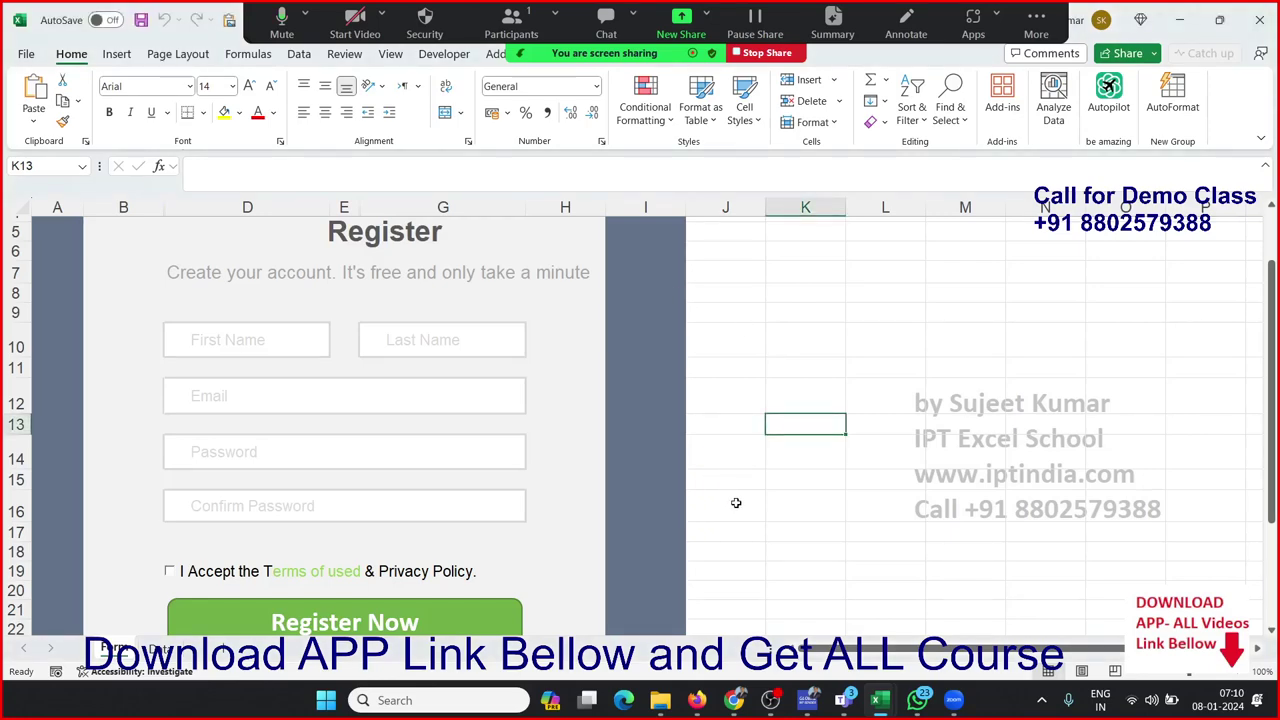
# Enter the sample user's first name and last name in the Register form.
pyautogui.scroll(-1, 767, 530)
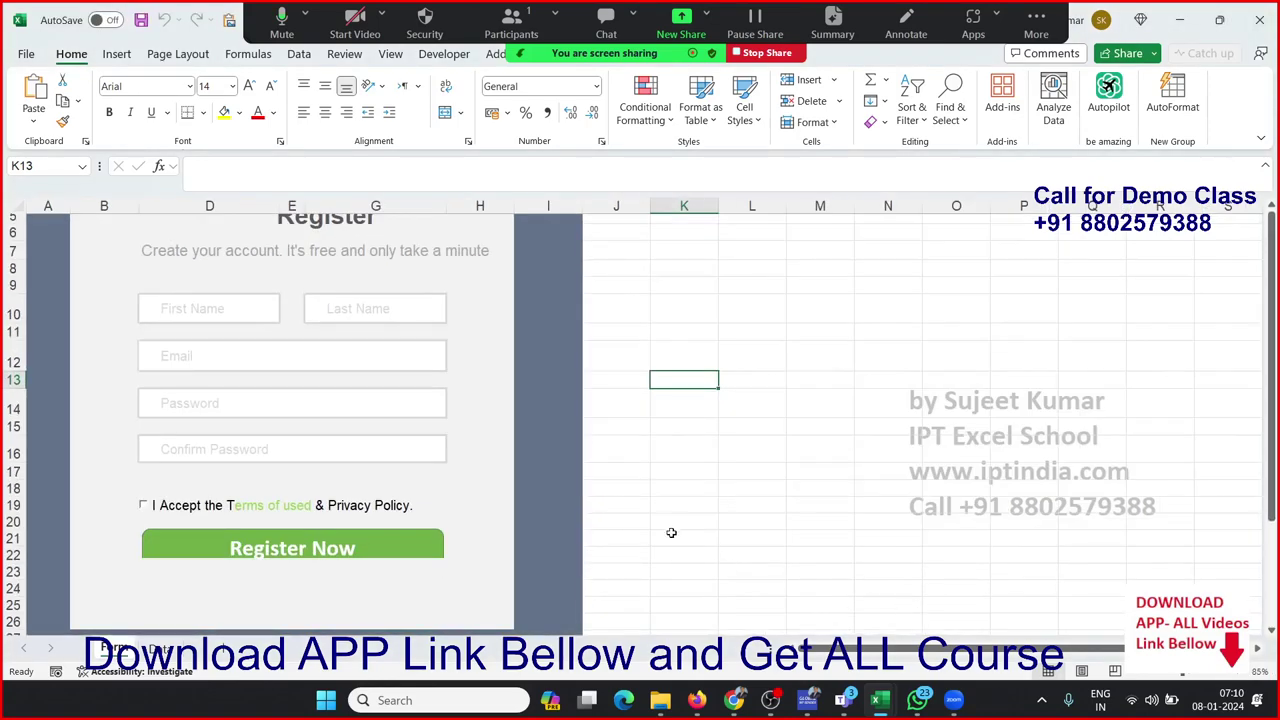
pyautogui.scroll(-1, 671, 533)
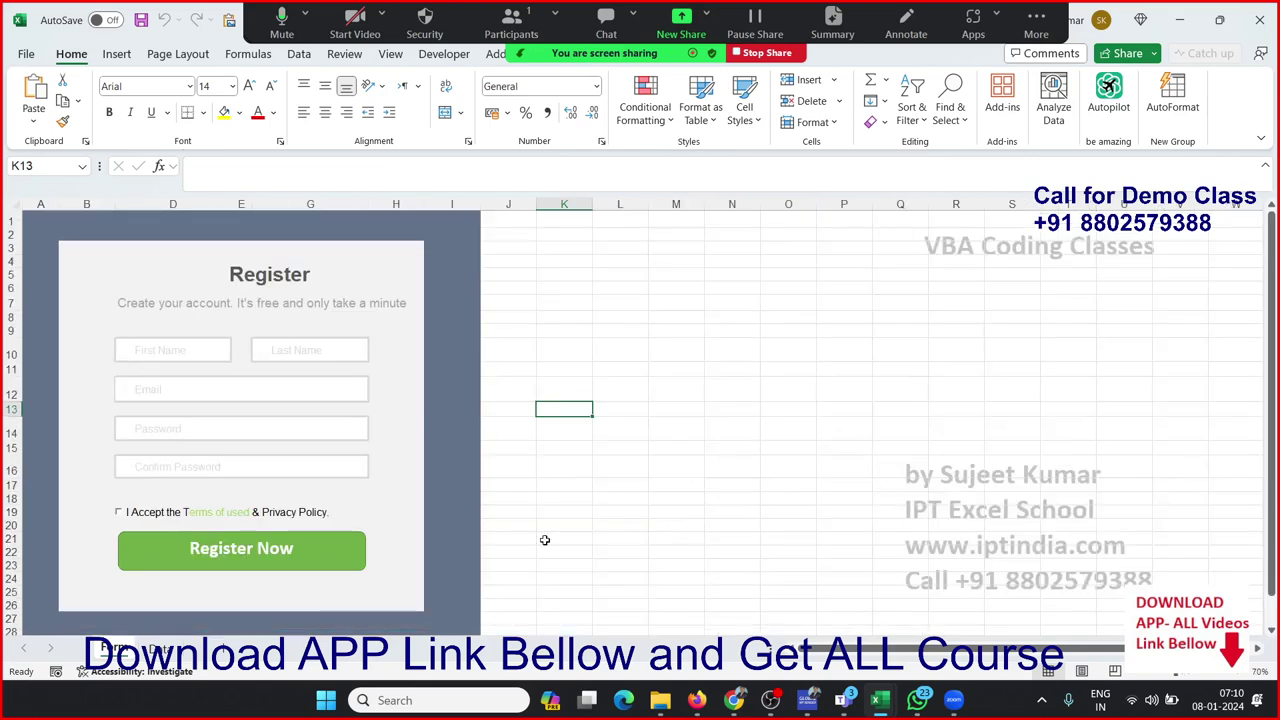
pyautogui.click(141, 346)
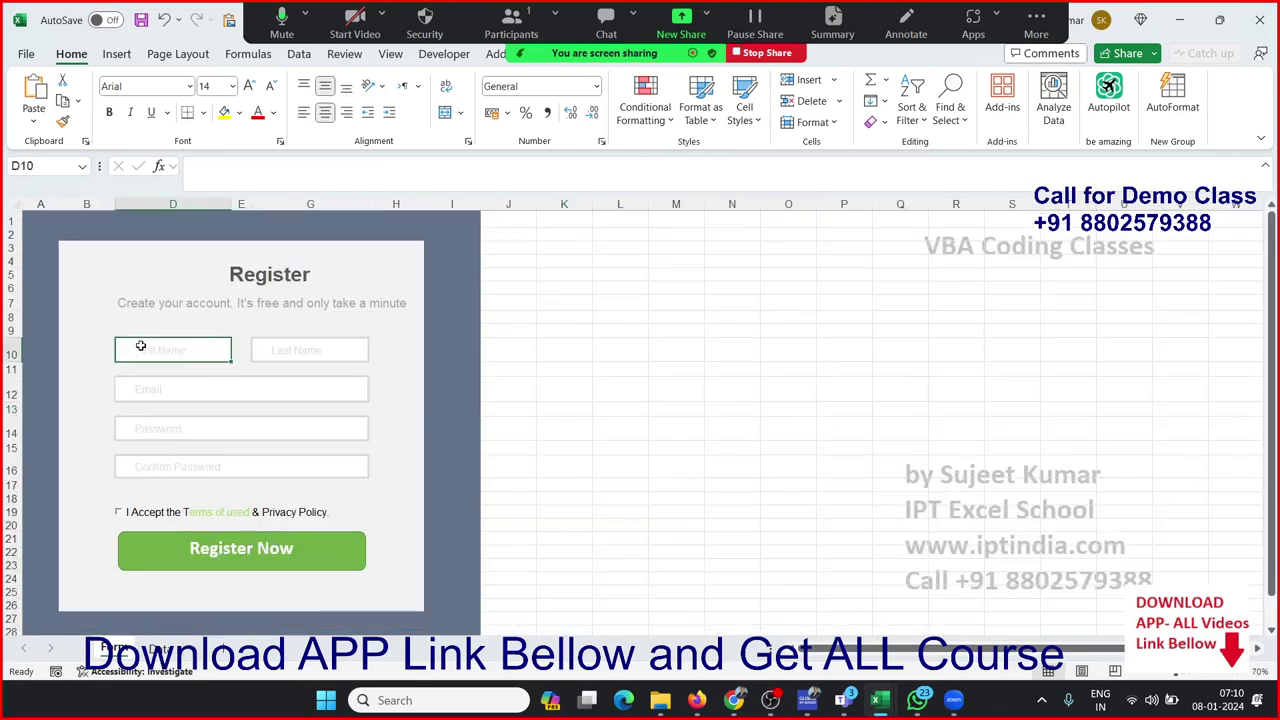
pyautogui.press('Tab')
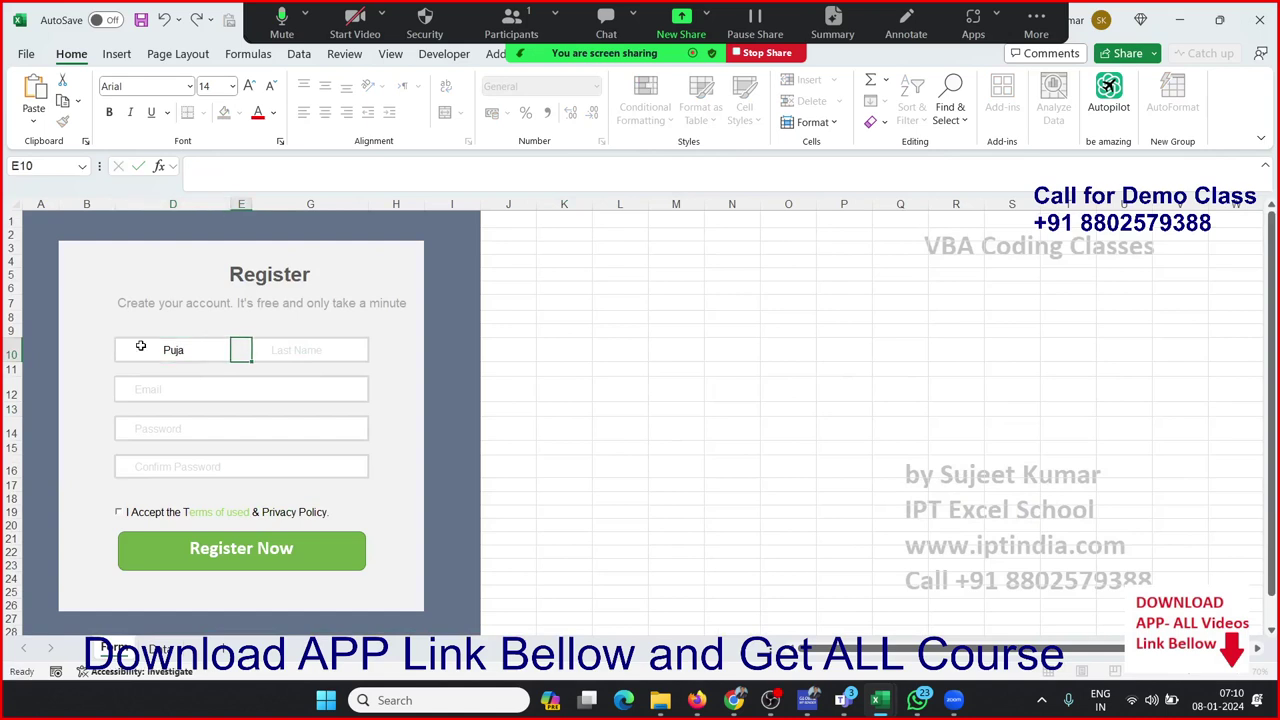
pyautogui.press('Tab')
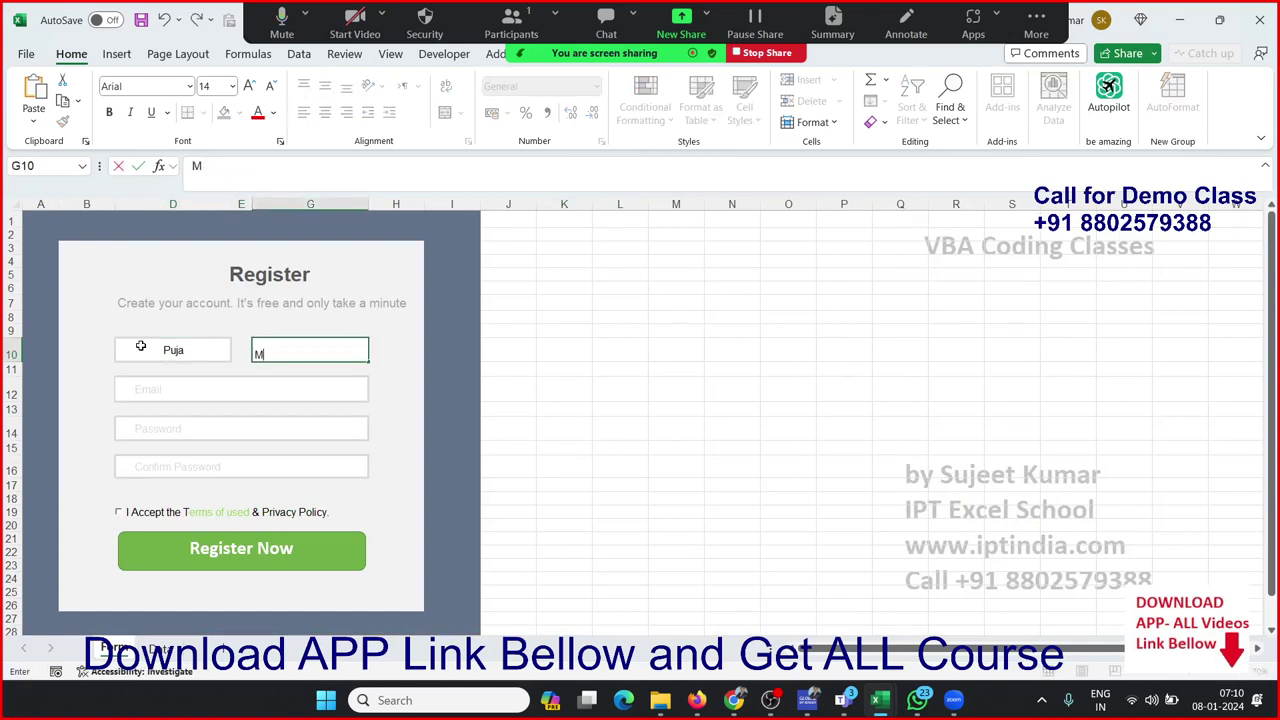
pyautogui.press('Escape')
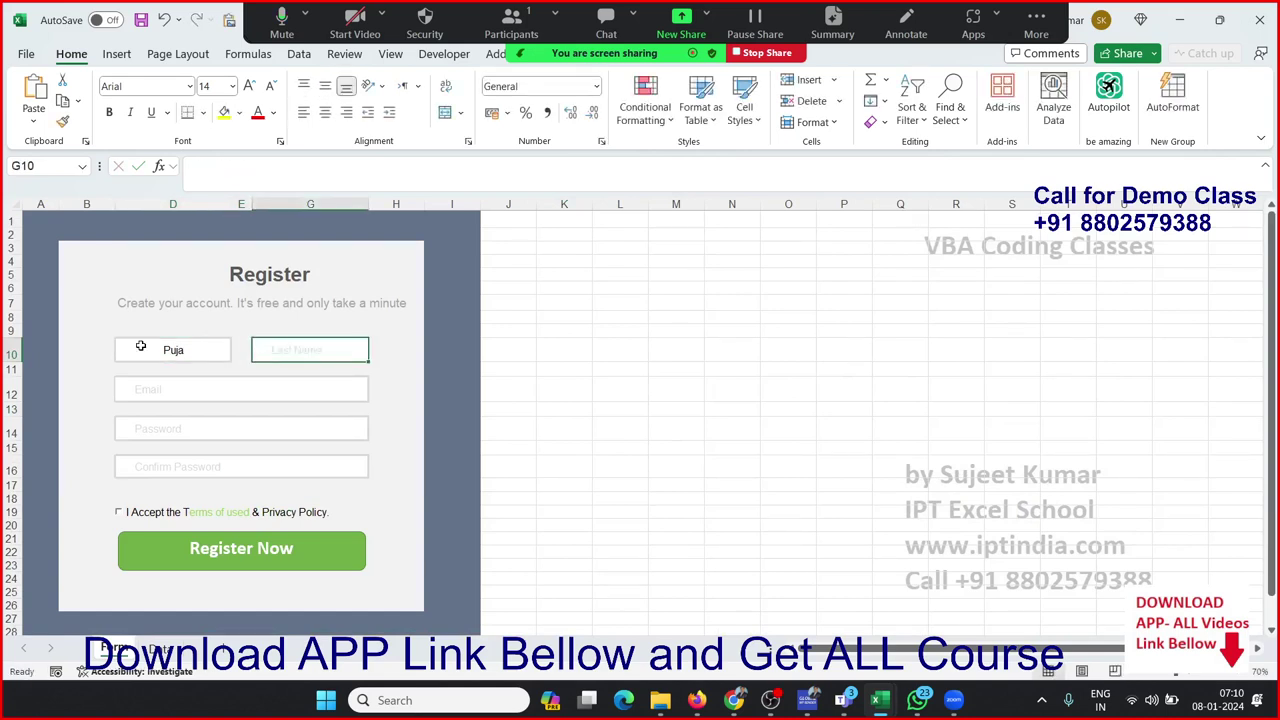
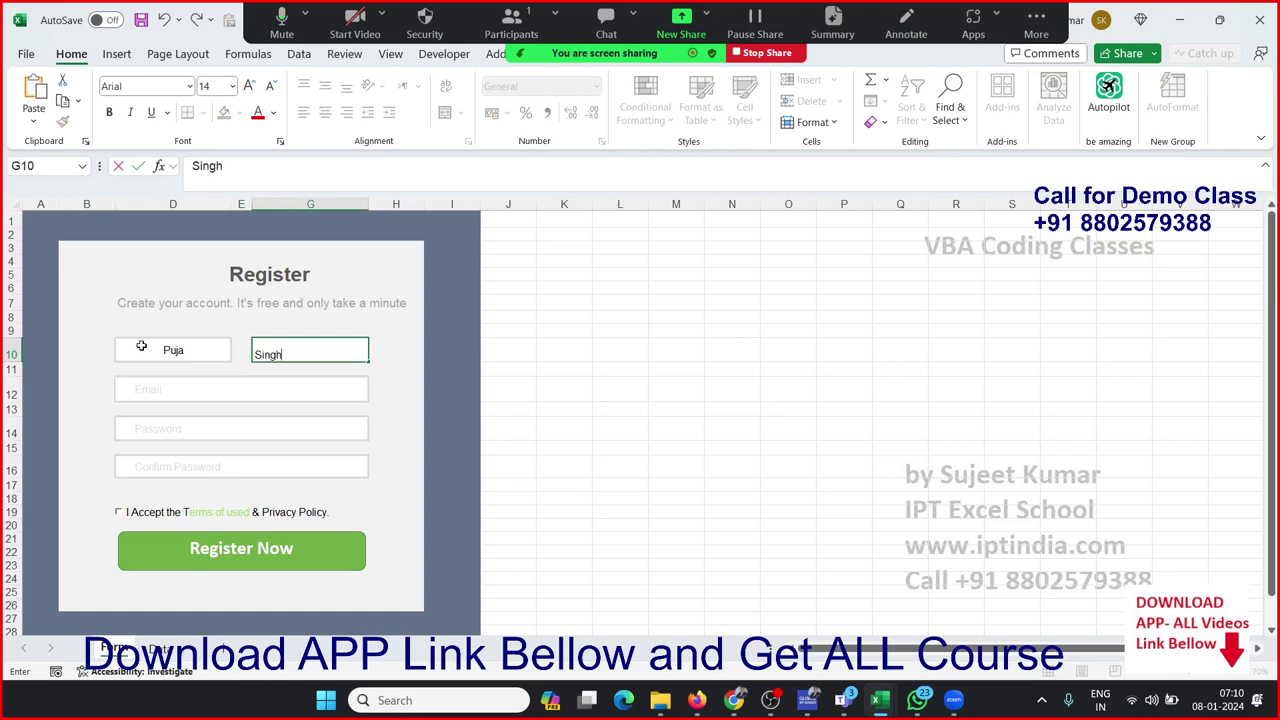
pyautogui.click(190, 389)
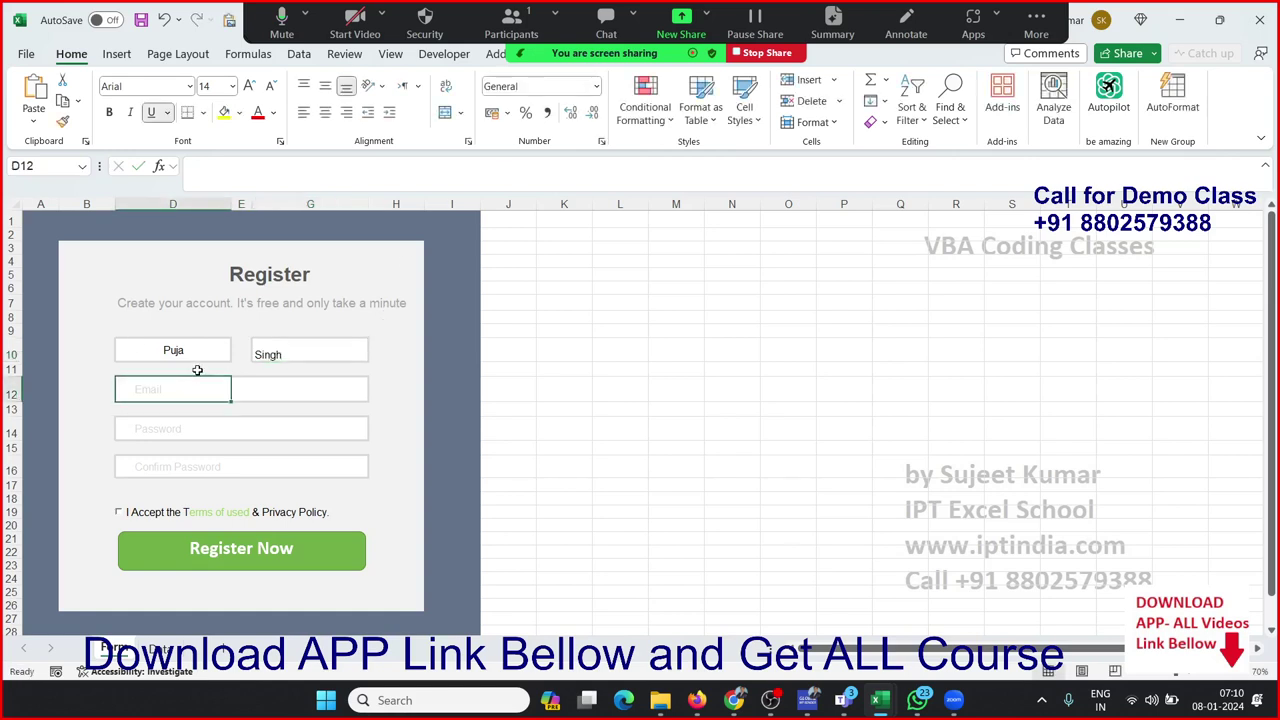
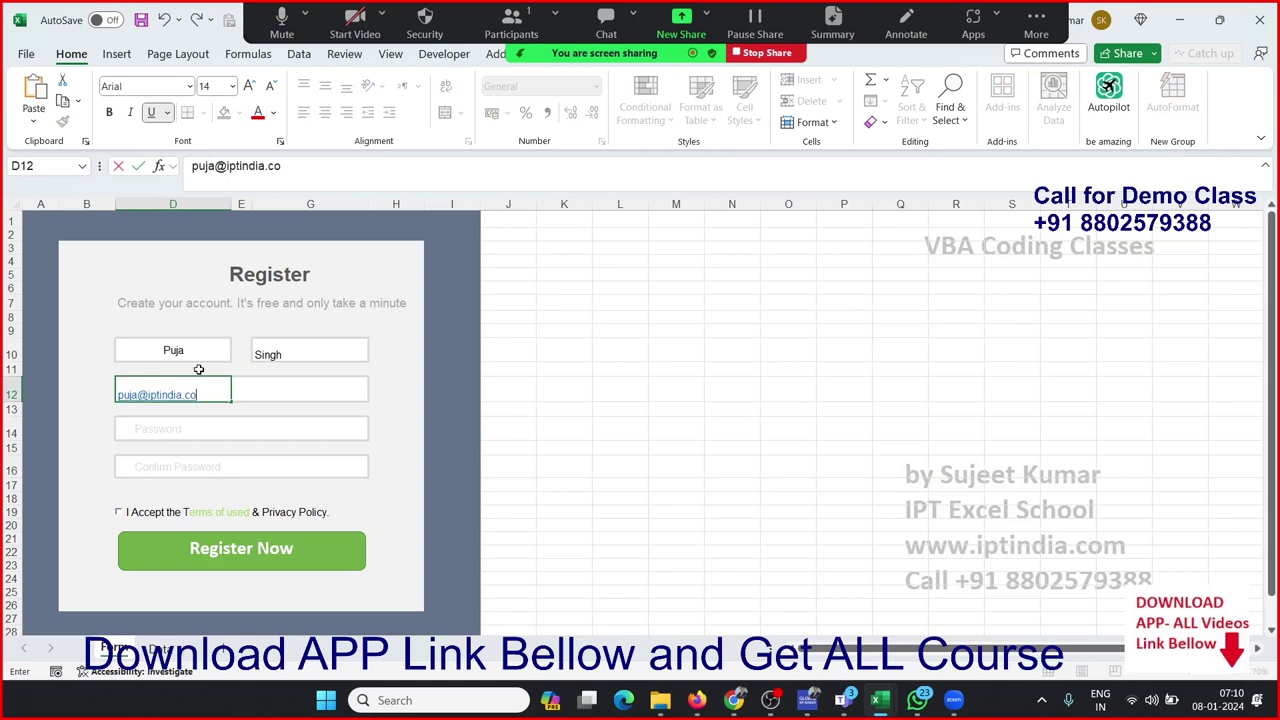
# Fill in the user's e-mail address, password and confirm password fields.
pyautogui.click(135, 428)
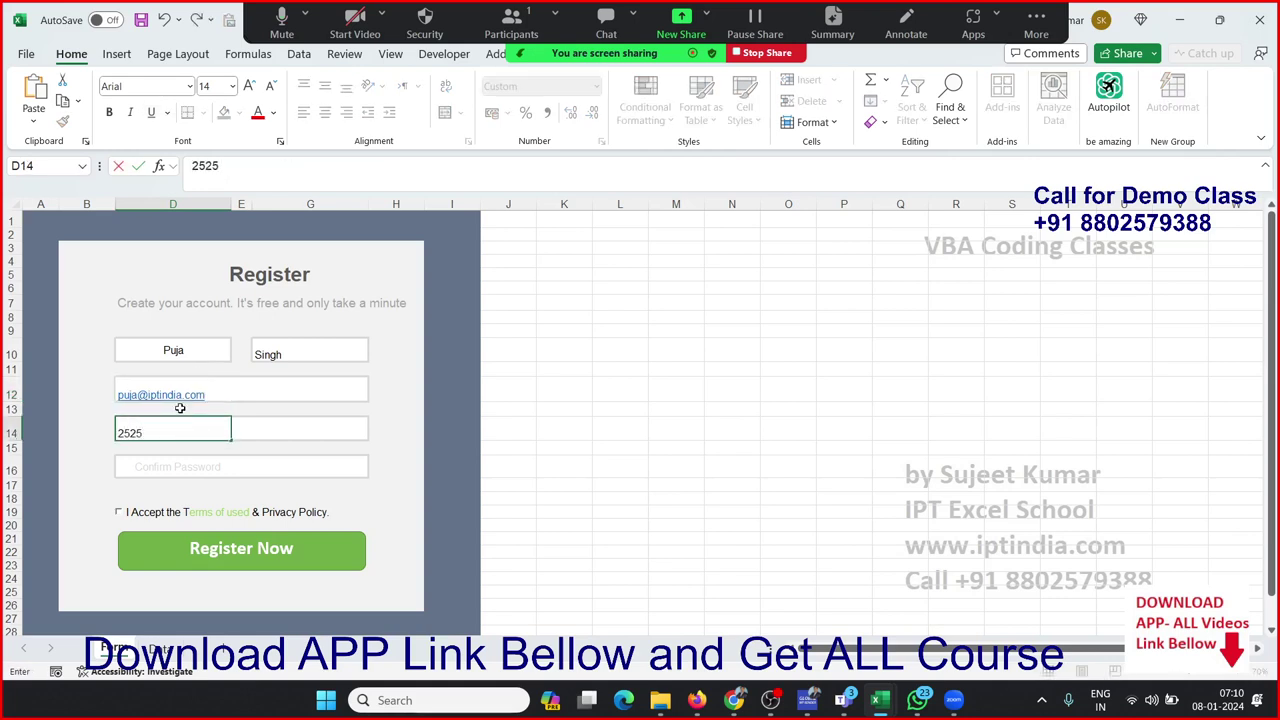
pyautogui.press('Return')
pyautogui.press('Down')
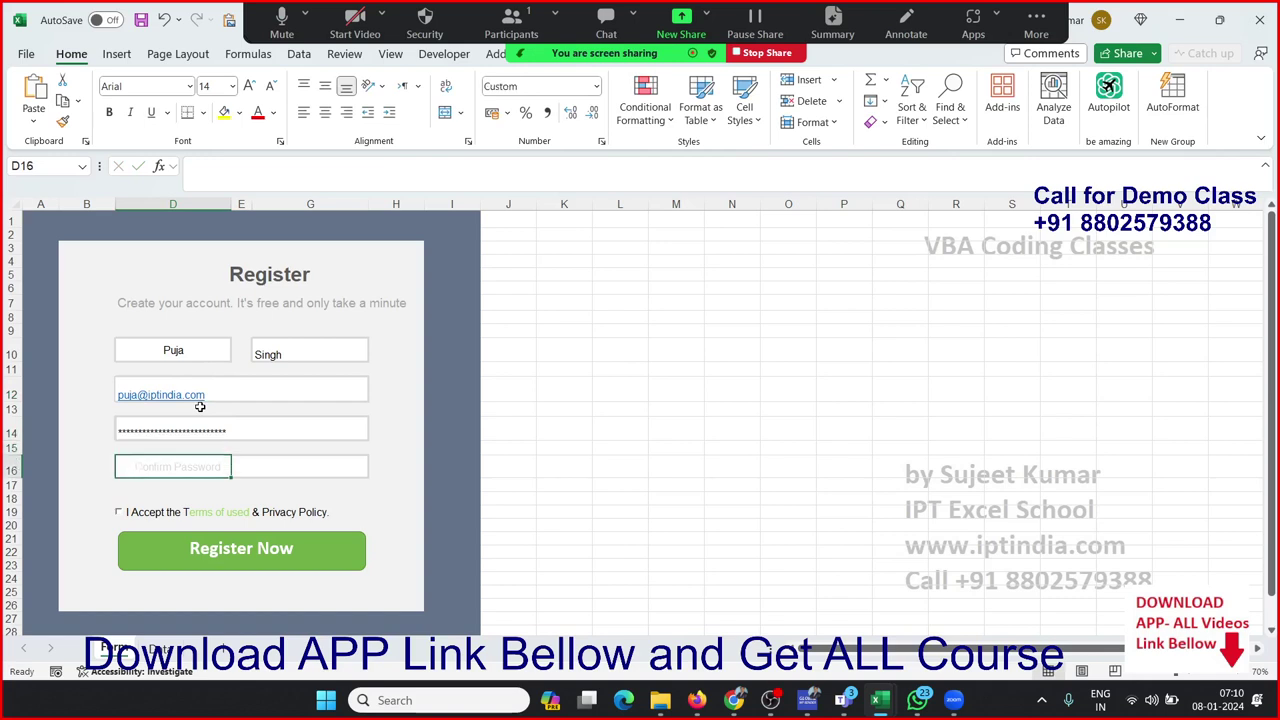
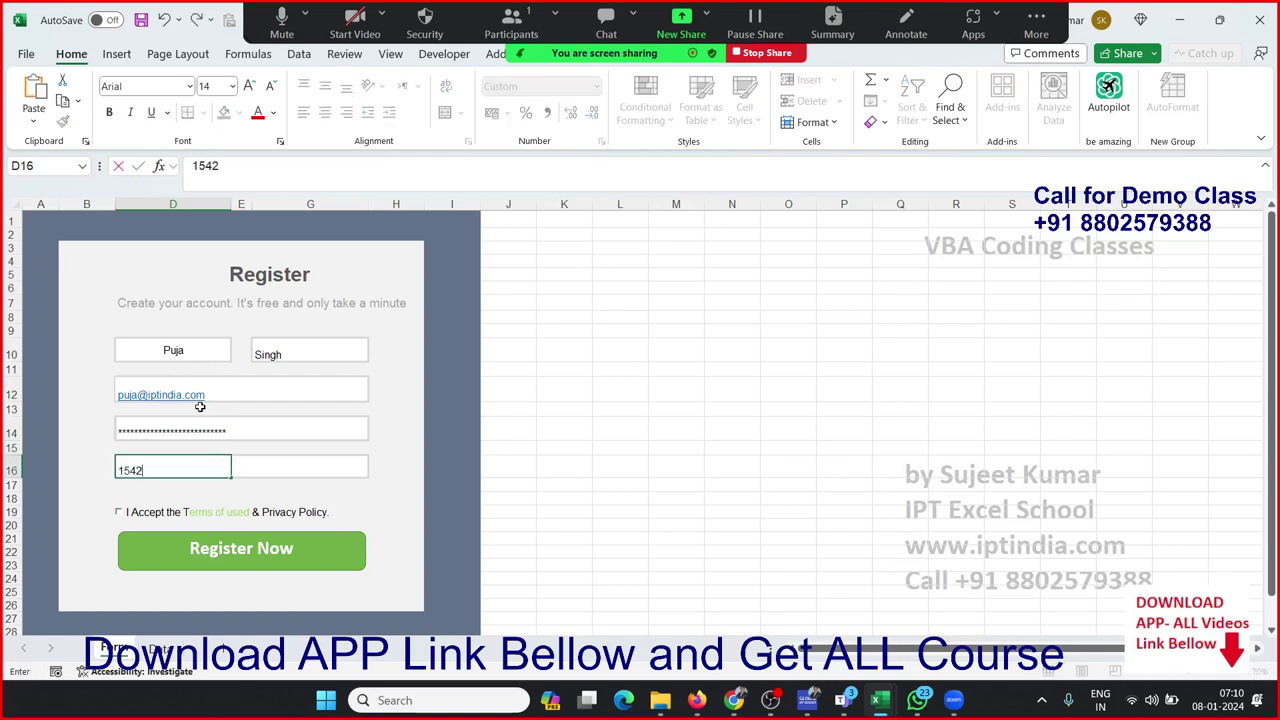
pyautogui.press('Return')
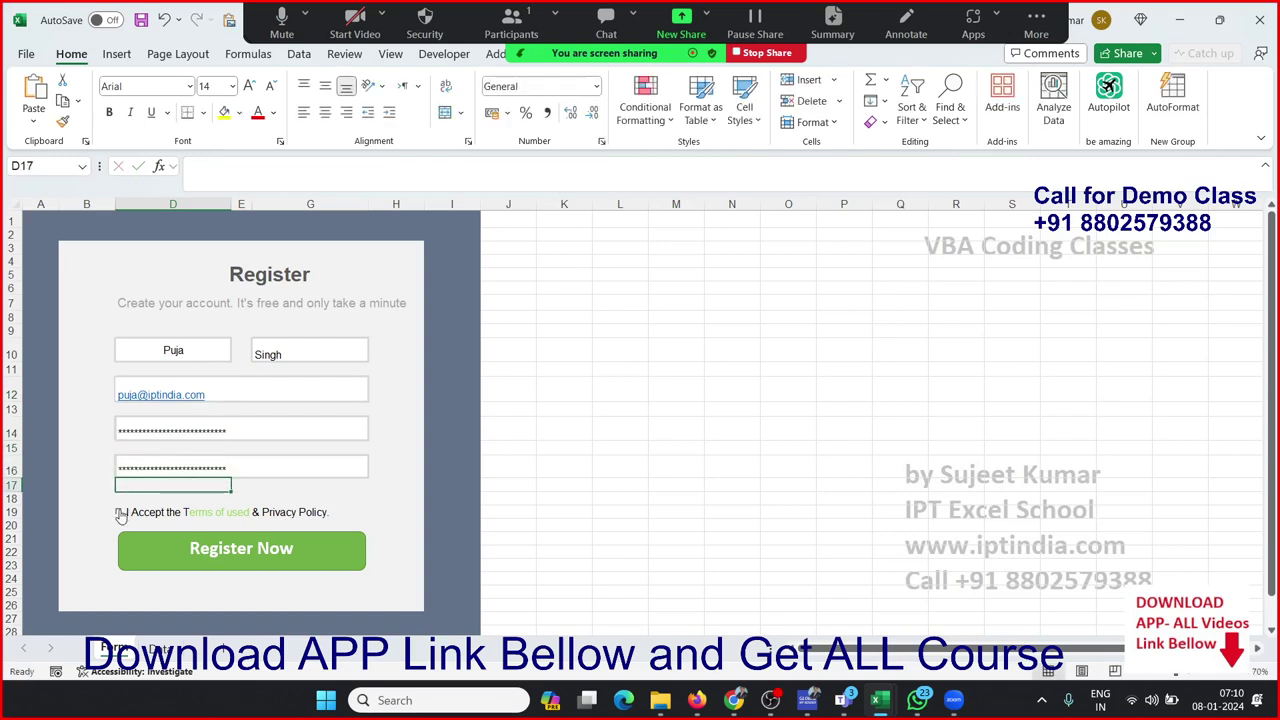
# Tick the terms checkbox, submit with Register Now, and acknowledge the Data Save message.
pyautogui.click(119, 513)
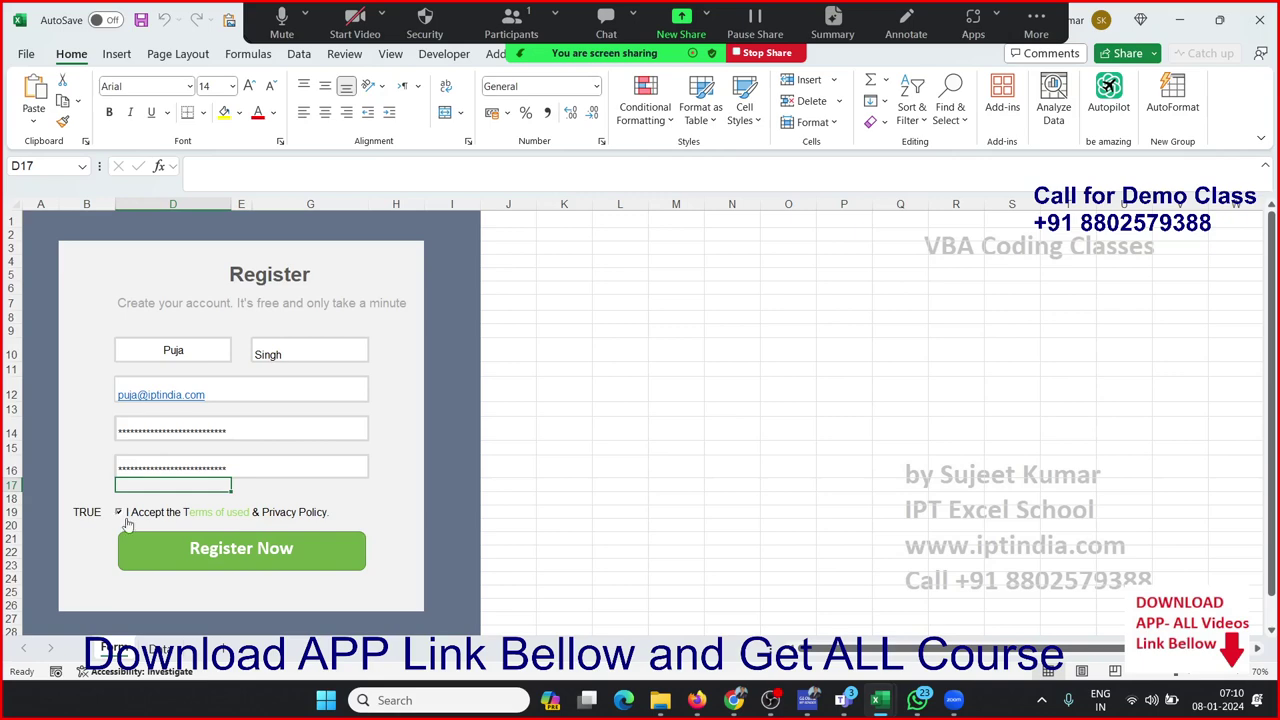
pyautogui.click(188, 561)
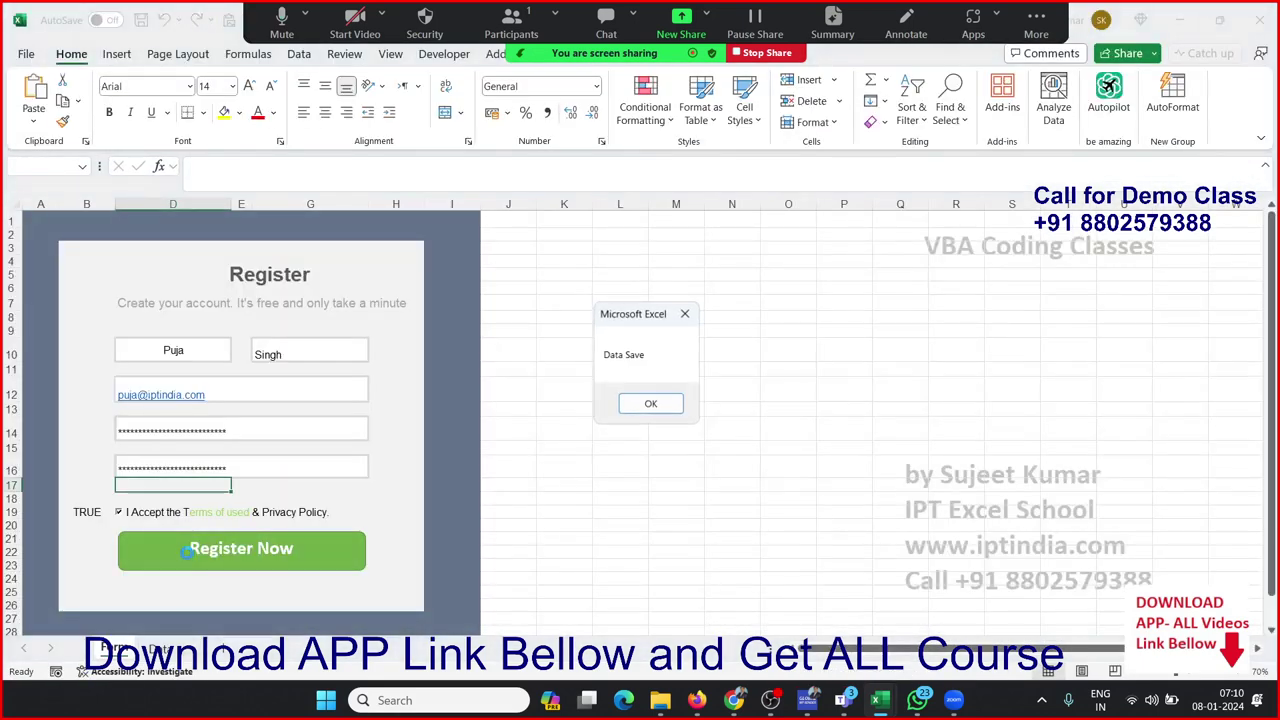
pyautogui.click(670, 411)
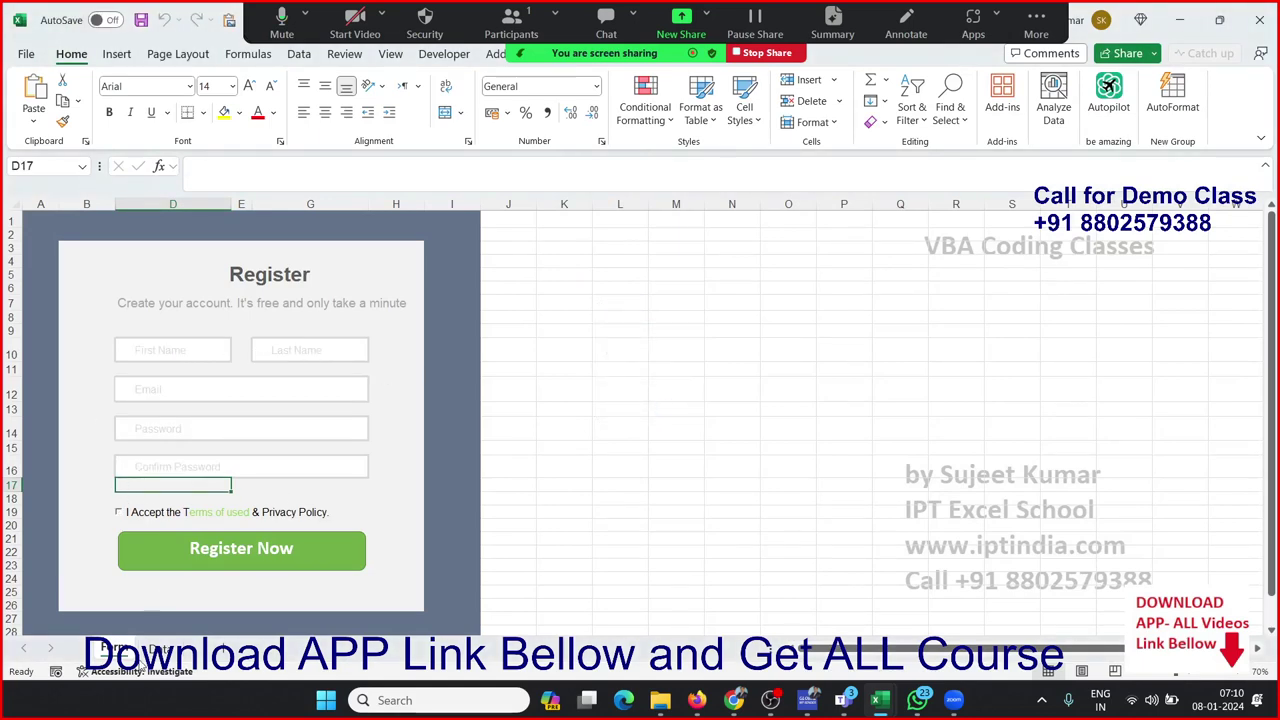
# Review the saved records in rows 3 and 4 of the Data sheet, then return to the Form sheet.
pyautogui.click(162, 650)
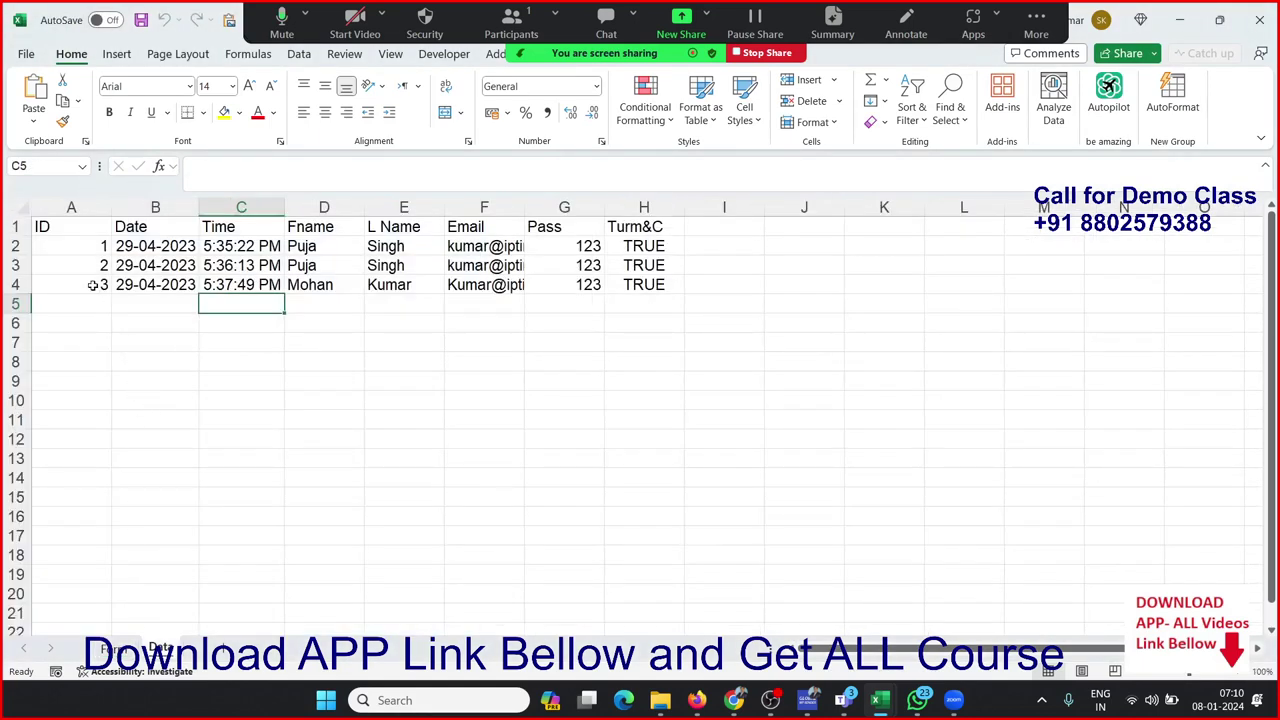
pyautogui.moveTo(93, 285); pyautogui.dragTo(678, 269)
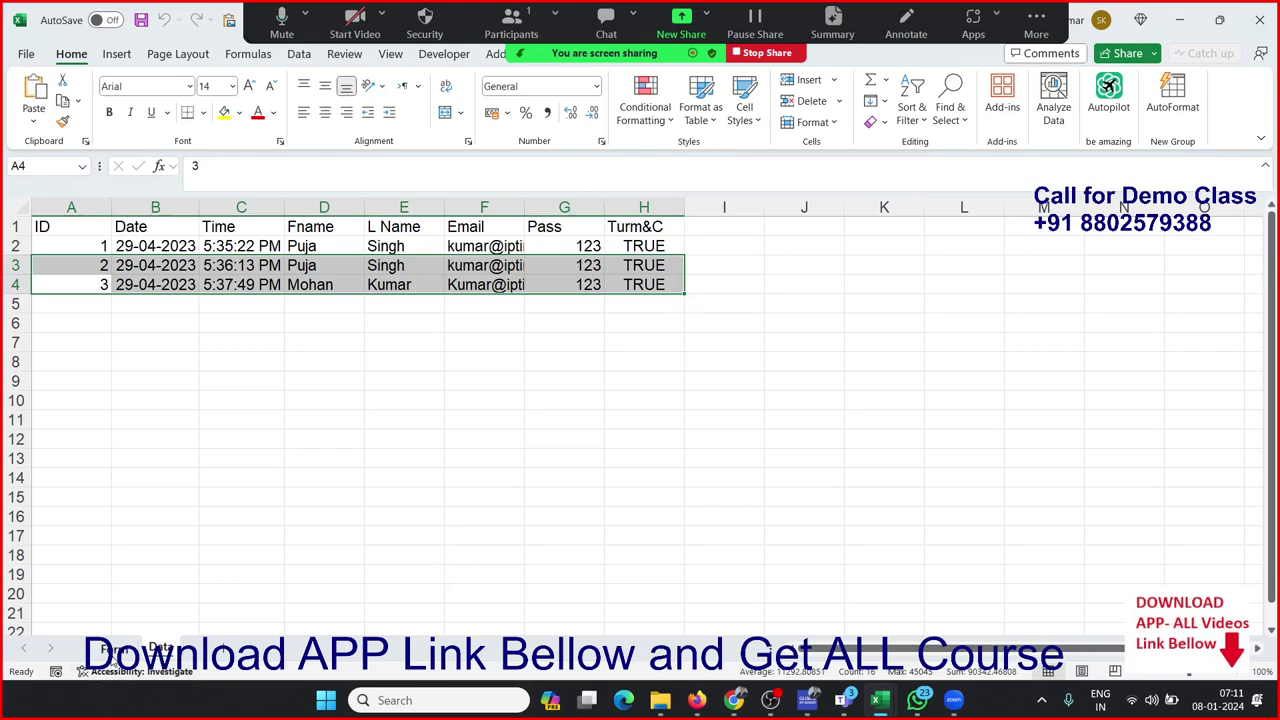
pyautogui.click(113, 650)
pyautogui.click(556, 500)
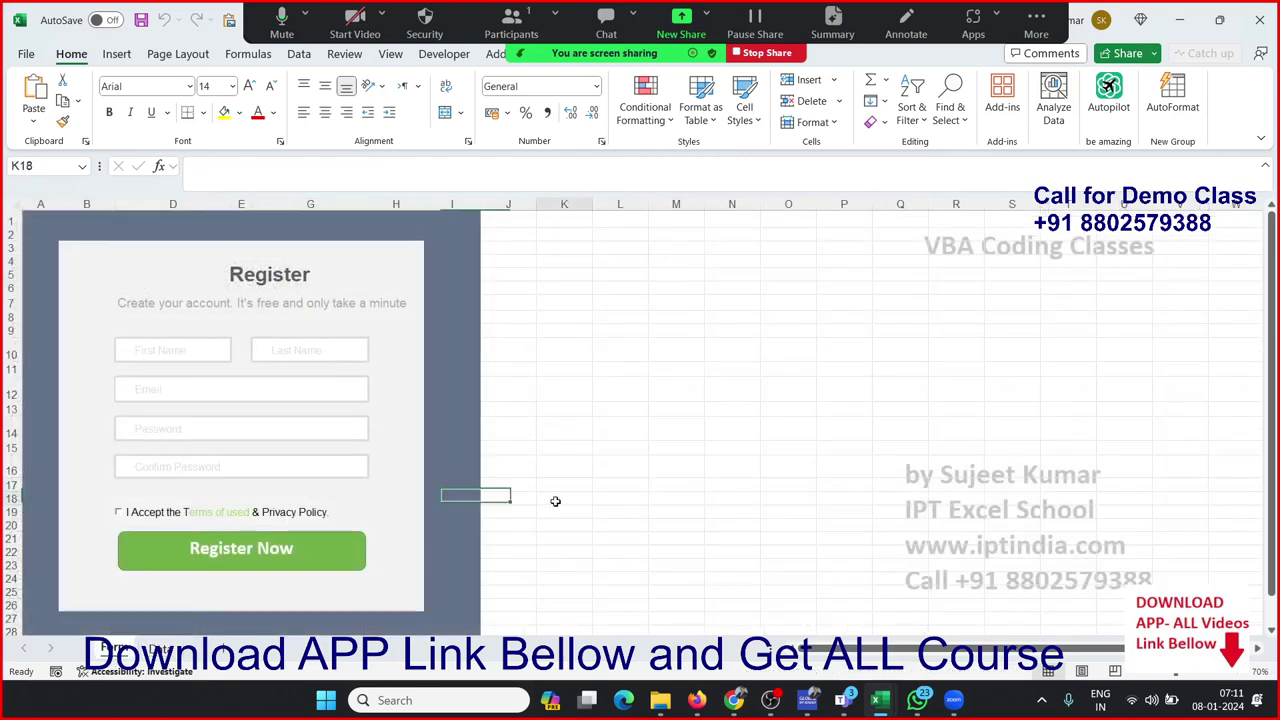
# Inspect the Register Now shape's shortcut menu, then close it and deselect the shape.
pyautogui.rightClick(357, 562)
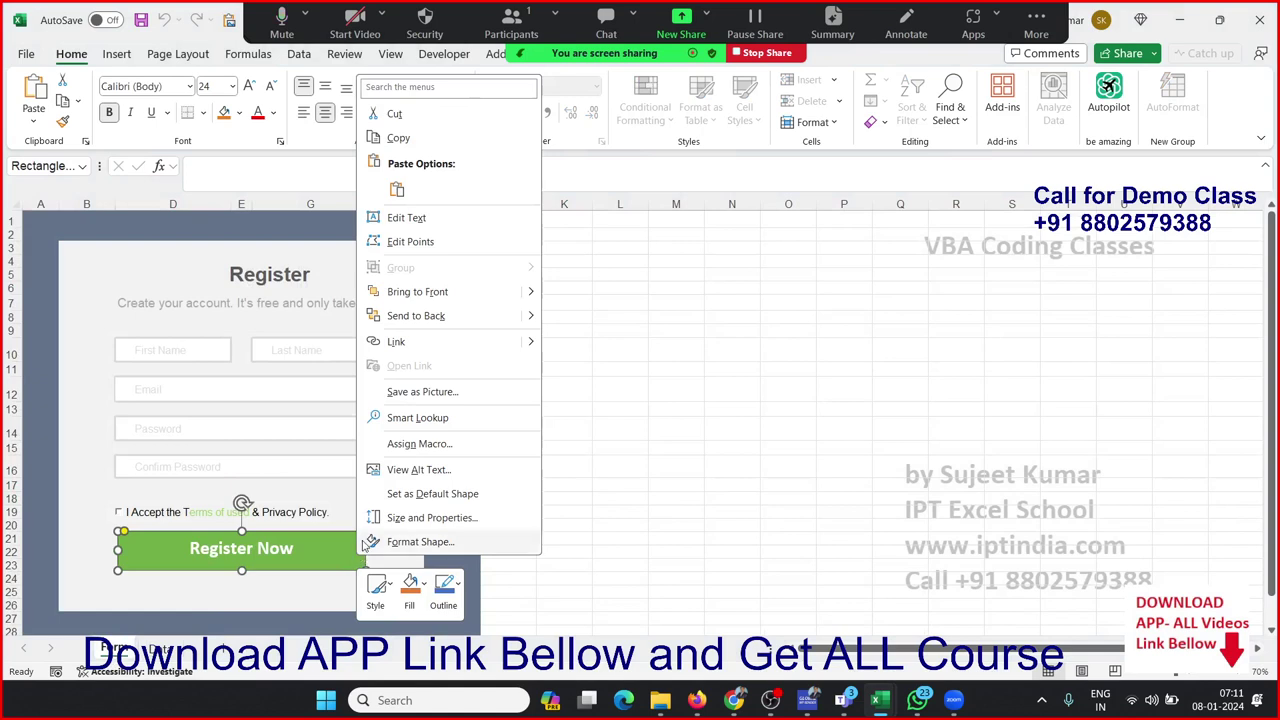
pyautogui.click(706, 421)
pyautogui.click(564, 498)
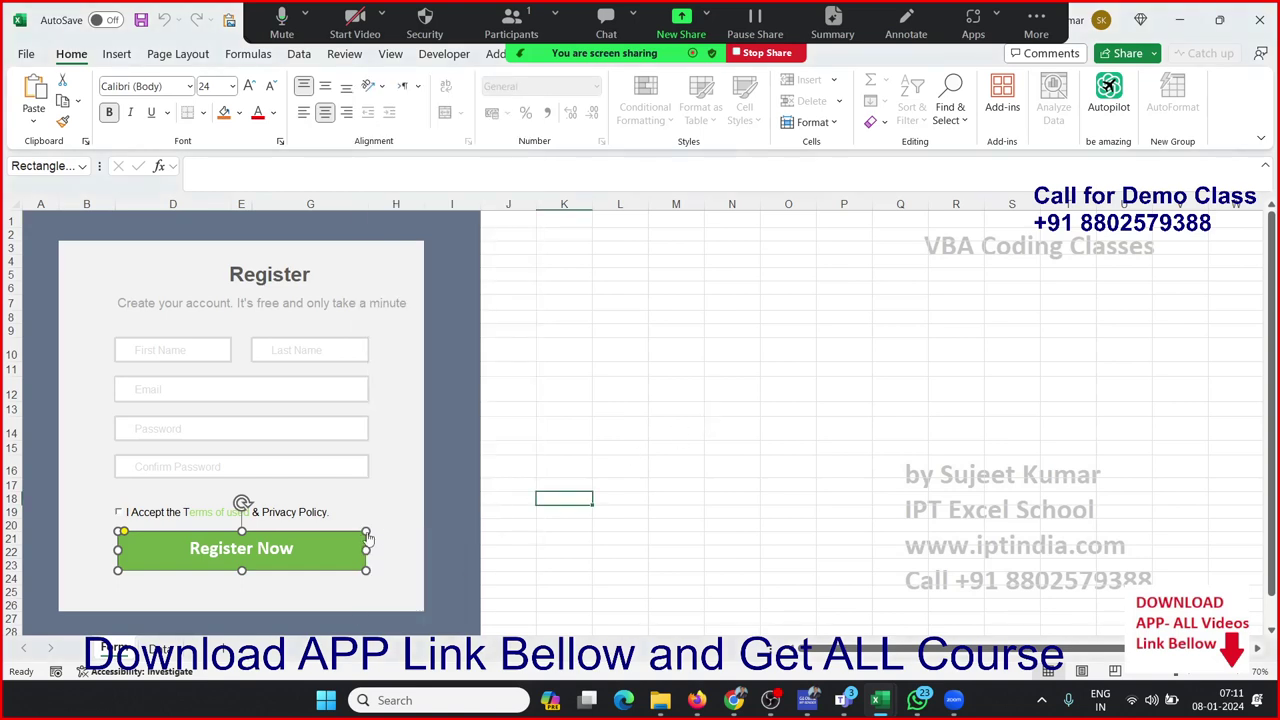
# Tick and untick the terms checkbox so B19 reads FALSE, then select the Register Now shape.
pyautogui.click(119, 514)
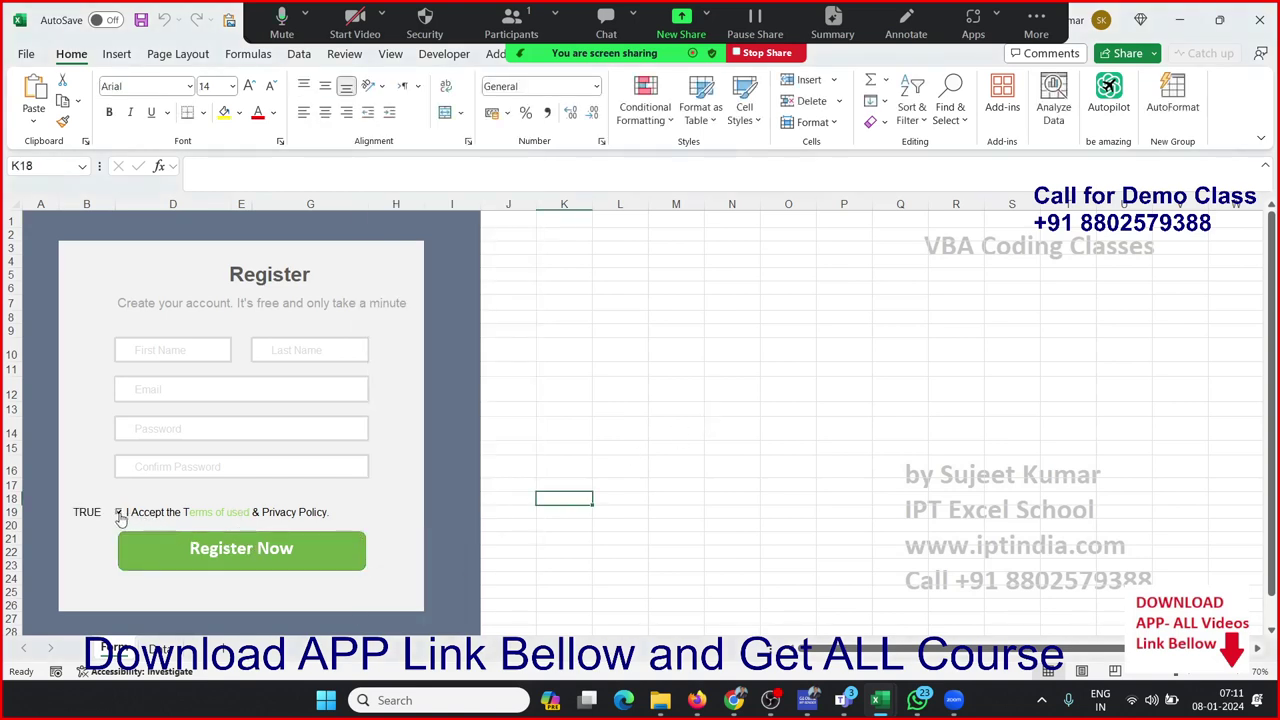
pyautogui.click(119, 514)
pyautogui.click(126, 540)
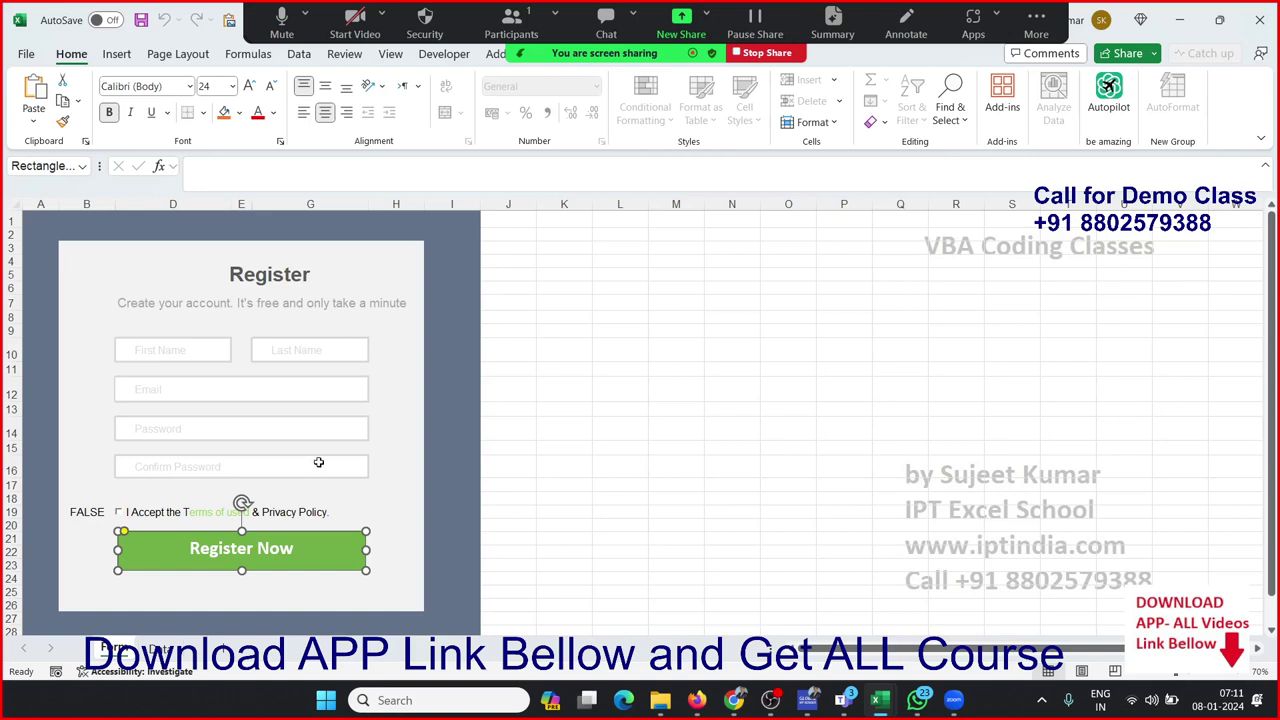
pyautogui.click(443, 58)
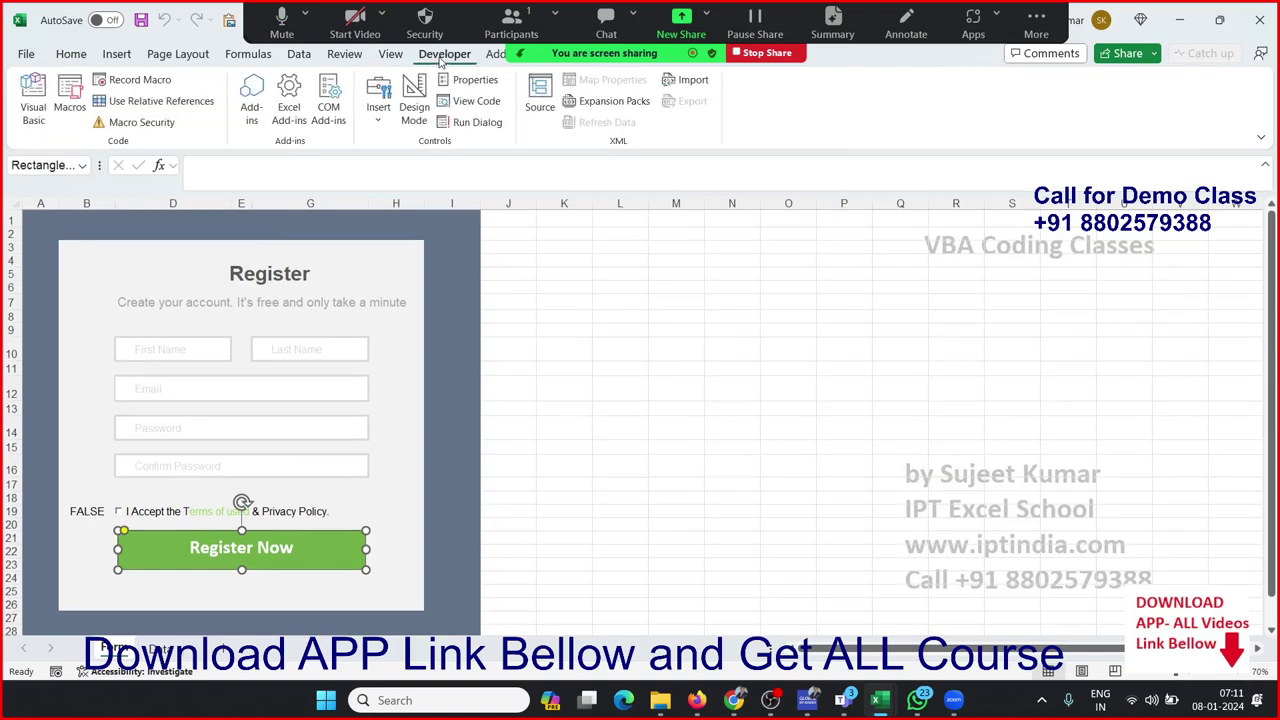
# Start recording a macro under the default name and select the Register Now shape.
pyautogui.click(135, 79)
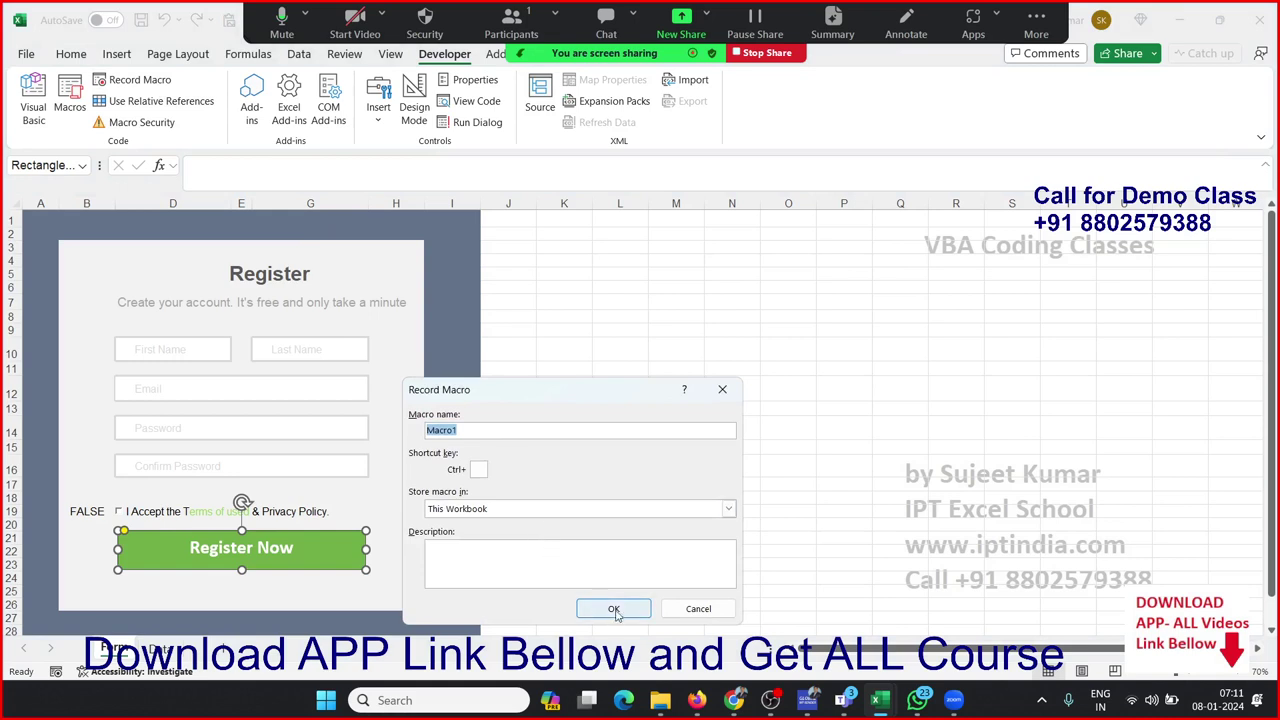
pyautogui.click(613, 609)
pyautogui.click(572, 537)
pyautogui.click(333, 567)
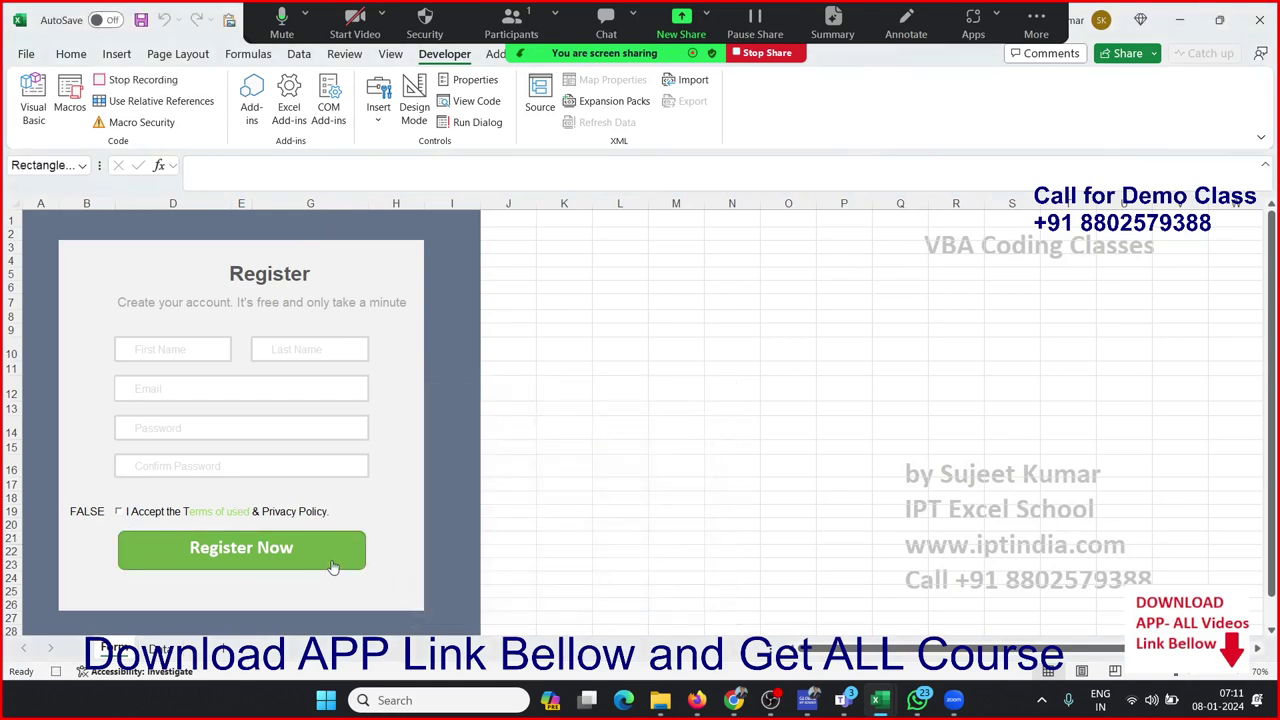
pyautogui.rightClick(333, 567)
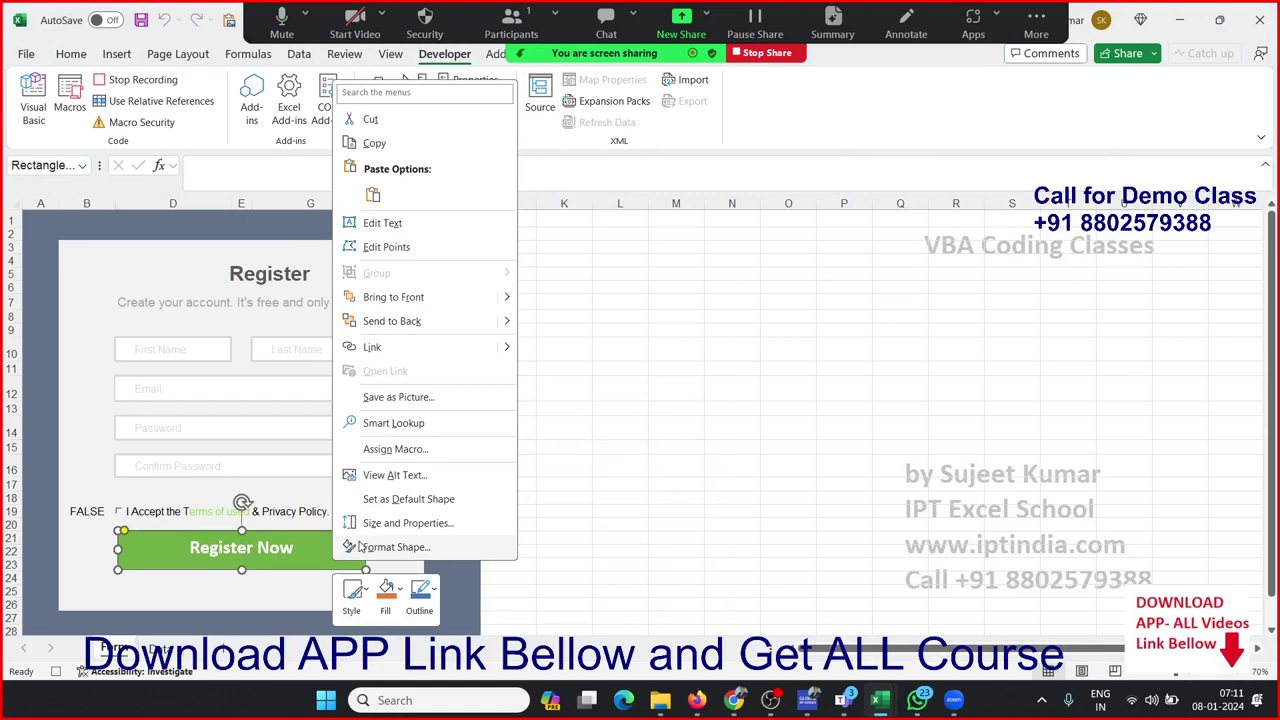
pyautogui.press('Escape')
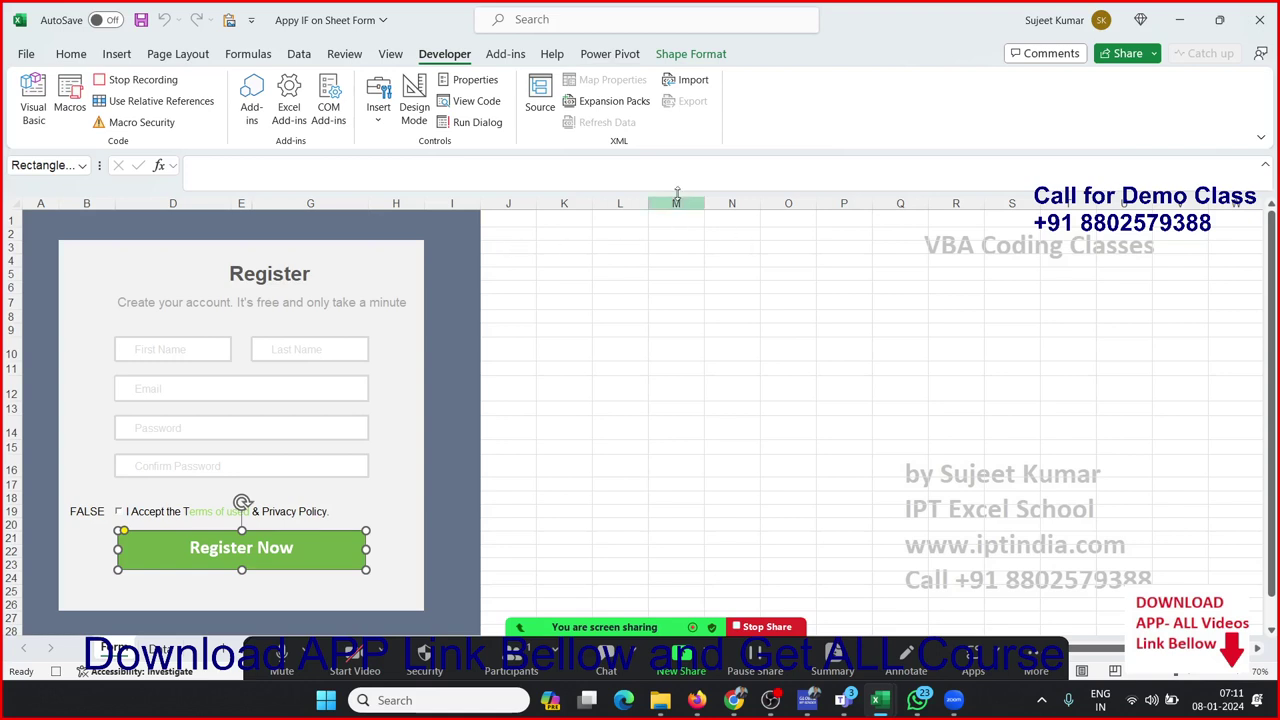
# In the Selection Pane, show Check Box 1 and hide the Register Now rectangle.
pyautogui.click(690, 58)
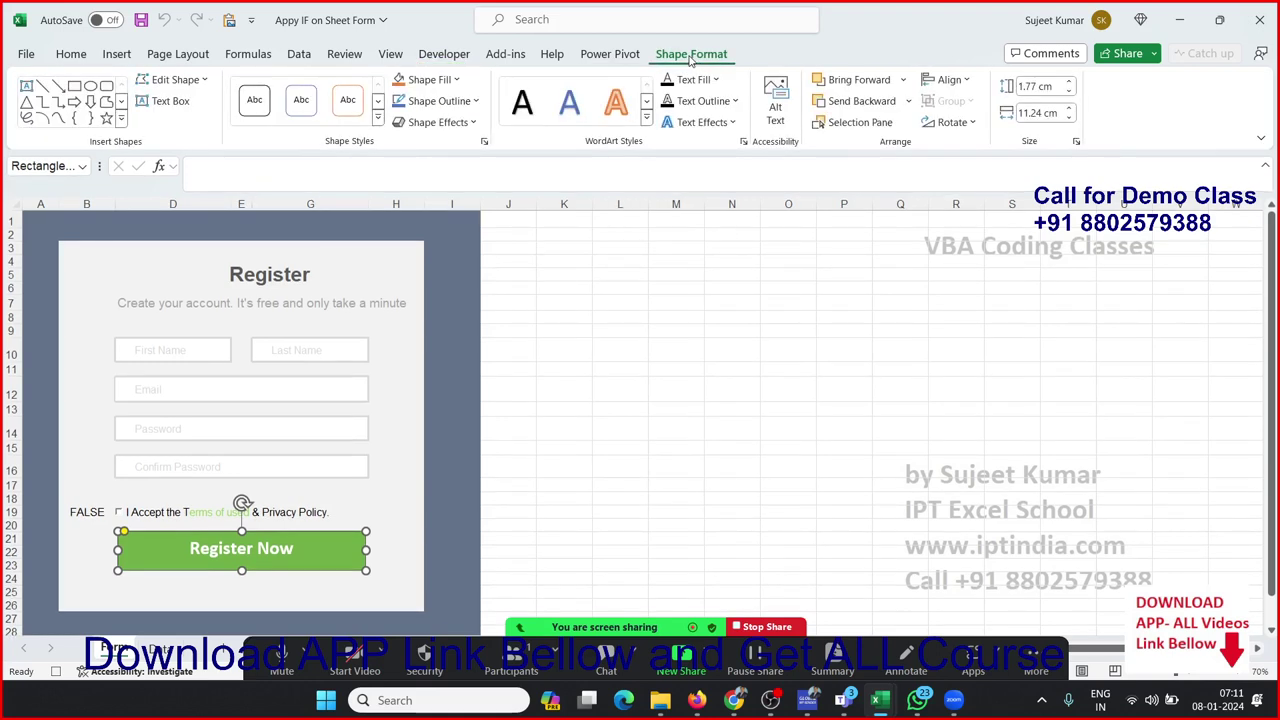
pyautogui.click(868, 124)
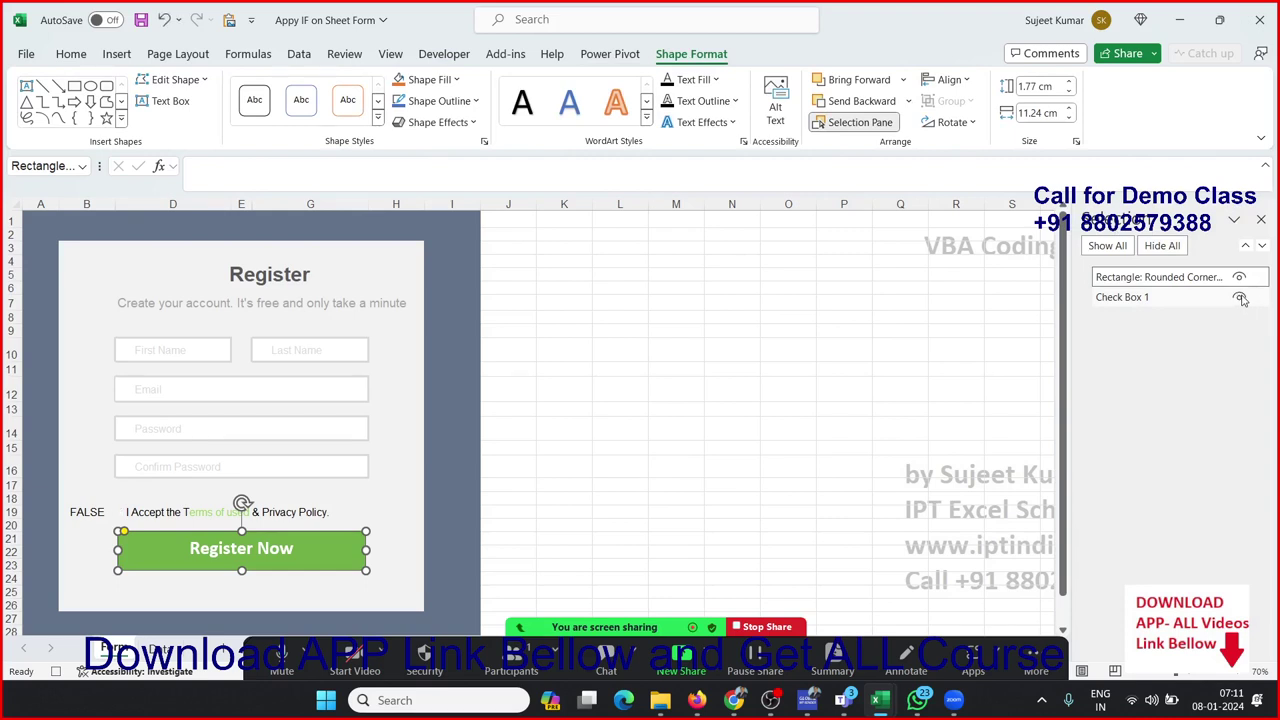
pyautogui.click(1240, 297)
pyautogui.click(1240, 277)
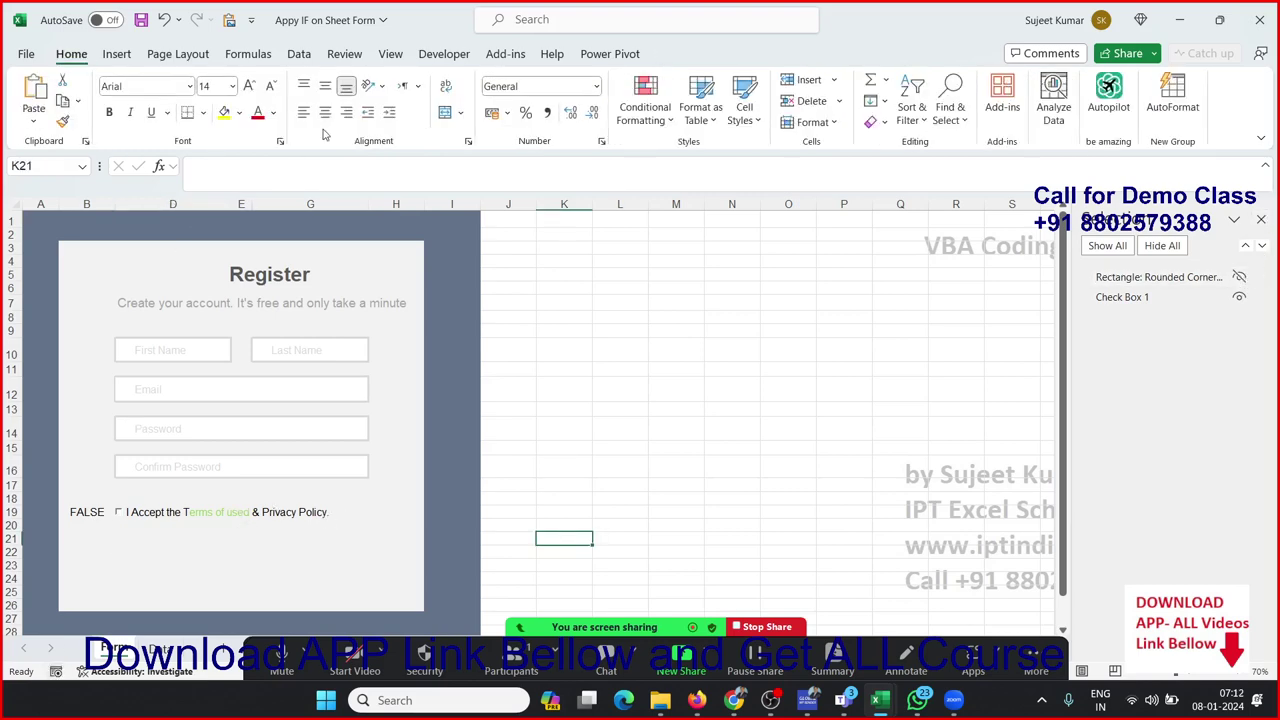
# Open the VBA editor and view Macro1 in Module2 in a maximized window.
pyautogui.click(432, 56)
pyautogui.click(38, 95)
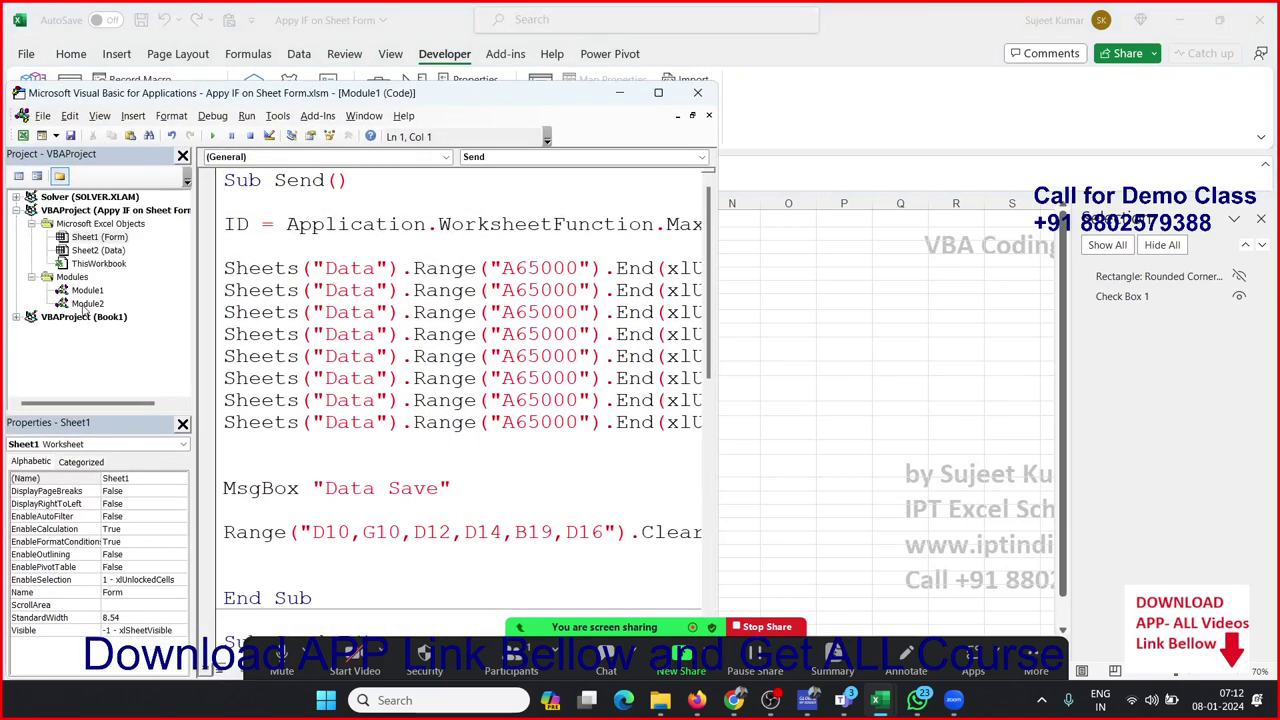
pyautogui.doubleClick(87, 303)
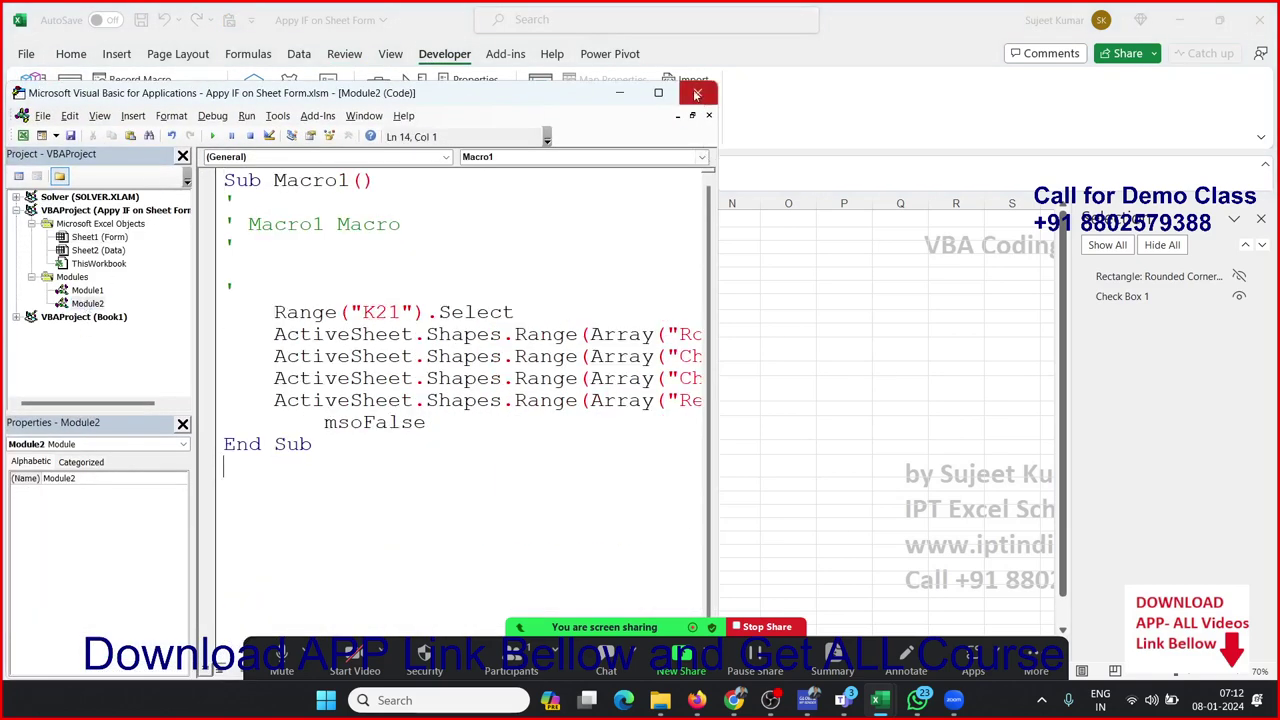
pyautogui.click(658, 93)
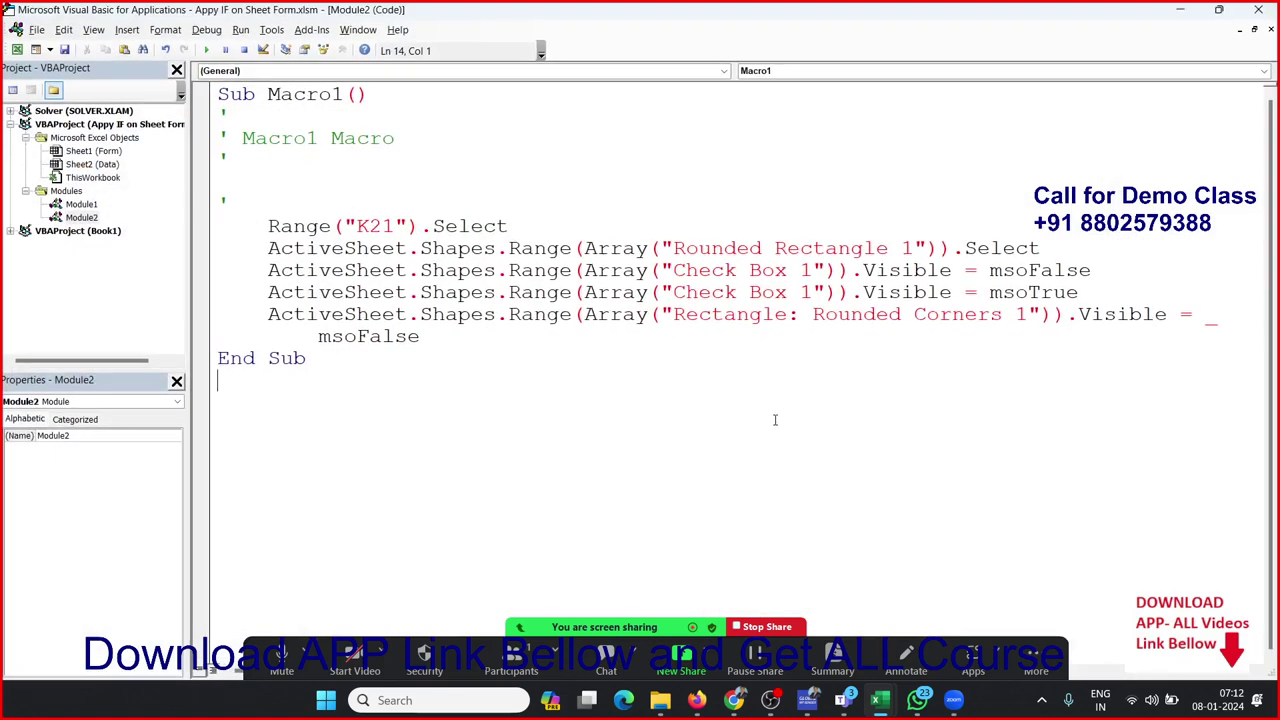
# Delete the two Check Box 1 lines from Macro1 and realign the remaining statement.
pyautogui.click(764, 366)
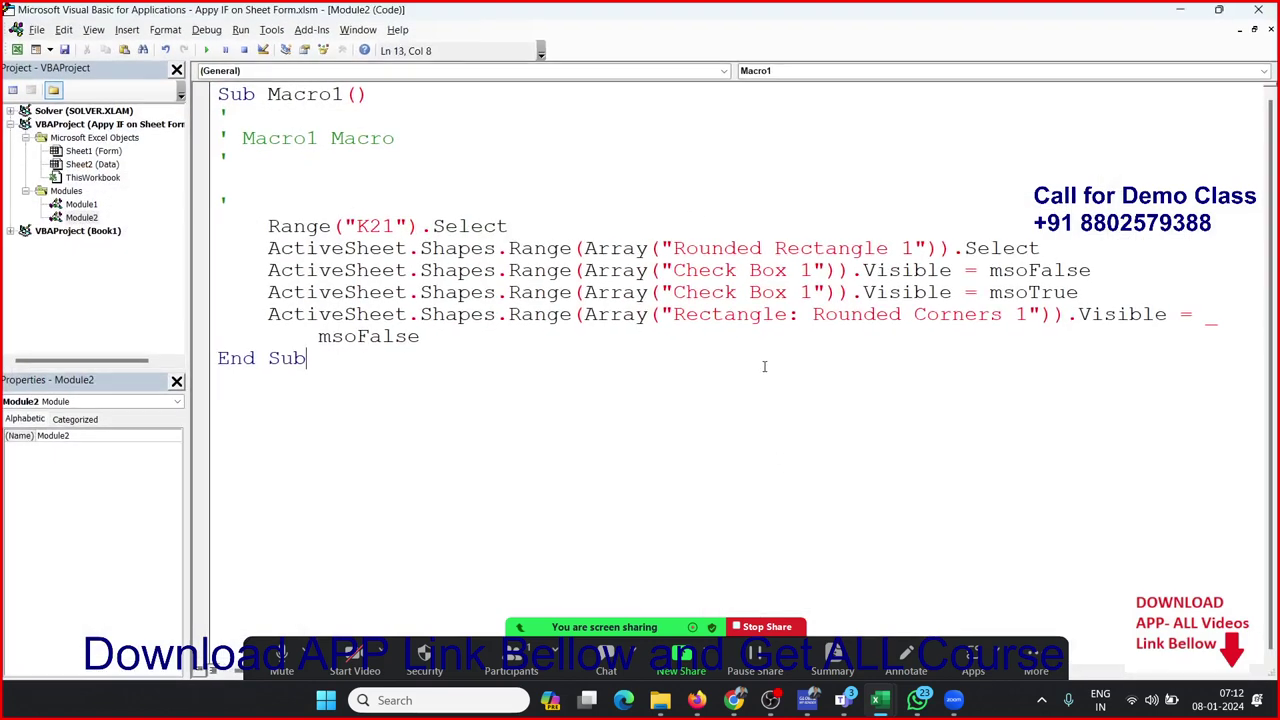
pyautogui.click(852, 248)
pyautogui.click(1083, 292)
pyautogui.moveTo(1083, 292); pyautogui.dragTo(268, 272)
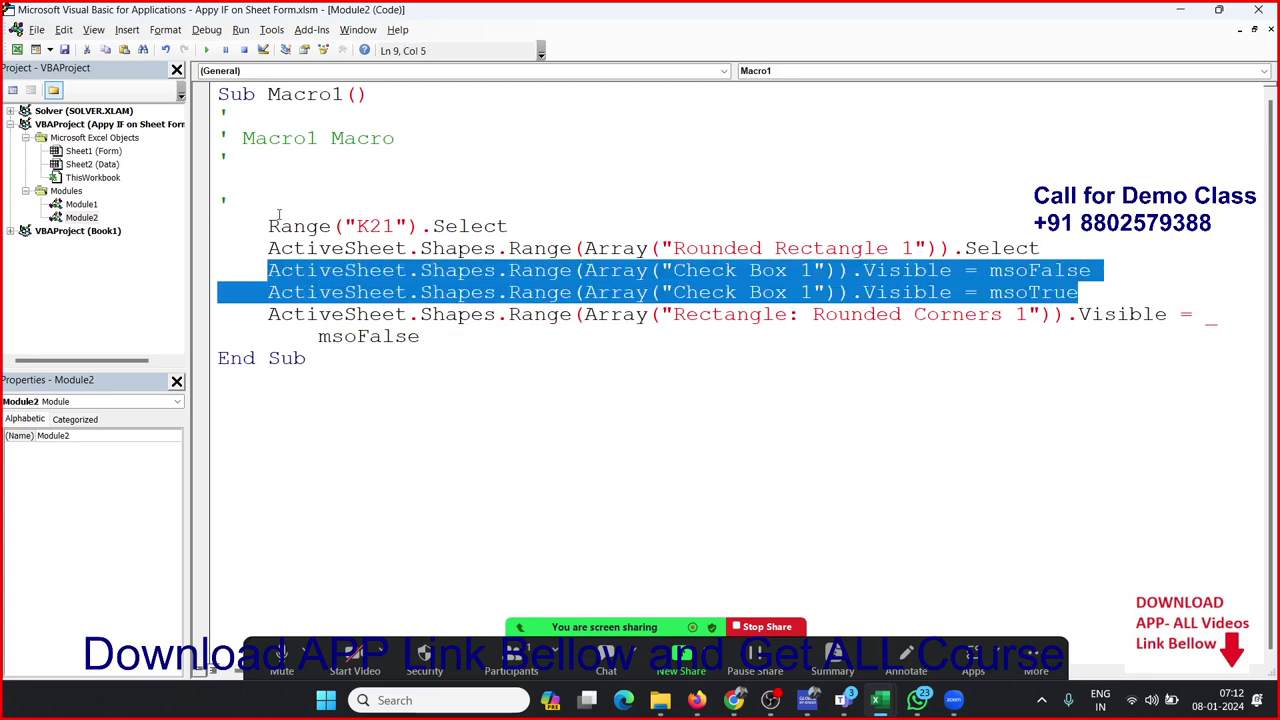
pyautogui.press('Delete')
pyautogui.press('Delete')
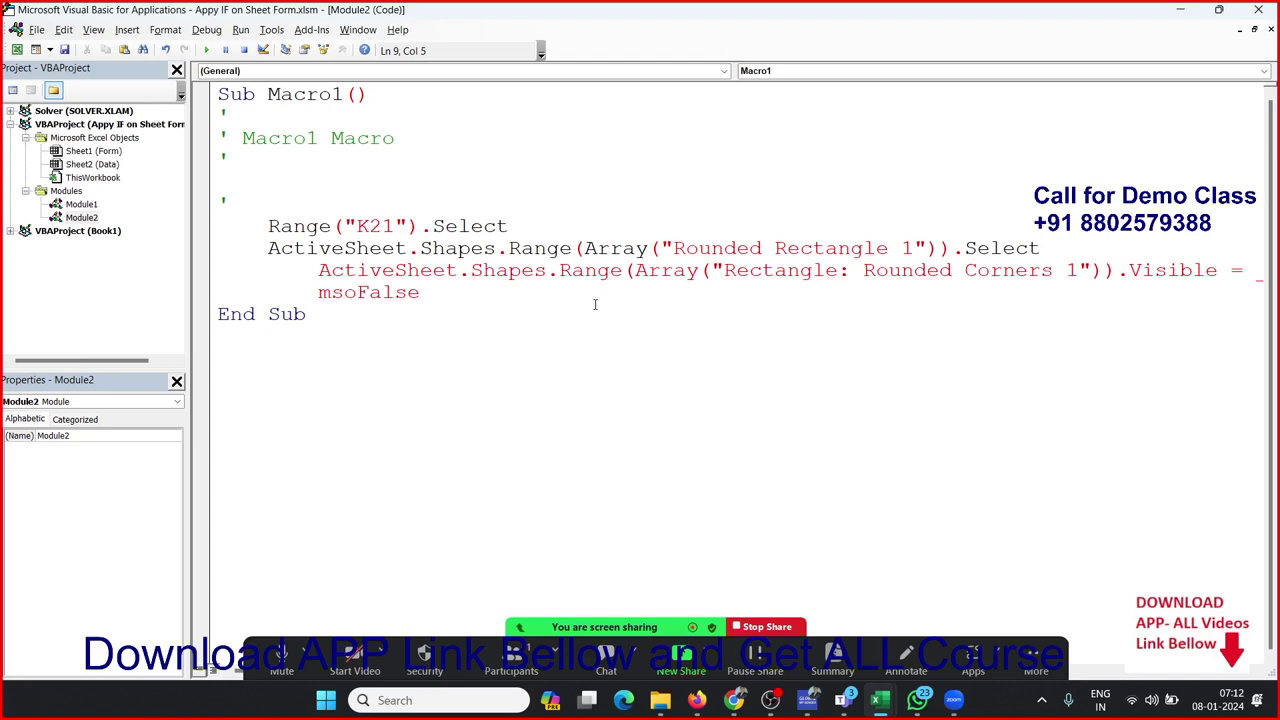
pyautogui.press('Delete')
pyautogui.press('Delete')
pyautogui.press('Delete')
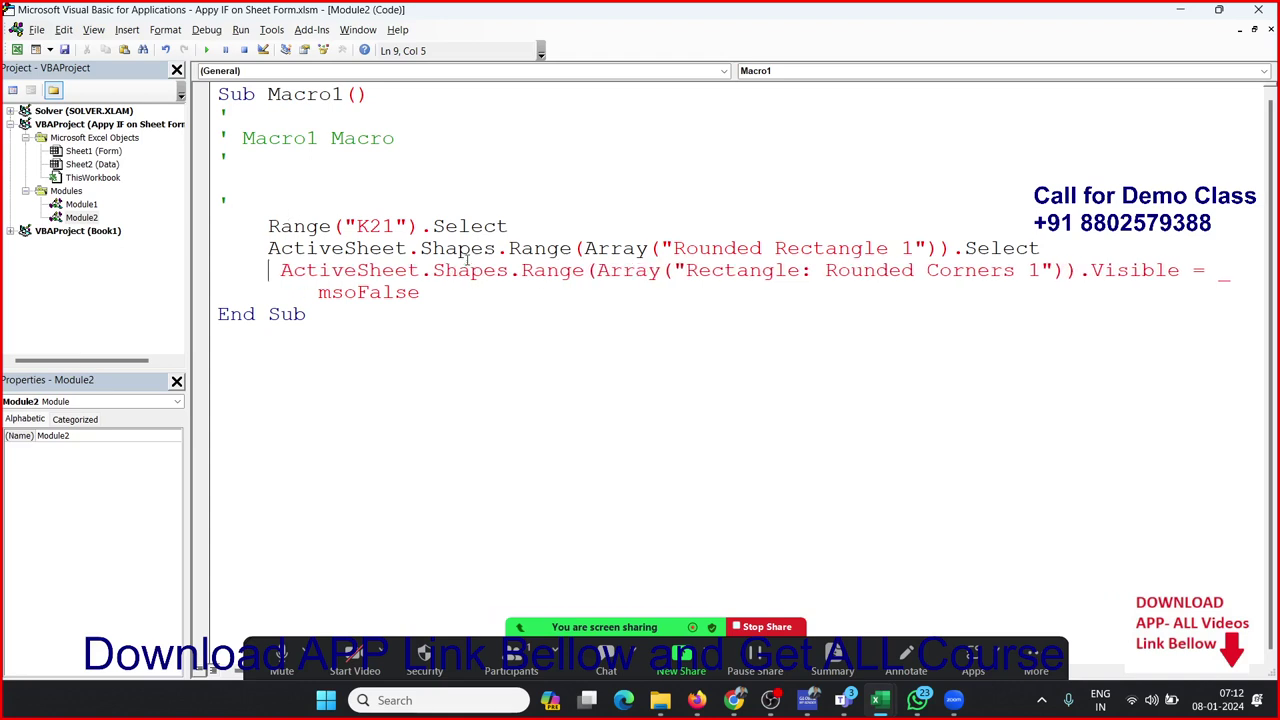
pyautogui.press('Delete')
pyautogui.click(467, 342)
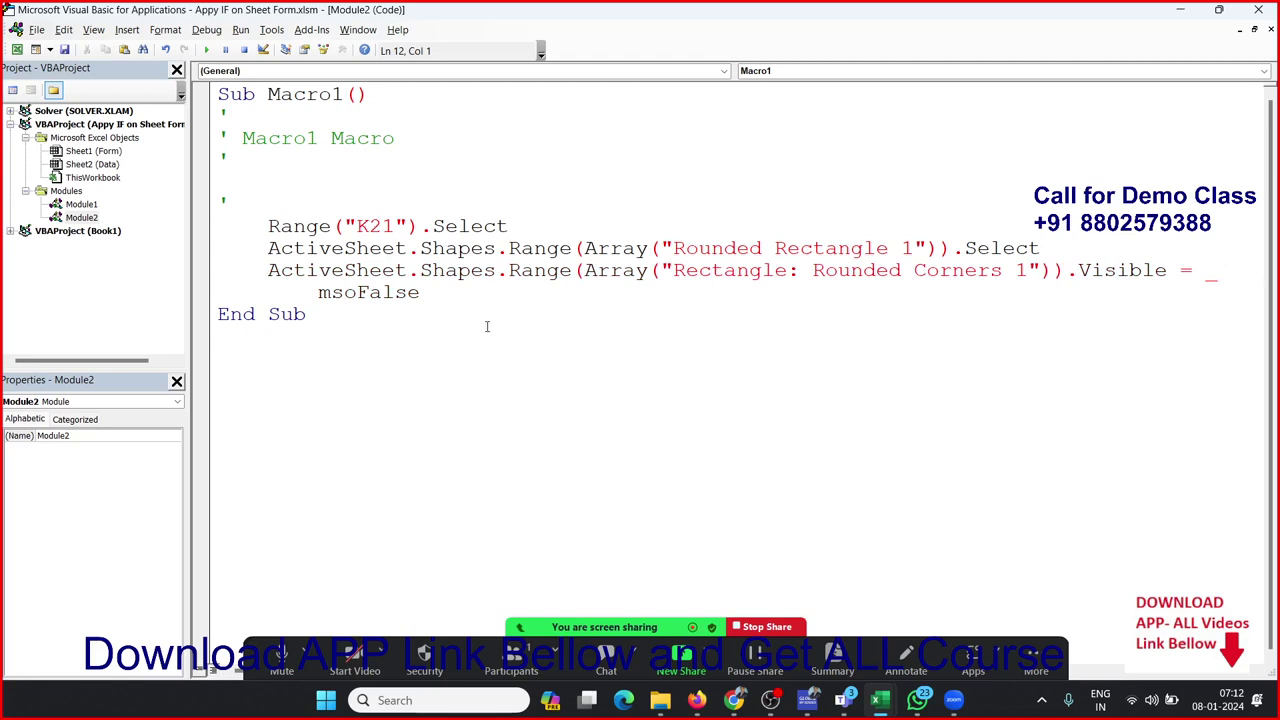
# Inspect the Rectangle: Rounded Corners 1 shape name used in the remaining line.
pyautogui.doubleClick(697, 270)
pyautogui.click(824, 270)
pyautogui.doubleClick(966, 273)
pyautogui.click(1027, 270)
# Back in Excel, make the Register Now button visible again via the Selection Pane.
pyautogui.click(1179, 10)
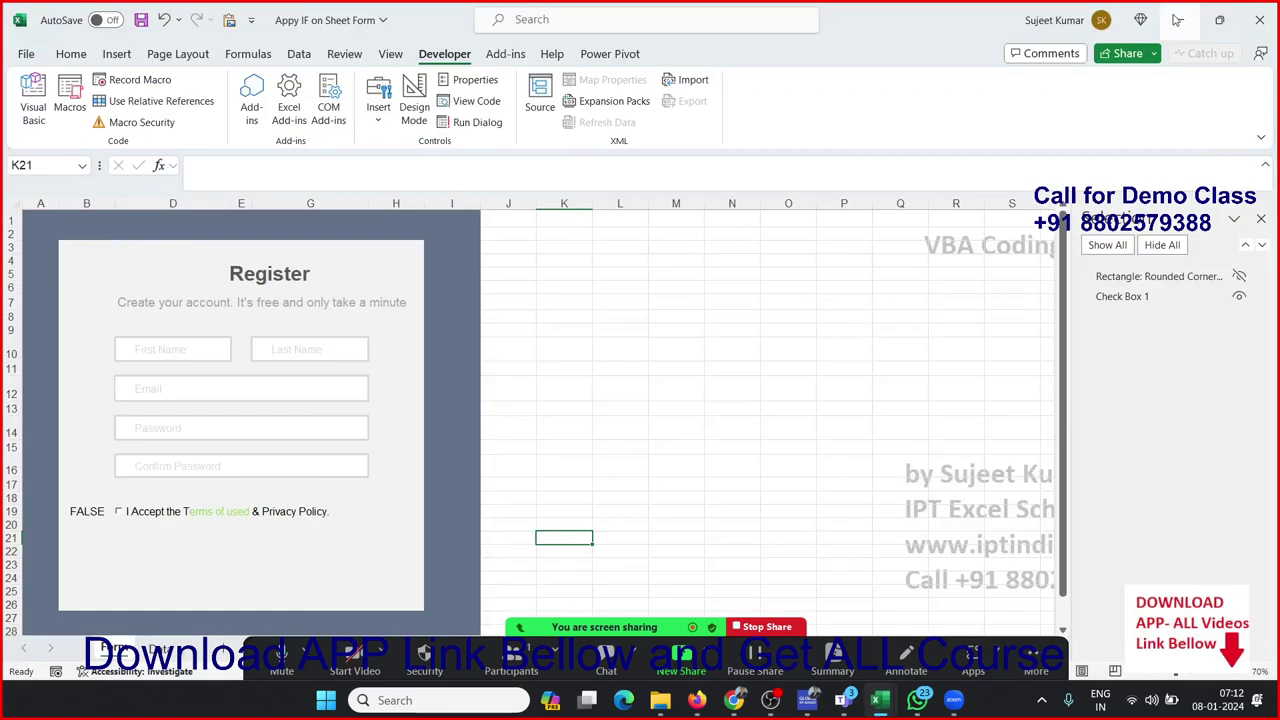
pyautogui.click(604, 374)
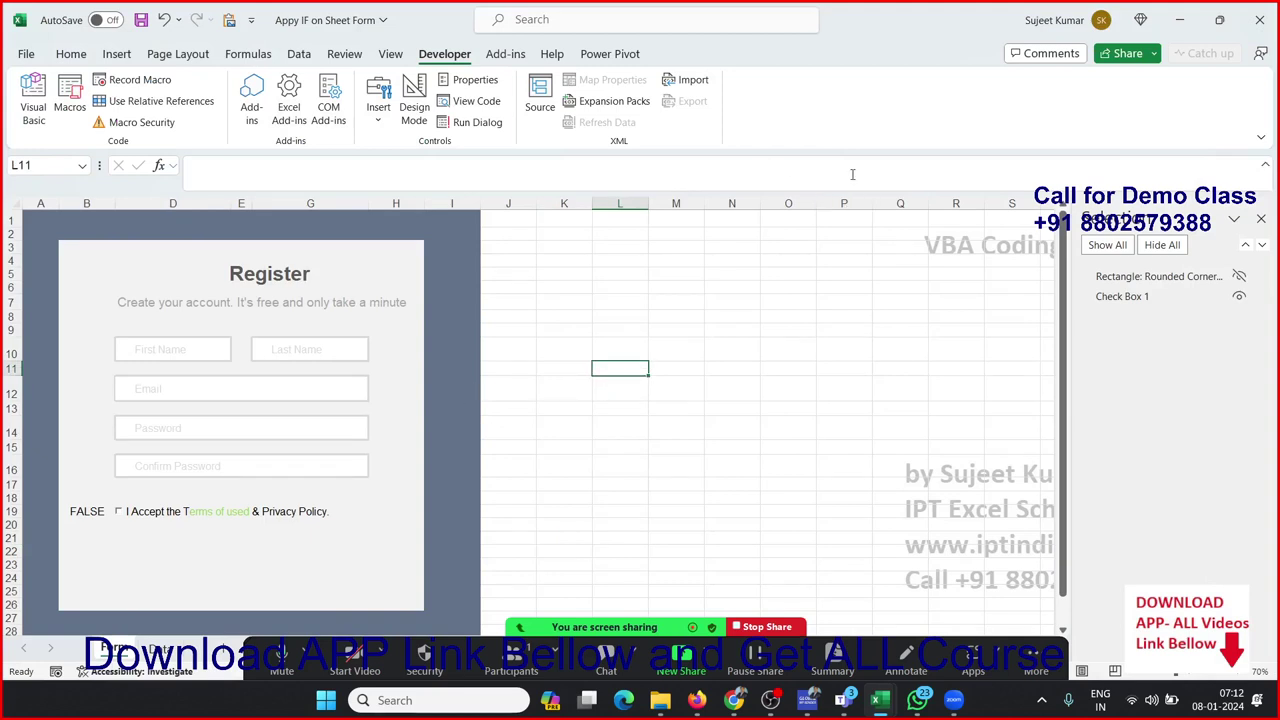
pyautogui.click(1241, 300)
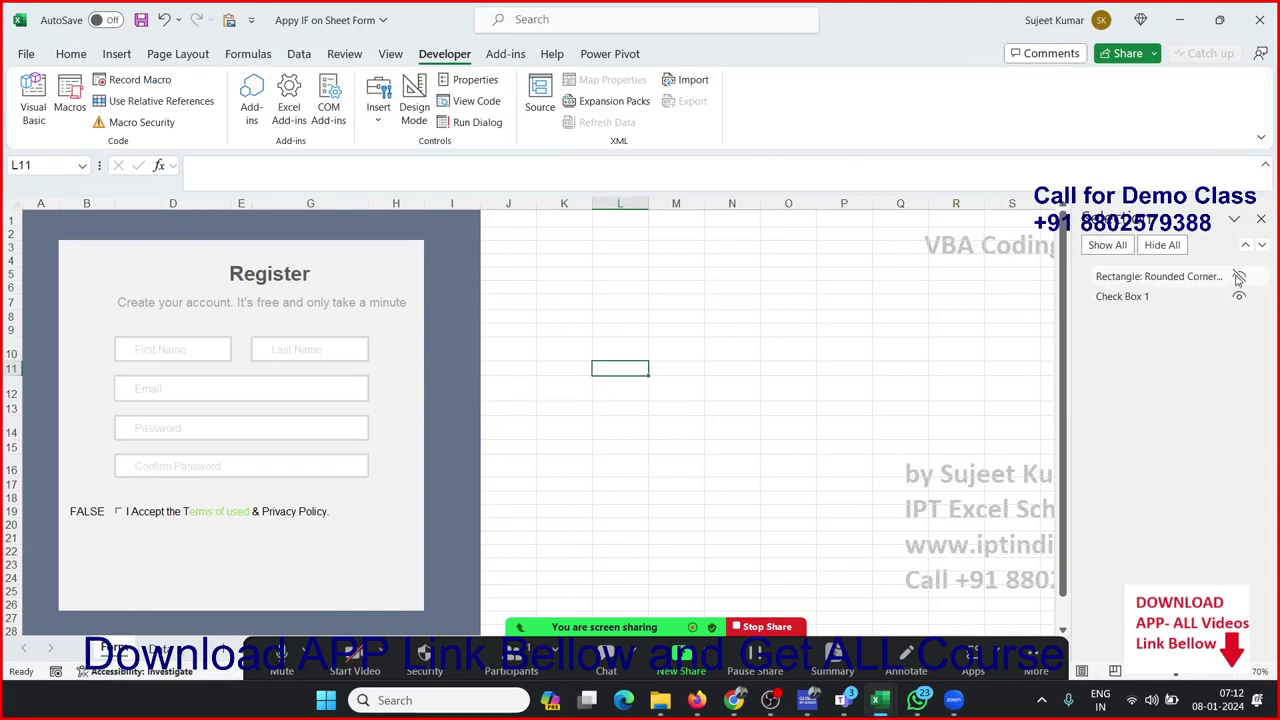
pyautogui.click(1238, 278)
pyautogui.rightClick(338, 558)
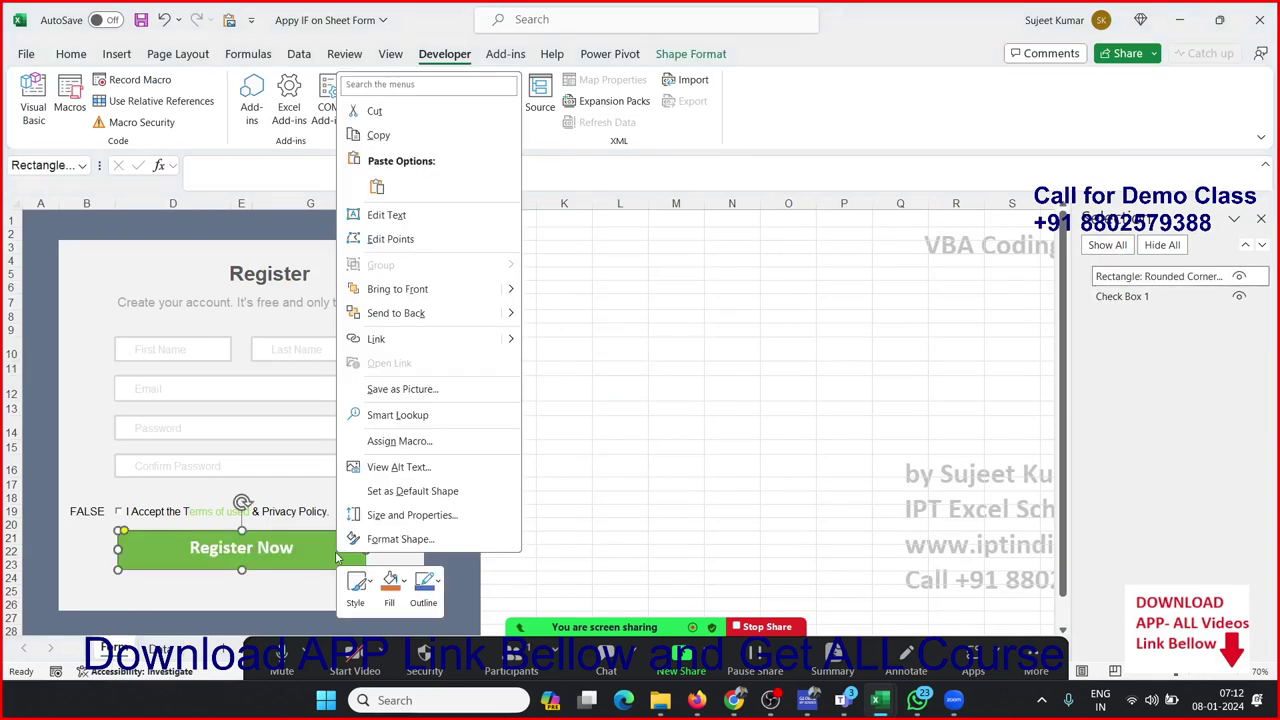
pyautogui.press('Escape')
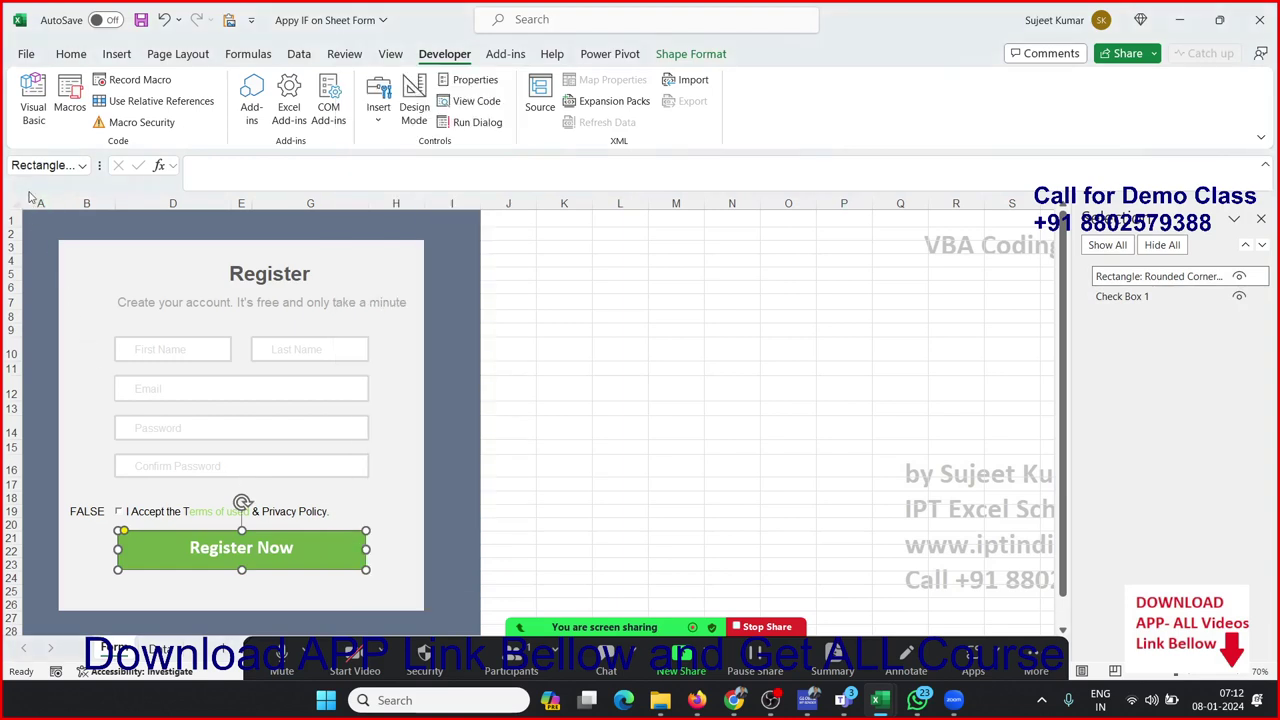
# Rename the Register Now shape to RC in the Name Box.
pyautogui.click(31, 170)
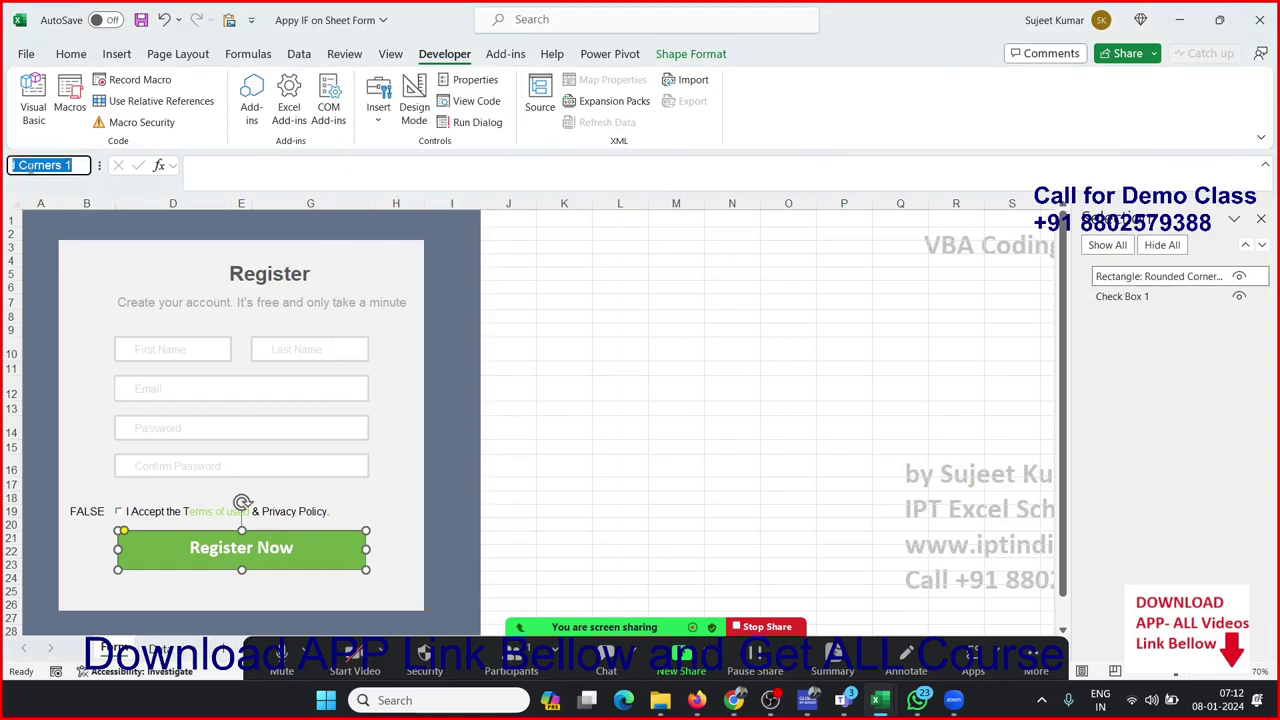
pyautogui.write('RC')
pyautogui.press('Return')
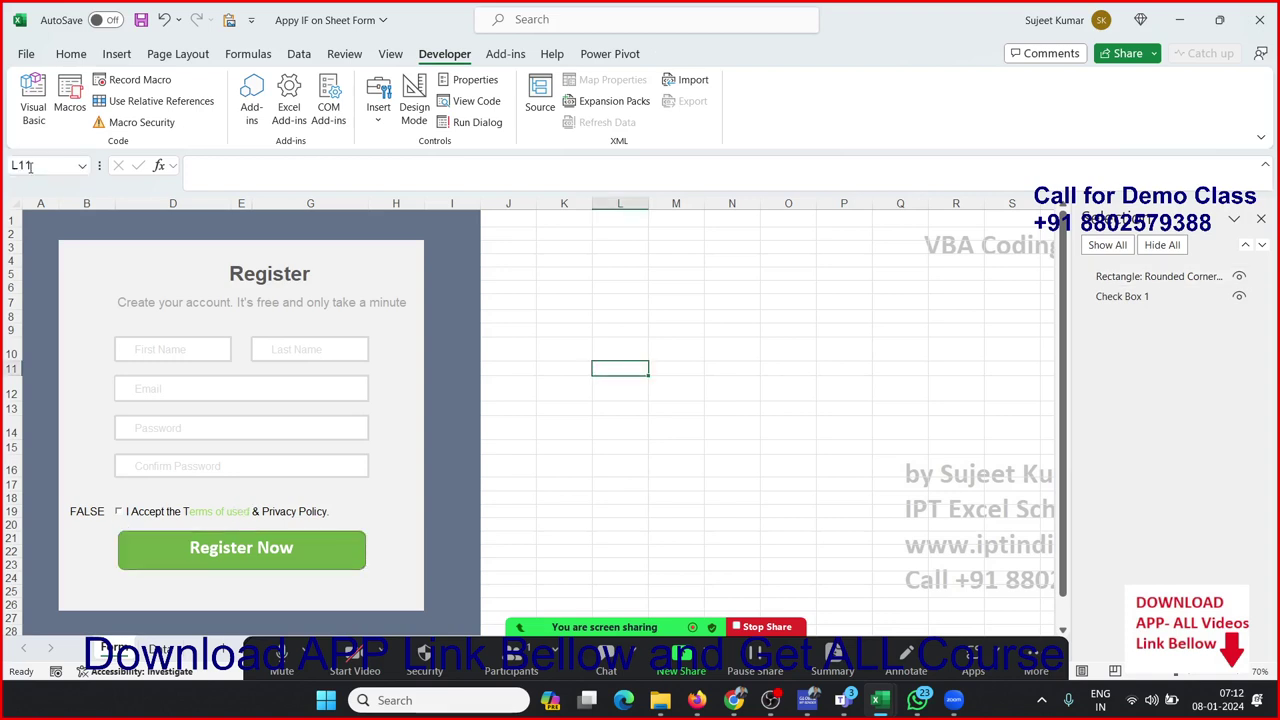
pyautogui.click(735, 447)
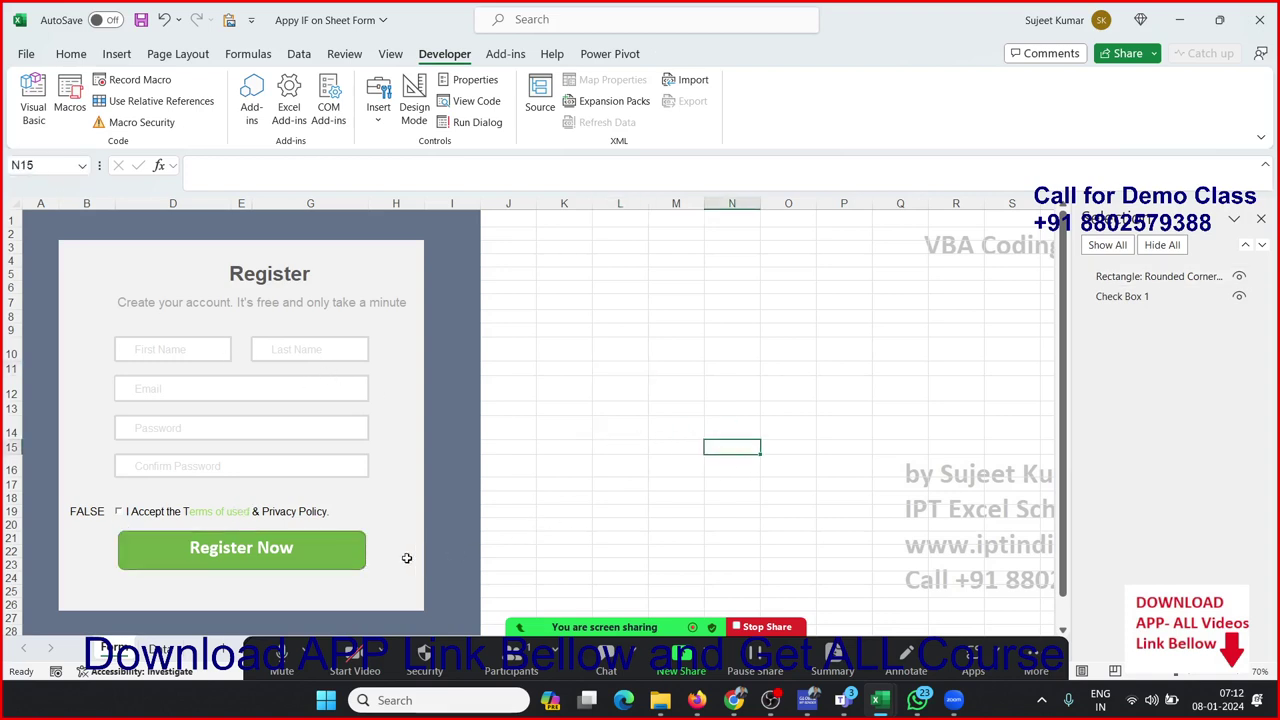
pyautogui.click(343, 556)
pyautogui.rightClick(344, 558)
pyautogui.press('Escape')
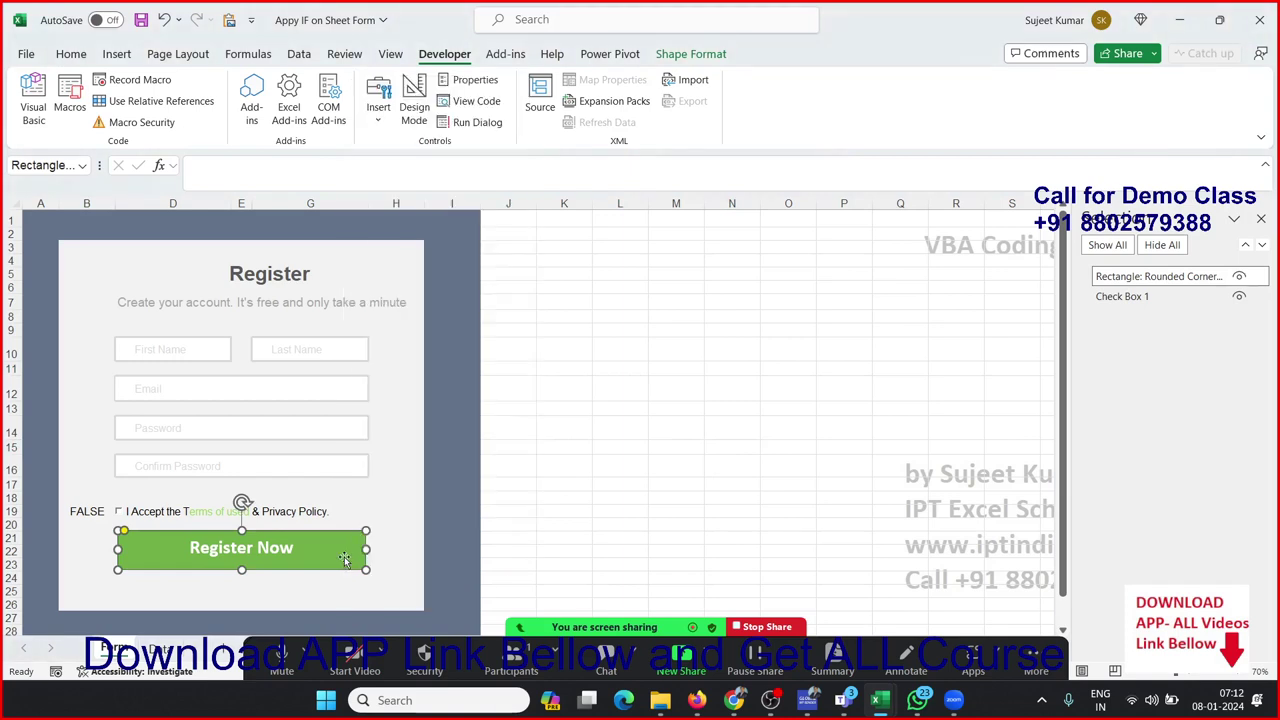
# Confirm the shape name RC in the Selection Pane and check it on the button.
pyautogui.doubleClick(1122, 277)
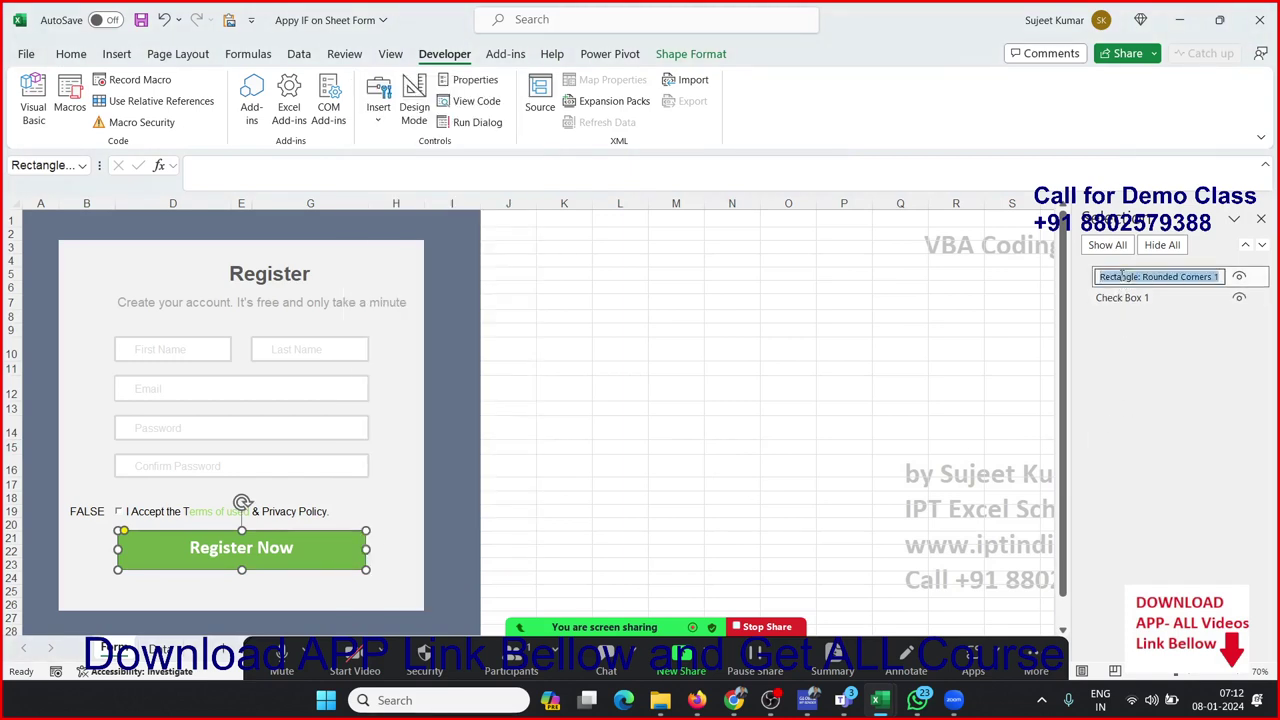
pyautogui.press('BackSpace')
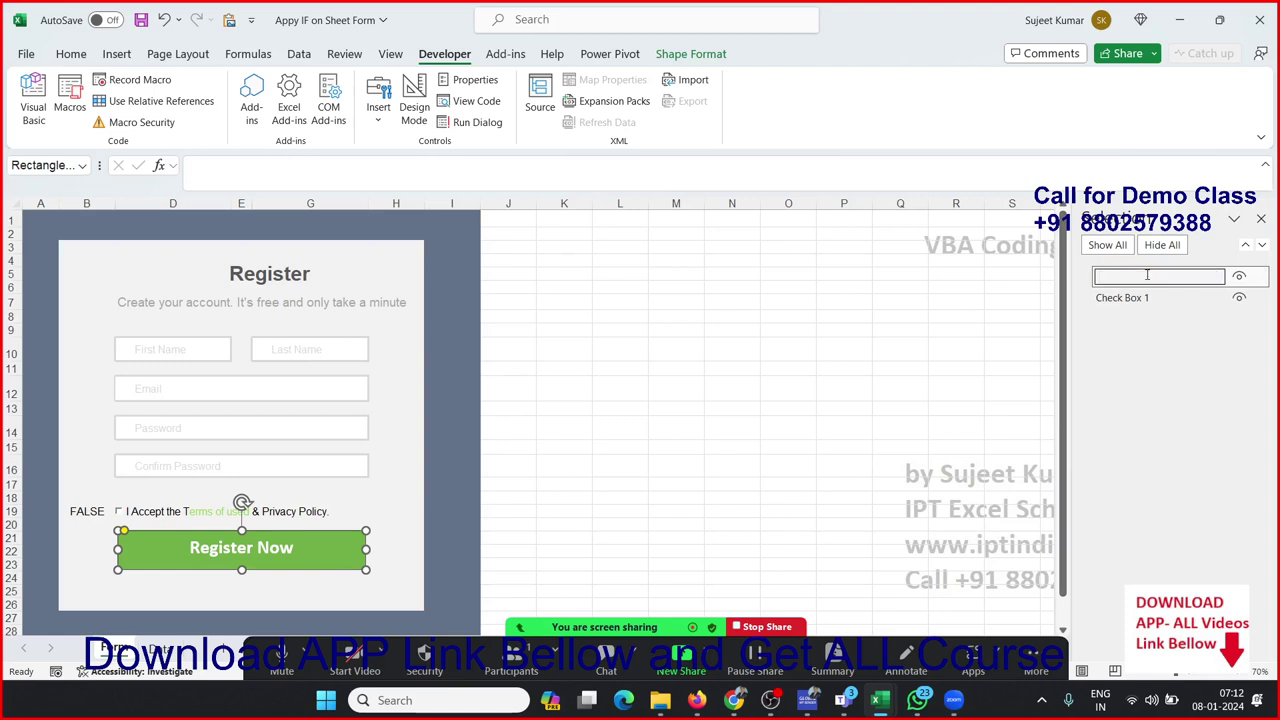
pyautogui.write('Re')
pyautogui.write('C')
pyautogui.press('Return')
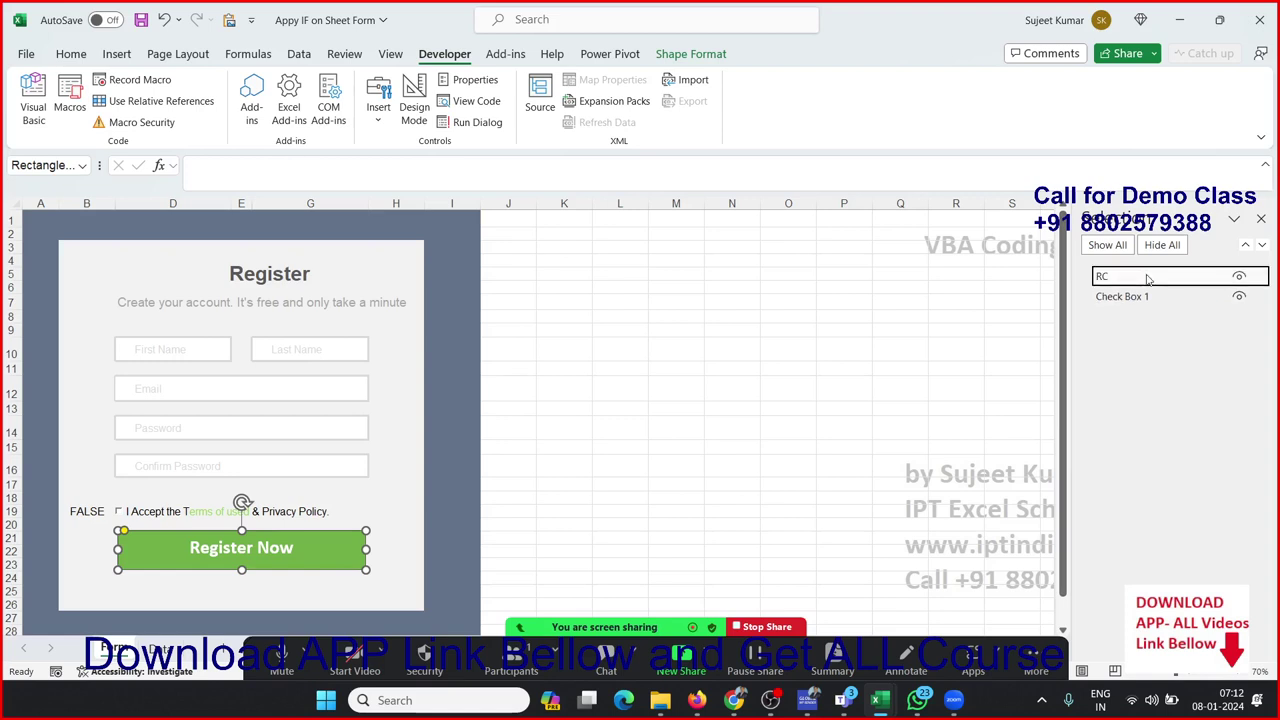
pyautogui.click(748, 383)
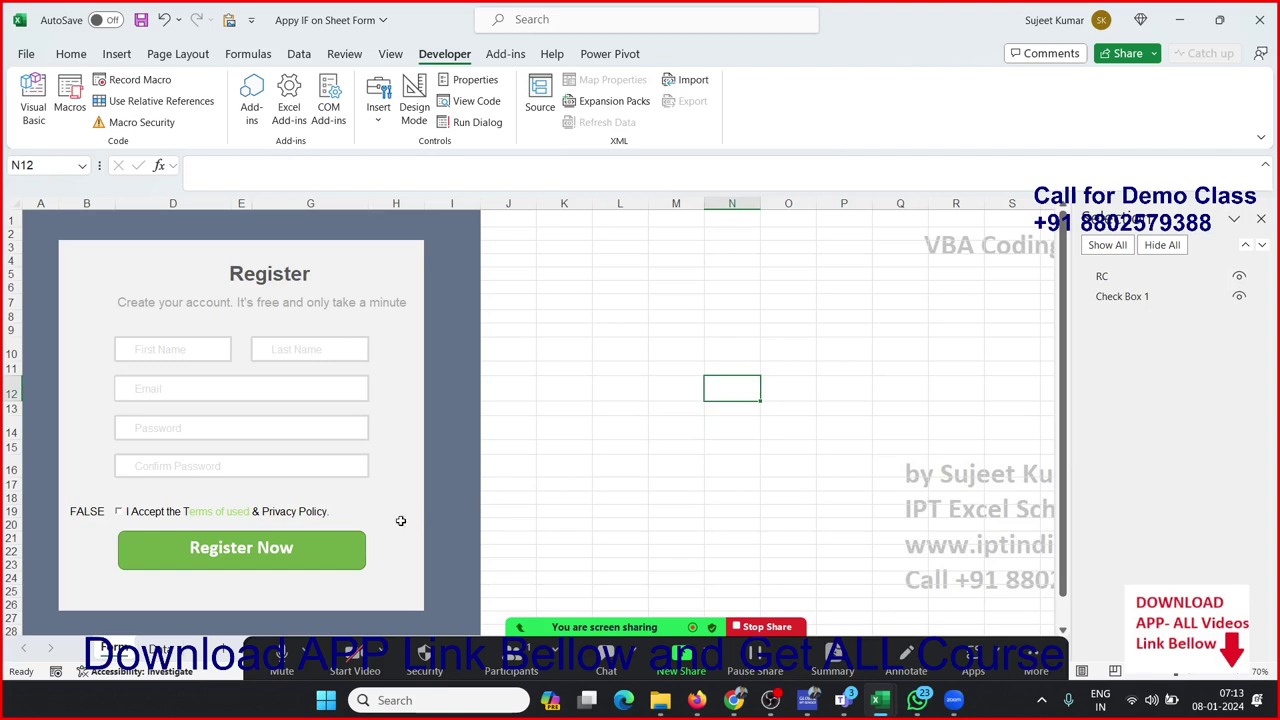
pyautogui.rightClick(324, 553)
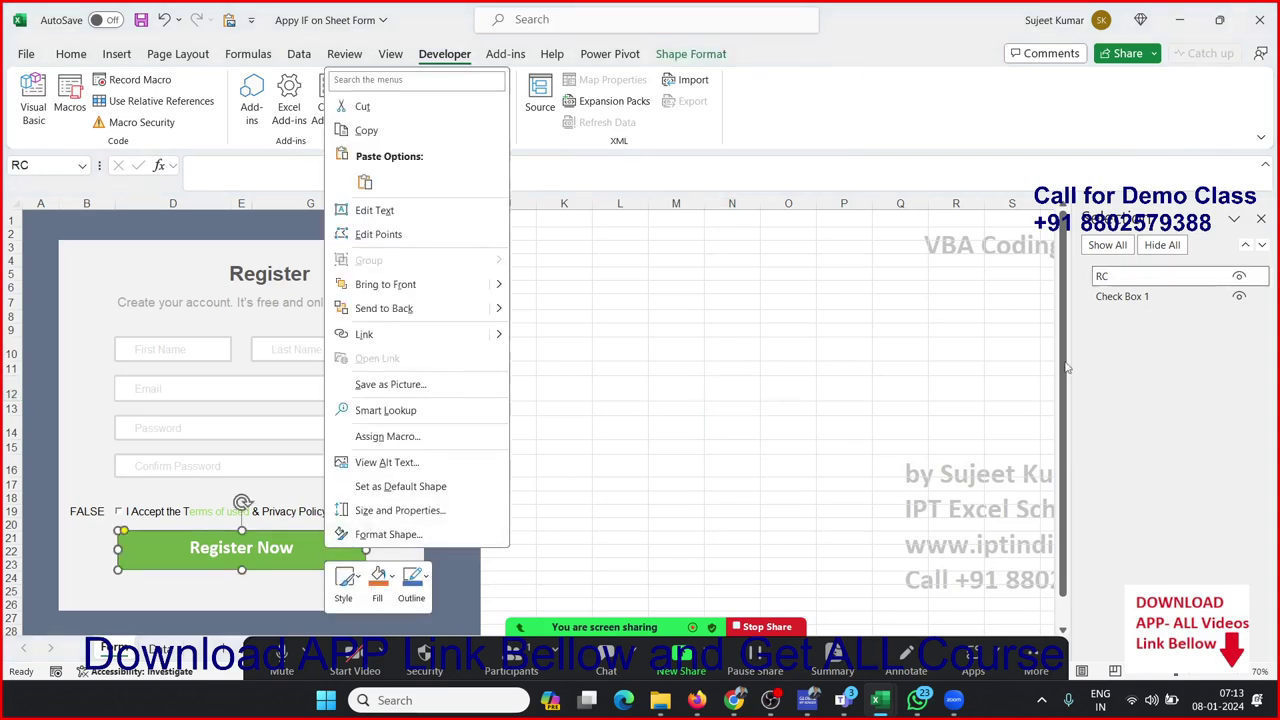
pyautogui.press('Escape')
pyautogui.click(686, 352)
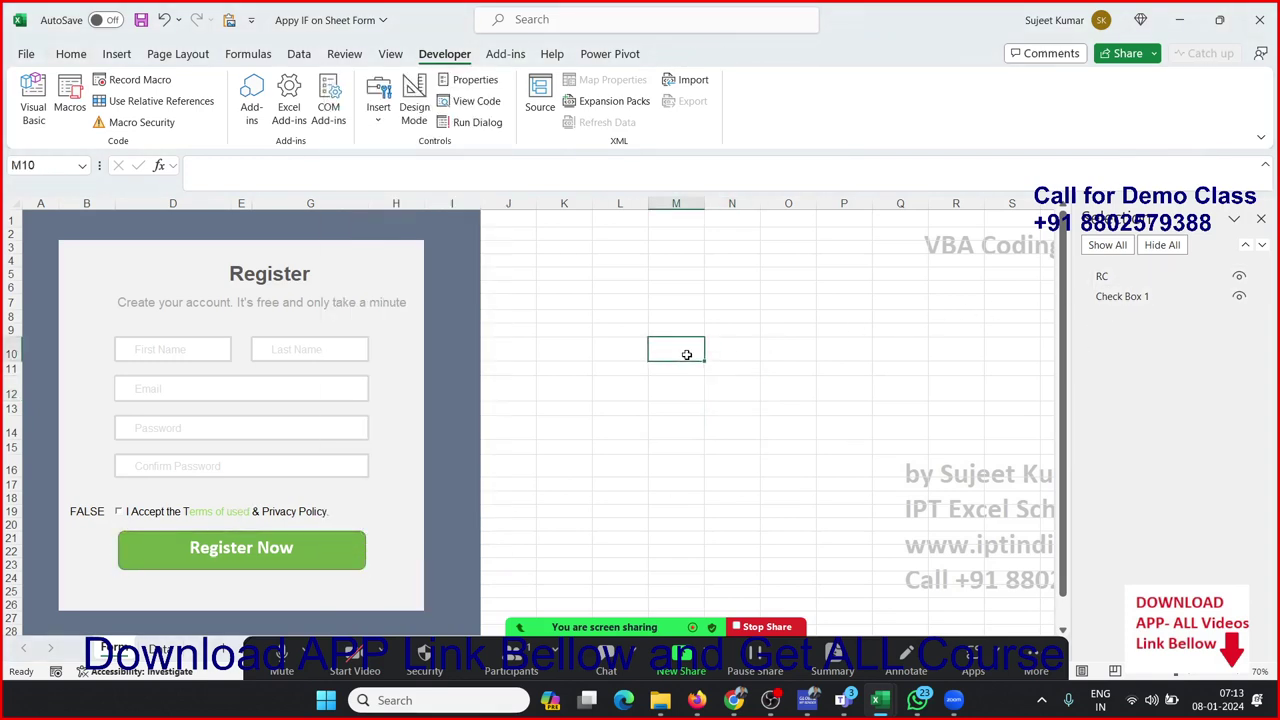
# Record Macro2 that selects the RC shape and hides it in the Selection Pane, then stop recording.
pyautogui.click(56, 672)
pyautogui.click(621, 603)
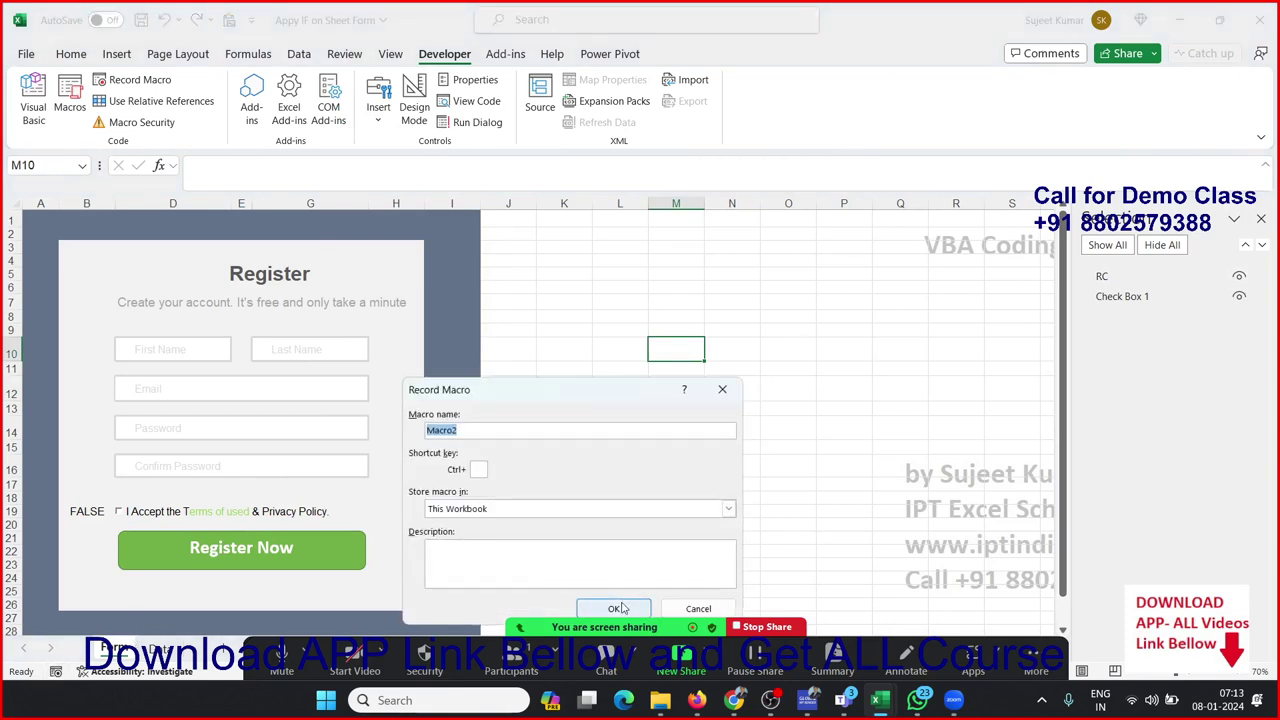
pyautogui.click(307, 569)
pyautogui.press('Escape')
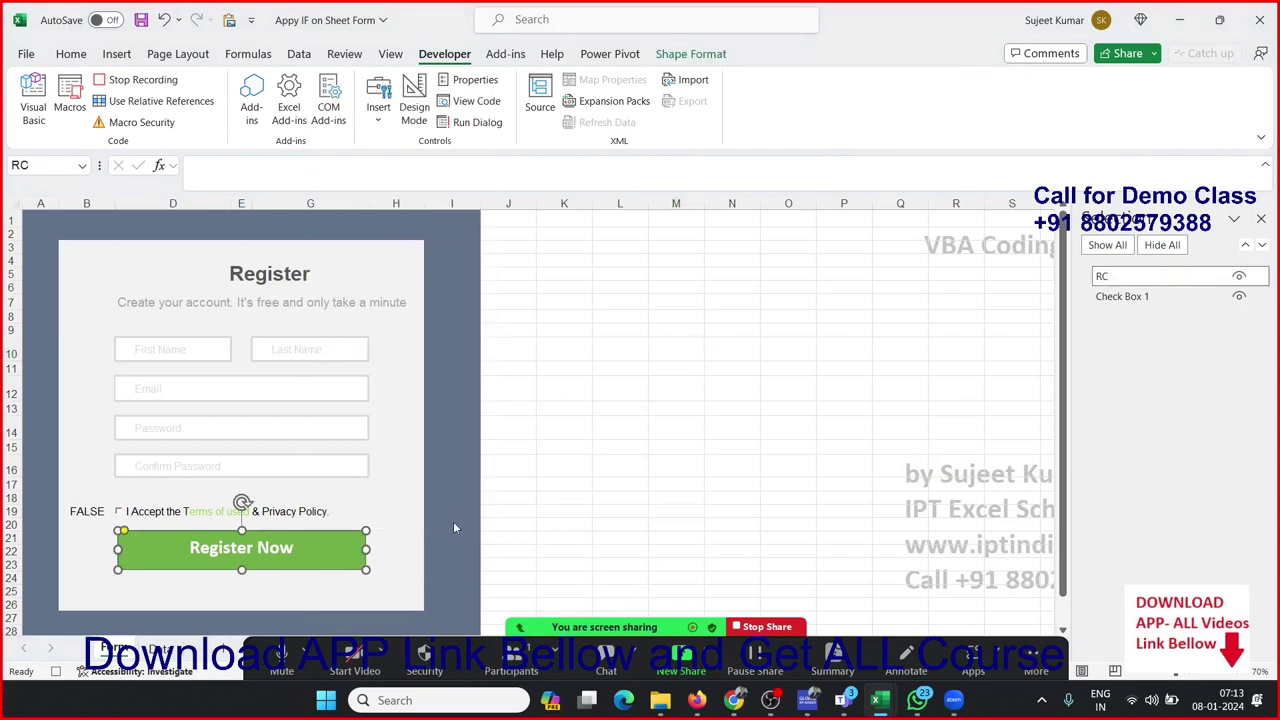
pyautogui.click(1241, 279)
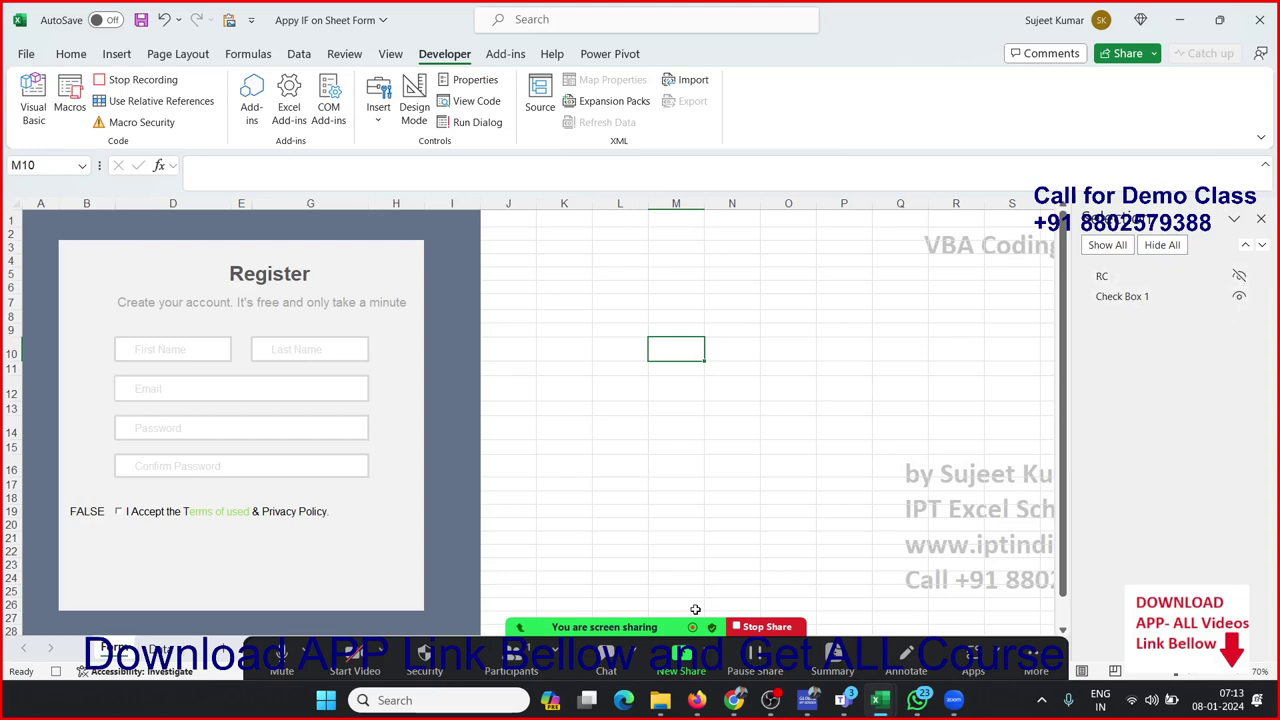
pyautogui.click(56, 671)
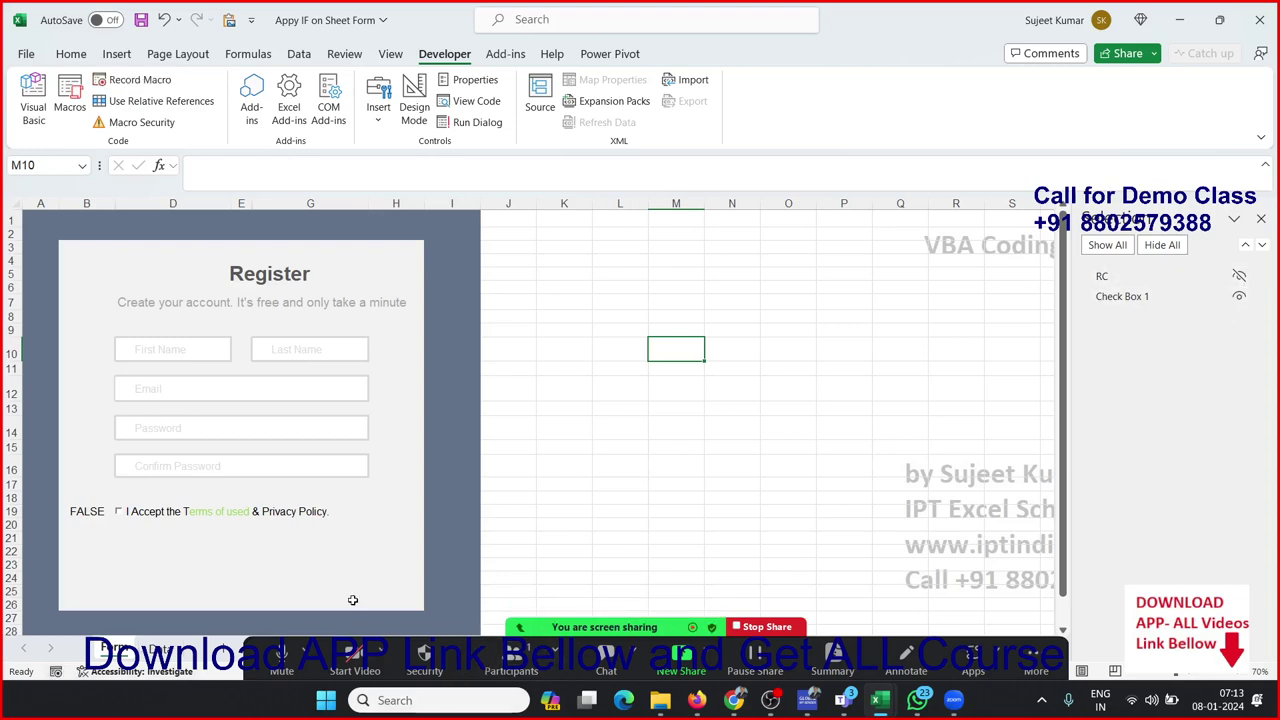
pyautogui.click(843, 370)
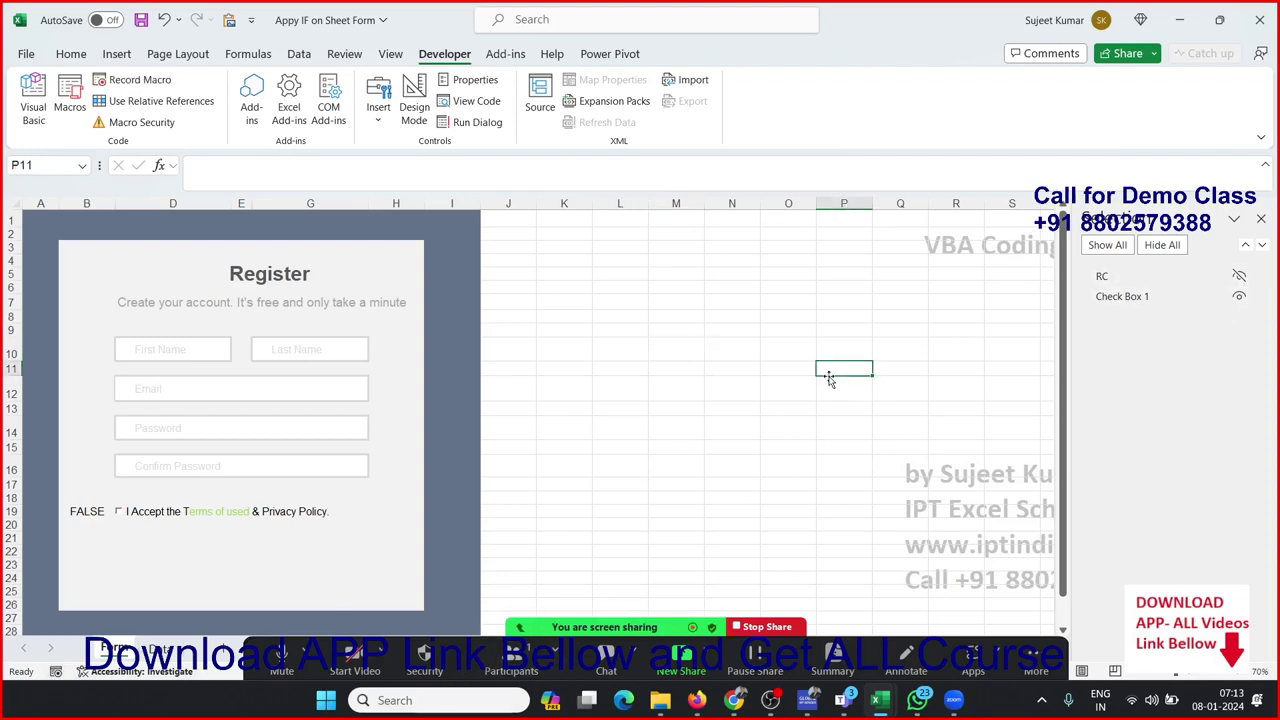
# Return to the VBA editor and locate msoFalse in Macro2's code.
pyautogui.hotkey('alt', 'F11')
pyautogui.hotkey('alt', 'Tab')
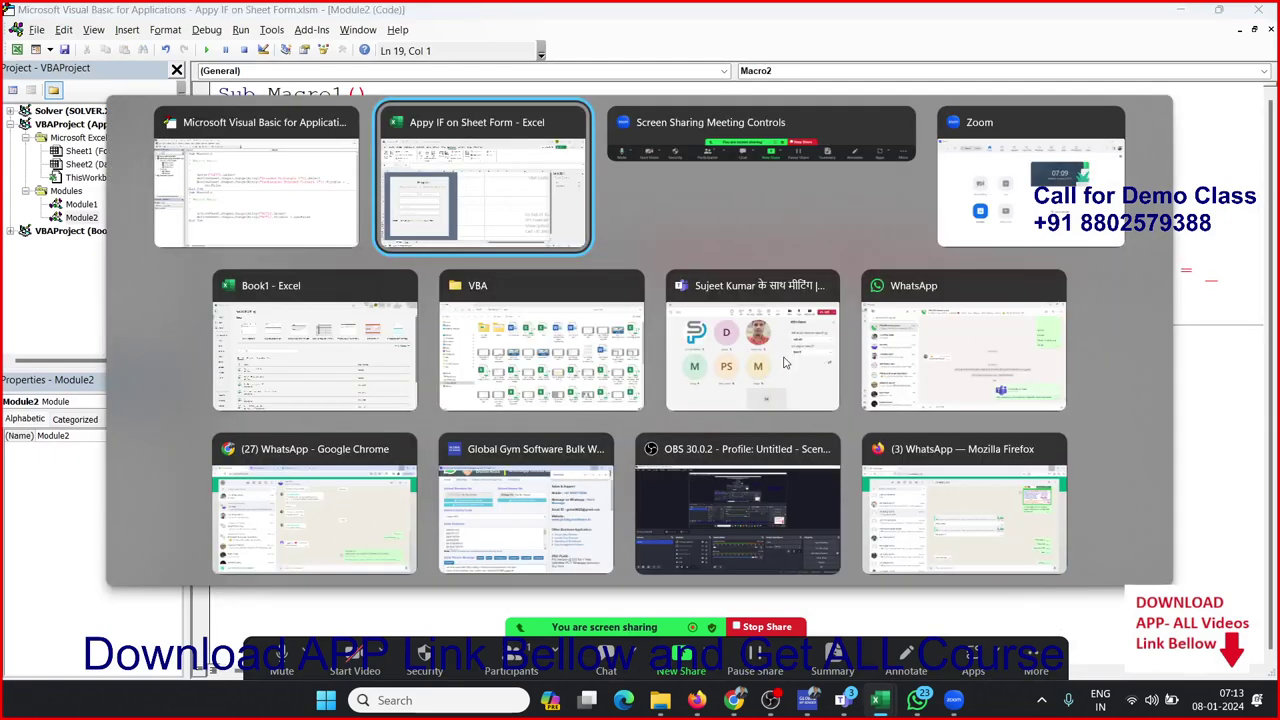
pyautogui.hotkey('alt', 'shift', 'Tab')
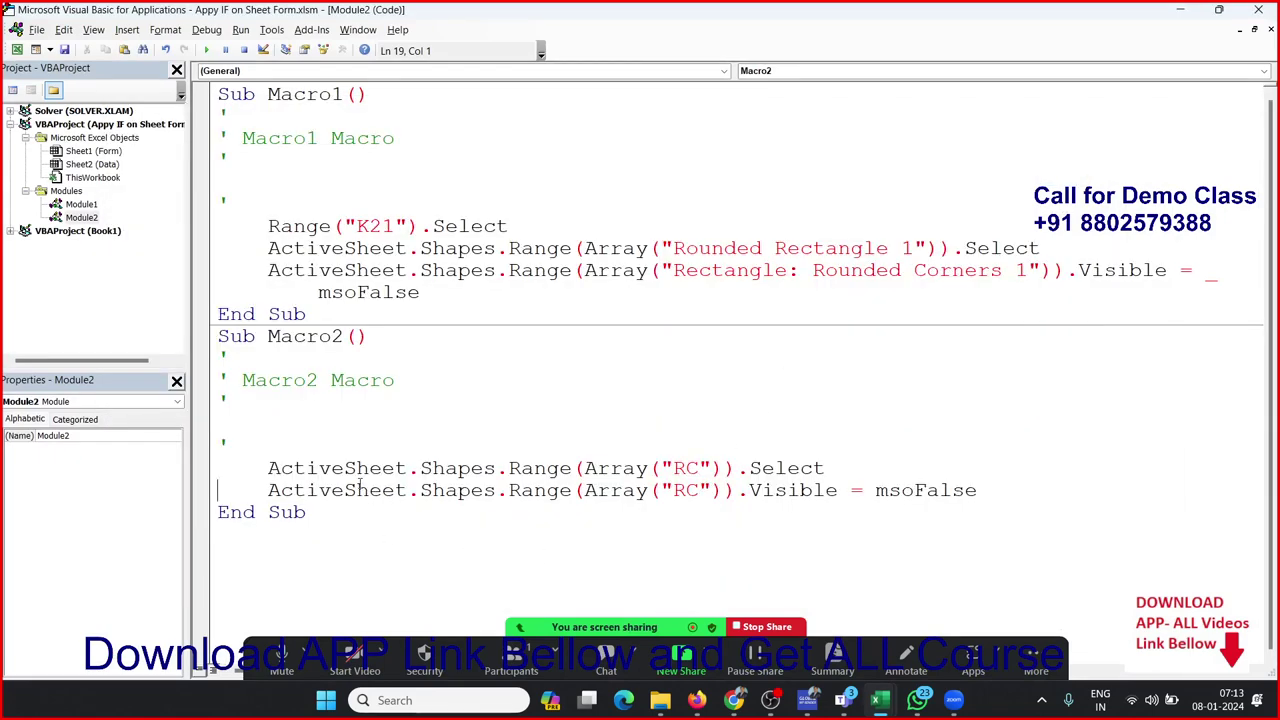
pyautogui.click(484, 468)
pyautogui.click(720, 468)
pyautogui.click(800, 468)
pyautogui.click(865, 490)
pyautogui.click(928, 490)
pyautogui.doubleClick(928, 492)
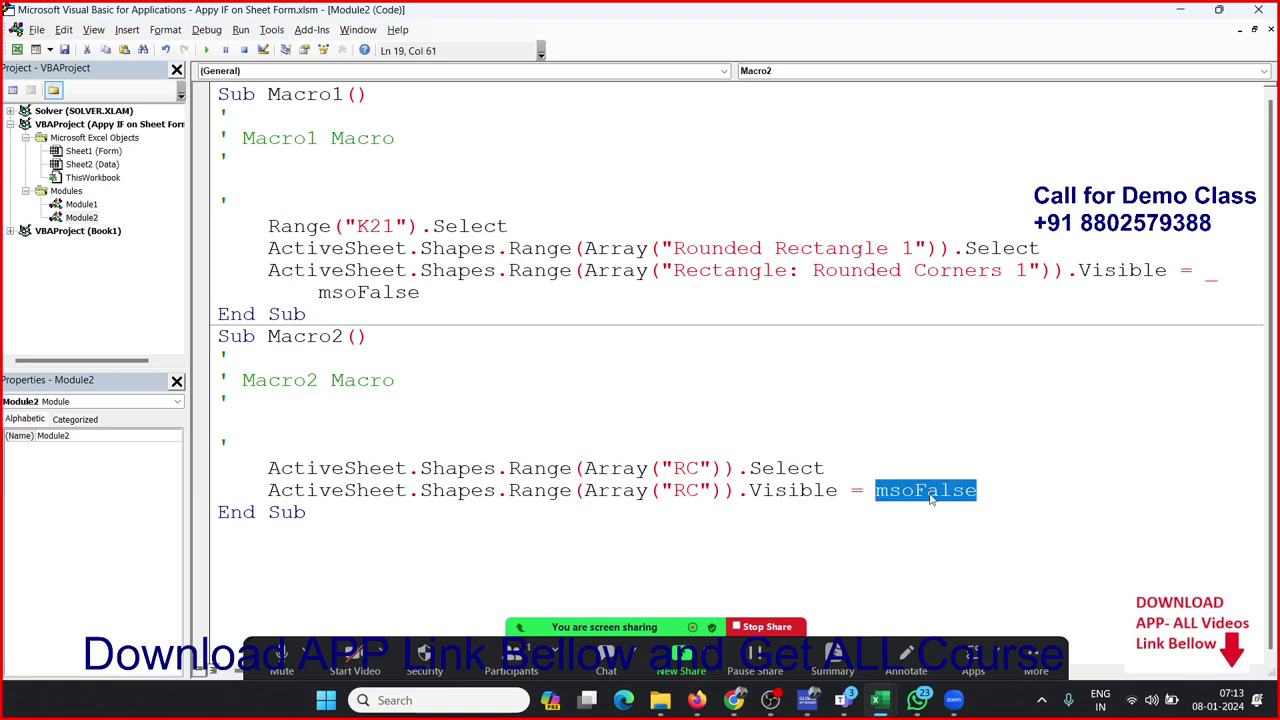
# Delete the whole Macro1 procedure and rename Macro2 to H.
pyautogui.click(718, 434)
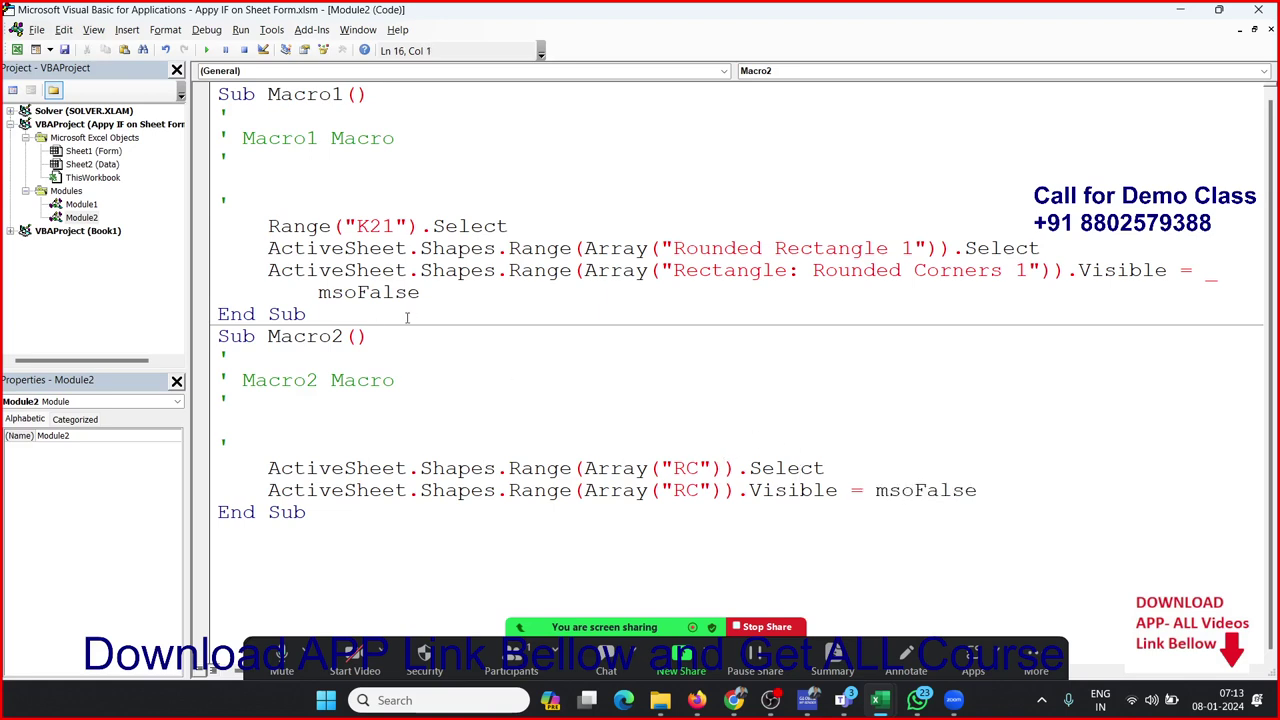
pyautogui.moveTo(405, 315)
pyautogui.mouseDown()
pyautogui.moveTo(199, 117)
pyautogui.moveTo(199, 102)
pyautogui.mouseUp()
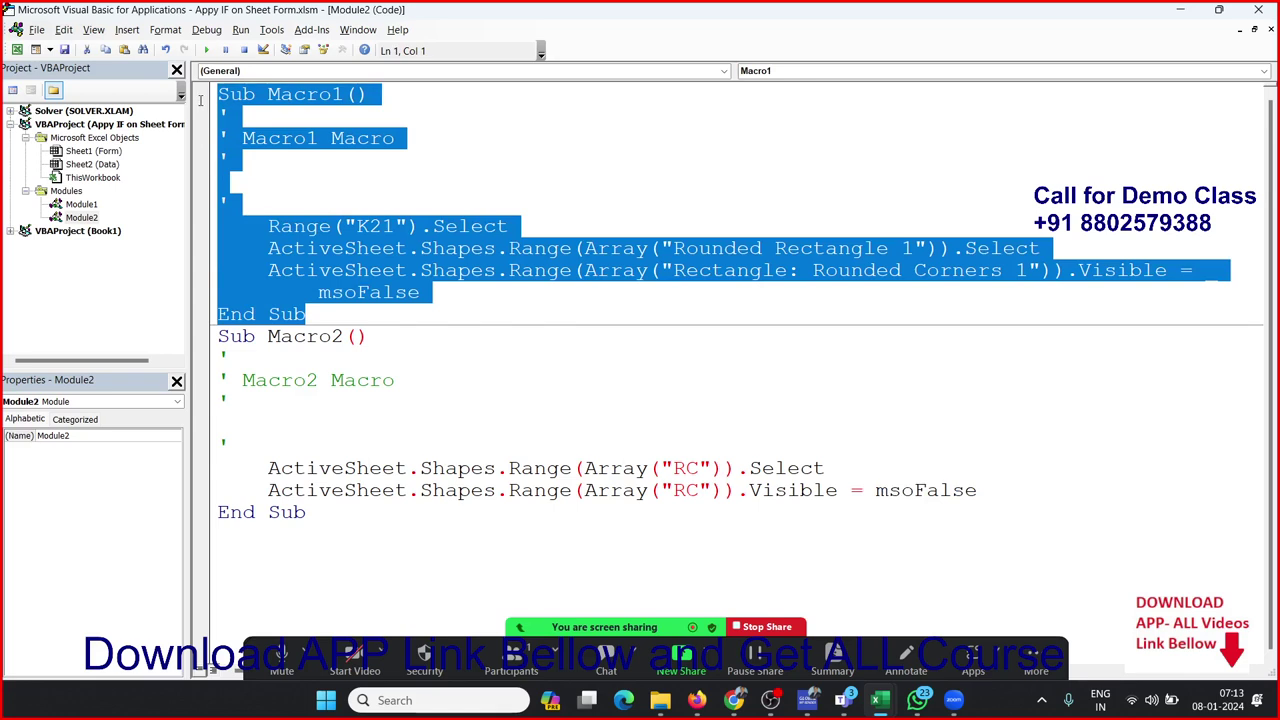
pyautogui.press('Delete')
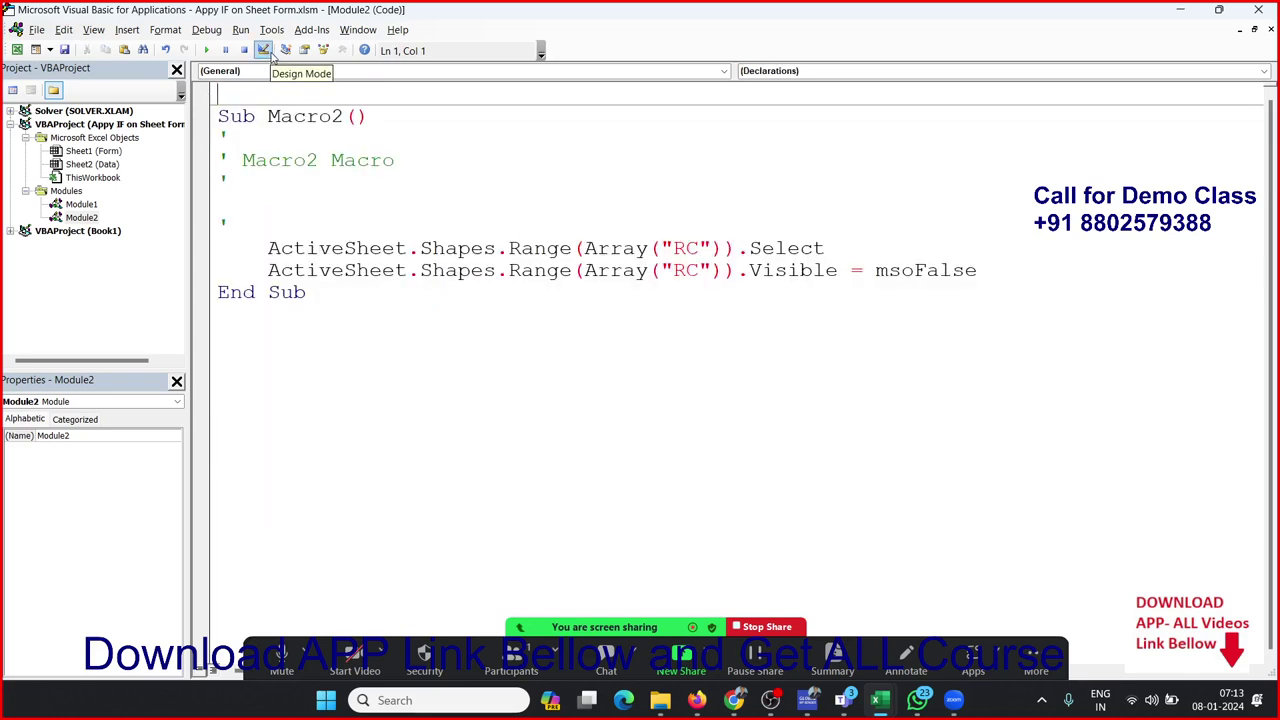
pyautogui.doubleClick(306, 118)
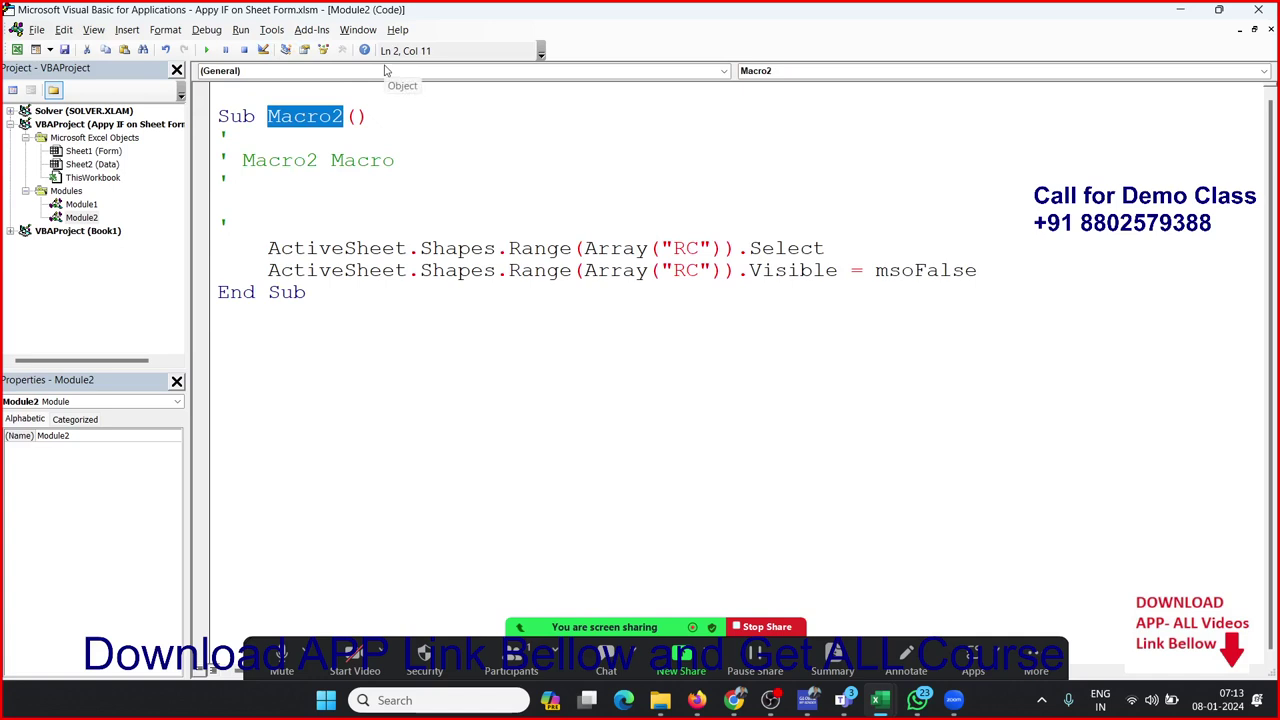
pyautogui.write('H')
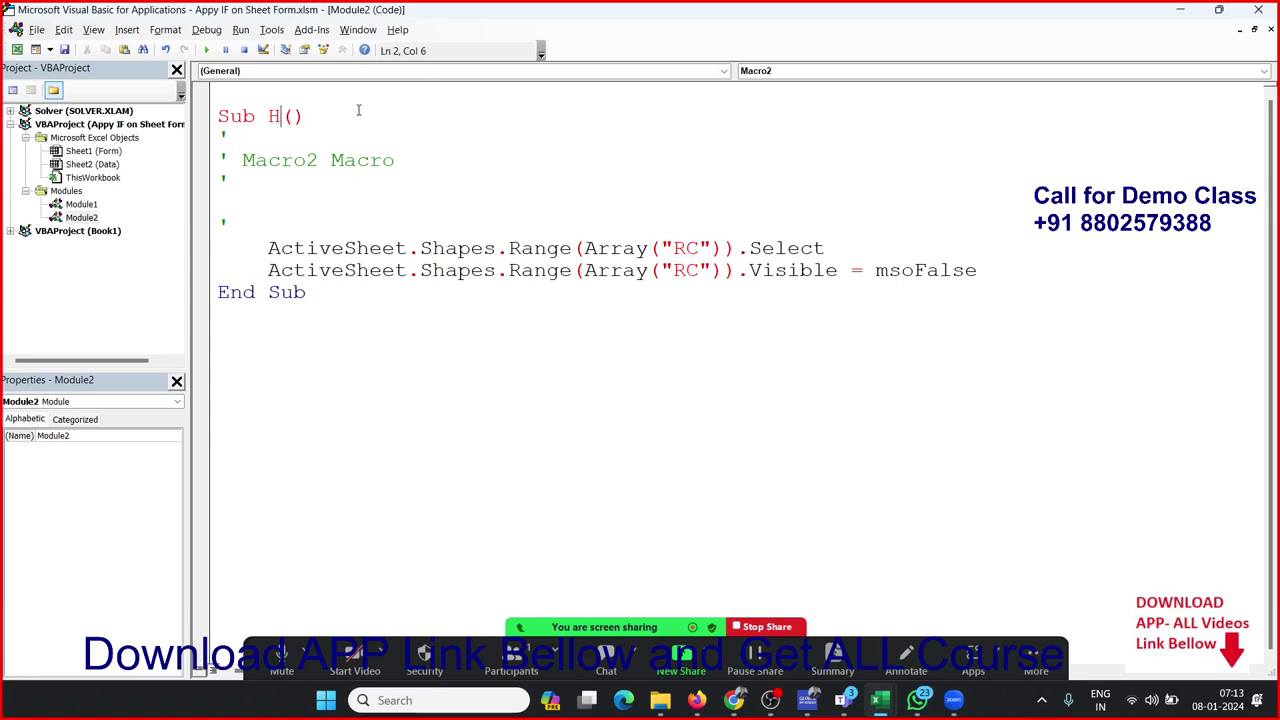
pyautogui.moveTo(305, 116); pyautogui.dragTo(217, 116)
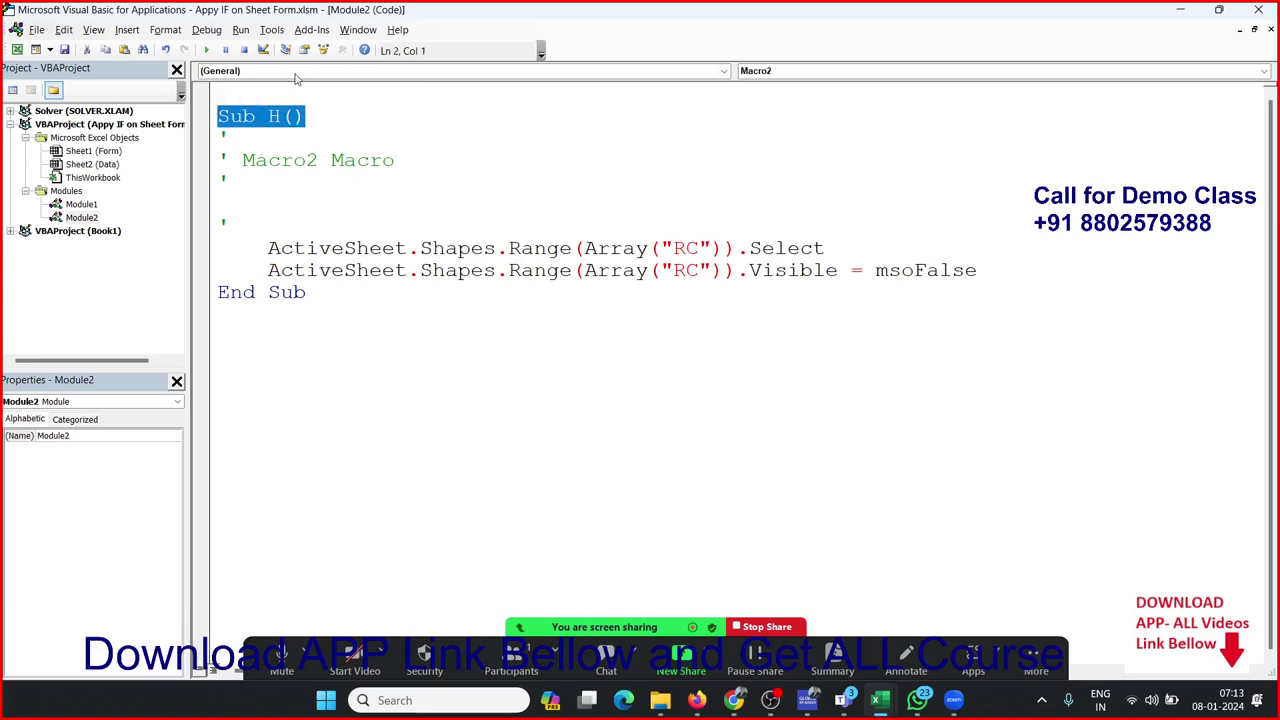
# Replace Sub H() with Function hd(b As Boolean).
pyautogui.write('functio')
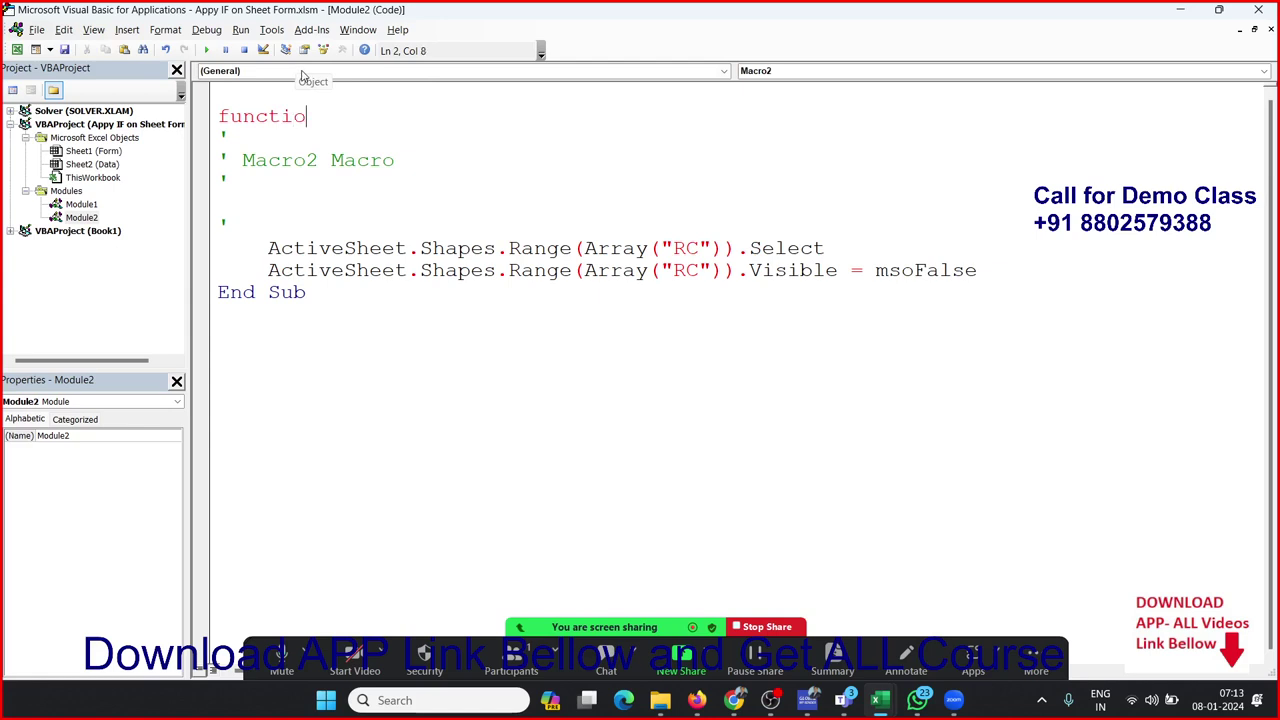
pyautogui.write('n ')
pyautogui.write('hd(')
pyautogui.write('b as ')
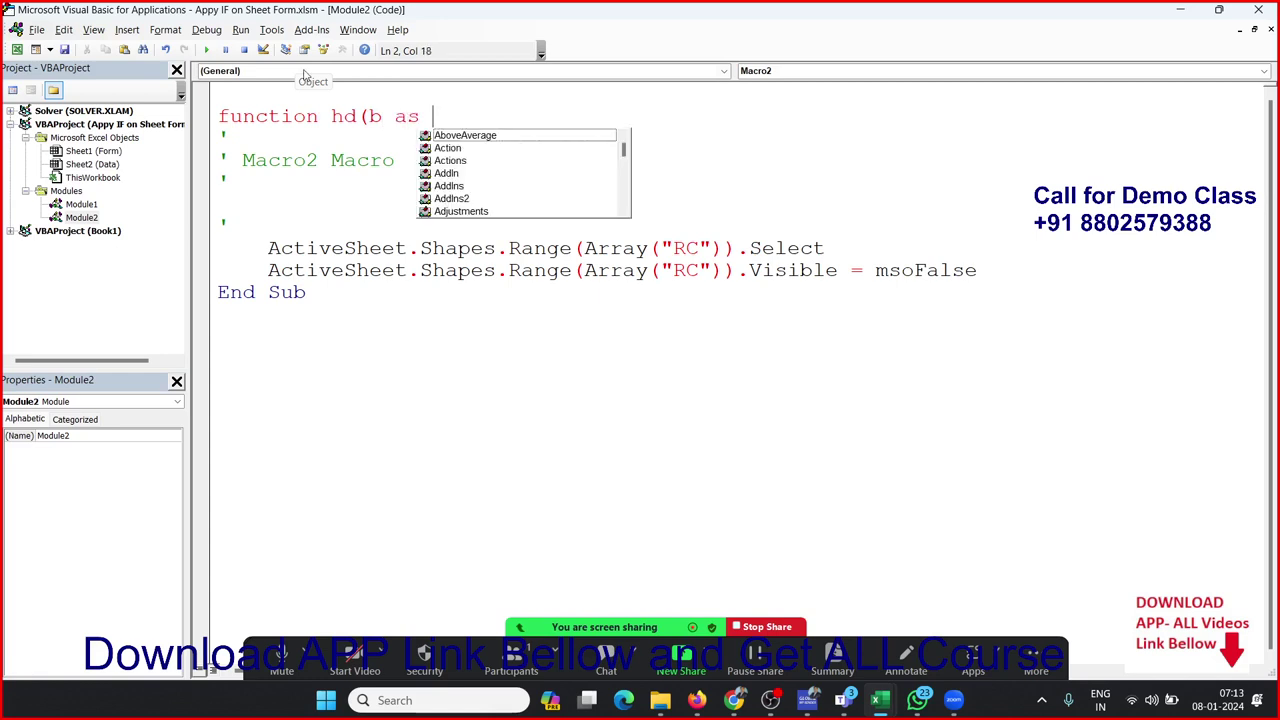
pyautogui.write('b')
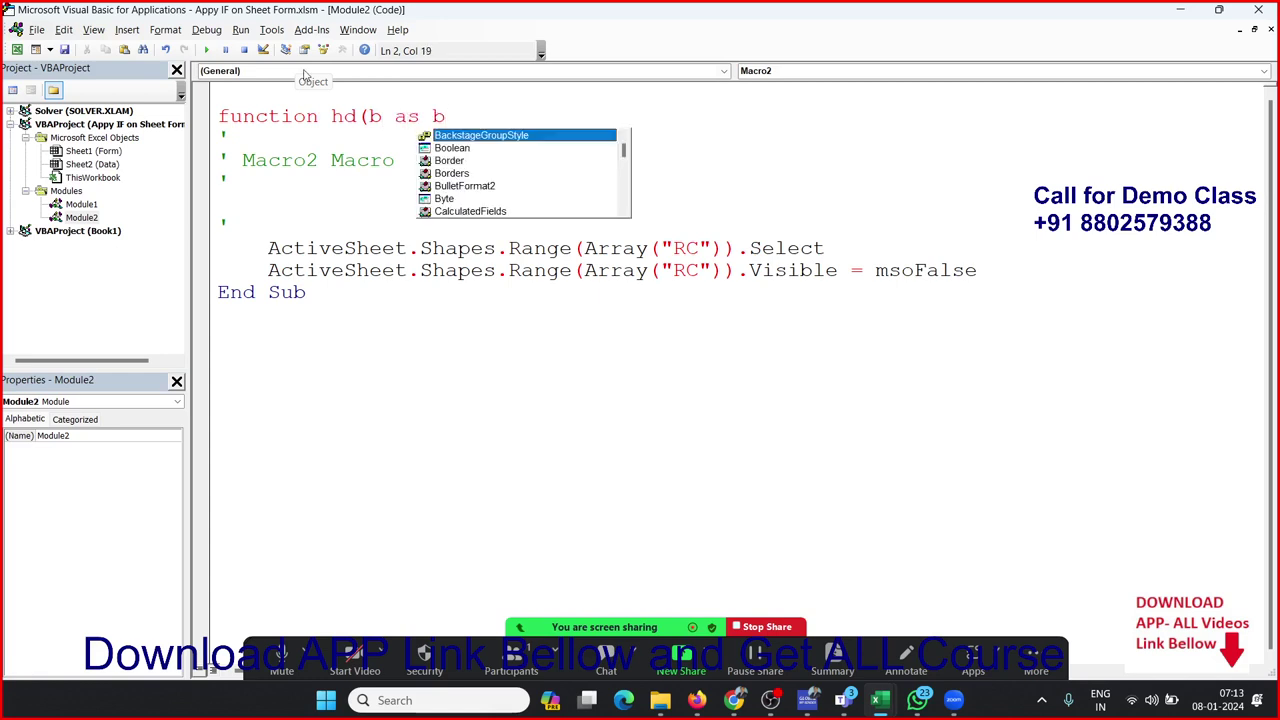
pyautogui.write('o')
pyautogui.press('Tab')
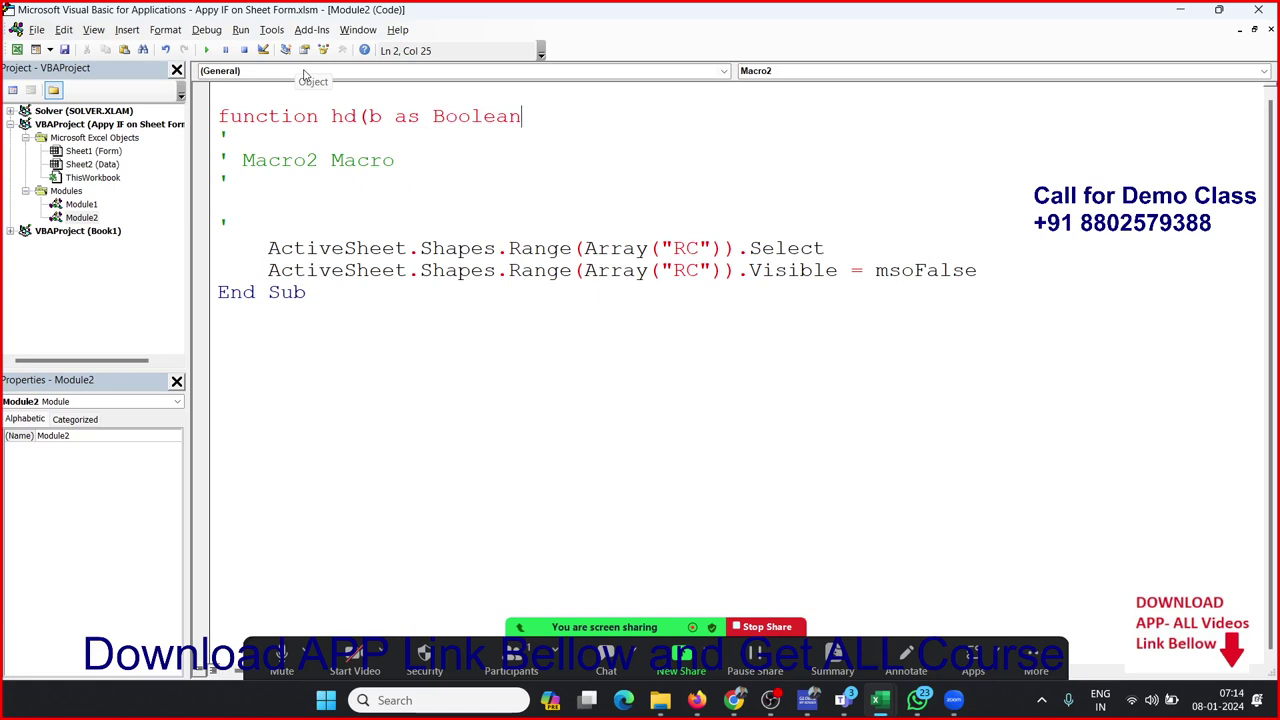
pyautogui.write(')')
pyautogui.click(355, 184)
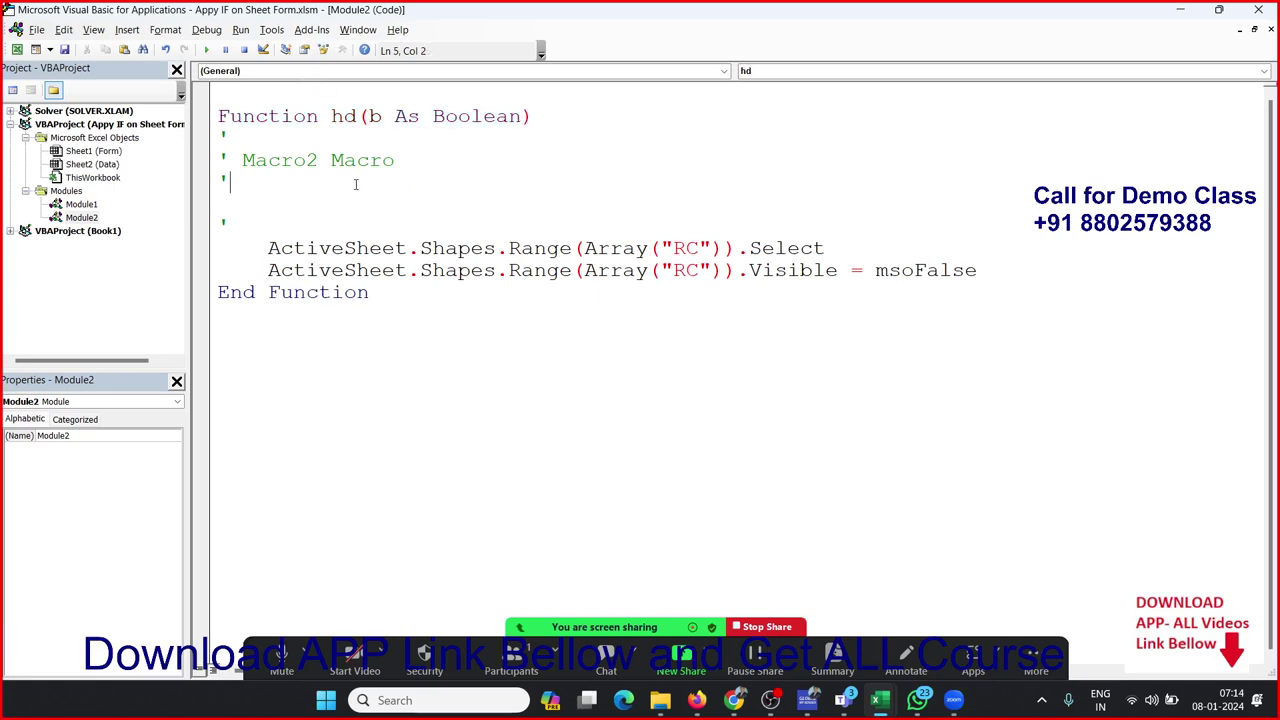
# Change RC's Visible value from msoFalse to "mso" & b.
pyautogui.doubleClick(918, 268)
pyautogui.click(912, 277)
pyautogui.doubleClick(913, 276)
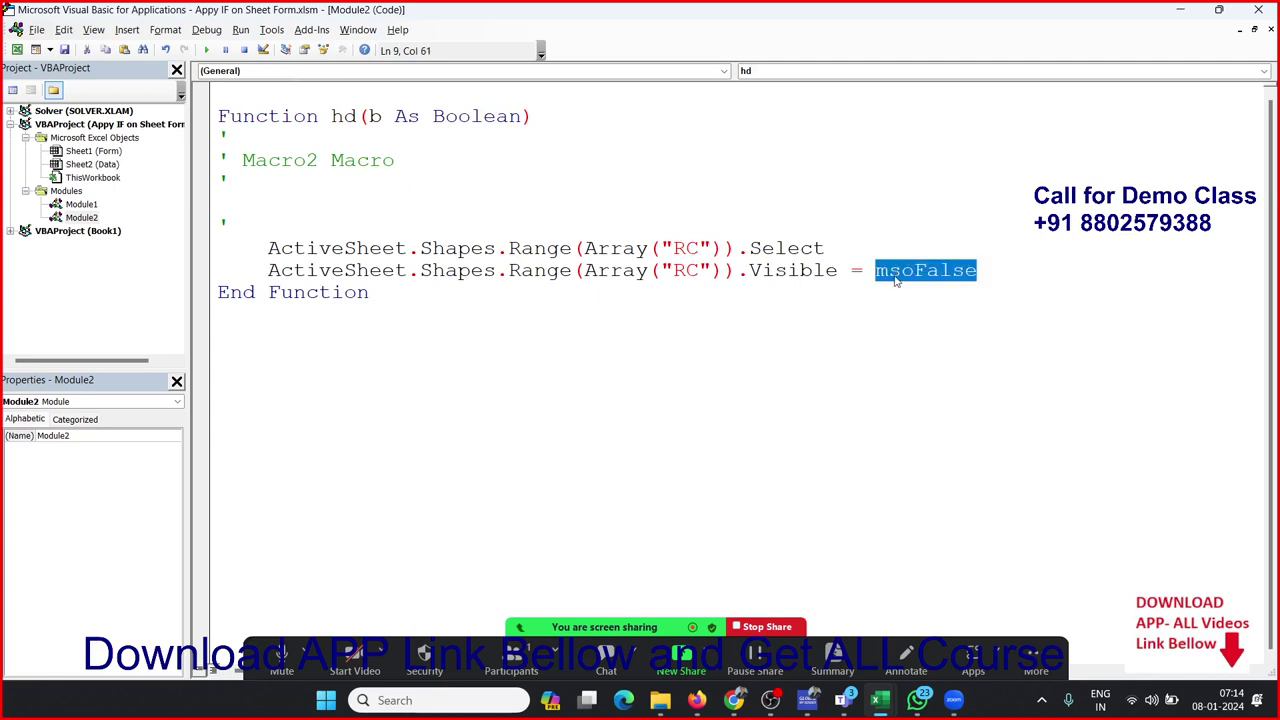
pyautogui.click(914, 275)
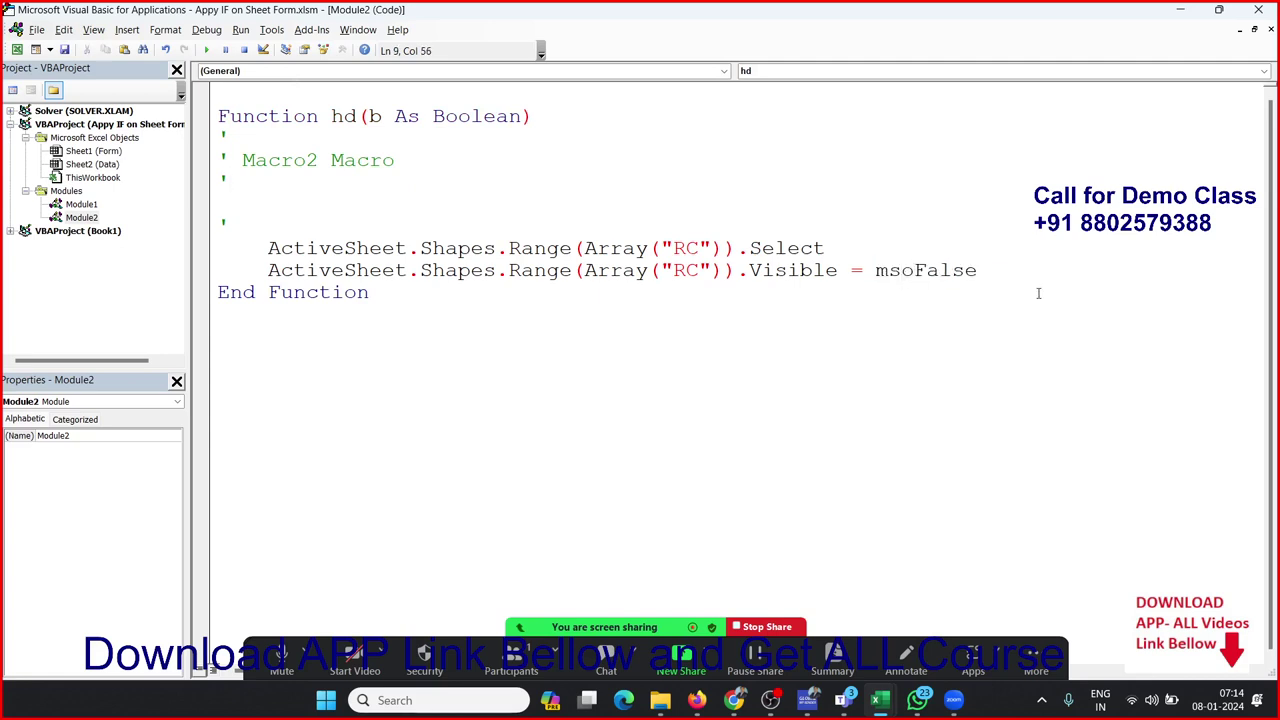
pyautogui.press('Delete')
pyautogui.press('Delete')
pyautogui.press('Delete')
pyautogui.press('Left')
pyautogui.write('"')
pyautogui.press('End')
pyautogui.write('"')
pyautogui.press('Up')
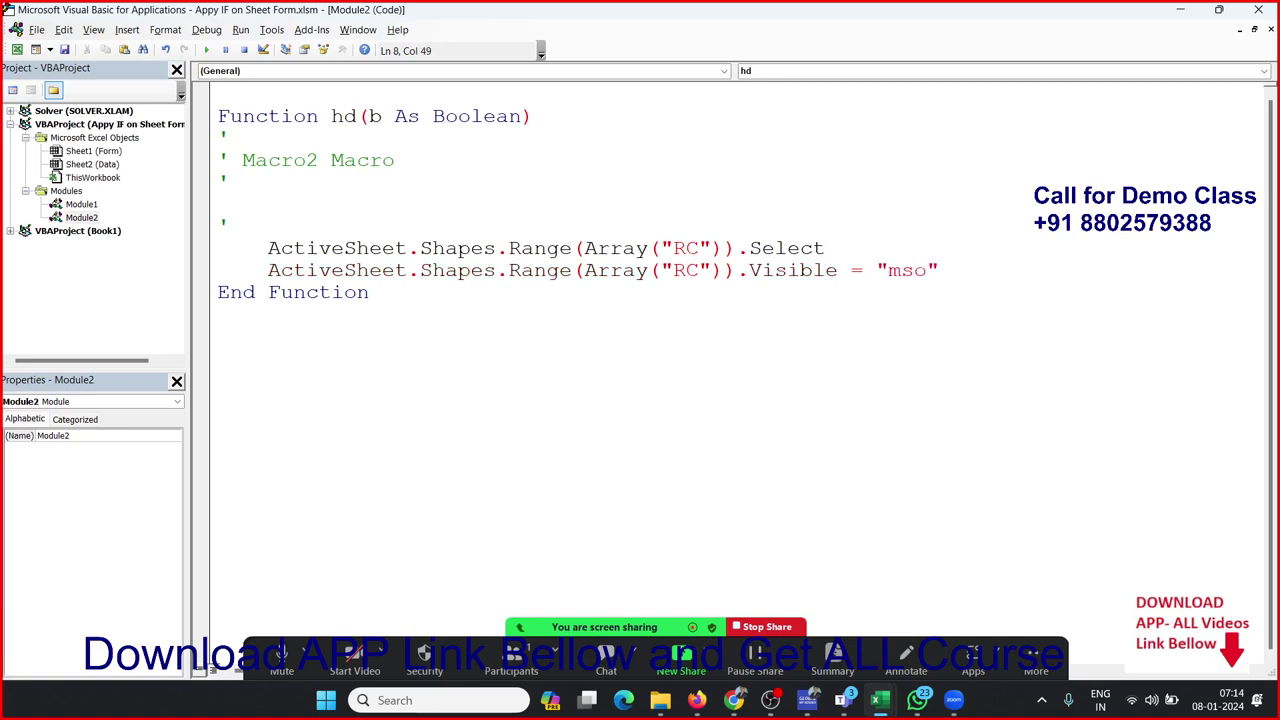
pyautogui.click(230, 270)
pyautogui.click(1026, 284)
pyautogui.click(997, 270)
pyautogui.write('& b')
pyautogui.click(641, 366)
pyautogui.doubleClick(79, 204)
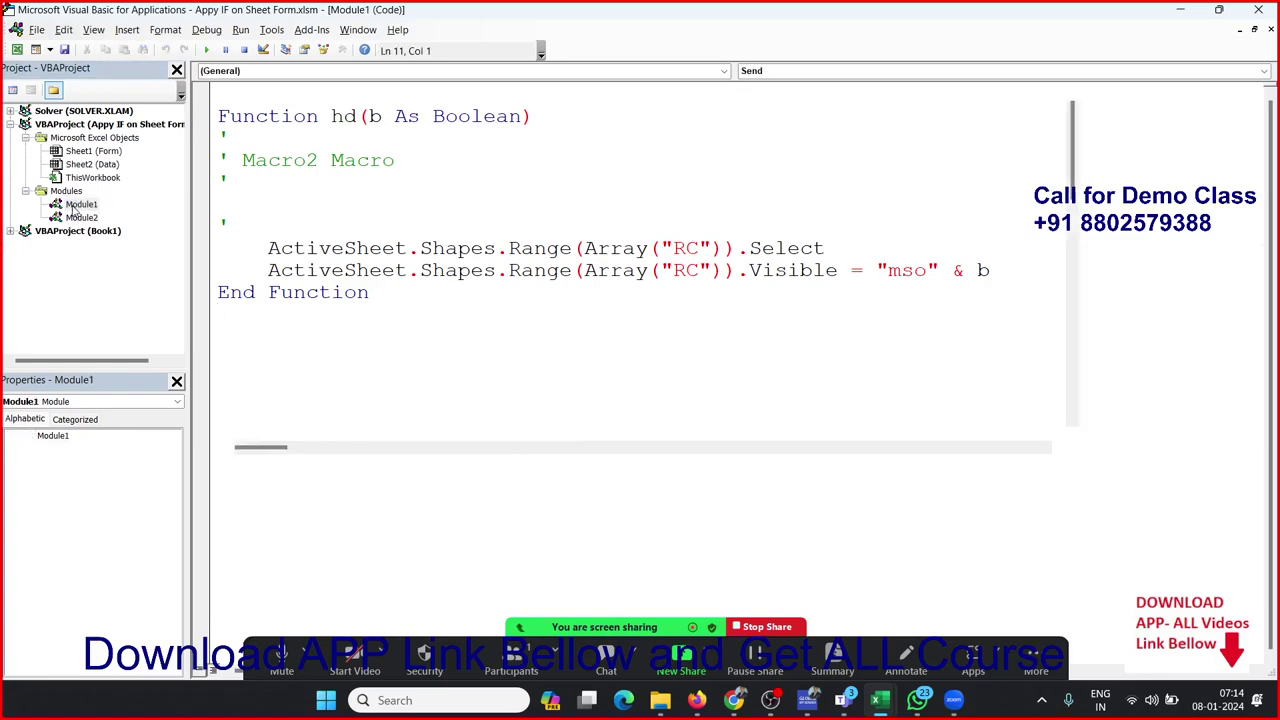
pyautogui.scroll(-6, 287, 386)
pyautogui.scroll(-4, 287, 386)
pyautogui.scroll(6, 300, 420)
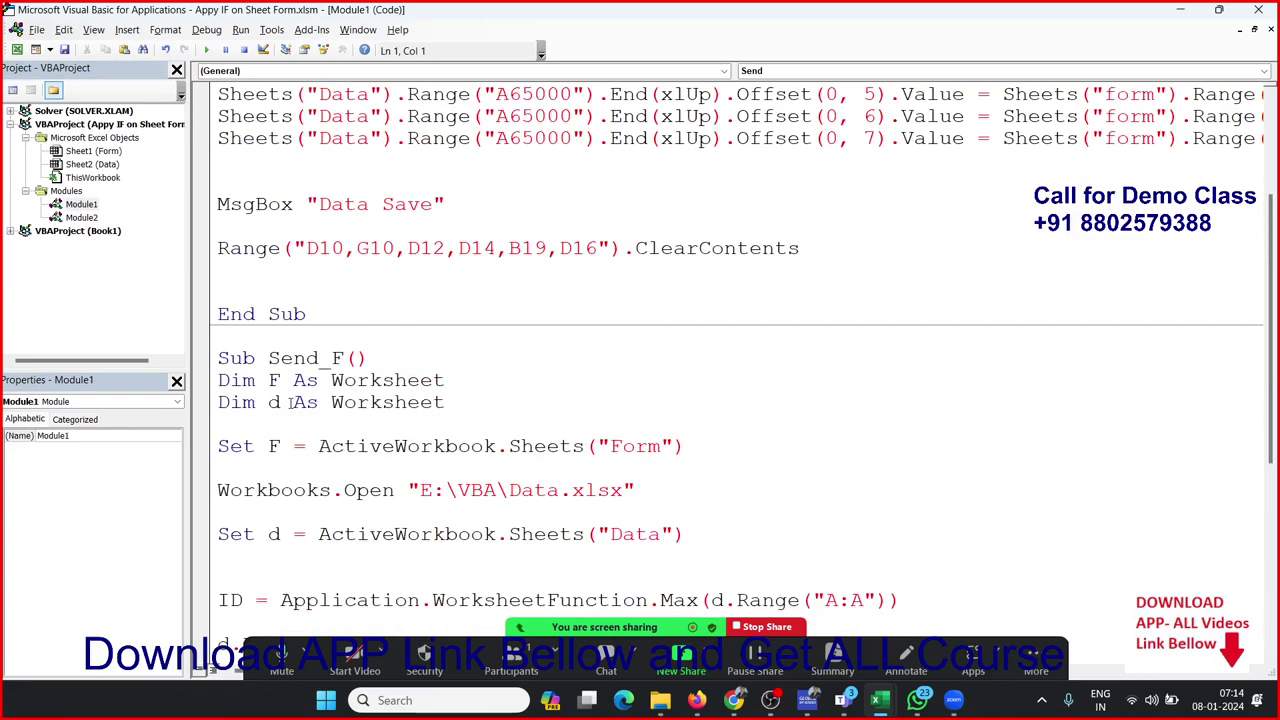
pyautogui.scroll(-6, 320, 480)
pyautogui.click(335, 596)
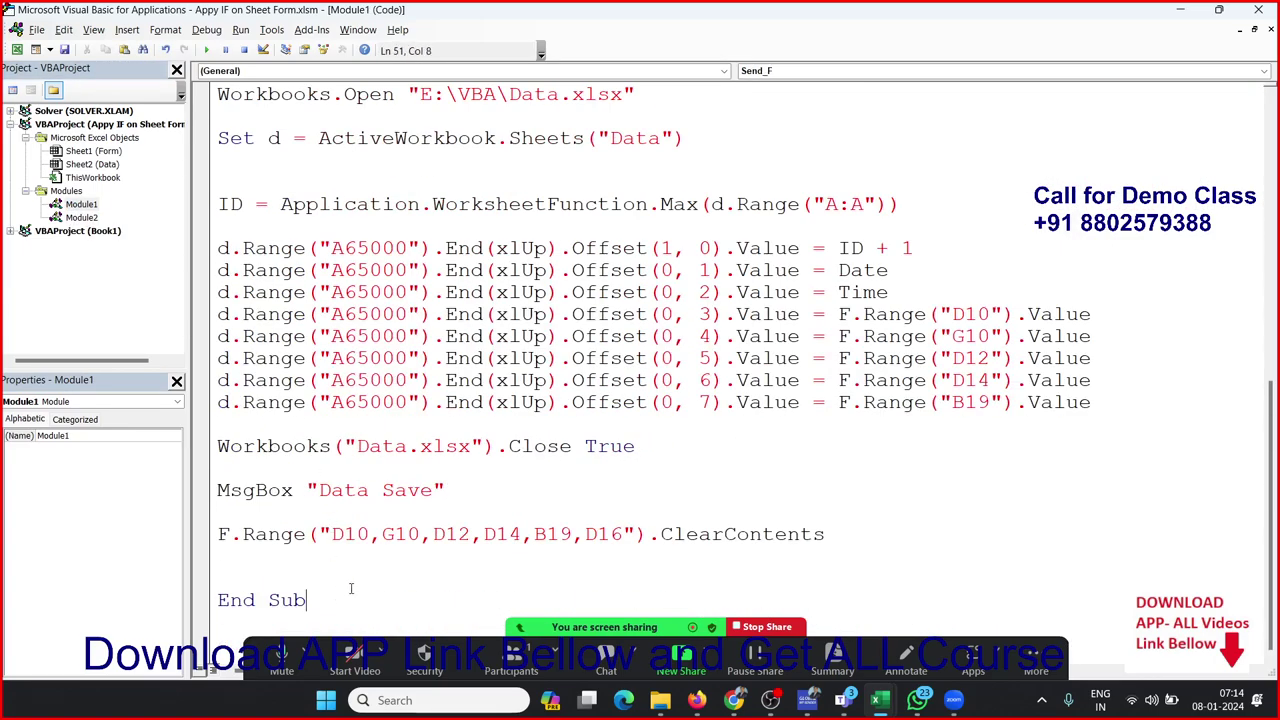
pyautogui.press('Return')
pyautogui.press('Return')
pyautogui.press('Return')
pyautogui.press('Return')
pyautogui.press('Return')
pyautogui.press('Return')
pyautogui.press('Return')
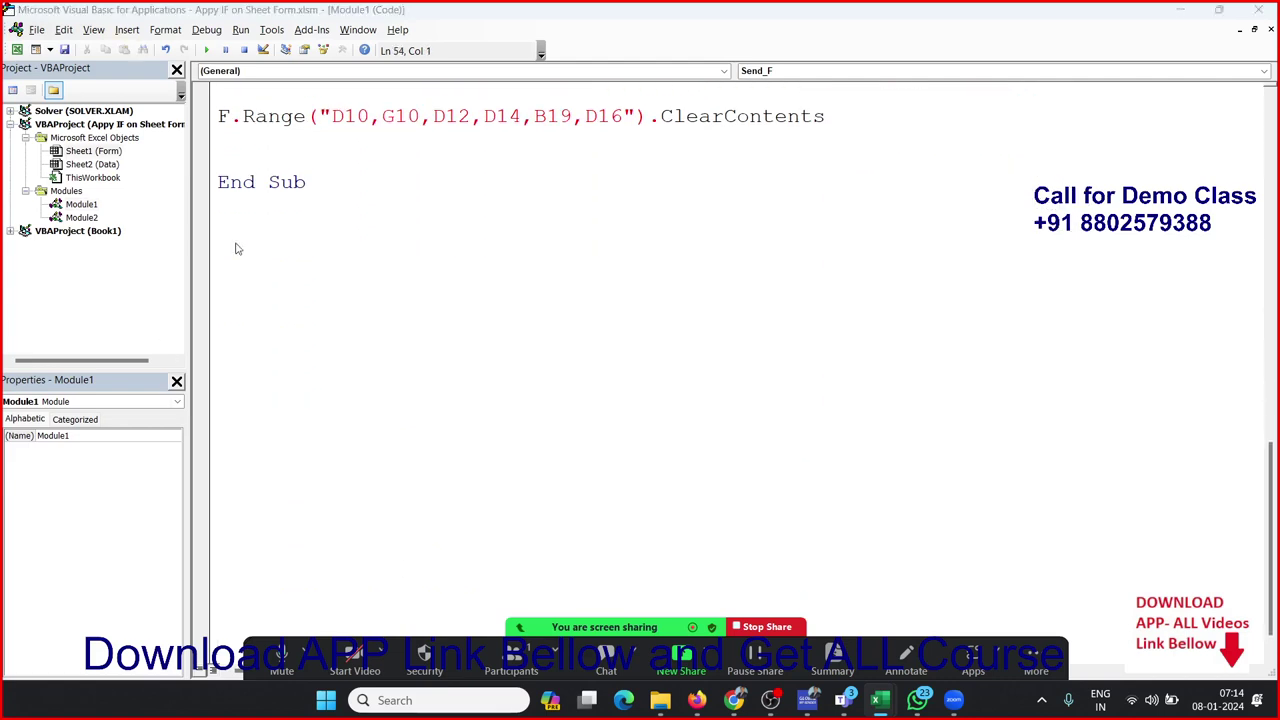
pyautogui.hotkey('alt', 'F11')
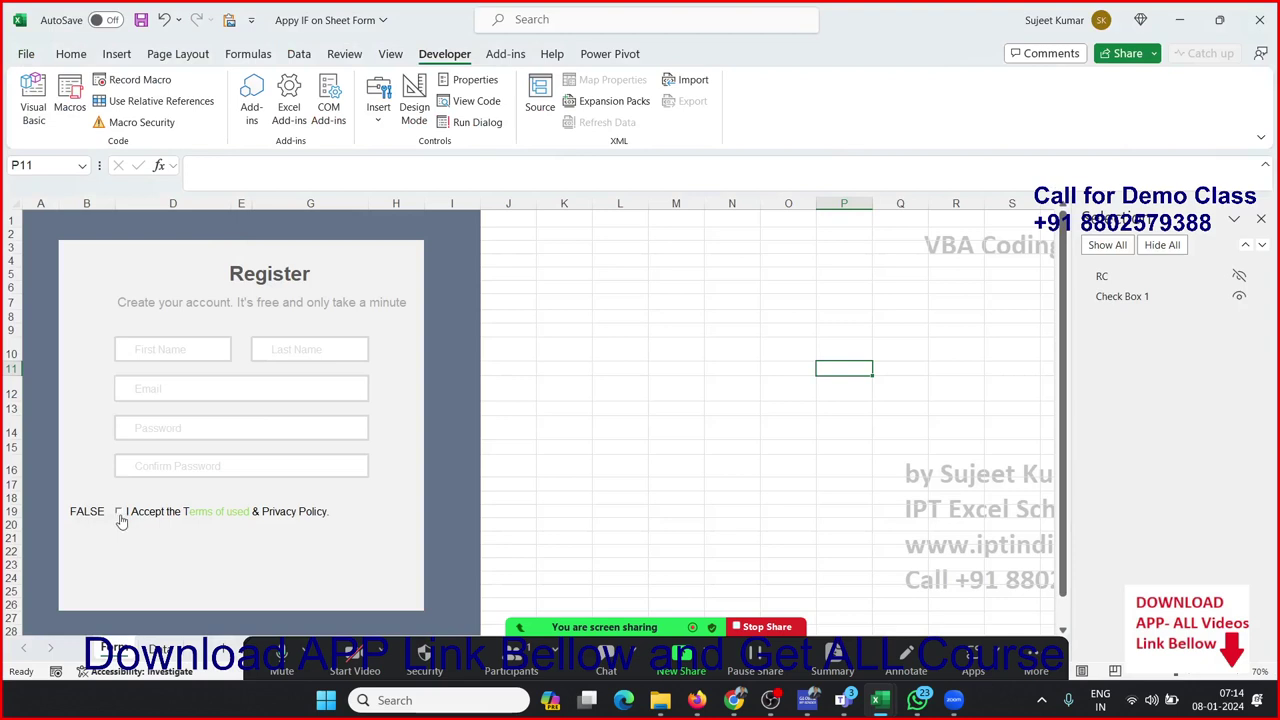
pyautogui.rightClick(121, 515)
pyautogui.press('Escape')
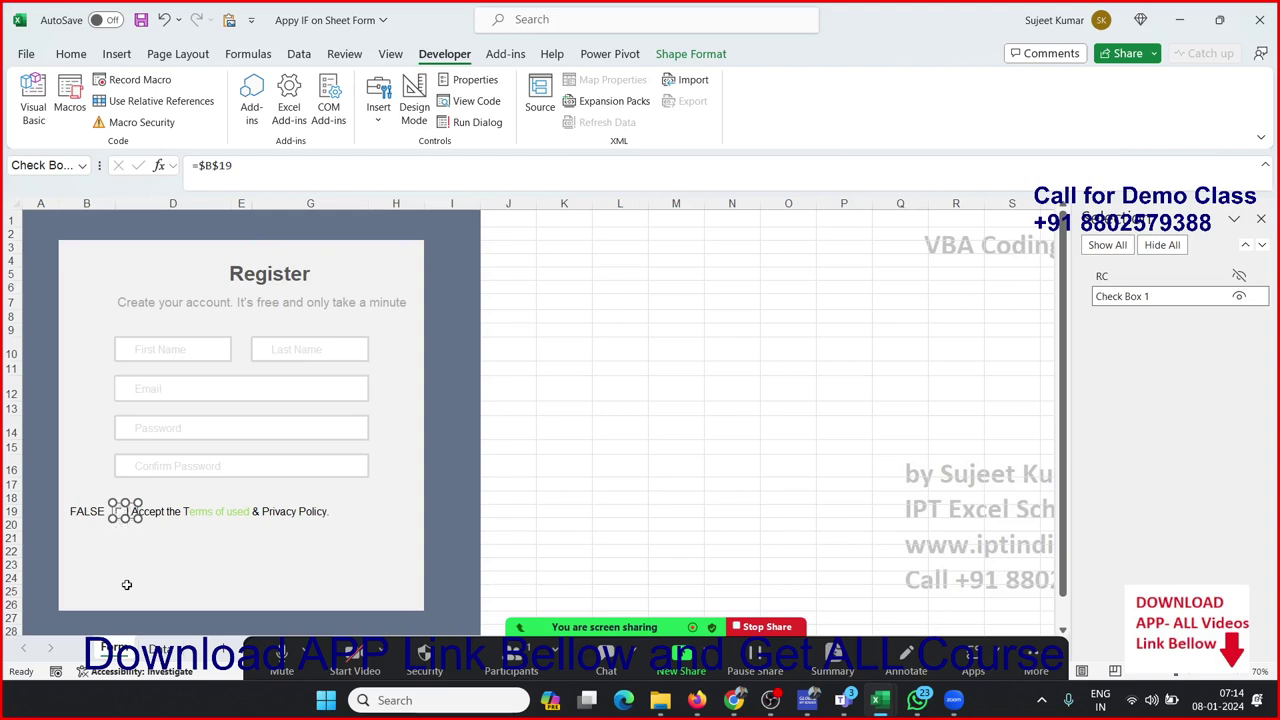
pyautogui.click(160, 552)
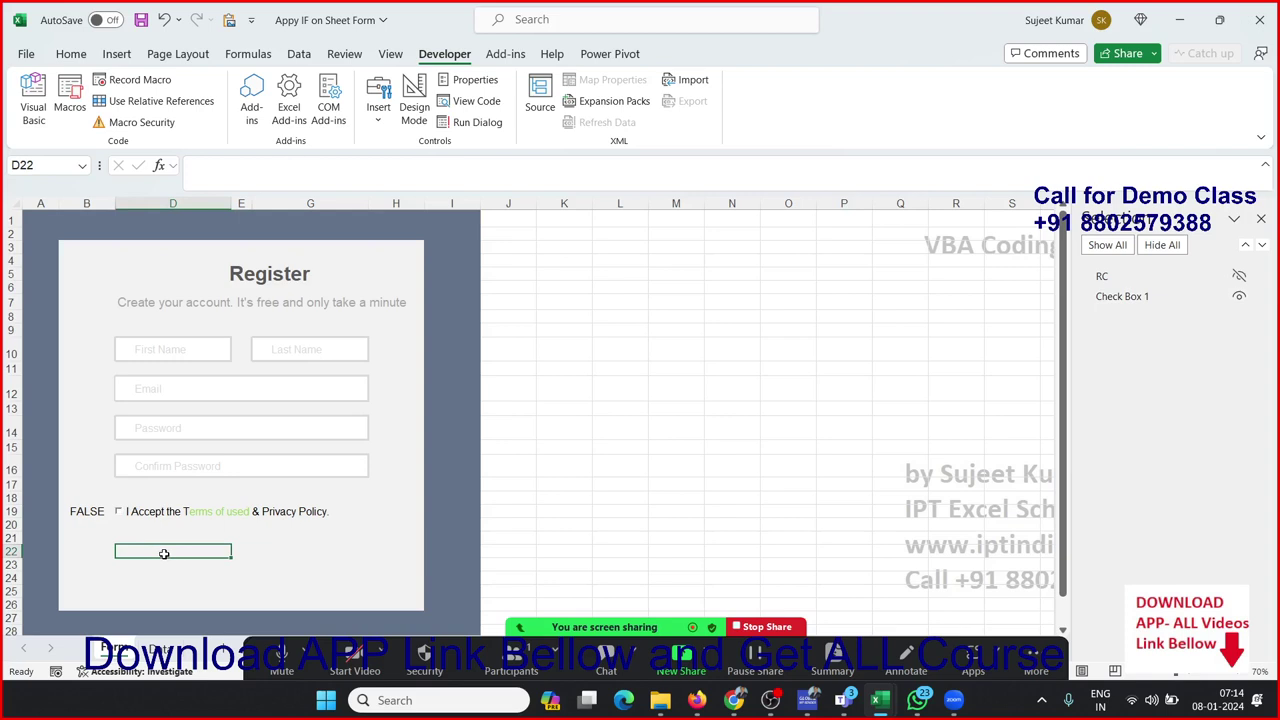
pyautogui.click(119, 518)
pyautogui.click(118, 517)
pyautogui.click(119, 518)
pyautogui.click(119, 518)
pyautogui.rightClick(119, 518)
pyautogui.press('Escape')
# Start Sub hd() with the line If Range("B19").Value = True Then, after checking cell B19.
pyautogui.hotkey('alt', 'F11')
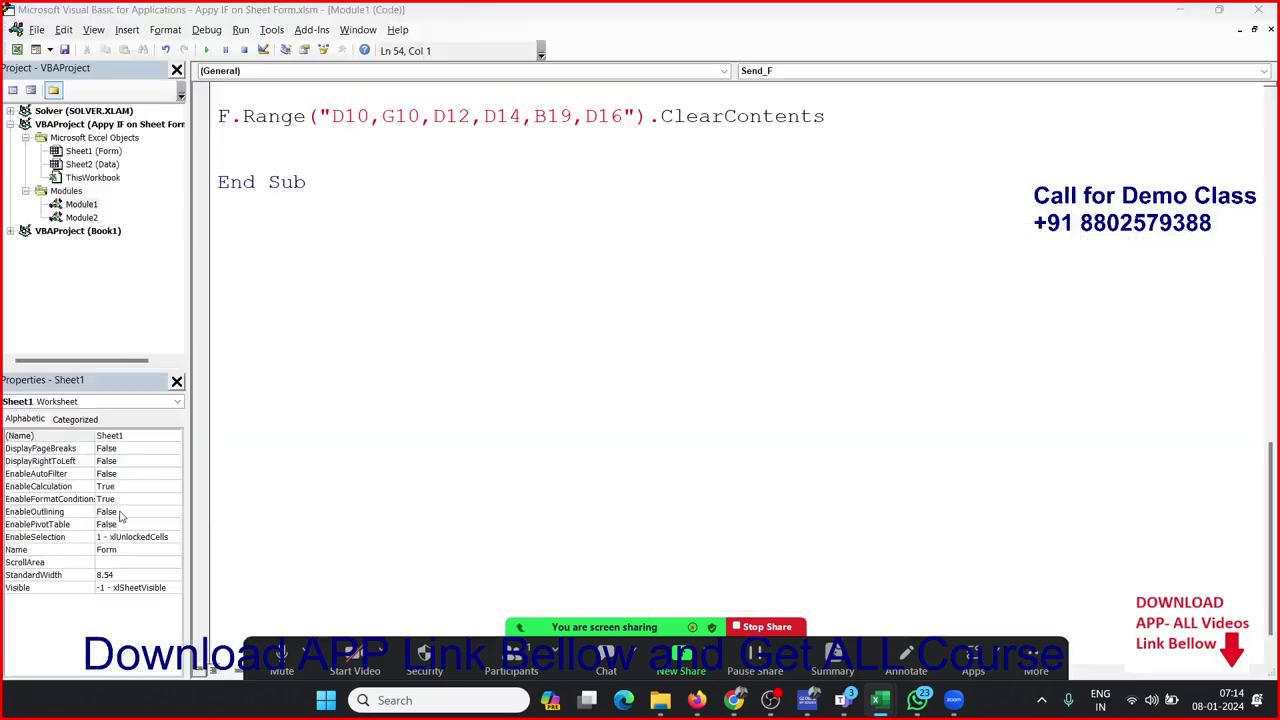
pyautogui.write('s')
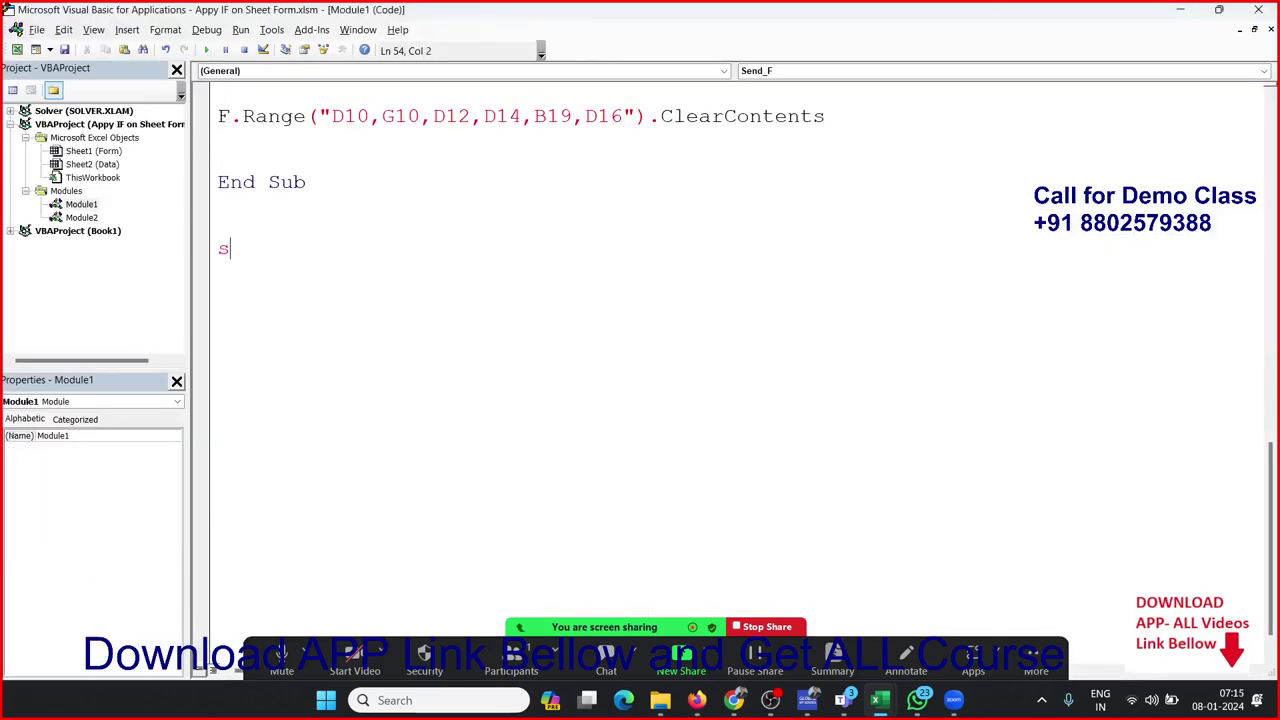
pyautogui.write('ub hd')
pyautogui.write('()')
pyautogui.press('Return')
pyautogui.press('Return')
pyautogui.press('Return')
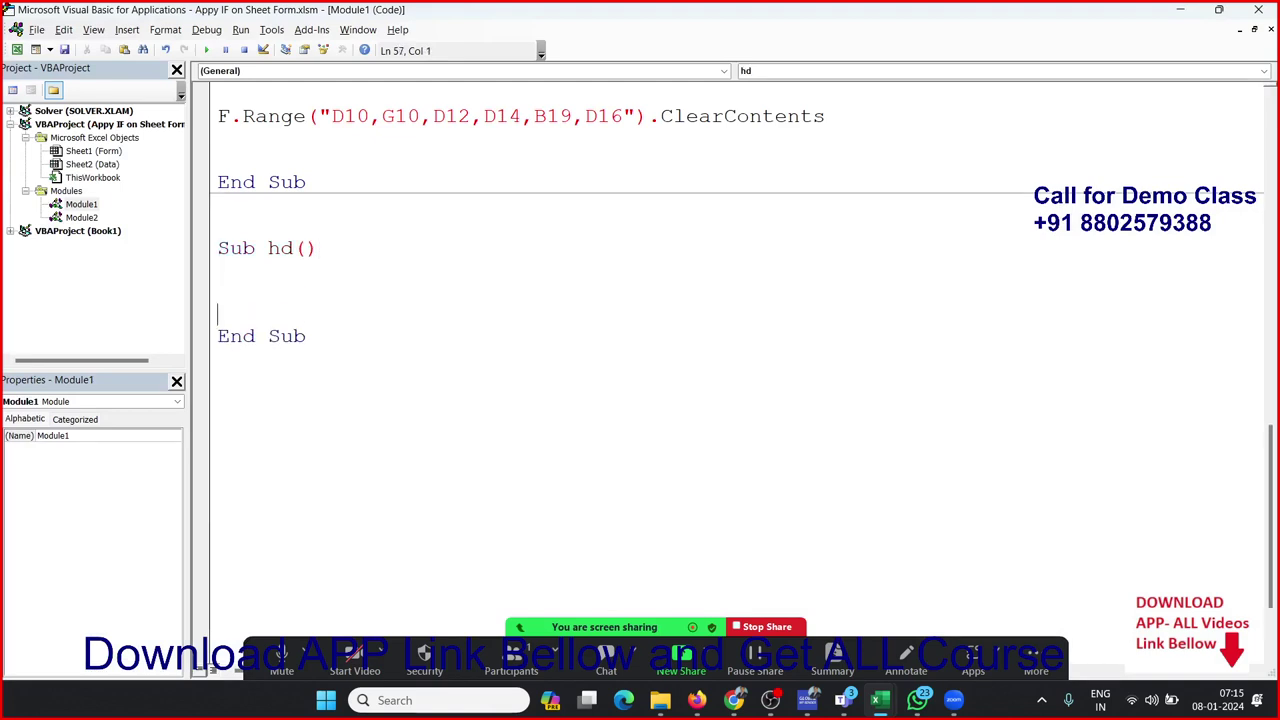
pyautogui.press('Up')
pyautogui.write('if')
pyautogui.hotkey('alt', 'F11')
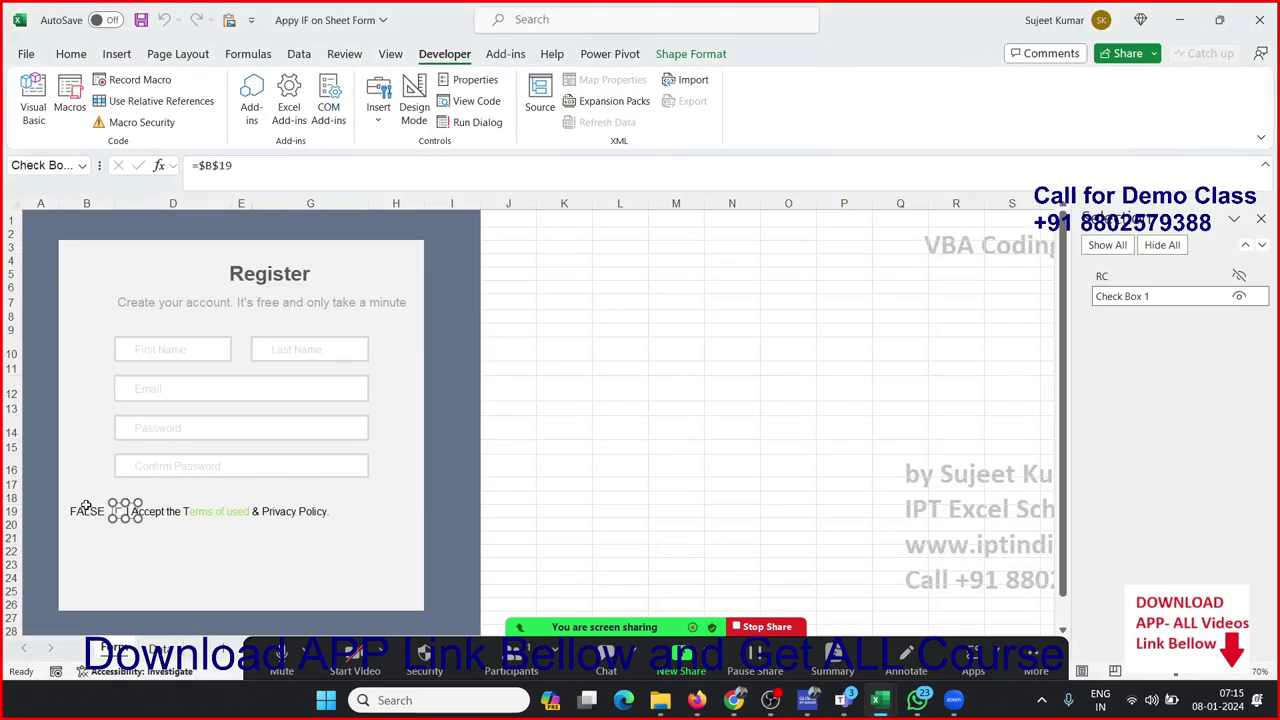
pyautogui.click(86, 511)
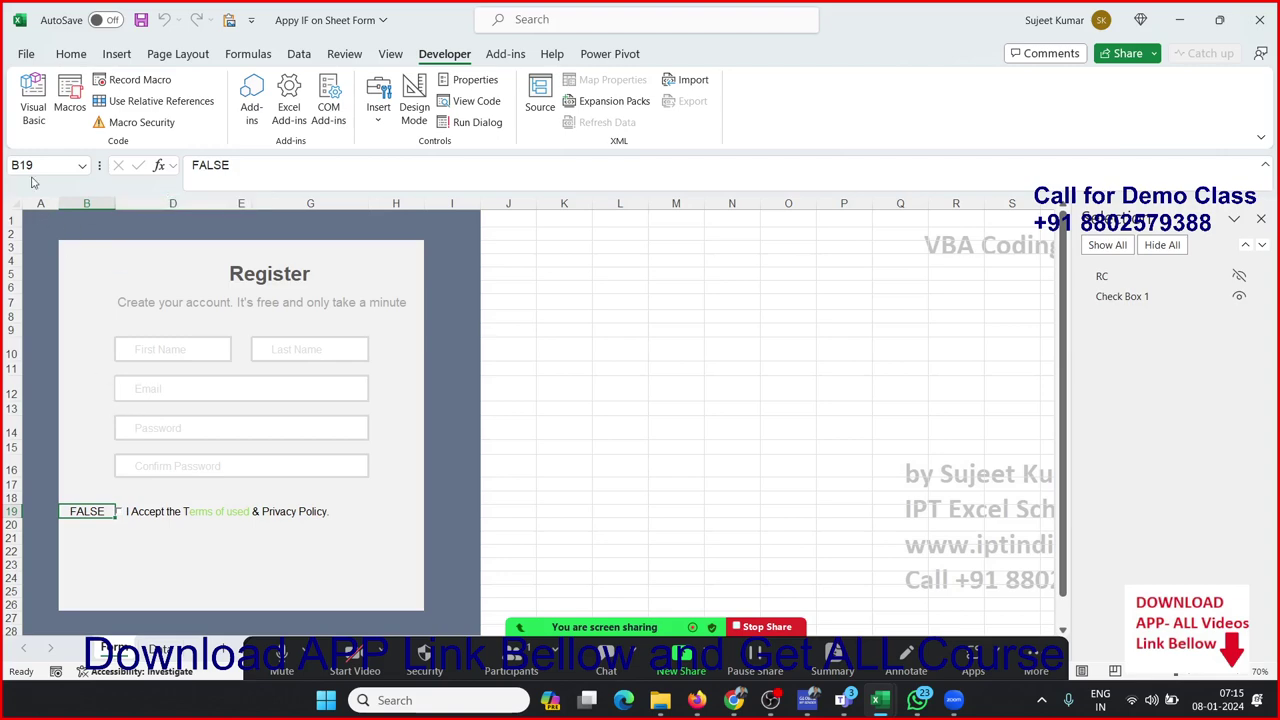
pyautogui.hotkey('alt', 'F11')
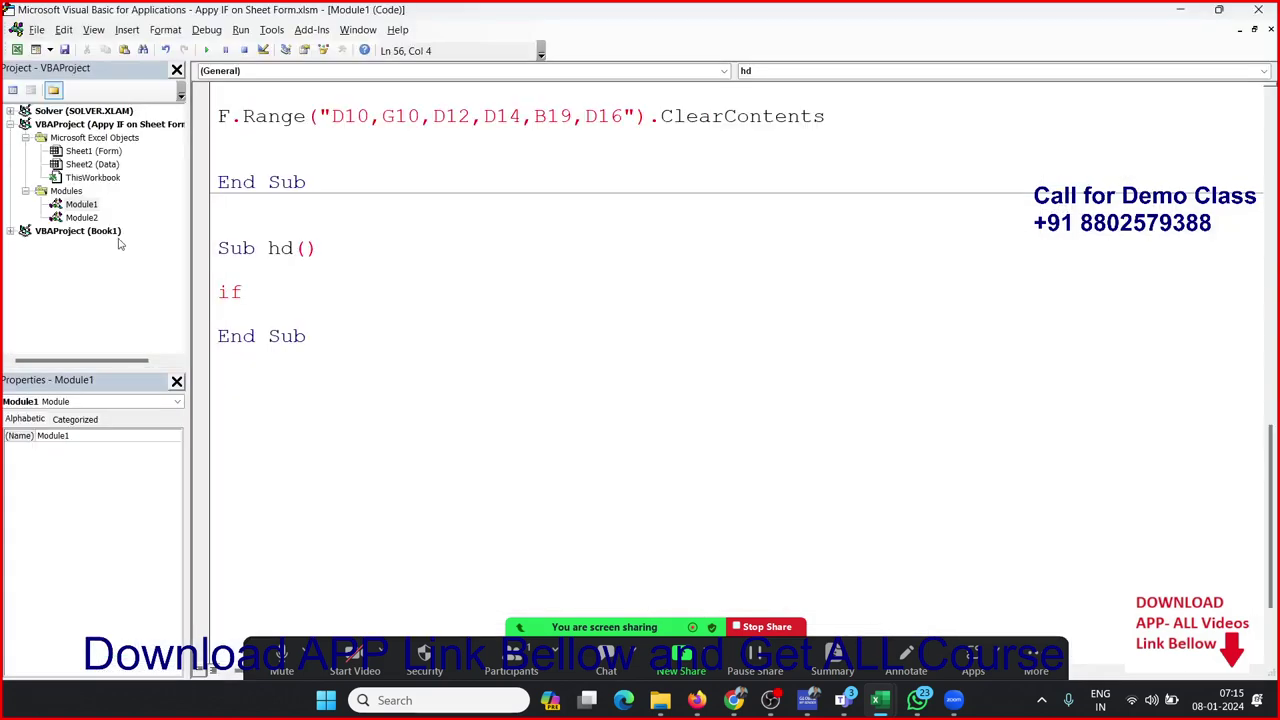
pyautogui.write('range(')
pyautogui.press('BackSpace')
pyautogui.write('"')
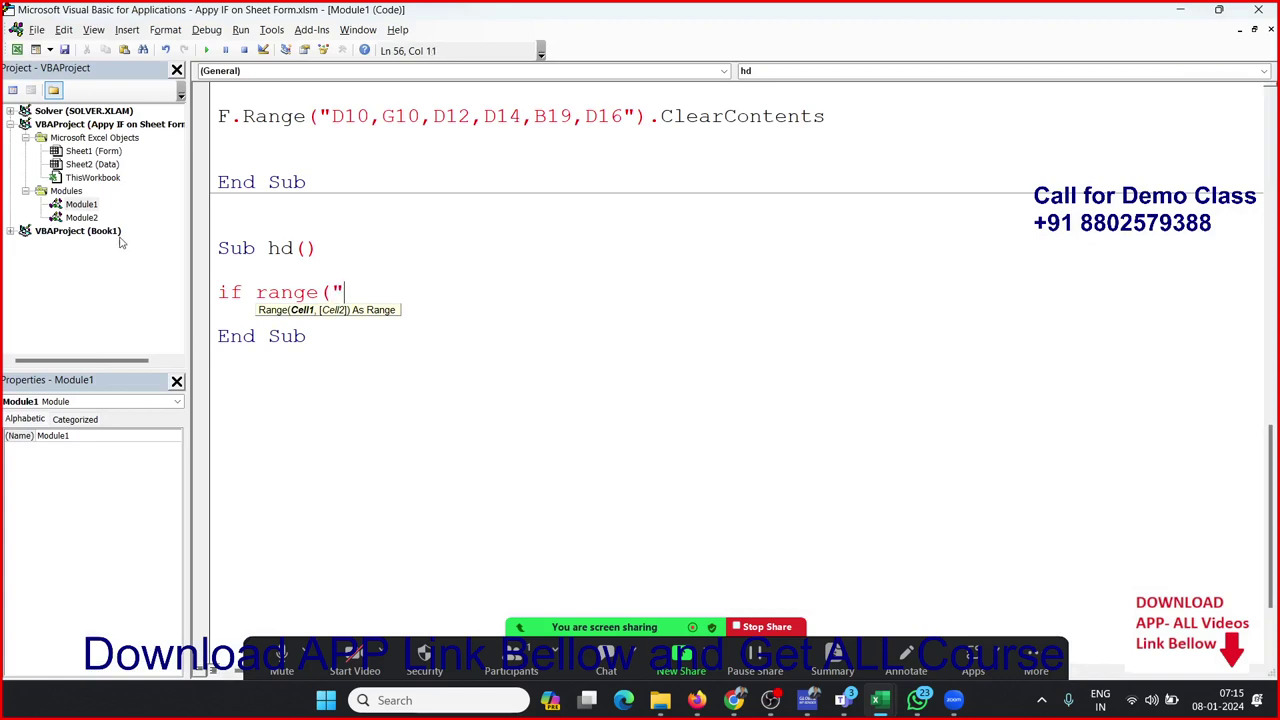
pyautogui.write('B19')
pyautogui.write('").v')
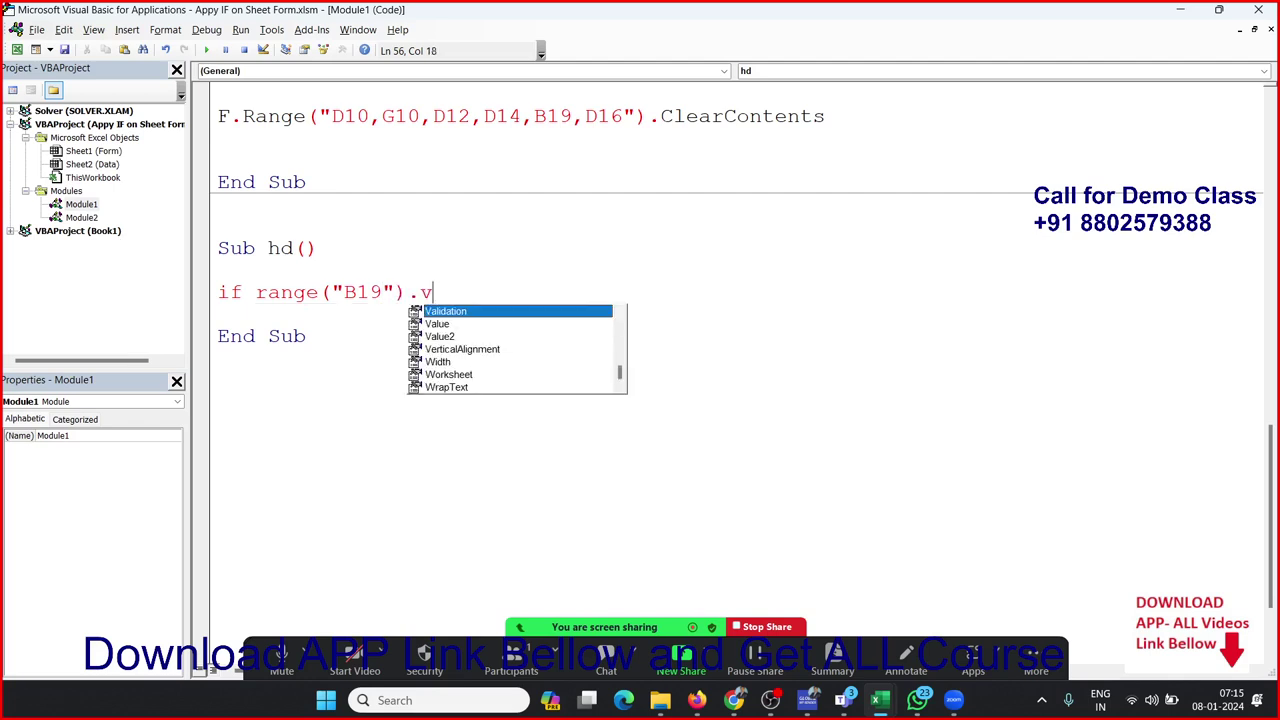
pyautogui.press('Down')
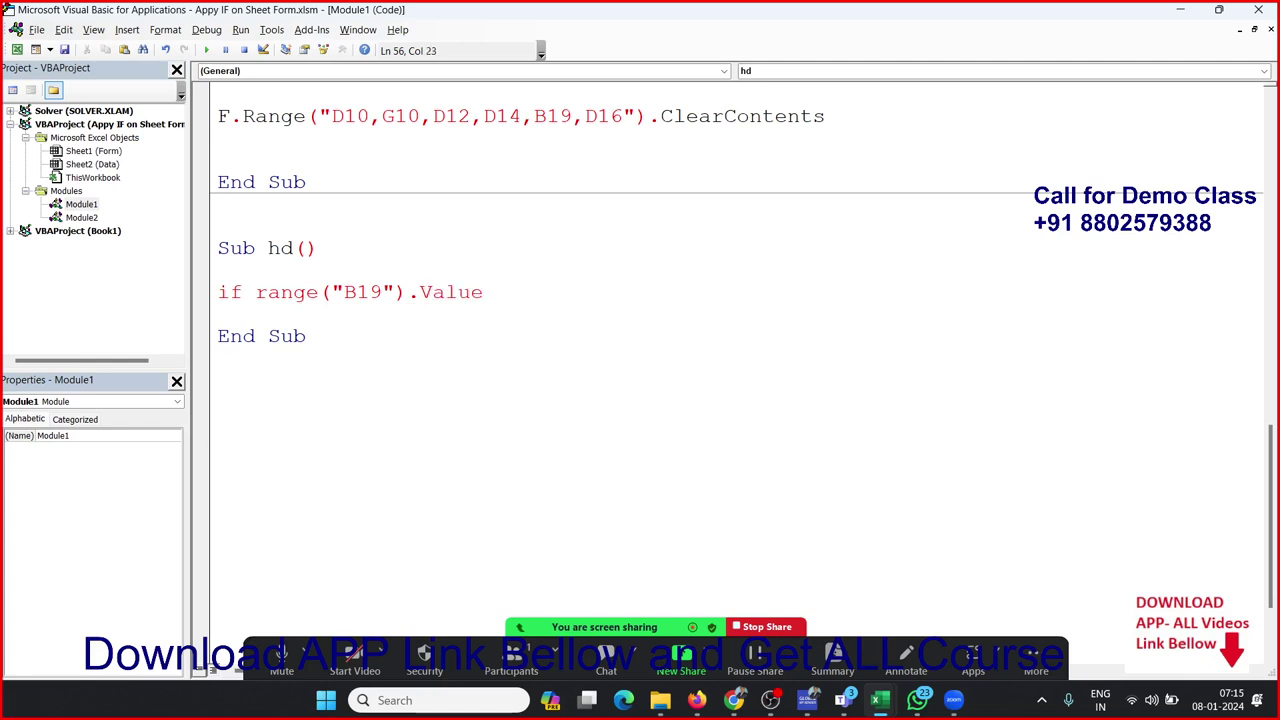
pyautogui.write('=')
pyautogui.write('true ')
pyautogui.write('then')
pyautogui.press('Return')
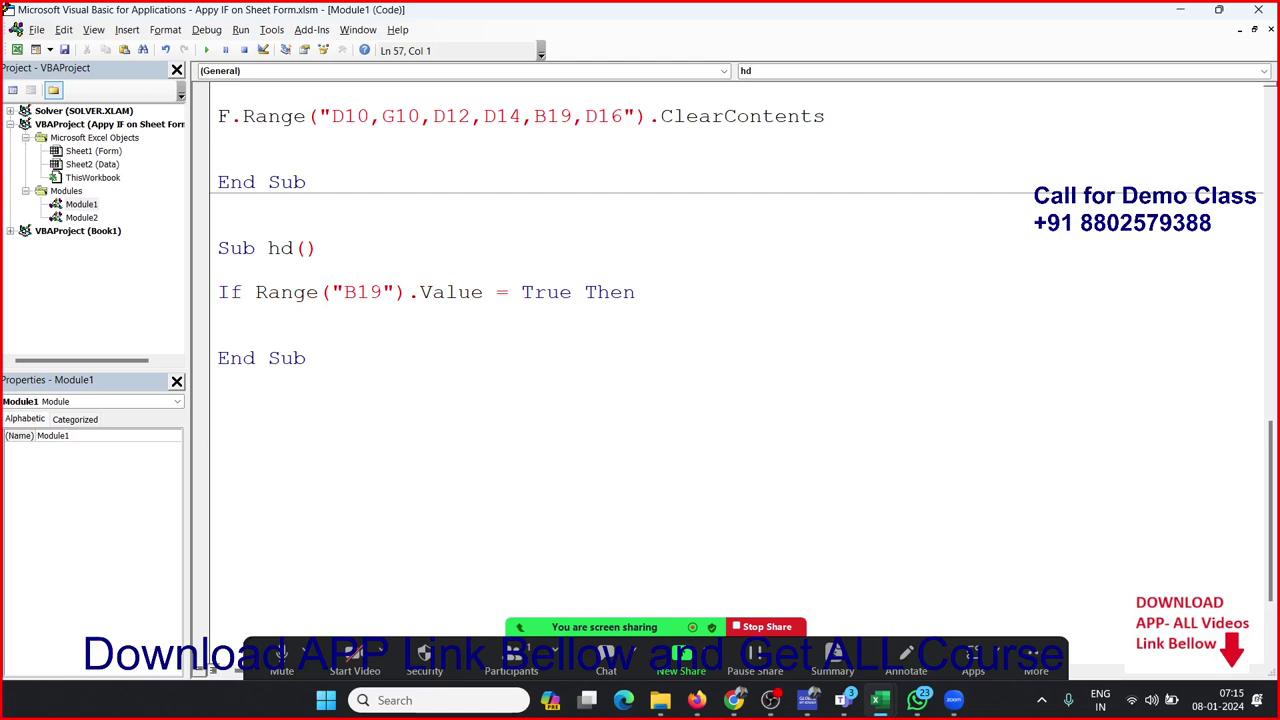
# Add a = dh(True) as the If branch.
pyautogui.write('d')
pyautogui.press('BackSpace')
pyautogui.write('a=dh')
pyautogui.write('*')
pyautogui.press('BackSpace')
pyautogui.write('(')
pyautogui.write('true')
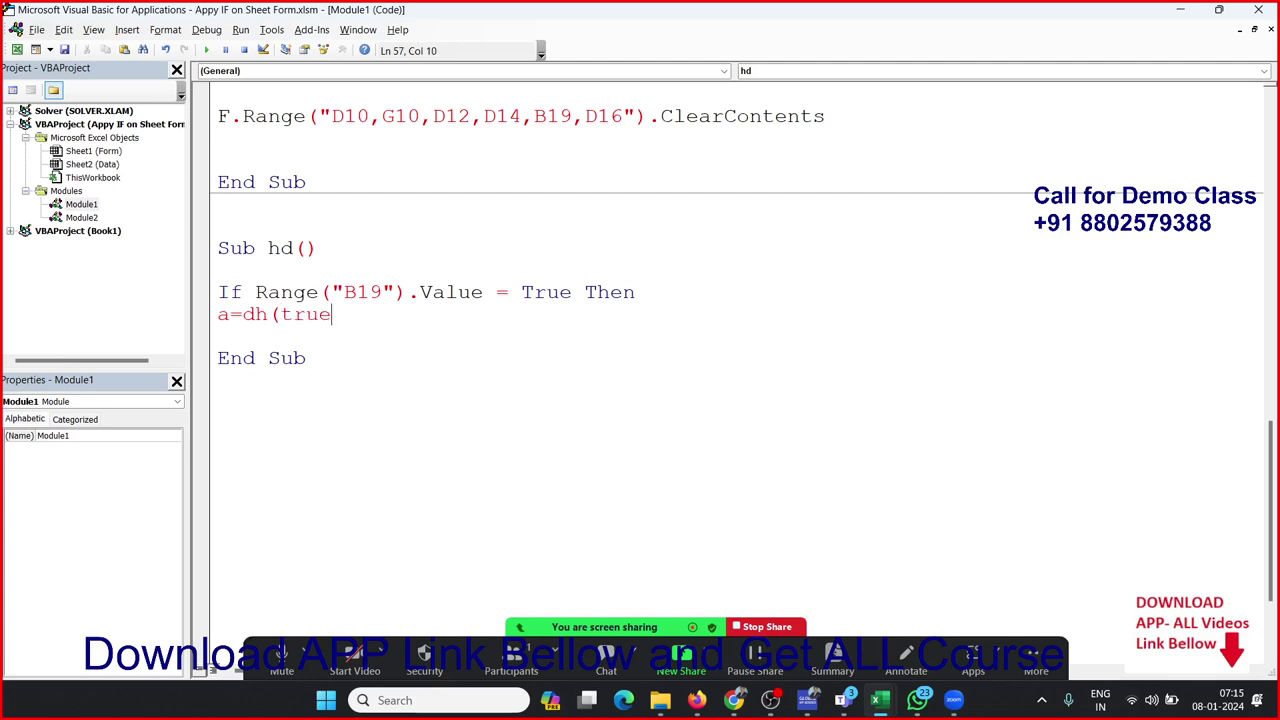
pyautogui.write(')')
pyautogui.press('Return')
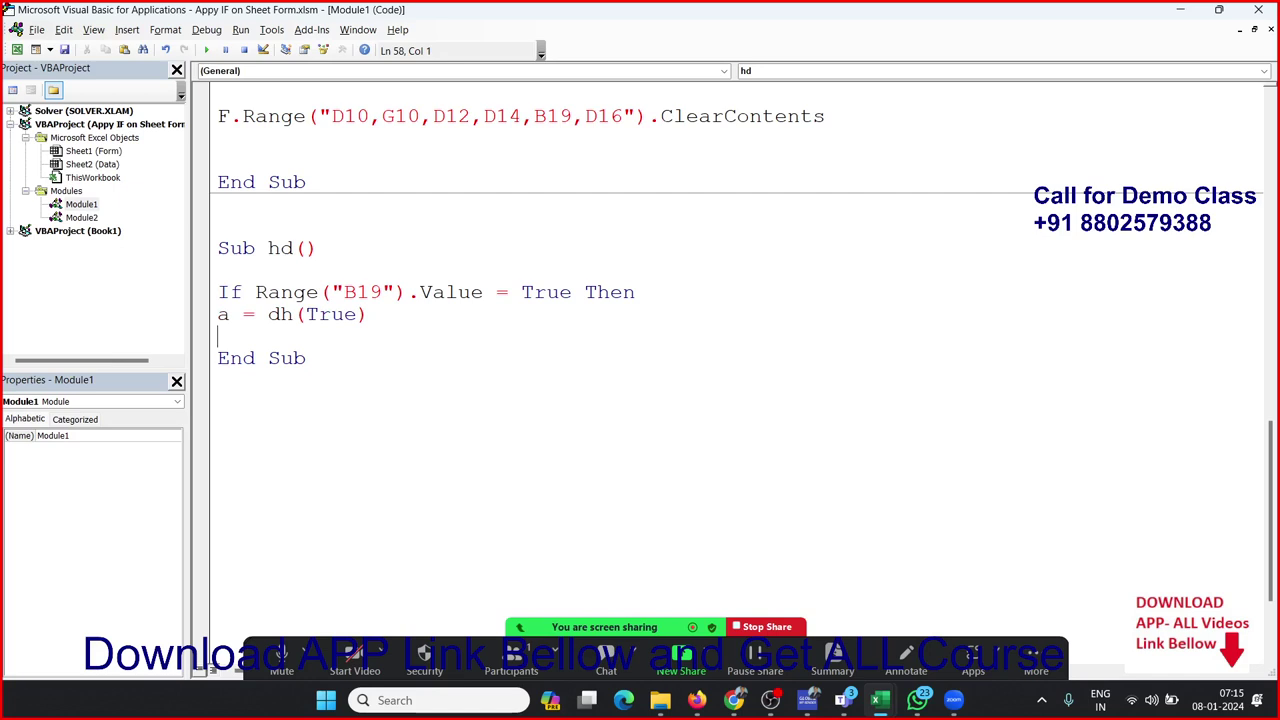
# Add an Else branch calling a = dh(False) and close it with End If.
pyautogui.write('else')
pyautogui.press('Return')
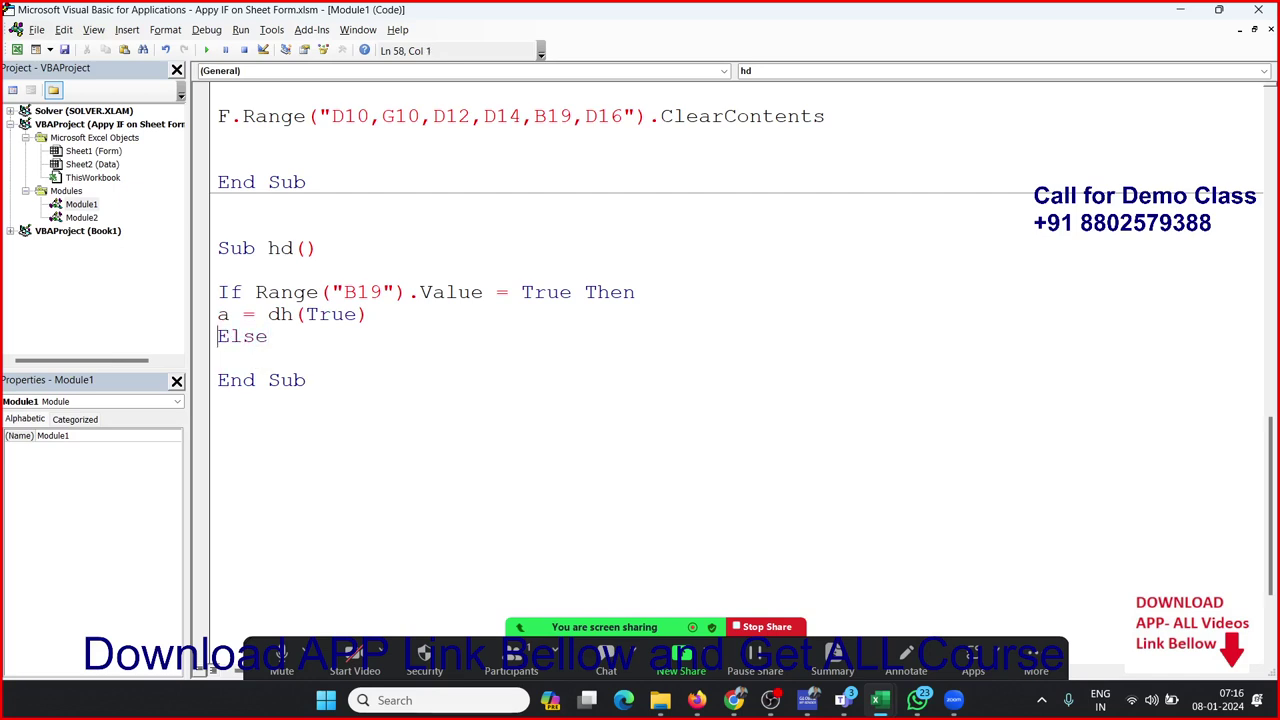
pyautogui.hotkey('shift', 'Up')
pyautogui.hotkey('ctrl', 'c')
pyautogui.press('Down')
pyautogui.press('Down')
pyautogui.press('Down')
pyautogui.press('Up')
pyautogui.hotkey('ctrl', 'v')
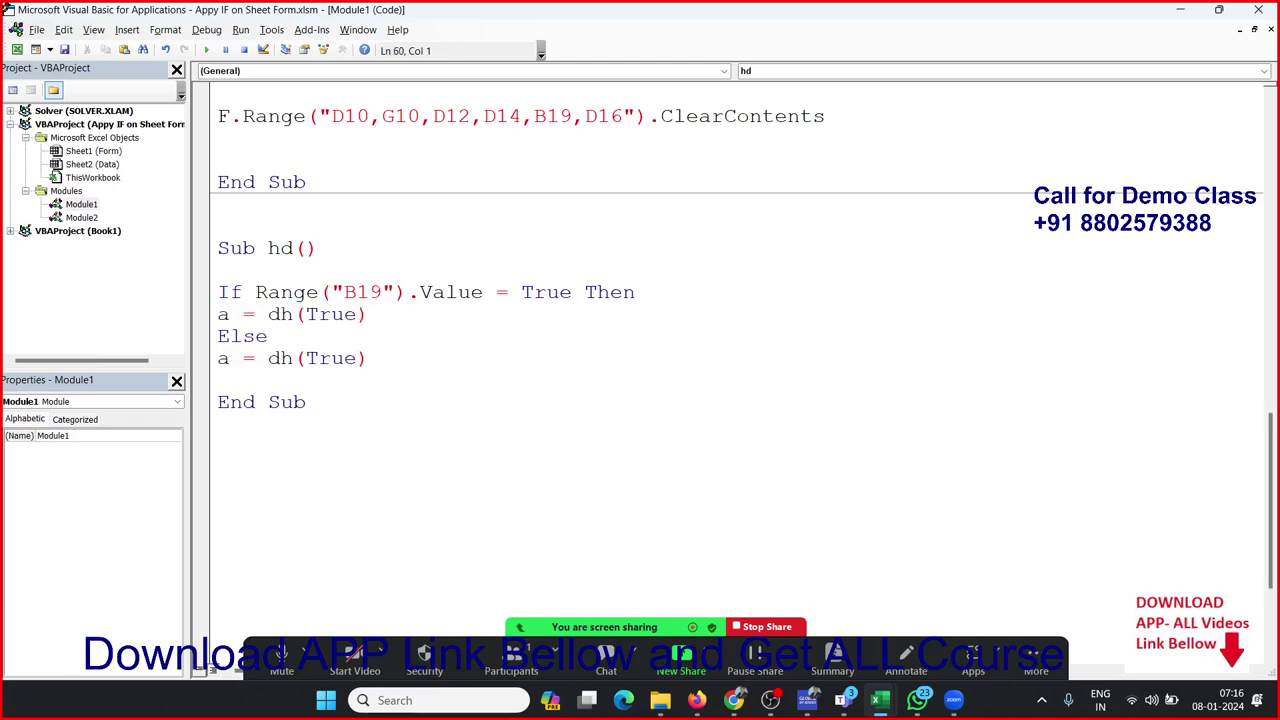
pyautogui.write('end if')
pyautogui.doubleClick(331, 362)
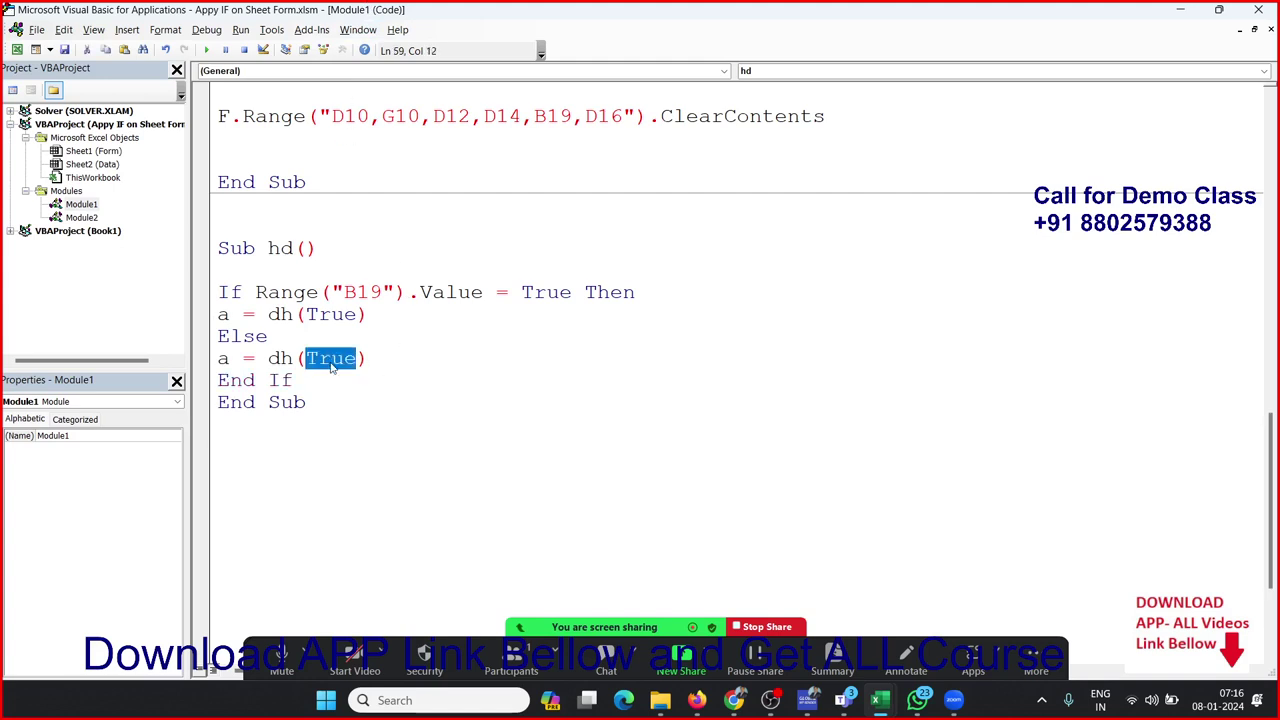
pyautogui.write('false')
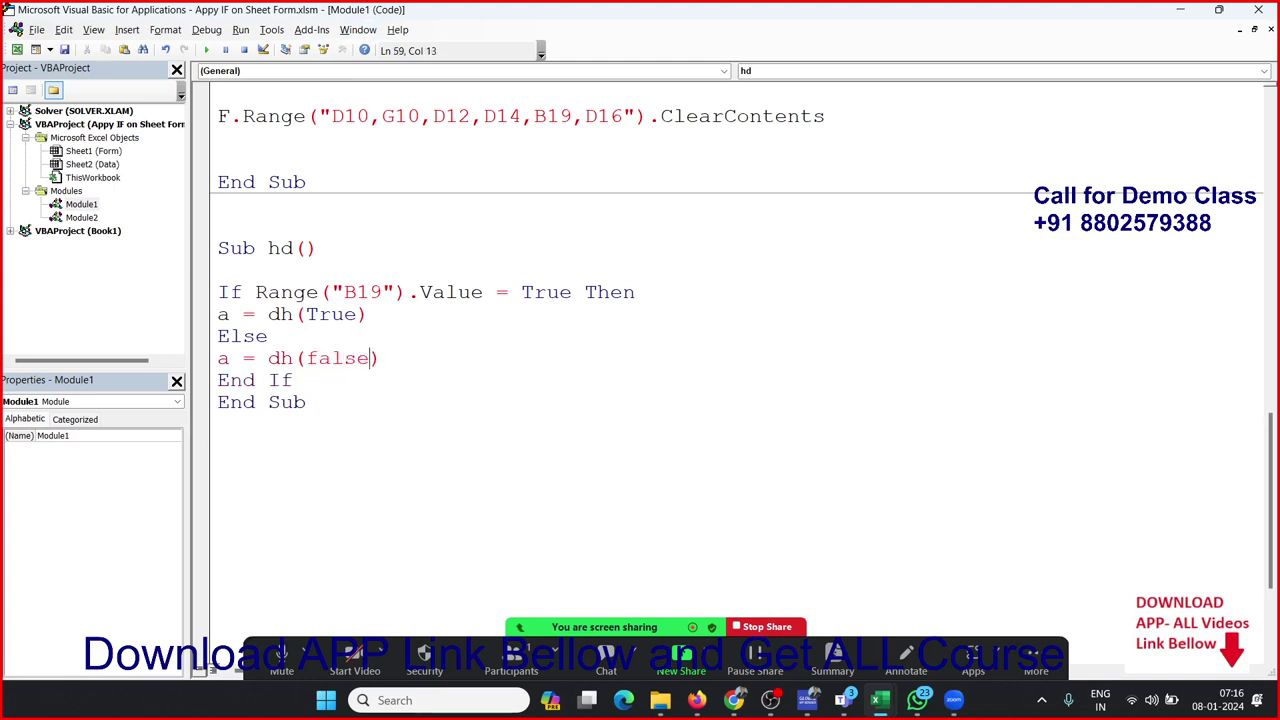
pyautogui.click(466, 331)
# Assign 'Appy IF on Sheet Form.xlsm'!Module1.hd to Check Box 1 through Assign Macro.
pyautogui.hotkey('alt', 'F11')
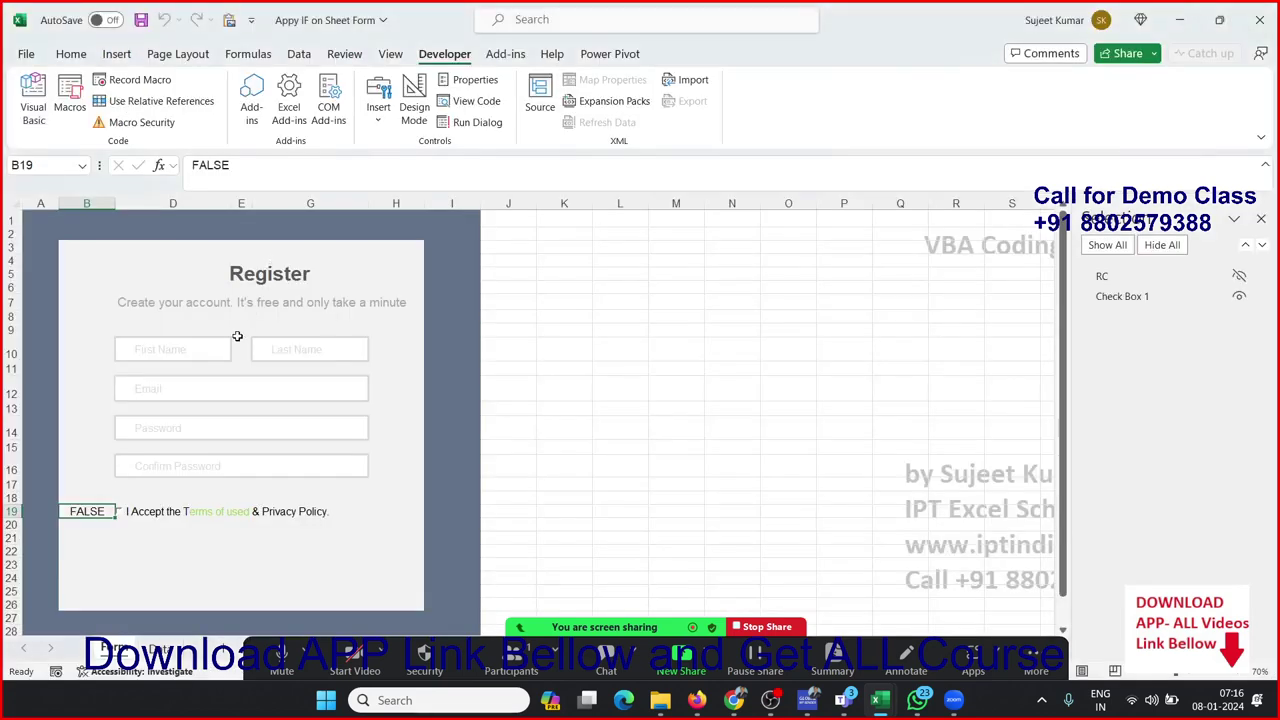
pyautogui.rightClick(118, 517)
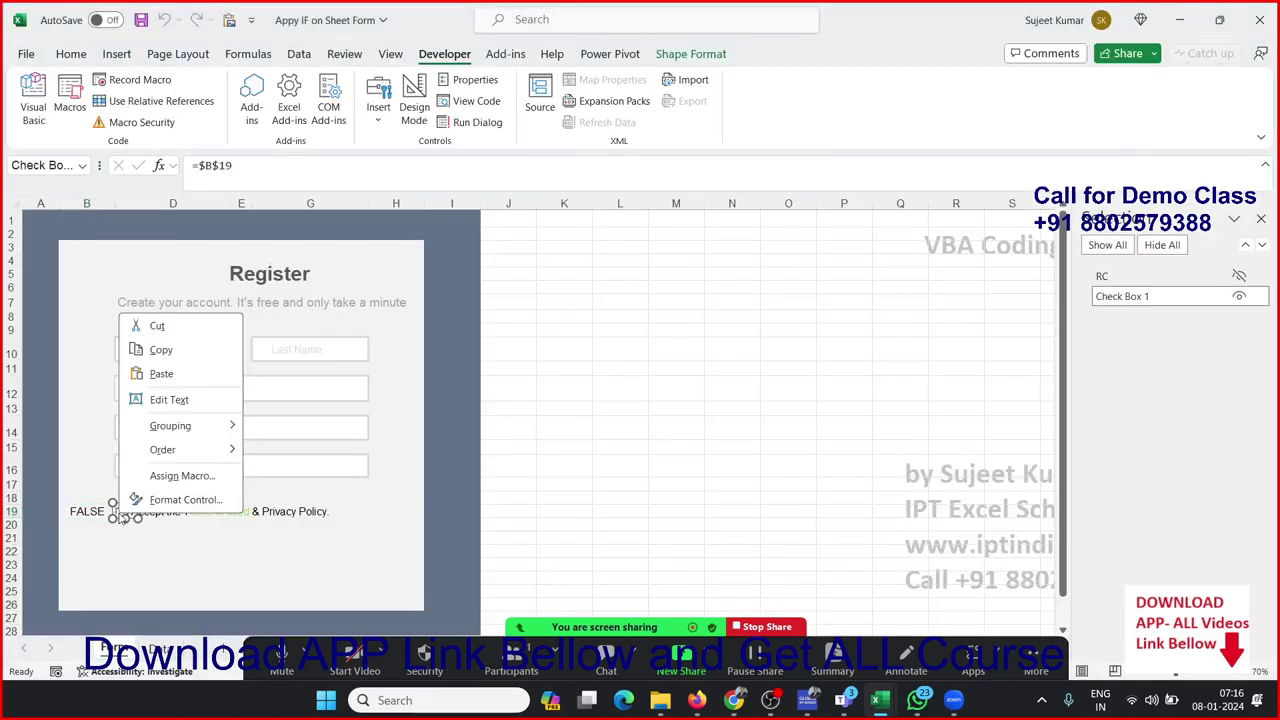
pyautogui.click(157, 478)
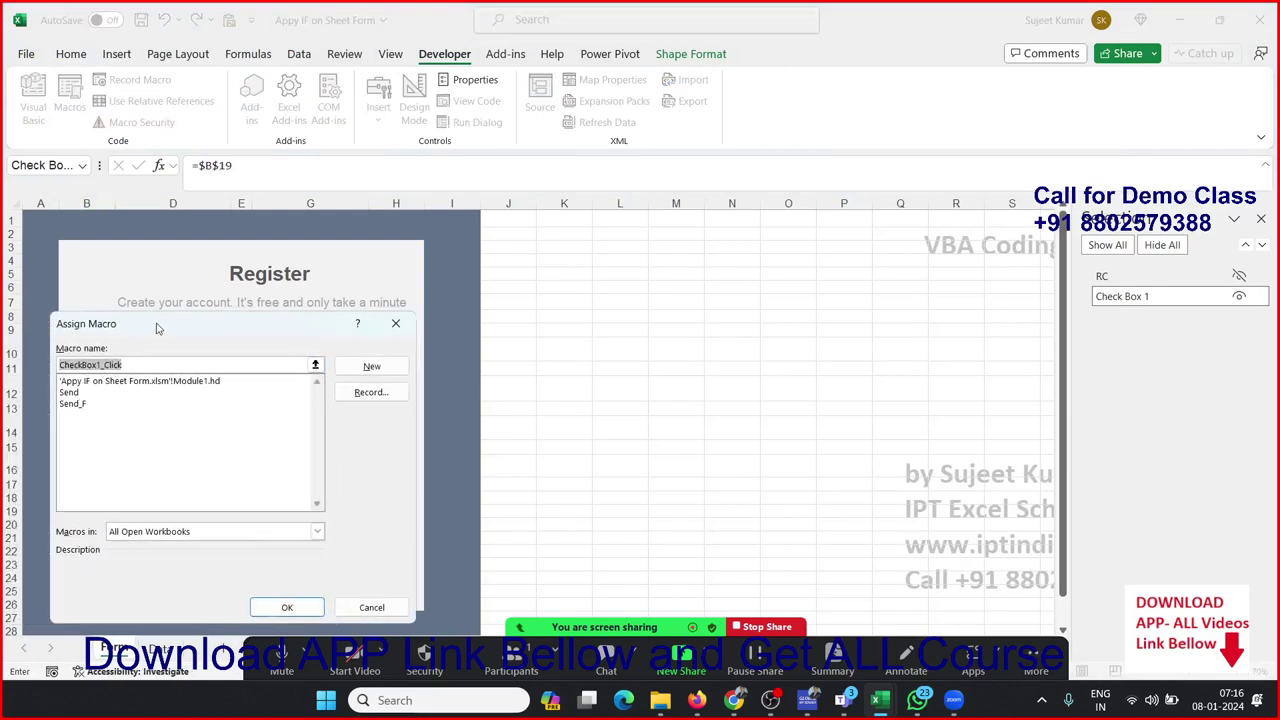
pyautogui.moveTo(112, 327); pyautogui.dragTo(577, 240)
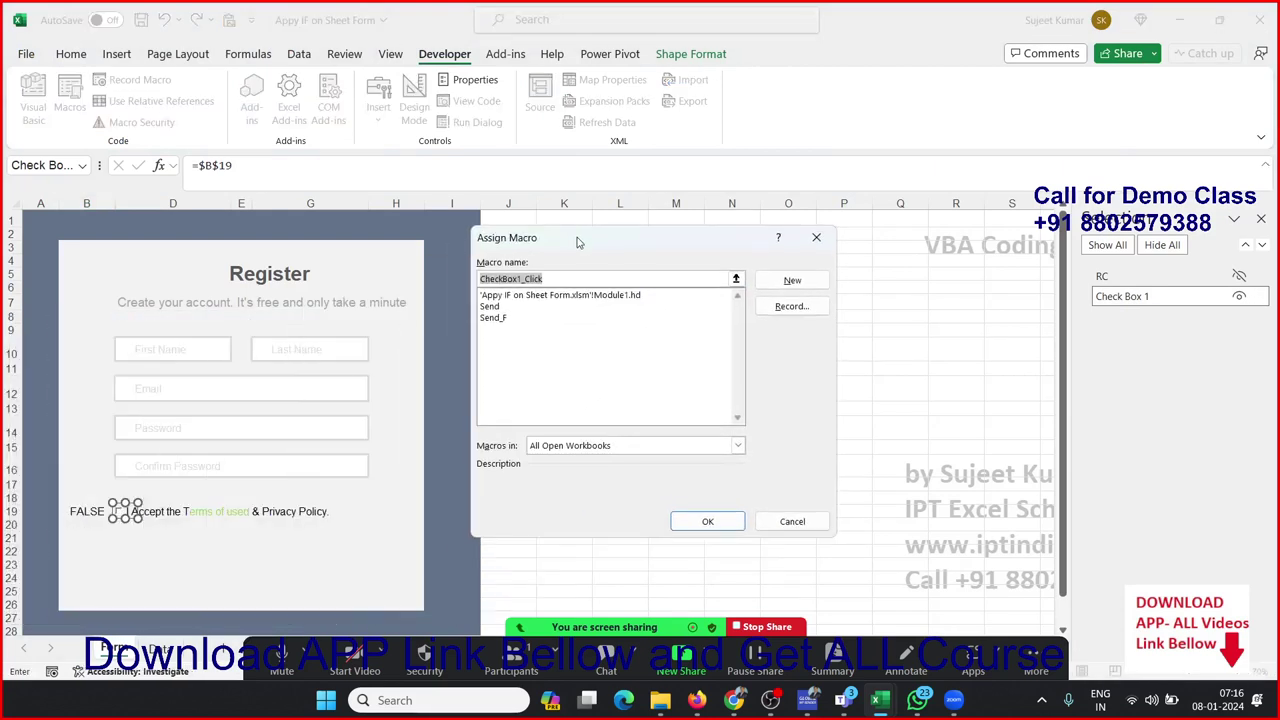
pyautogui.click(553, 296)
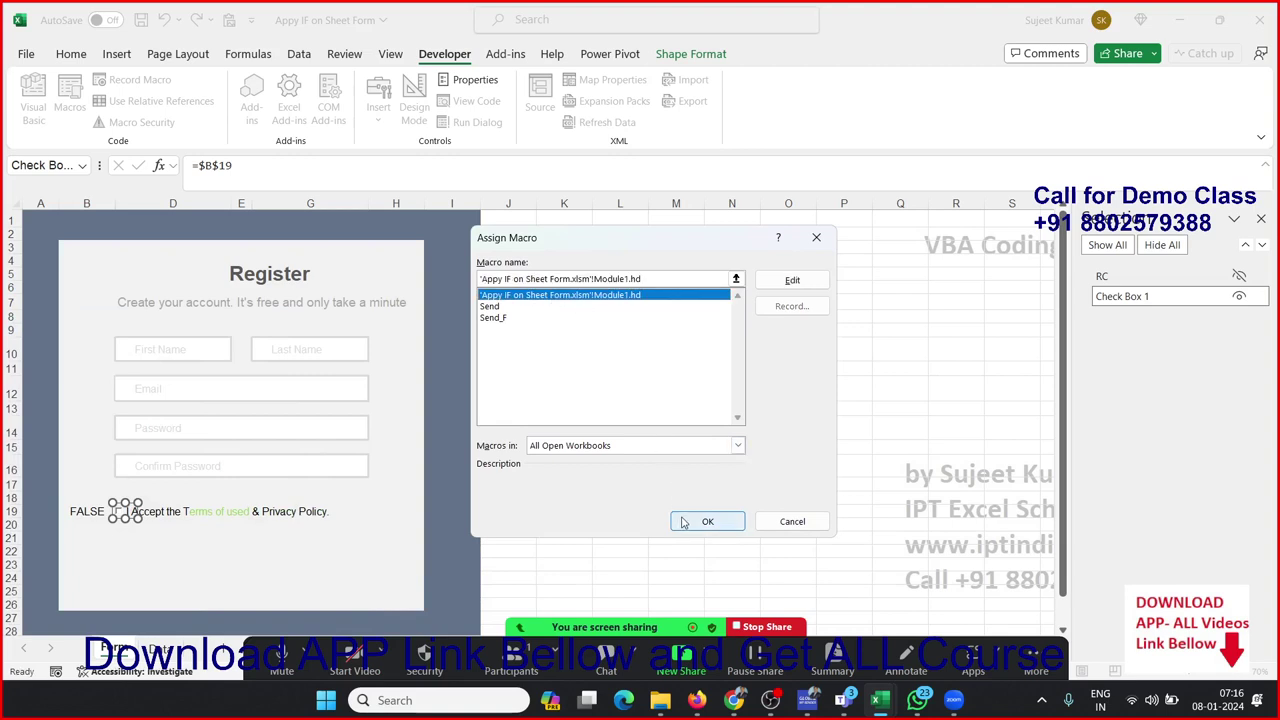
pyautogui.click(693, 525)
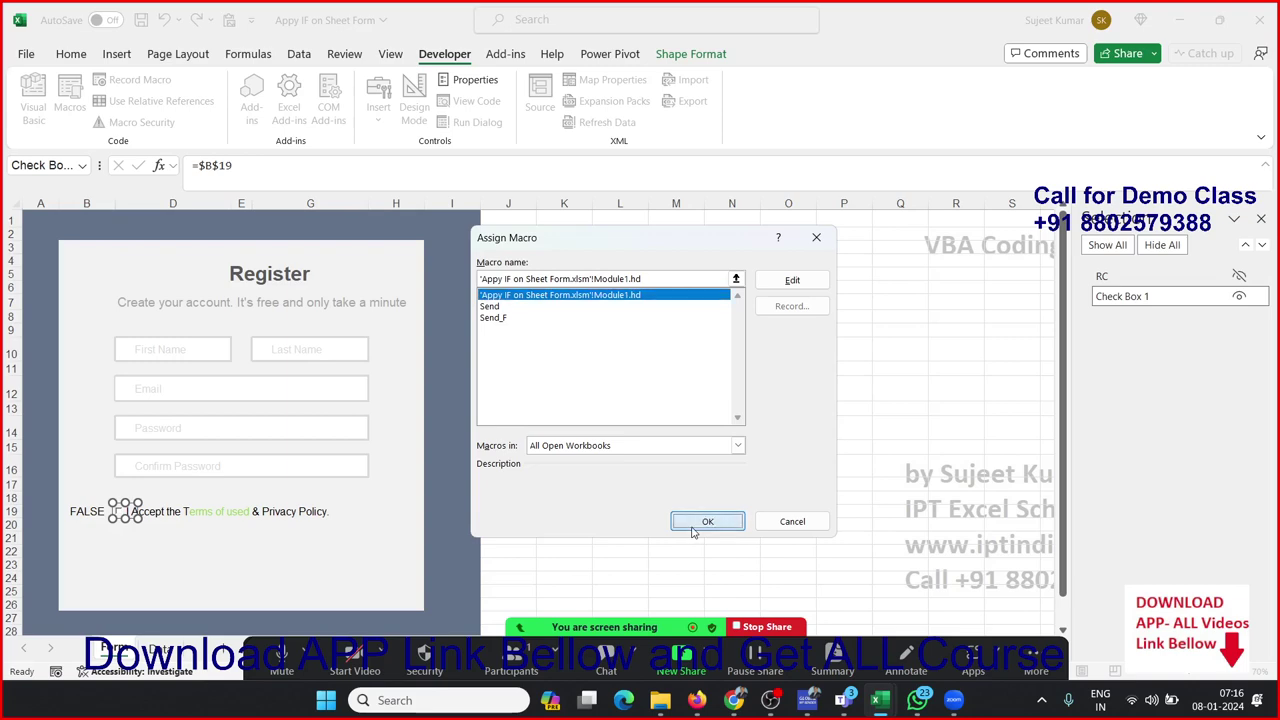
pyautogui.click(378, 500)
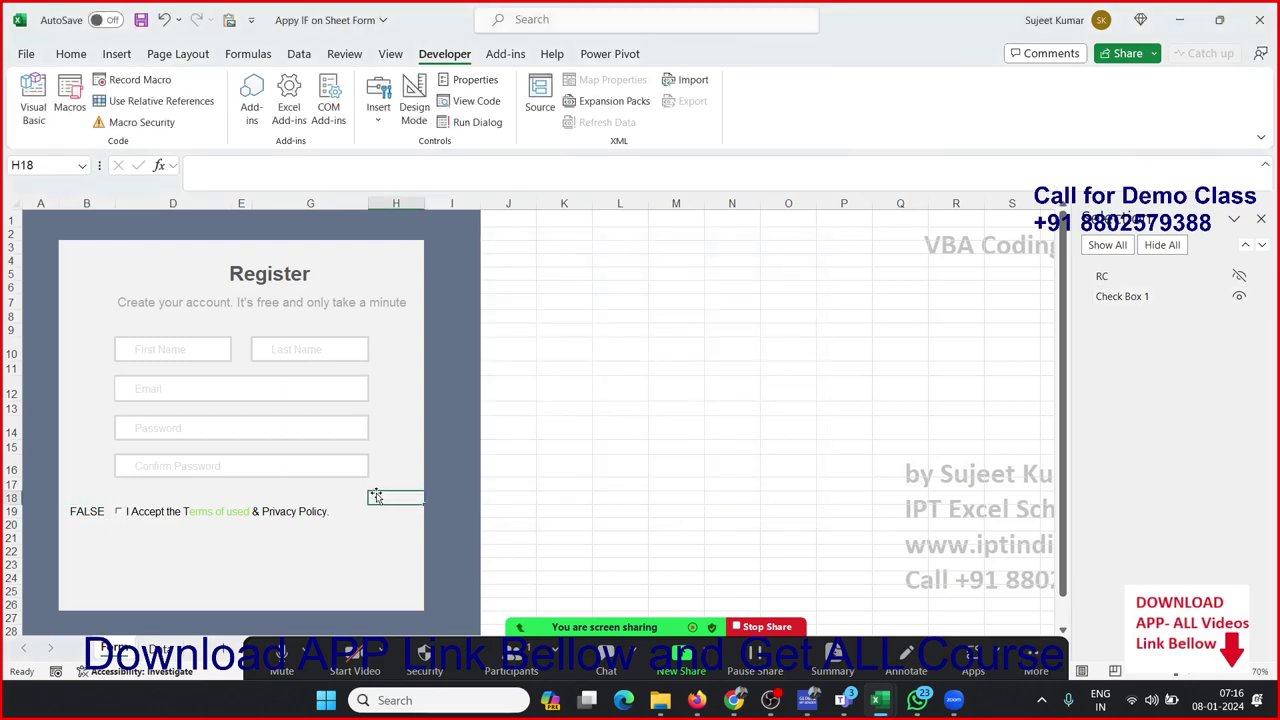
# Test the checkbox, dismiss the compile error, change the first call to hd, and check Module2's hd.
pyautogui.click(118, 514)
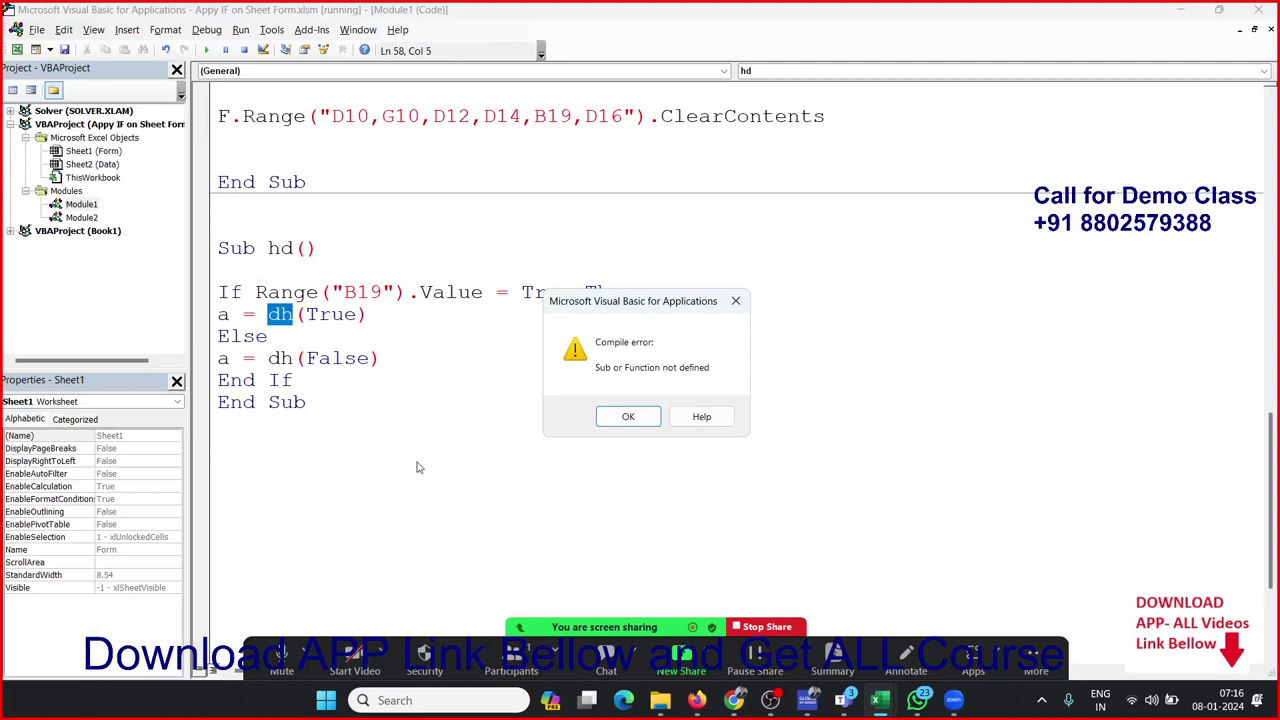
pyautogui.click(628, 416)
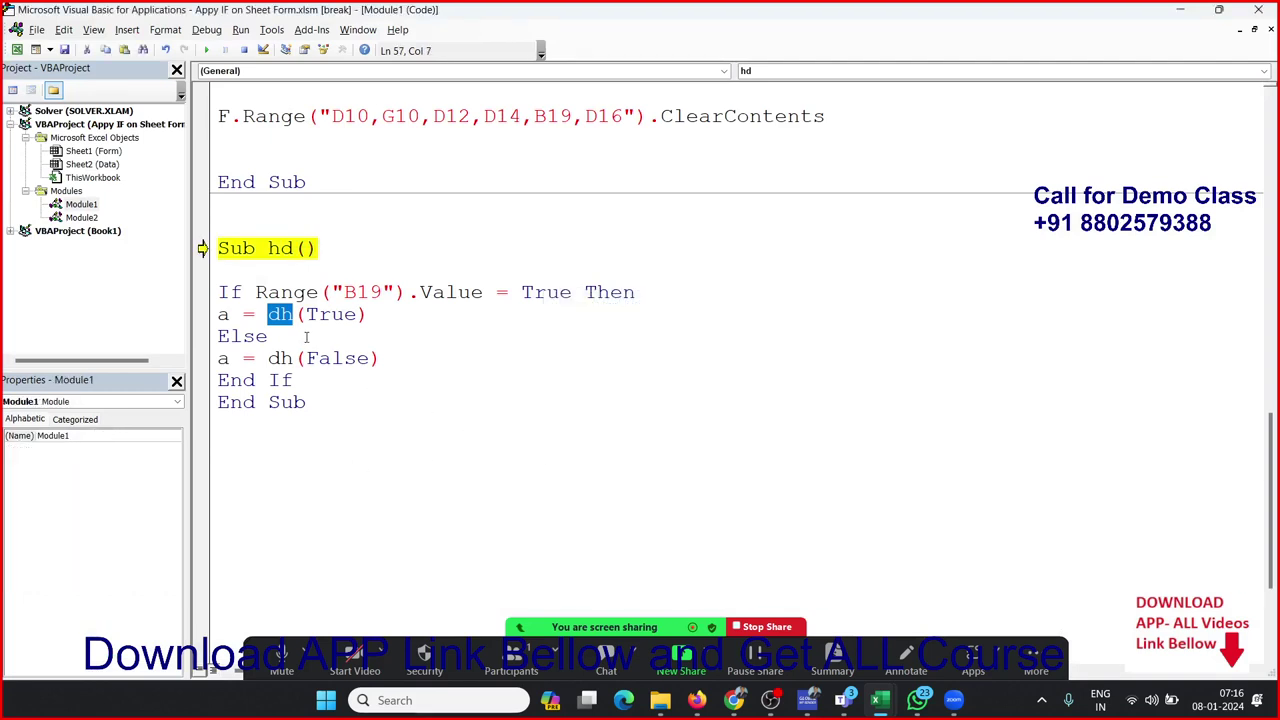
pyautogui.write('hd')
pyautogui.click(97, 218)
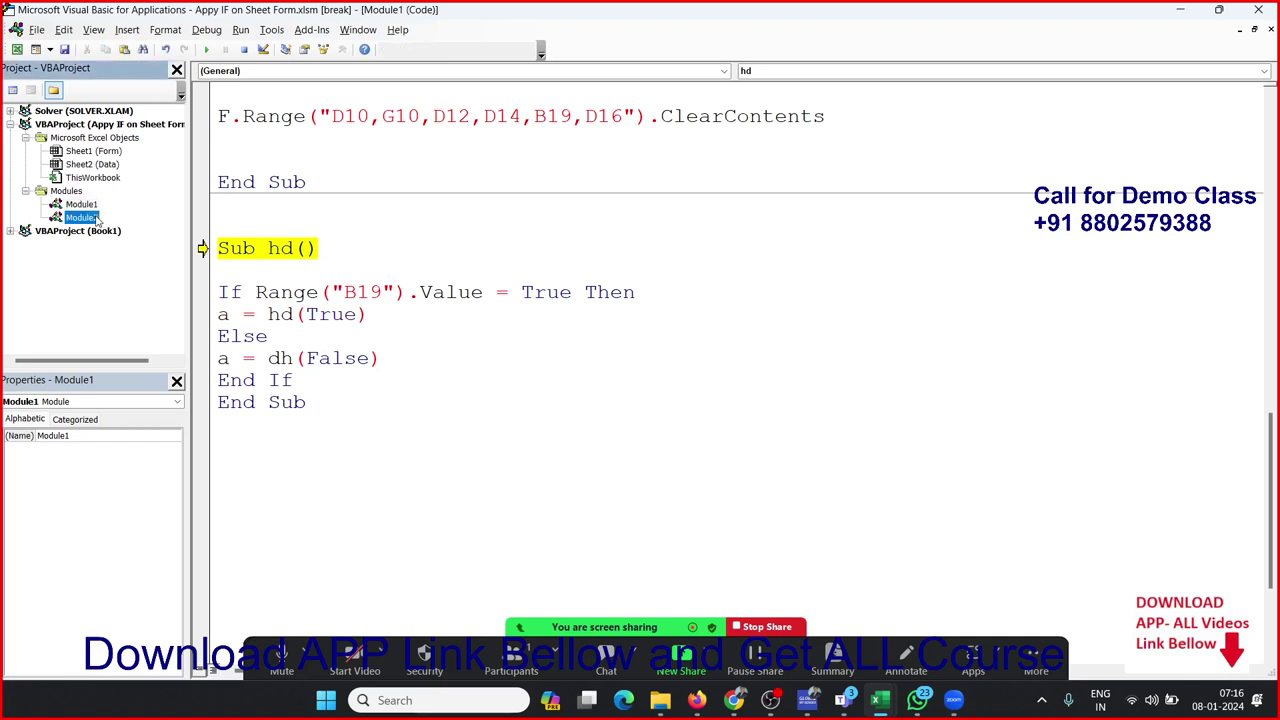
pyautogui.doubleClick(97, 218)
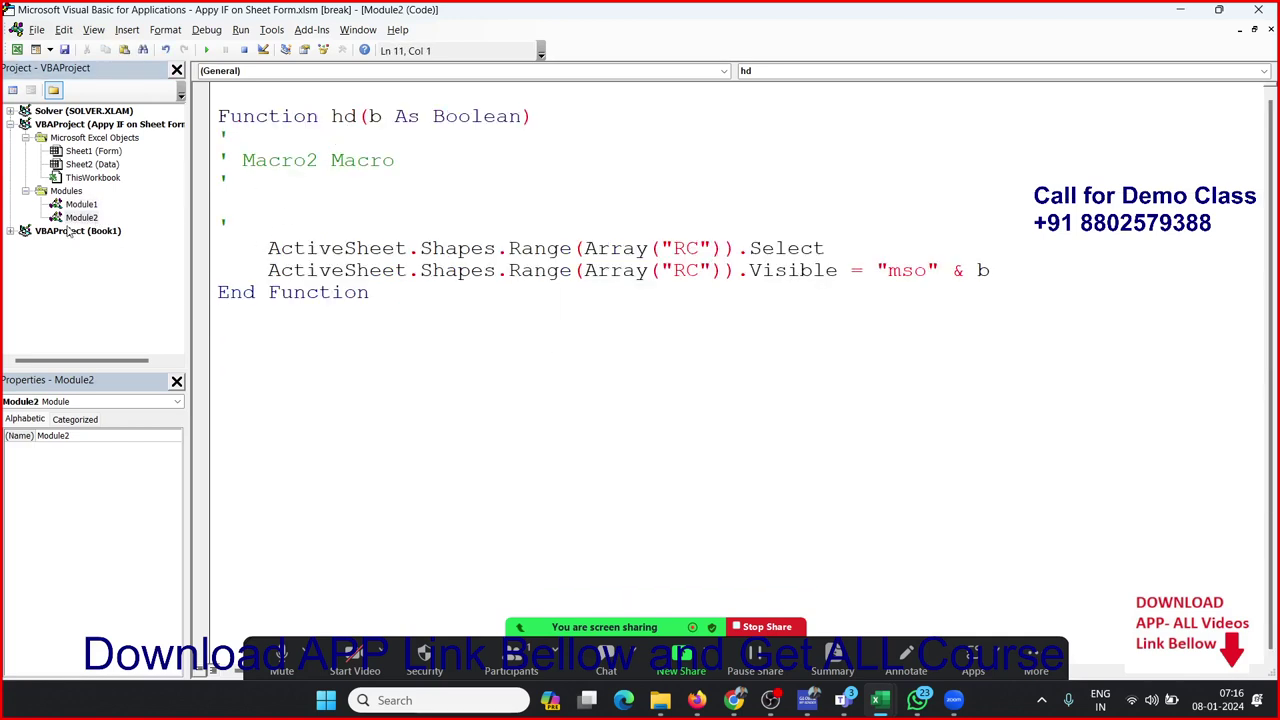
pyautogui.doubleClick(80, 206)
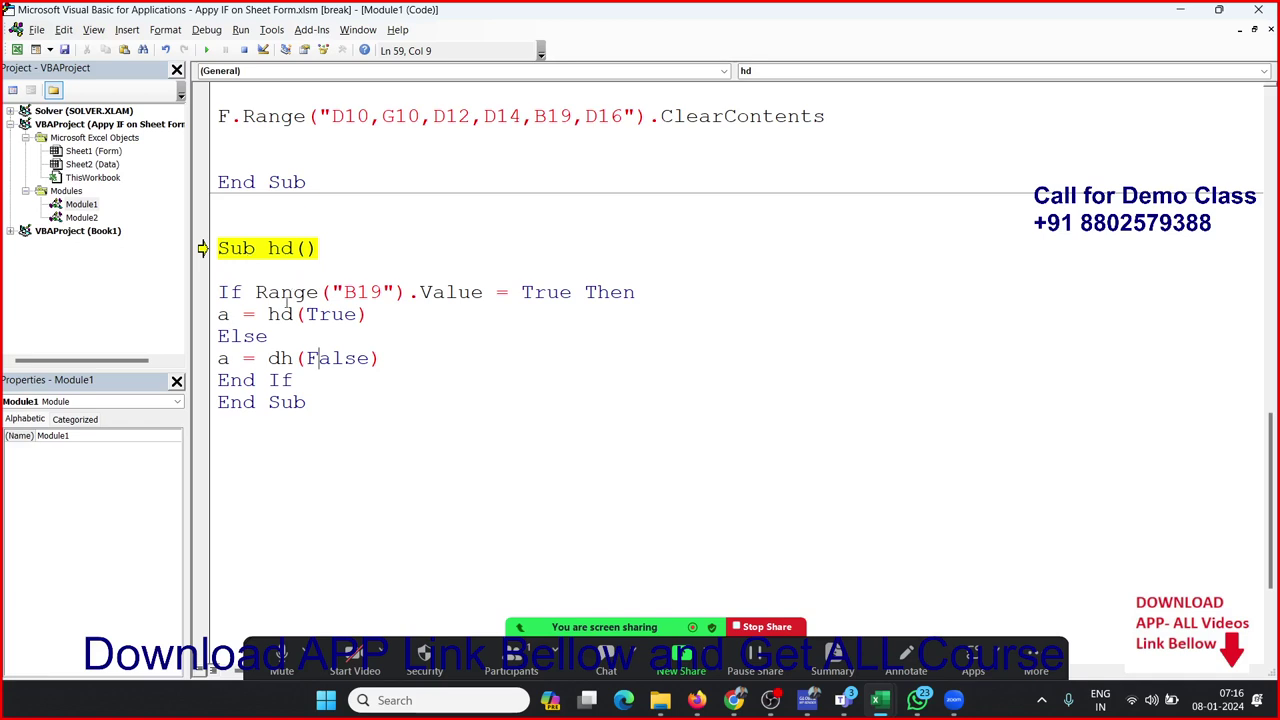
# Rename the macro to Sub sh(), reset the project, and change the Else call to hd(False).
pyautogui.click(280, 248)
pyautogui.press('BackSpace')
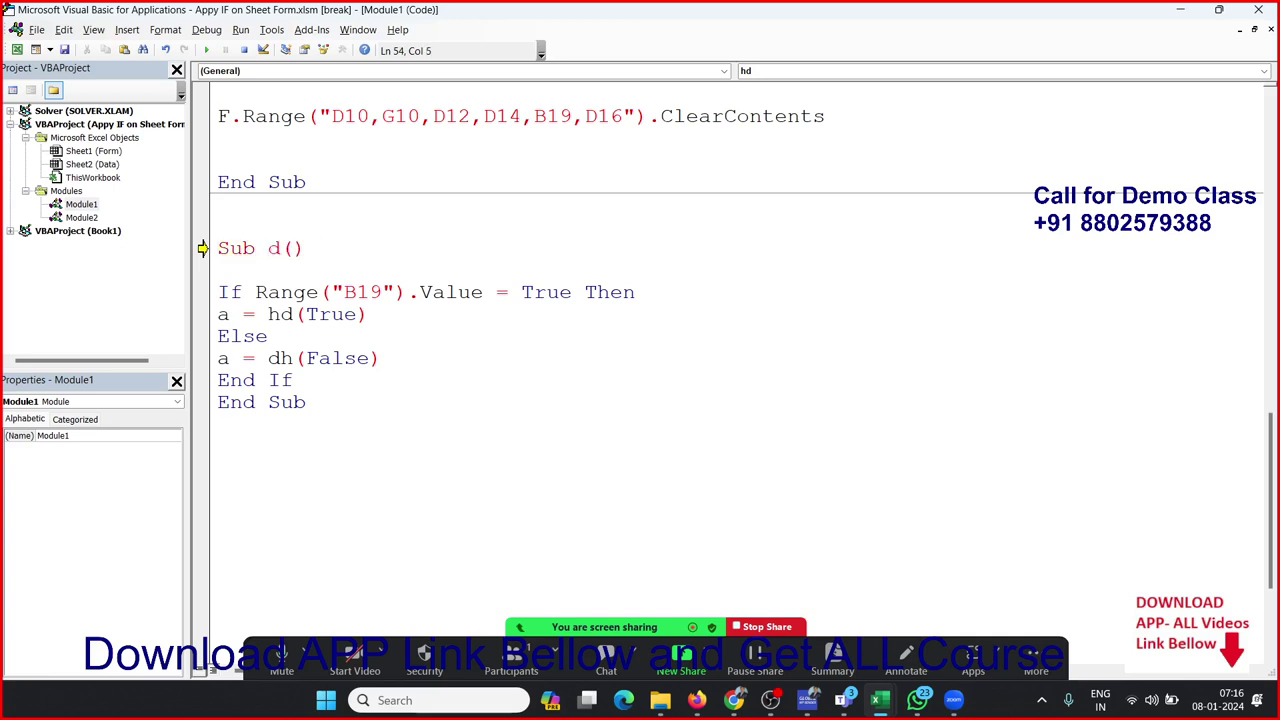
pyautogui.press('Delete')
pyautogui.write('sh')
pyautogui.click(324, 314)
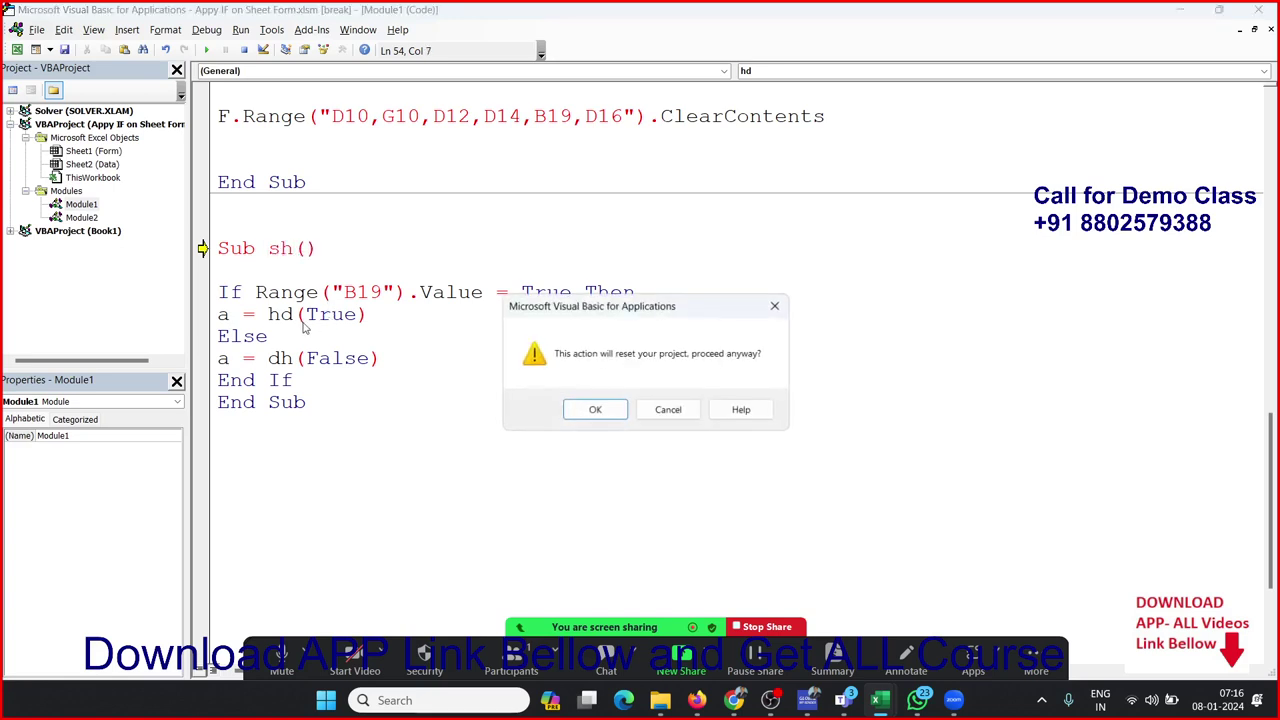
pyautogui.click(594, 410)
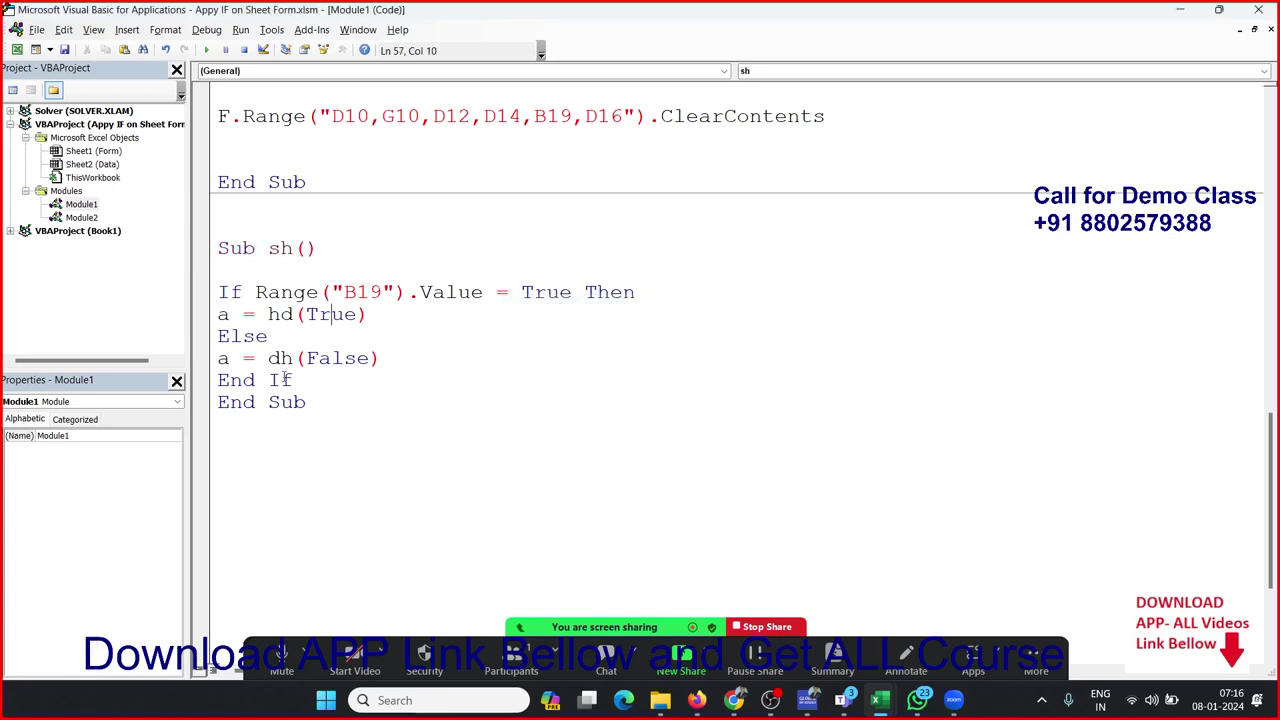
pyautogui.doubleClick(280, 358)
pyautogui.write('hd')
pyautogui.press('Up')
pyautogui.press('Up')
pyautogui.press('Up')
pyautogui.hotkey('alt', 'F11')
# Toggle the terms checkbox twice, dismissing the cannot-run-macro error each time.
pyautogui.click(120, 512)
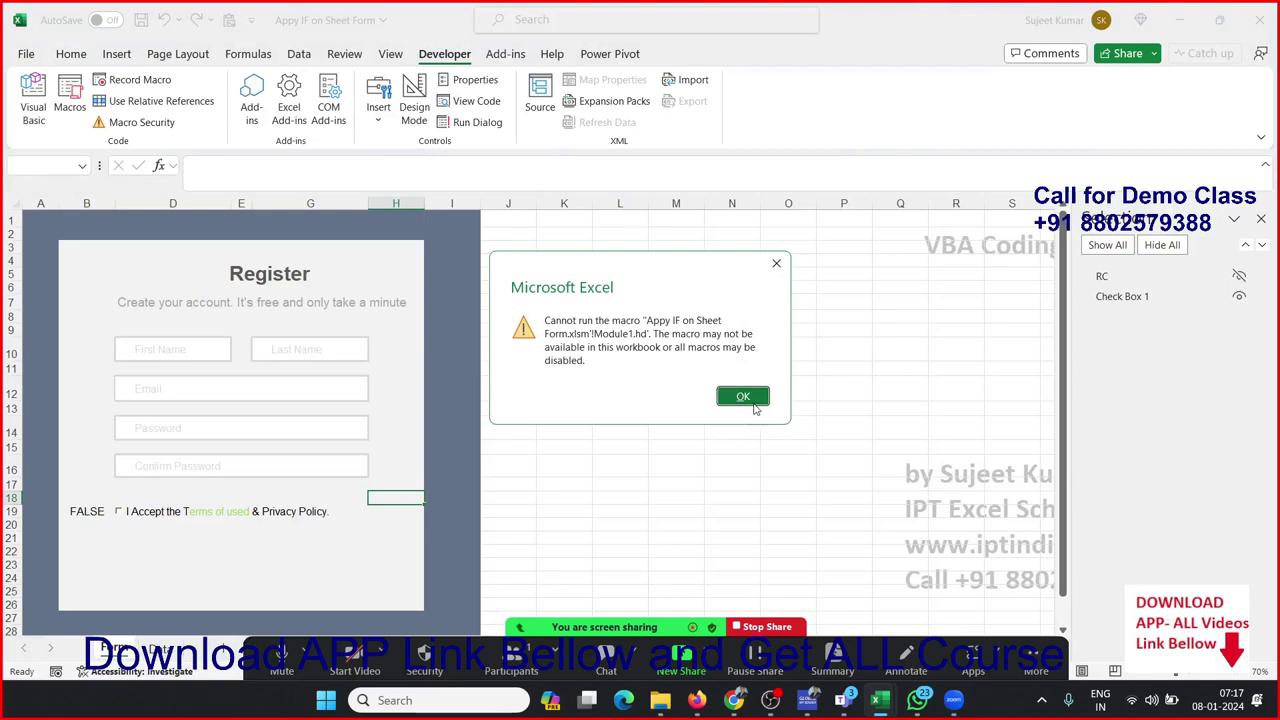
pyautogui.click(754, 404)
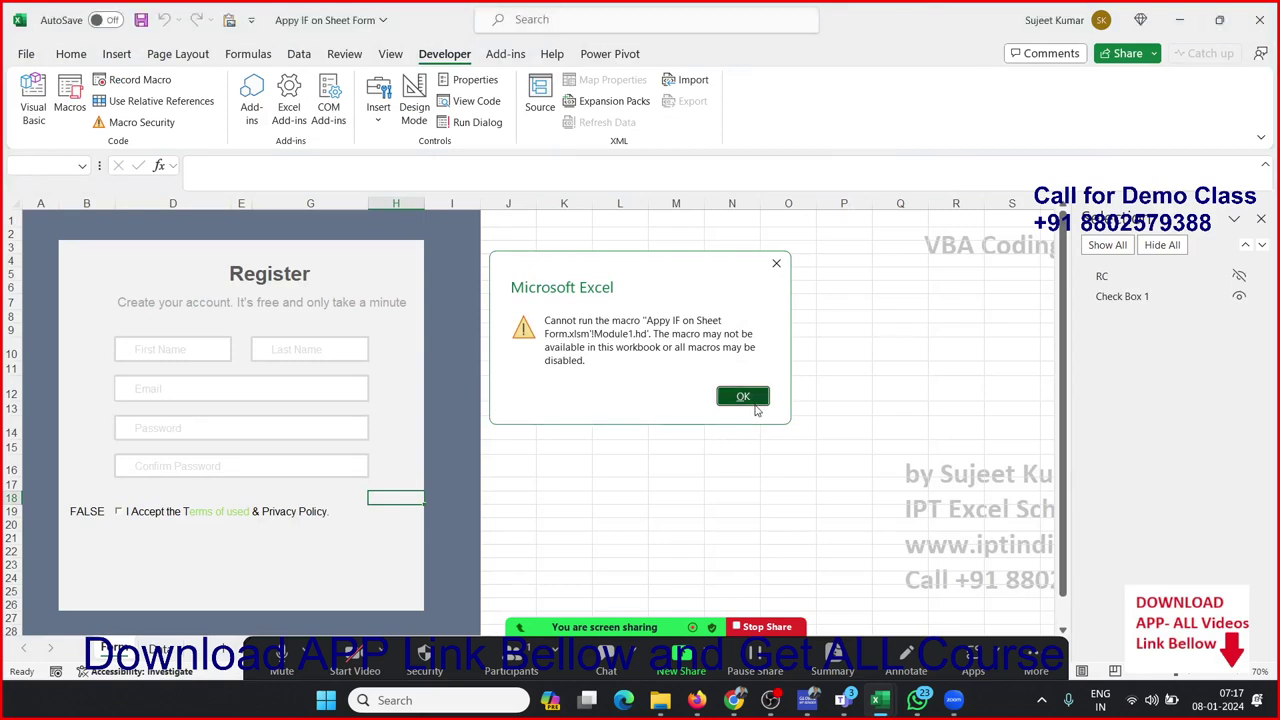
pyautogui.click(118, 513)
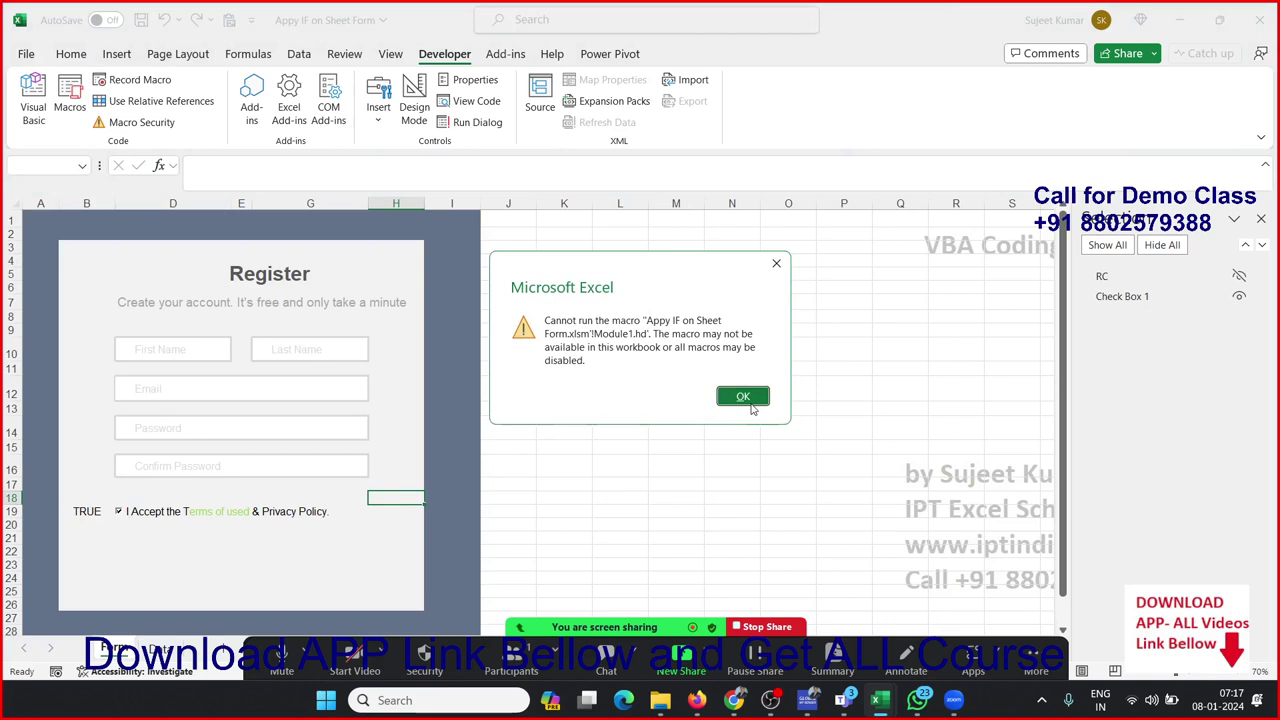
pyautogui.click(743, 397)
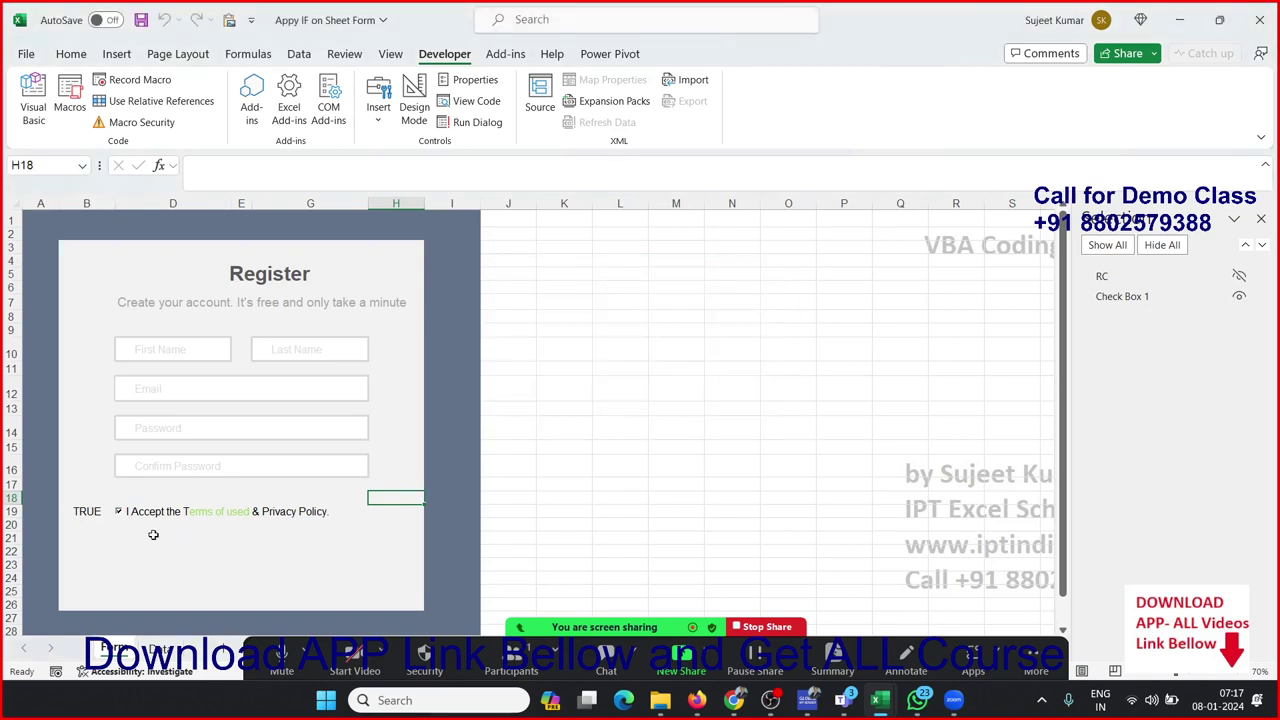
# Assign the sh macro to the terms checkbox.
pyautogui.rightClick(117, 516)
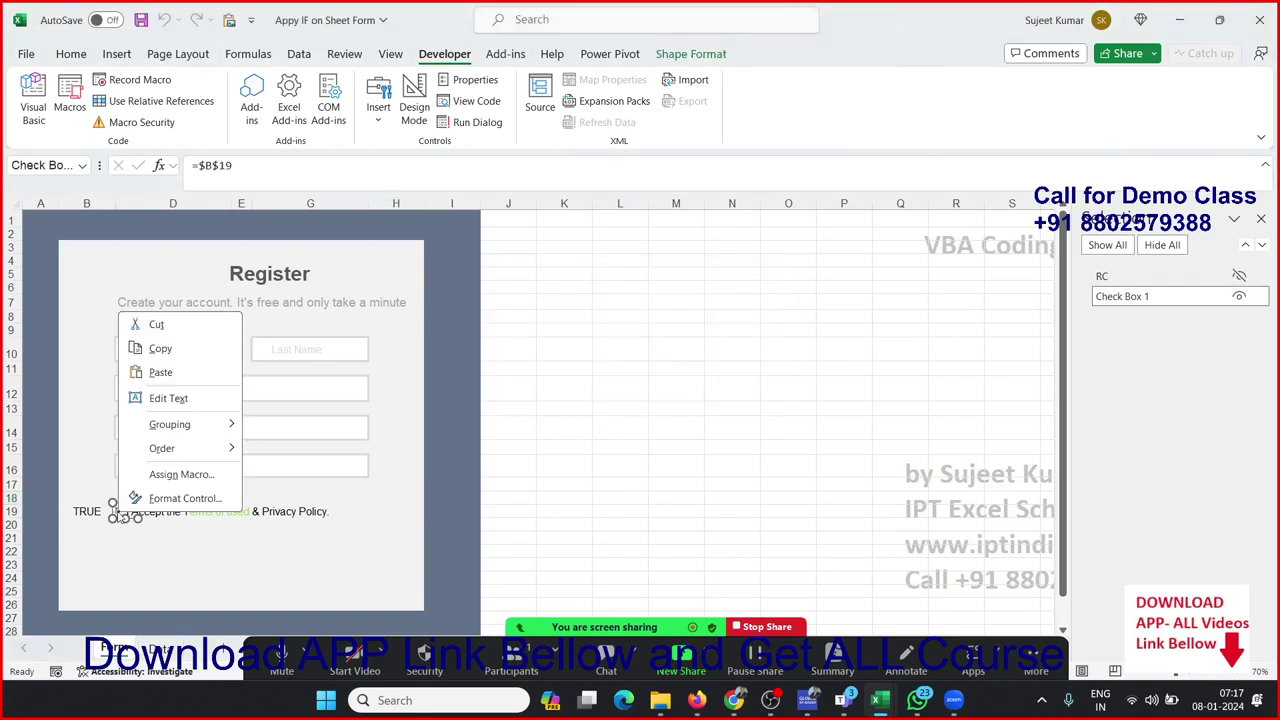
pyautogui.click(175, 476)
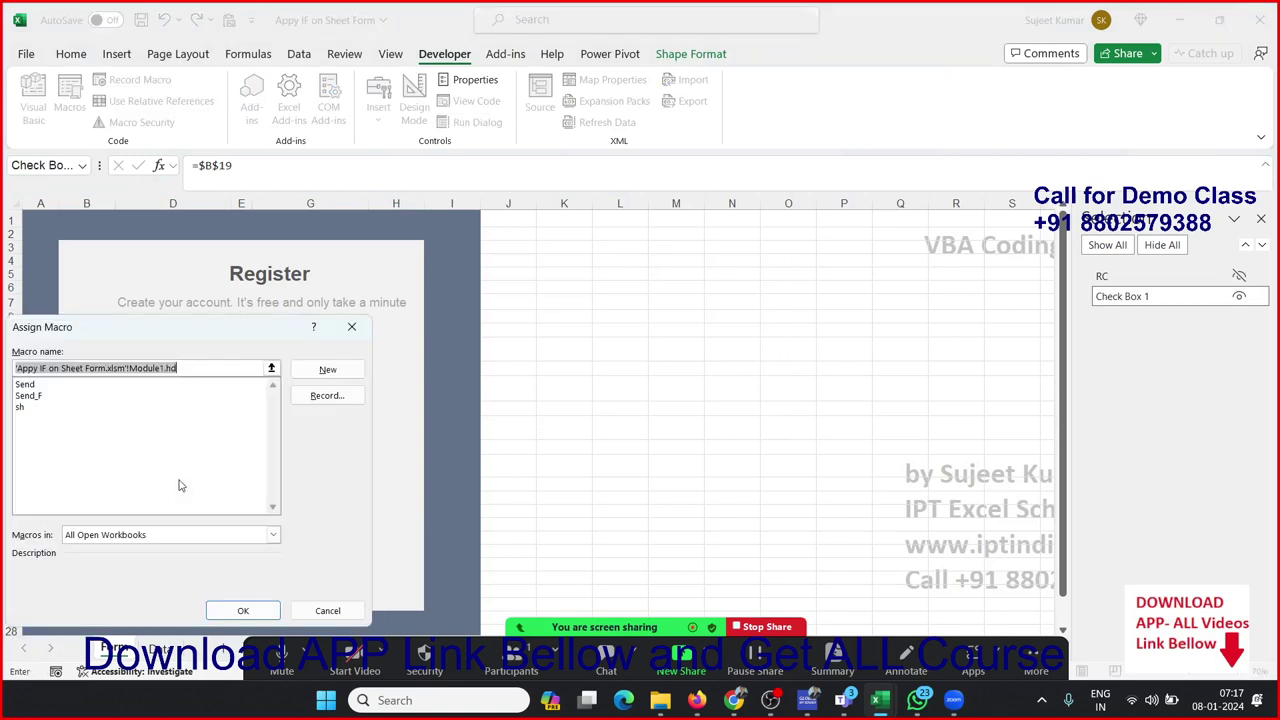
pyautogui.click(28, 406)
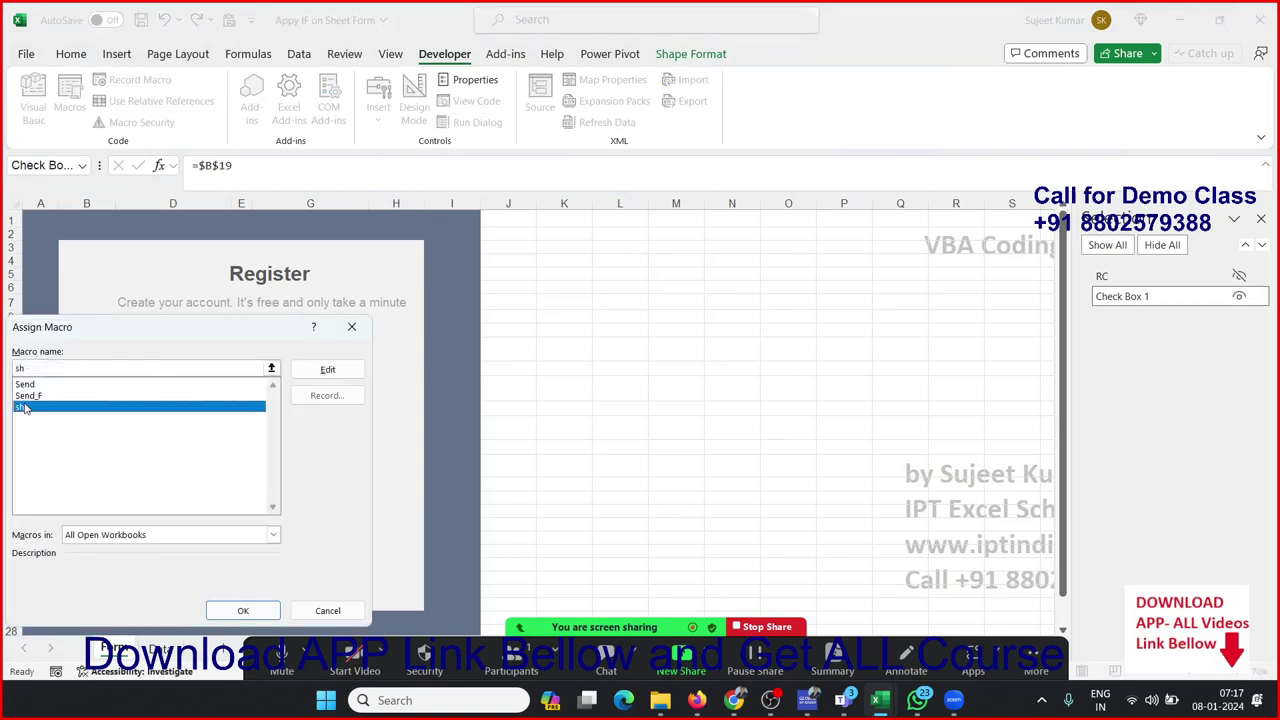
pyautogui.click(240, 610)
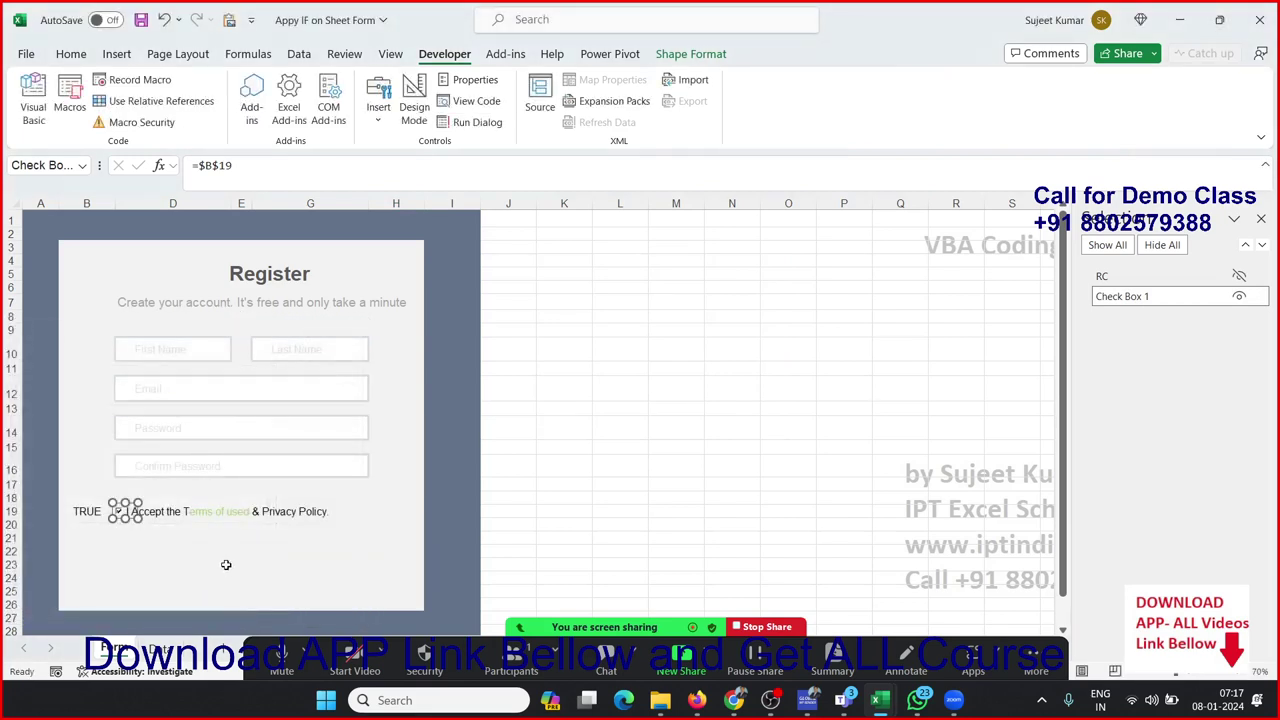
pyautogui.click(114, 551)
# Tick the checkbox, debug the error, and delete the ActiveSheet.Shapes...Select line from hd.
pyautogui.click(118, 512)
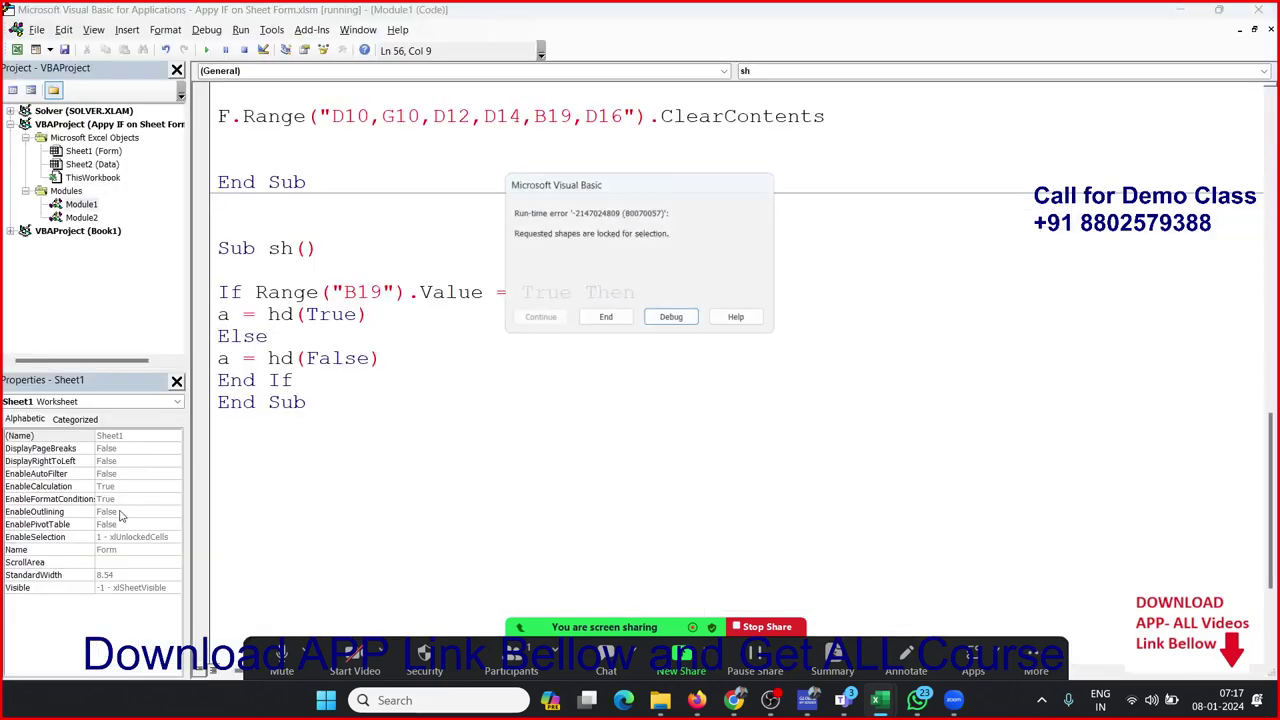
pyautogui.click(669, 324)
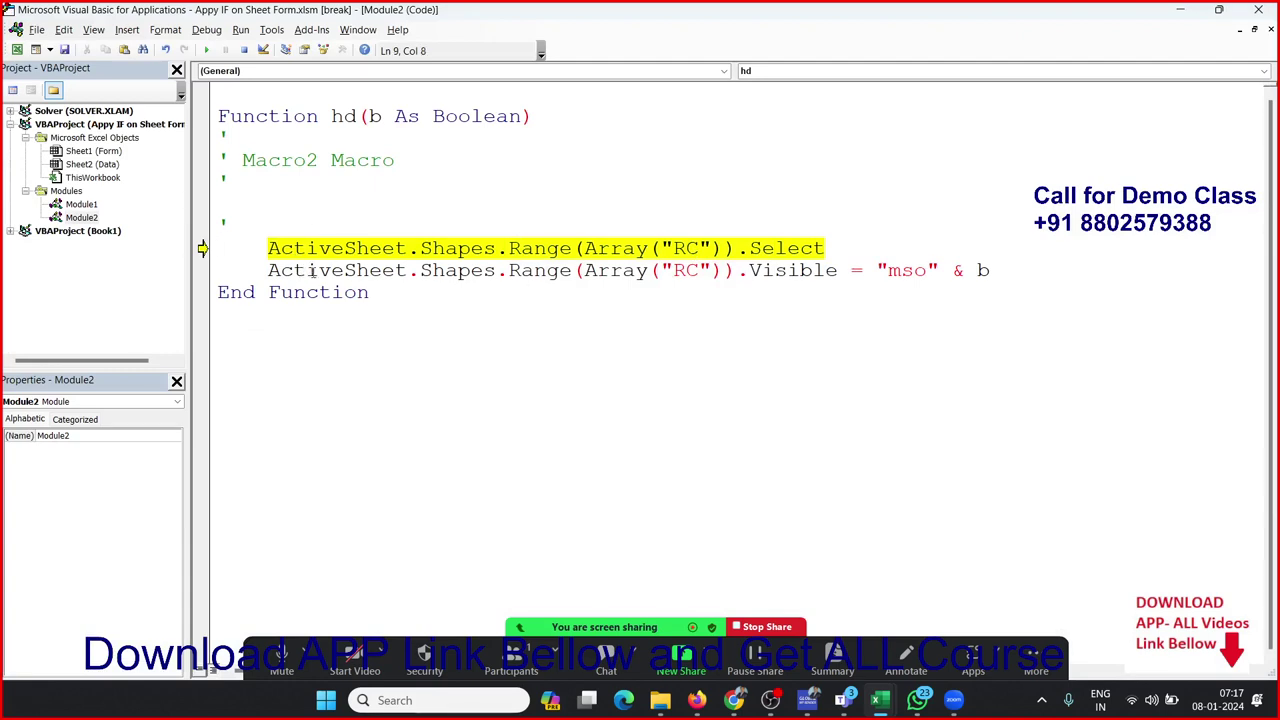
pyautogui.doubleClick(332, 270)
pyautogui.doubleClick(452, 265)
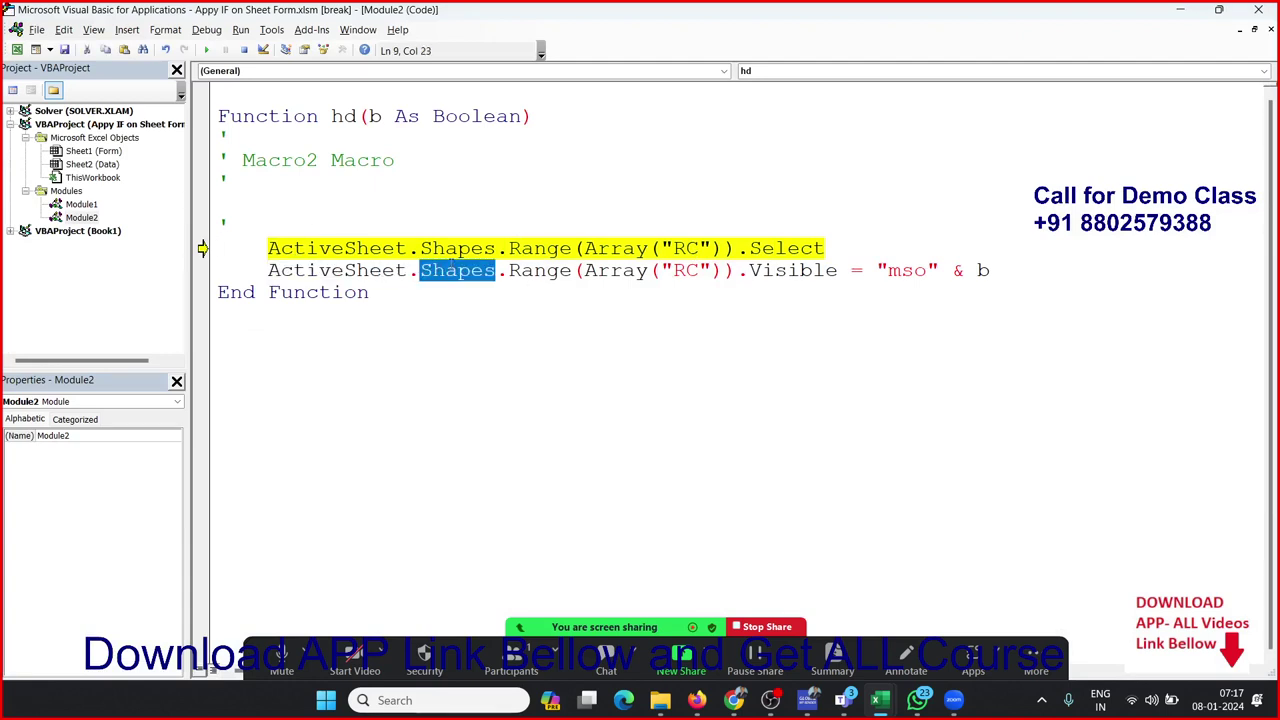
pyautogui.doubleClick(540, 270)
pyautogui.click(600, 270)
pyautogui.click(737, 268)
pyautogui.moveTo(833, 250); pyautogui.dragTo(202, 248)
pyautogui.press('Delete')
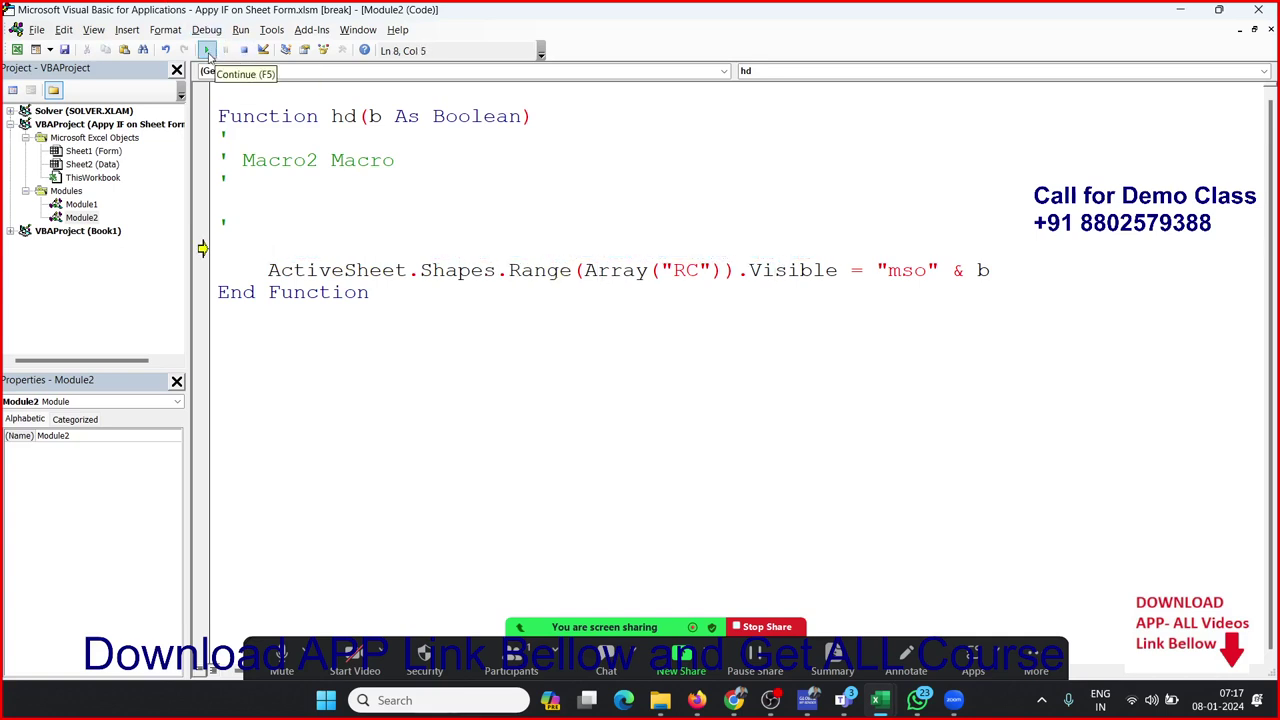
# Resume the macro and end it after run-time error 13, Type mismatch.
pyautogui.click(206, 50)
pyautogui.click(660, 320)
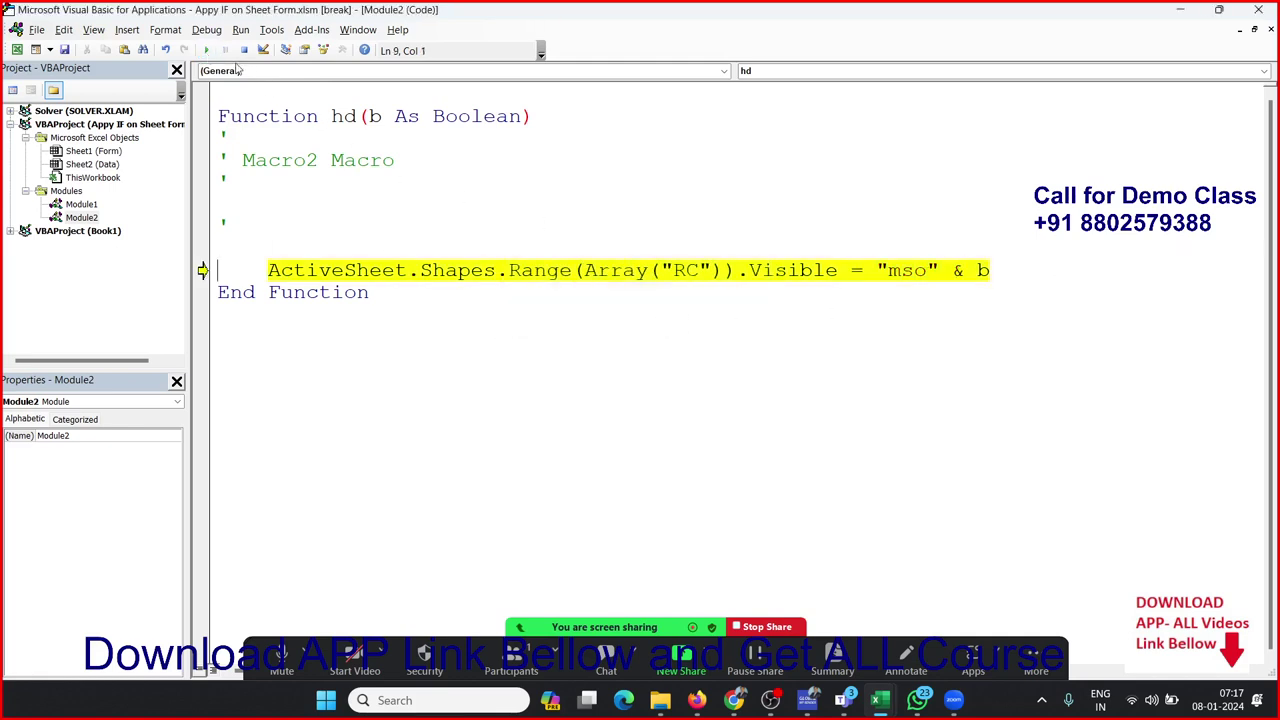
pyautogui.click(207, 52)
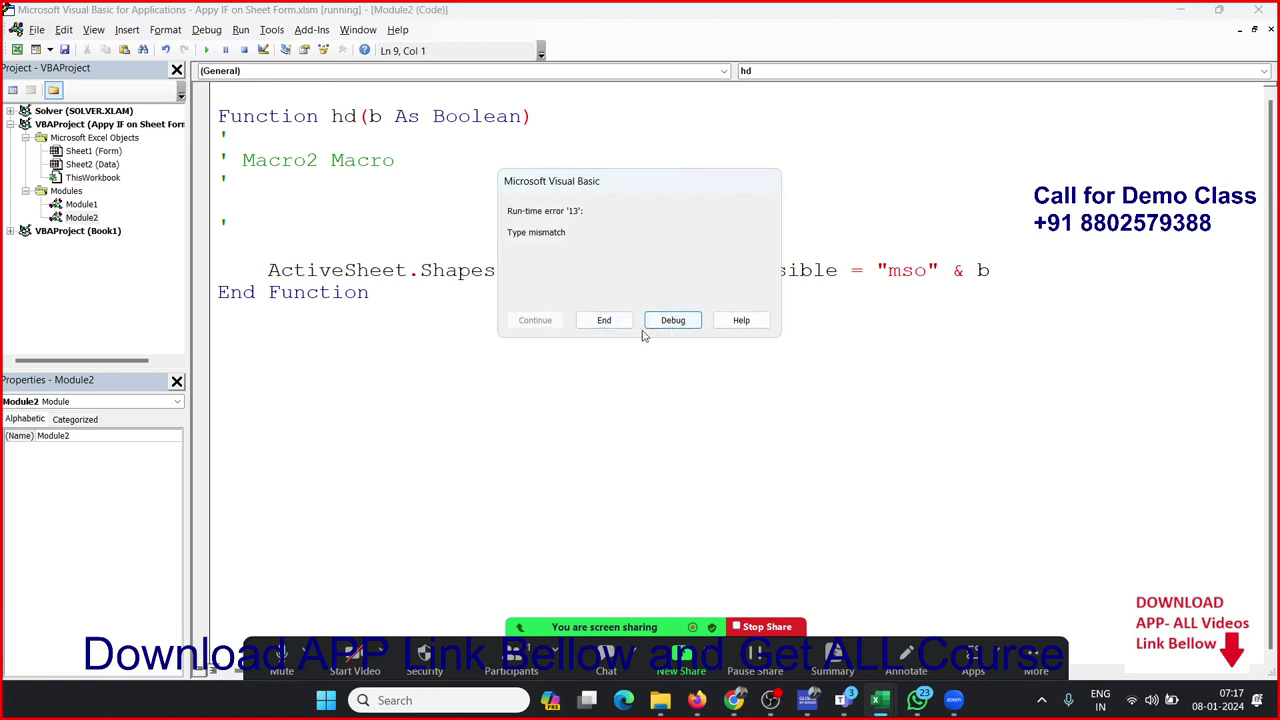
pyautogui.click(608, 321)
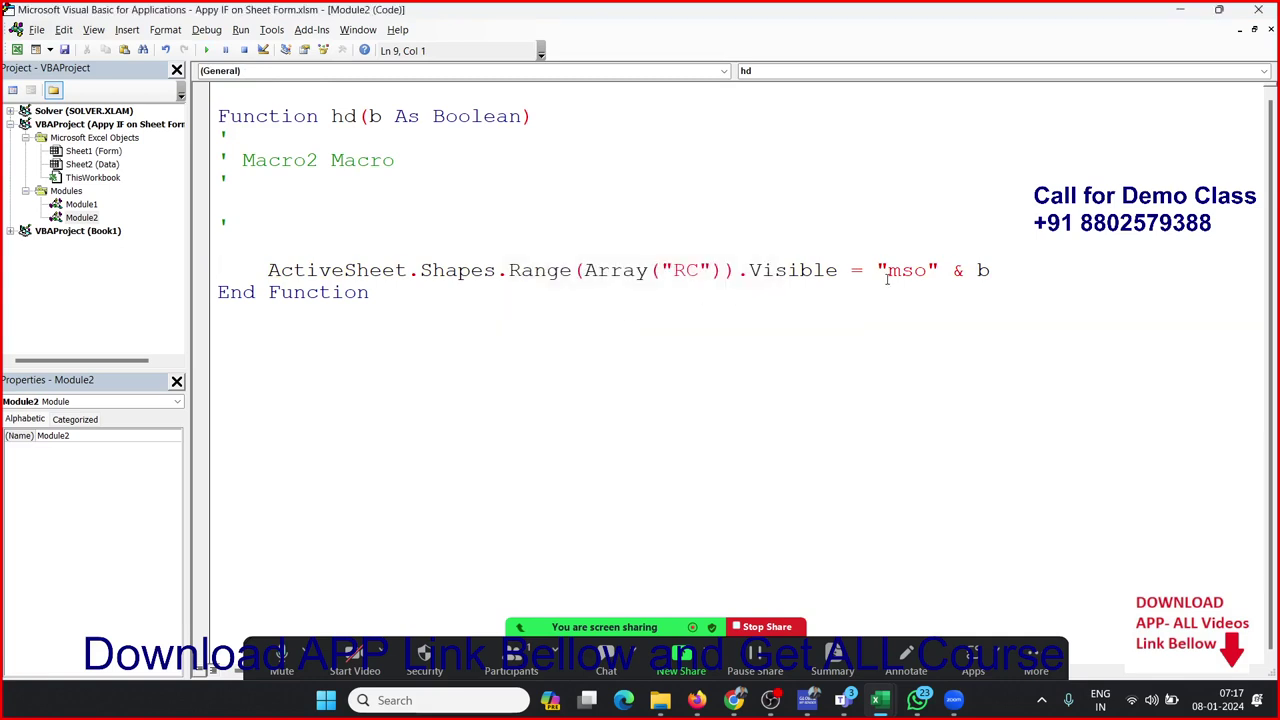
# Change hd's parameter from 'b As Boolean' to 'b As Variant'.
pyautogui.doubleClick(982, 270)
pyautogui.click(992, 270)
pyautogui.doubleClick(928, 270)
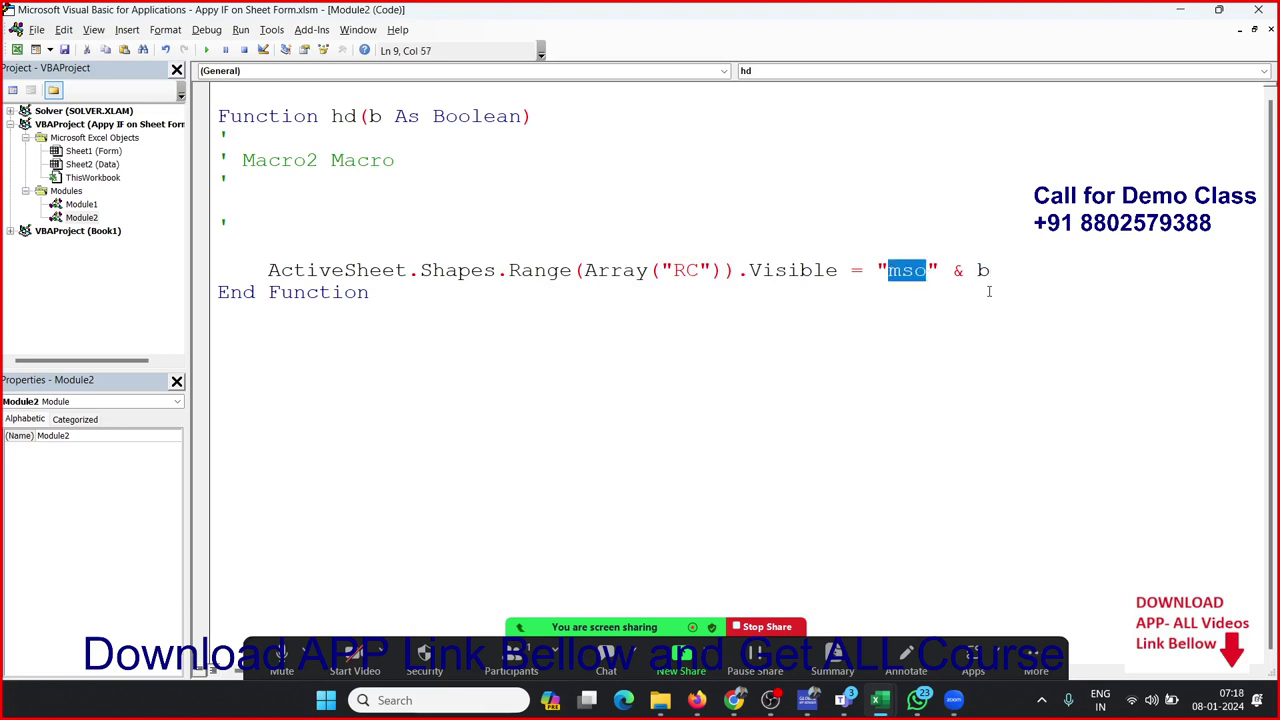
pyautogui.click(1002, 275)
pyautogui.moveTo(1002, 275); pyautogui.dragTo(877, 277)
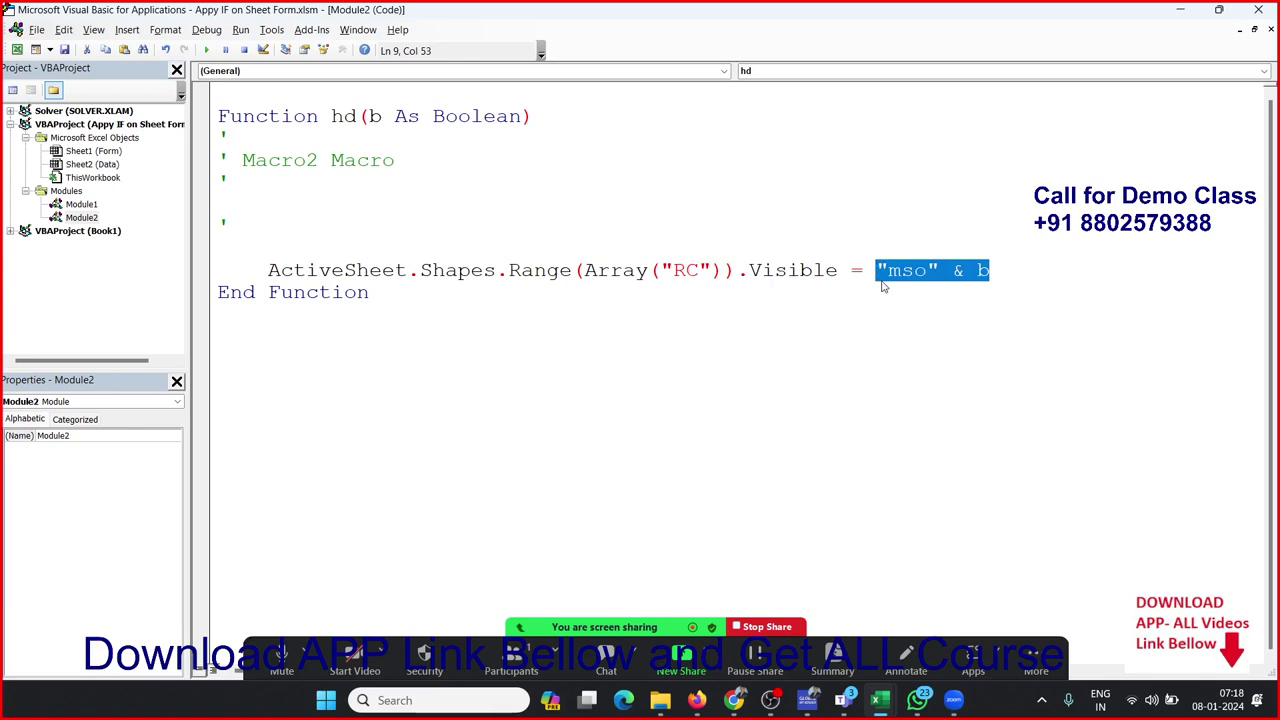
pyautogui.doubleClick(451, 118)
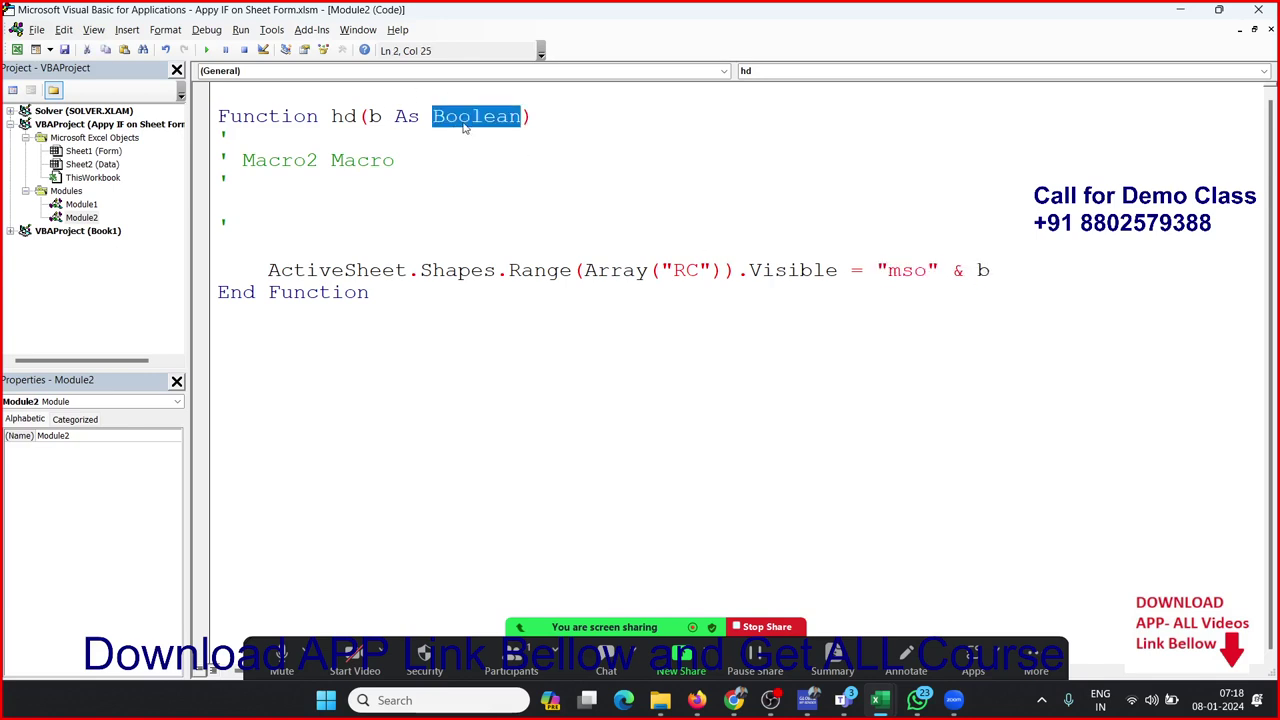
pyautogui.press('Delete')
pyautogui.press('BackSpace')
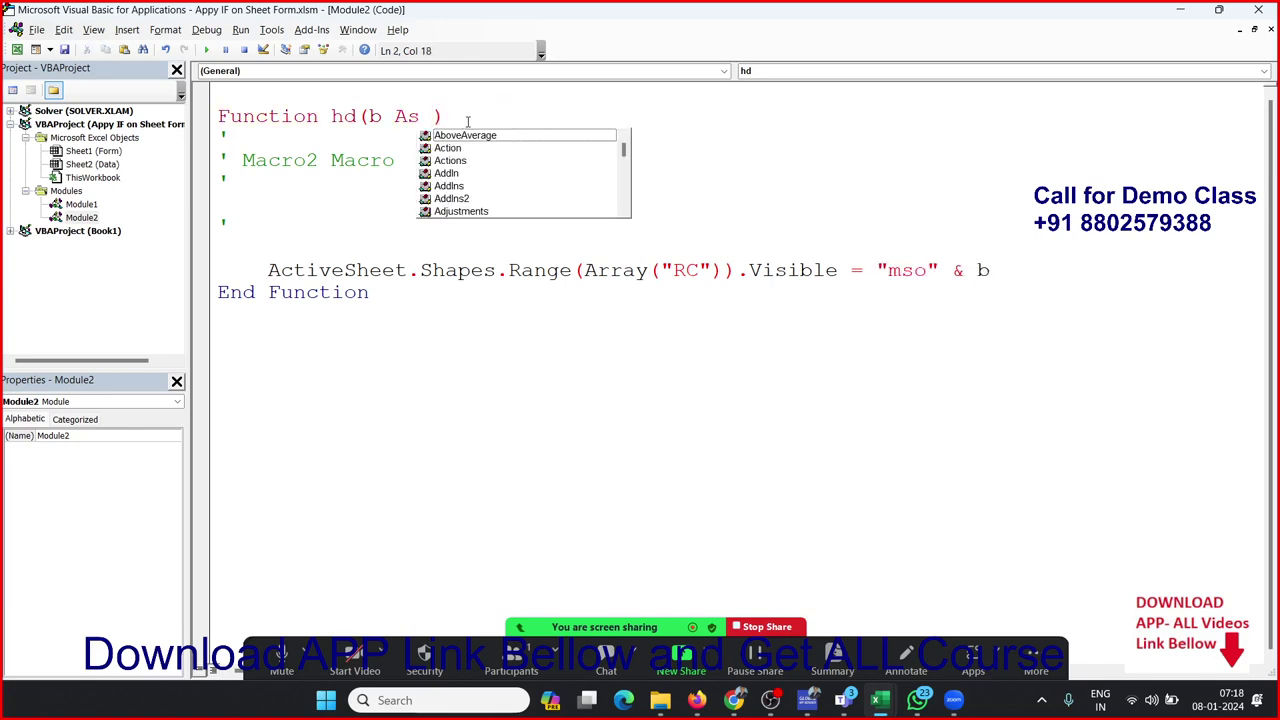
pyautogui.write('ve')
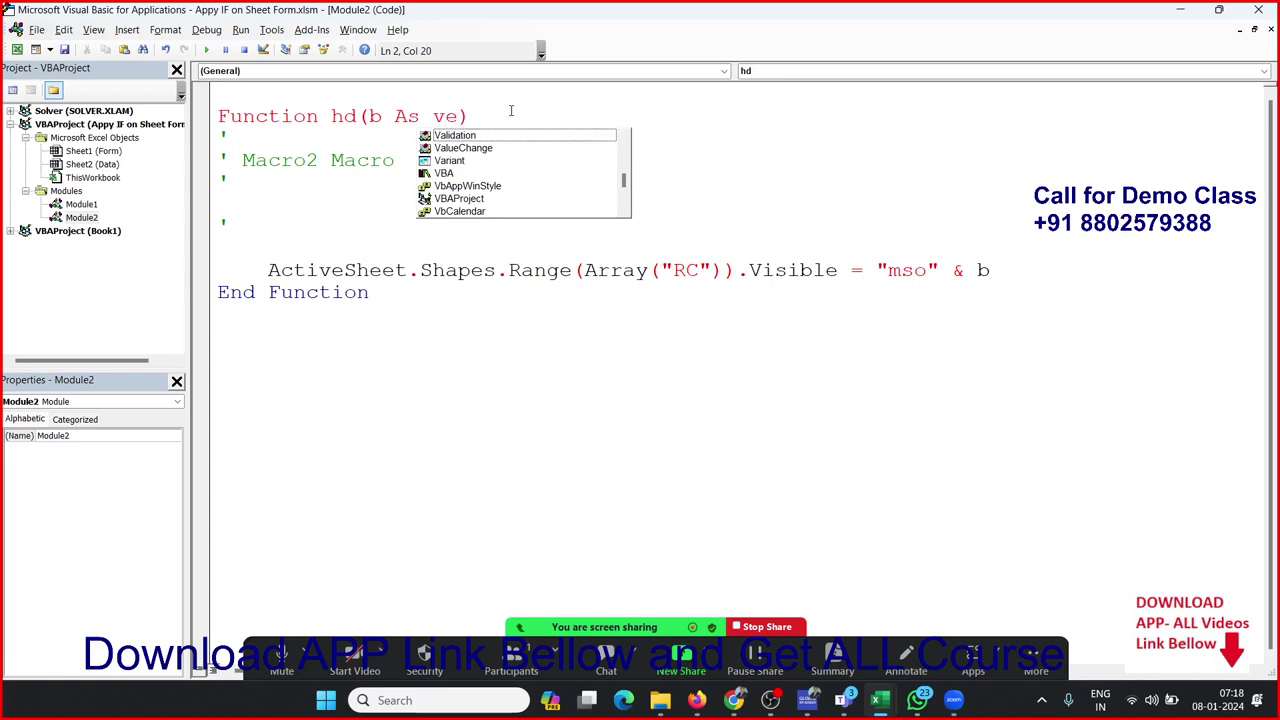
pyautogui.write('r')
pyautogui.press('Tab')
pyautogui.click(620, 176)
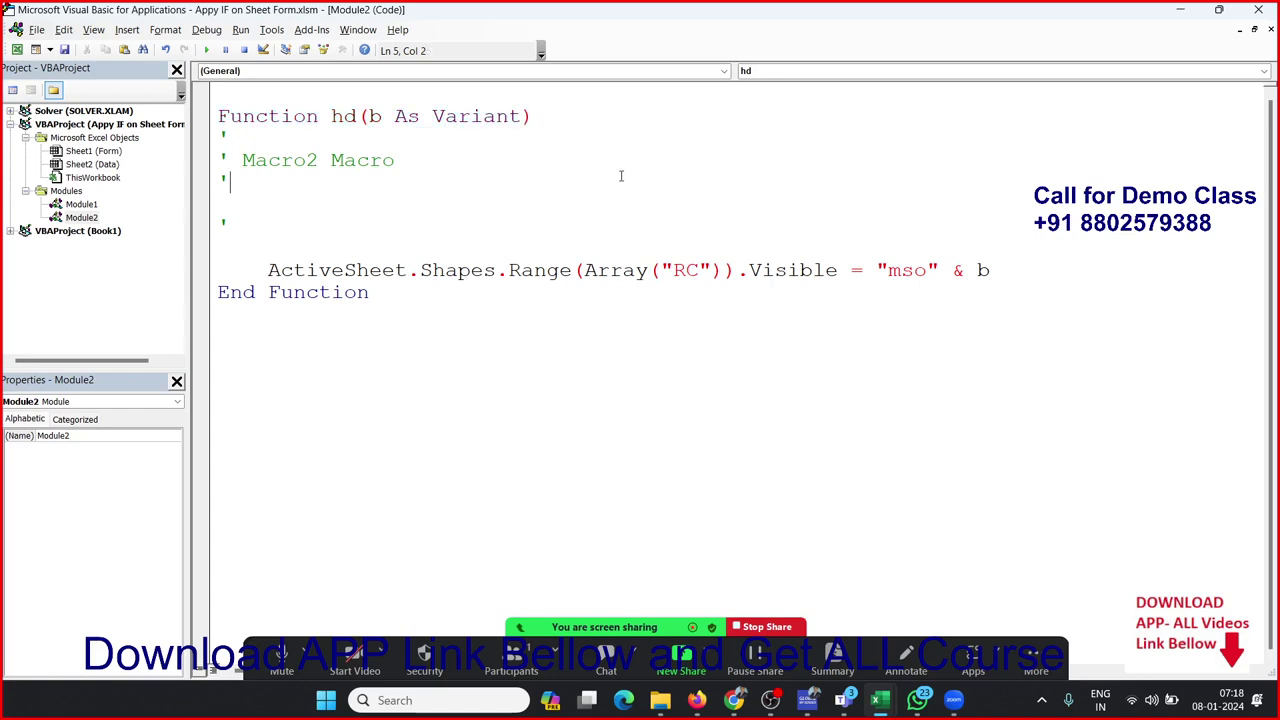
# Replace "mso" & b with plain b in the Visible statement.
pyautogui.hotkey('ctrl', 'End')
pyautogui.moveTo(990, 271); pyautogui.dragTo(888, 271)
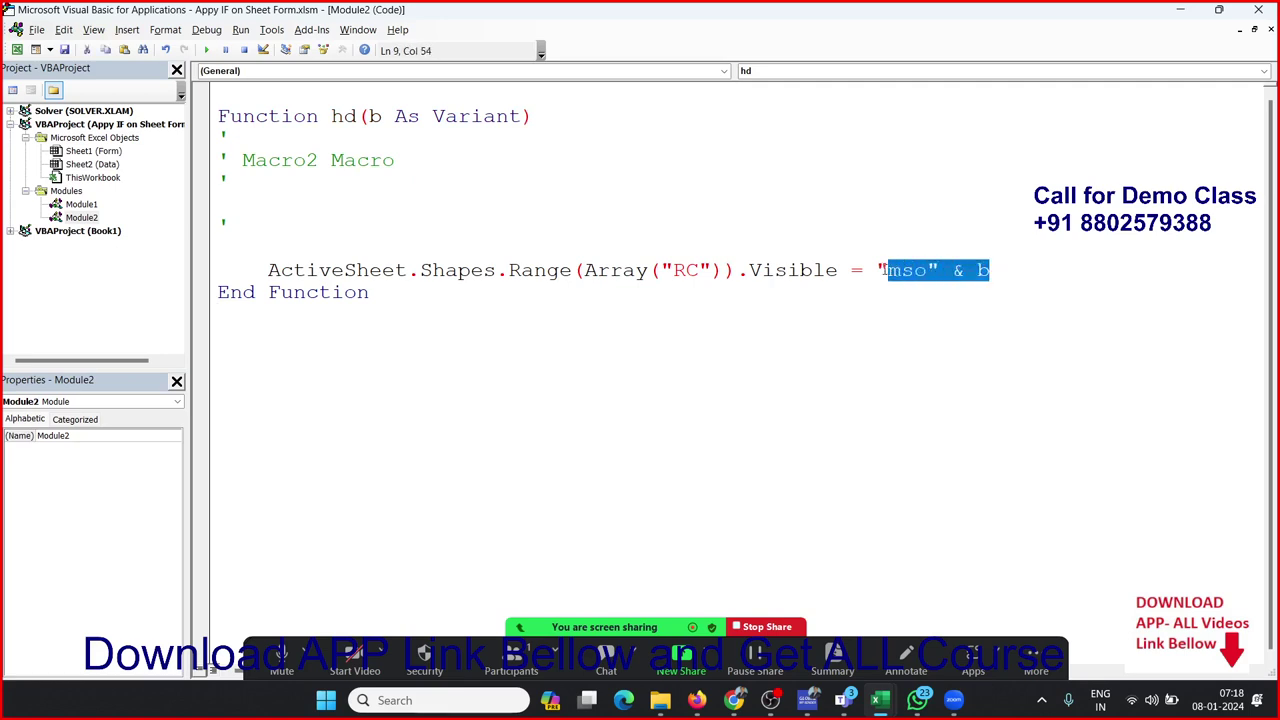
pyautogui.click(880, 340)
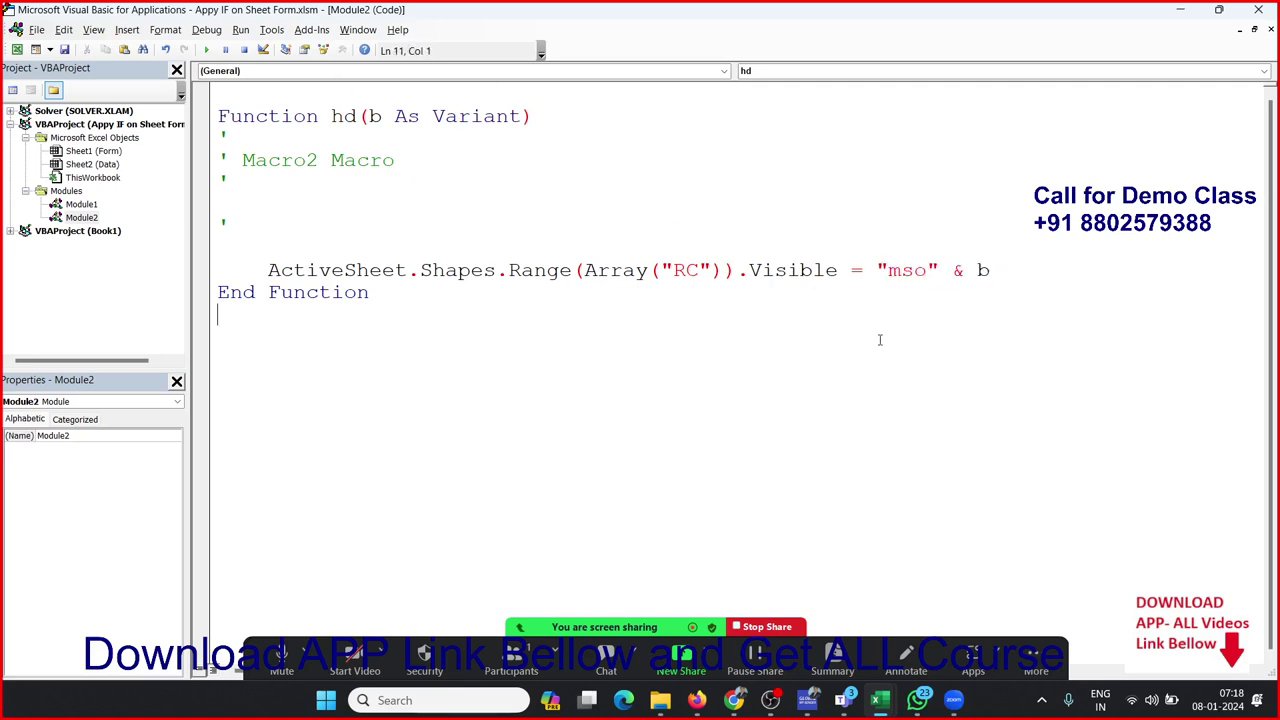
pyautogui.moveTo(1008, 270); pyautogui.dragTo(878, 270)
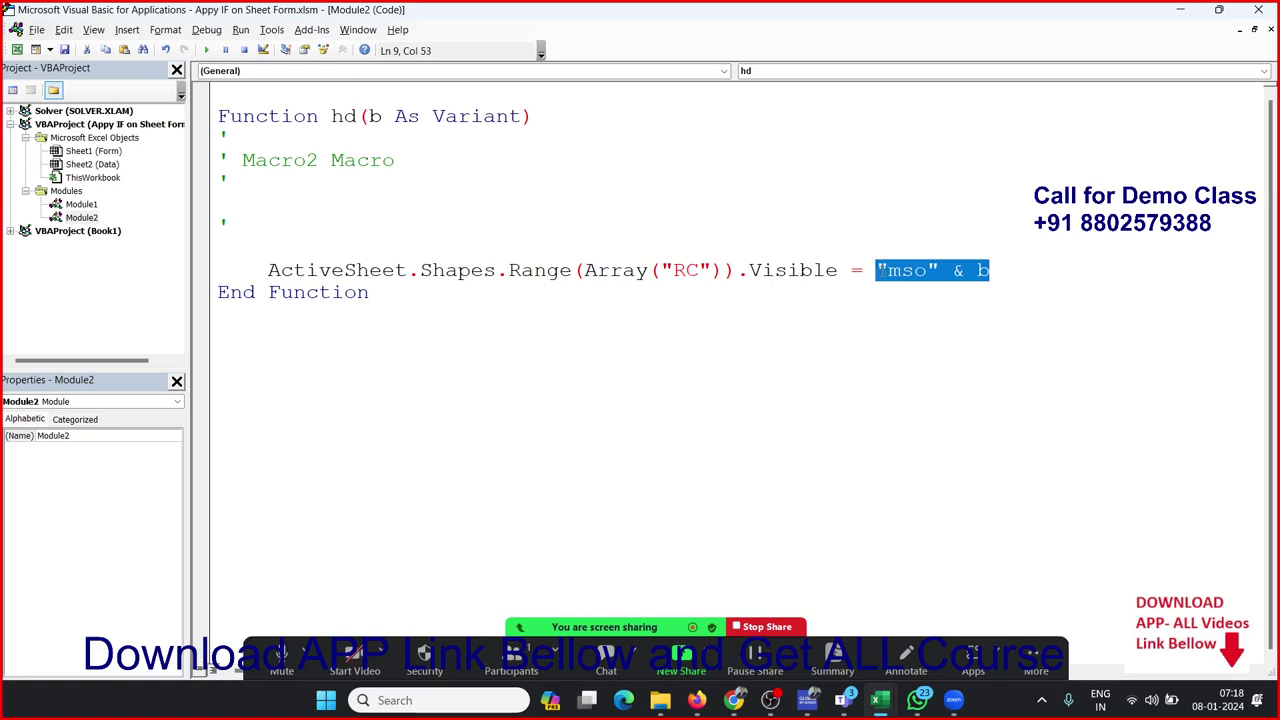
pyautogui.write('b')
pyautogui.press('Down')
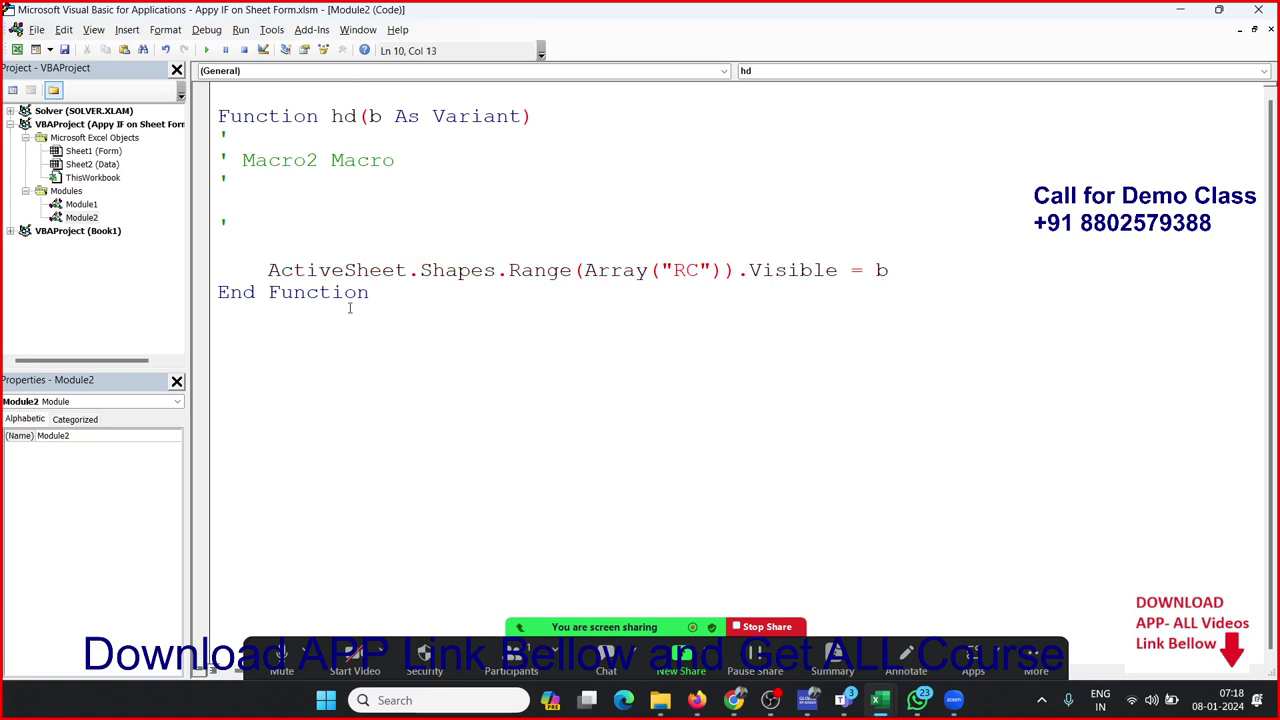
pyautogui.click(476, 233)
# Edit Module1's sh calls to hd(msoTrue) and hd(msoFalse).
pyautogui.hotkey('alt', 'F11')
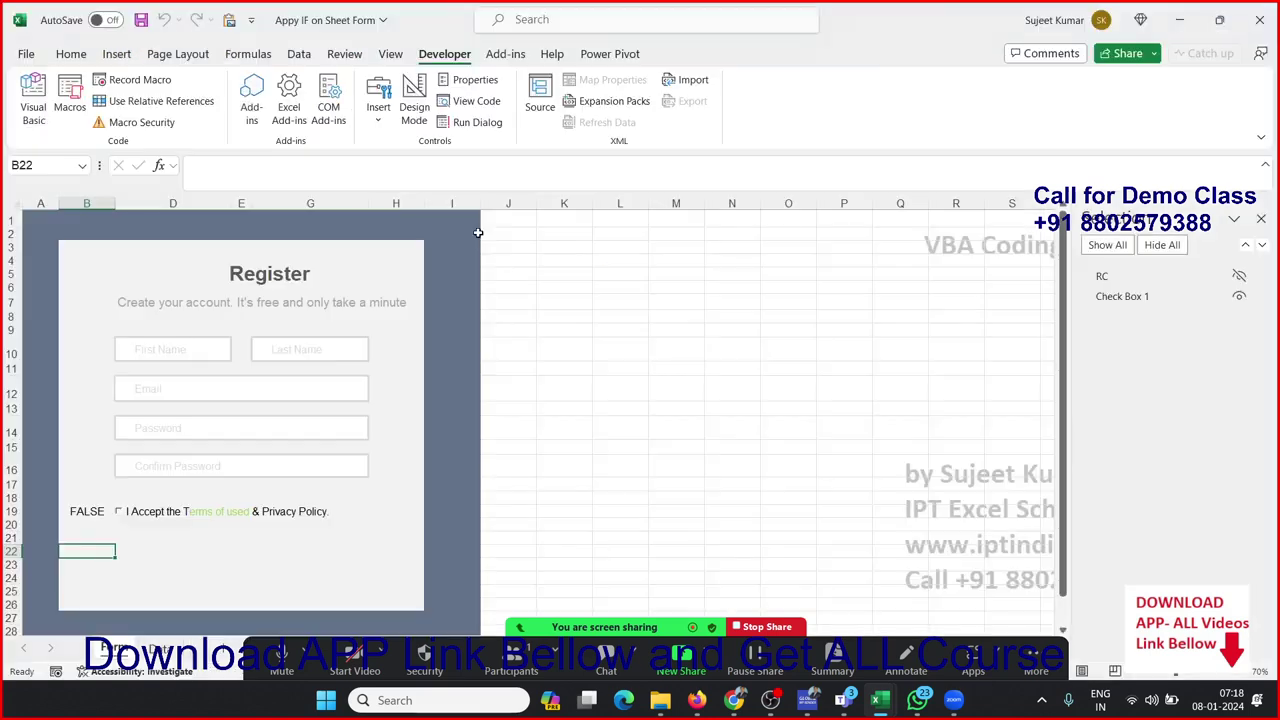
pyautogui.hotkey('alt', 'F11')
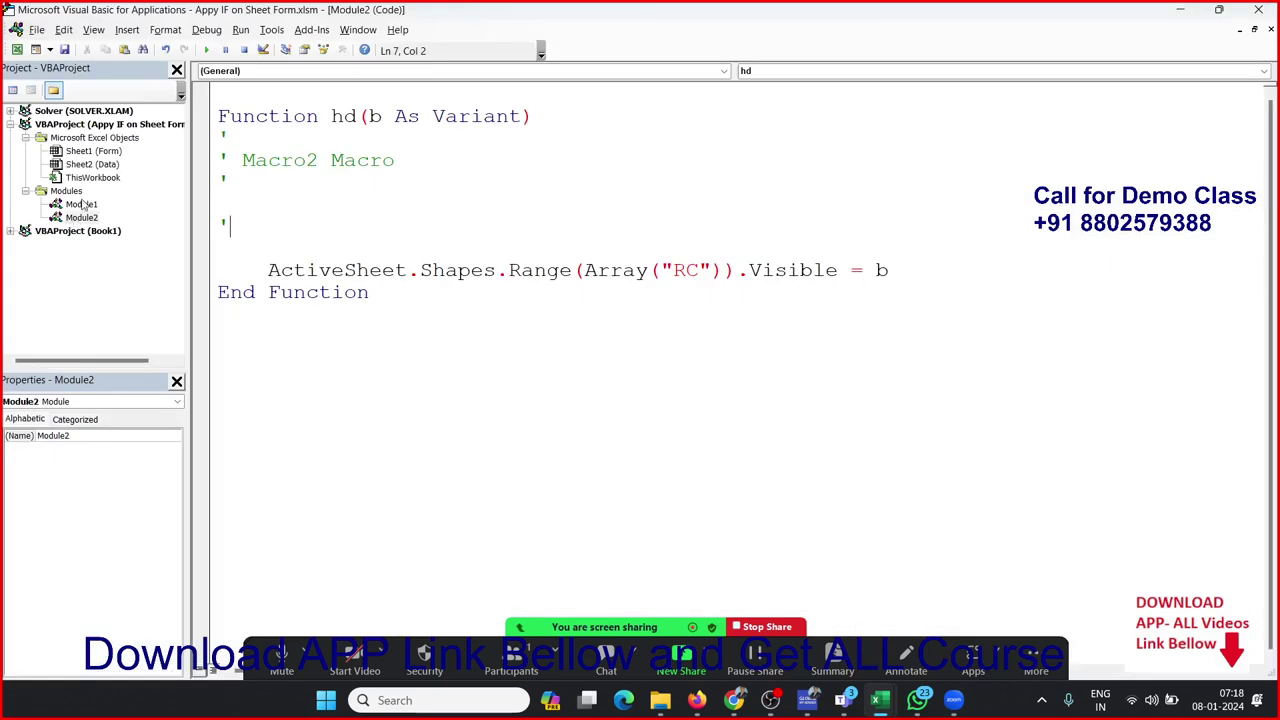
pyautogui.doubleClick(83, 204)
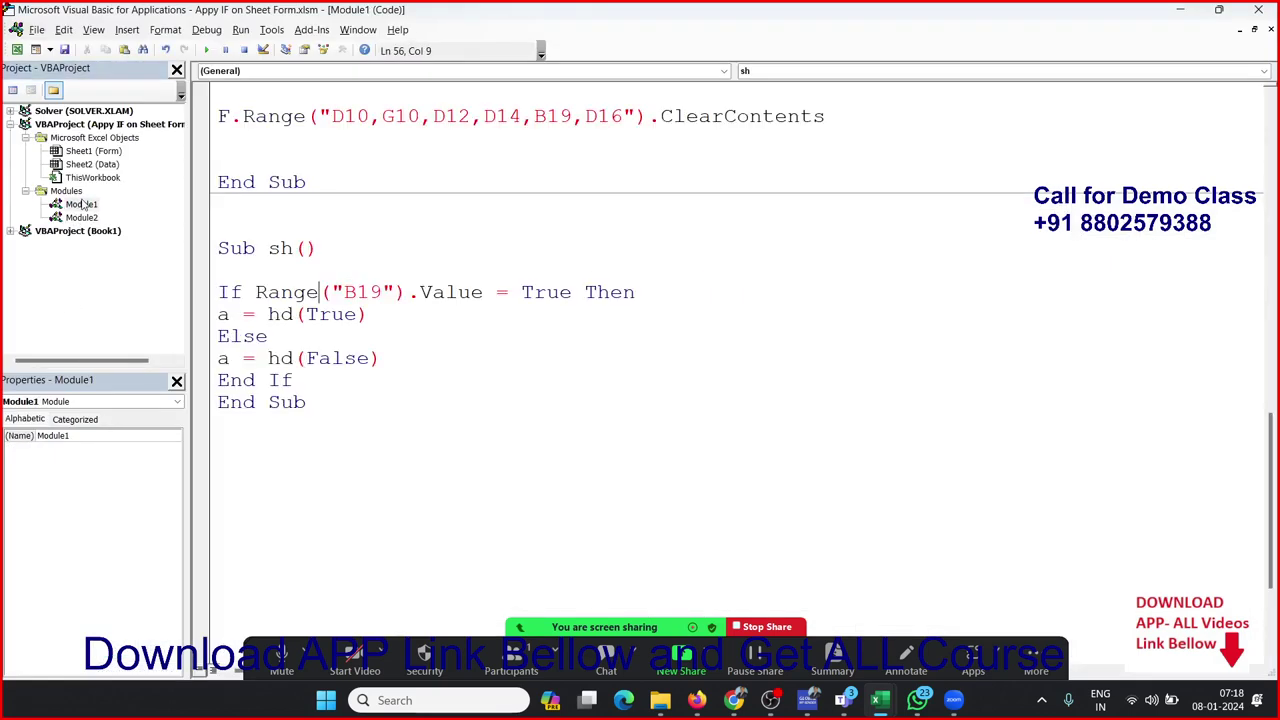
pyautogui.doubleClick(327, 316)
pyautogui.click(307, 316)
pyautogui.write('mso')
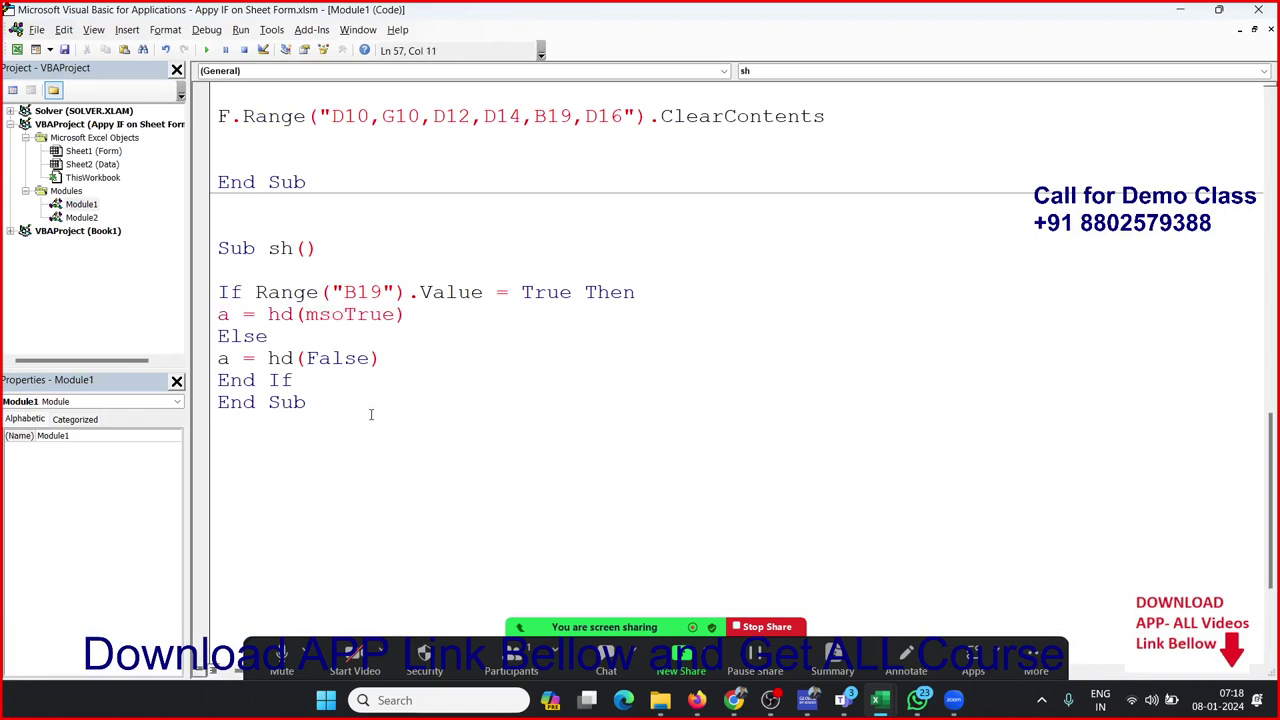
pyautogui.click(307, 358)
pyautogui.write('mso')
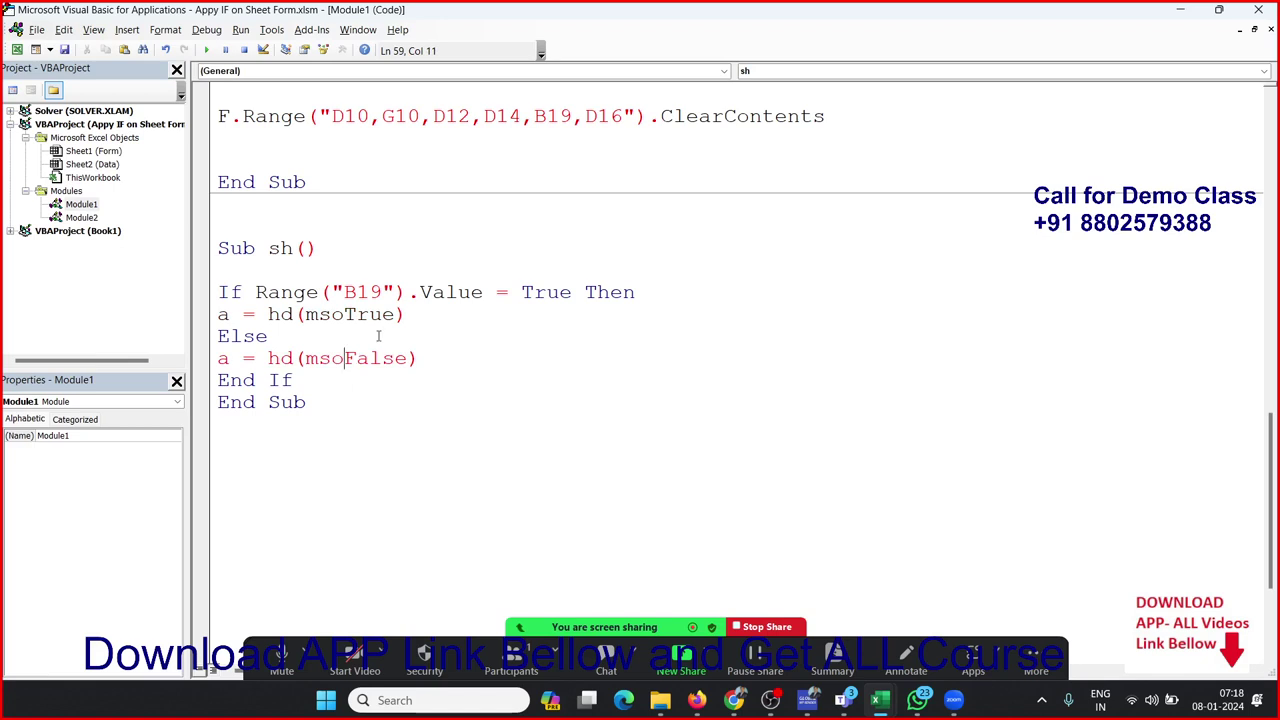
pyautogui.hotkey('alt', 'F11')
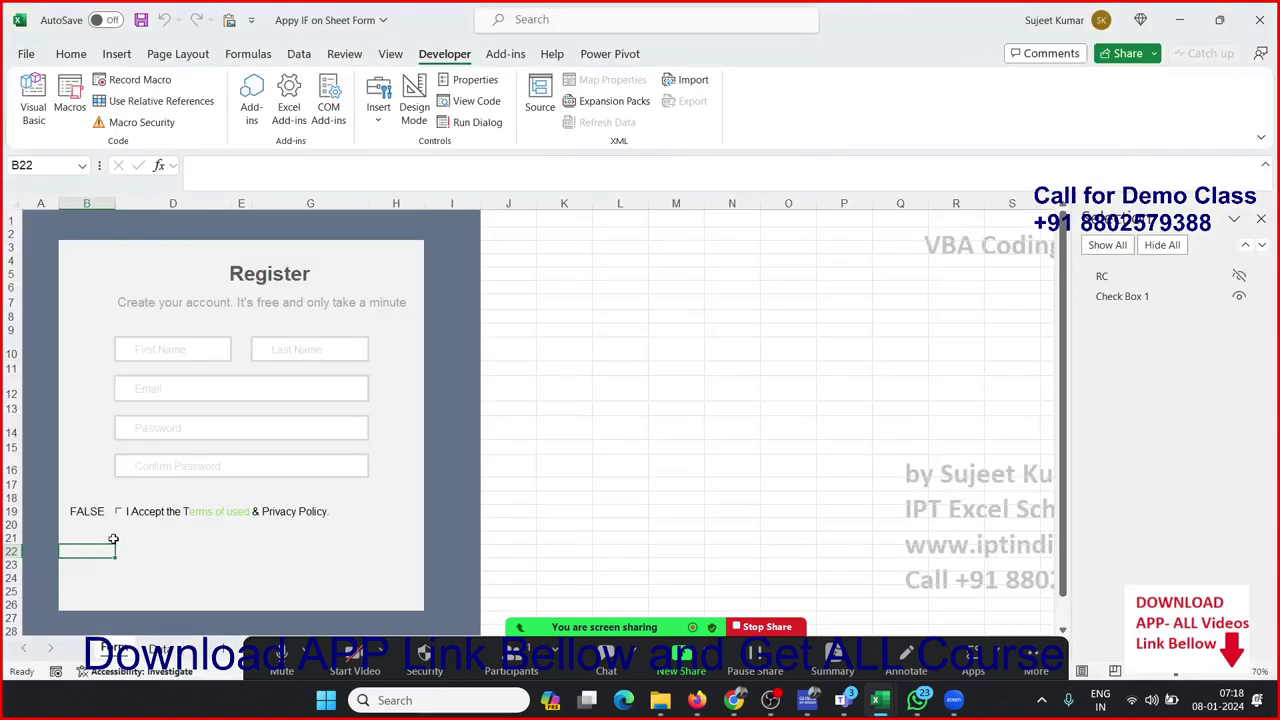
# Toggle the terms checkbox repeatedly, confirming Register Now shows when ticked and hides when cleared.
pyautogui.click(118, 512)
pyautogui.click(118, 512)
pyautogui.click(118, 512)
pyautogui.click(118, 512)
pyautogui.click(118, 512)
pyautogui.click(118, 512)
pyautogui.click(118, 512)
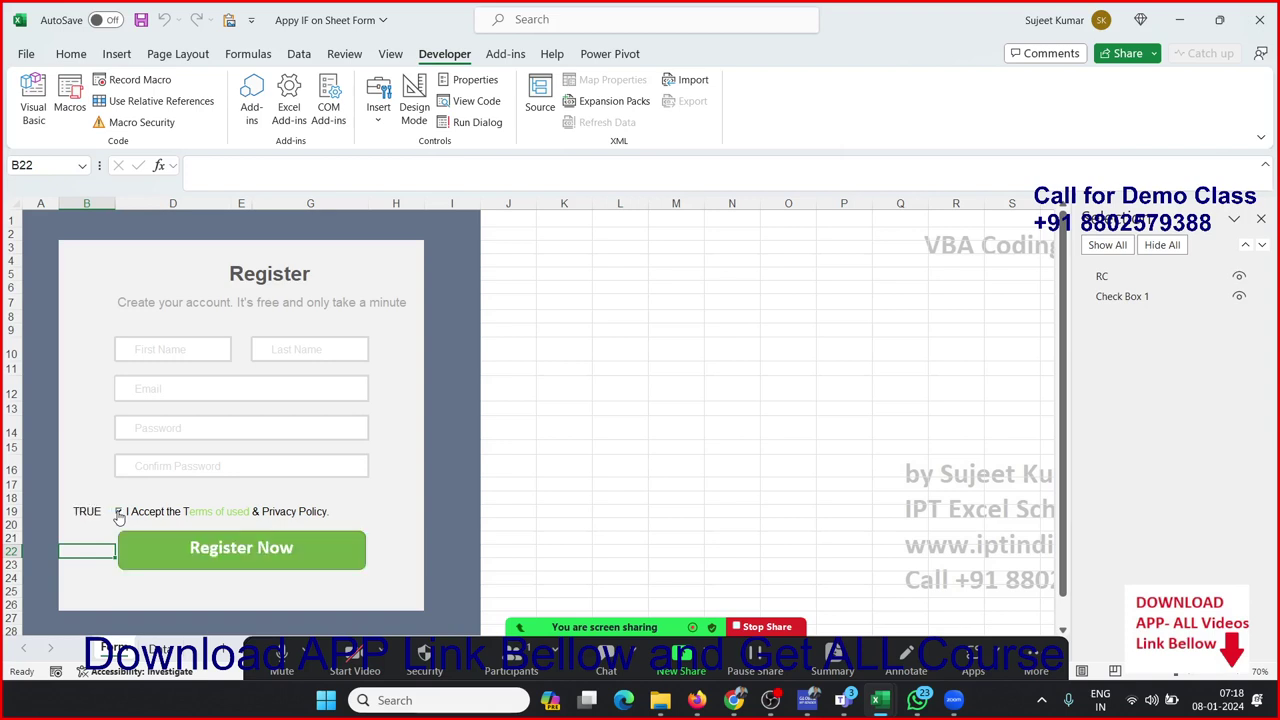
pyautogui.click(118, 512)
pyautogui.click(118, 512)
pyautogui.click(118, 512)
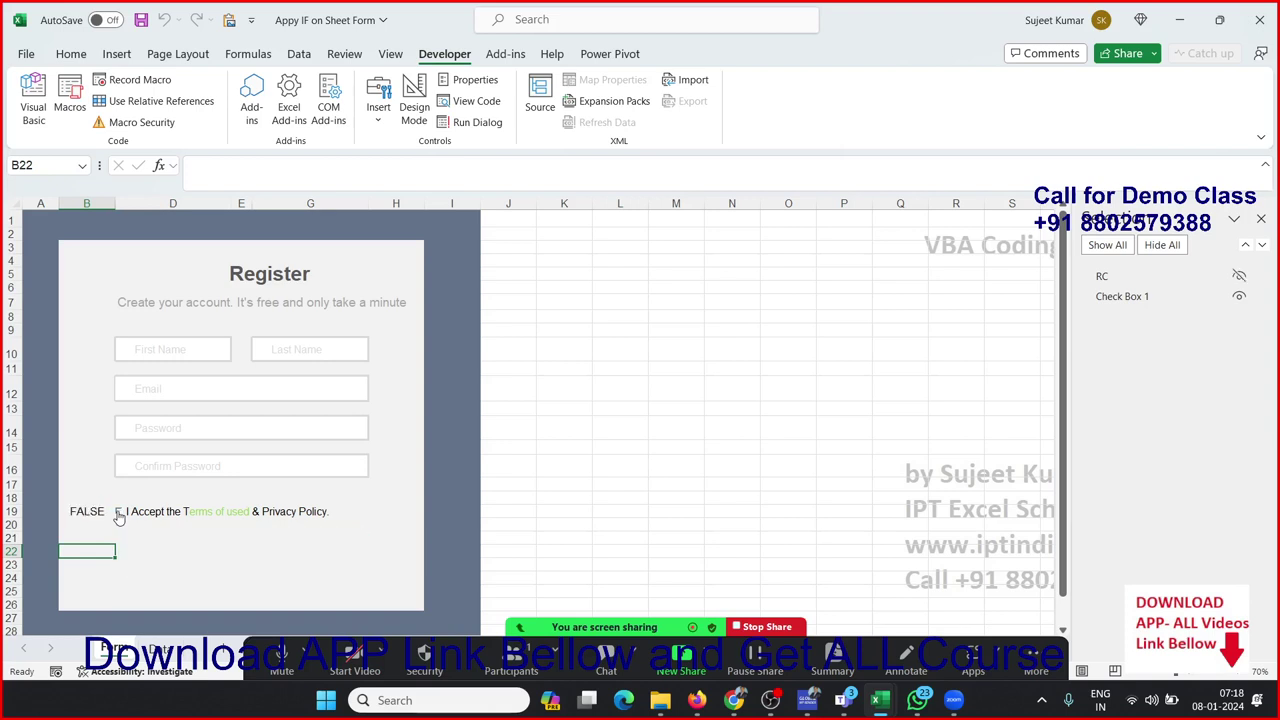
pyautogui.click(118, 512)
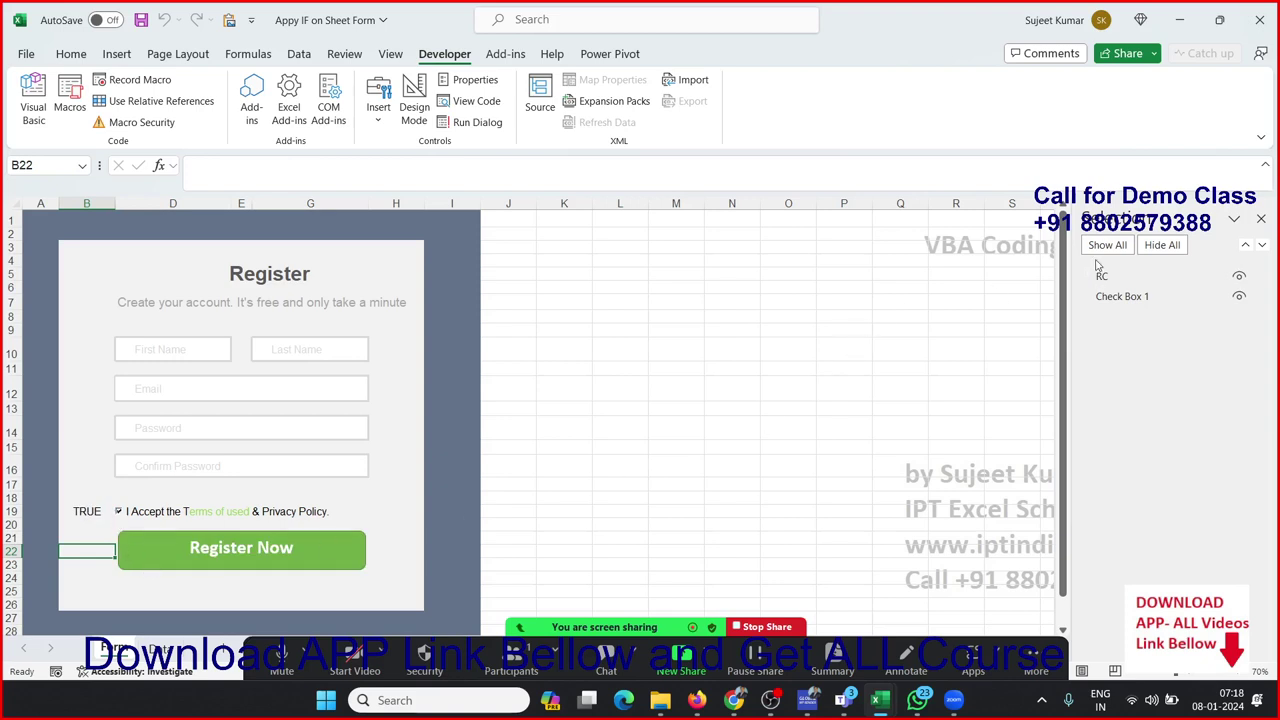
# Close the shapes list, dismiss the Register Now shape's context menu, and deselect it.
pyautogui.click(1260, 219)
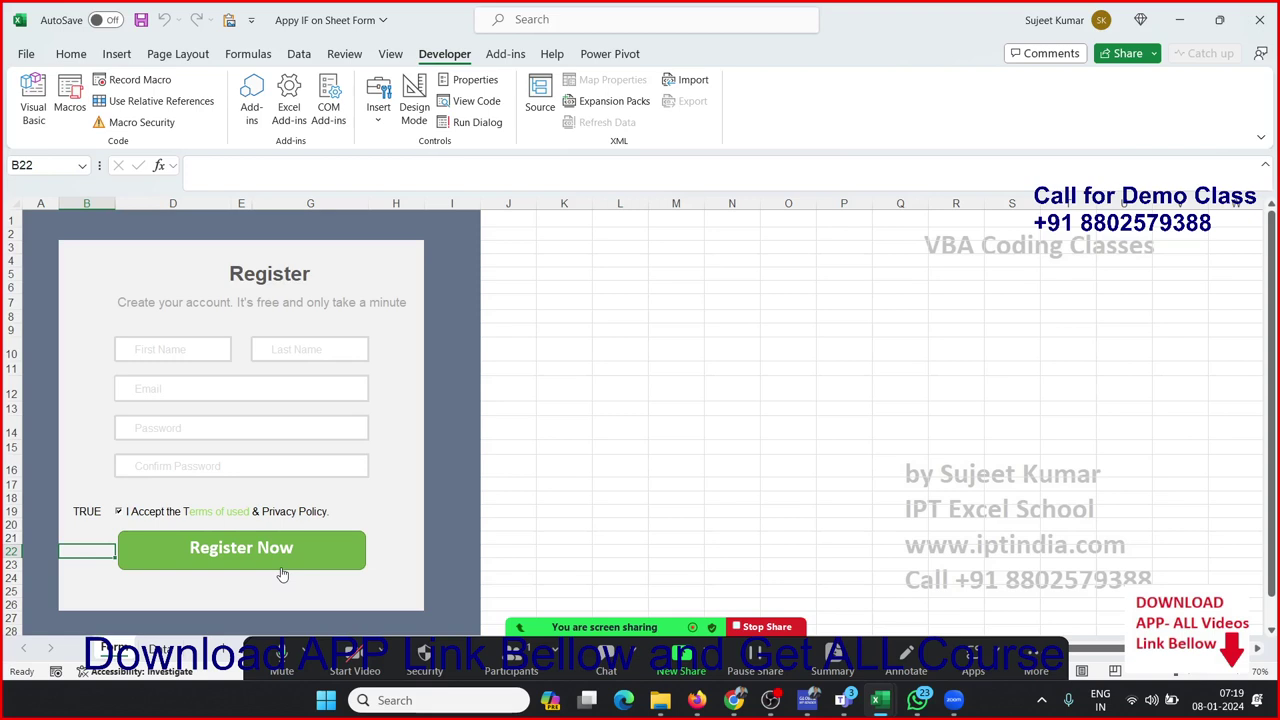
pyautogui.rightClick(282, 574)
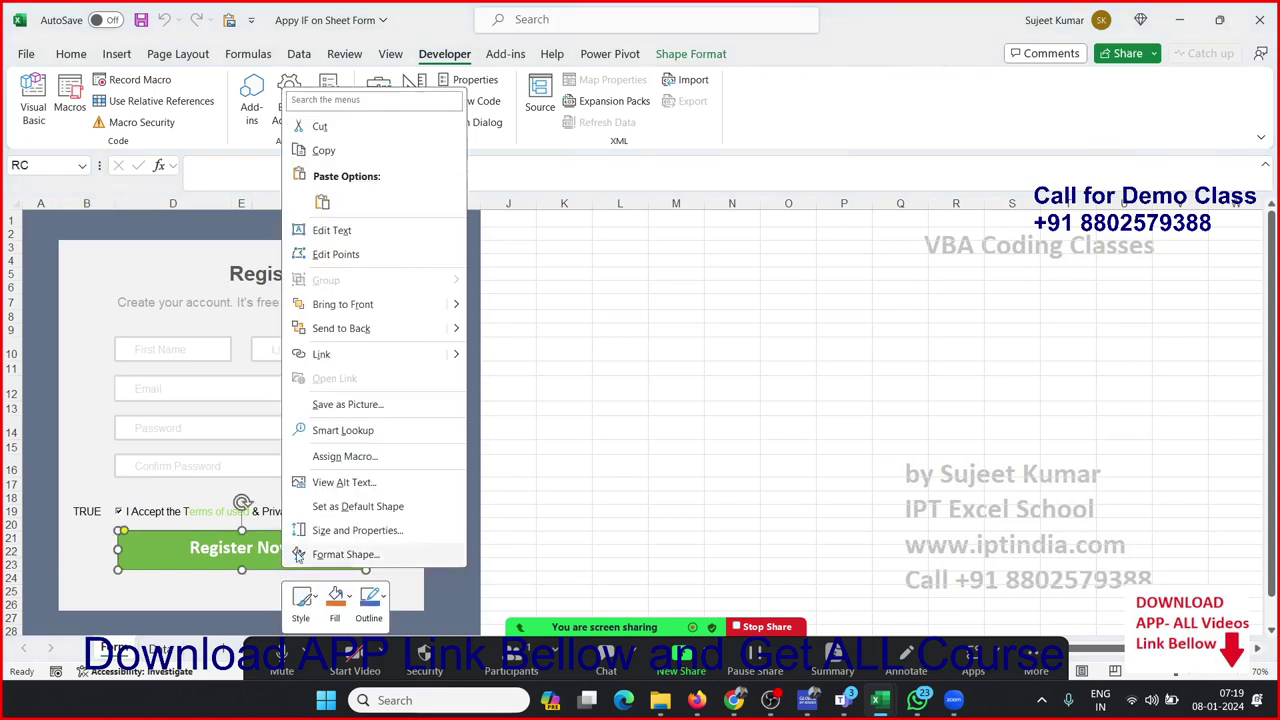
pyautogui.press('Escape')
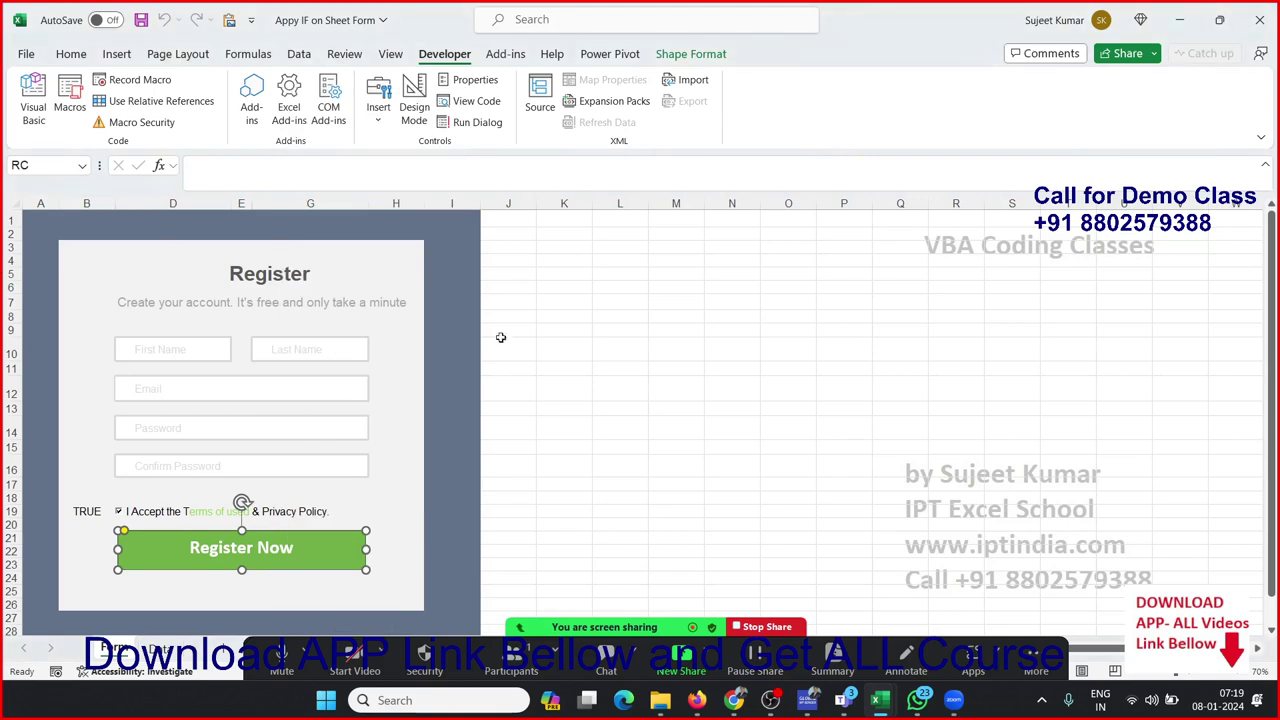
pyautogui.click(631, 372)
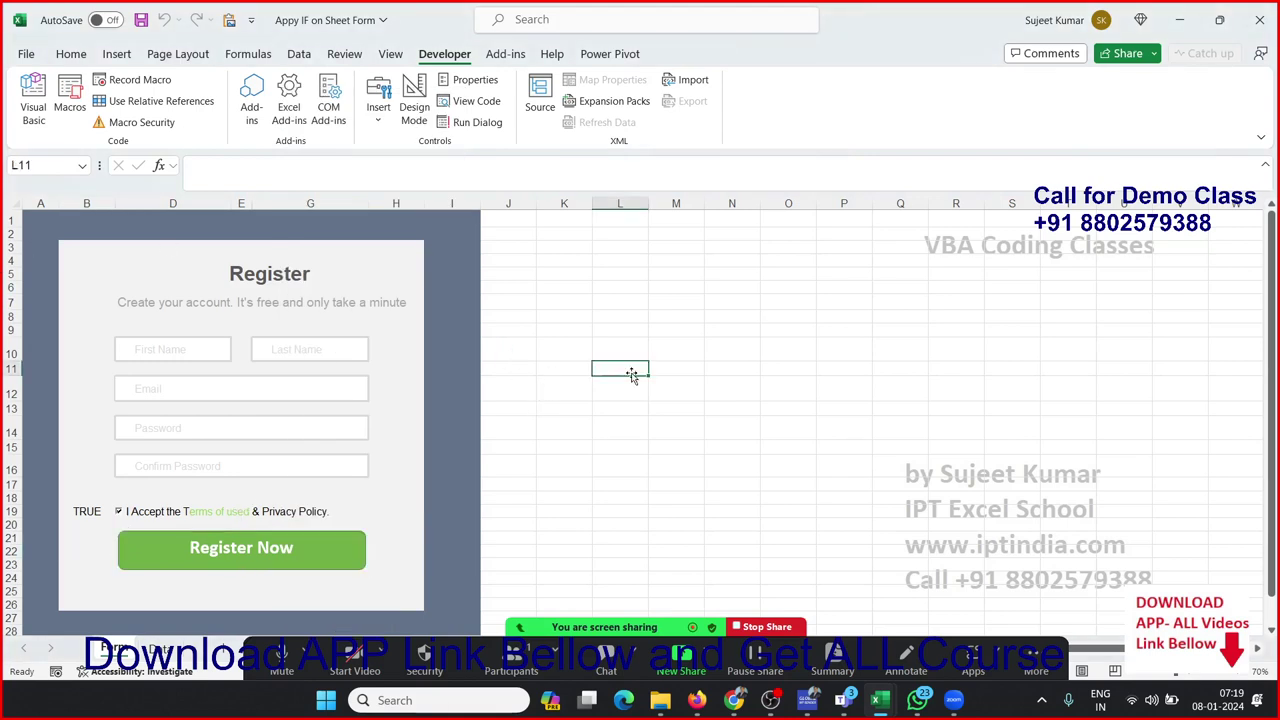
# Delete the leftover recorded comment lines and the extra blank line from the hd function in Module2.
pyautogui.hotkey('alt', 'F11')
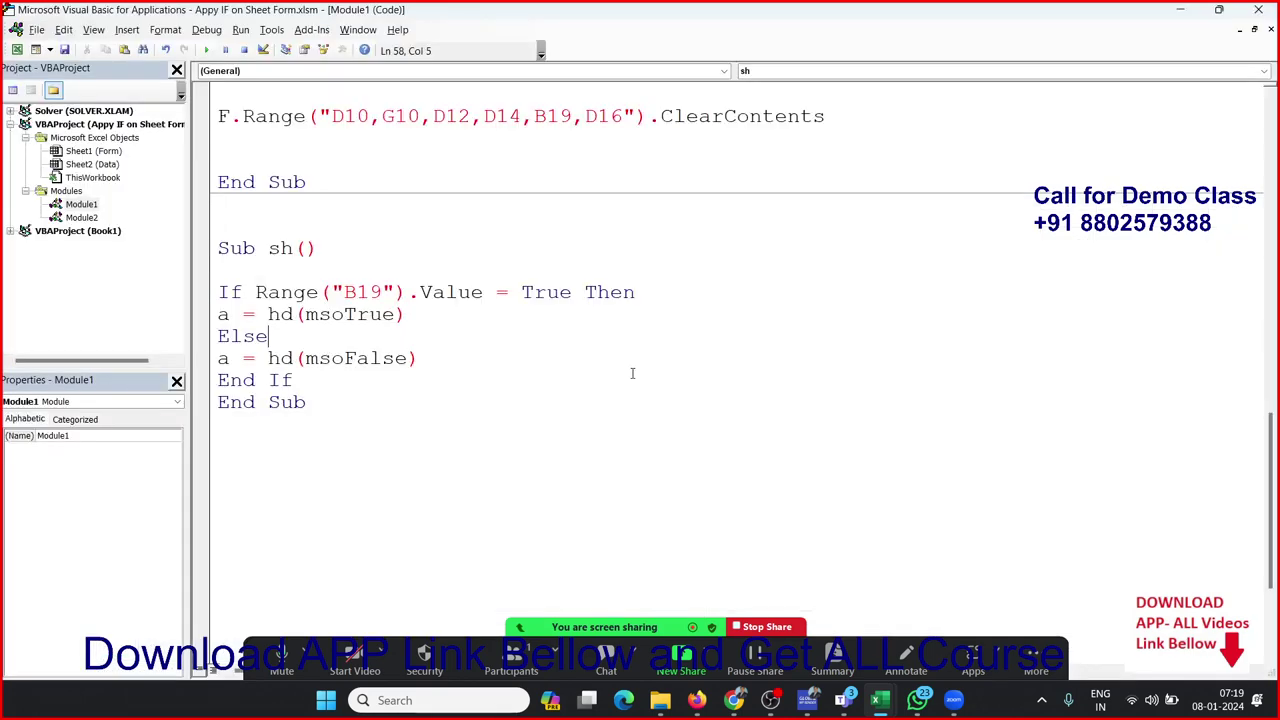
pyautogui.click(294, 266)
pyautogui.doubleClick(82, 217)
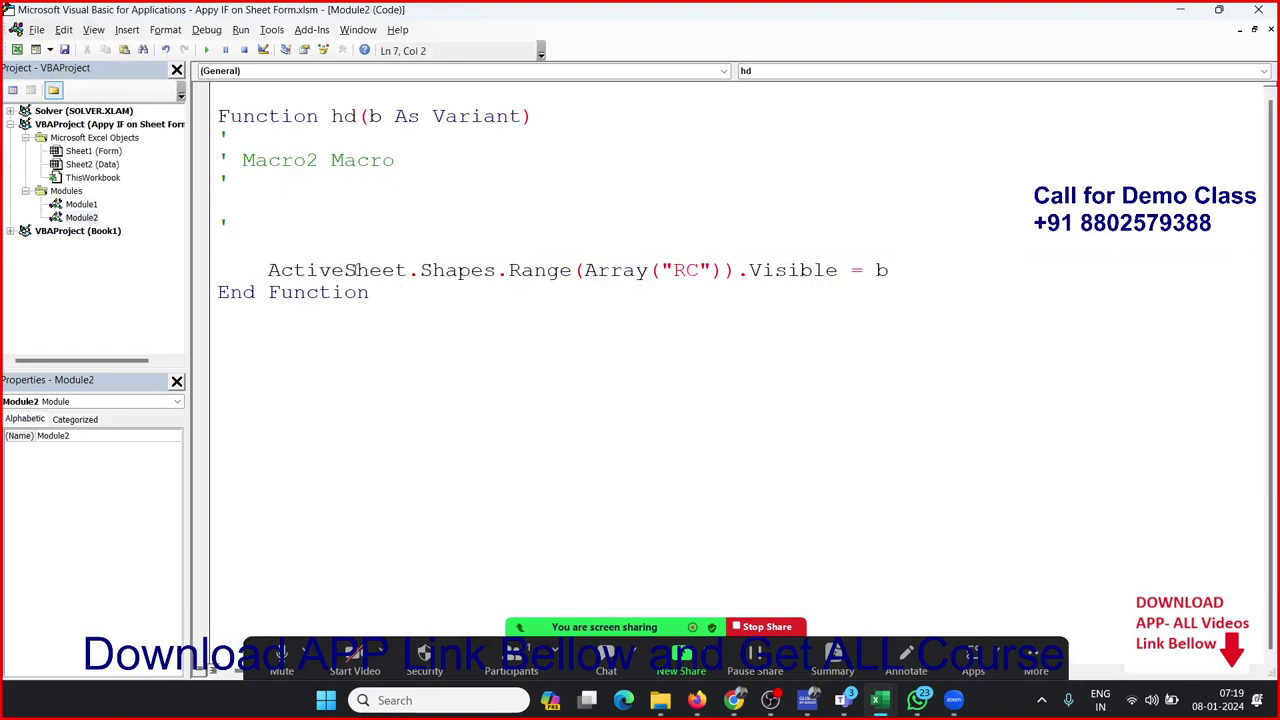
pyautogui.click(392, 288)
pyautogui.moveTo(392, 288); pyautogui.dragTo(197, 118)
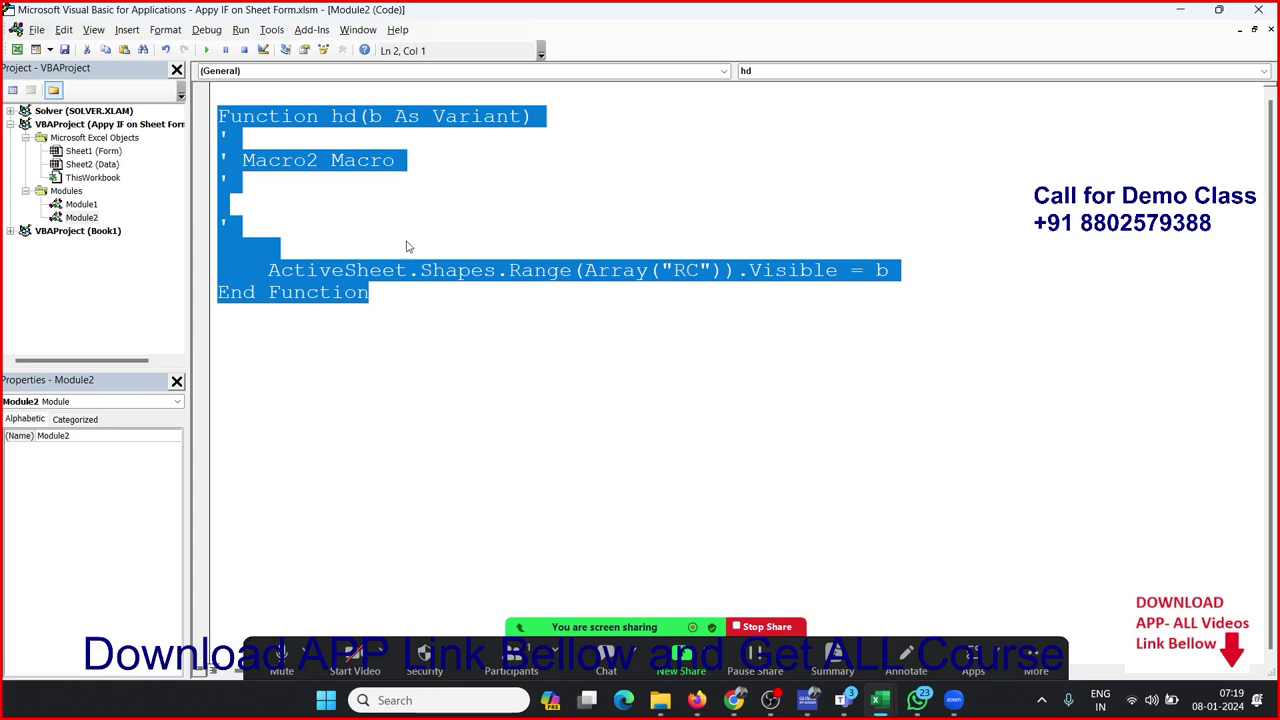
pyautogui.moveTo(247, 232)
pyautogui.mouseDown()
pyautogui.moveTo(207, 175)
pyautogui.moveTo(235, 131)
pyautogui.mouseUp()
pyautogui.press('Delete')
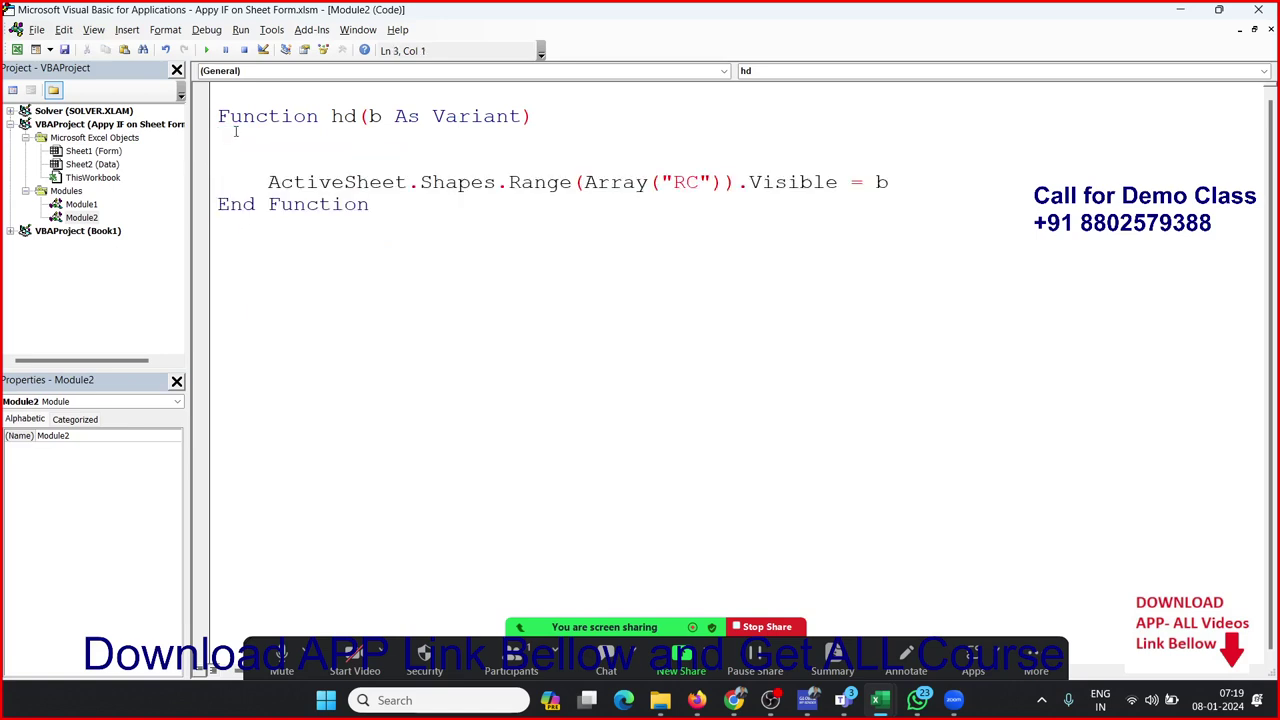
pyautogui.press('Delete')
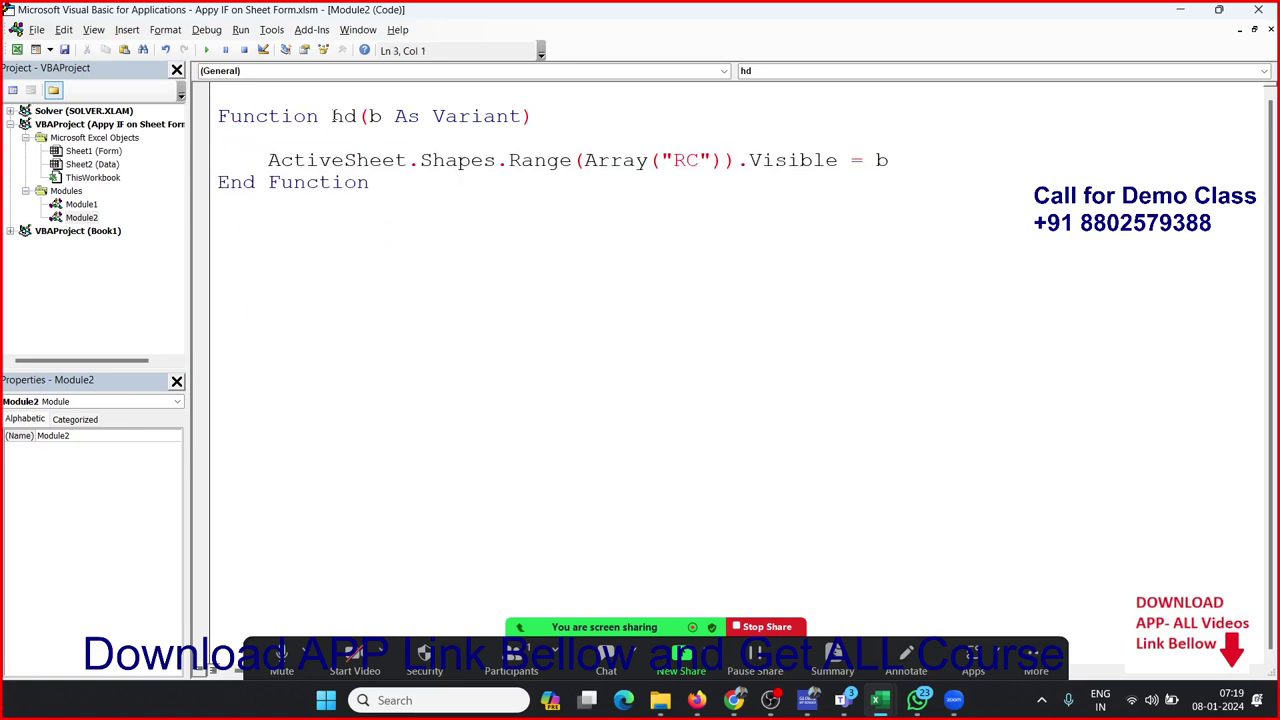
# Review hd's Variant parameter b and the line that sets the shape's visibility.
pyautogui.click(433, 116)
pyautogui.doubleClick(436, 116)
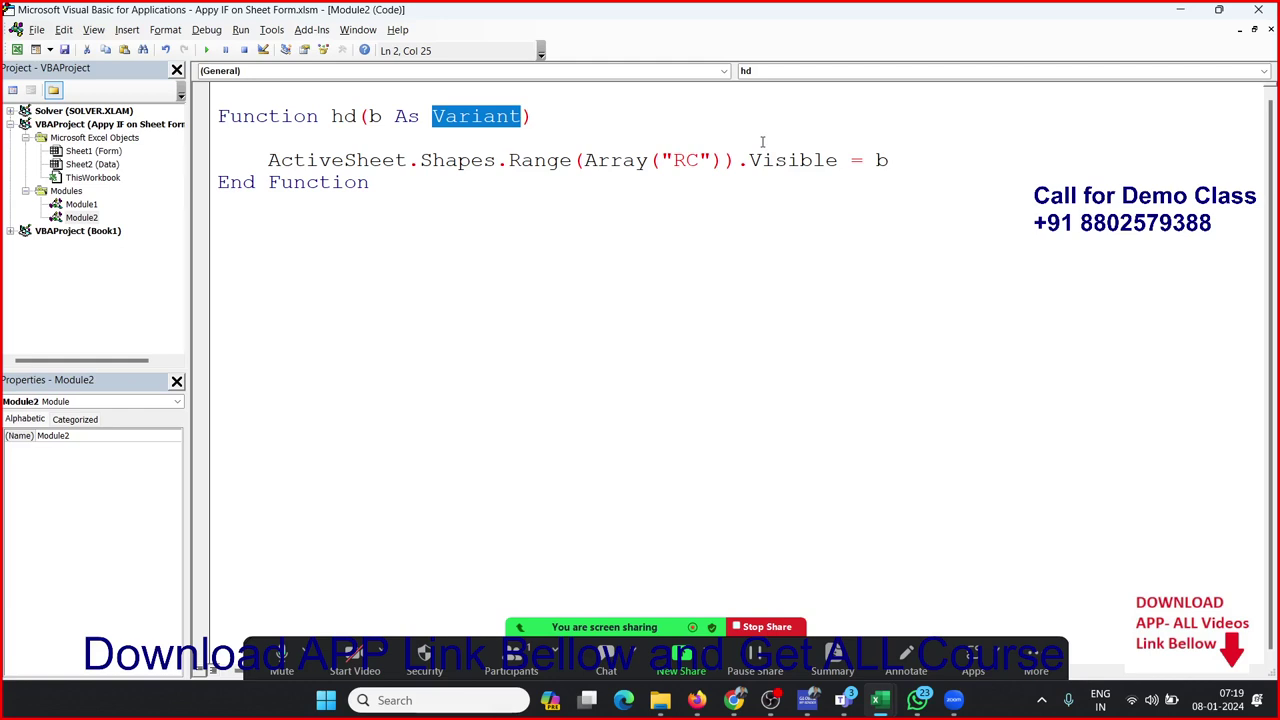
pyautogui.click(920, 164)
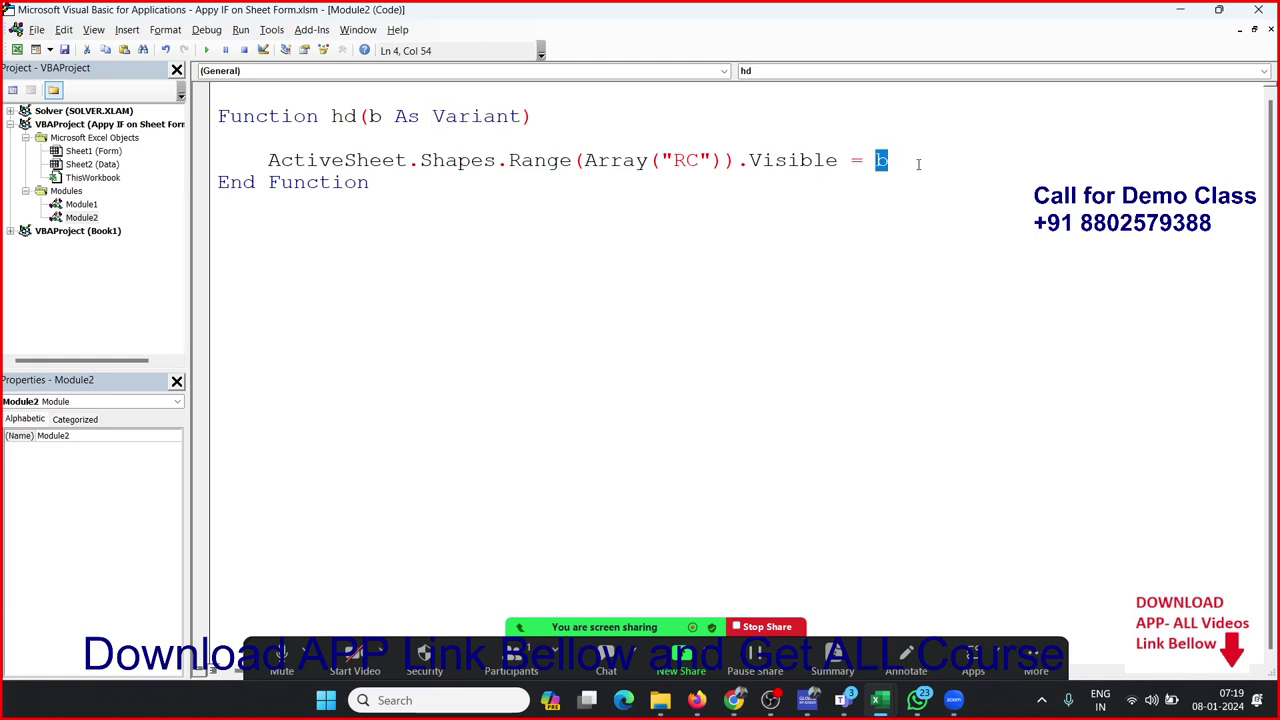
pyautogui.moveTo(918, 163); pyautogui.dragTo(220, 160)
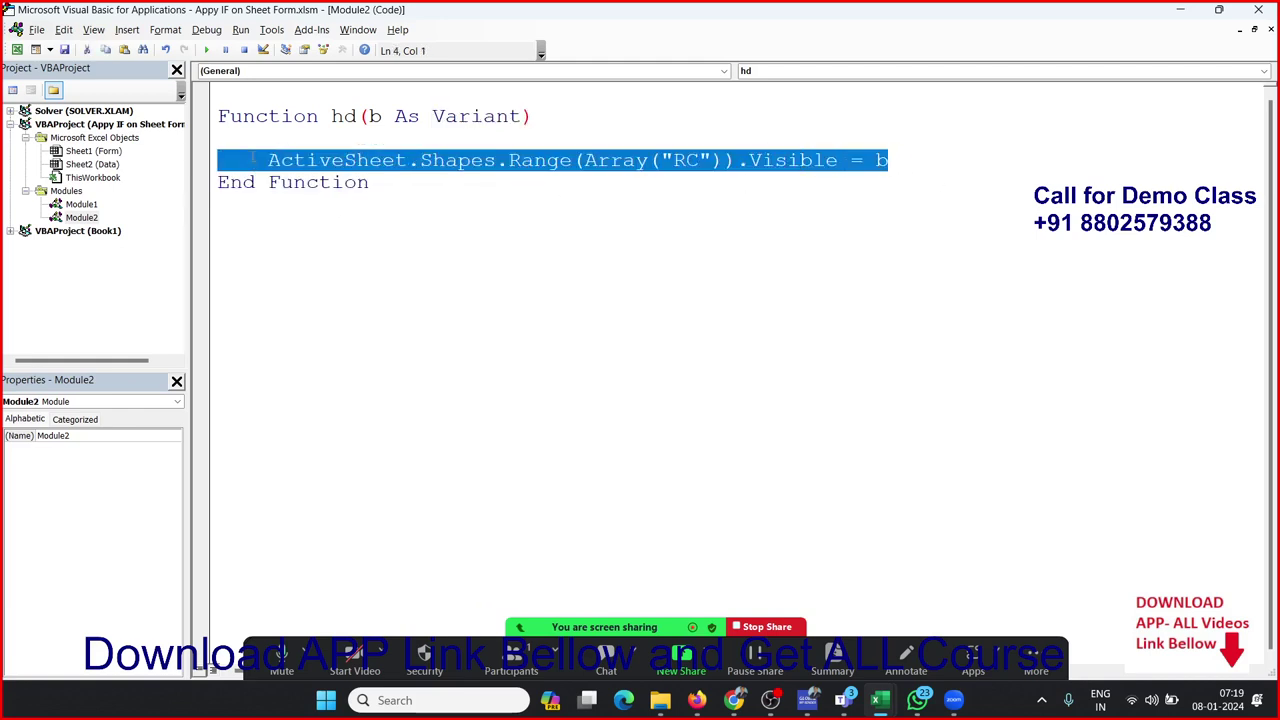
pyautogui.doubleClick(268, 116)
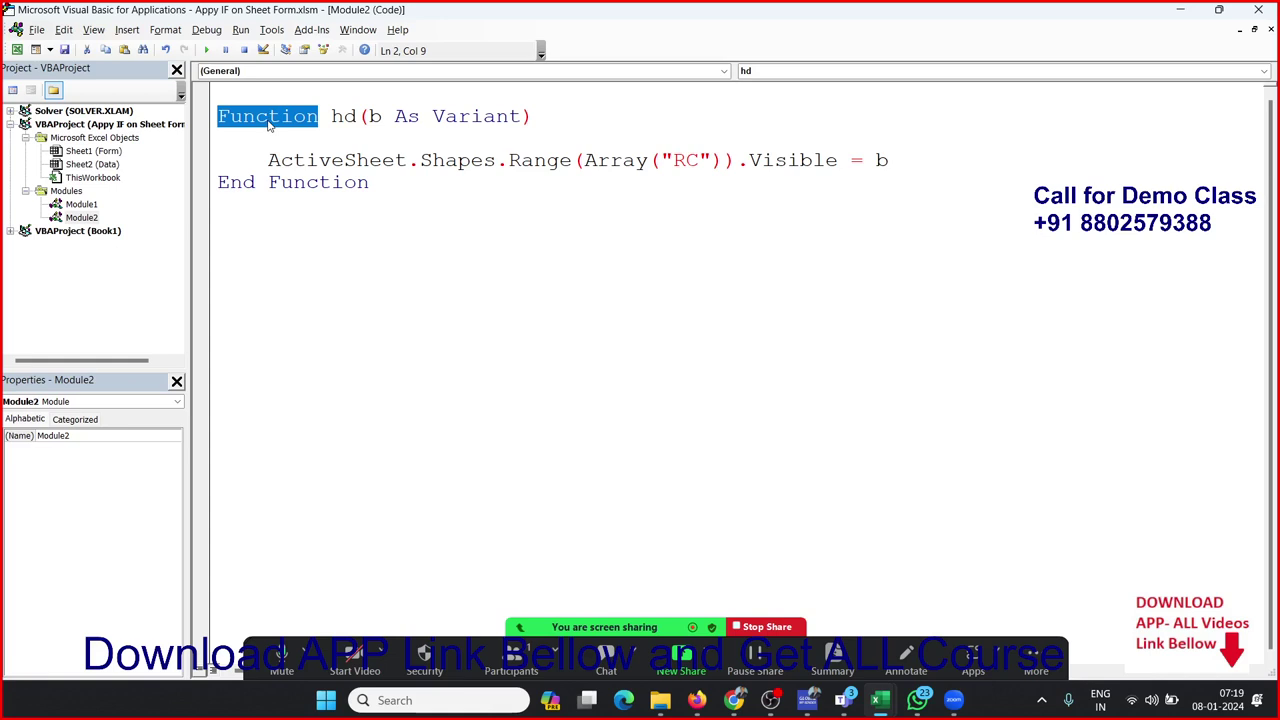
pyautogui.click(379, 117)
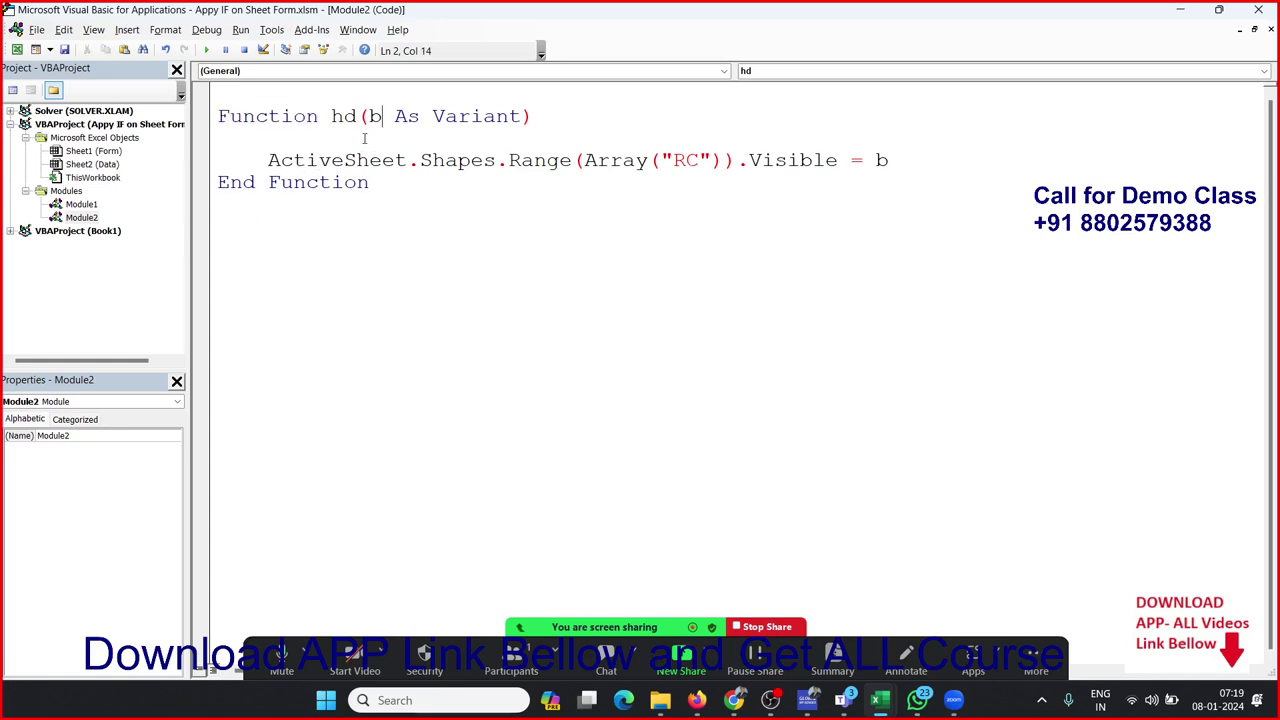
pyautogui.doubleClick(374, 117)
pyautogui.moveTo(890, 160); pyautogui.dragTo(198, 170)
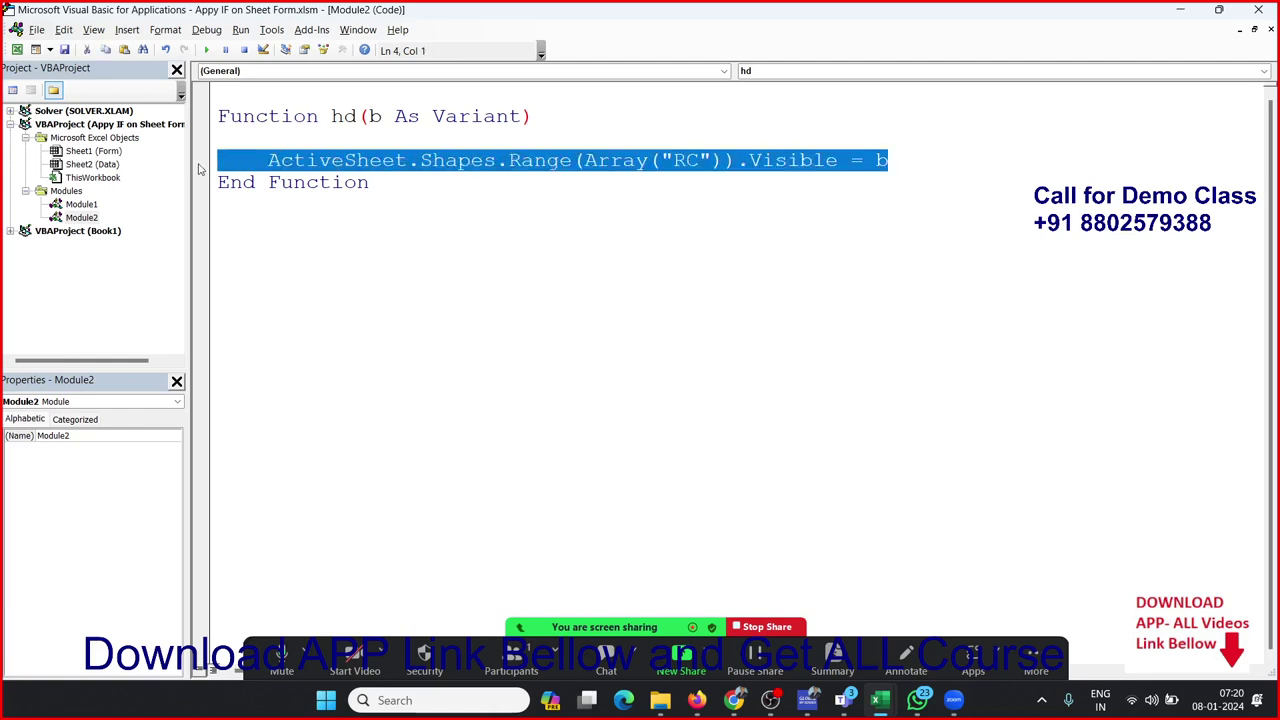
# Review Module1's sh macro, which calls hd(msoTrue) in the If branch and hd(msoFalse) otherwise.
pyautogui.doubleClick(92, 204)
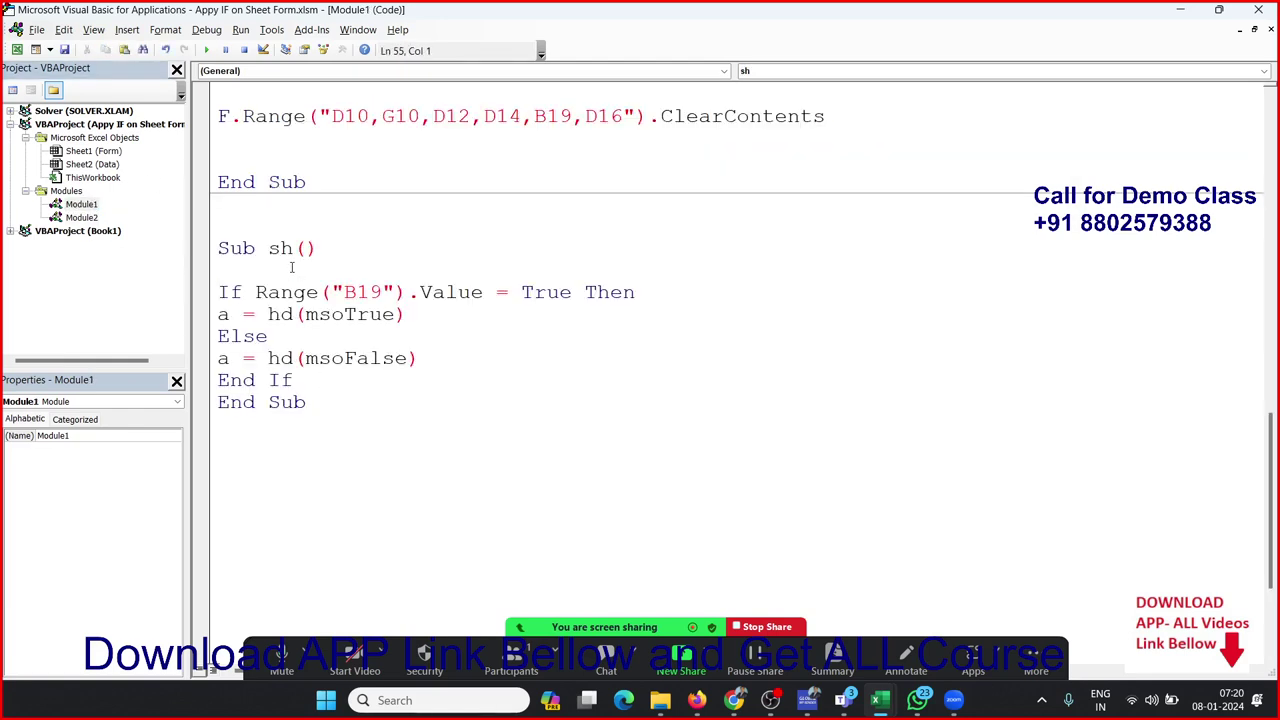
pyautogui.doubleClick(280, 248)
pyautogui.click(268, 292)
pyautogui.doubleClick(223, 314)
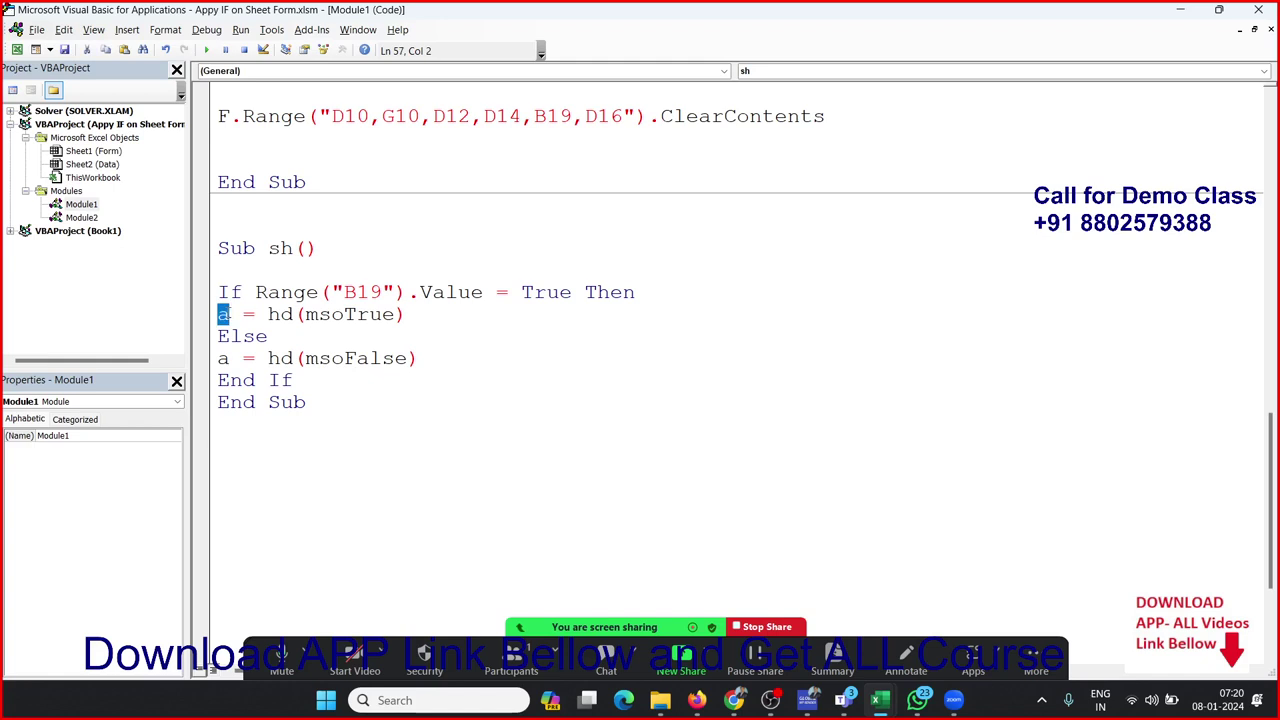
pyautogui.doubleClick(278, 314)
pyautogui.doubleClick(312, 314)
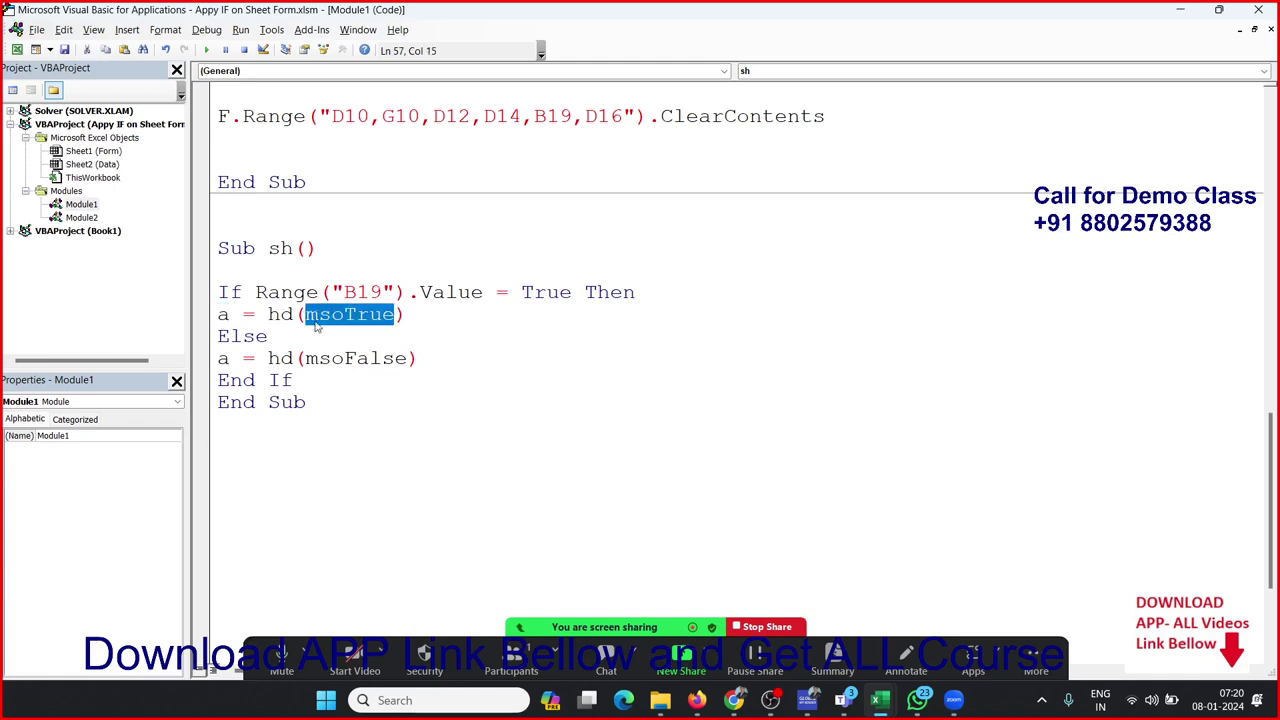
pyautogui.click(294, 358)
pyautogui.doubleClick(348, 358)
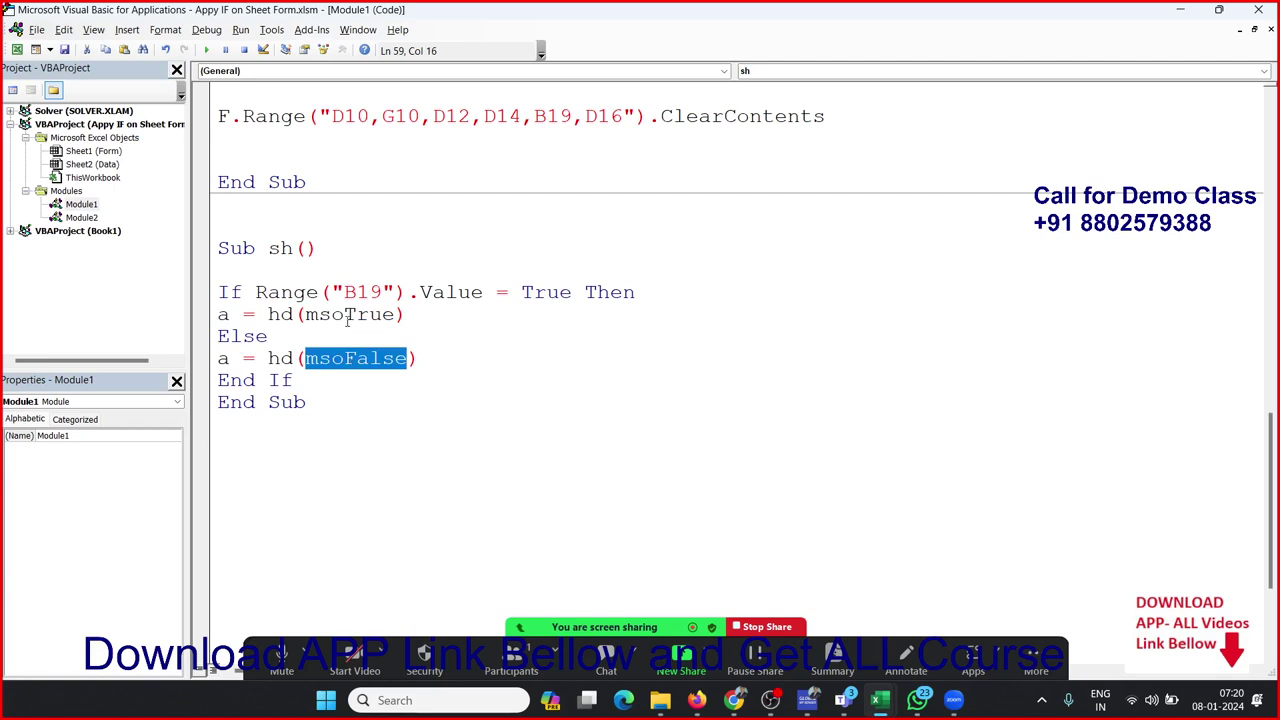
pyautogui.doubleClick(280, 314)
pyautogui.doubleClick(310, 314)
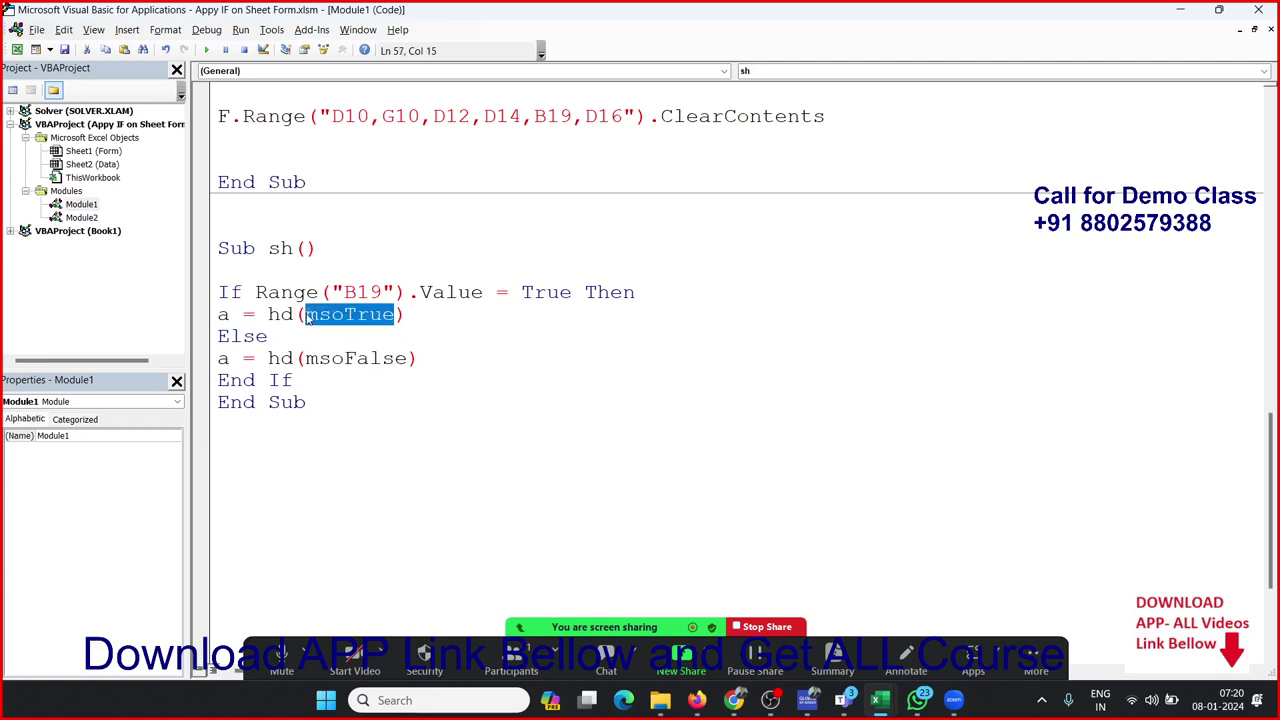
# Compare hd's Visible = b assignment with the sh macro, then return to the Excel form.
pyautogui.doubleClick(96, 218)
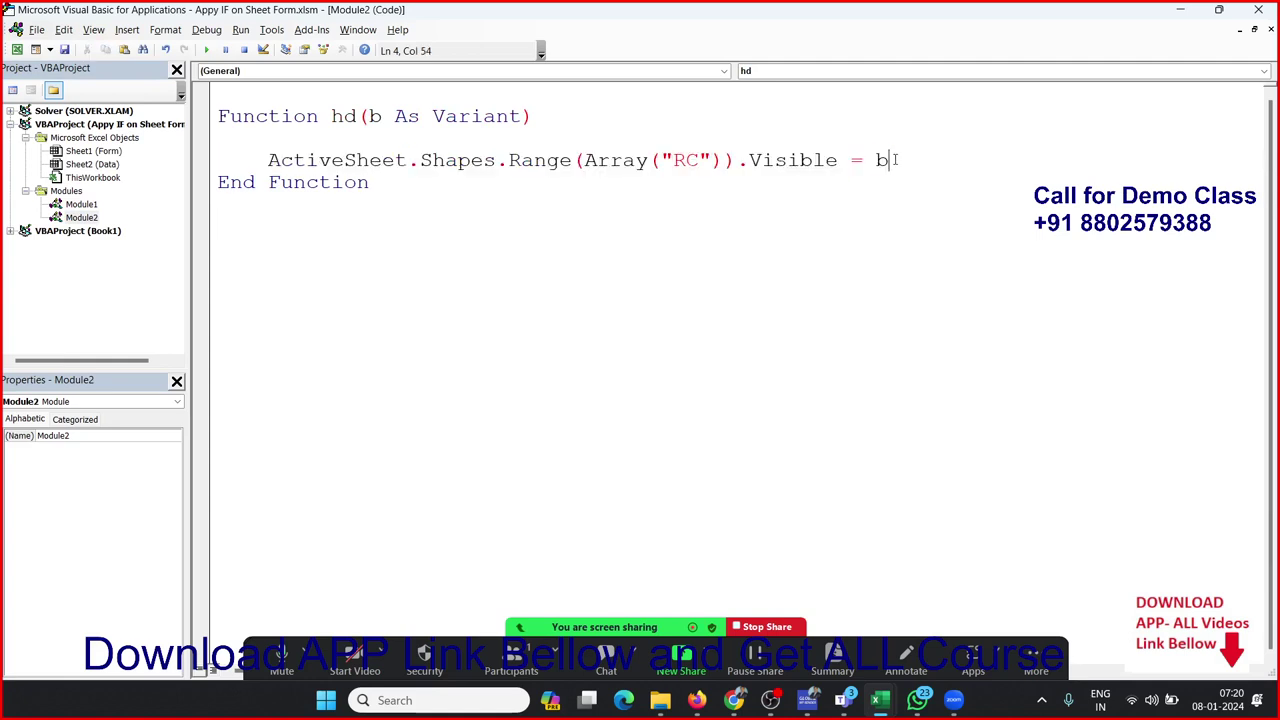
pyautogui.doubleClick(881, 161)
pyautogui.doubleClick(81, 204)
pyautogui.click(551, 407)
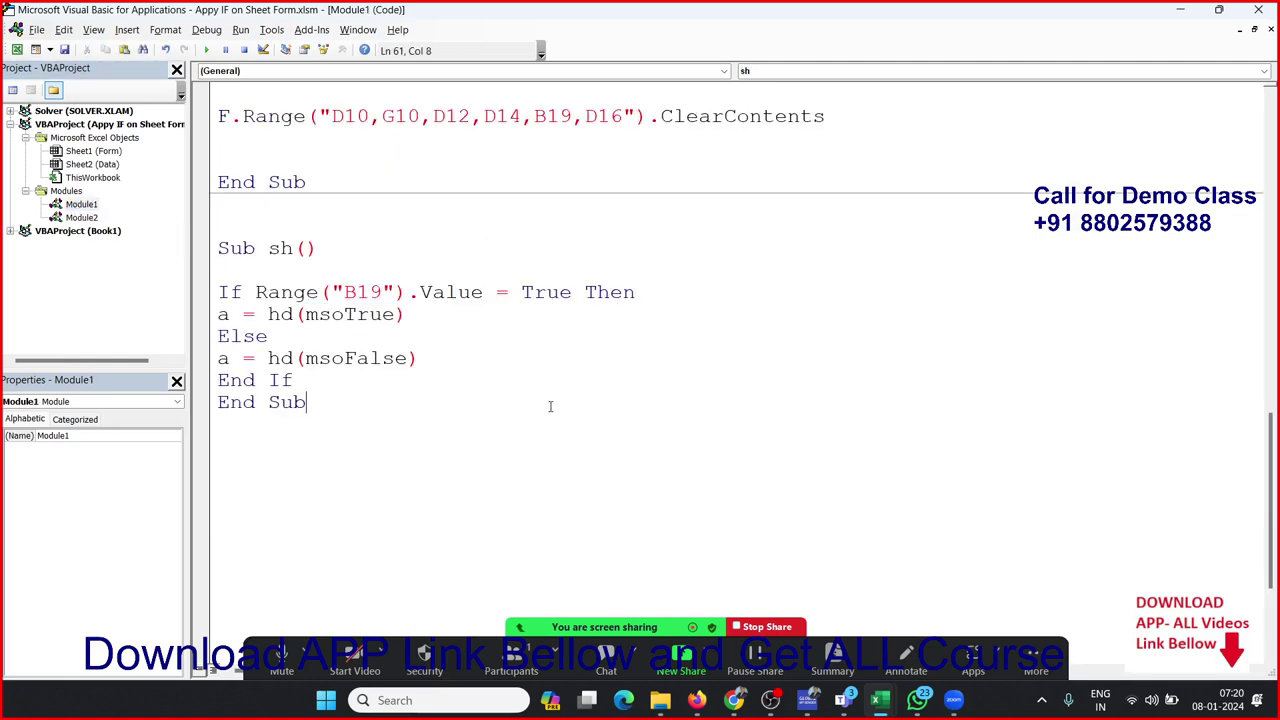
pyautogui.hotkey('alt', 'F11')
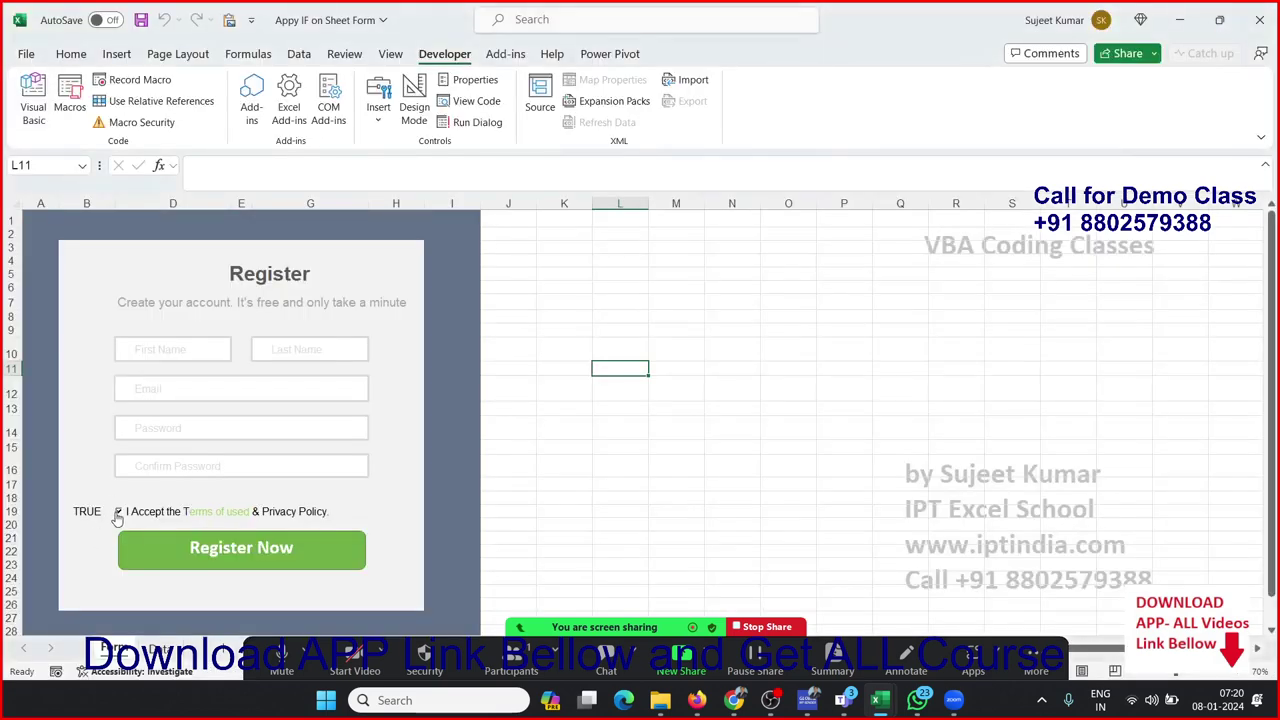
# Untick and re-tick the terms checkbox to confirm Register Now hides and reappears, then return to VBA.
pyautogui.click(118, 512)
pyautogui.click(218, 555)
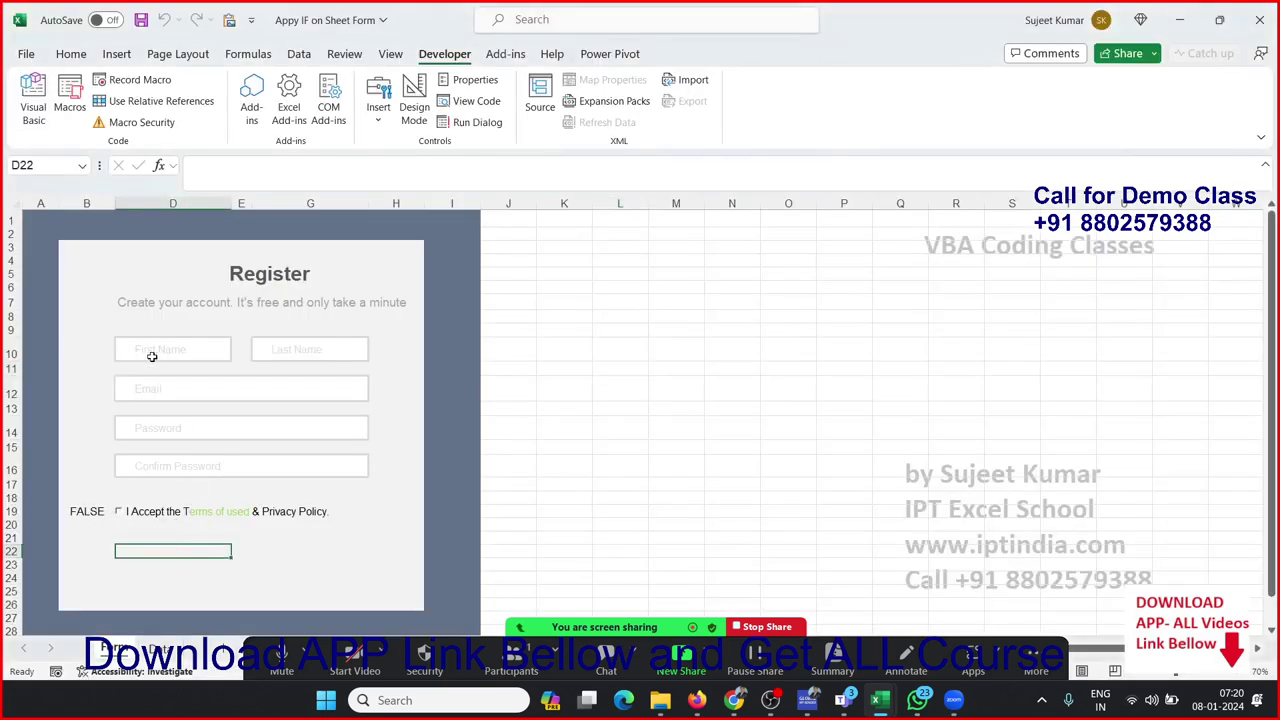
pyautogui.click(118, 512)
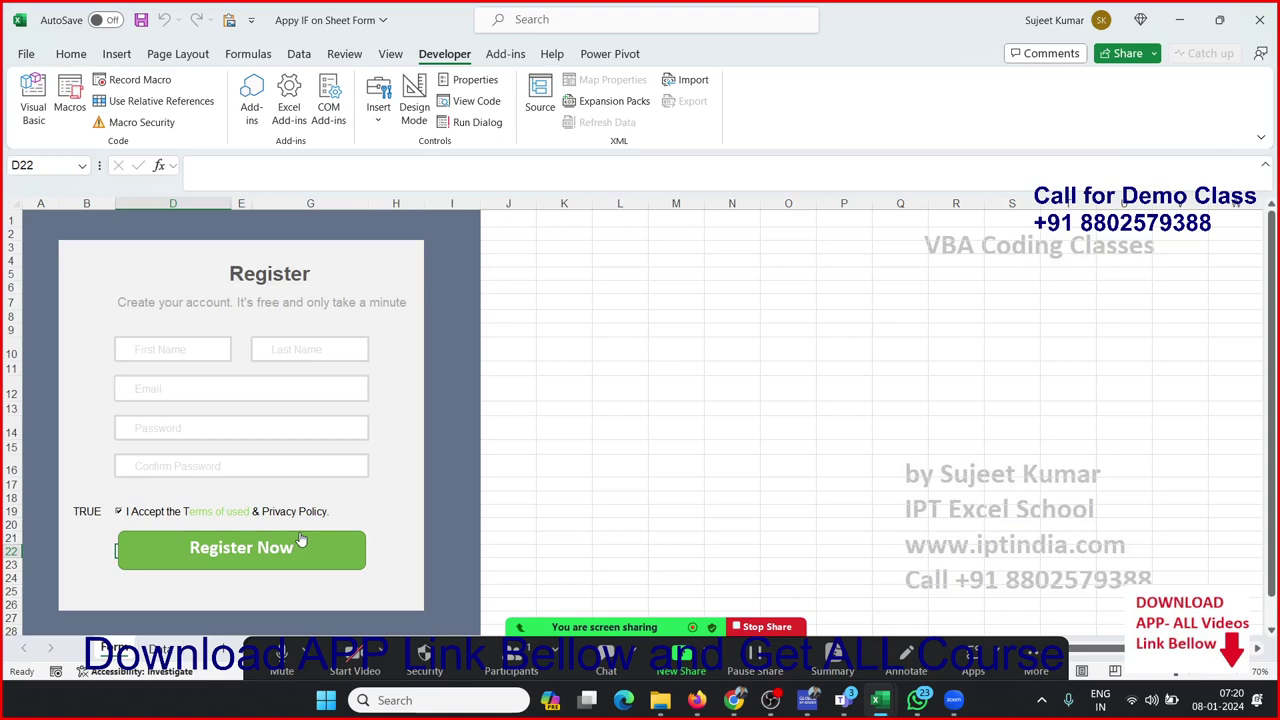
pyautogui.hotkey('alt', 'F11')
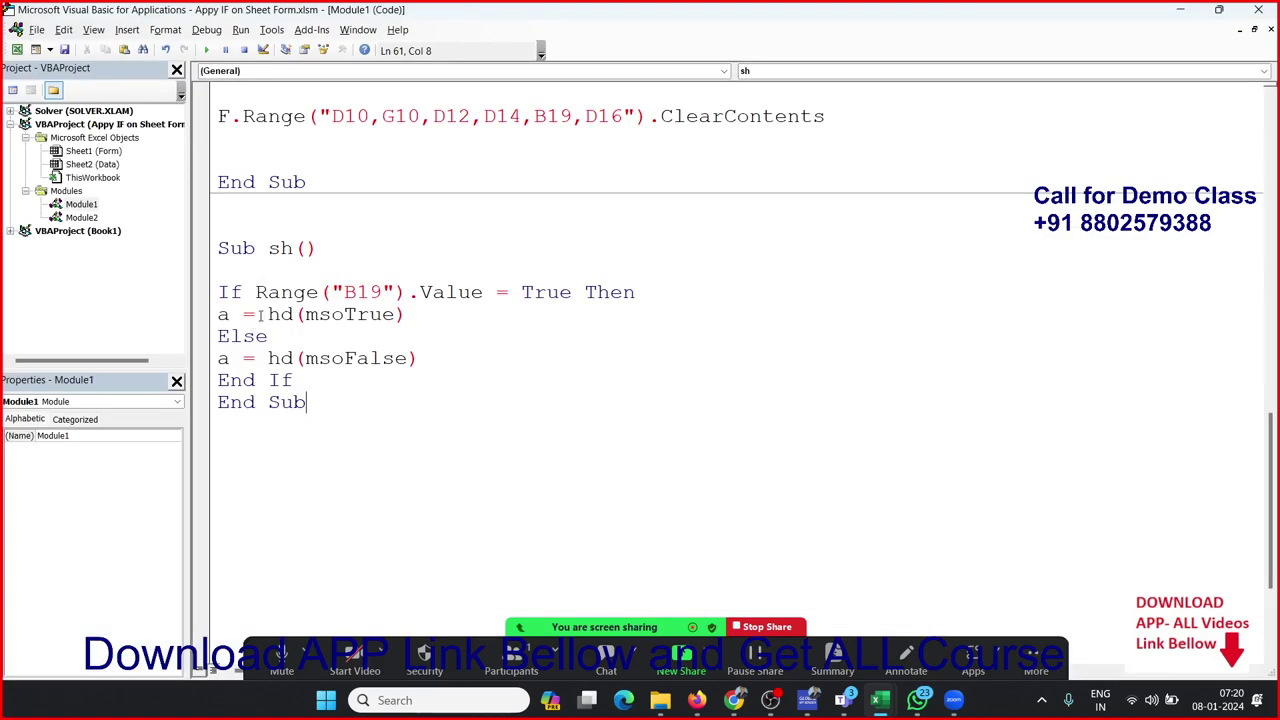
# Declare Function ss(a As Long) on the empty line below the sh macro.
pyautogui.moveTo(268, 314); pyautogui.dragTo(405, 315)
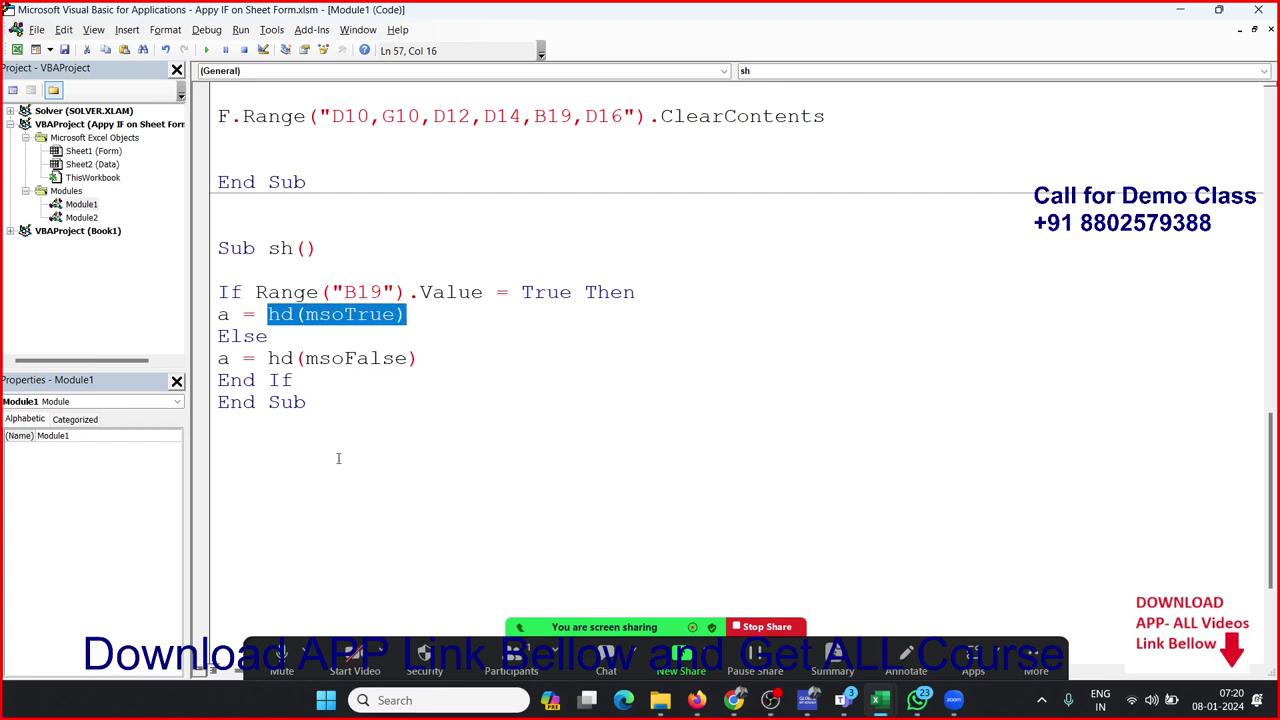
pyautogui.scroll(-1, 338, 471)
pyautogui.scroll(1, 331, 446)
pyautogui.scroll(-1, 332, 445)
pyautogui.click(240, 405)
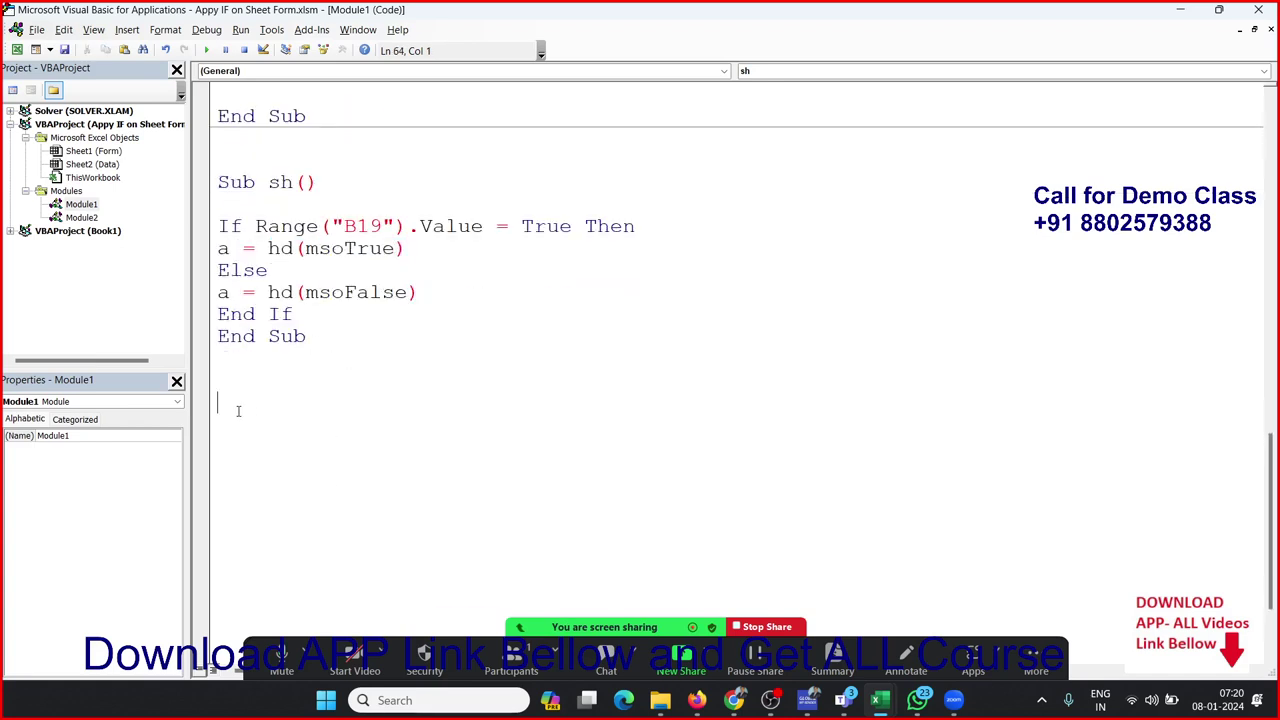
pyautogui.write('func')
pyautogui.write('tion')
pyautogui.write('(a')
pyautogui.write('as lon')
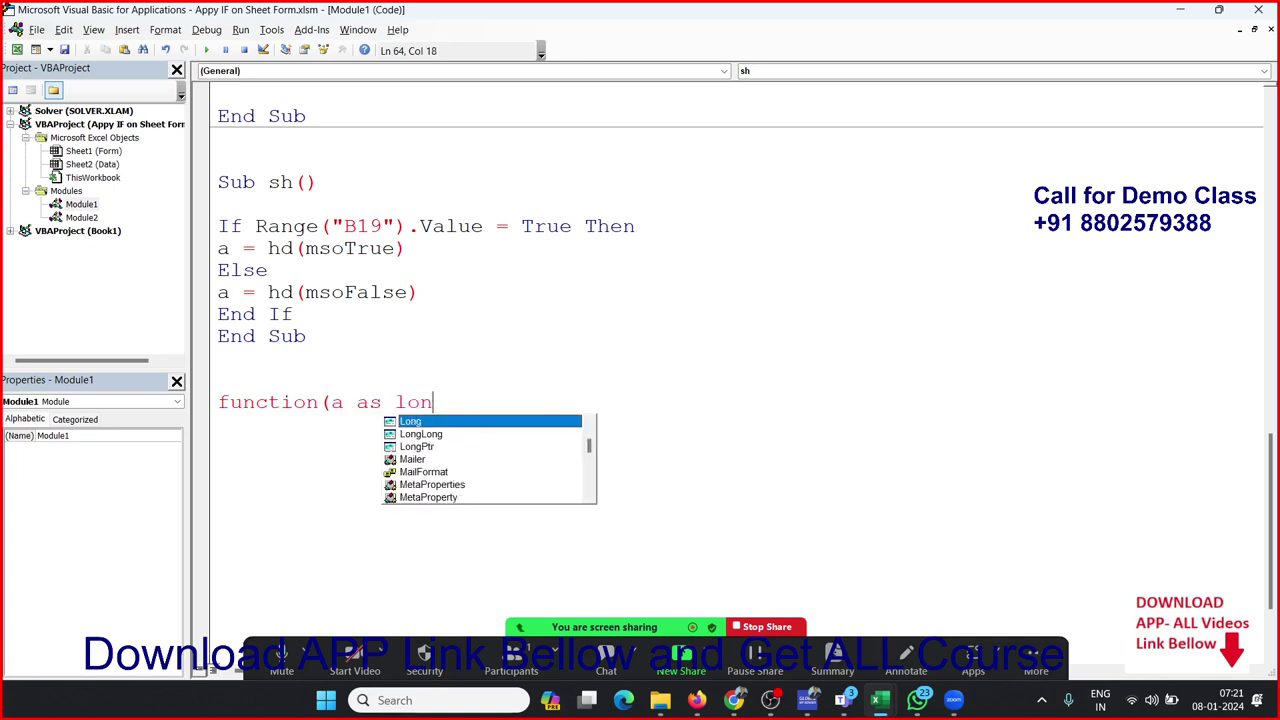
pyautogui.write('g')
pyautogui.press('Tab')
pyautogui.write(')')
pyautogui.press('Left')
pyautogui.press('Left')
pyautogui.press('Left')
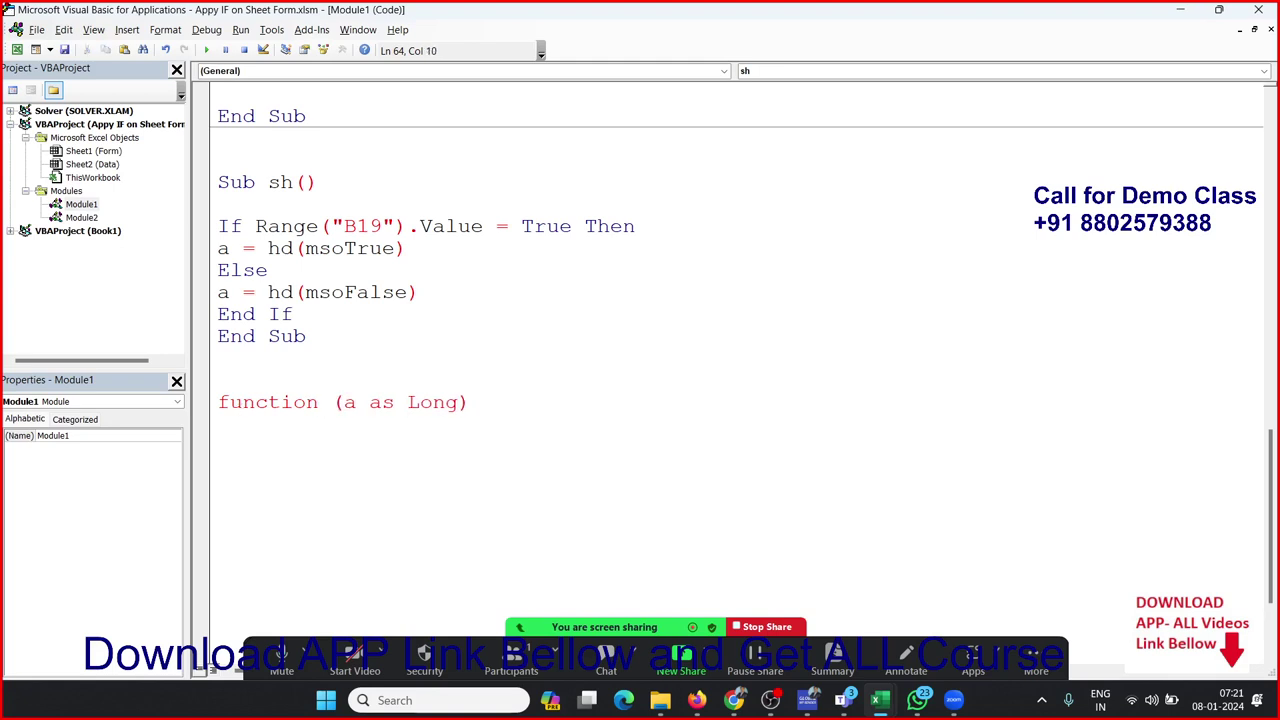
pyautogui.write('ss')
pyautogui.press('Return')
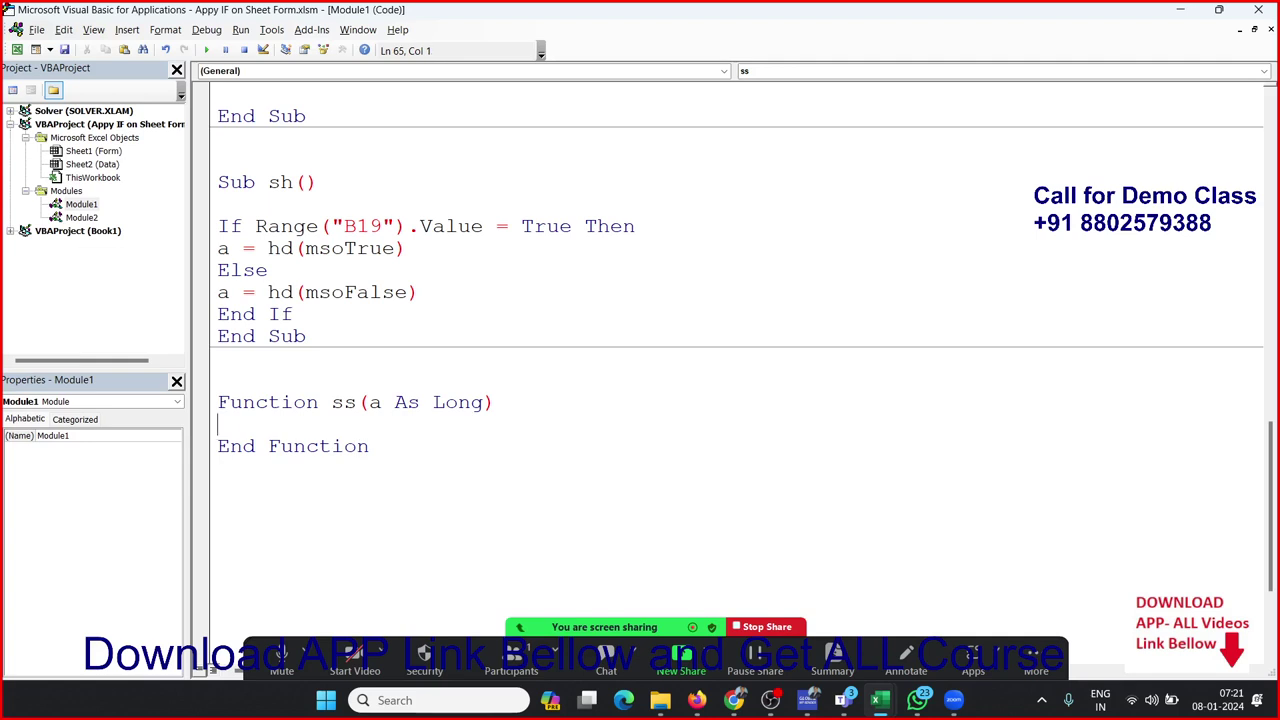
# Give ss the body ss = a + 100 and add an empty Sub rr() below it.
pyautogui.write('ss = a ')
pyautogui.write('+ 100')
pyautogui.press('Down')
pyautogui.press('Down')
pyautogui.press('Return')
pyautogui.write('sub')
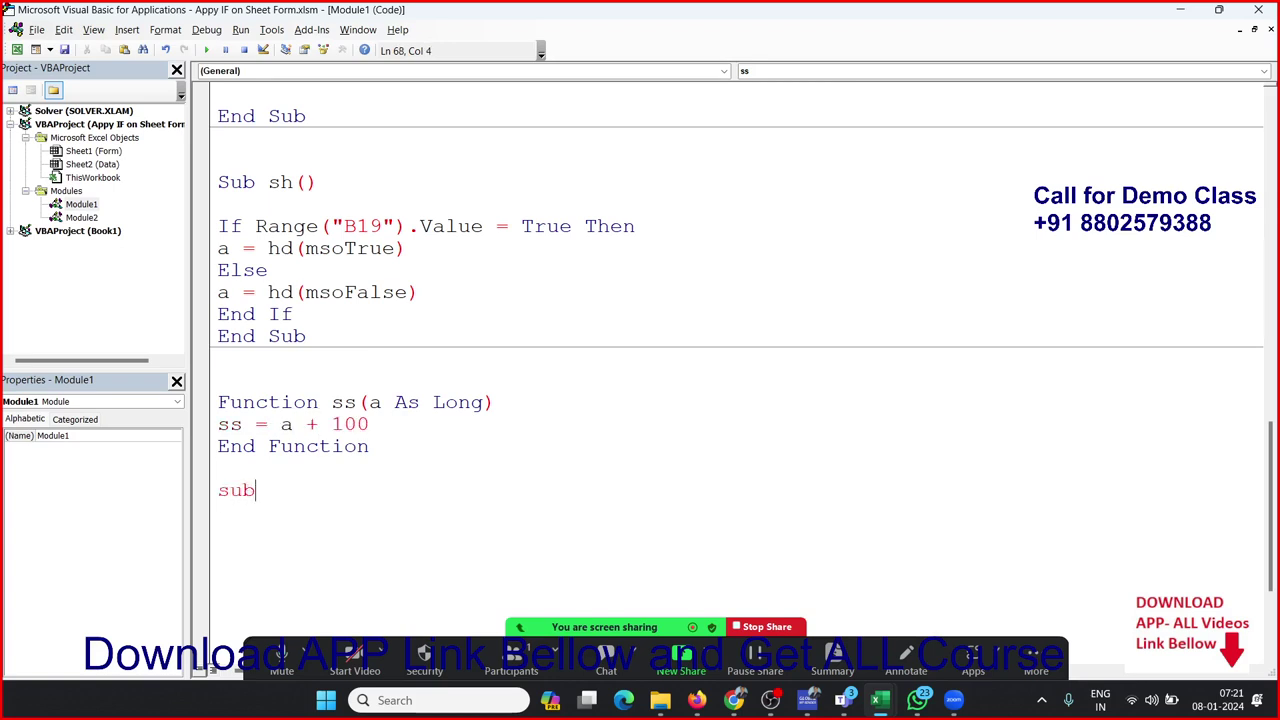
pyautogui.write(' rr()')
pyautogui.press('Return')
pyautogui.press('Return')
pyautogui.press('Return')
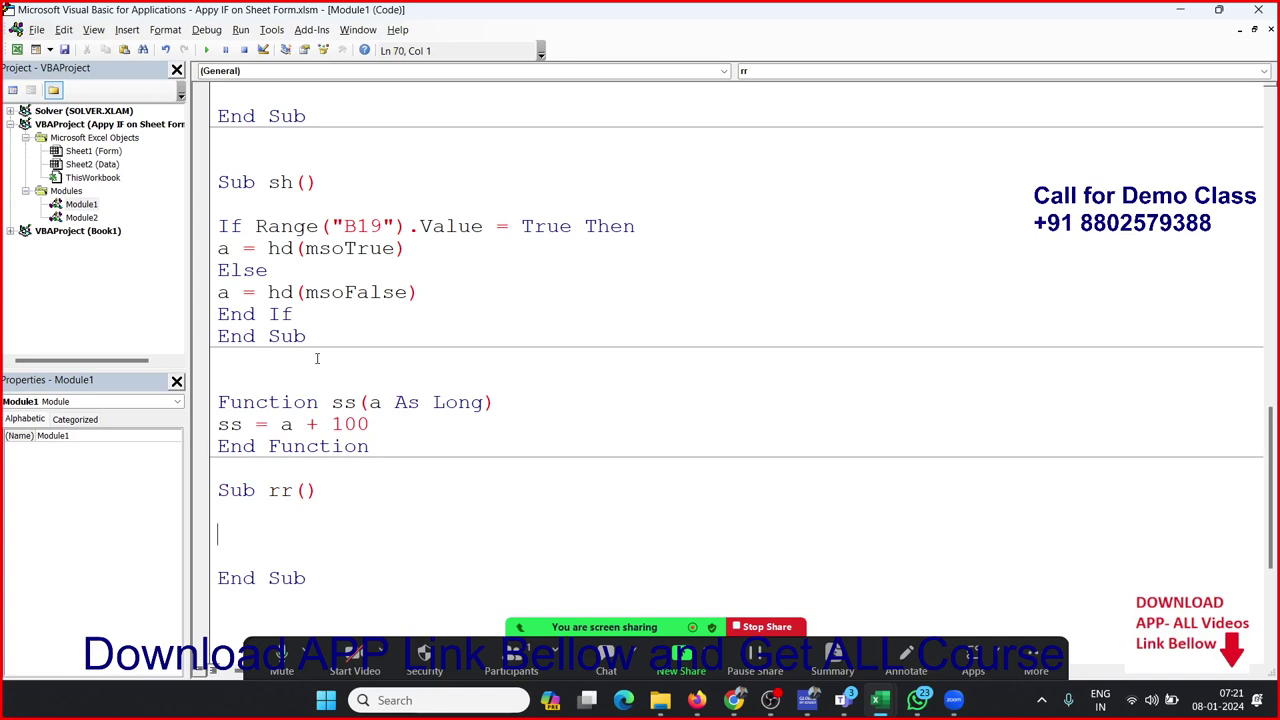
# Write b = ss(50) and MsgBox b as the body of Sub rr.
pyautogui.write('a')
pyautogui.press('BackSpace')
pyautogui.write('b = ss')
pyautogui.write('(')
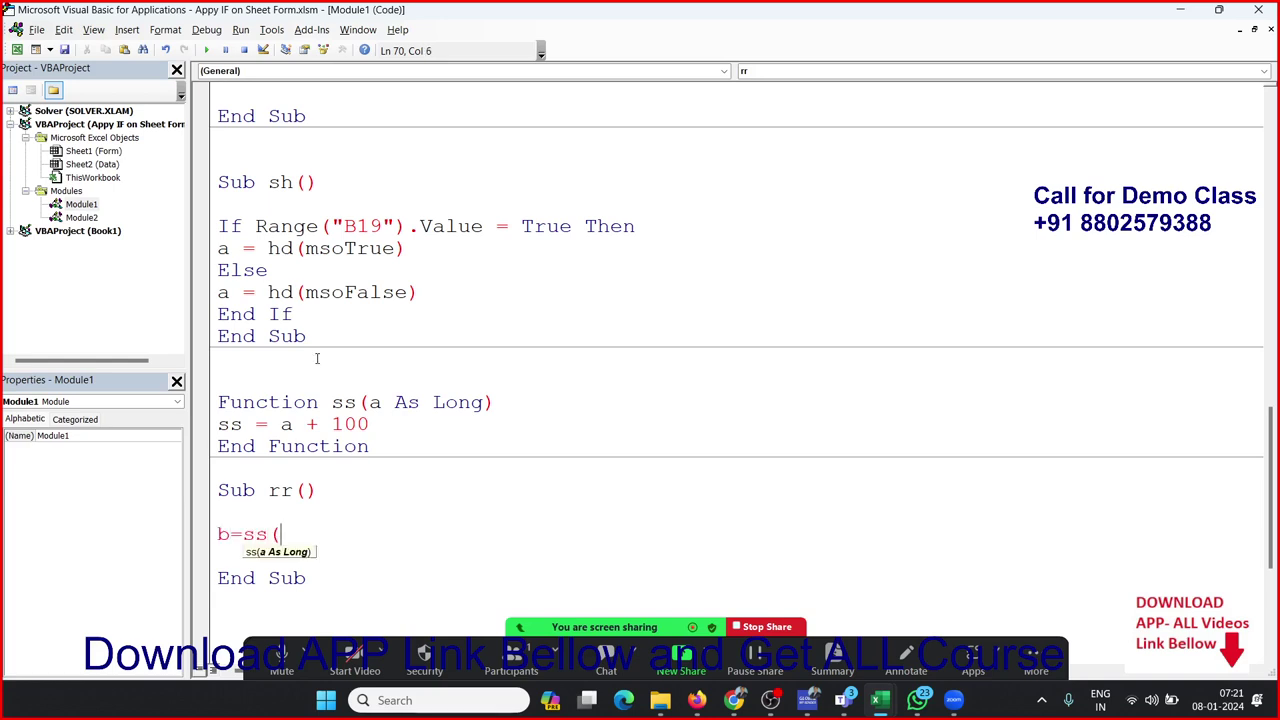
pyautogui.write('50)')
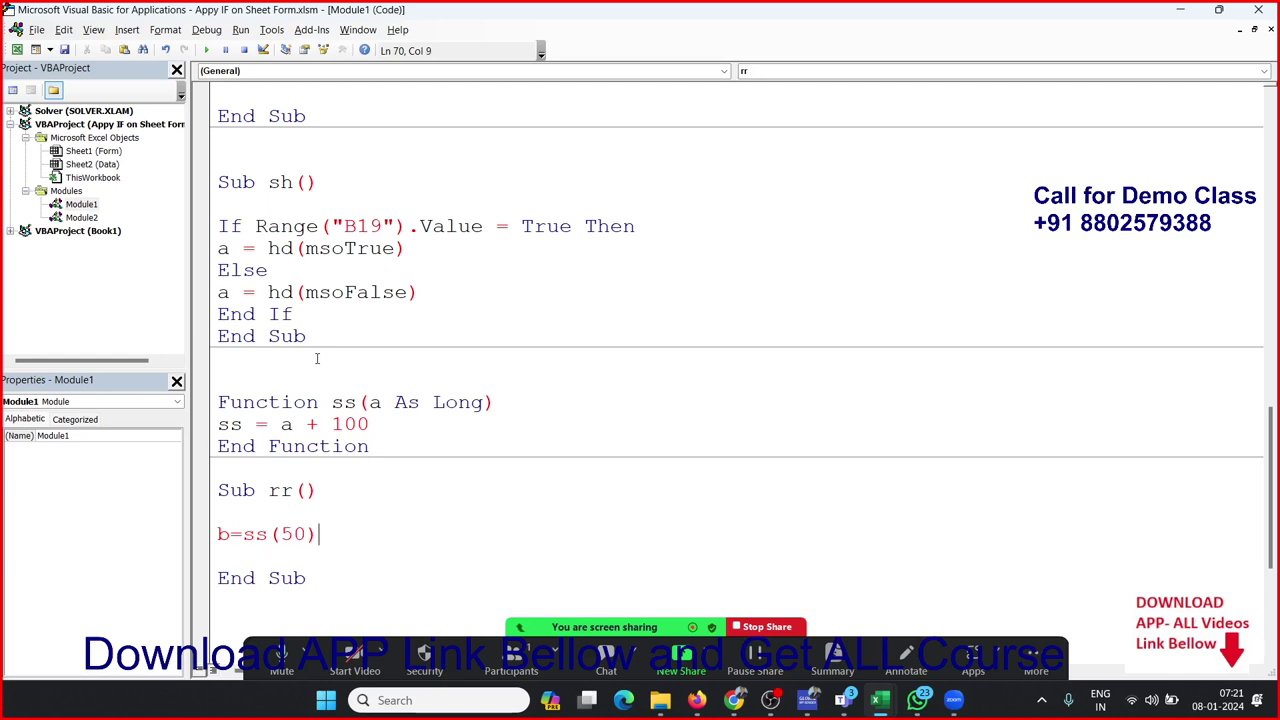
pyautogui.press('Return')
pyautogui.press('Return')
pyautogui.write('m')
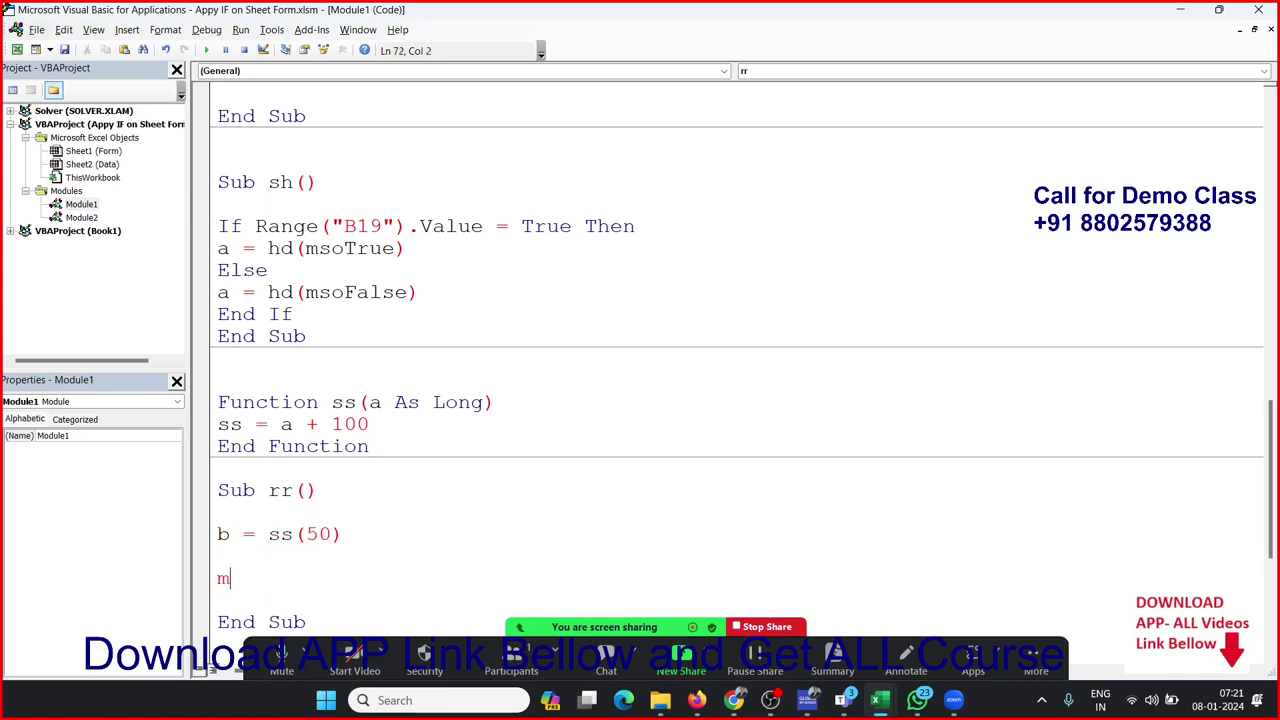
pyautogui.write('sgbo')
pyautogui.write('x b')
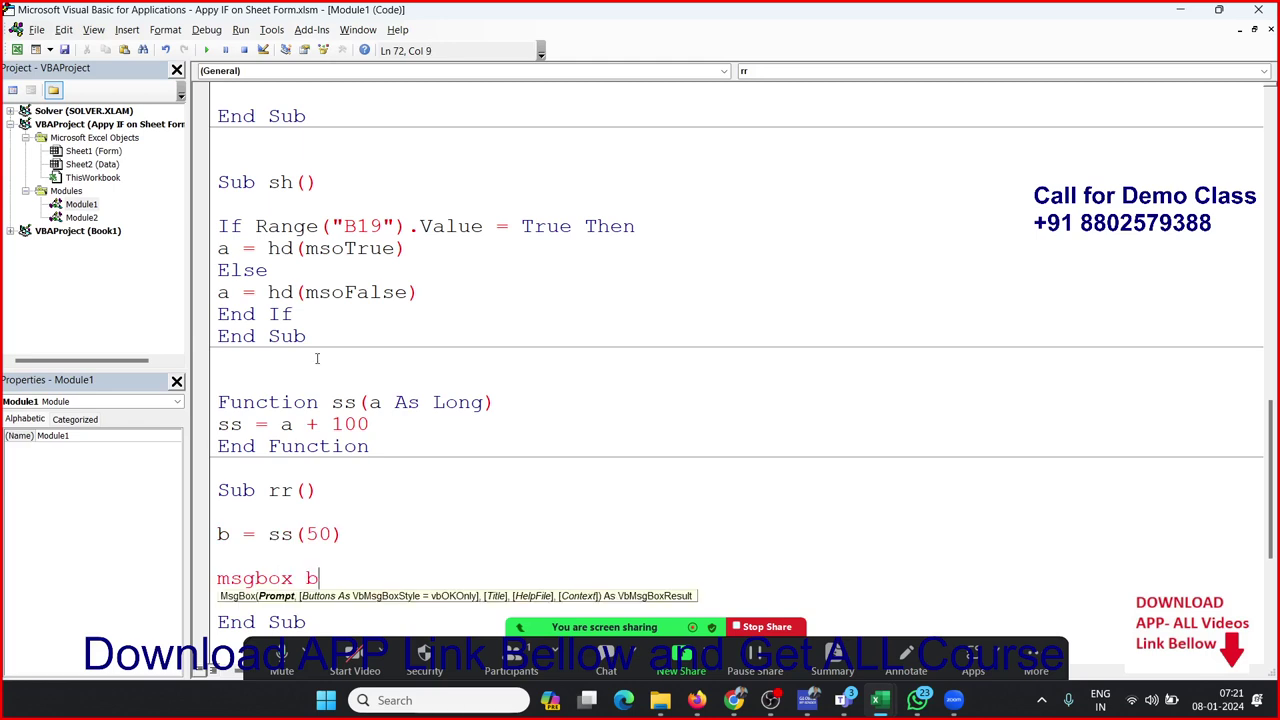
pyautogui.press('Down')
pyautogui.press('Down')
pyautogui.scroll(-3, 401, 342)
pyautogui.scroll(-2, 401, 342)
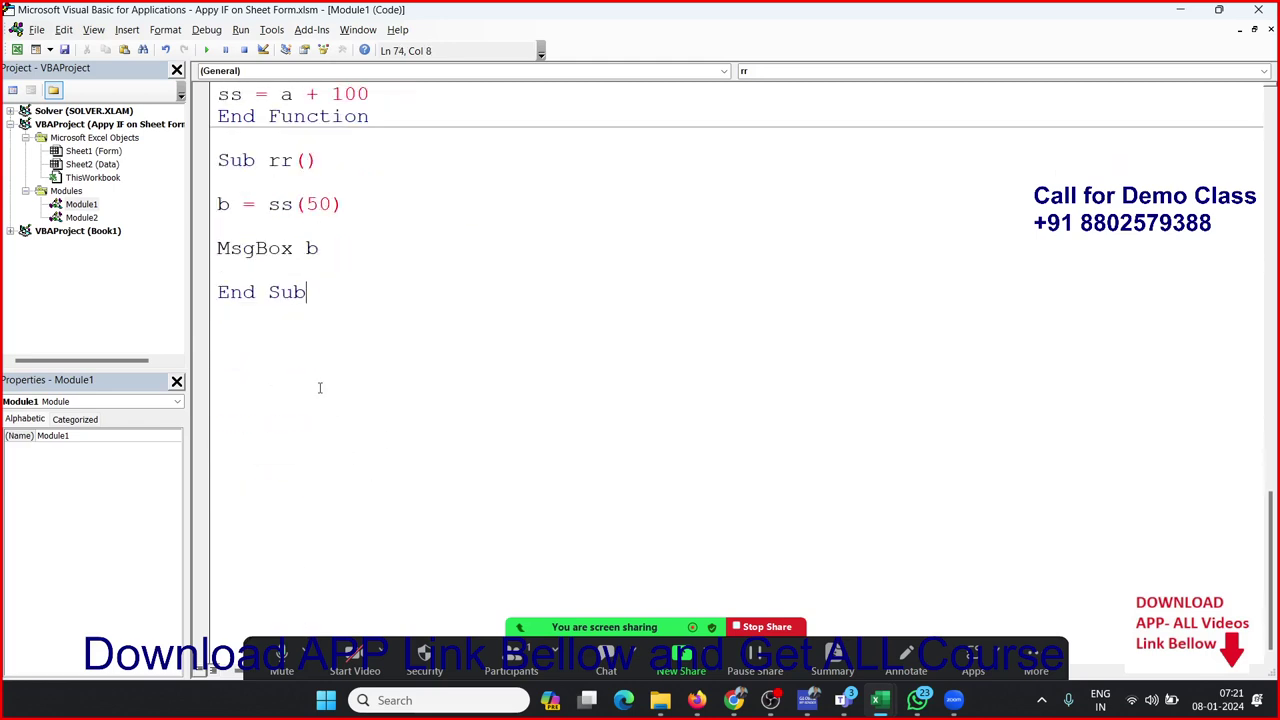
pyautogui.scroll(1, 317, 386)
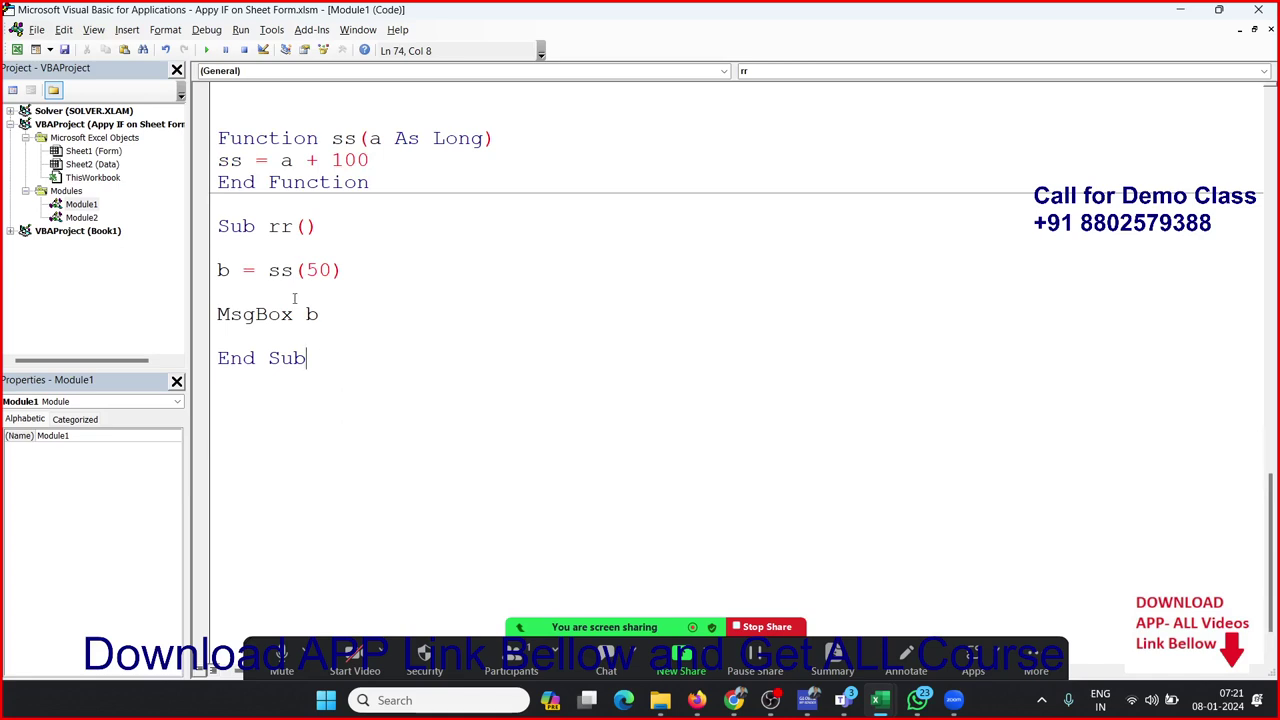
# Dismiss rr's 150 result and trace how ss(50) maps to Function ss's parameter a.
pyautogui.hotkey('alt', 'F11')
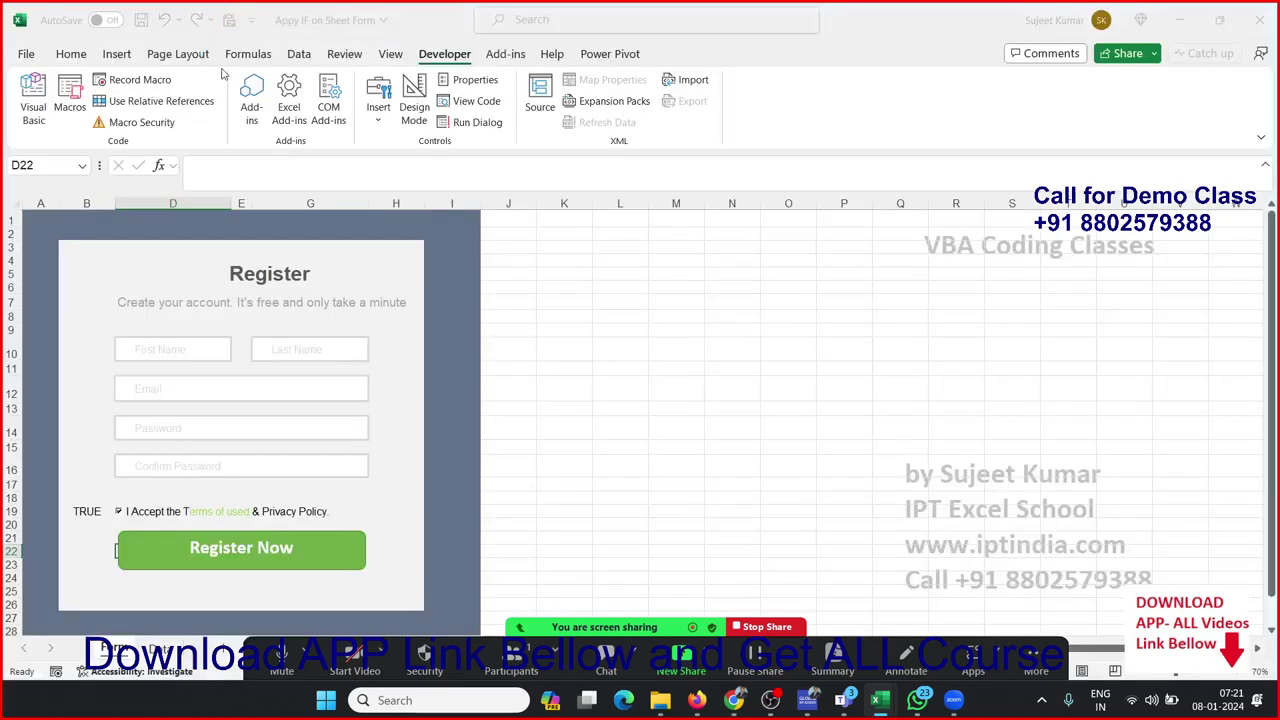
pyautogui.click(656, 405)
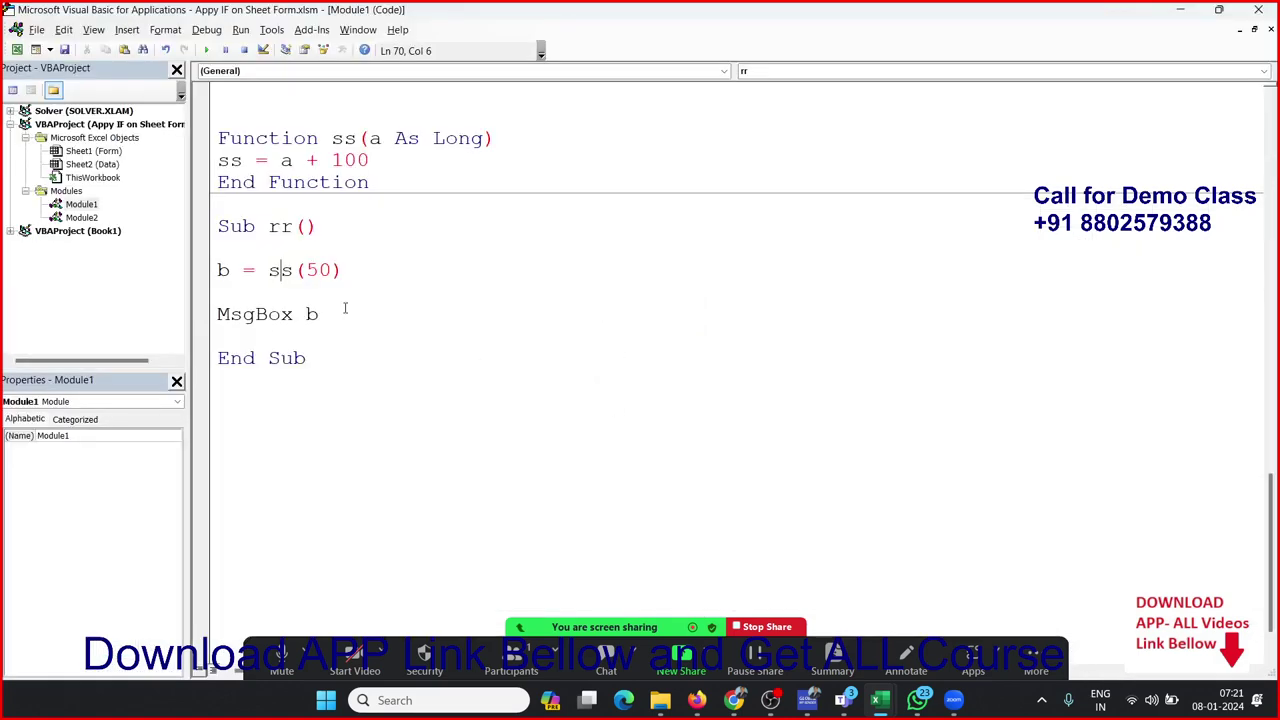
pyautogui.doubleClick(240, 160)
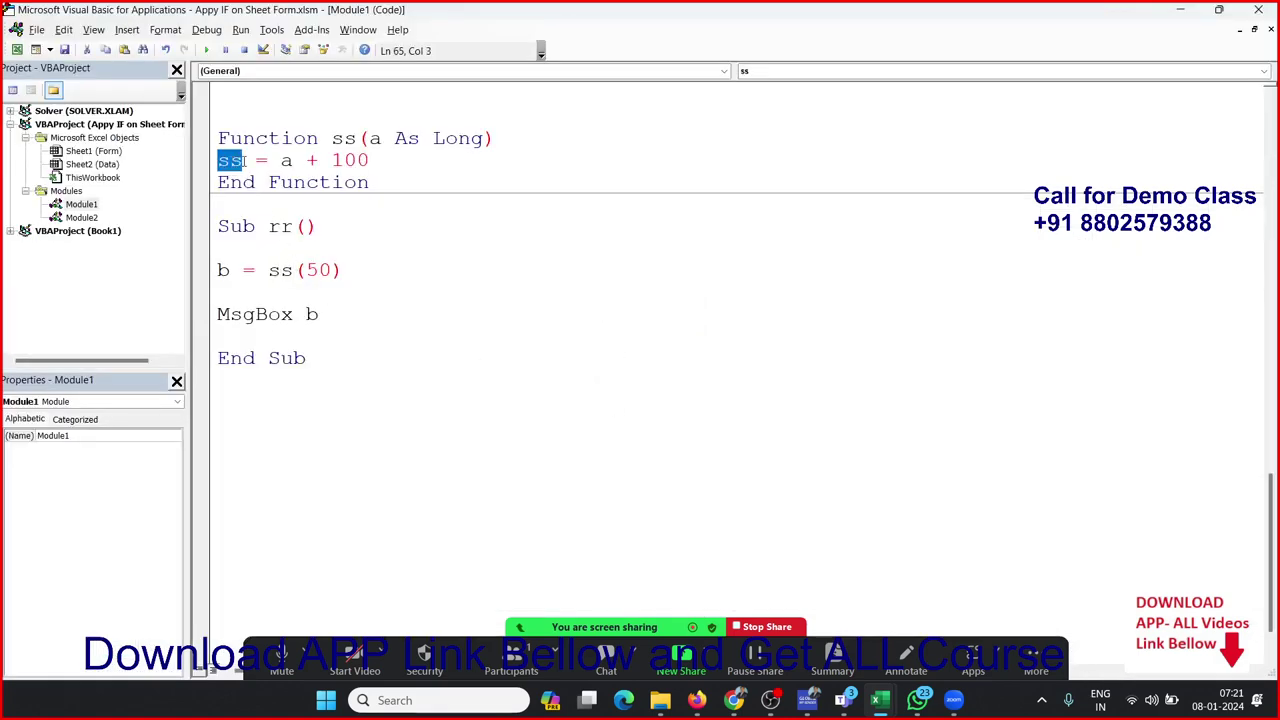
pyautogui.moveTo(369, 138); pyautogui.dragTo(434, 142)
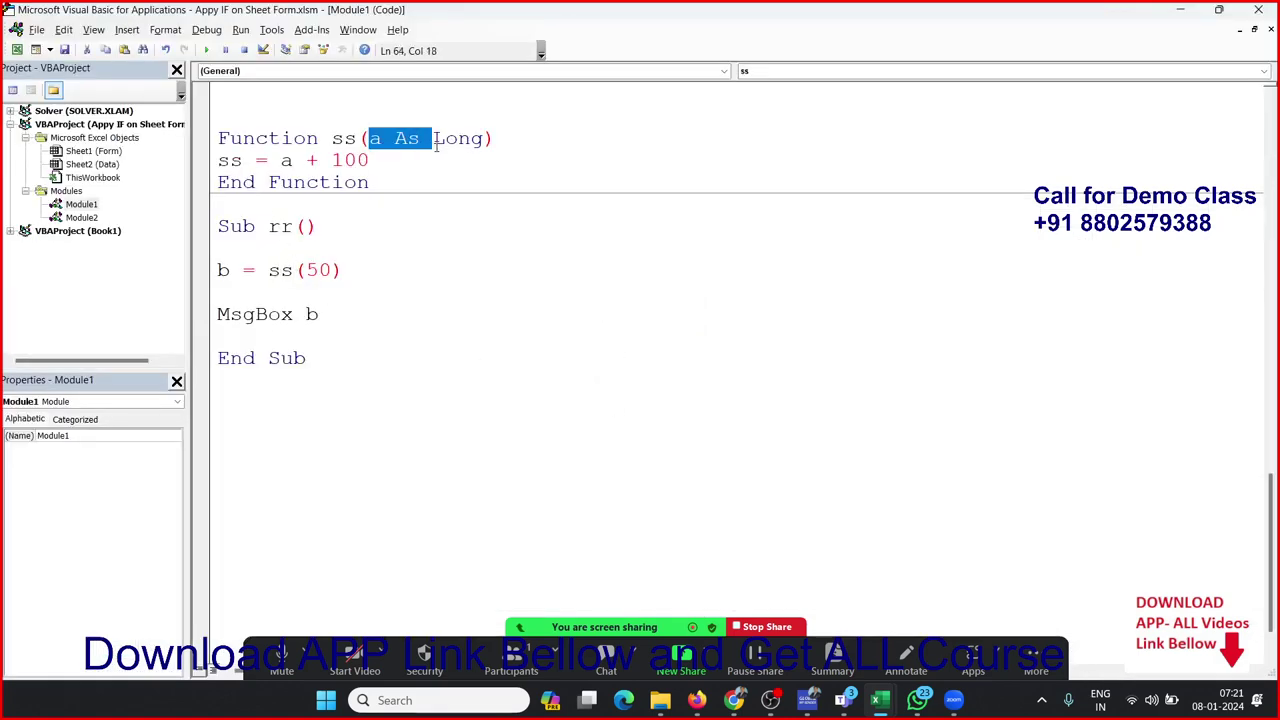
pyautogui.click(383, 144)
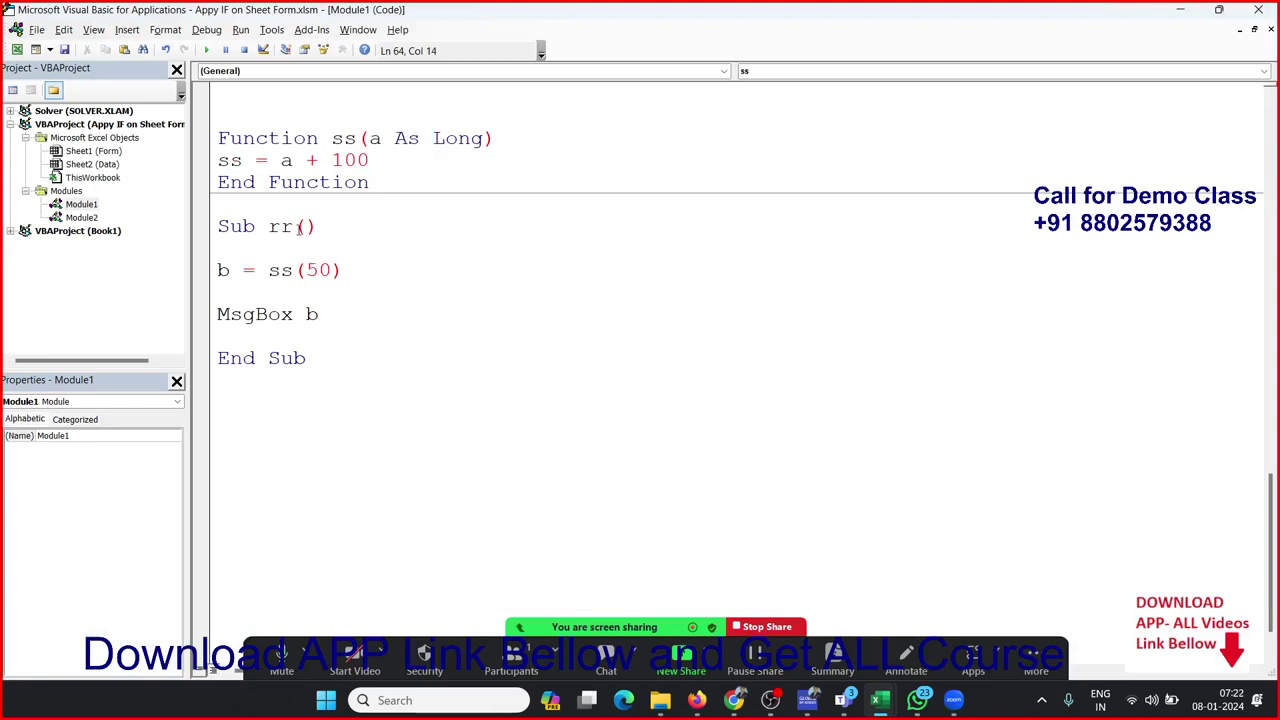
pyautogui.doubleClick(290, 270)
pyautogui.doubleClick(343, 139)
pyautogui.doubleClick(322, 272)
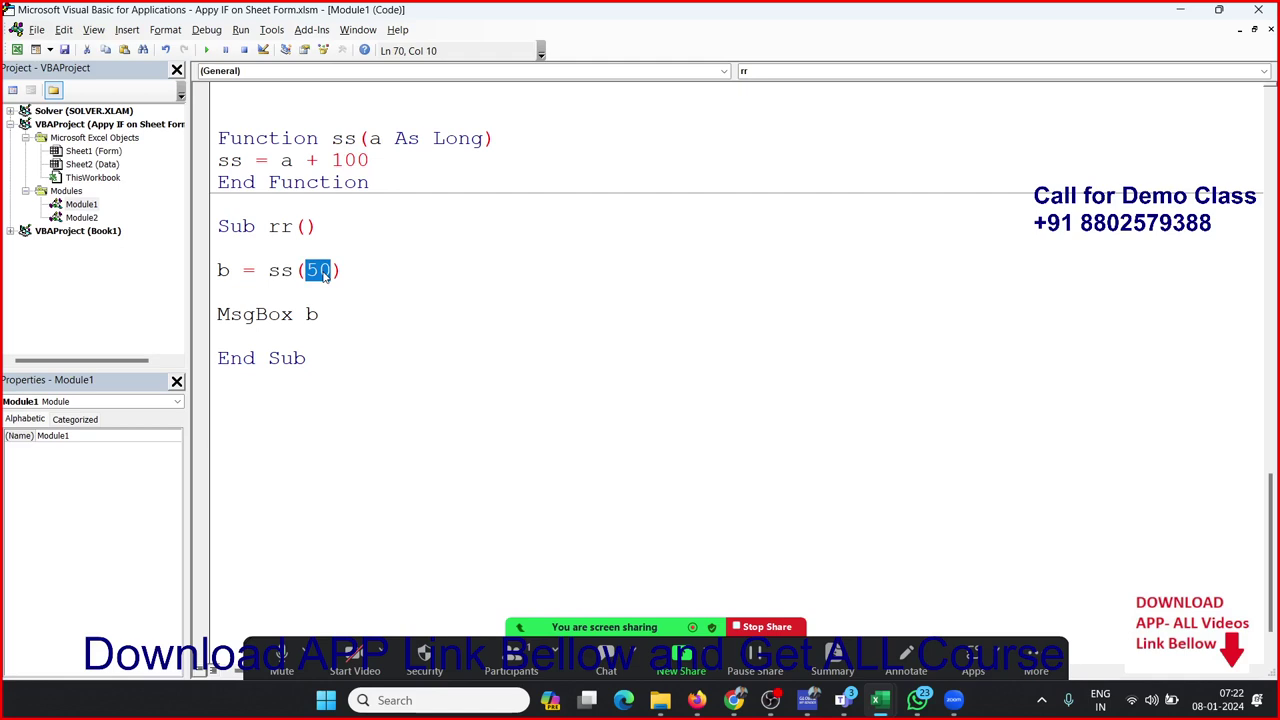
pyautogui.doubleClick(373, 141)
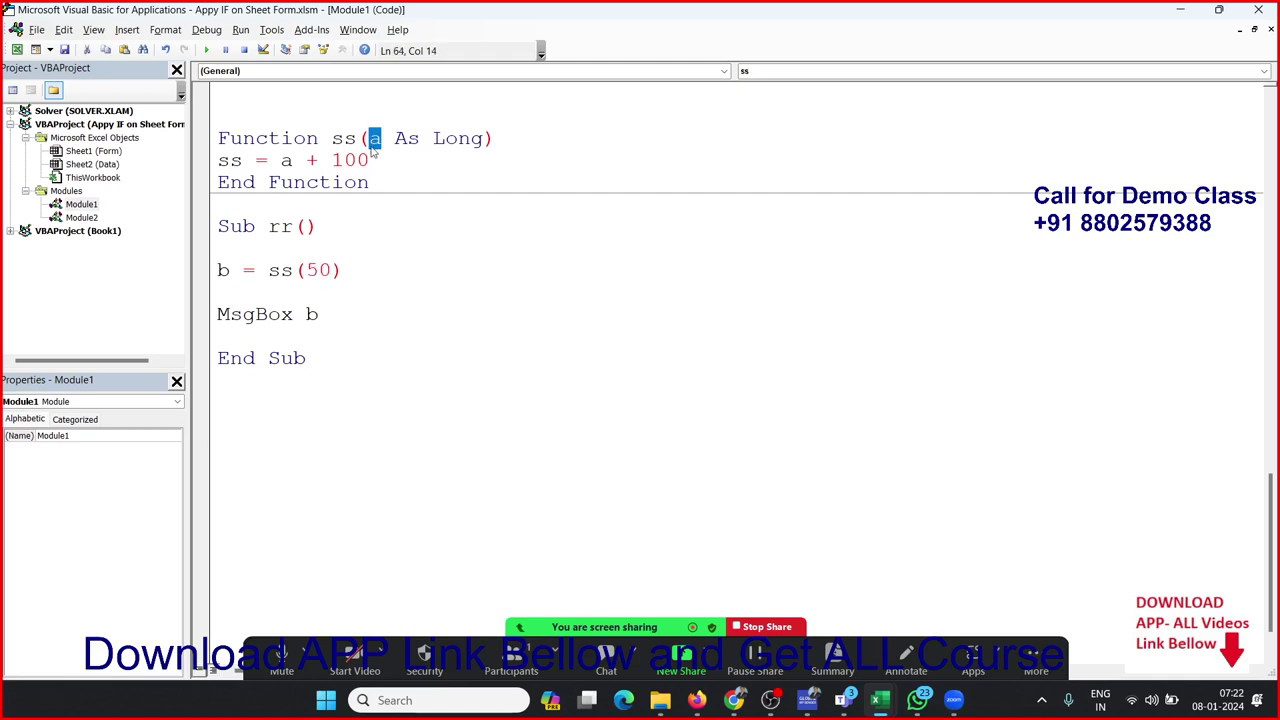
# Insert a blank line below b = ss(50) and select it.
pyautogui.click(316, 298)
pyautogui.press('Return')
pyautogui.press('Up')
pyautogui.press('Up')
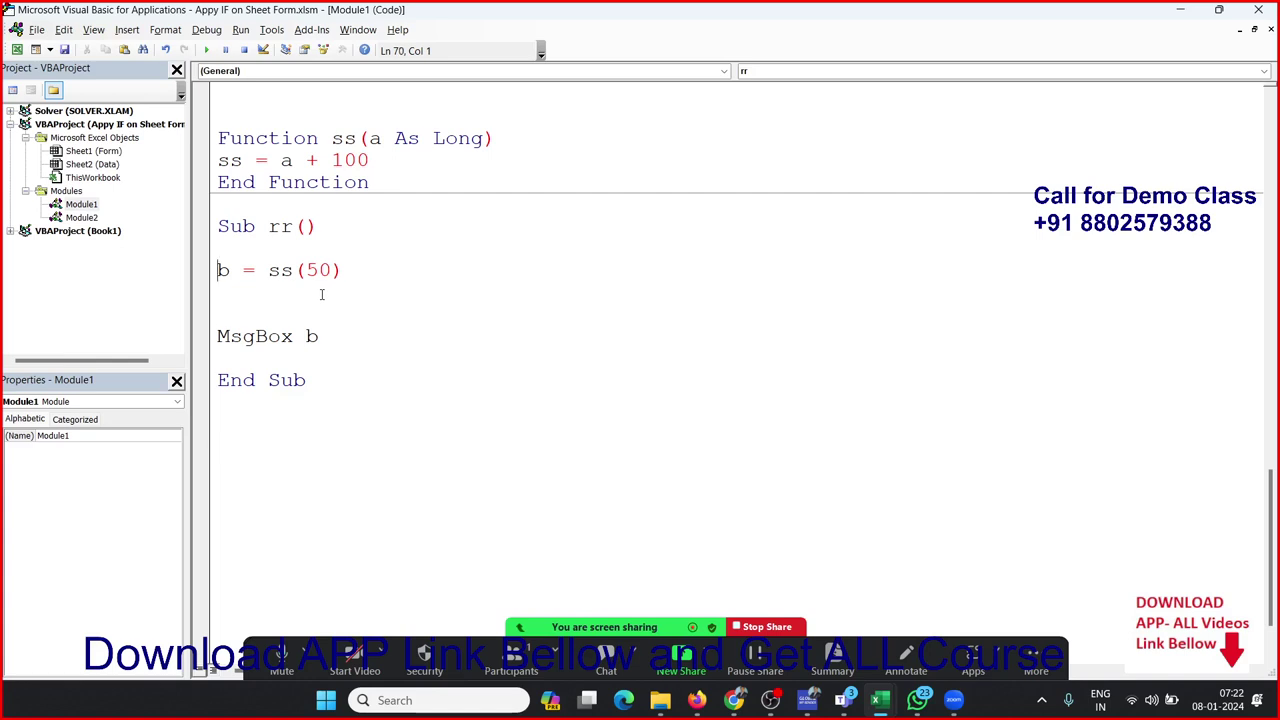
pyautogui.hotkey('shift', 'Down')
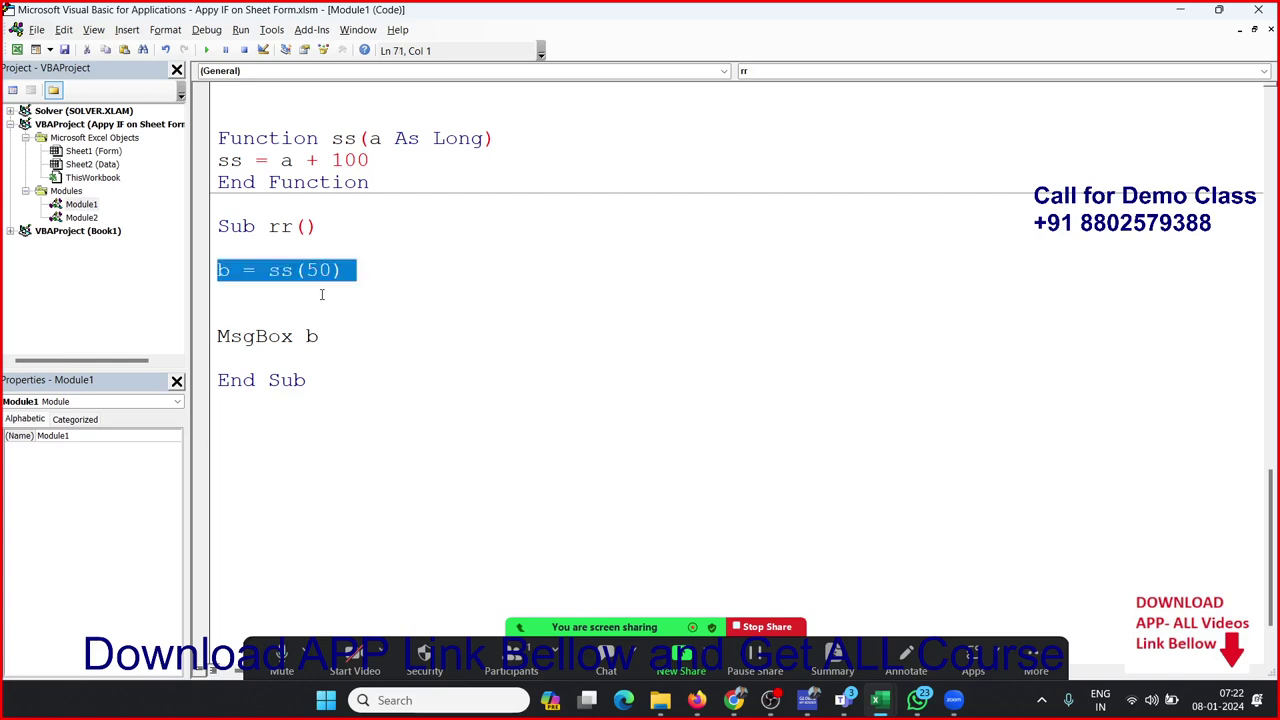
pyautogui.hotkey('shift', 'Up')
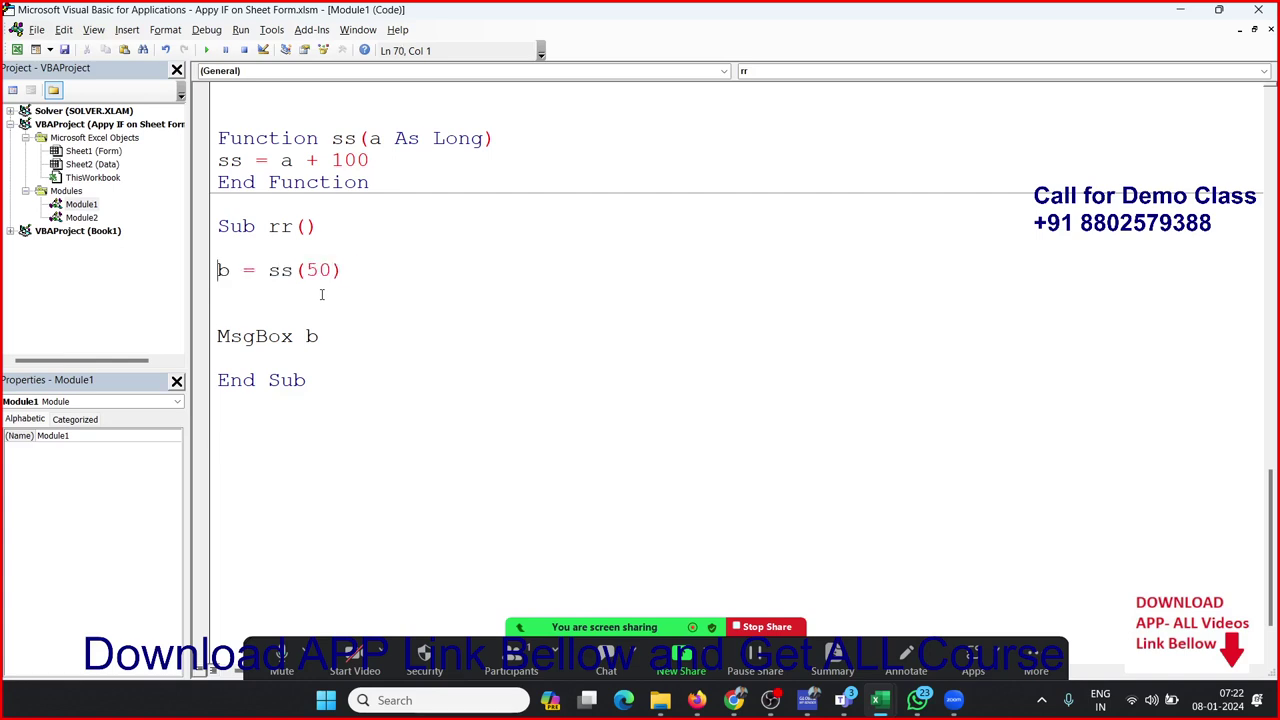
pyautogui.press('Down')
pyautogui.doubleClick(370, 158)
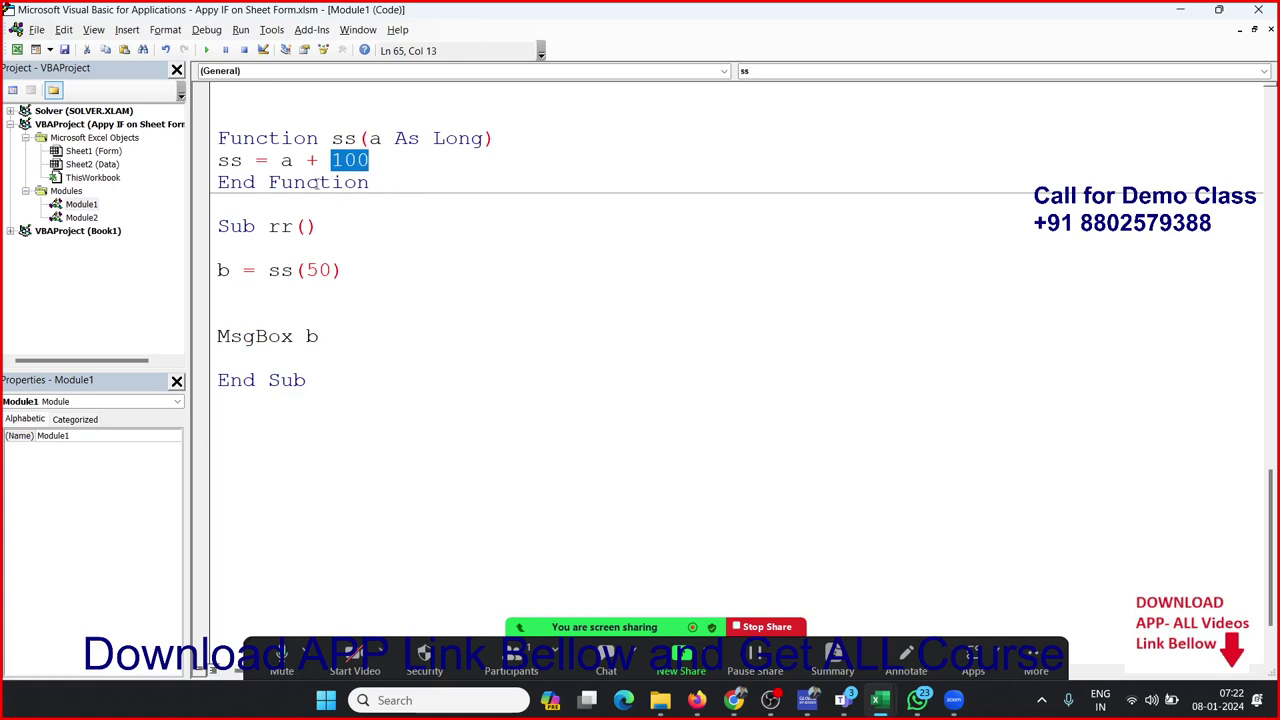
pyautogui.doubleClick(320, 270)
pyautogui.click(255, 291)
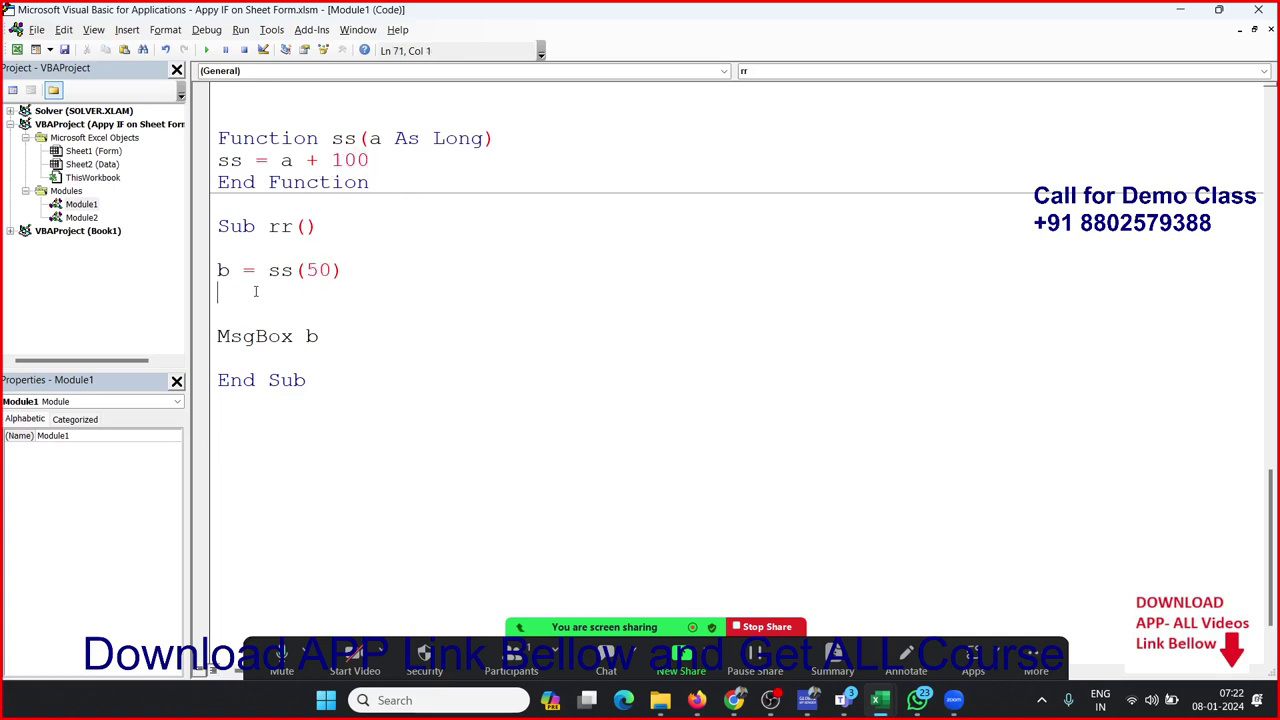
pyautogui.moveTo(255, 291); pyautogui.dragTo(260, 313)
pyautogui.write('a = ')
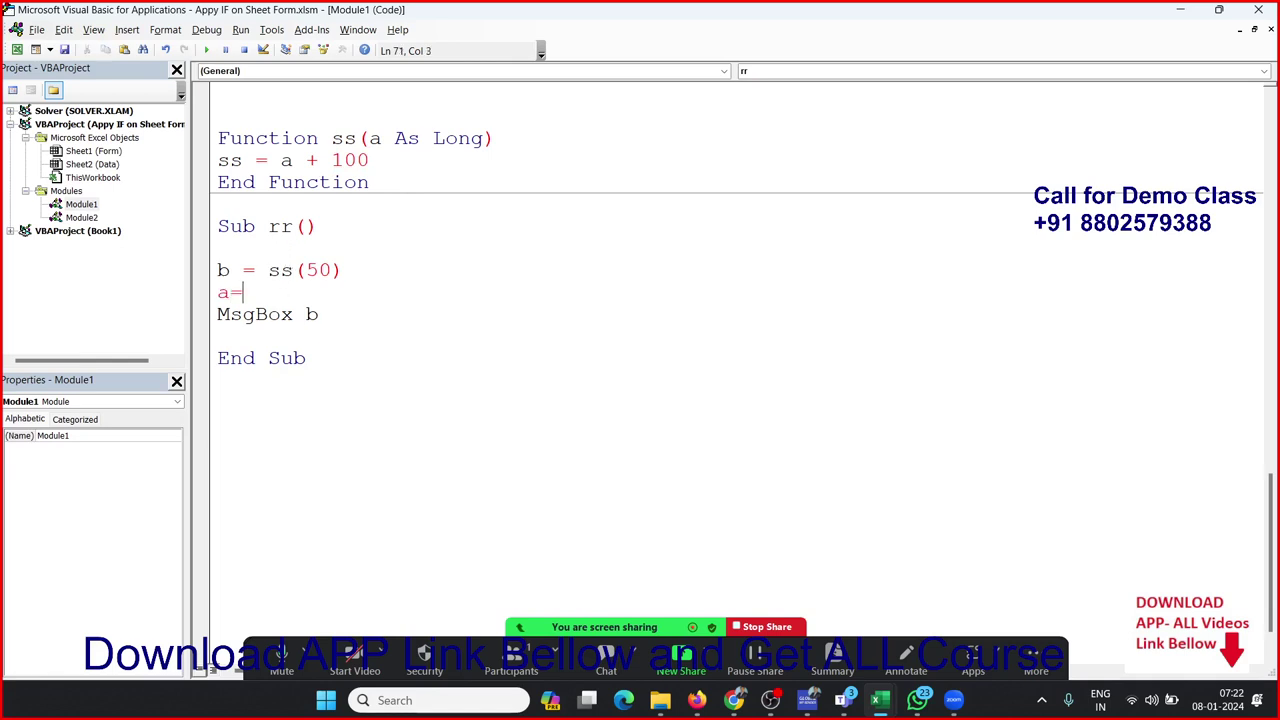
pyautogui.write('a + 1')
pyautogui.write('00')
pyautogui.press('Return')
pyautogui.click(218, 292)
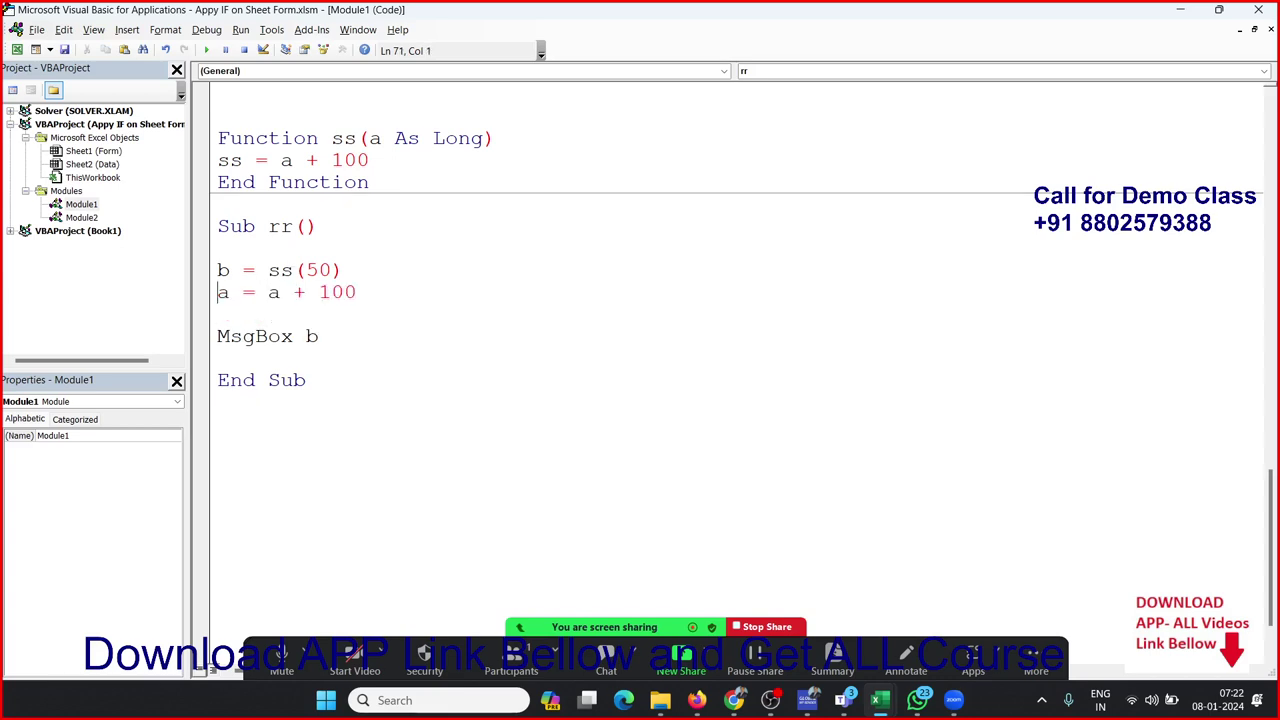
pyautogui.press('Return')
pyautogui.press('Up')
pyautogui.write('a ')
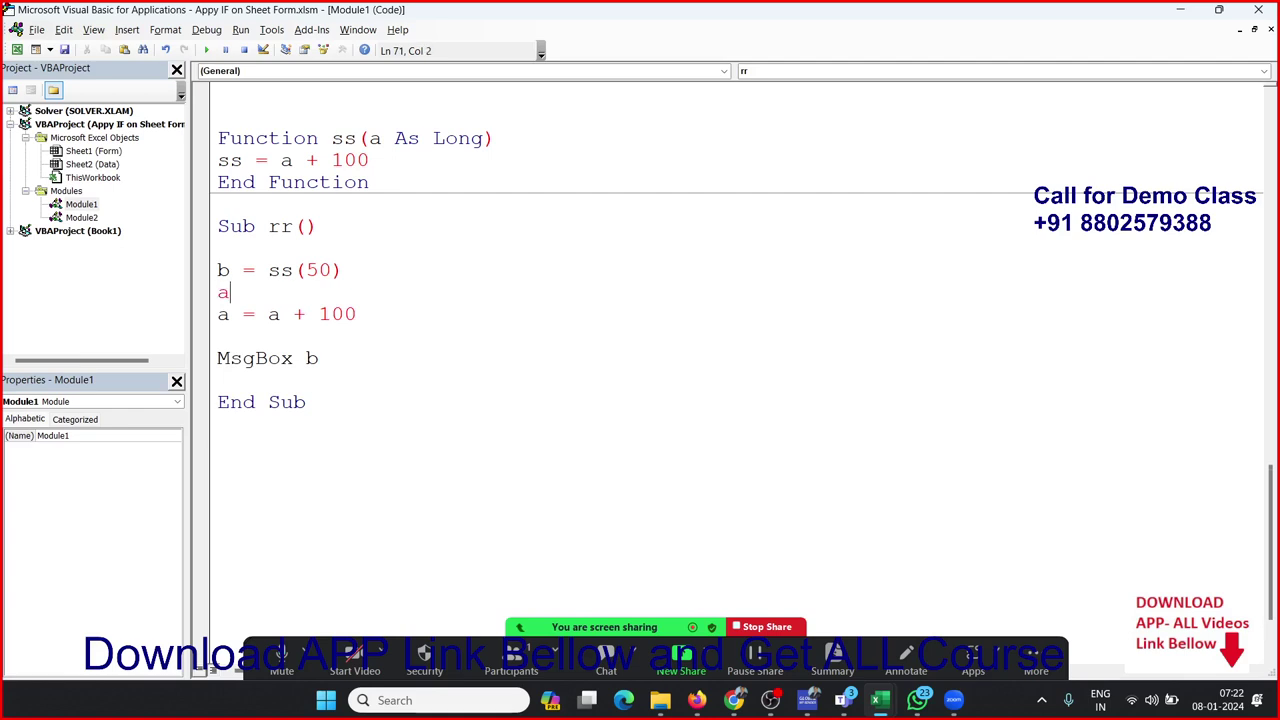
pyautogui.write('= 50')
pyautogui.press('Down')
pyautogui.press('Left')
pyautogui.press('Left')
pyautogui.press('Left')
pyautogui.press('Left')
pyautogui.press('Left')
pyautogui.click(221, 292)
pyautogui.press('Return')
pyautogui.hotkey('shift', 'Down')
pyautogui.hotkey('shift', 'Down')
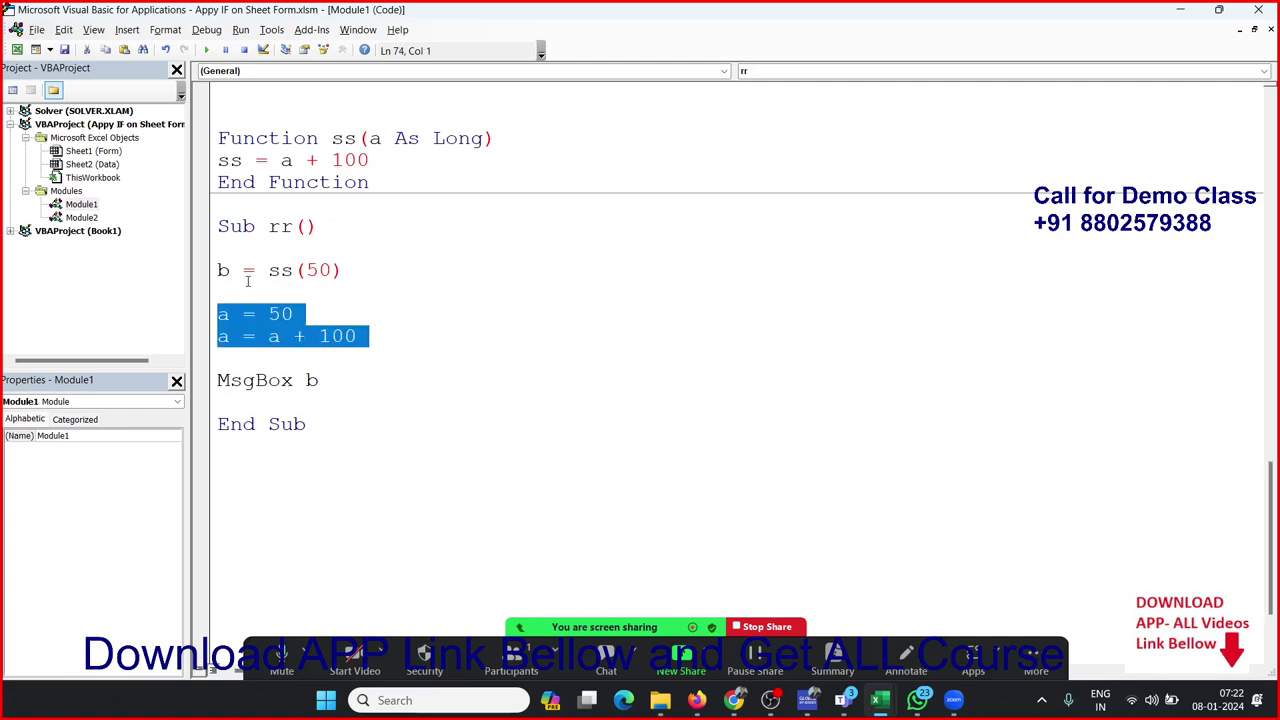
pyautogui.click(250, 281)
pyautogui.press('Down')
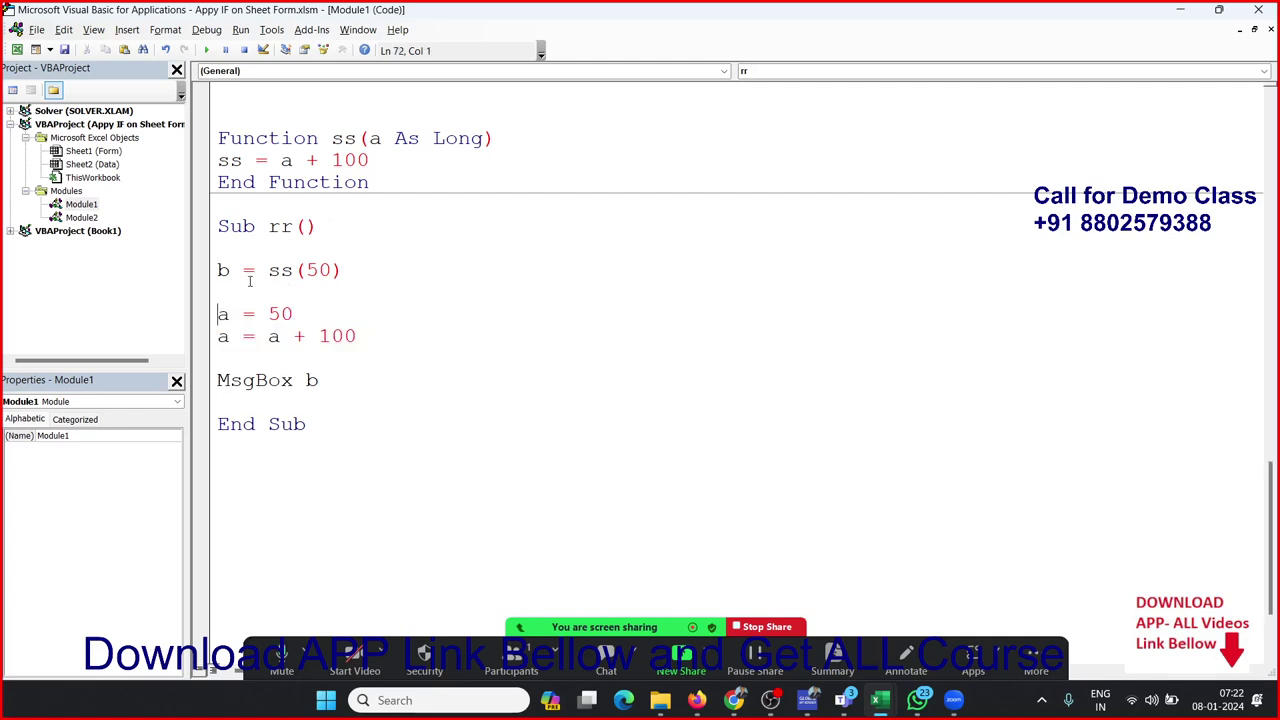
pyautogui.hotkey('shift', 'Down')
pyautogui.hotkey('shift', 'Down')
pyautogui.press('Delete')
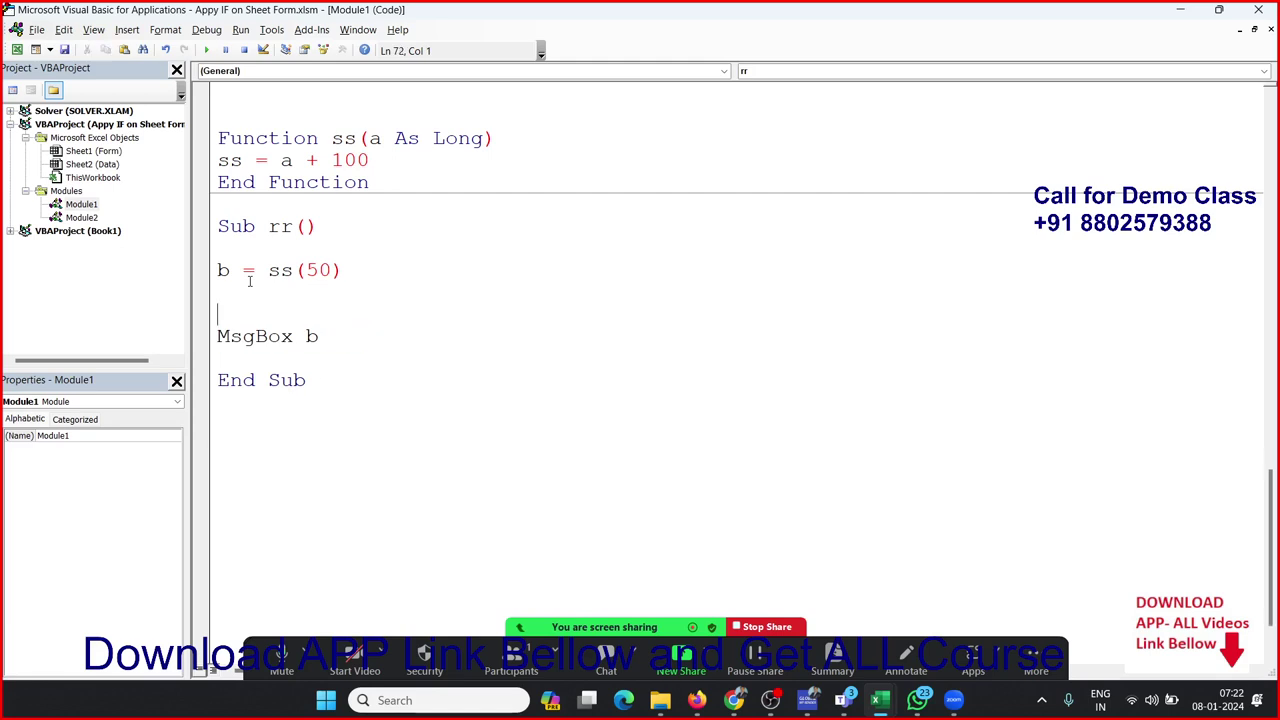
pyautogui.press('Up')
pyautogui.press('Up')
pyautogui.hotkey('shift', 'Down')
pyautogui.hotkey('shift', 'Down')
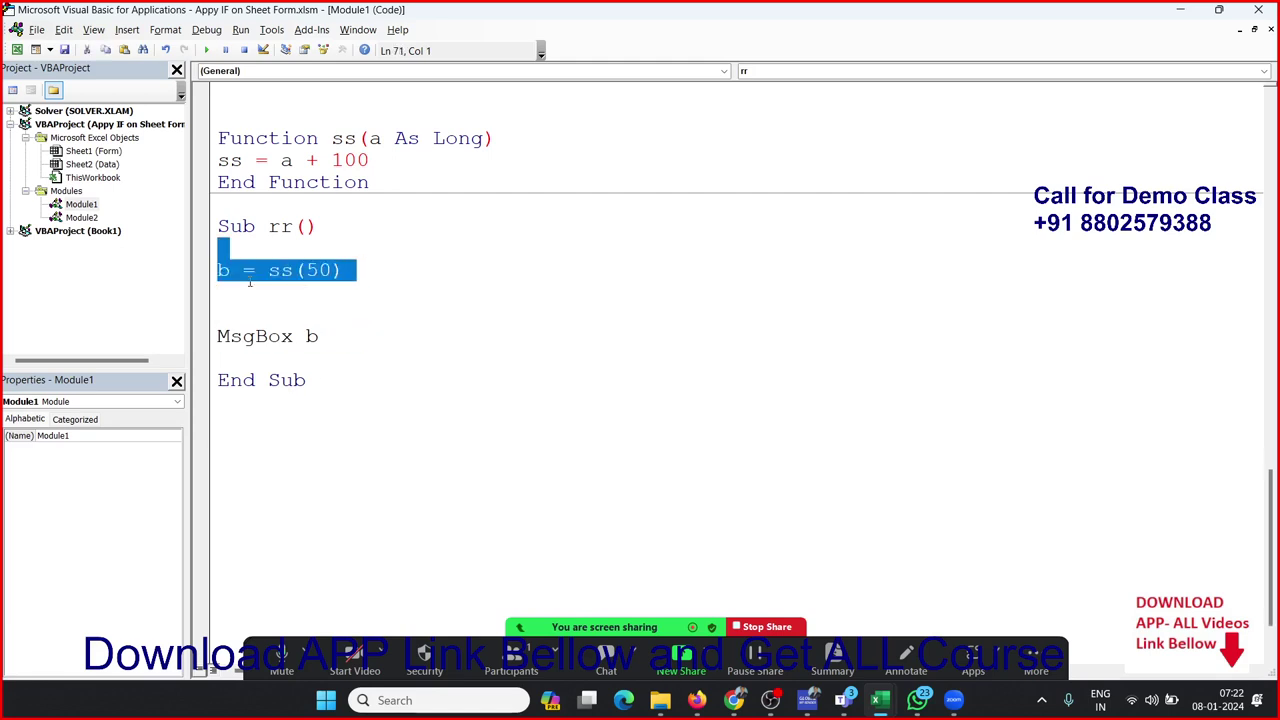
pyautogui.scroll(1, 250, 283)
# Delete the leftover ss function block.
pyautogui.scroll(1, 250, 283)
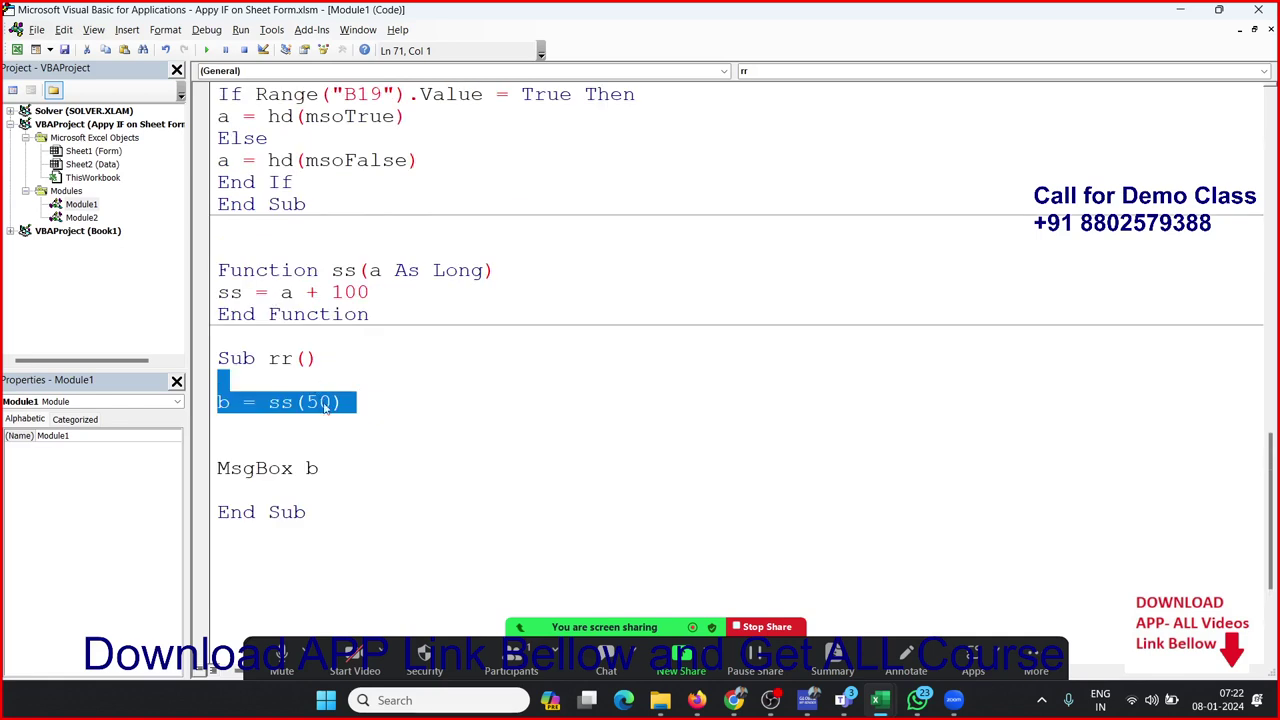
pyautogui.moveTo(357, 517)
pyautogui.mouseDown()
pyautogui.moveTo(271, 413)
pyautogui.moveTo(253, 253)
pyautogui.mouseUp()
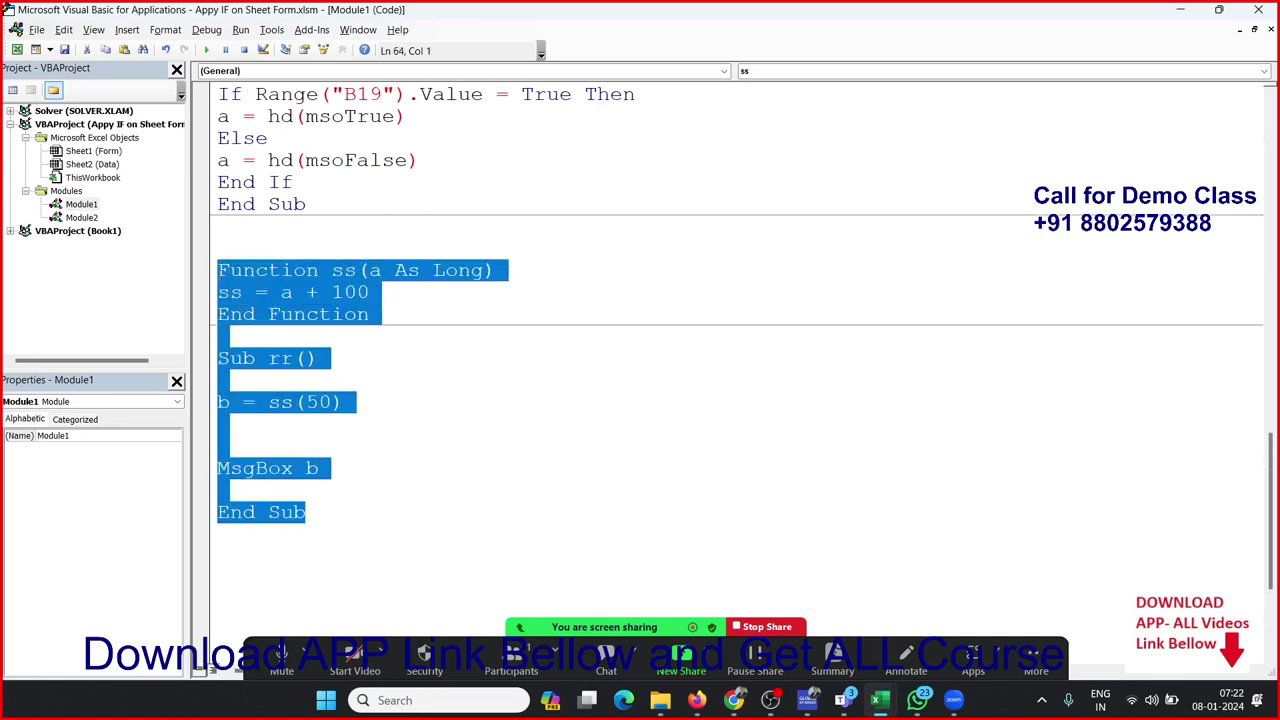
pyautogui.press('Delete')
# Replace a = hd(msoTrue) in Sub sh with Module2's ActiveSheet RC Visible = b line.
pyautogui.scroll(2, 299, 310)
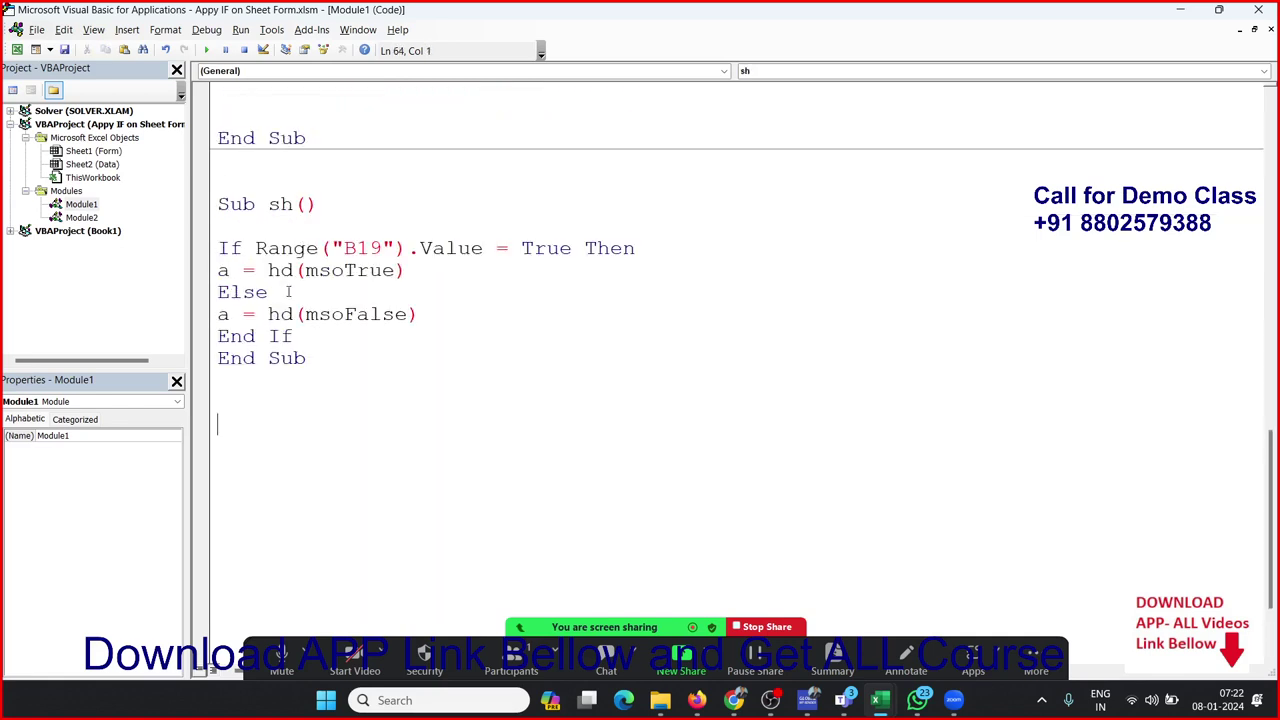
pyautogui.moveTo(268, 271); pyautogui.dragTo(406, 274)
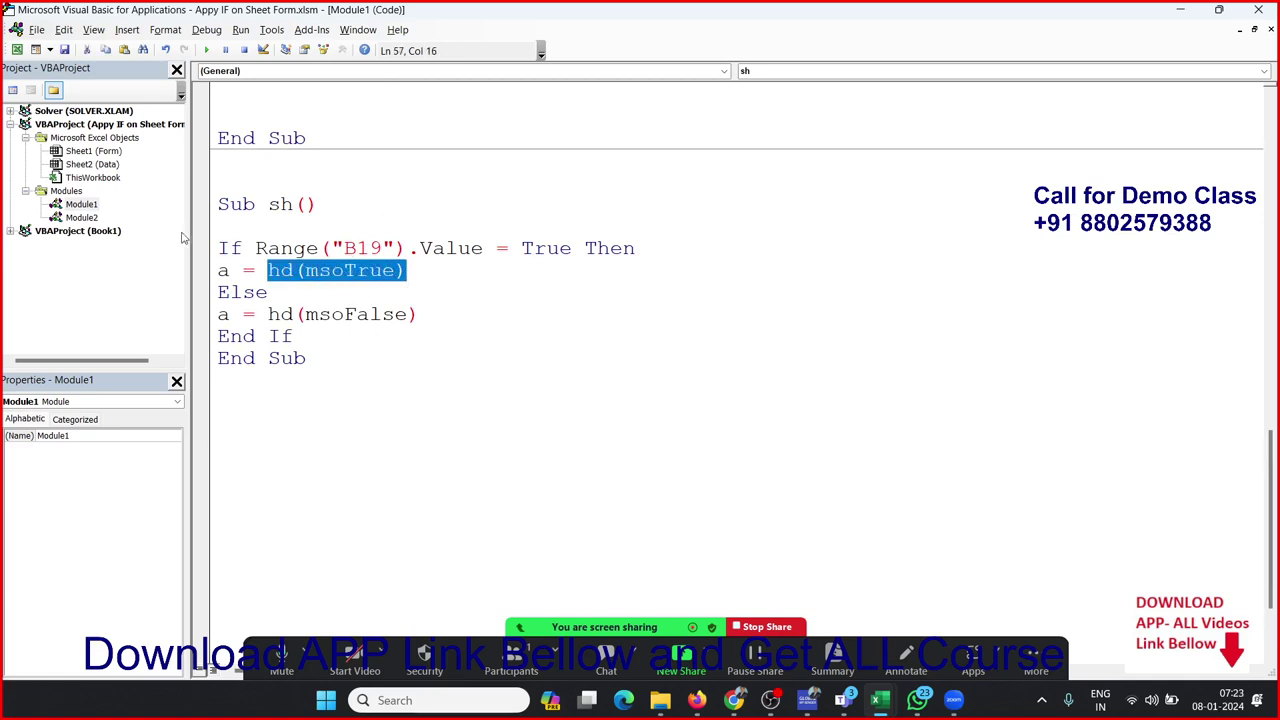
pyautogui.doubleClick(96, 217)
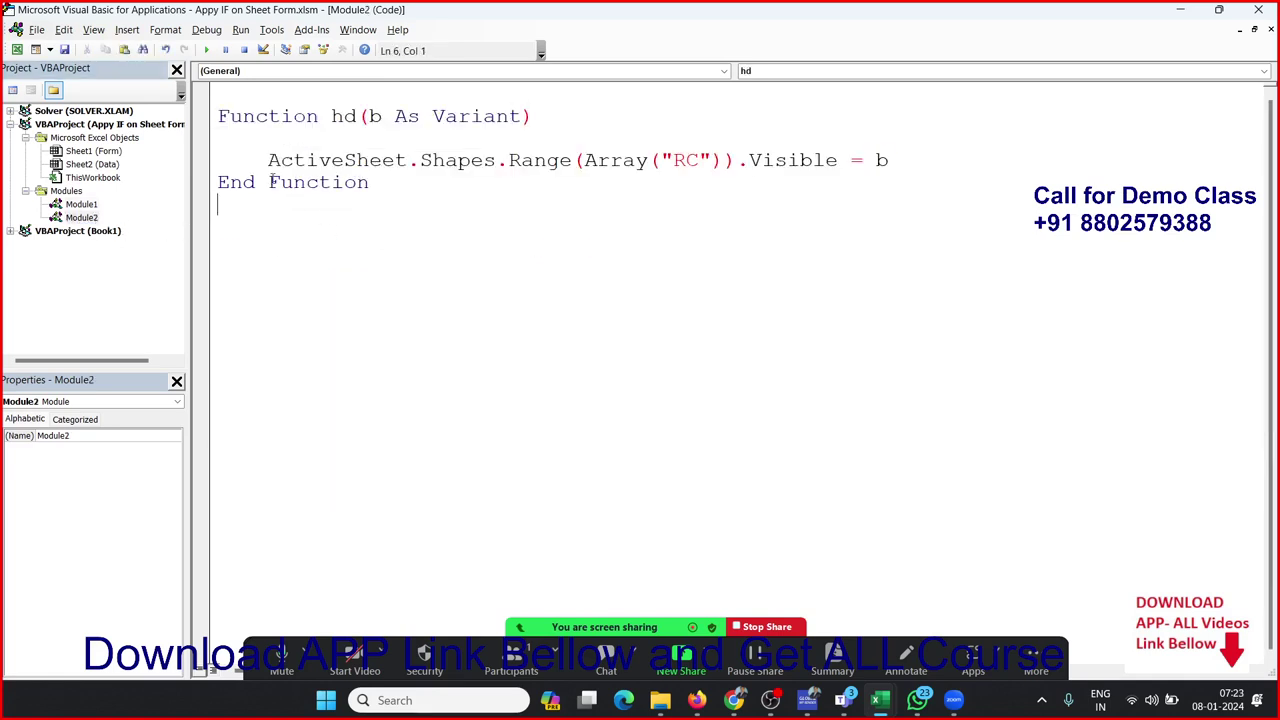
pyautogui.moveTo(267, 160); pyautogui.dragTo(905, 152)
pyautogui.hotkey('ctrl', 'c')
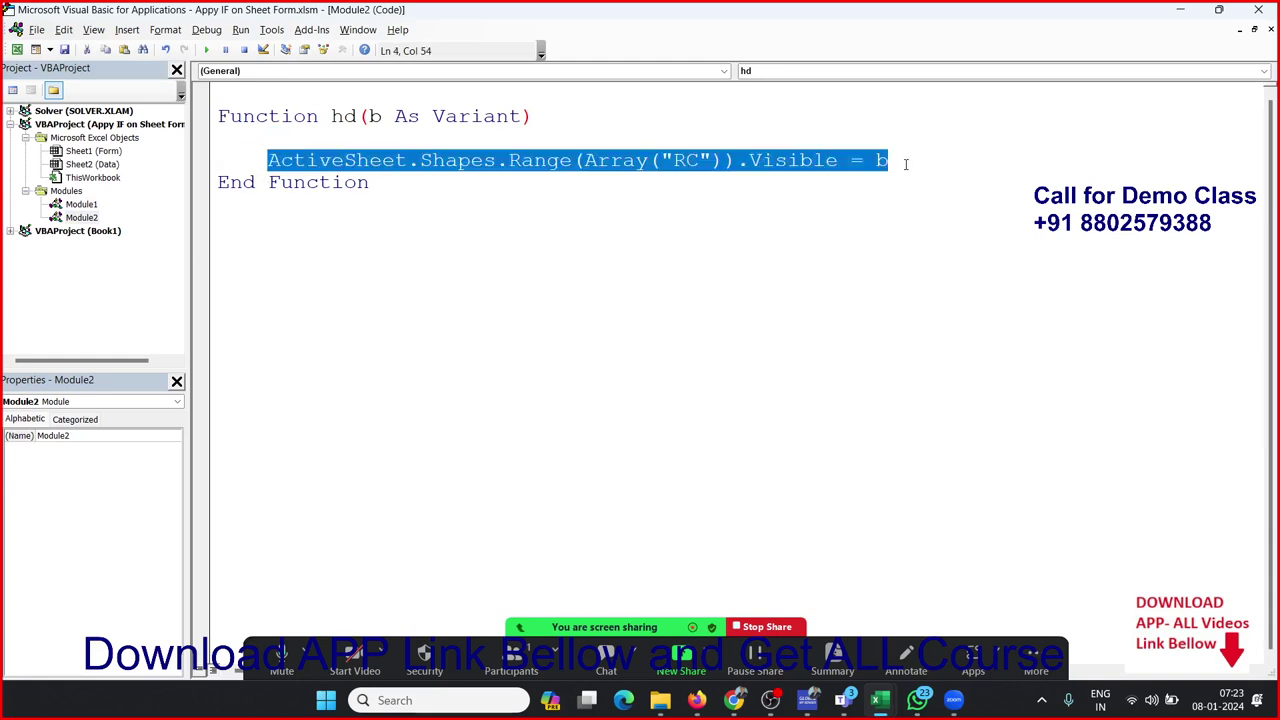
pyautogui.click(82, 205)
pyautogui.doubleClick(82, 205)
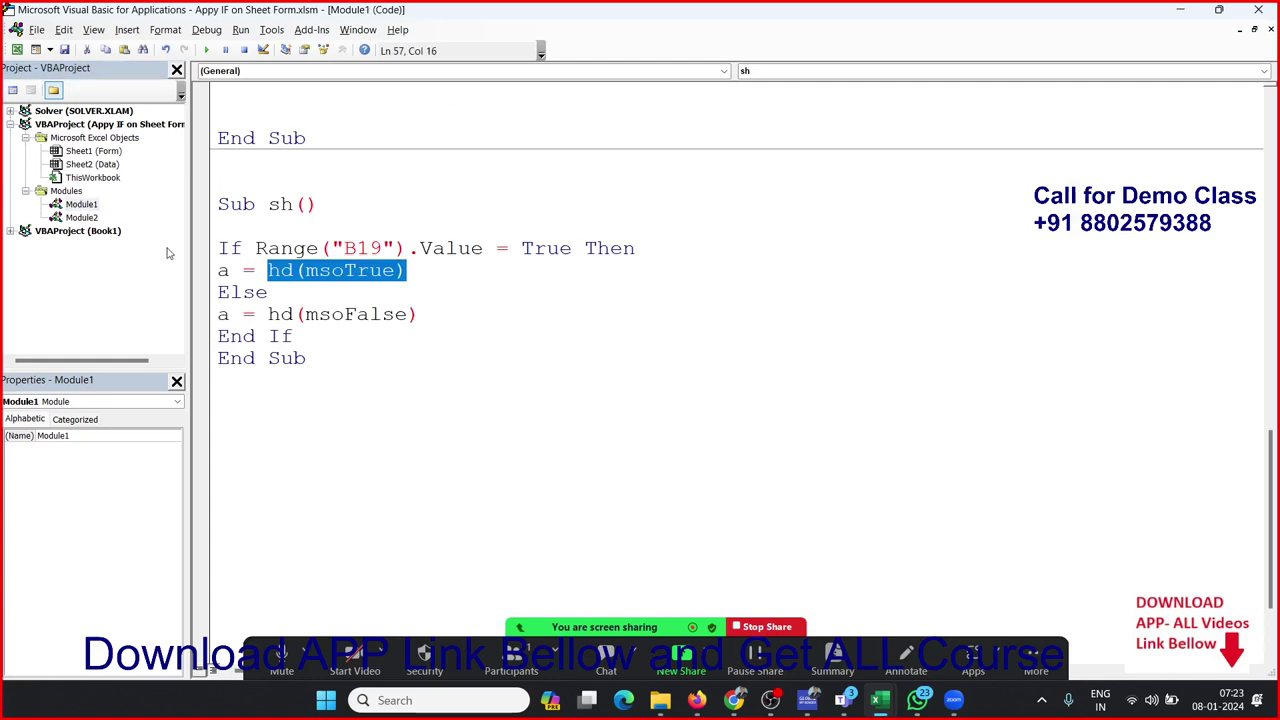
pyautogui.moveTo(218, 270); pyautogui.dragTo(426, 266)
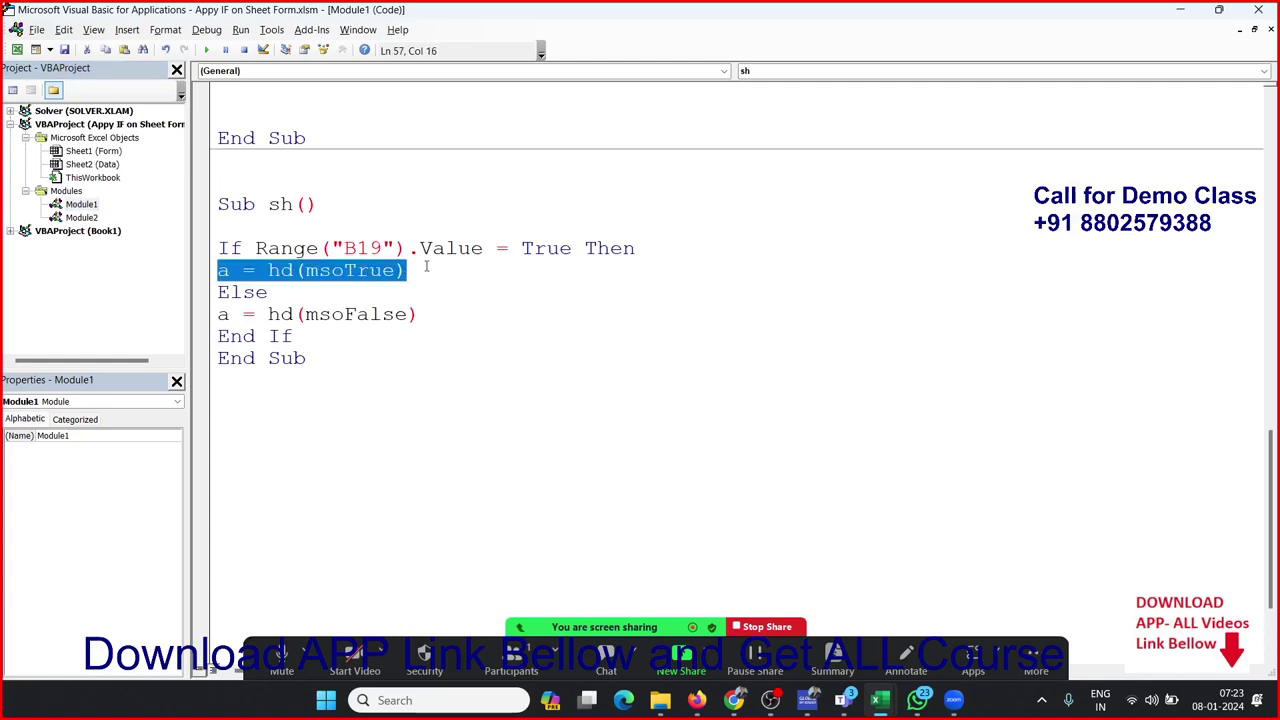
pyautogui.hotkey('ctrl', 'v')
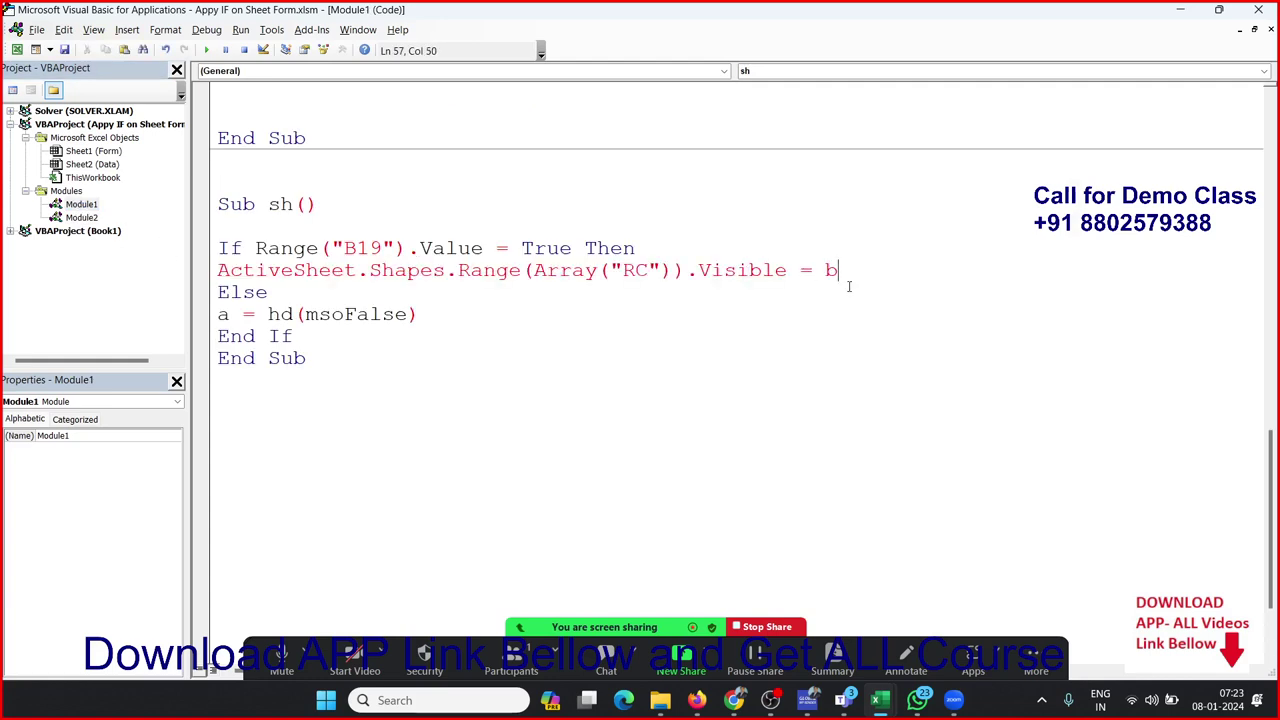
# Try ending the pasted line with msoTrue, then undo back to a = hd(msoTrue).
pyautogui.press('BackSpace')
pyautogui.write('ms')
pyautogui.write('otrue')
pyautogui.click(849, 288)
pyautogui.moveTo(920, 270); pyautogui.dragTo(217, 270)
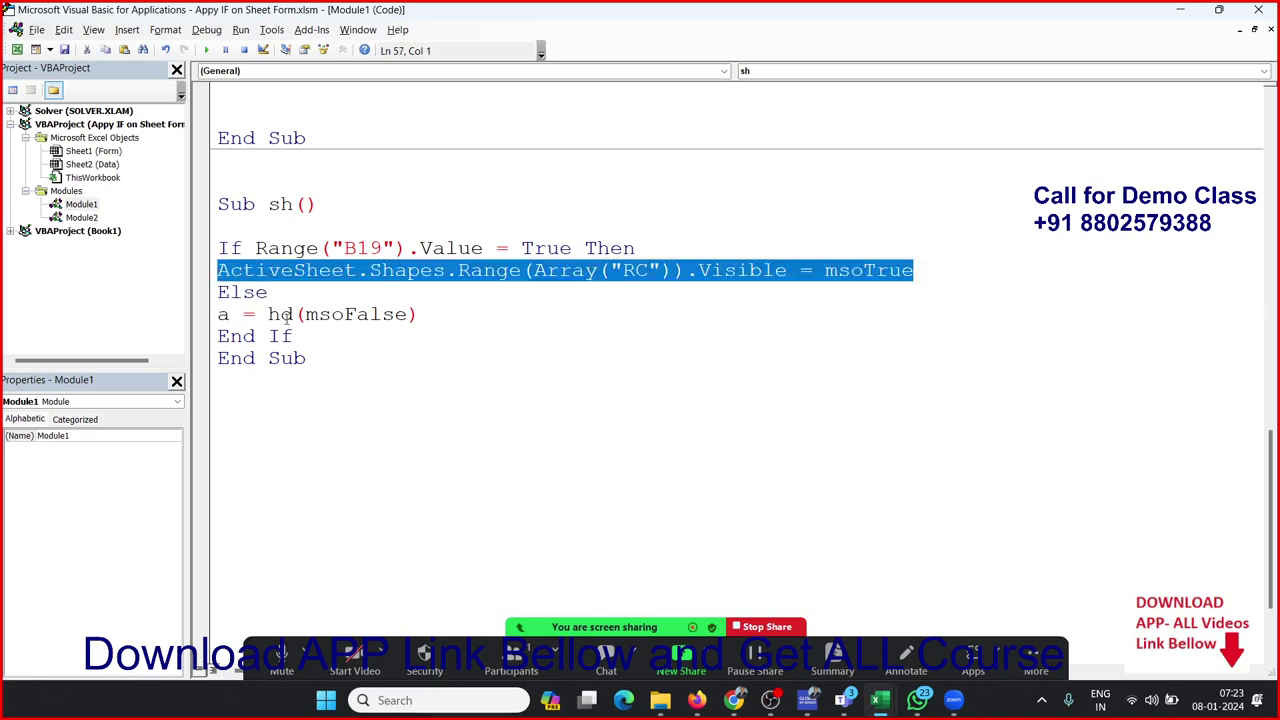
pyautogui.press('End')
pyautogui.press('BackSpace')
pyautogui.press('BackSpace')
pyautogui.press('BackSpace')
pyautogui.hotkey('ctrl', 'z')
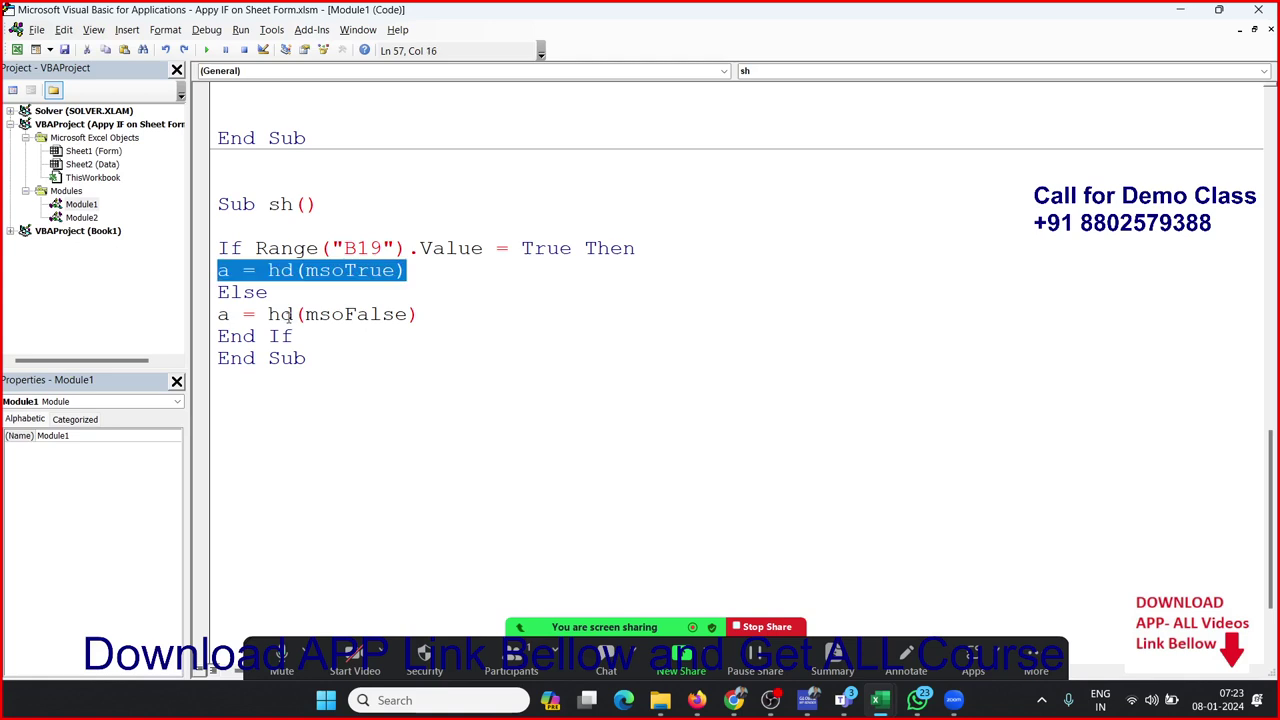
# Compare Sub sh's hd calls with Module2, then select the whole hd function.
pyautogui.doubleClick(80, 217)
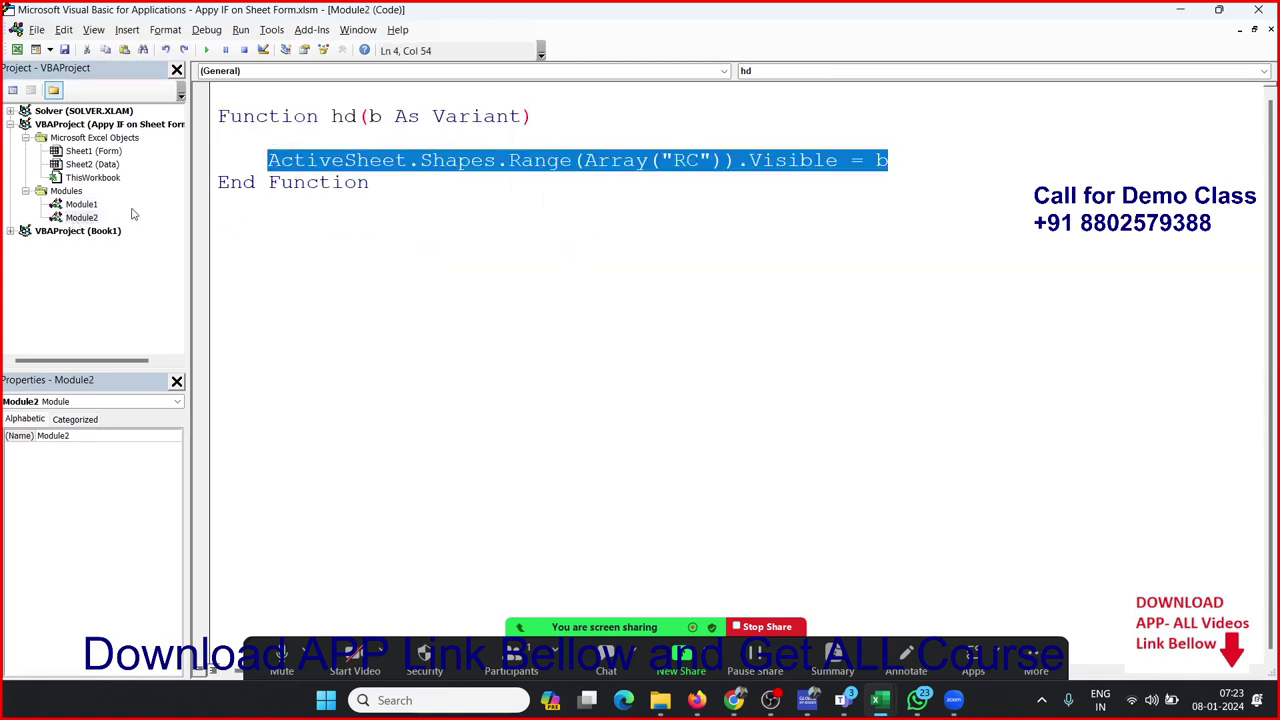
pyautogui.click(82, 206)
pyautogui.doubleClick(82, 206)
pyautogui.doubleClick(255, 270)
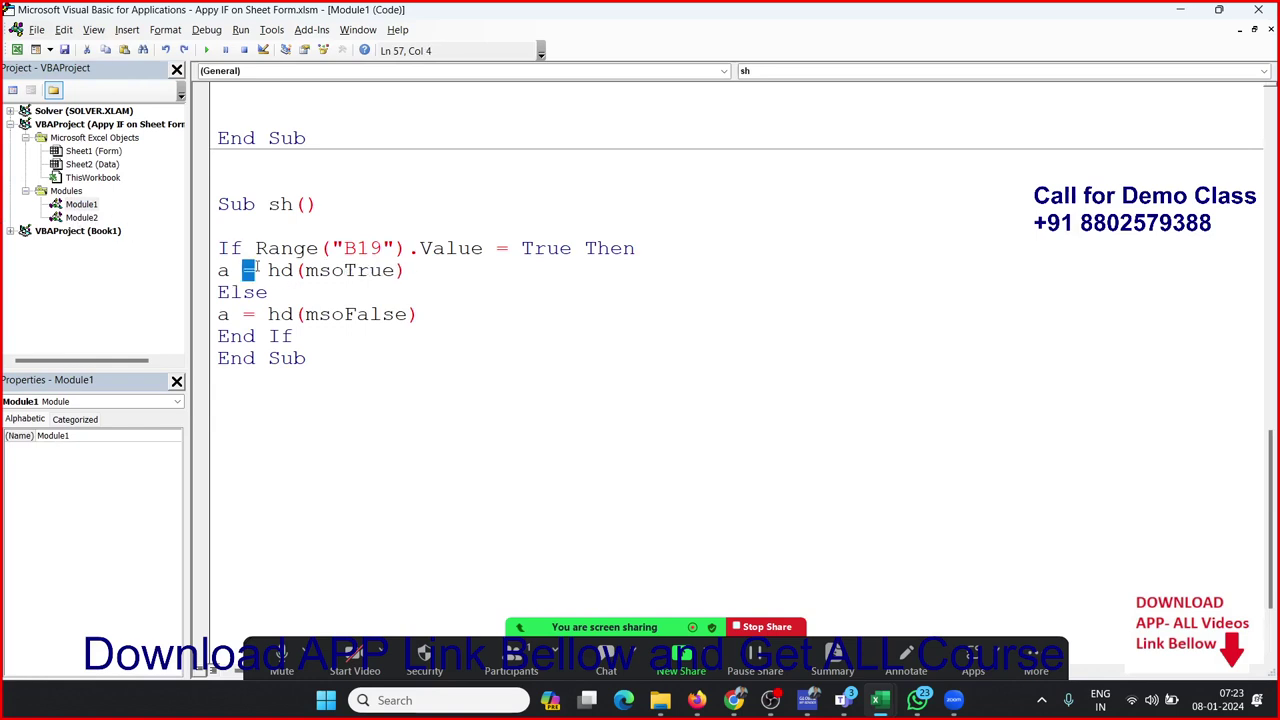
pyautogui.doubleClick(270, 314)
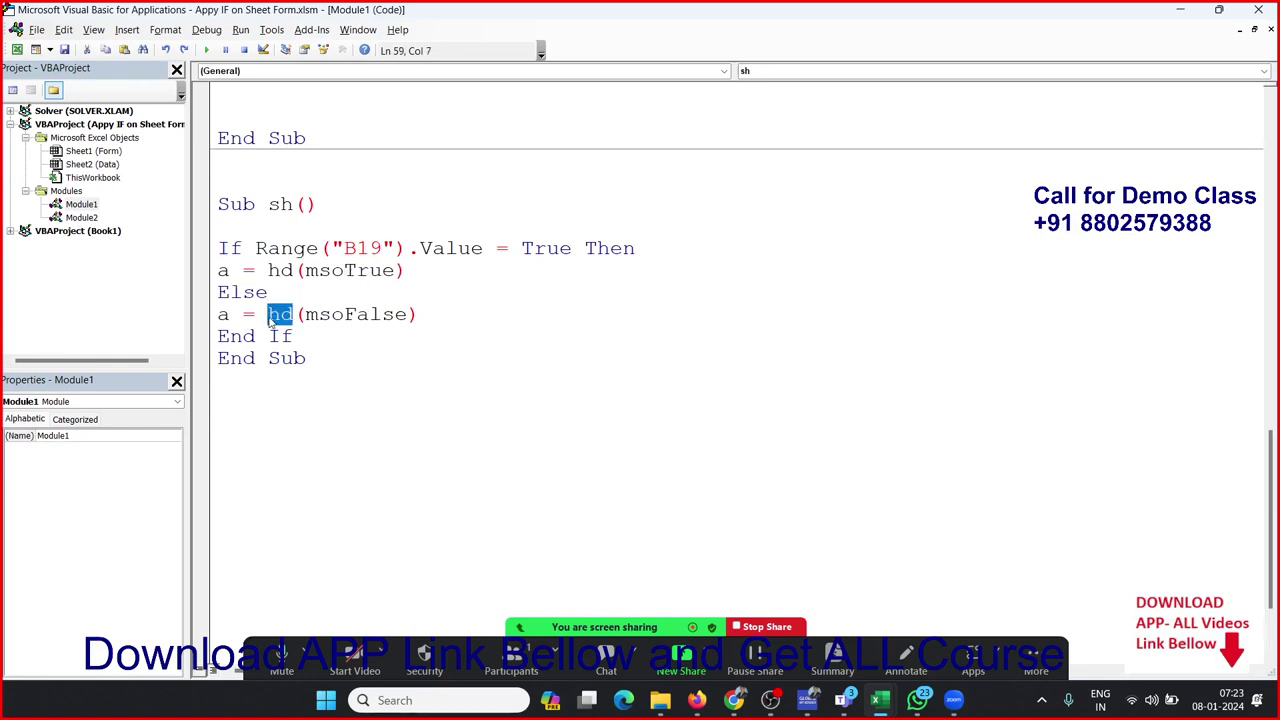
pyautogui.doubleClick(82, 217)
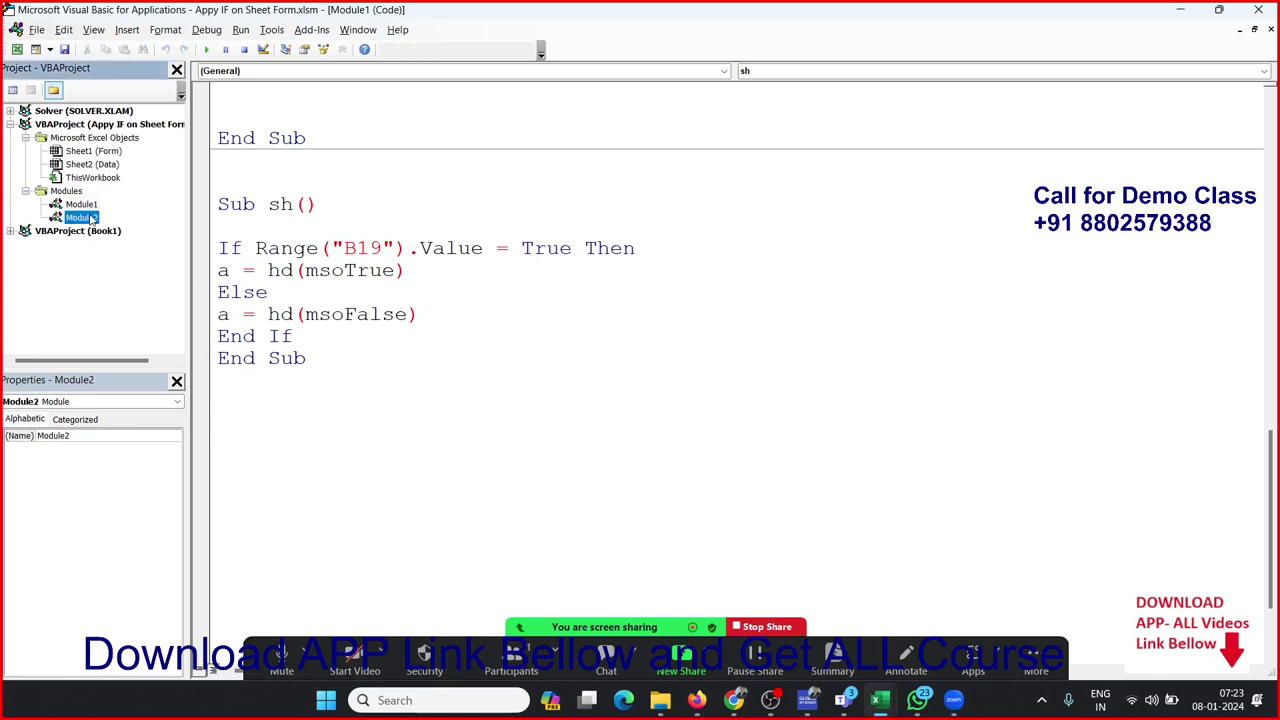
pyautogui.moveTo(270, 240); pyautogui.dragTo(216, 116)
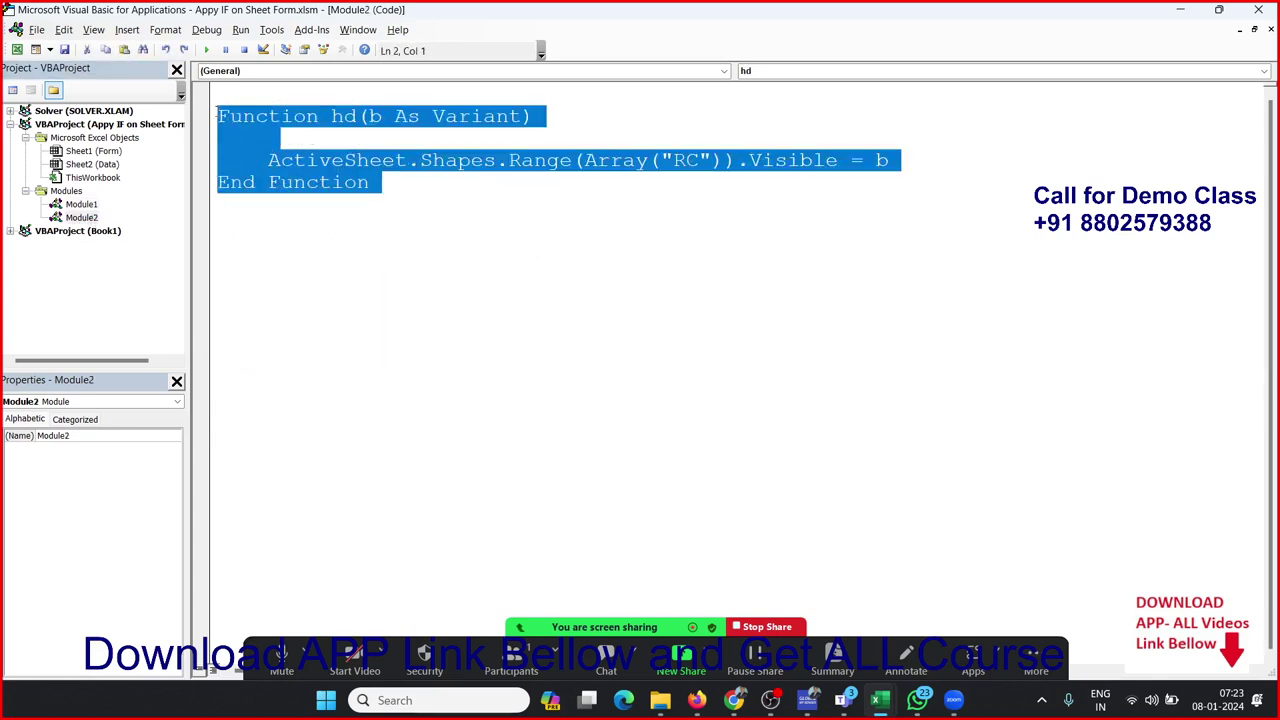
# Cut Function hd from Module2 and paste it below Sub sh in Module1.
pyautogui.press('Delete')
pyautogui.doubleClick(82, 204)
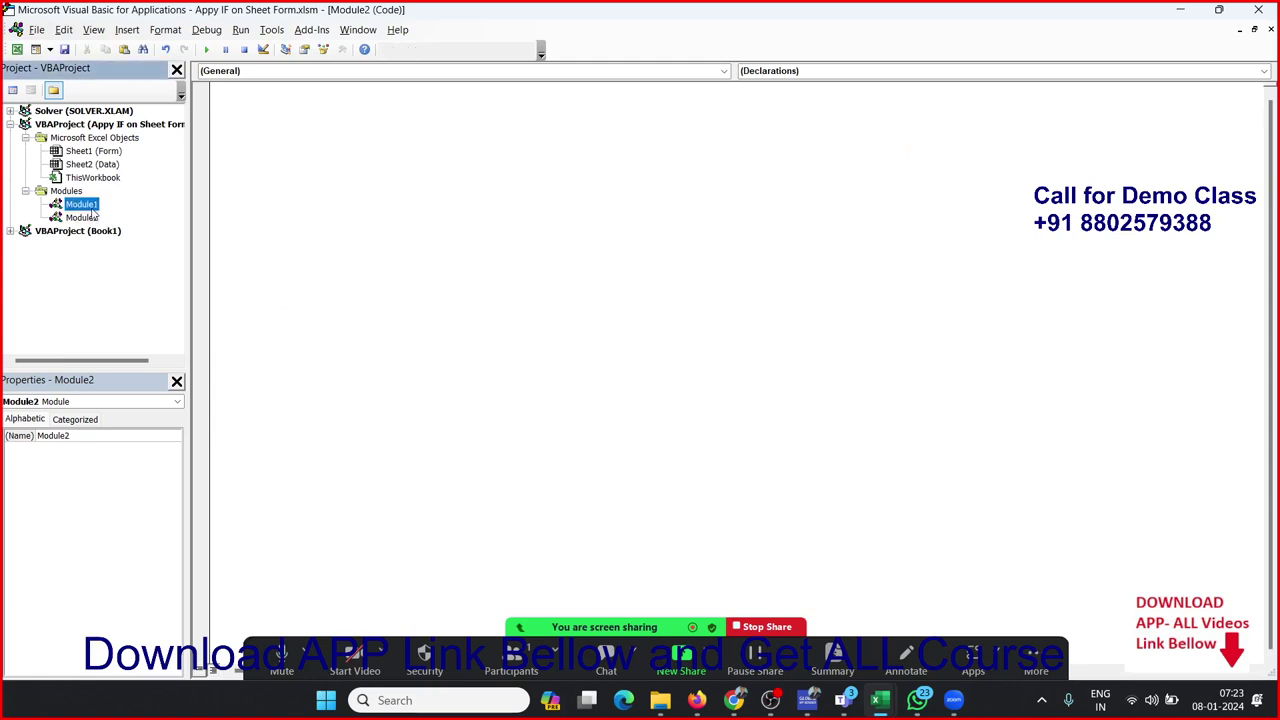
pyautogui.click(269, 407)
pyautogui.write('Function hd(b As Variant)      ActiveSheet.Shapes.Range(Array("RC")).Visible = b End Function')
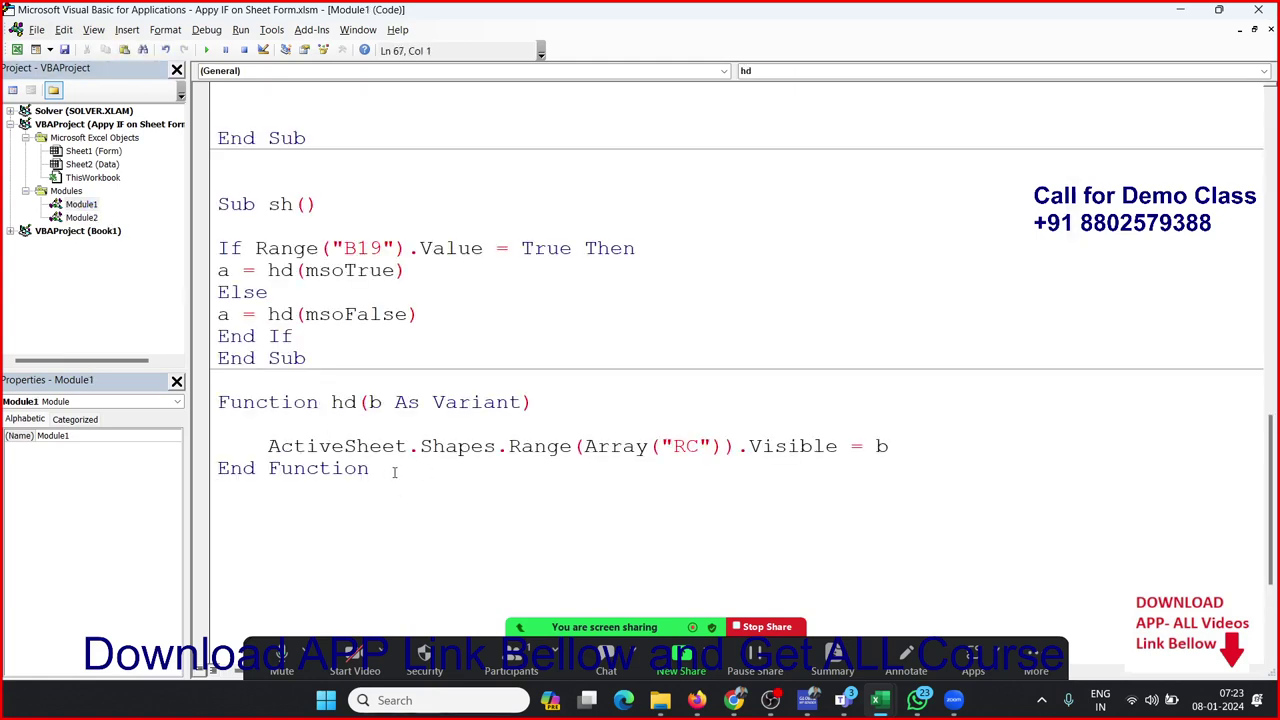
# Remove the indentation before hd's ActiveSheet visibility line.
pyautogui.click(287, 430)
pyautogui.moveTo(269, 446); pyautogui.dragTo(800, 446)
pyautogui.click(370, 314)
pyautogui.click(346, 287)
pyautogui.click(272, 444)
pyautogui.press('BackSpace')
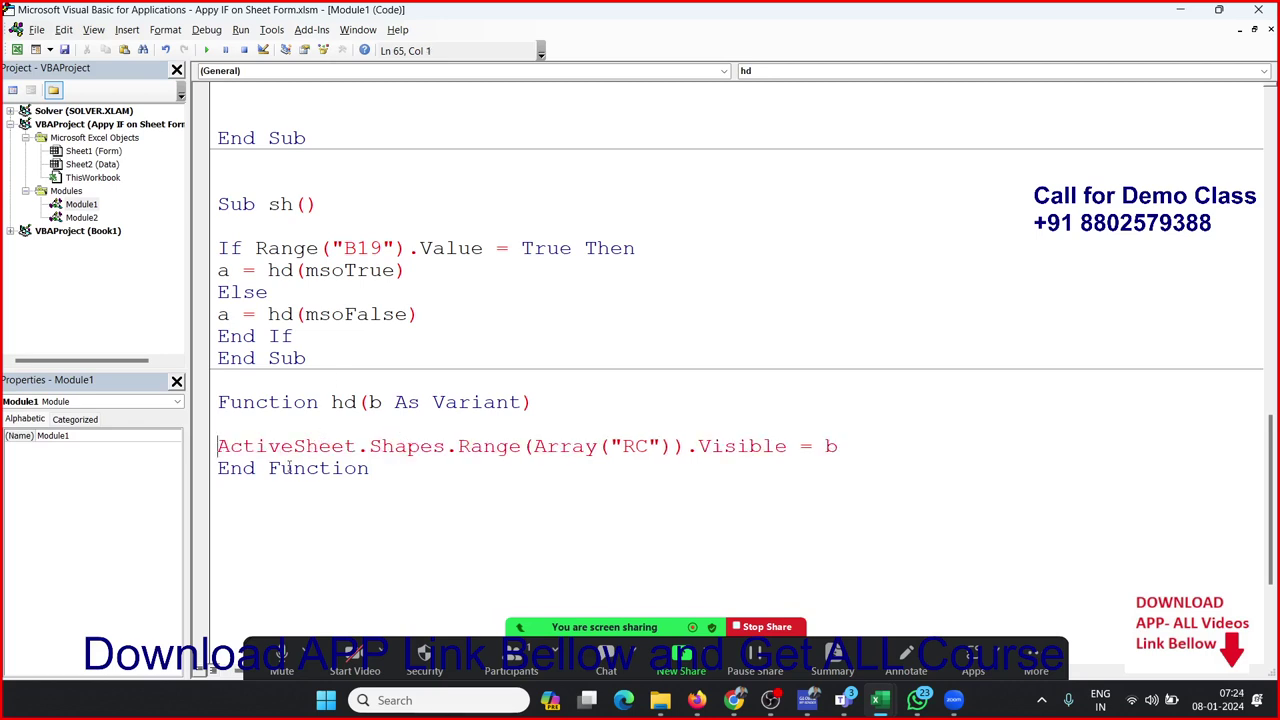
pyautogui.moveTo(218, 446); pyautogui.dragTo(812, 446)
pyautogui.hotkey('ctrl', 'c')
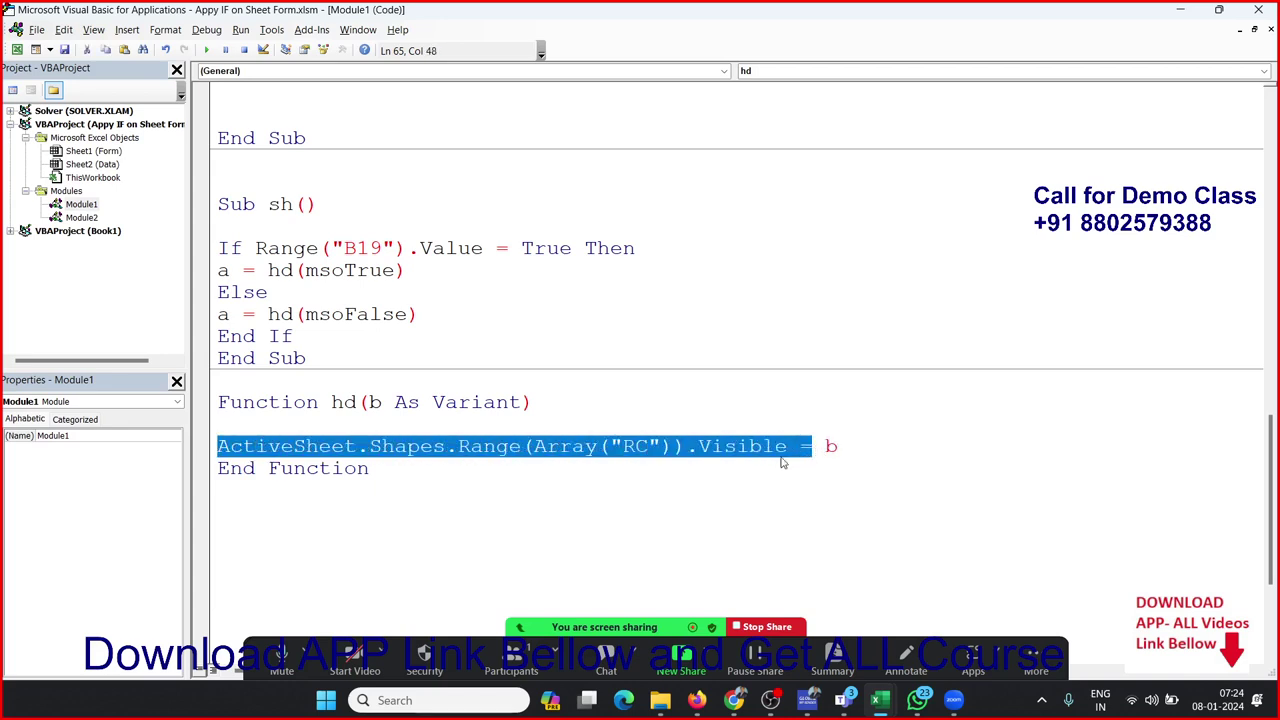
pyautogui.doubleClick(223, 270)
pyautogui.hotkey('ctrl', 'v')
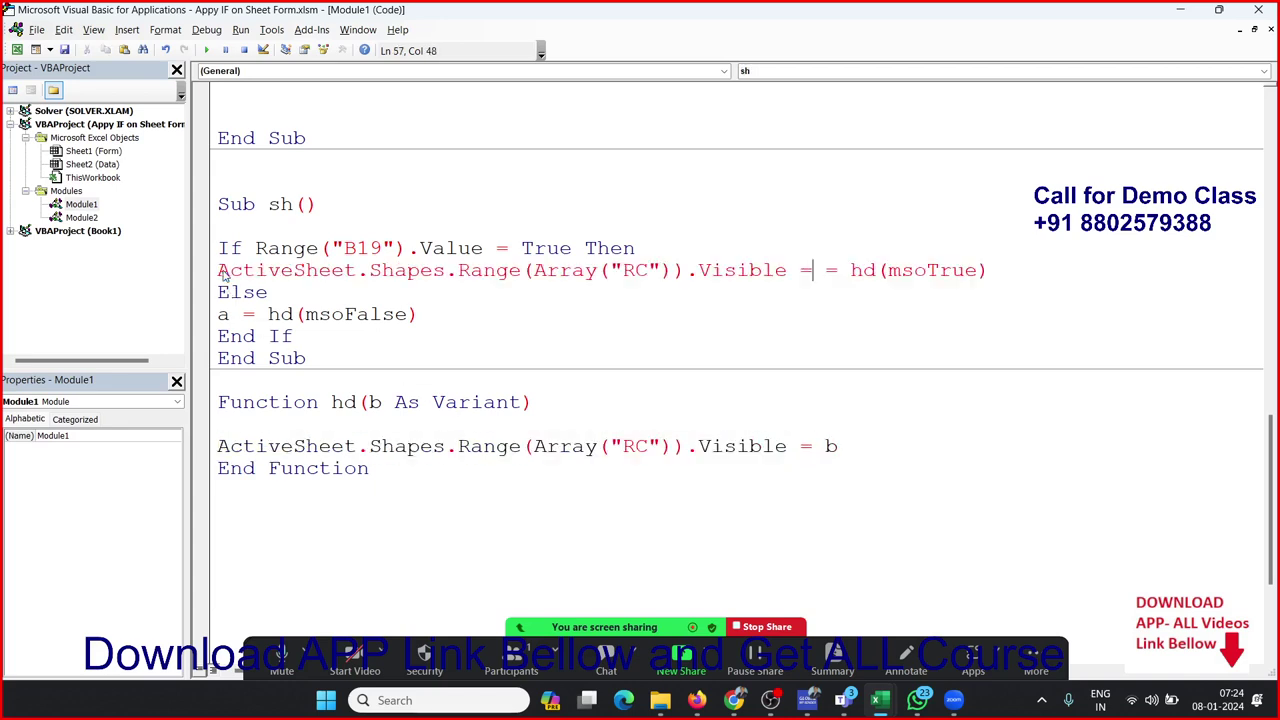
pyautogui.moveTo(825, 270); pyautogui.dragTo(888, 270)
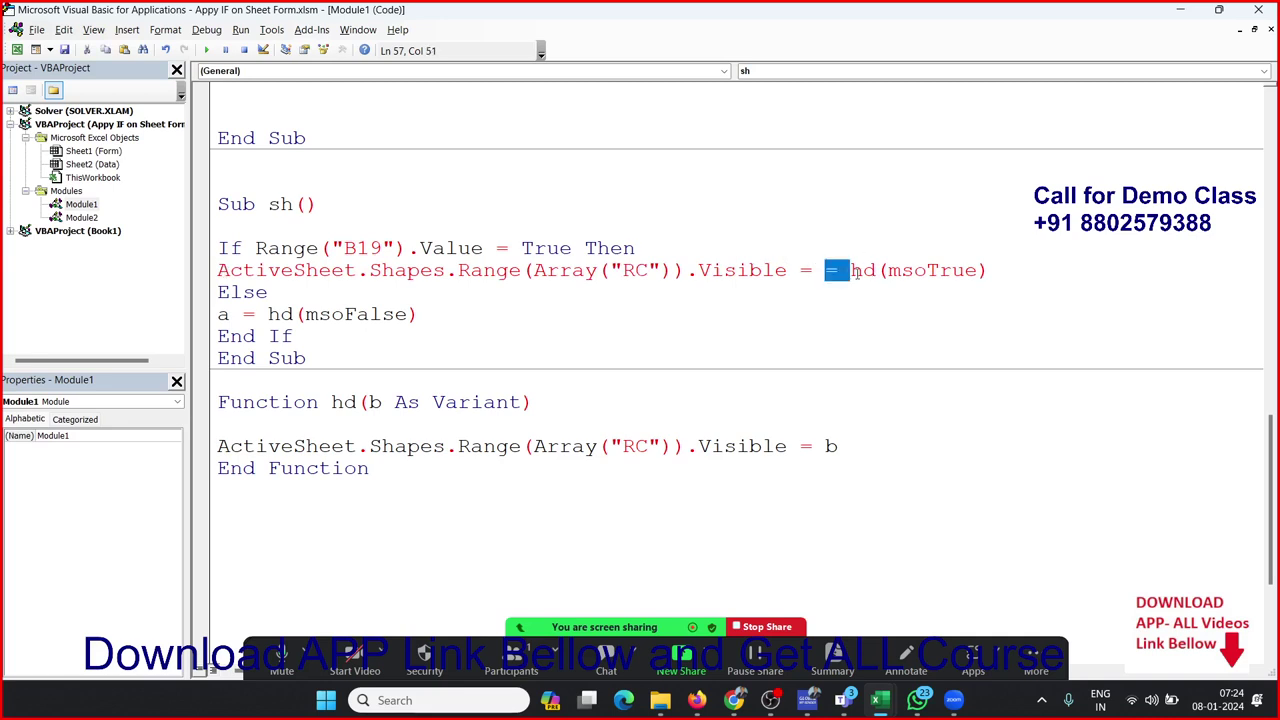
pyautogui.press('Delete')
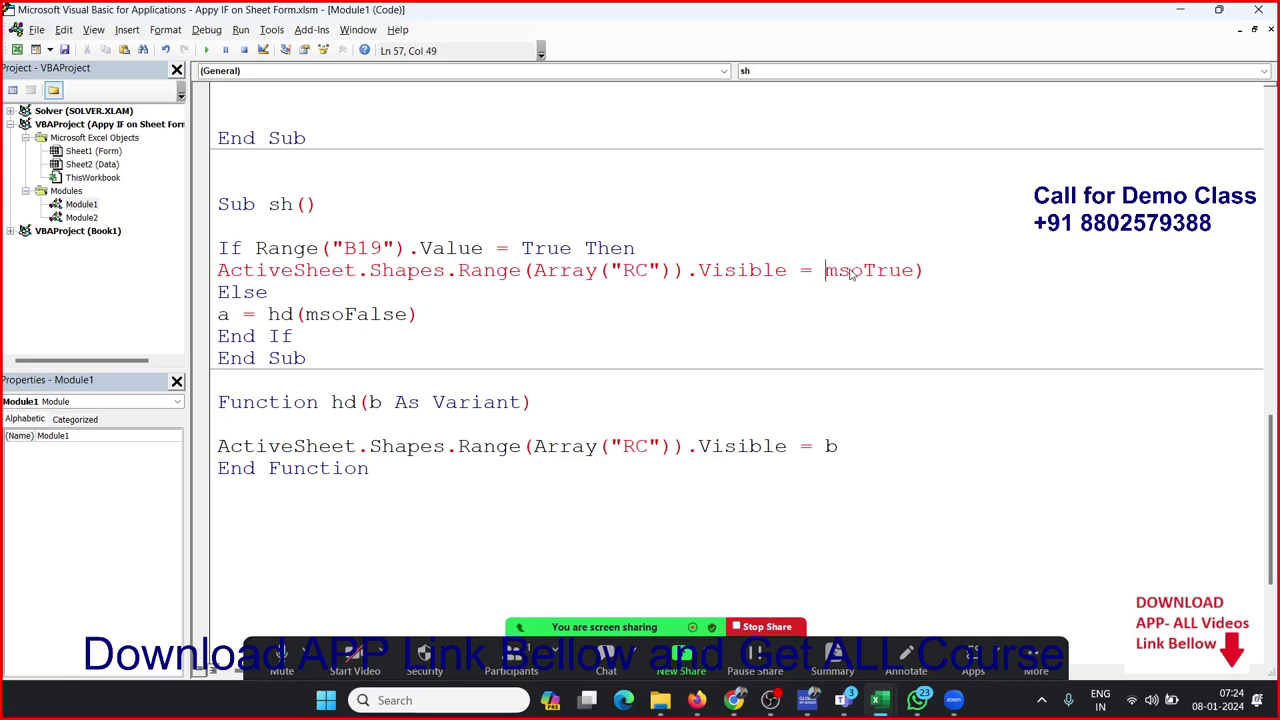
pyautogui.click(956, 272)
pyautogui.press('BackSpace')
pyautogui.click(768, 344)
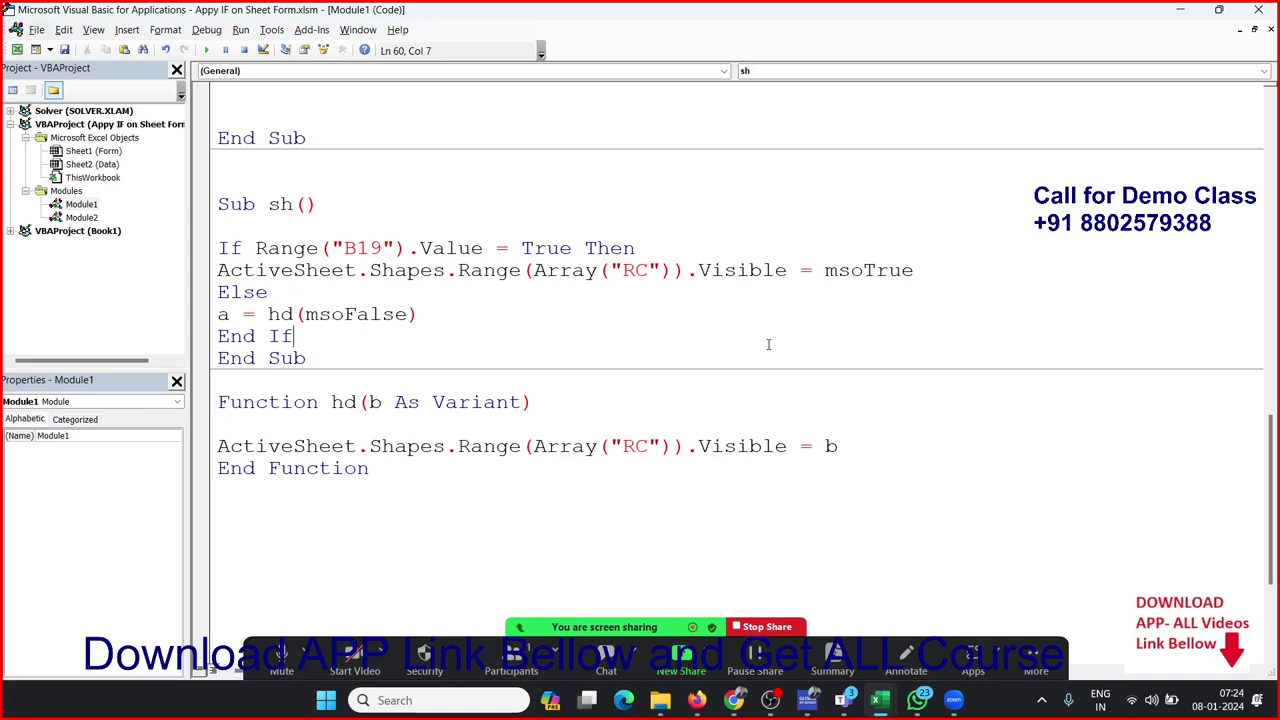
pyautogui.hotkey('ctrl', 'z')
pyautogui.hotkey('ctrl', 'z')
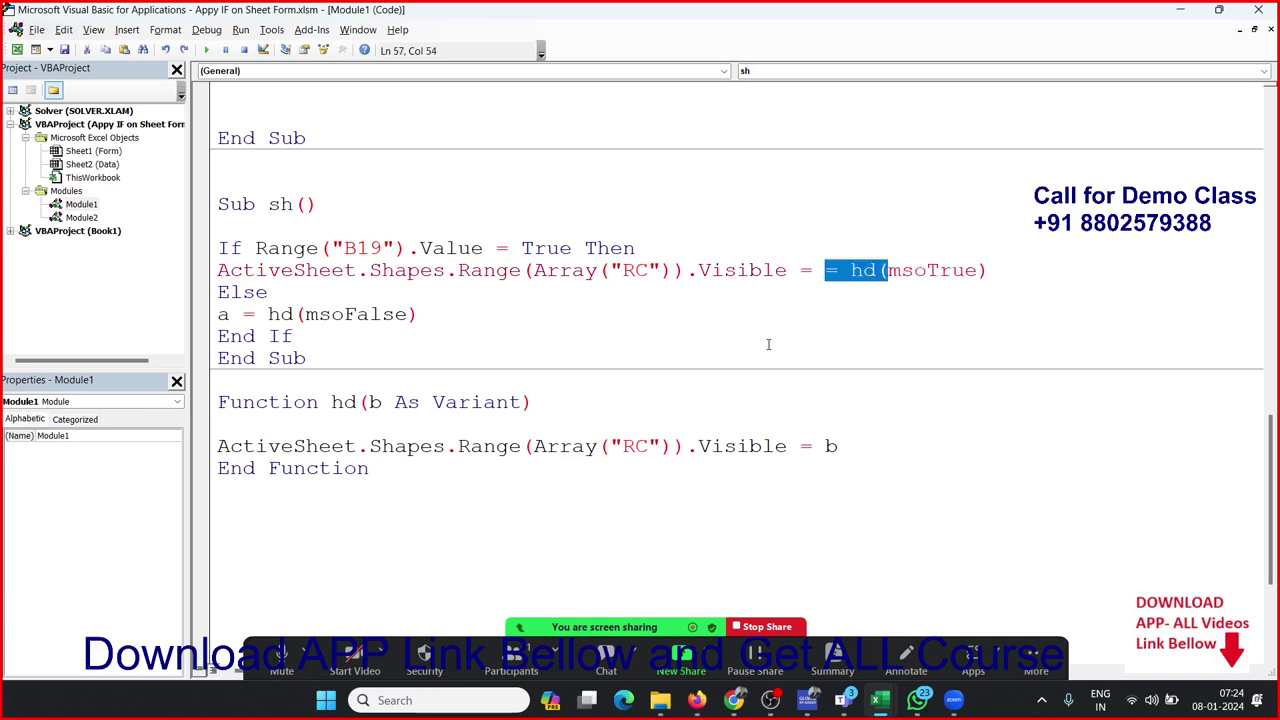
pyautogui.hotkey('ctrl', 'z')
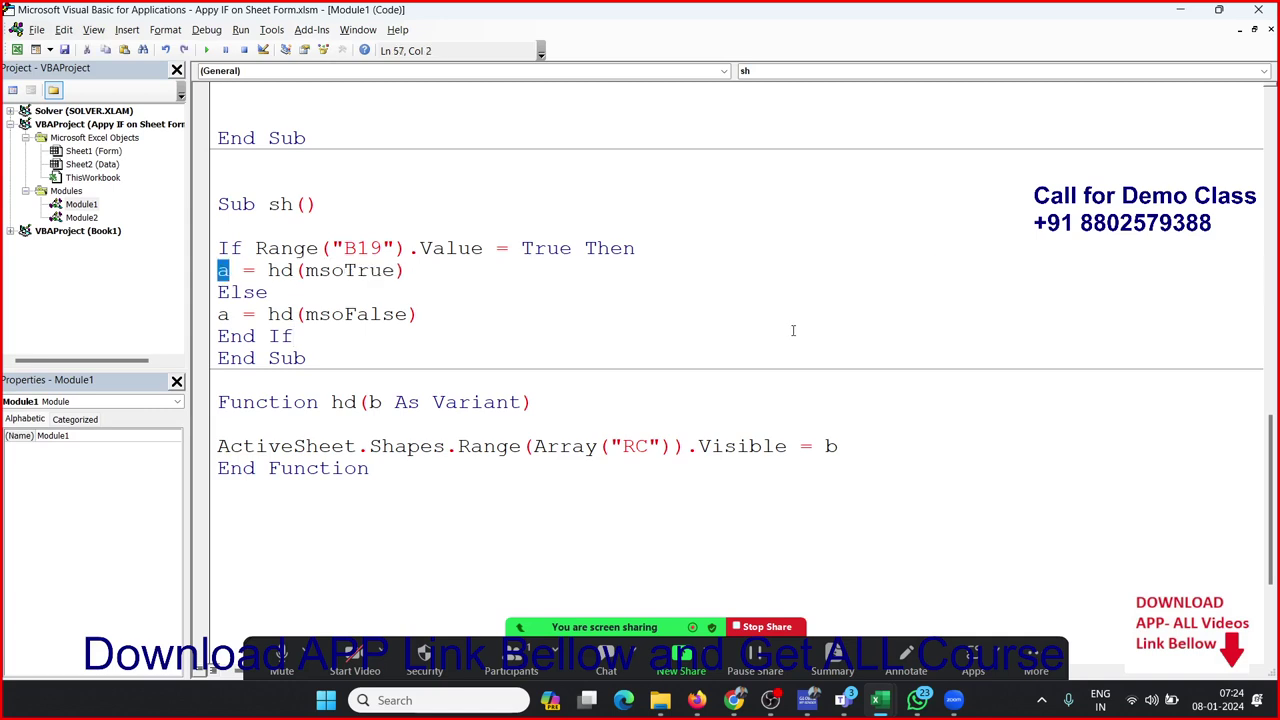
pyautogui.press('Down')
pyautogui.press('Down')
pyautogui.press('Down')
pyautogui.press('Down')
pyautogui.press('Down')
pyautogui.press('Down')
# Review the Send and Send_F subs, then switch back to the Excel Register form.
pyautogui.click(334, 536)
pyautogui.scroll(-1, 334, 536)
pyautogui.scroll(6, 334, 536)
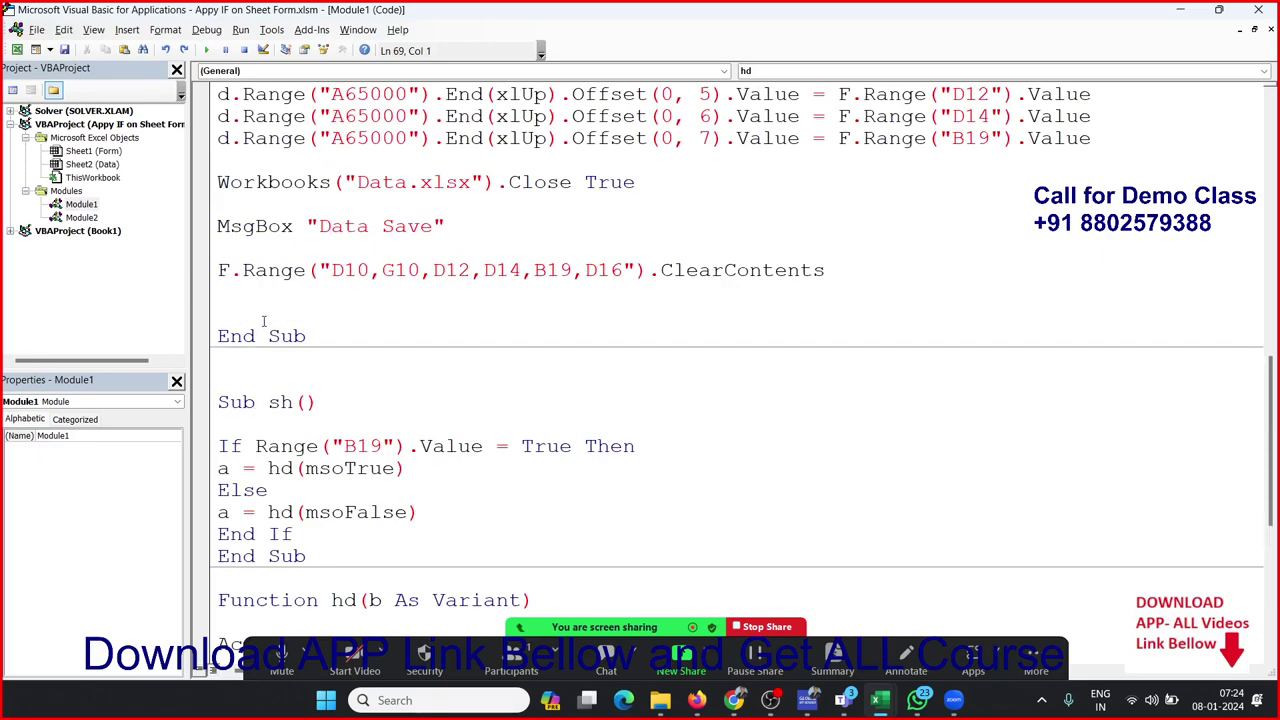
pyautogui.scroll(2, 345, 418)
pyautogui.scroll(8, 345, 418)
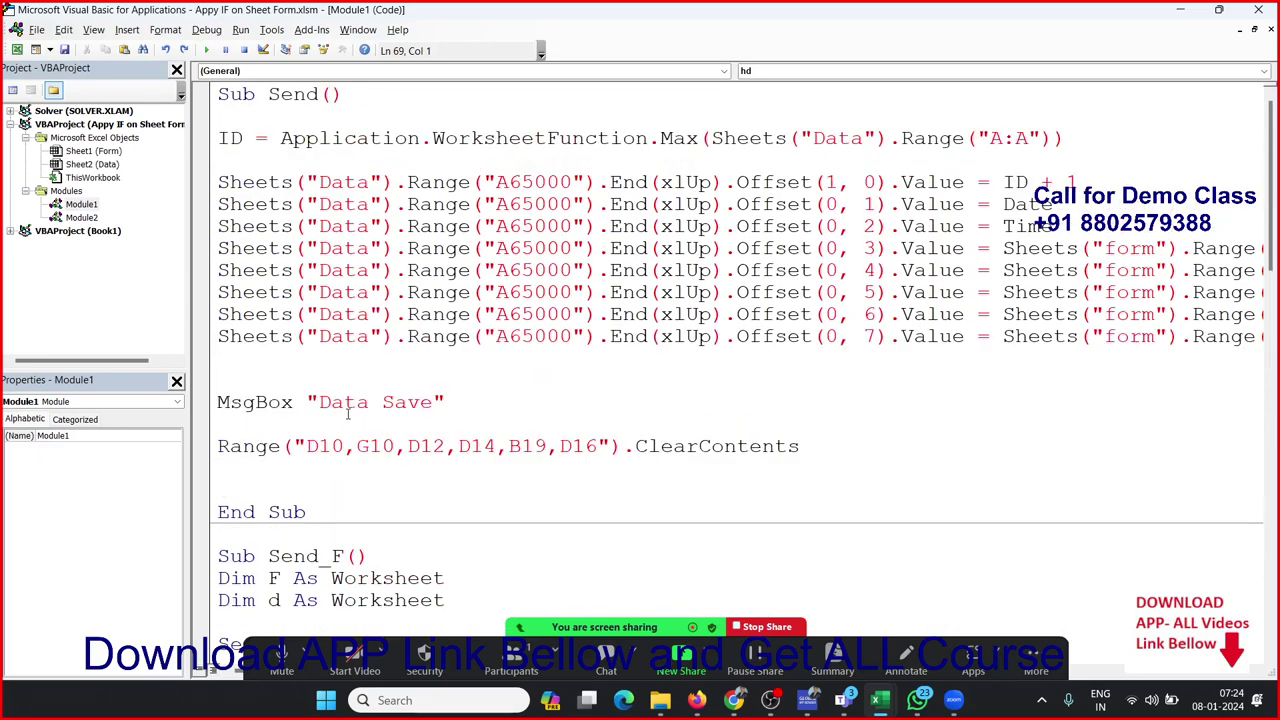
pyautogui.scroll(-5, 344, 358)
pyautogui.scroll(-2, 344, 358)
pyautogui.scroll(-2, 344, 358)
pyautogui.scroll(1, 344, 358)
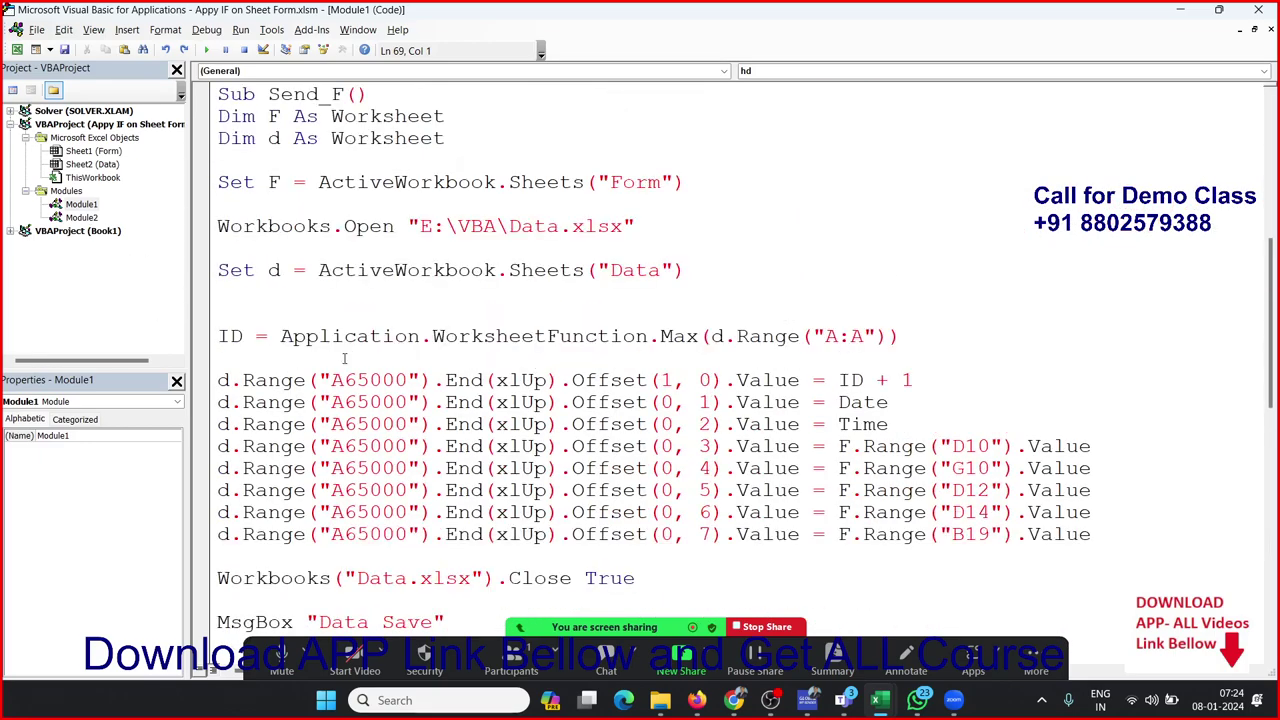
pyautogui.scroll(-2, 344, 358)
pyautogui.scroll(-1, 344, 358)
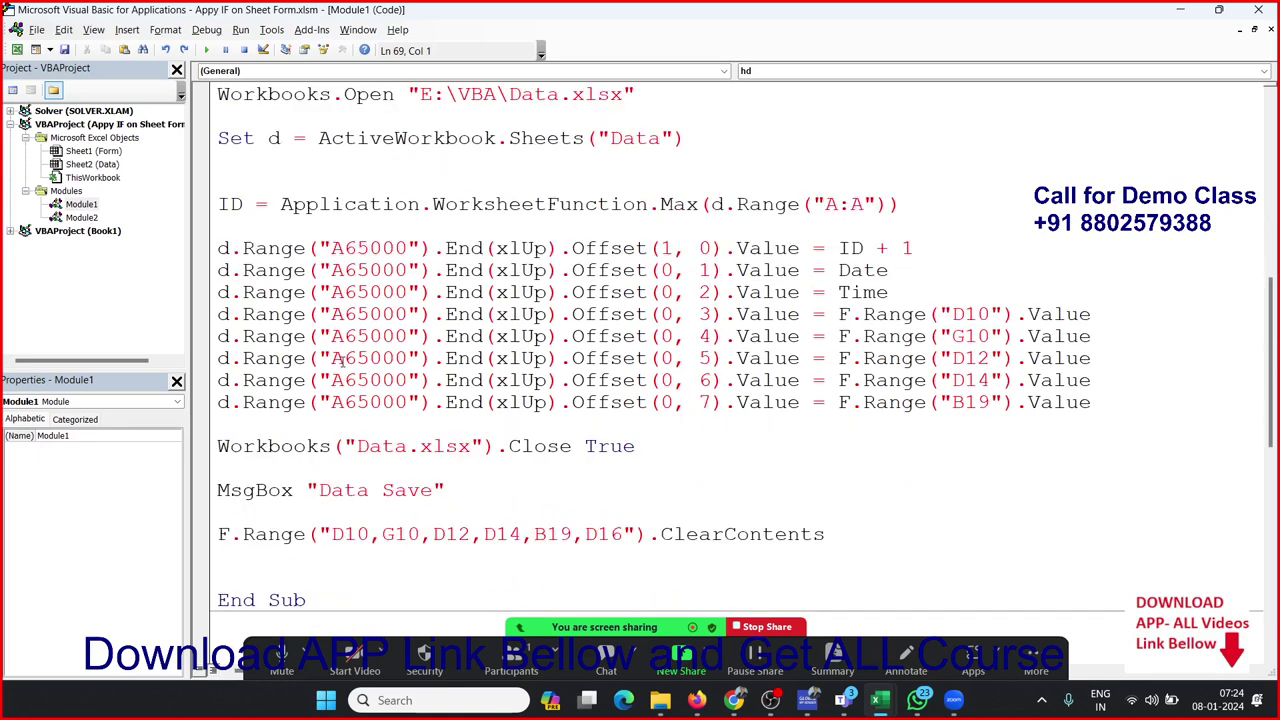
pyautogui.hotkey('alt', 'F11')
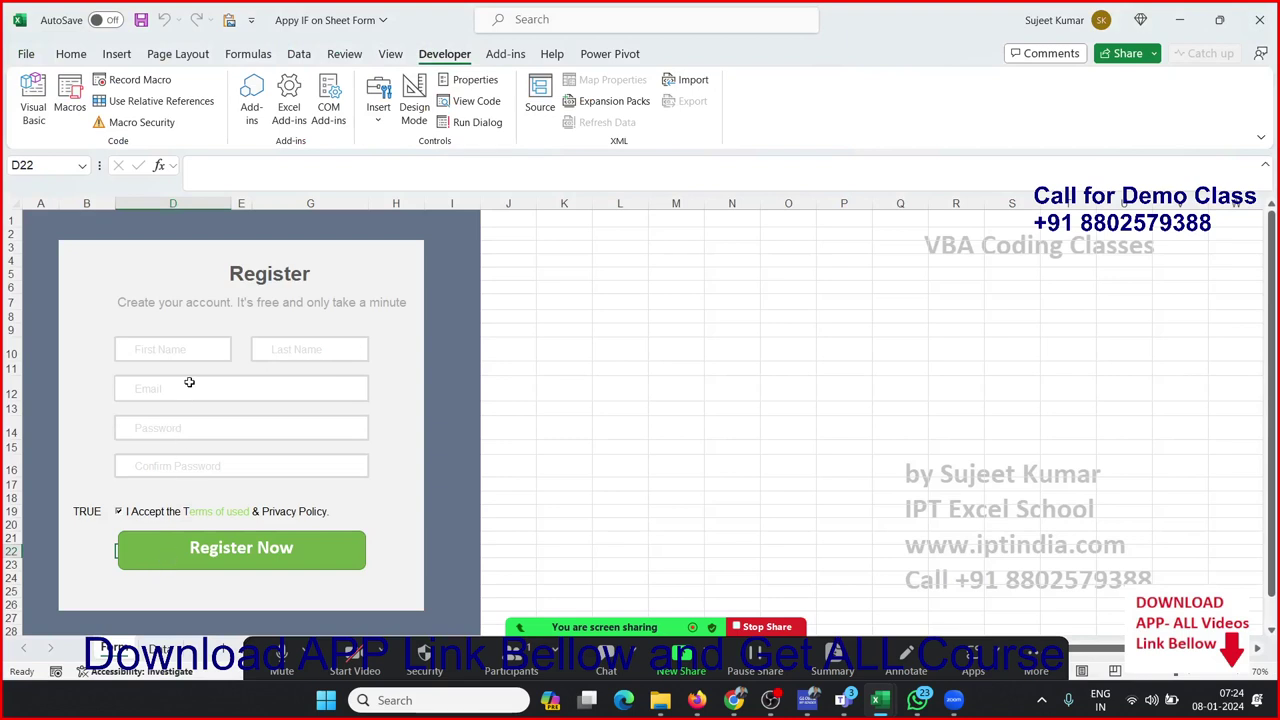
# Name the First Name cell D10 FN via the Name Box.
pyautogui.click(180, 349)
pyautogui.click(256, 355)
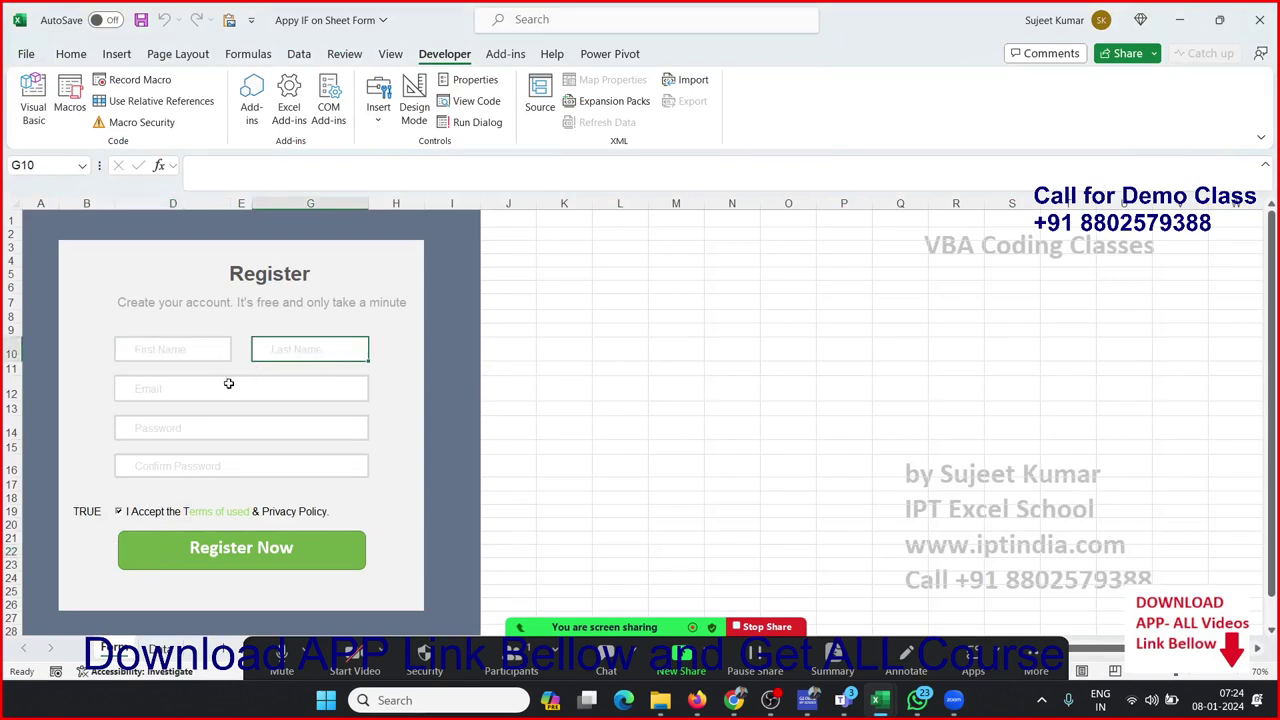
pyautogui.click(152, 384)
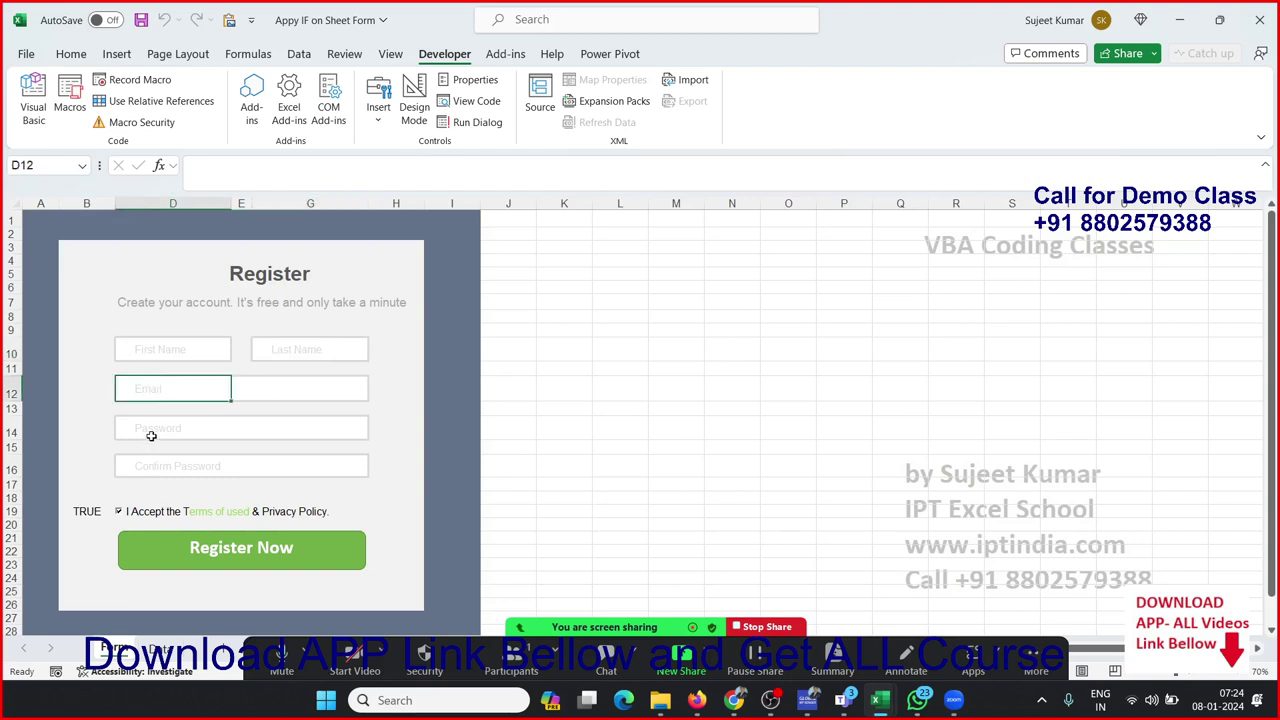
pyautogui.click(157, 430)
pyautogui.click(150, 465)
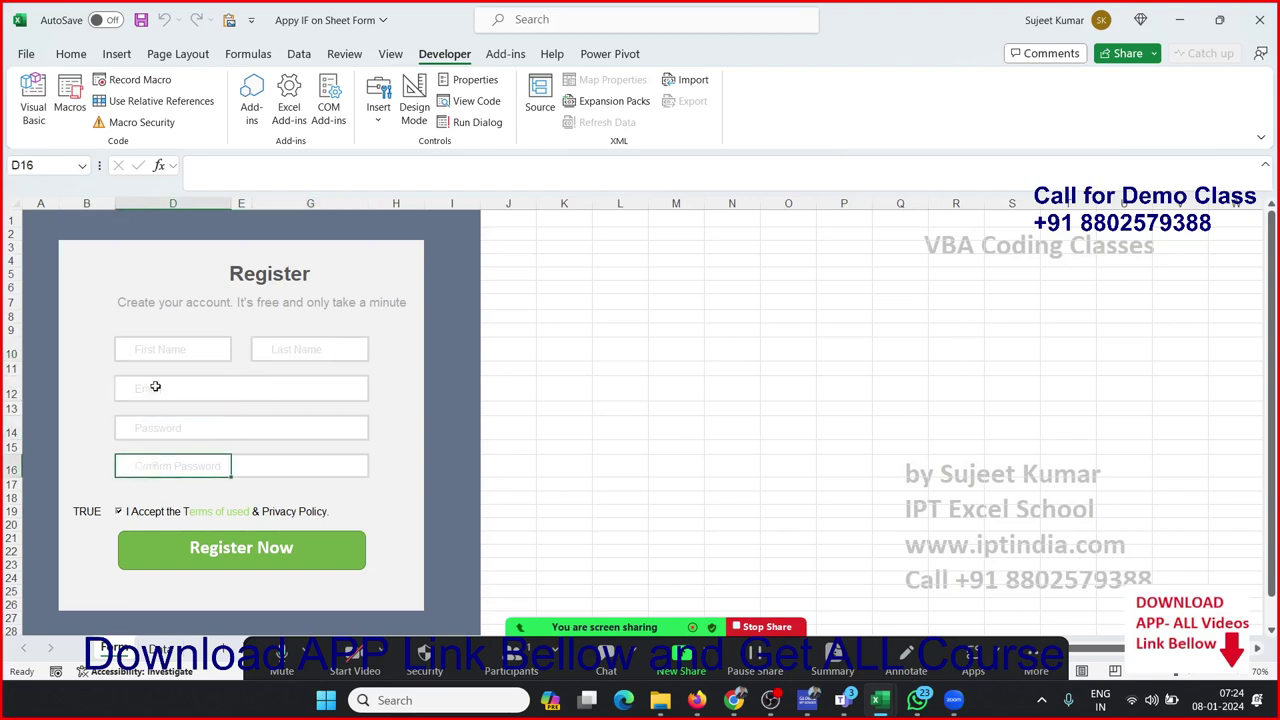
pyautogui.click(155, 351)
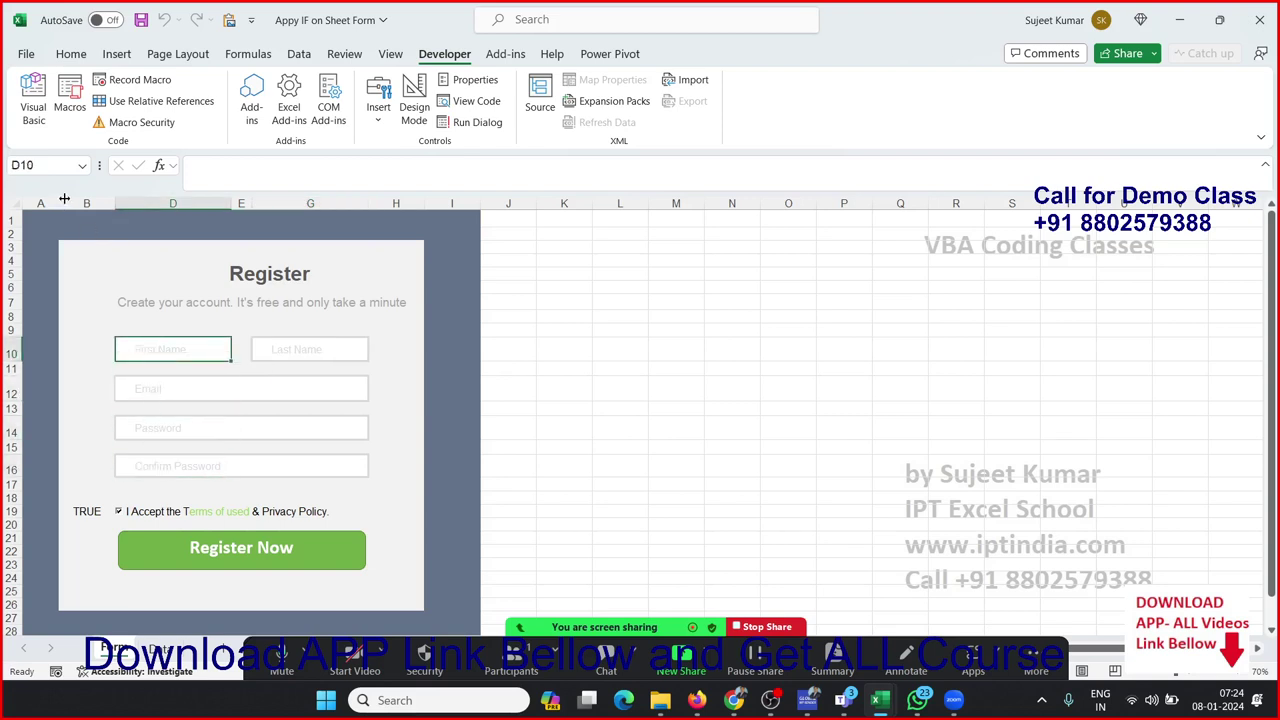
pyautogui.click(48, 166)
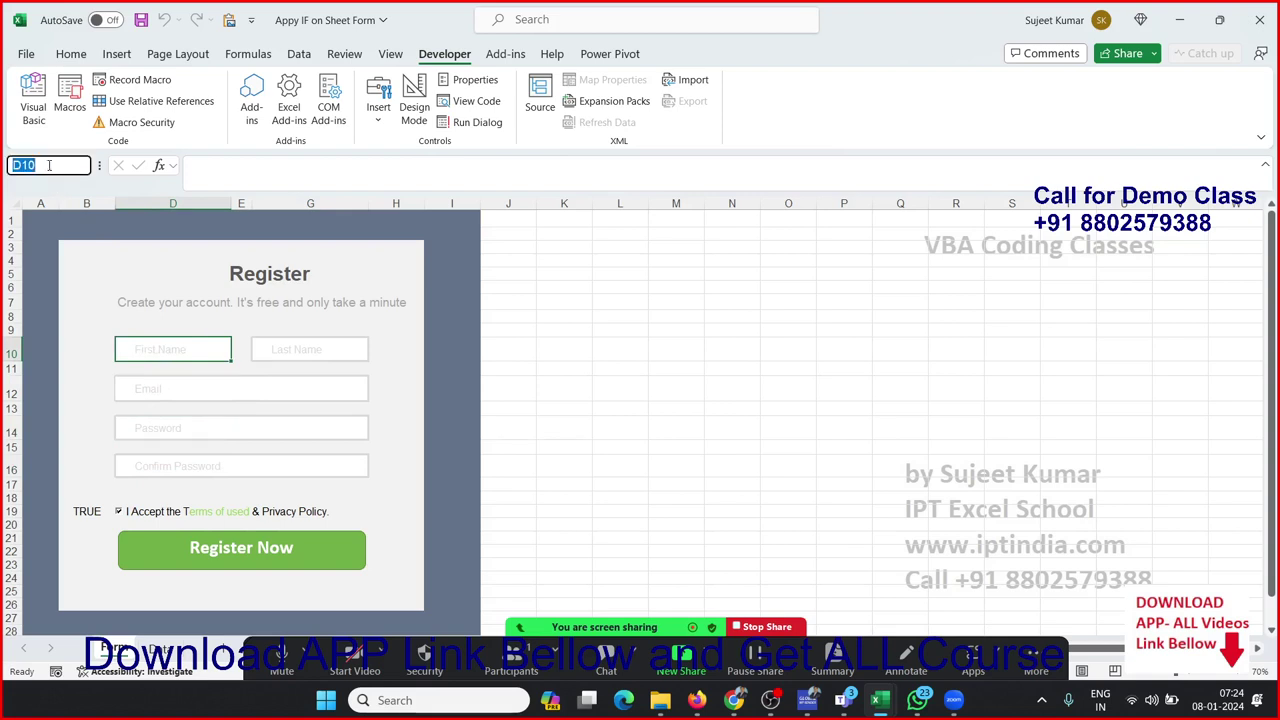
pyautogui.write('nm')
pyautogui.press('Return')
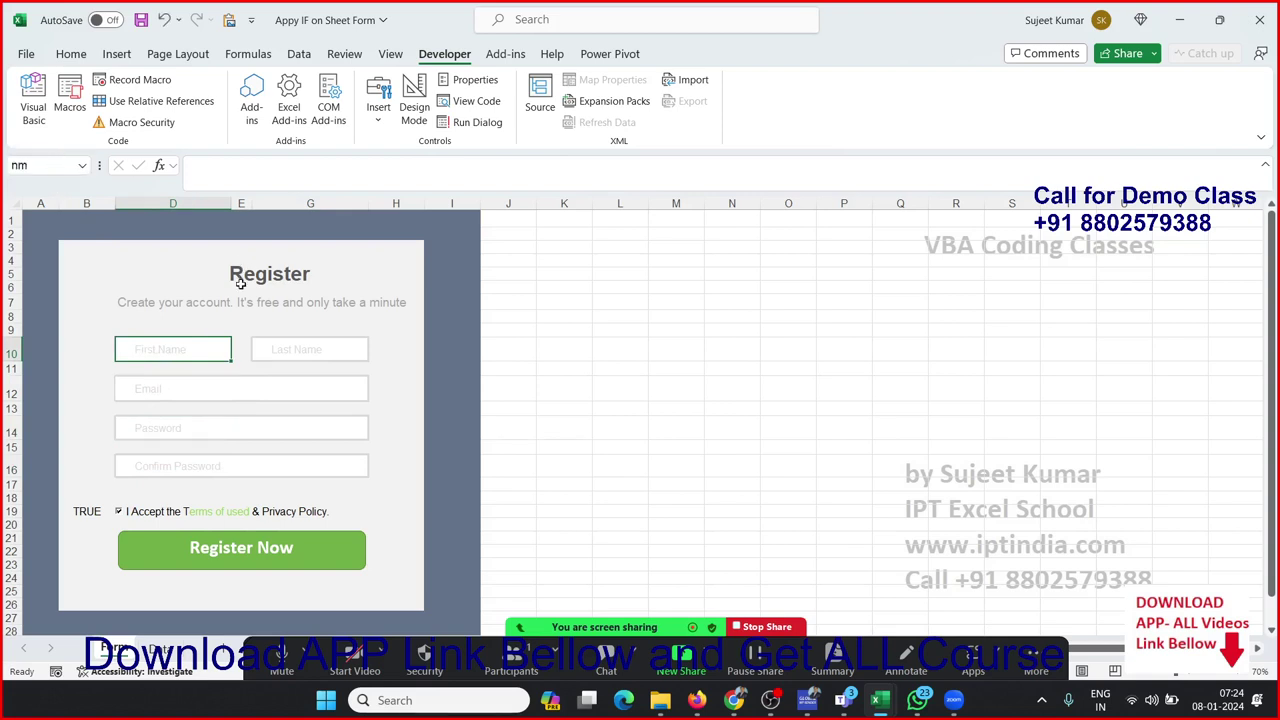
pyautogui.click(22, 162)
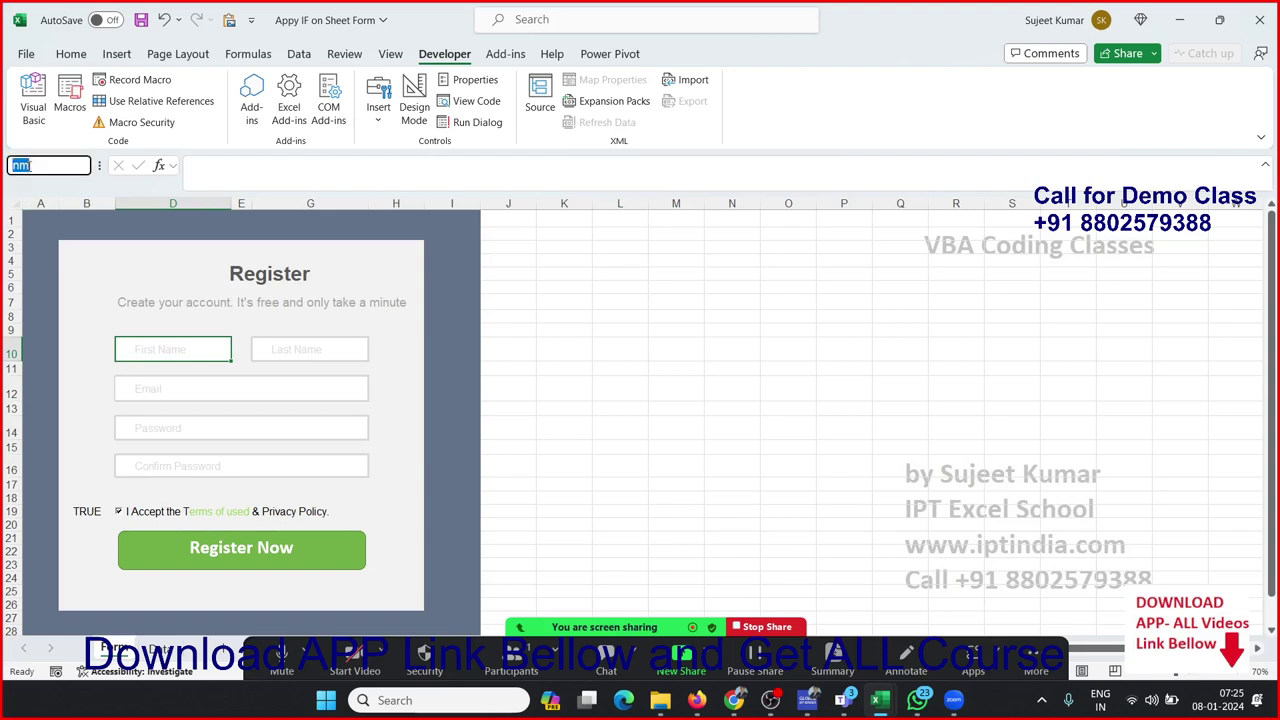
pyautogui.write('FN')
pyautogui.press('Return')
# Name the Last Name cell G10 LN and the Email cell D12 EM.
pyautogui.click(296, 350)
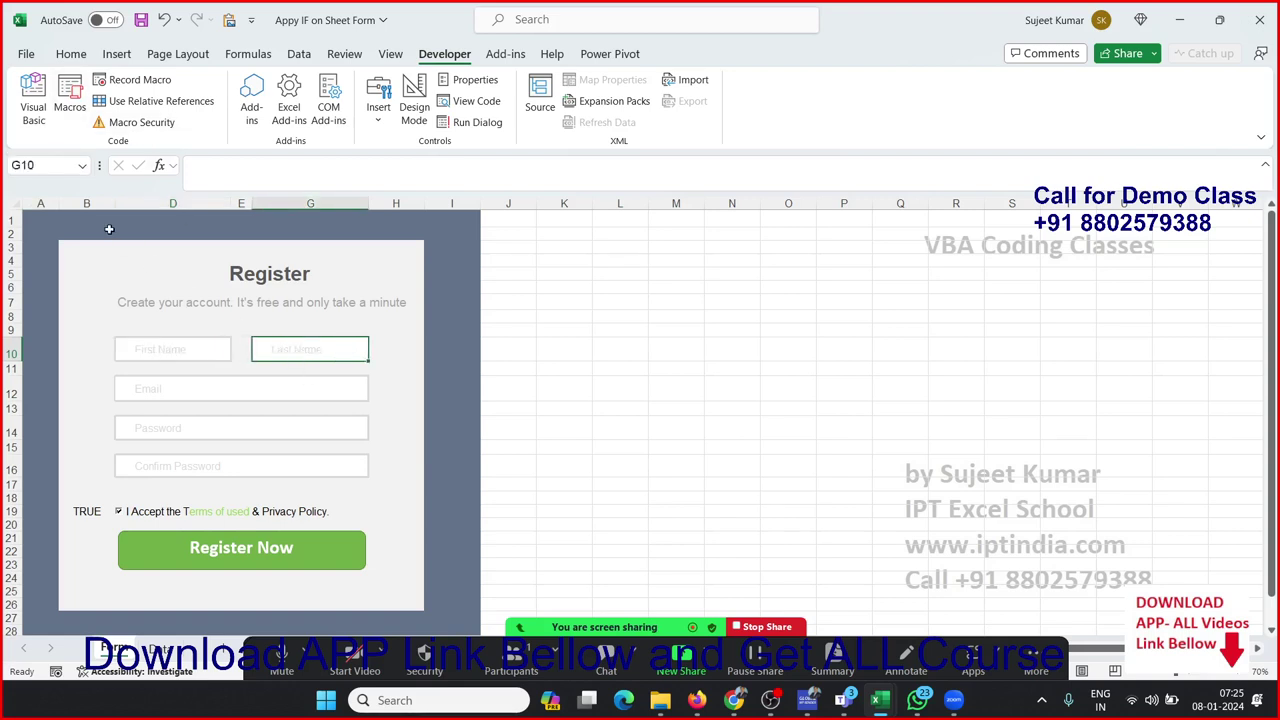
pyautogui.click(32, 168)
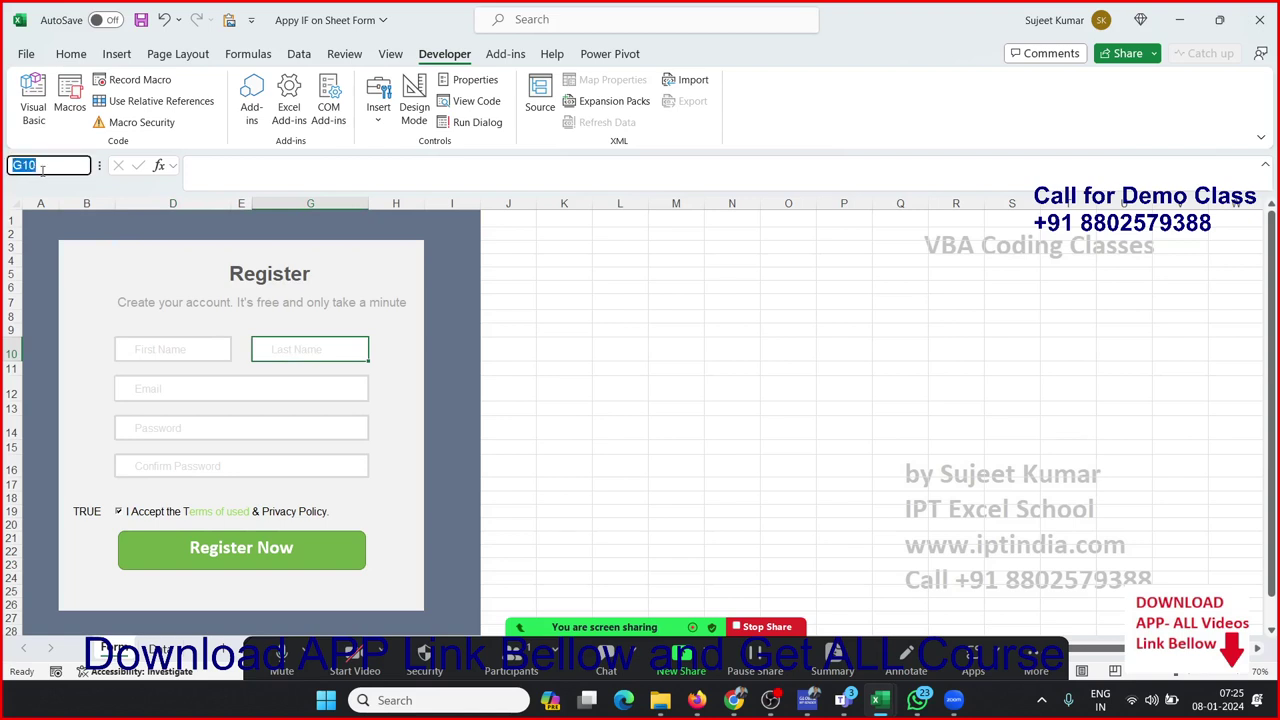
pyautogui.write('LN')
pyautogui.press('Return')
pyautogui.click(192, 344)
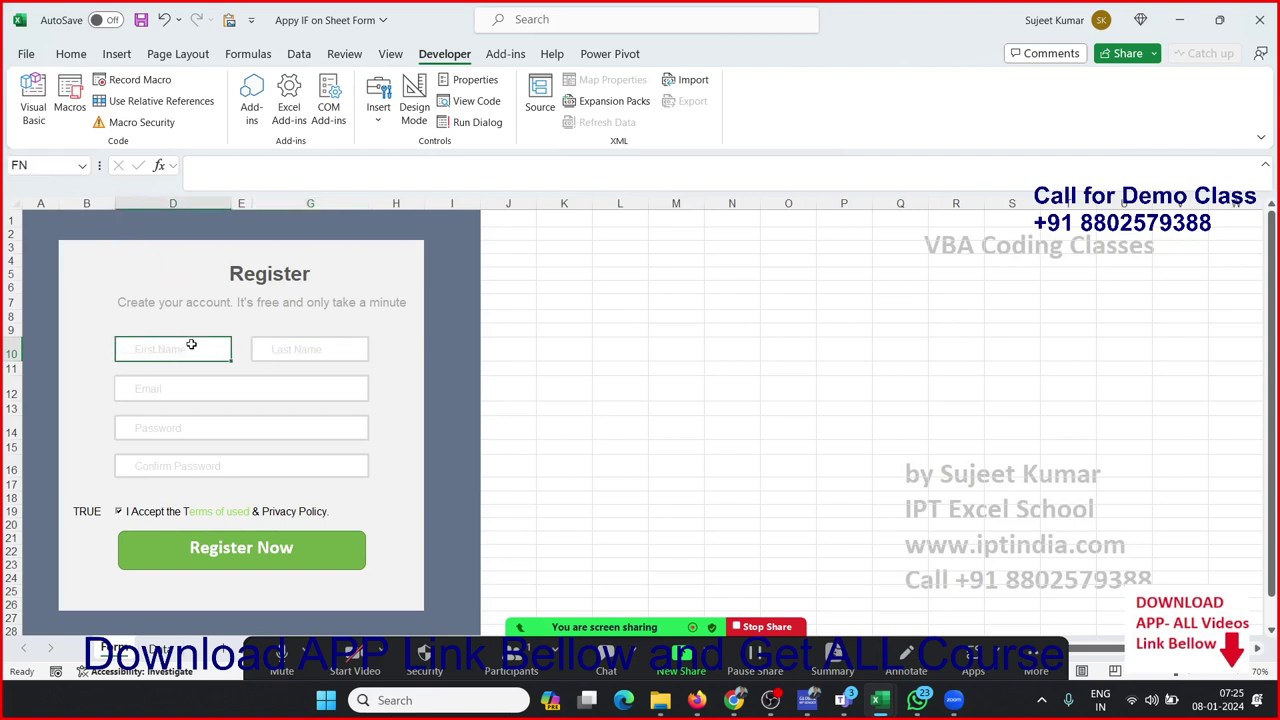
pyautogui.click(134, 397)
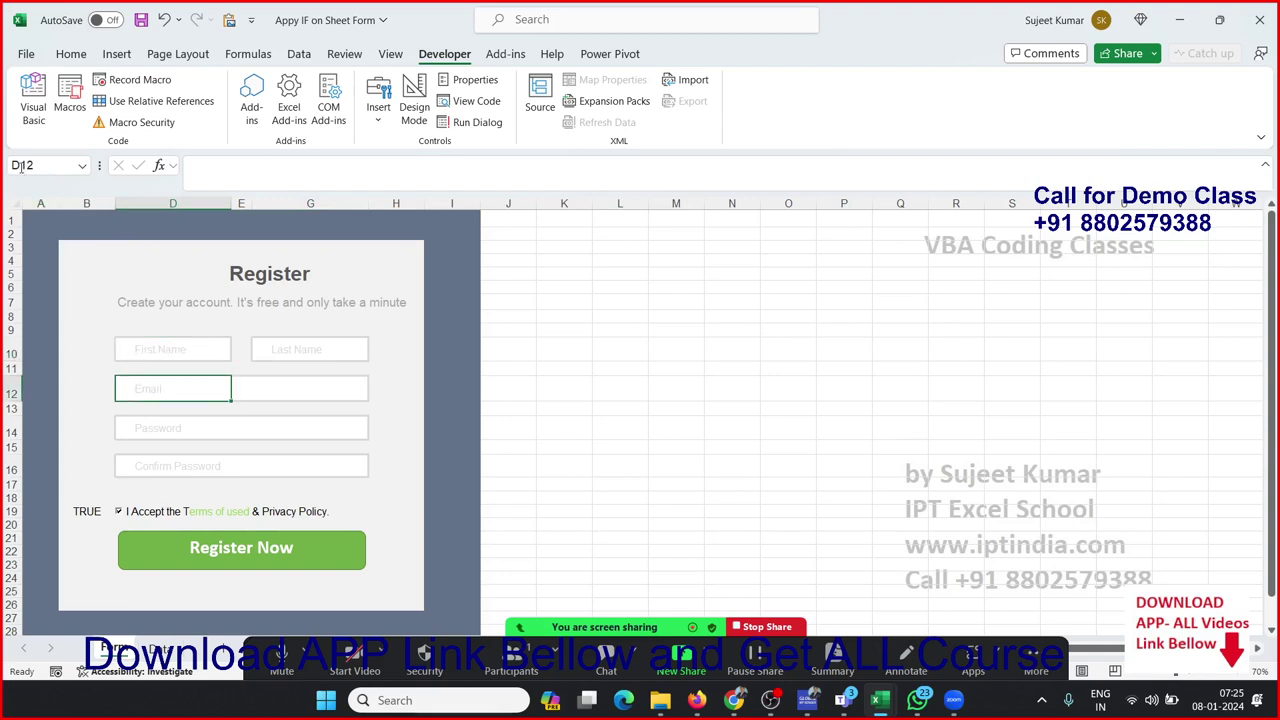
pyautogui.click(45, 165)
pyautogui.write('EM')
pyautogui.press('Return')
# Name the Password cell D14 PASS and the Confirm Password cell D16 CPASS.
pyautogui.click(150, 424)
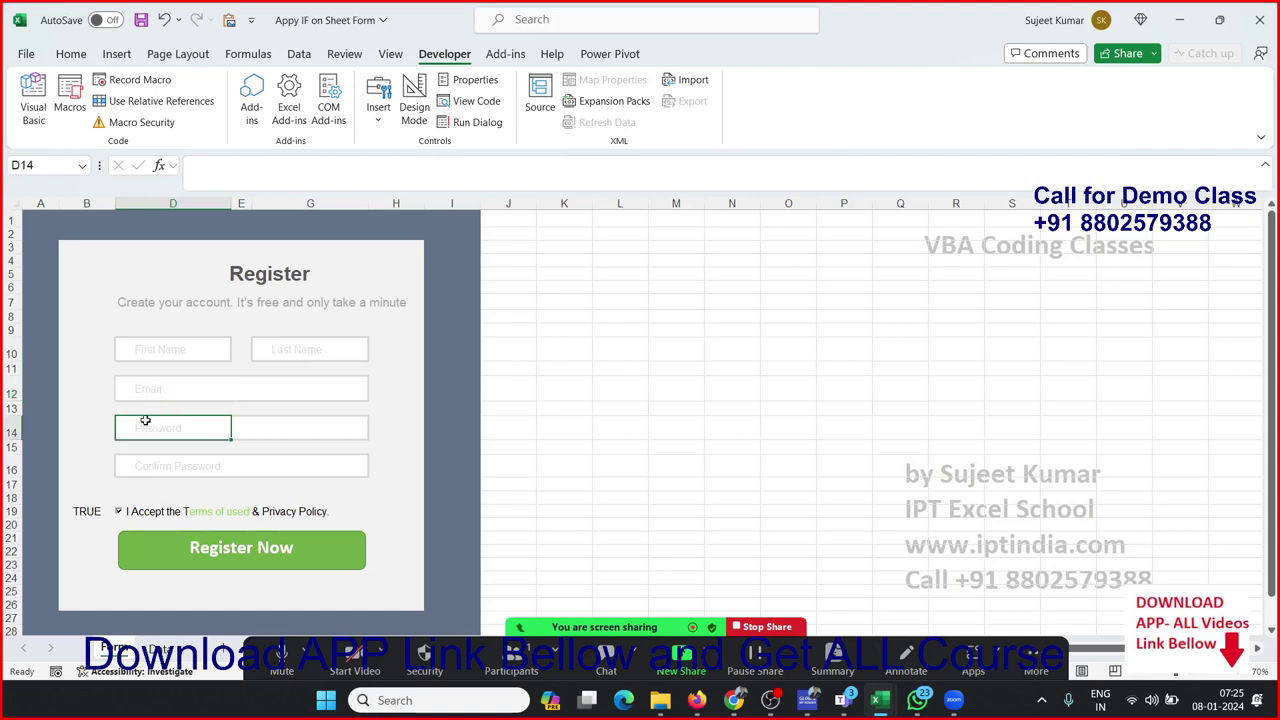
pyautogui.click(54, 162)
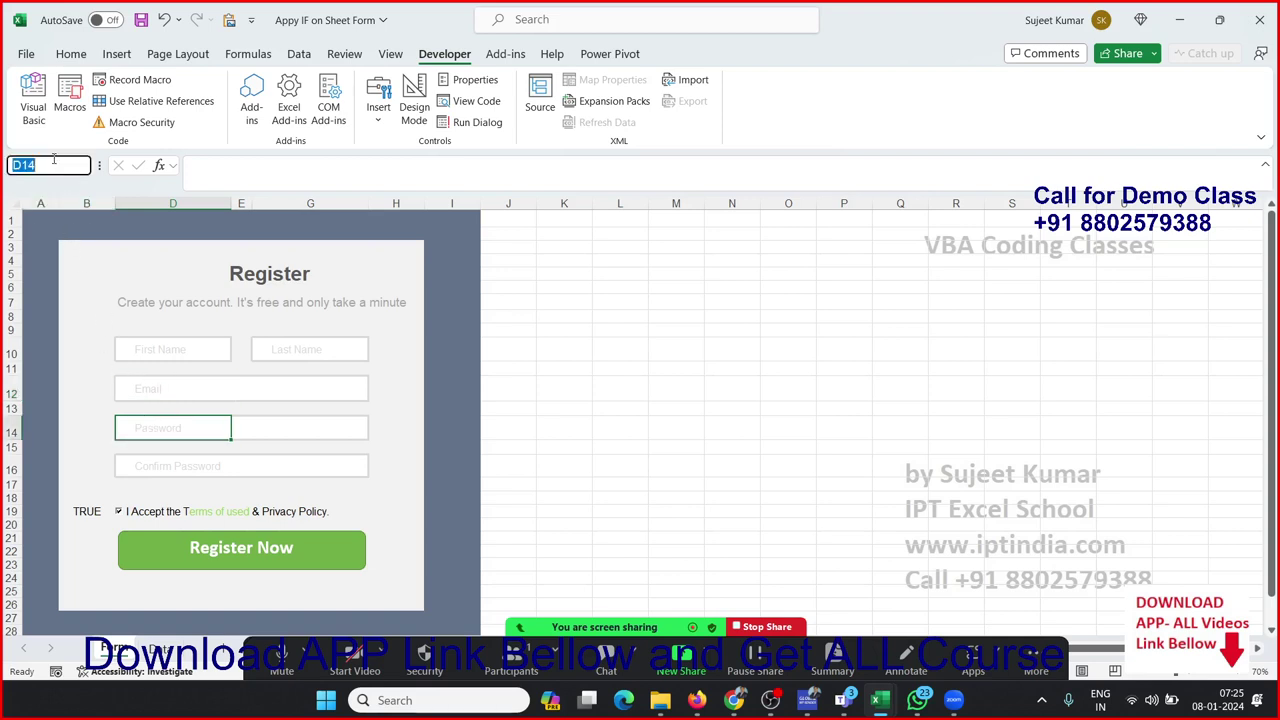
pyautogui.write('PSS')
pyautogui.write('ASS')
pyautogui.press('Return')
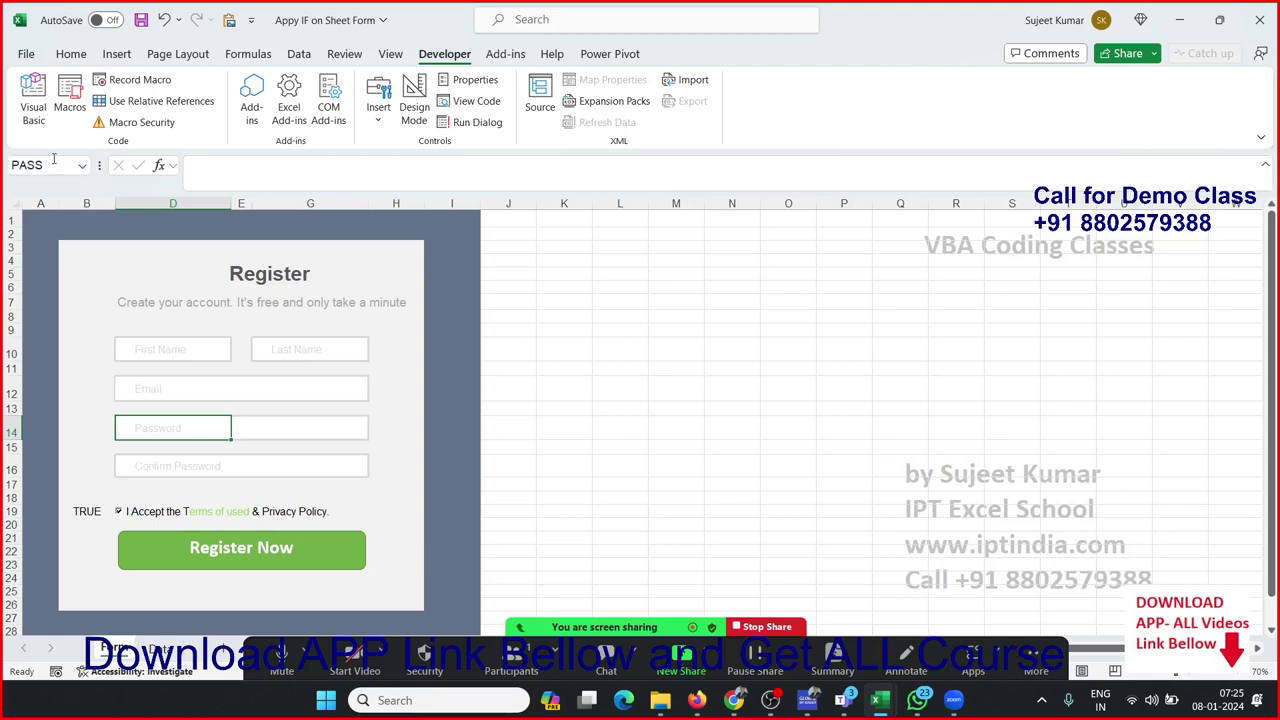
pyautogui.click(140, 466)
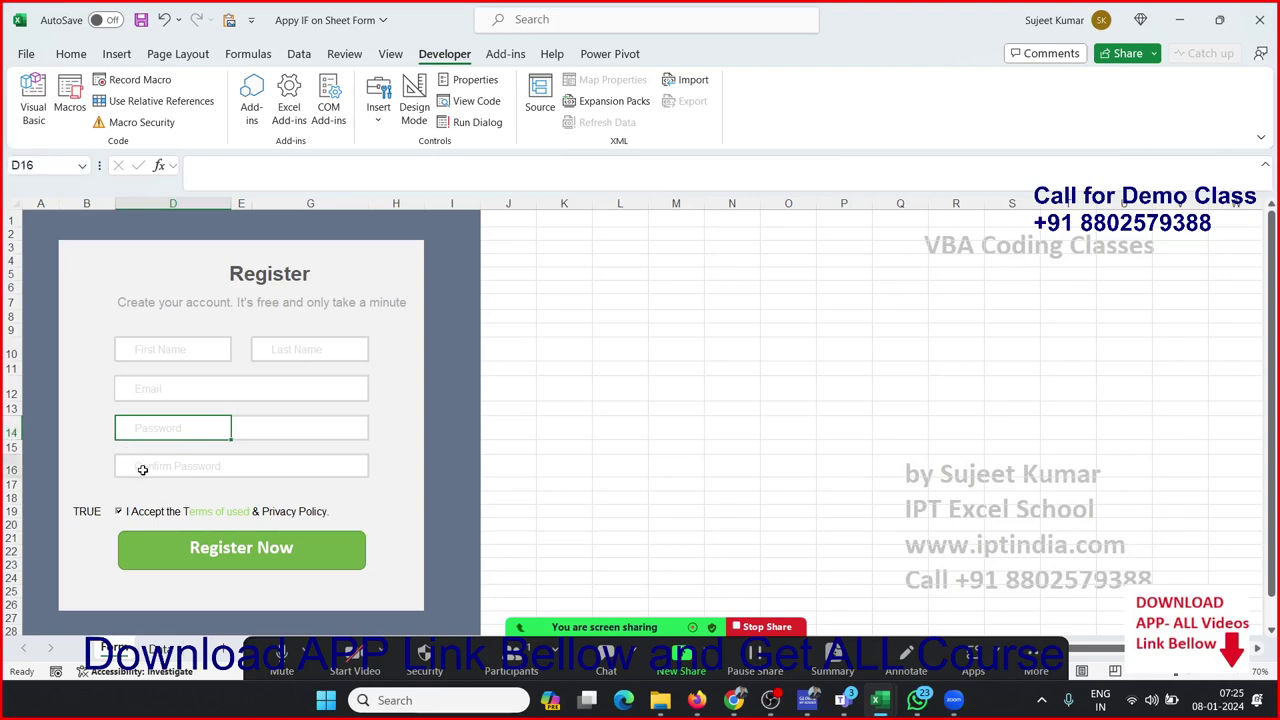
pyautogui.click(37, 170)
pyautogui.write('CP')
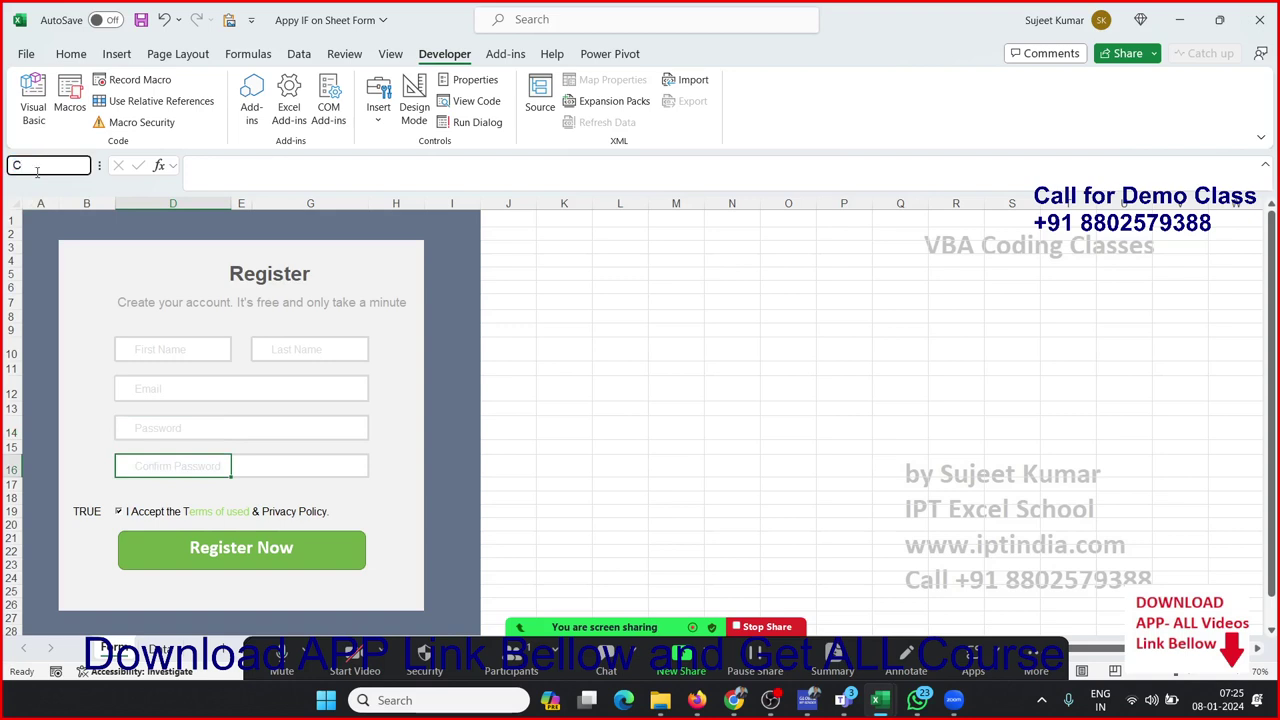
pyautogui.write('ASS')
pyautogui.press('Return')
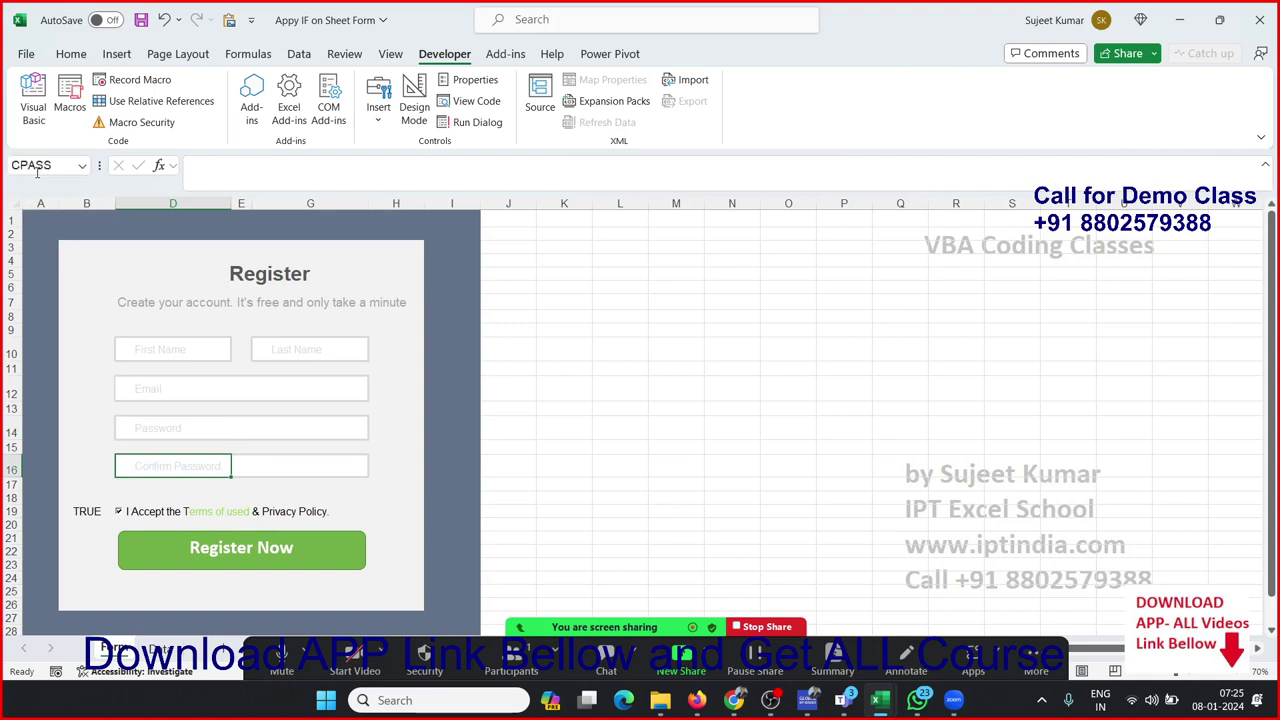
# Verify each form field's new name, then return to the VBA code.
pyautogui.click(153, 468)
pyautogui.click(152, 427)
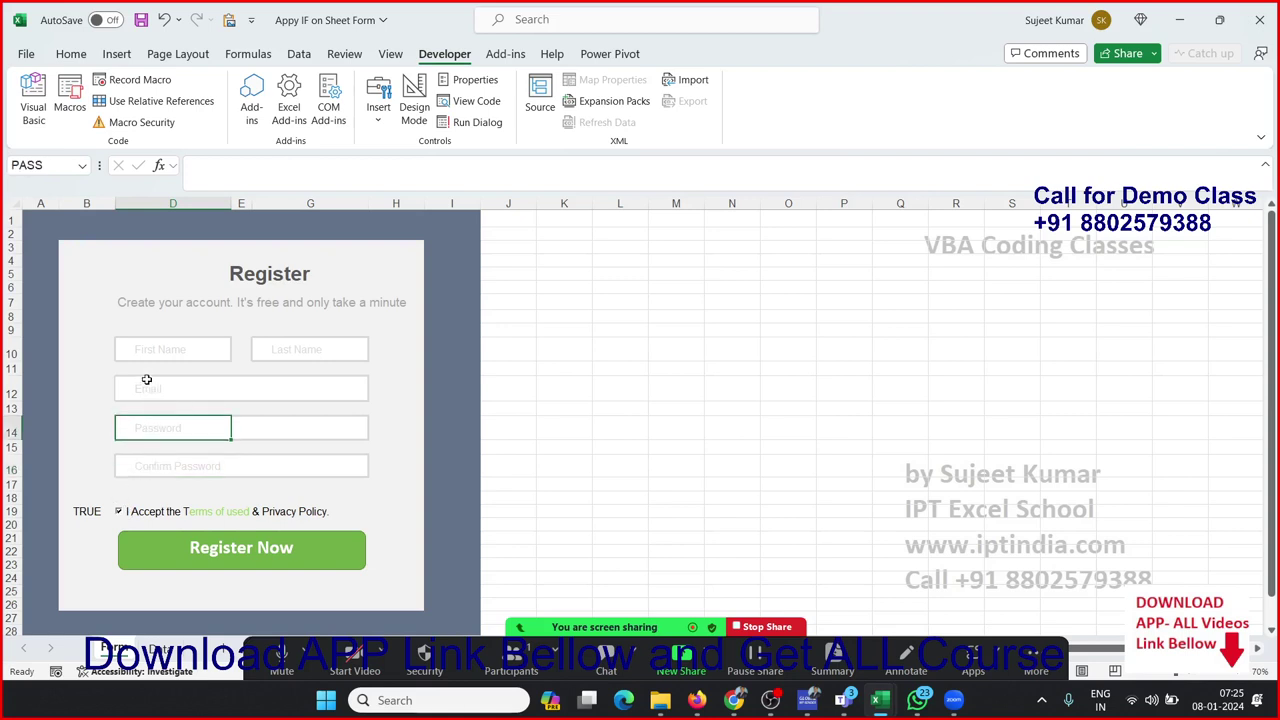
pyautogui.click(146, 384)
pyautogui.click(155, 349)
pyautogui.click(278, 350)
pyautogui.click(133, 398)
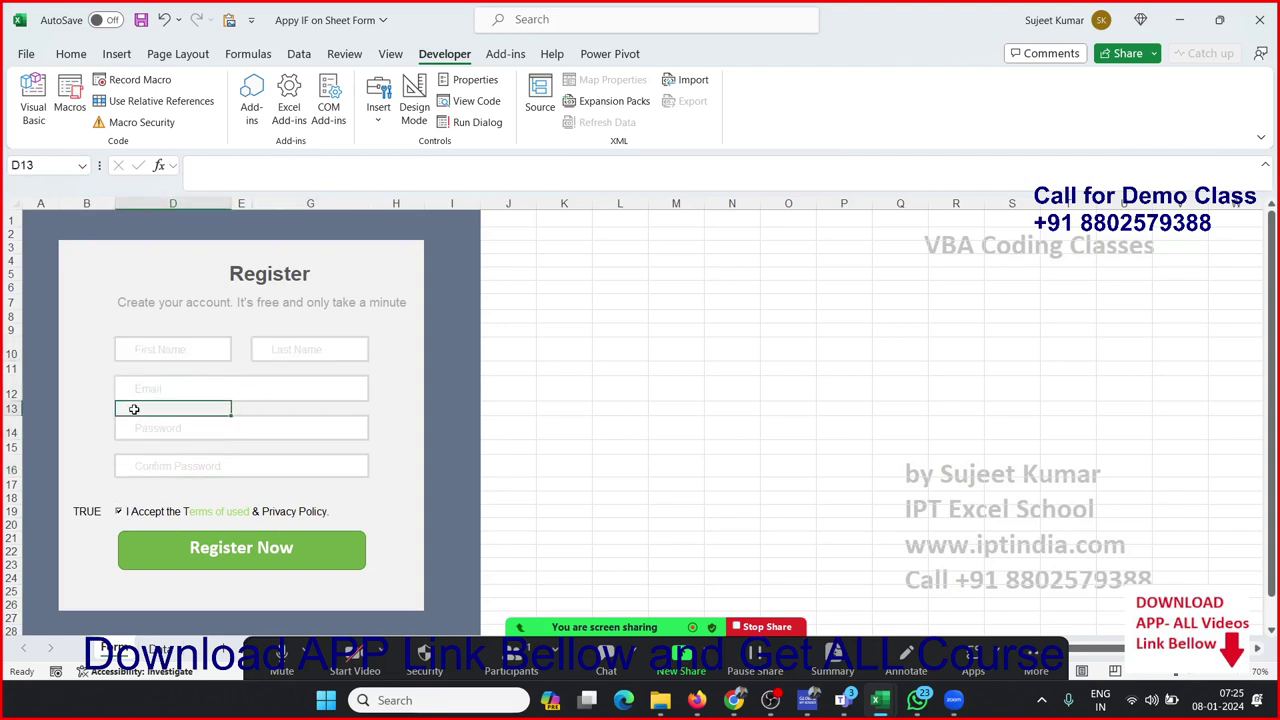
pyautogui.click(135, 430)
pyautogui.click(136, 465)
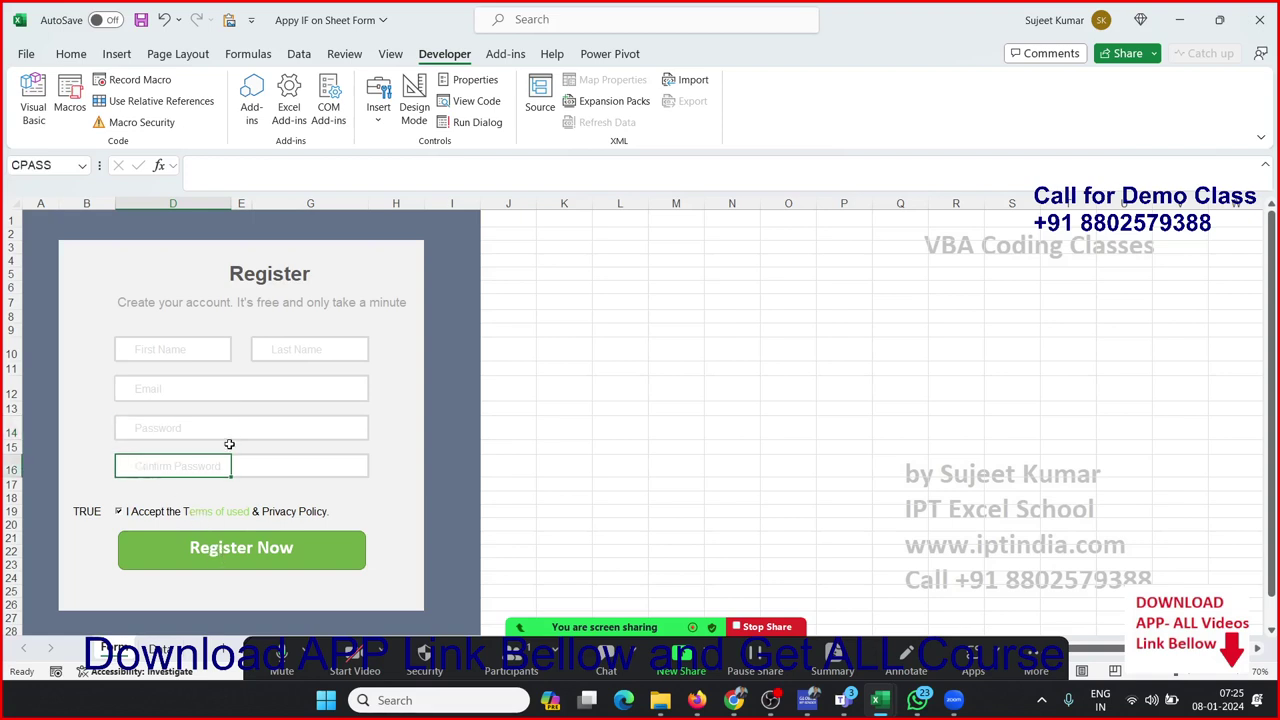
pyautogui.moveTo(133, 349); pyautogui.dragTo(338, 472)
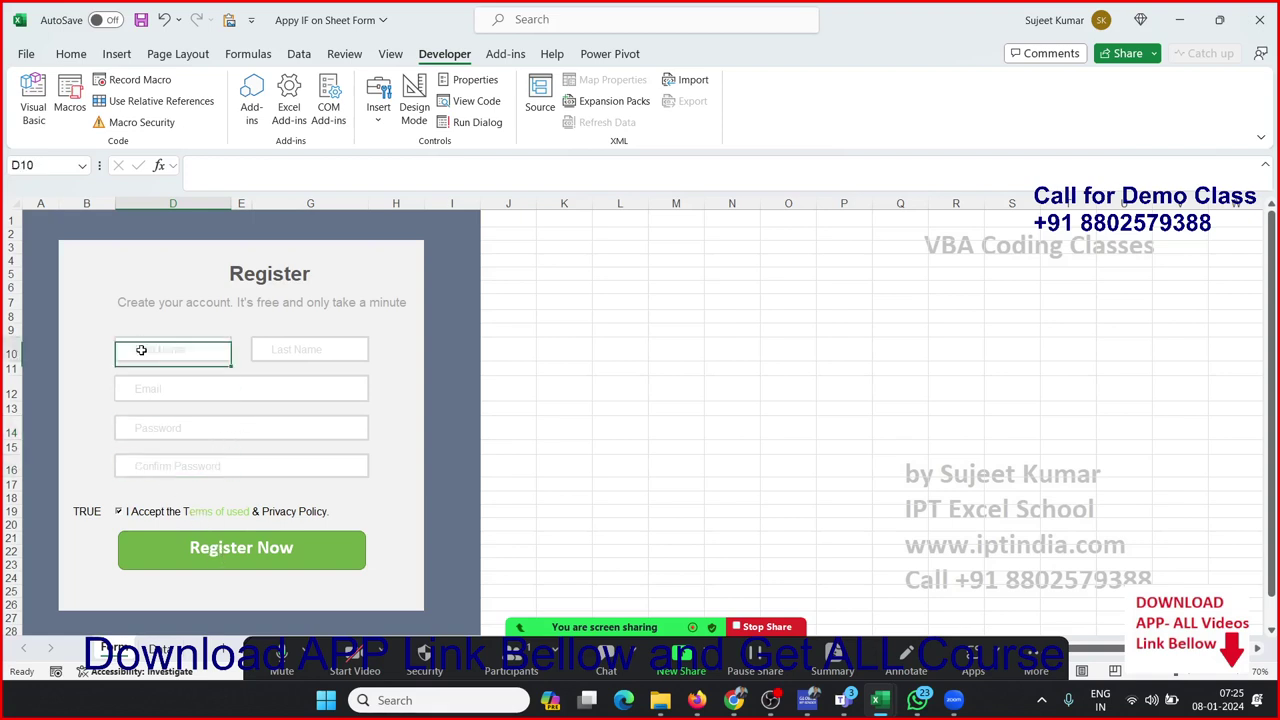
pyautogui.click(149, 430)
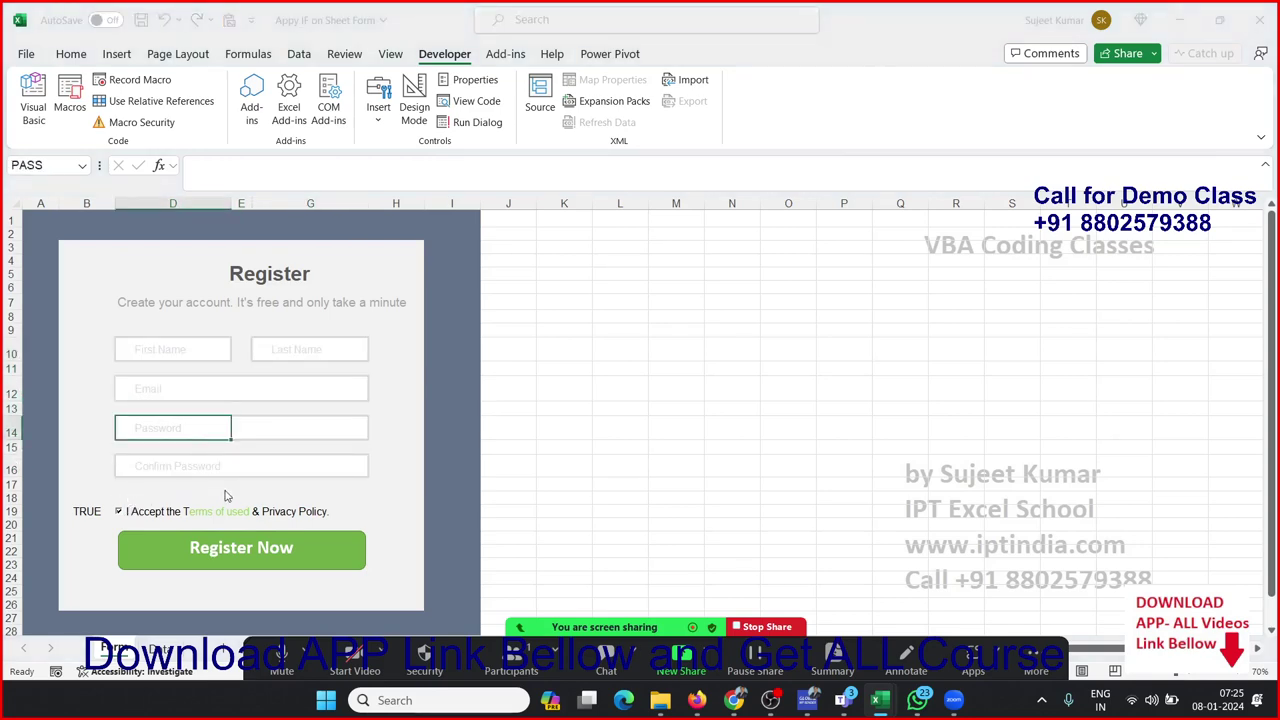
pyautogui.hotkey('alt', 'F11')
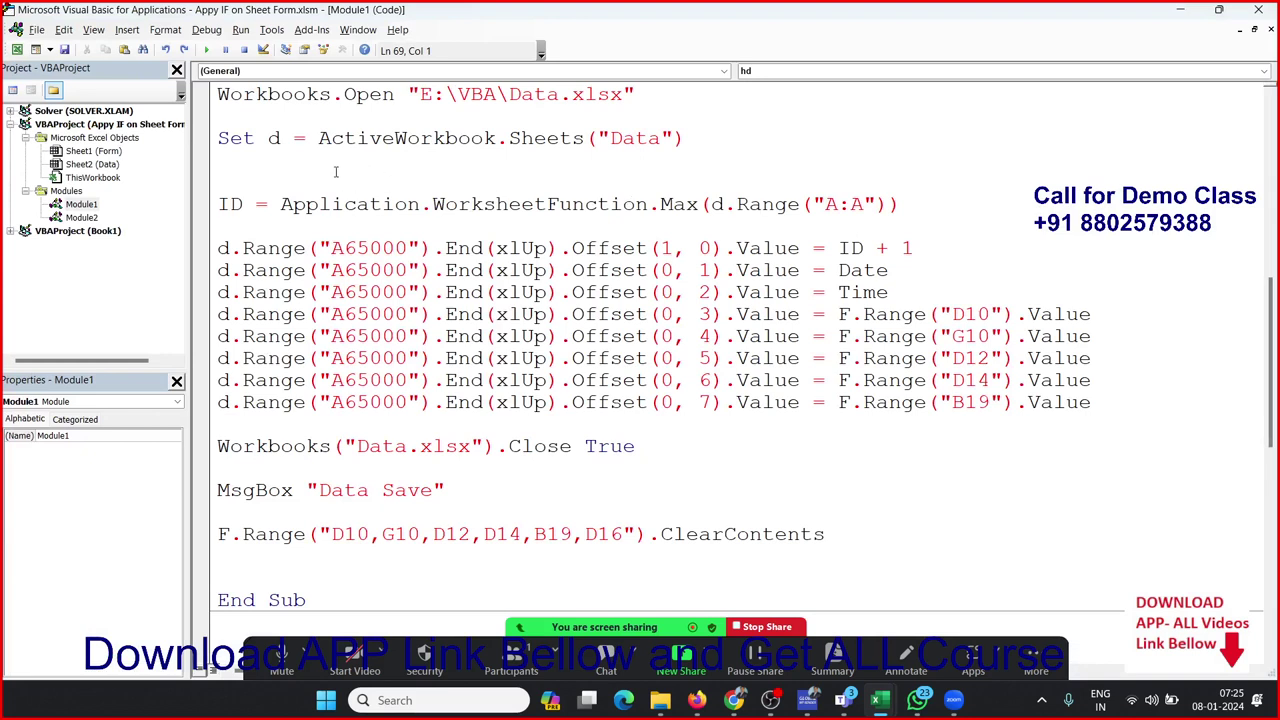
# Draft the line 'if d.Range("FN")=0 or d.Range("LN").Value=0' above the ID calculation.
pyautogui.click(302, 170)
pyautogui.press('Return')
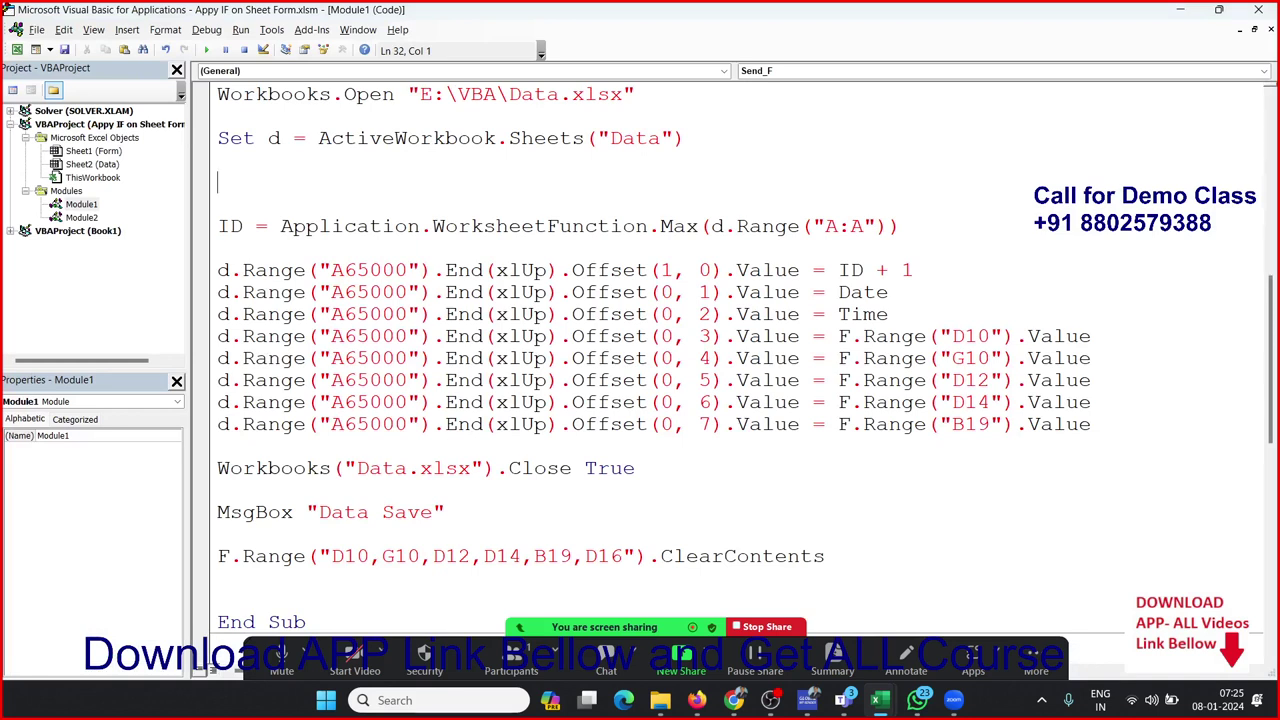
pyautogui.write('if')
pyautogui.write('d')
pyautogui.press('BackSpace')
pyautogui.write('d.r')
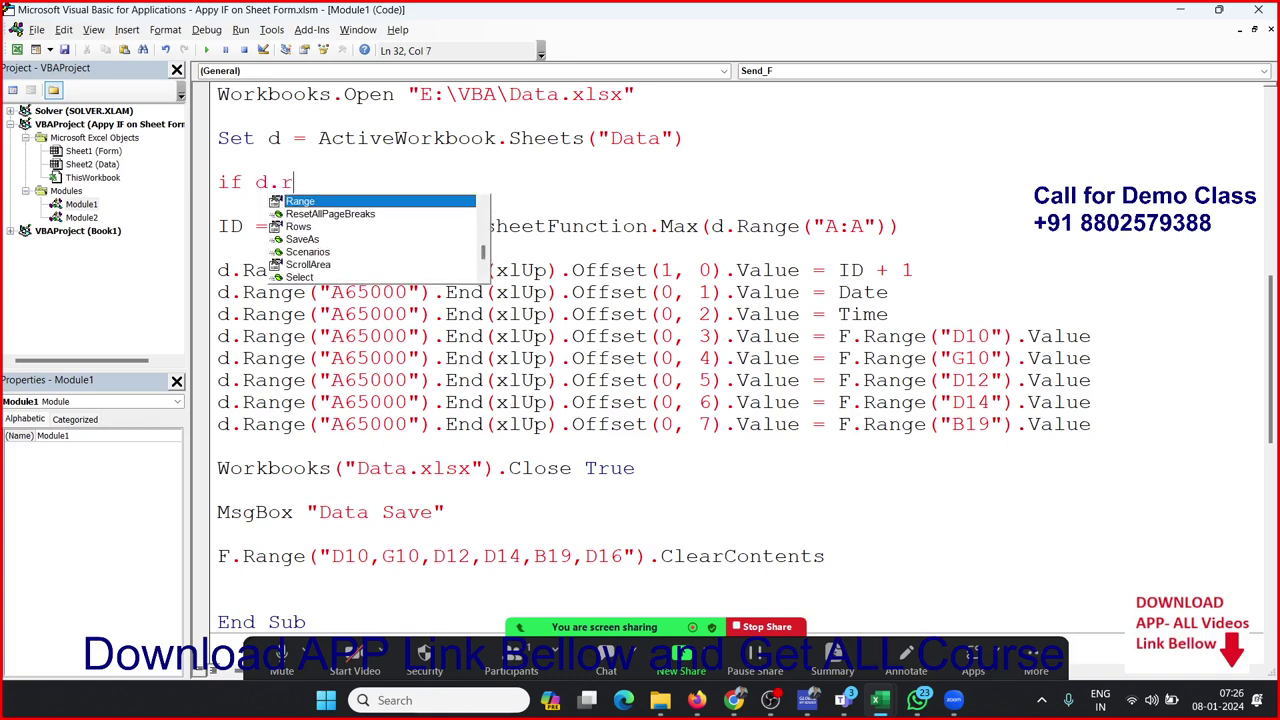
pyautogui.write('a')
pyautogui.press('Tab')
pyautogui.write('(')
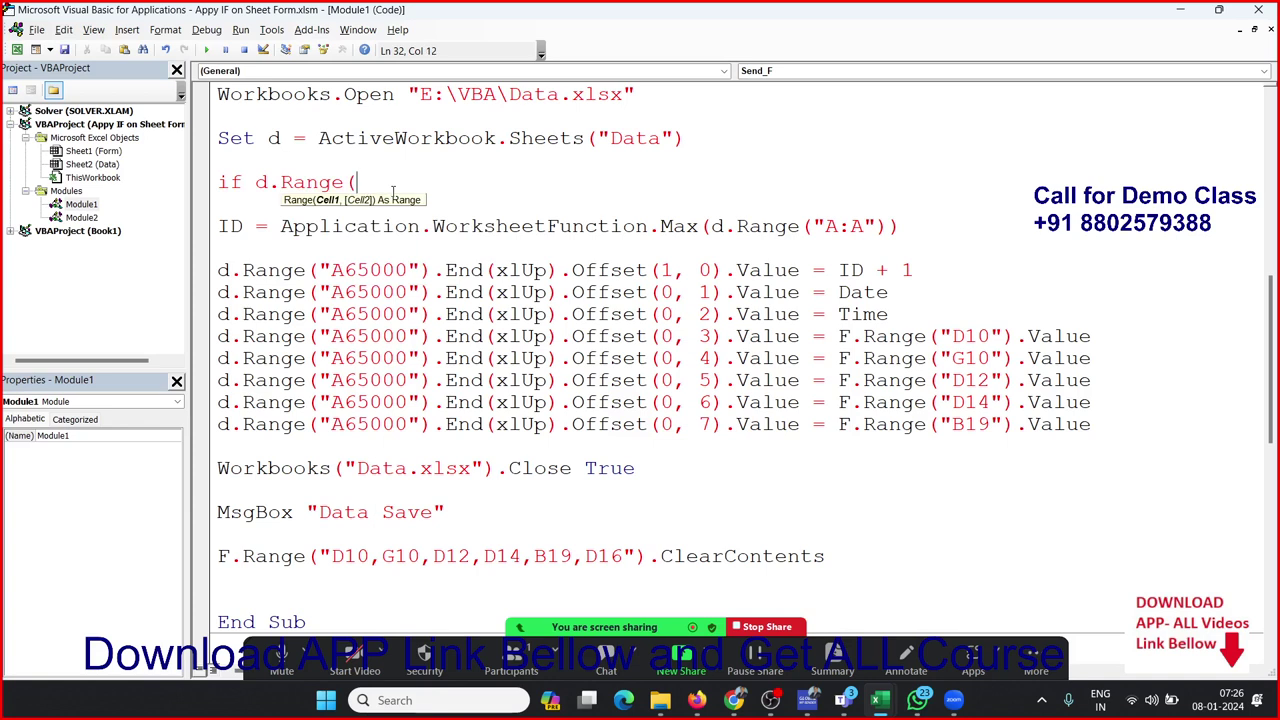
pyautogui.write('"A')
pyautogui.press('BackSpace')
pyautogui.write('FN"')
pyautogui.write(')=')
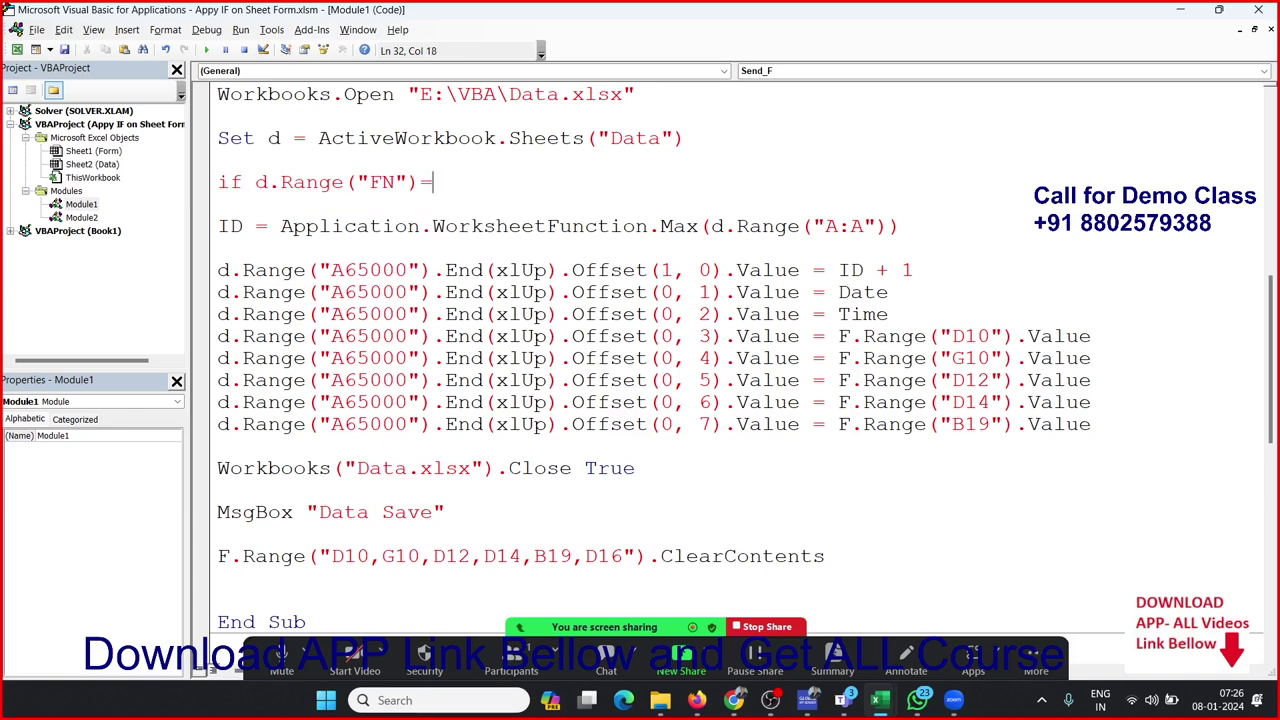
pyautogui.write('0')
pyautogui.write(' or ')
pyautogui.write('d')
pyautogui.write('.ra')
pyautogui.press('BackSpace')
pyautogui.press('BackSpace')
pyautogui.press('BackSpace')
pyautogui.write('.ra')
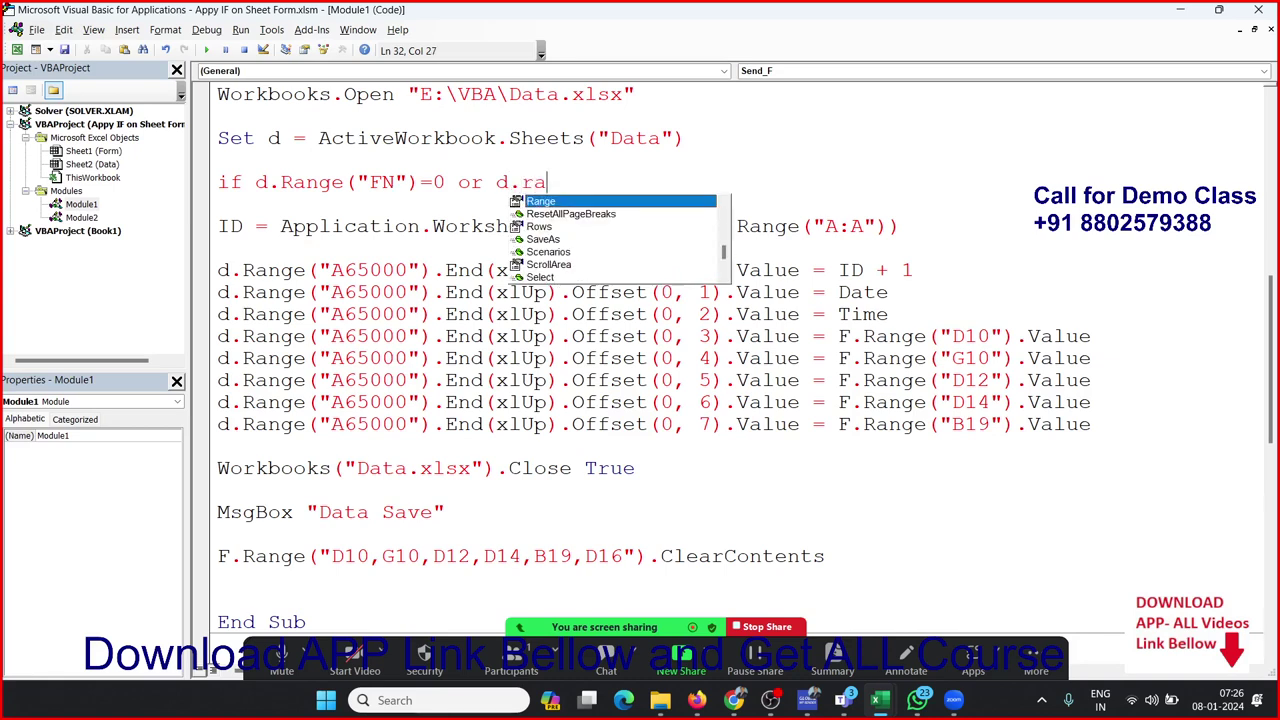
pyautogui.press('Tab')
pyautogui.write('(')
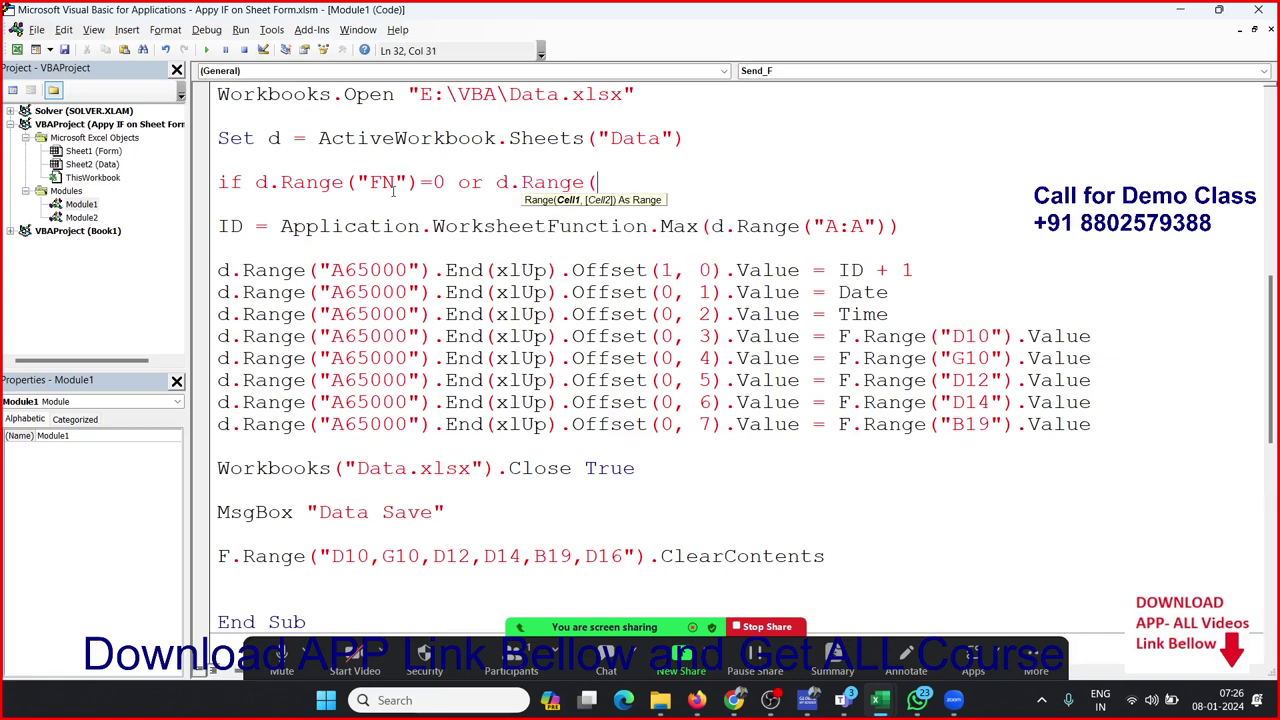
pyautogui.write('"LN')
pyautogui.write('")')
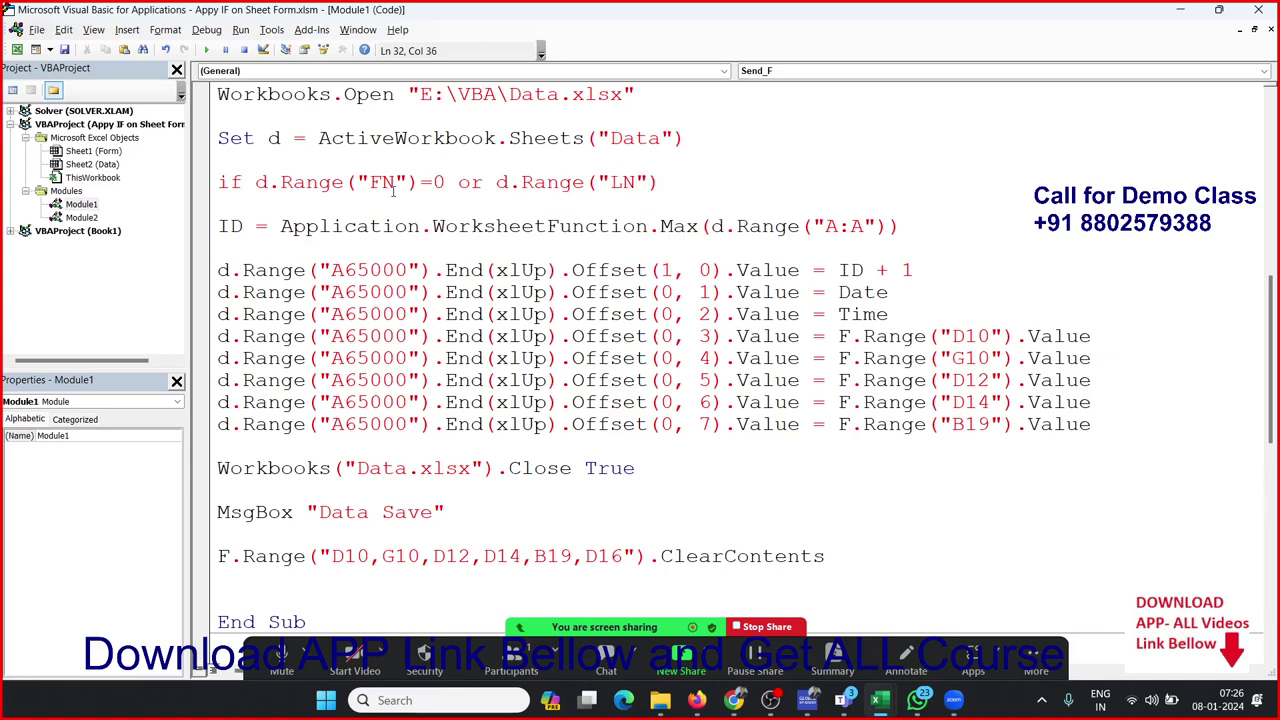
pyautogui.write('.v')
pyautogui.write('a')
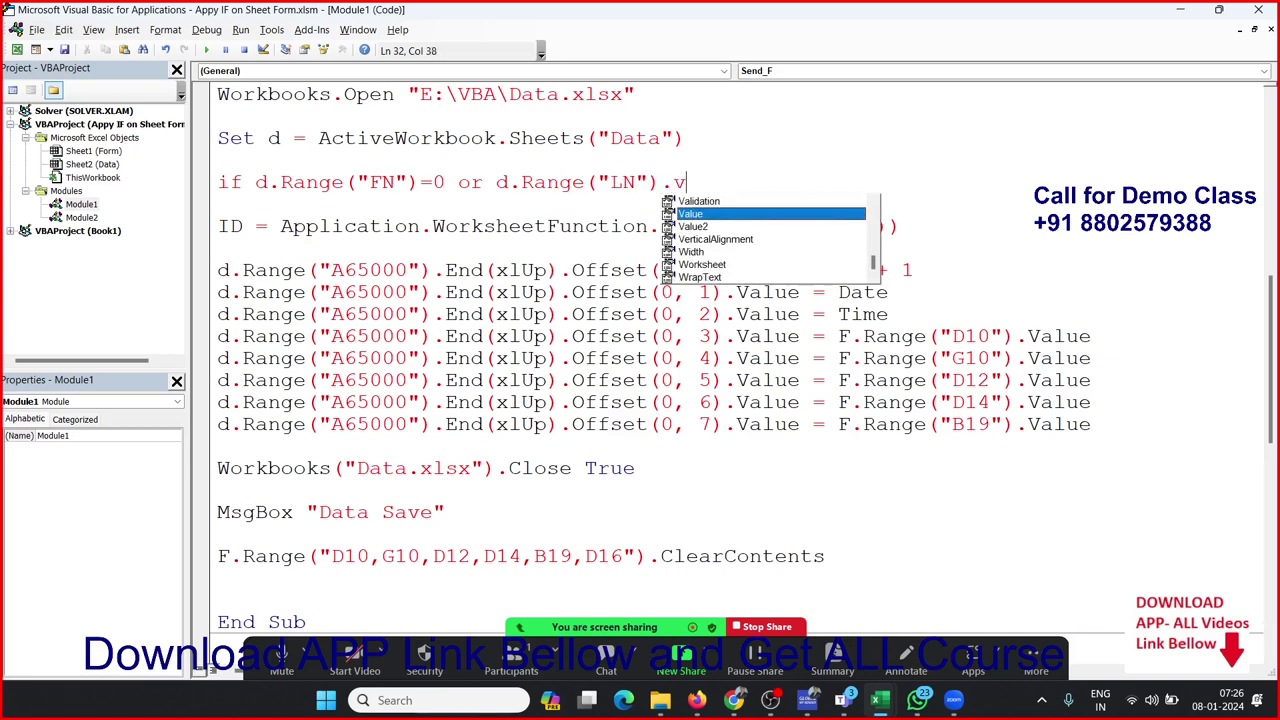
pyautogui.press('Tab')
pyautogui.write('=')
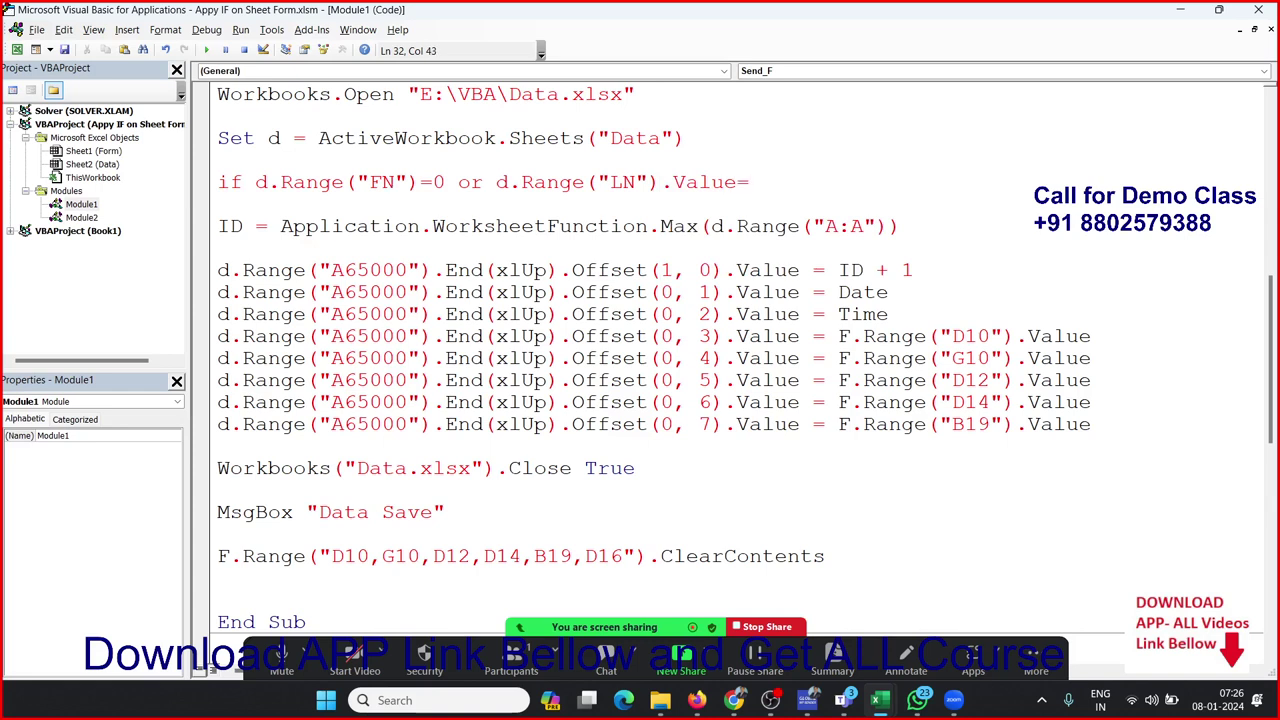
pyautogui.write('0')
# Delete the draft If line, restore it, then trim it back to the FN test.
pyautogui.moveTo(762, 182); pyautogui.dragTo(173, 187)
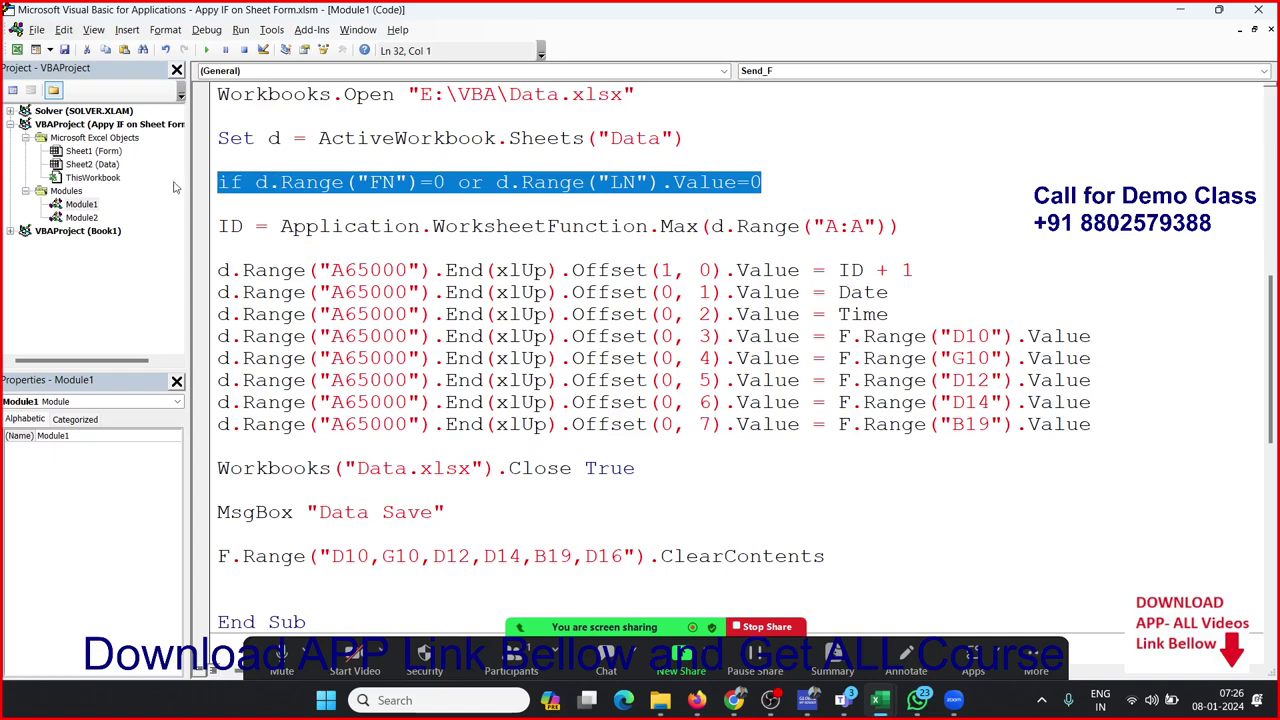
pyautogui.press('Delete')
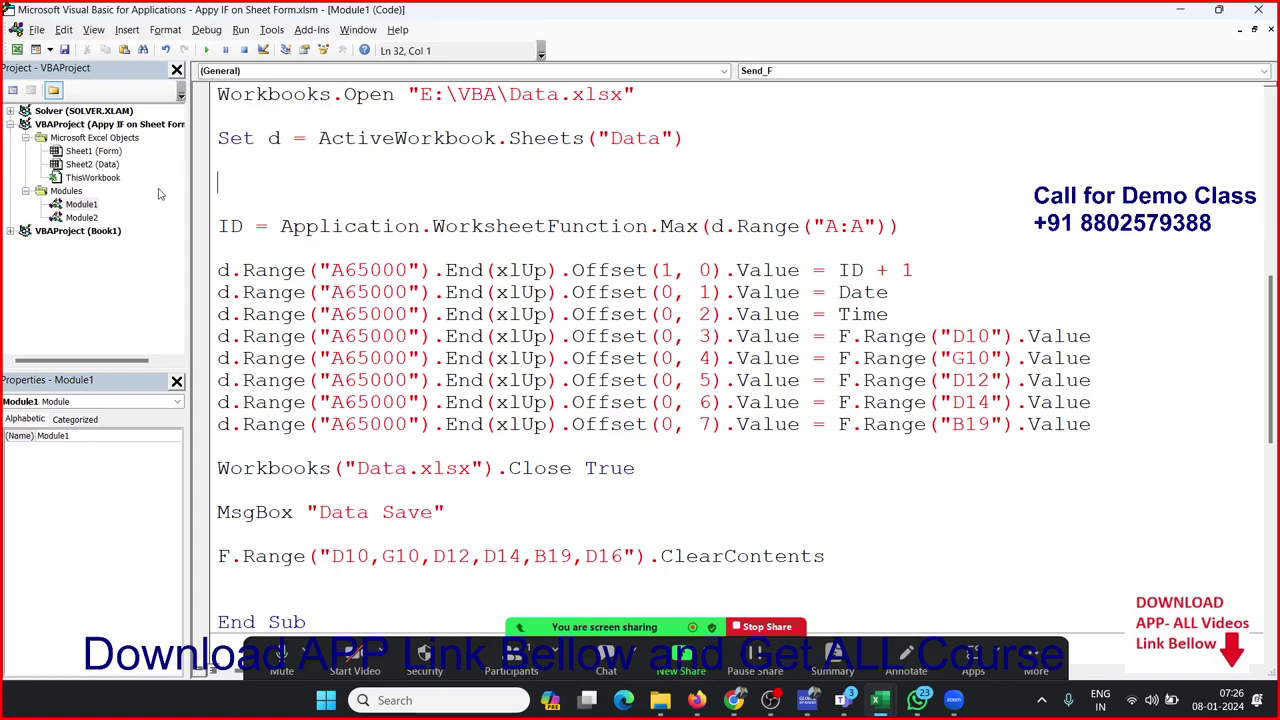
pyautogui.hotkey('ctrl', 'z')
pyautogui.scroll(1, 548, 240)
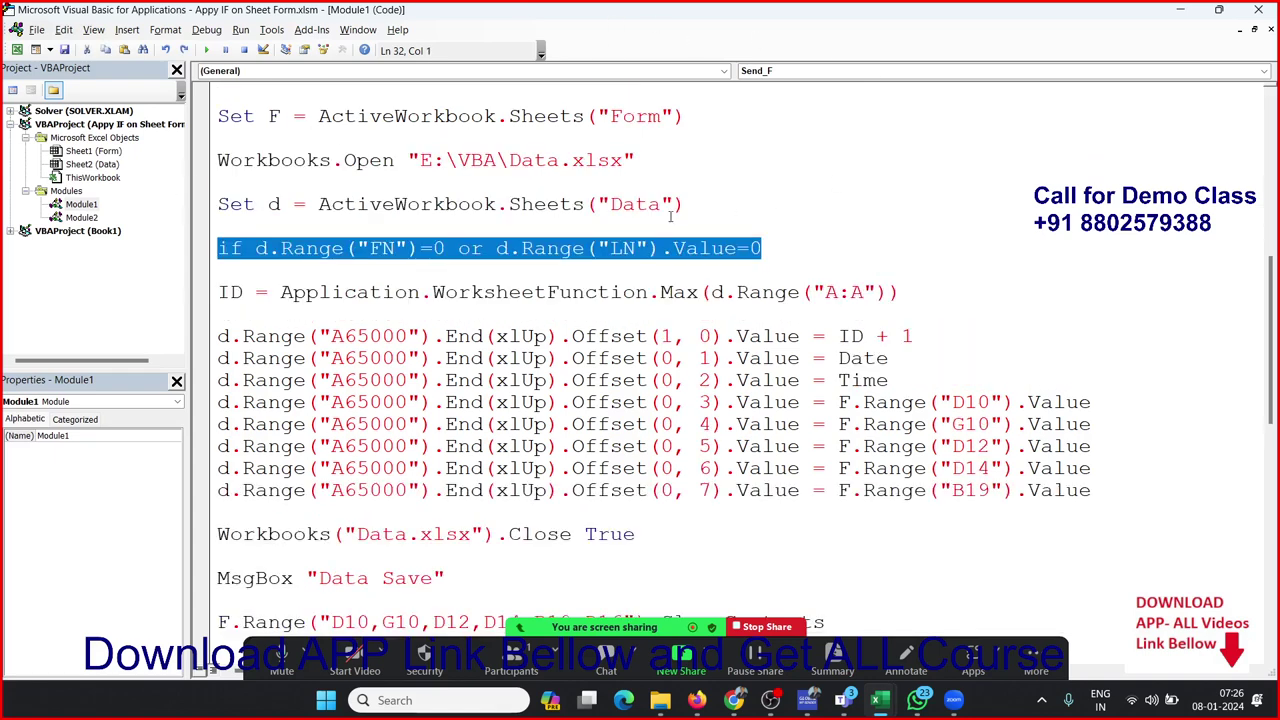
pyautogui.click(548, 240)
pyautogui.write('or')
pyautogui.press('Return')
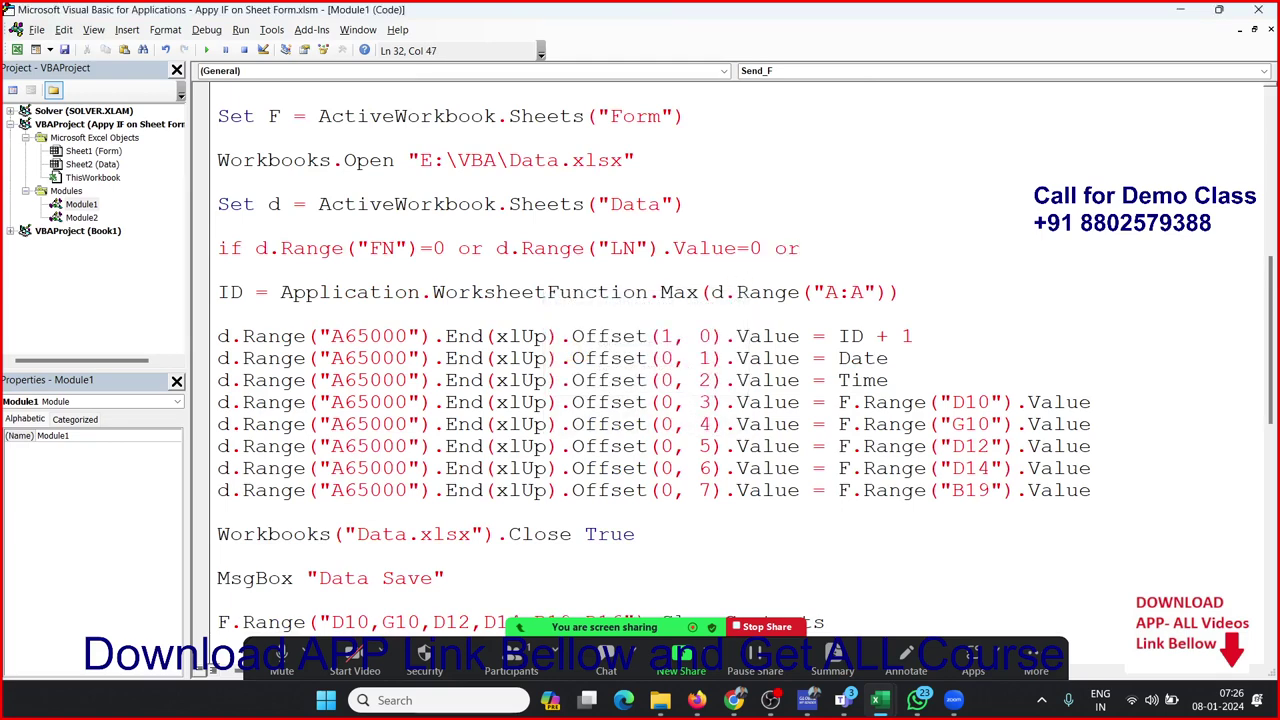
pyautogui.write('d')
pyautogui.write('.ra')
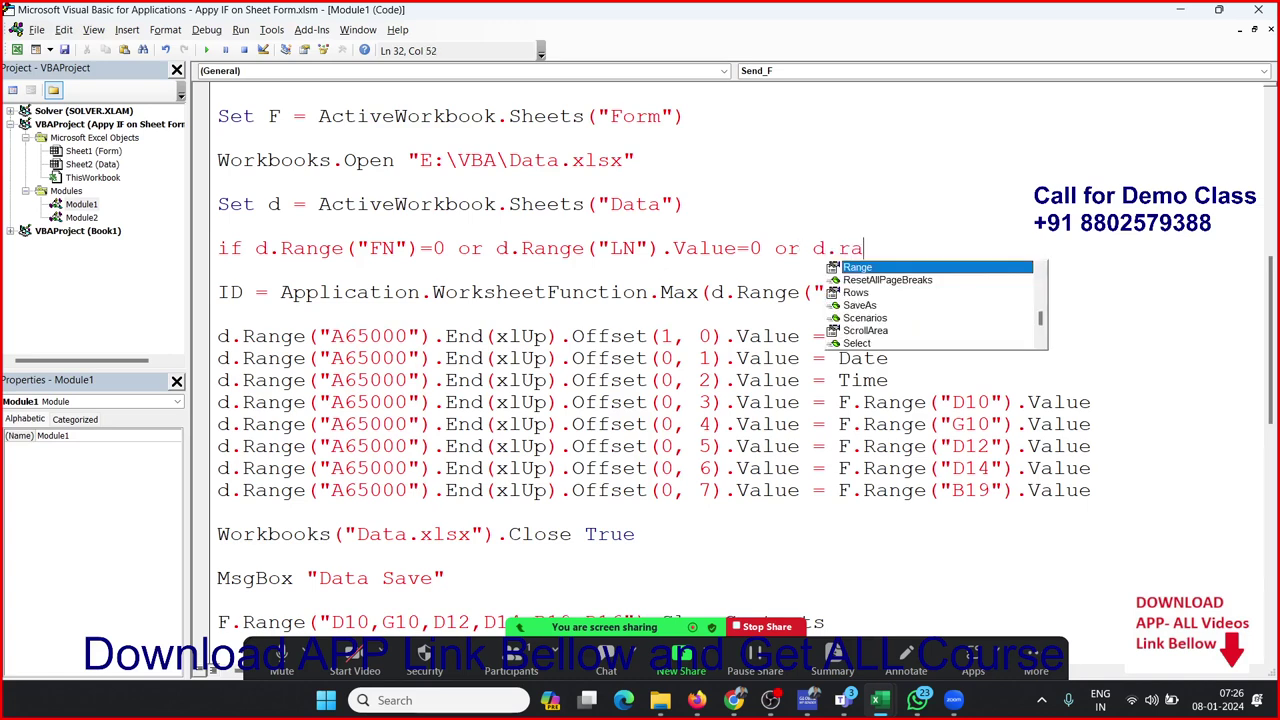
pyautogui.press('Tab')
pyautogui.write('(')
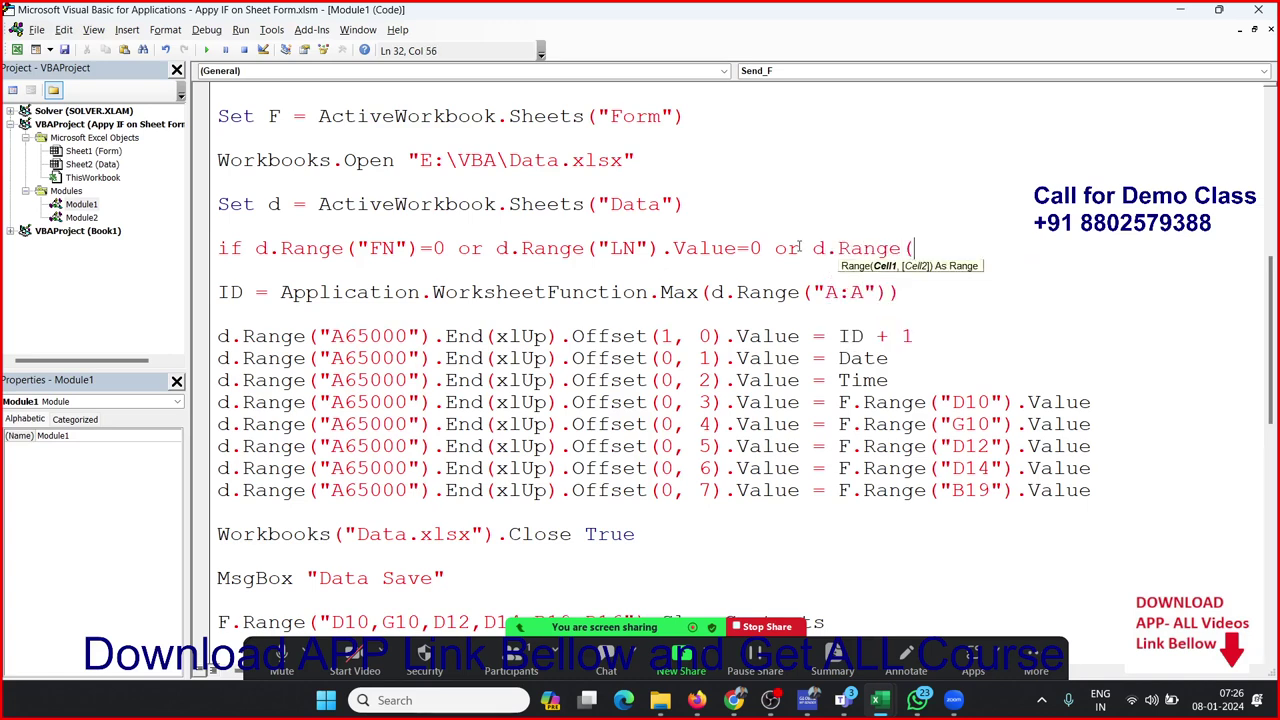
pyautogui.write('"')
pyautogui.press('BackSpace')
pyautogui.press('BackSpace')
pyautogui.press('BackSpace')
pyautogui.press('BackSpace')
pyautogui.press('BackSpace')
pyautogui.press('BackSpace')
pyautogui.press('BackSpace')
pyautogui.press('BackSpace')
pyautogui.press('BackSpace')
pyautogui.press('BackSpace')
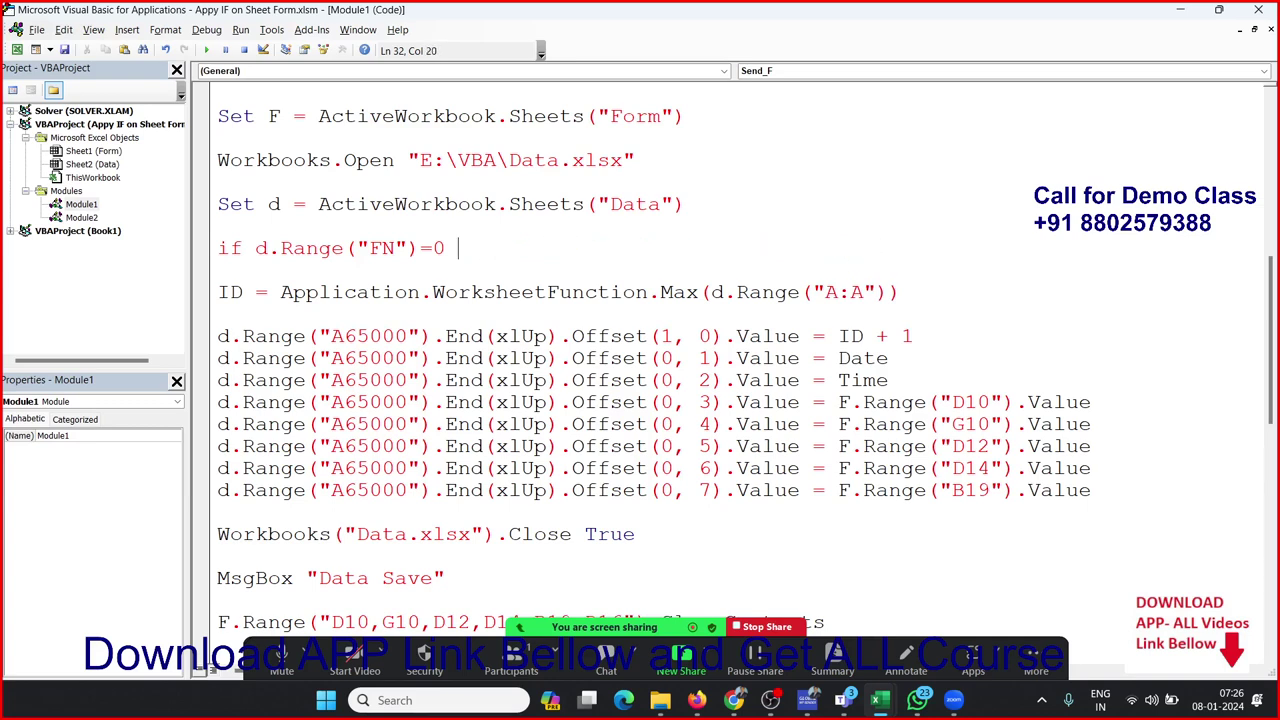
pyautogui.press('BackSpace')
pyautogui.press('BackSpace')
pyautogui.press('BackSpace')
pyautogui.press('BackSpace')
pyautogui.press('BackSpace')
pyautogui.press('BackSpace')
pyautogui.press('BackSpace')
pyautogui.press('BackSpace')
pyautogui.press('BackSpace')
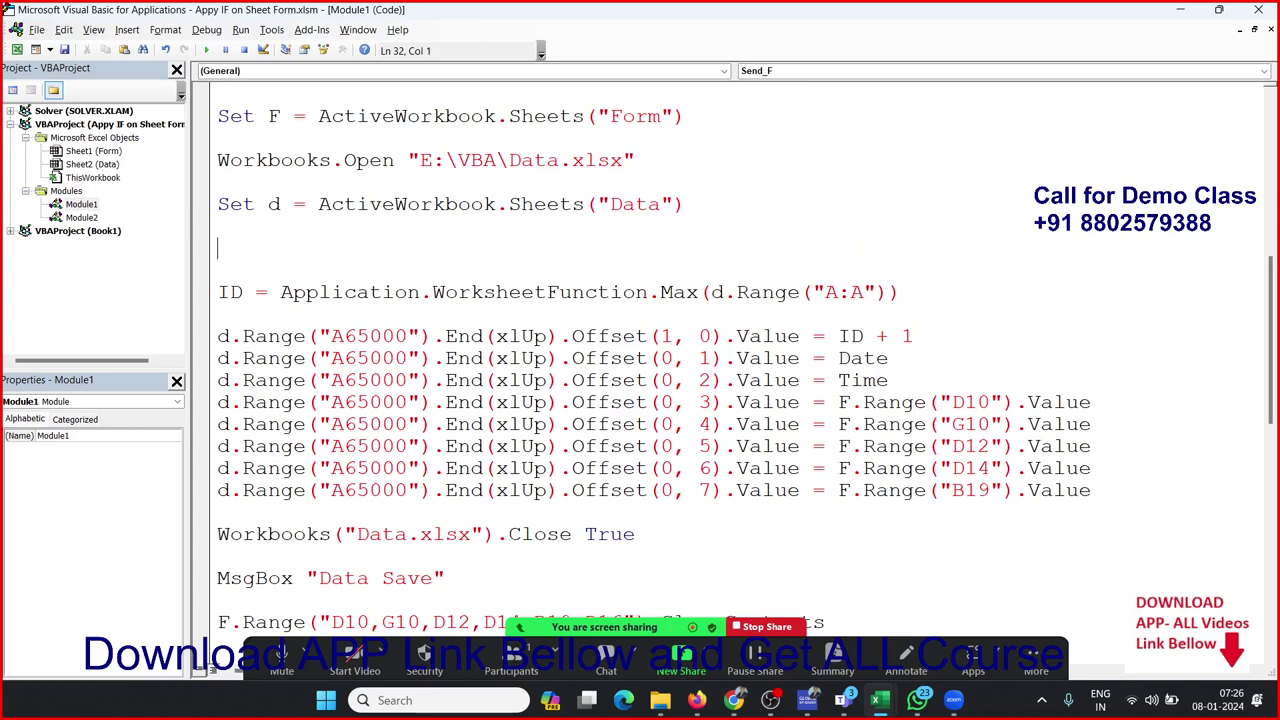
# Insert a new blank line directly below the Set F = Form sheet line.
pyautogui.press('Return')
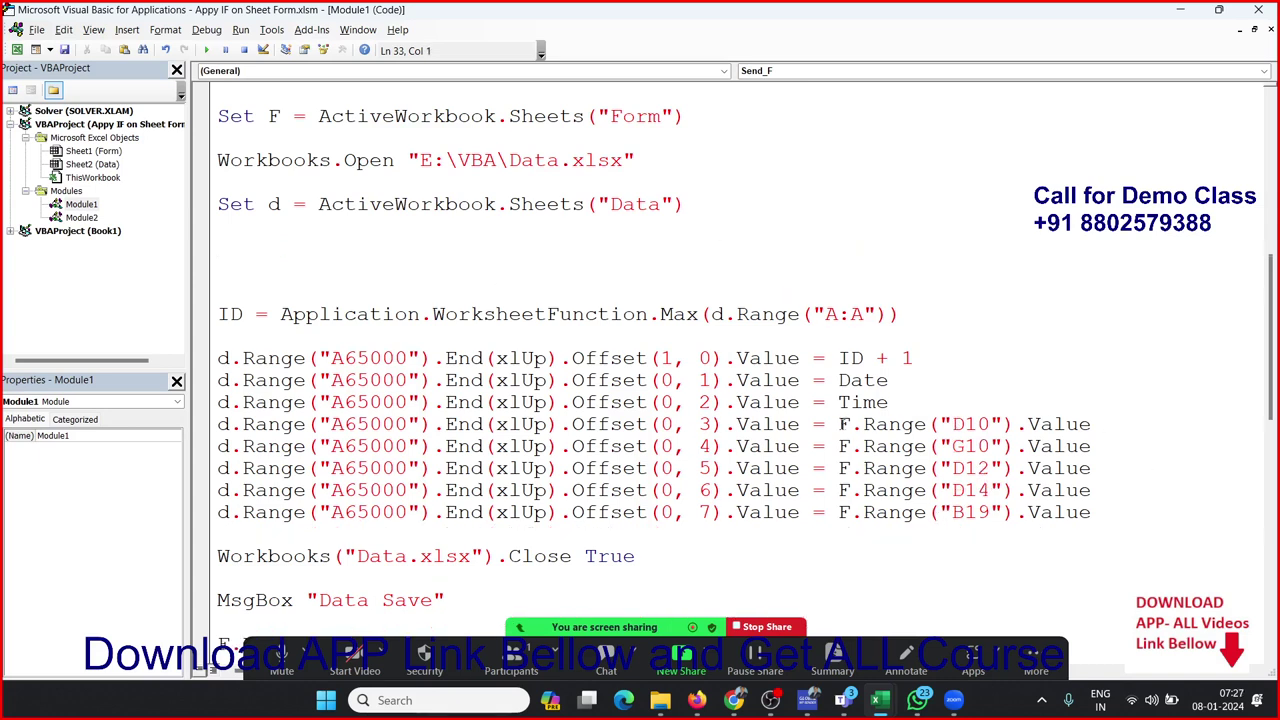
pyautogui.click(962, 446)
pyautogui.click(320, 236)
pyautogui.press('Up')
pyautogui.press('Up')
pyautogui.press('Up')
pyautogui.press('Down')
pyautogui.press('Down')
pyautogui.press('Up')
pyautogui.press('Up')
pyautogui.press('Up')
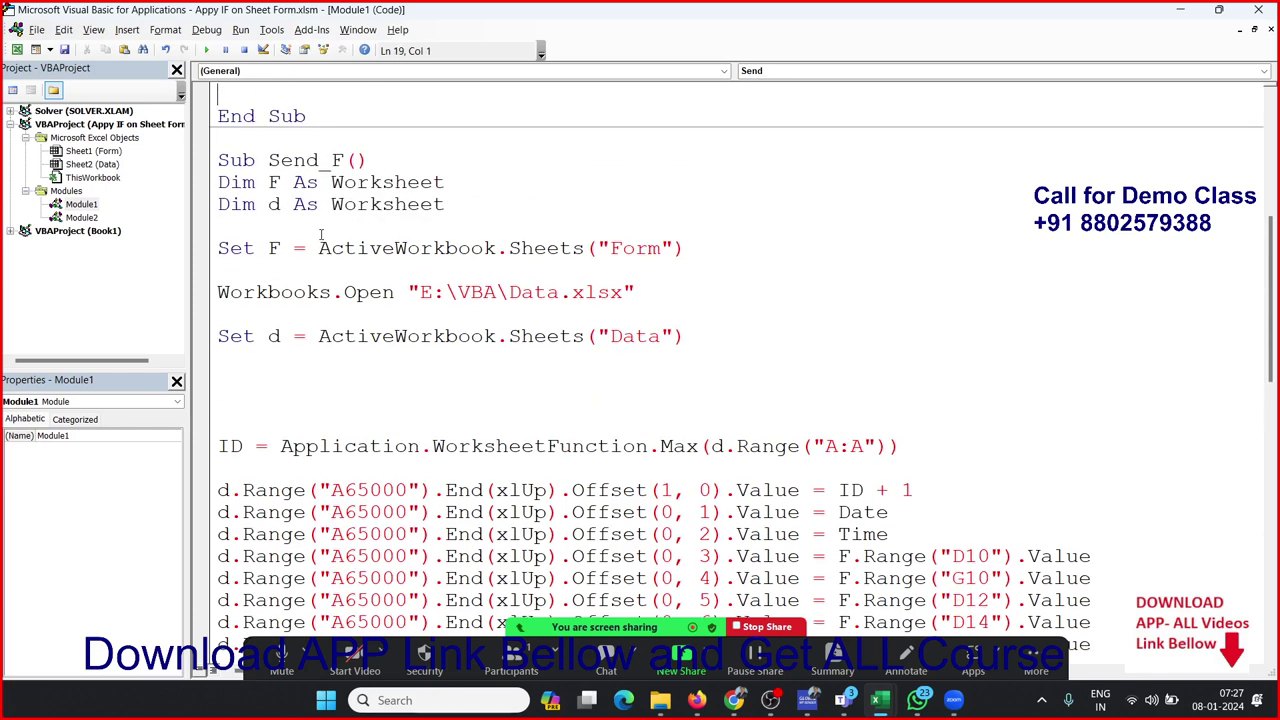
pyautogui.press('Down')
pyautogui.press('Down')
pyautogui.press('Down')
pyautogui.press('Down')
pyautogui.press('Down')
pyautogui.press('Down')
pyautogui.press('Return')
pyautogui.press('Up')
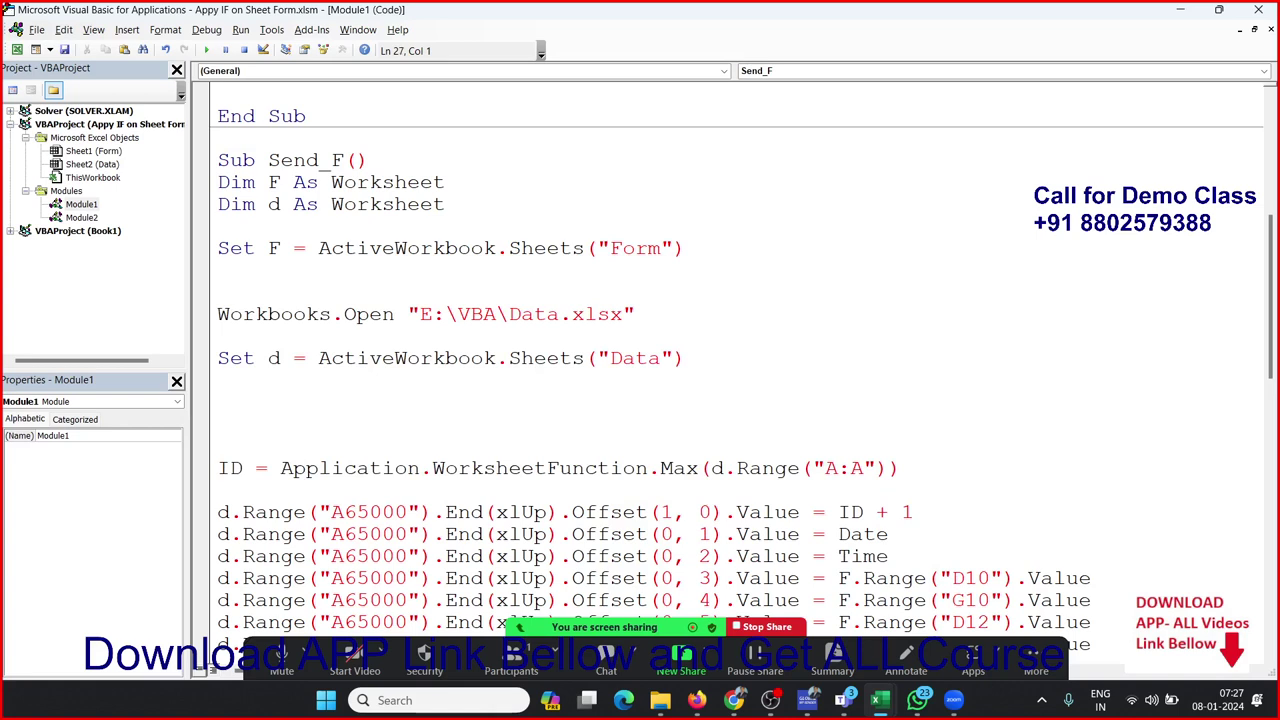
# Write FN = F.Range("FN").Value on that line.
pyautogui.write('L')
pyautogui.write('N')
pyautogui.press('BackSpace')
pyautogui.press('BackSpace')
pyautogui.write('FN=')
pyautogui.write('f.ra')
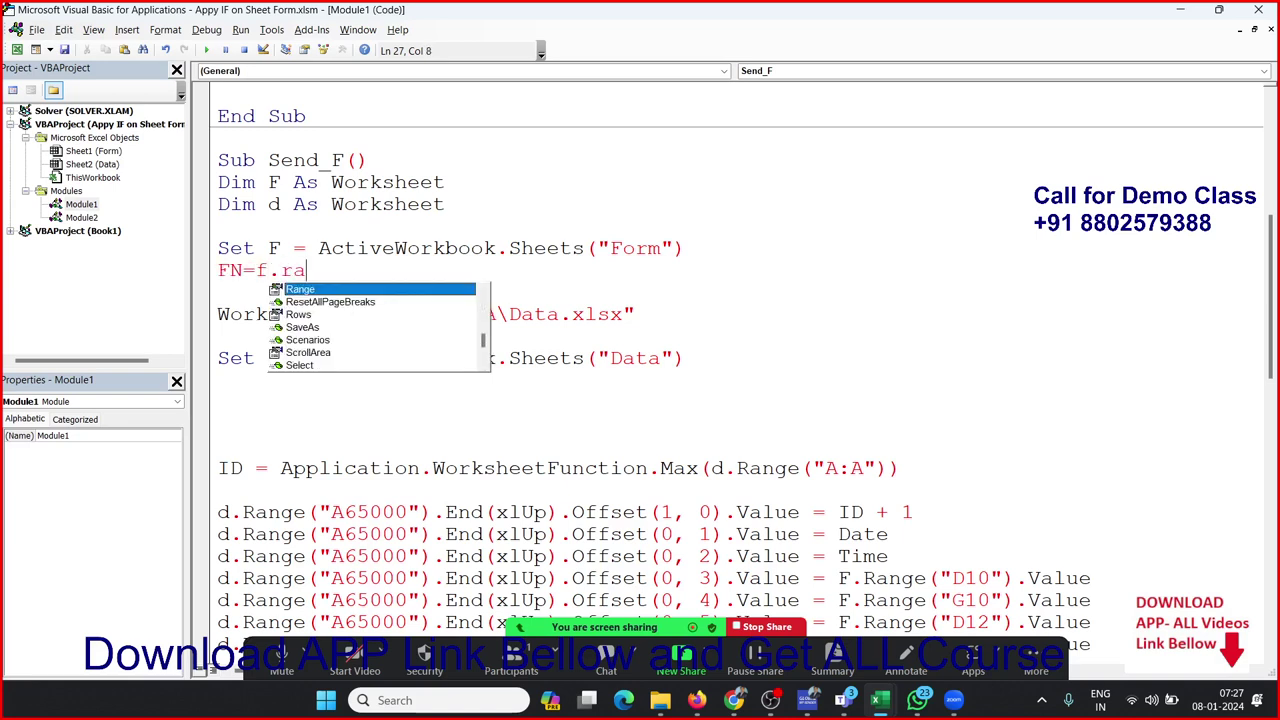
pyautogui.press('Tab')
pyautogui.write('("')
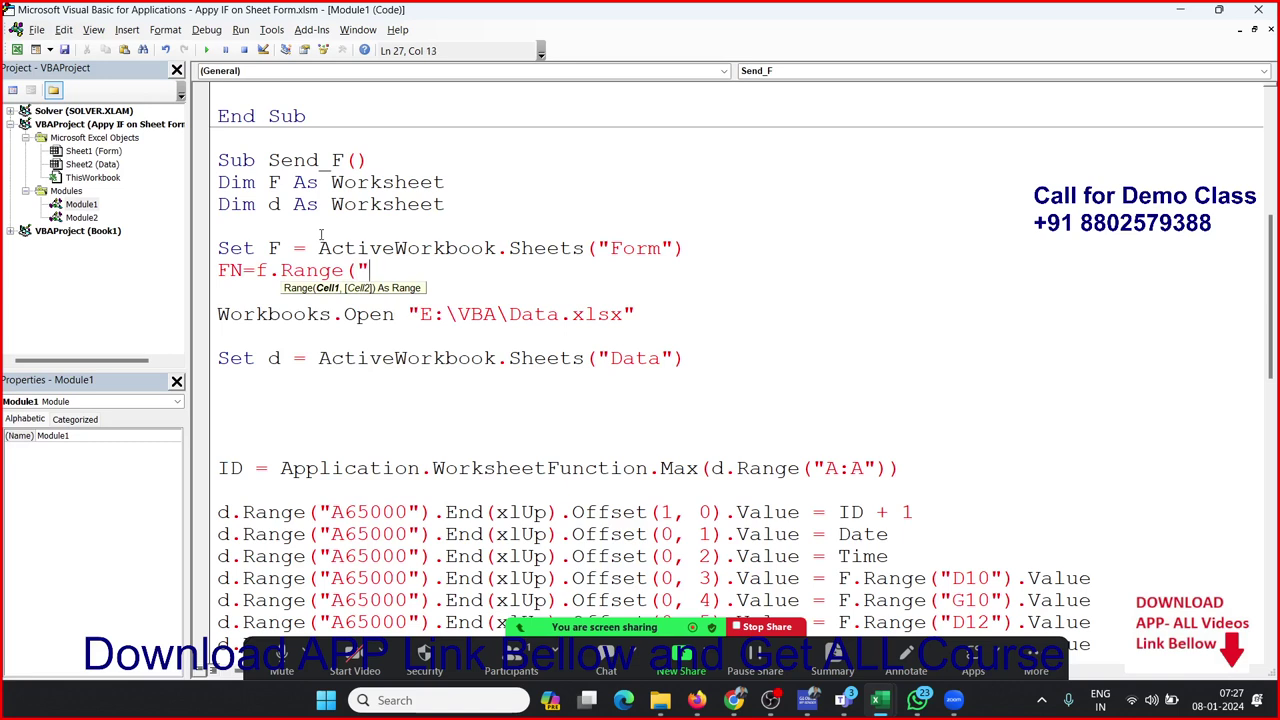
pyautogui.write('D')
pyautogui.press('BackSpace')
pyautogui.write('FN"')
pyautogui.write(').v')
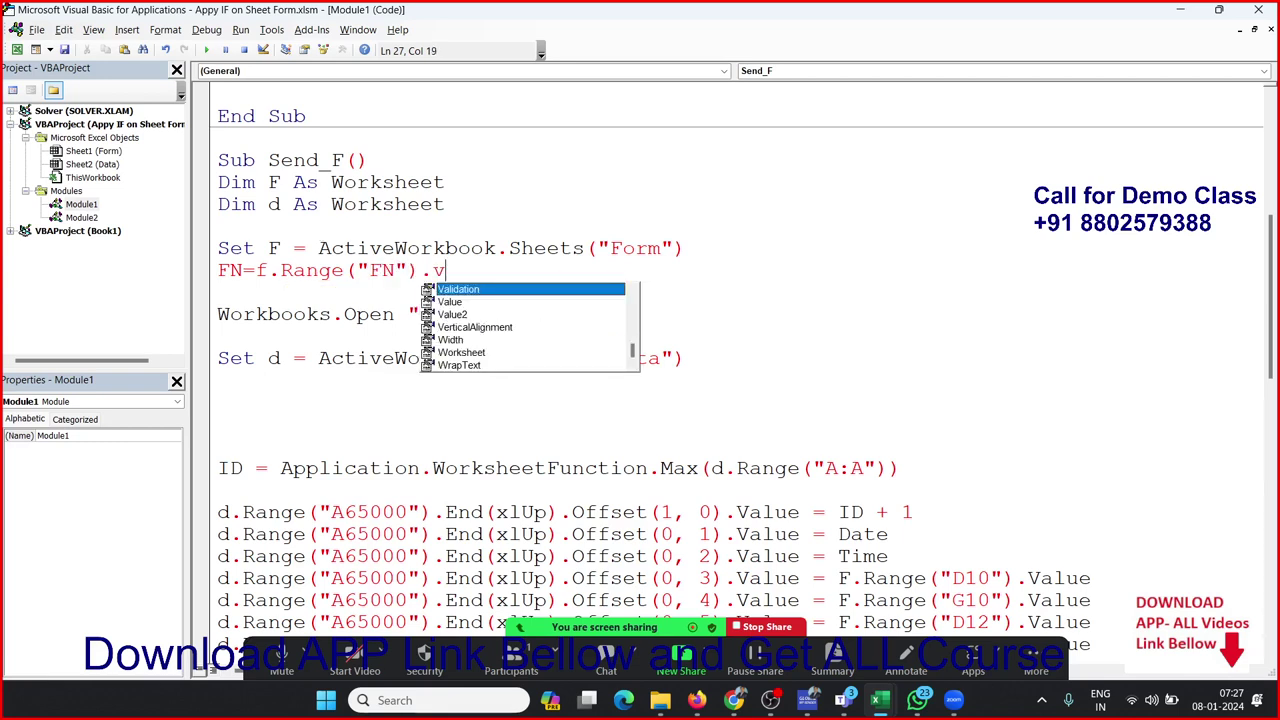
pyautogui.press('Down')
pyautogui.press('Tab')
pyautogui.press('Return')
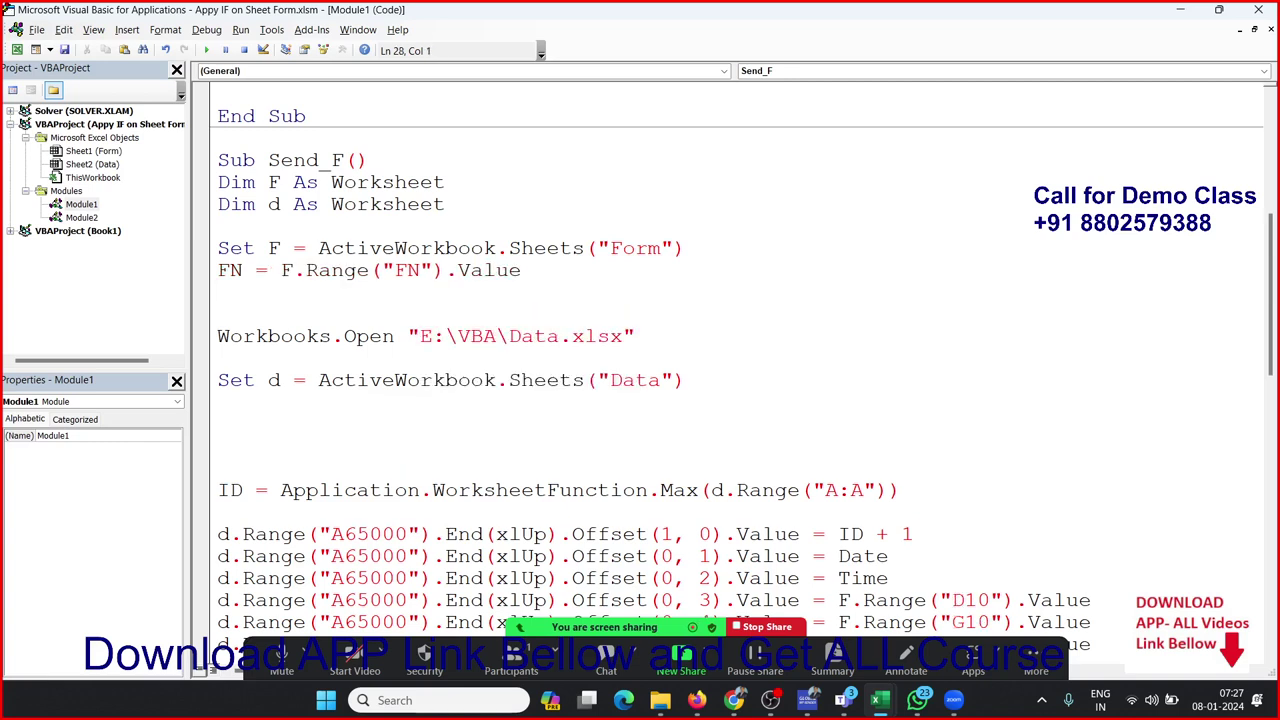
# Add the line Ln = F.Range("LN") below the FN line.
pyautogui.write('LN')
pyautogui.write('=')
pyautogui.press('BackSpace')
pyautogui.write('fn')
pyautogui.write('.ra')
pyautogui.write('nge')
pyautogui.press('BackSpace')
pyautogui.press('BackSpace')
pyautogui.press('BackSpace')
pyautogui.press('BackSpace')
pyautogui.press('BackSpace')
pyautogui.press('BackSpace')
pyautogui.write('.')
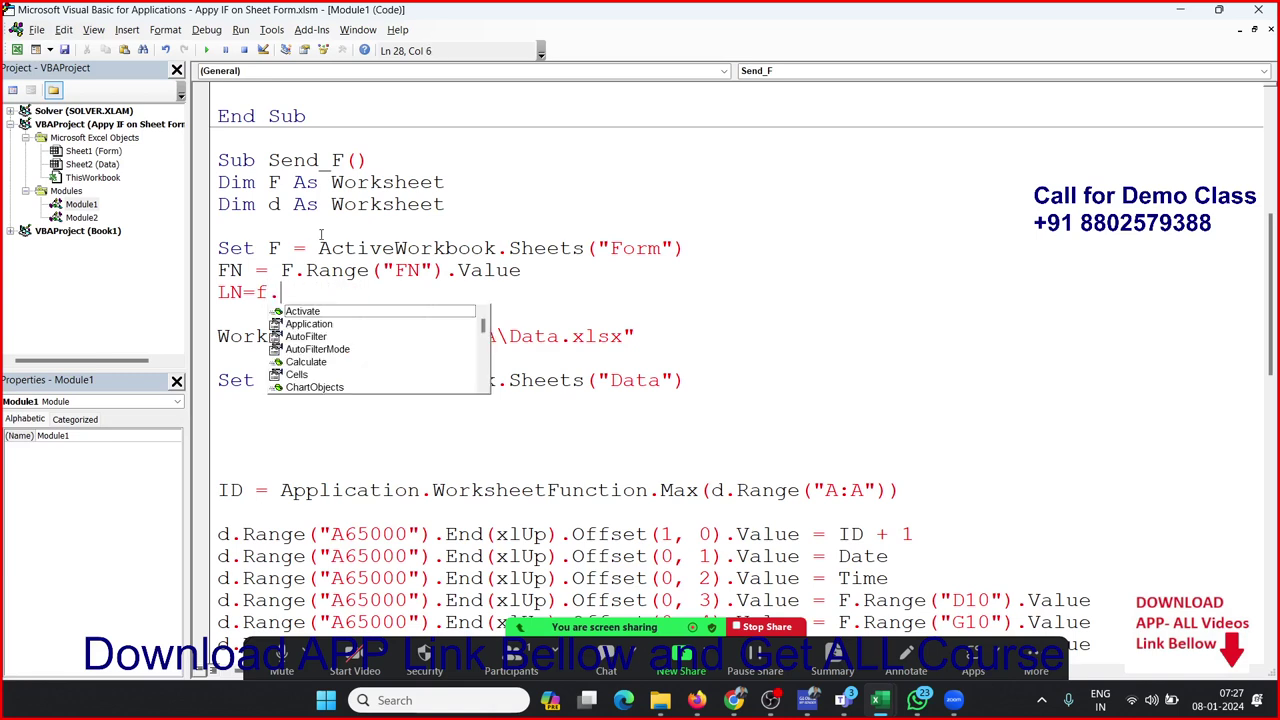
pyautogui.write('ra')
pyautogui.press('Tab')
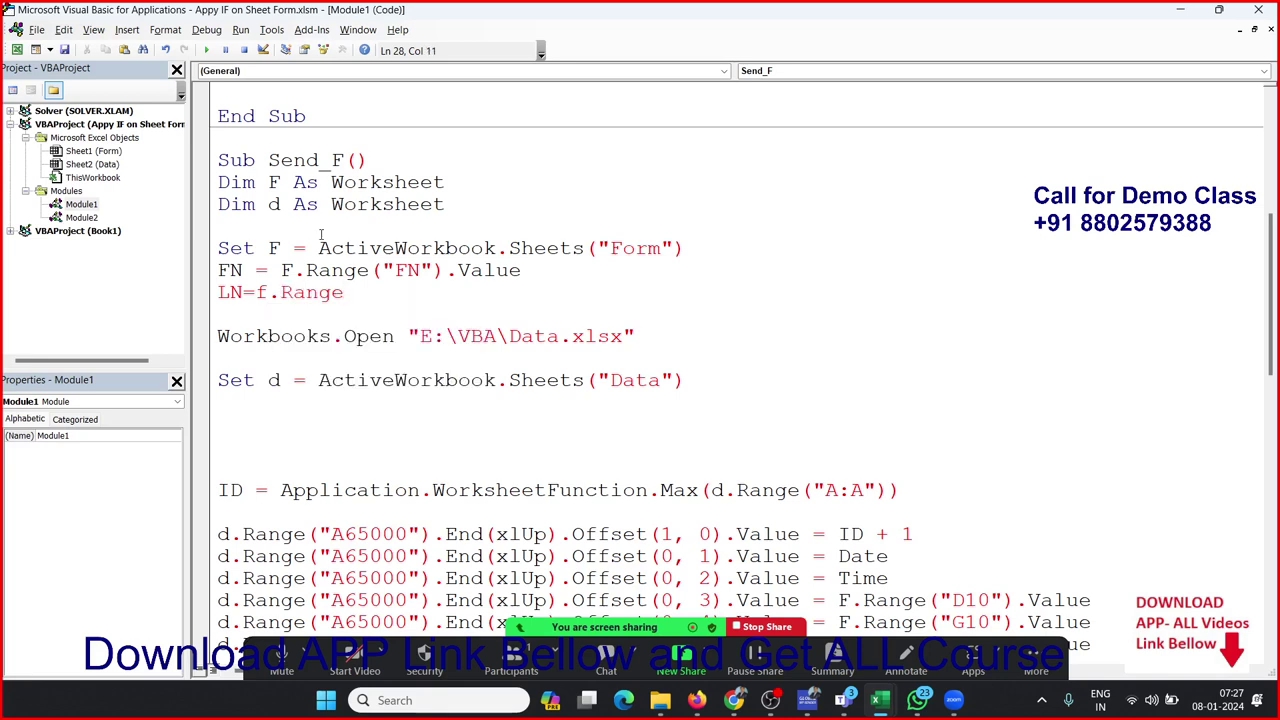
pyautogui.write('("')
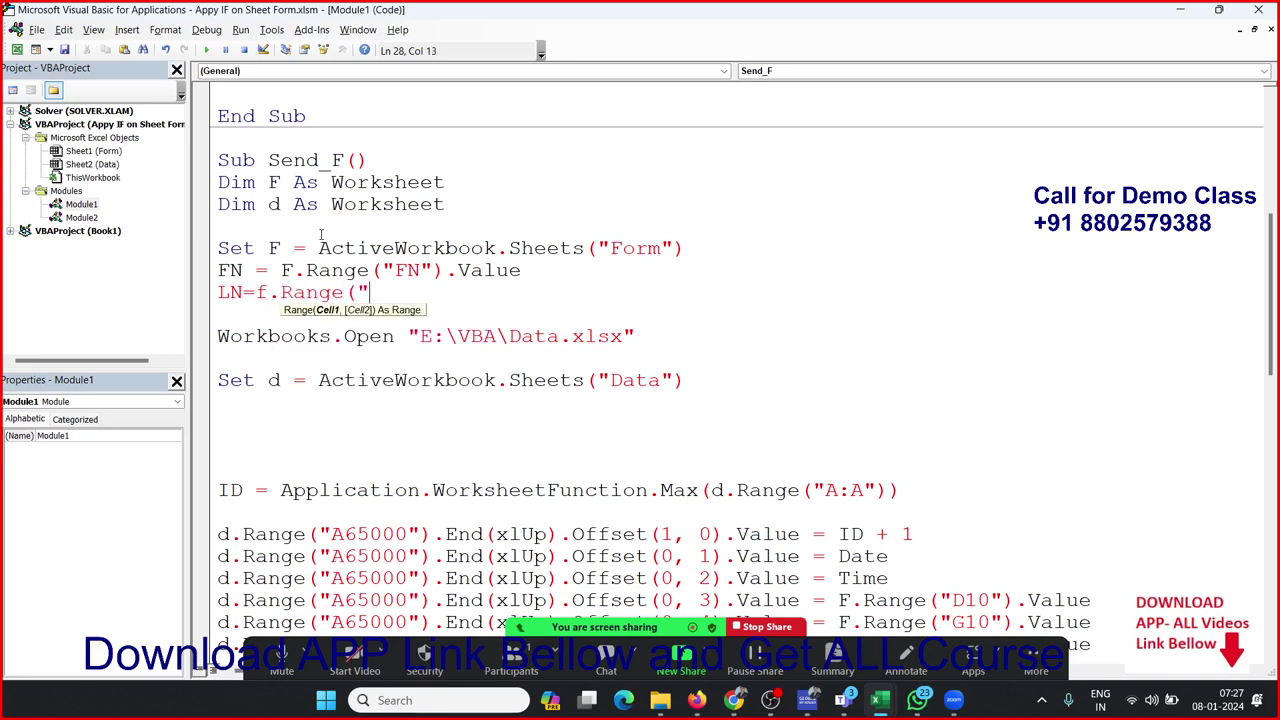
pyautogui.write('LN')
pyautogui.write('")')
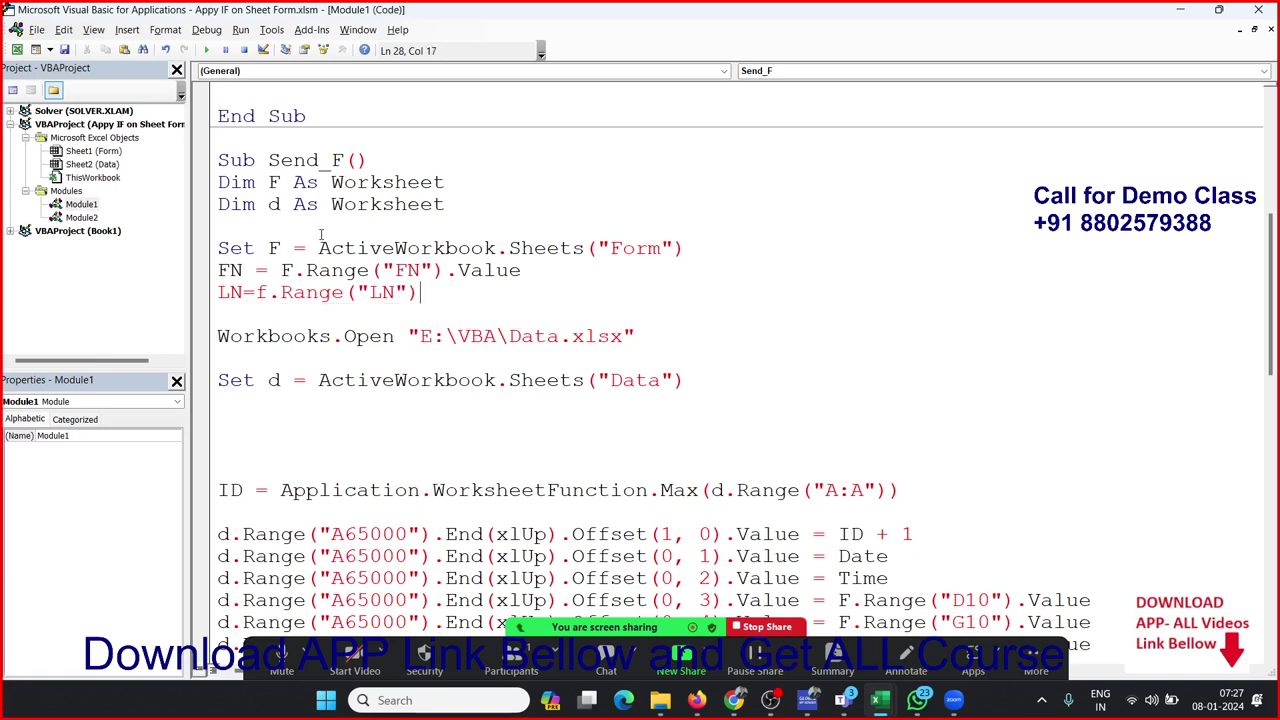
pyautogui.press('Return')
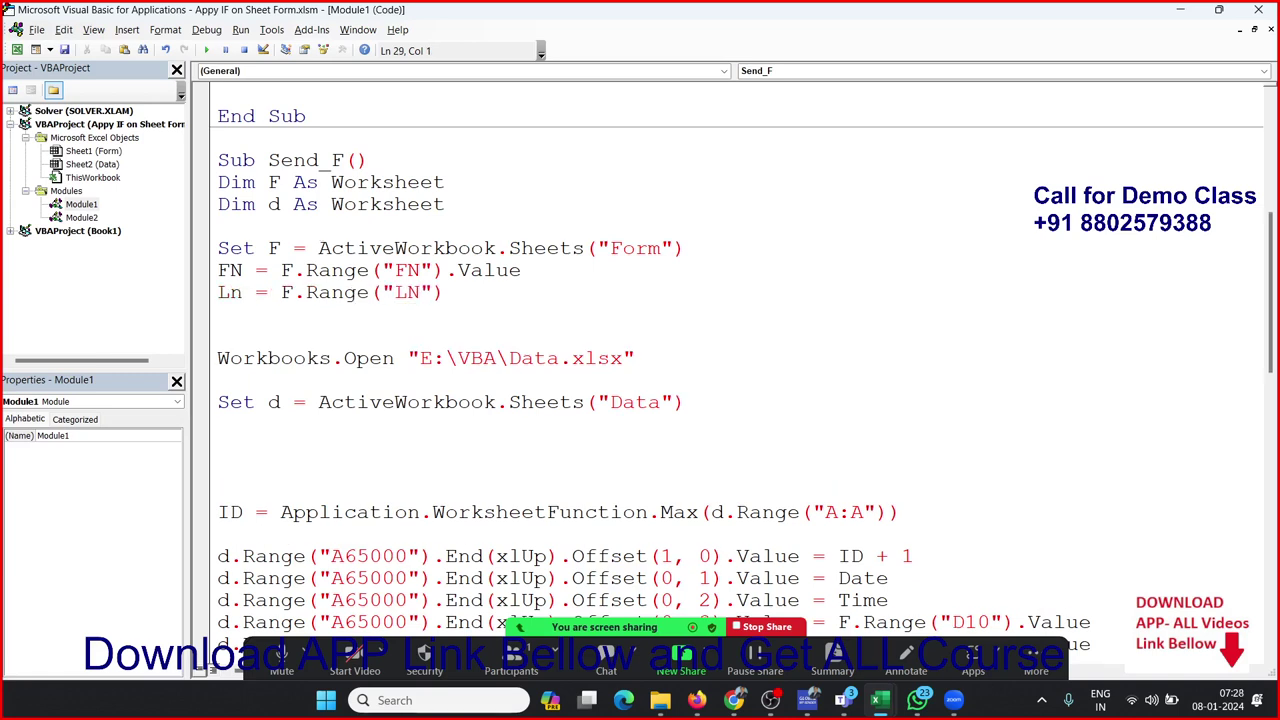
# Add the line em = F.Range("EM").Value below it.
pyautogui.write('em')
pyautogui.write('=')
pyautogui.write('f.')
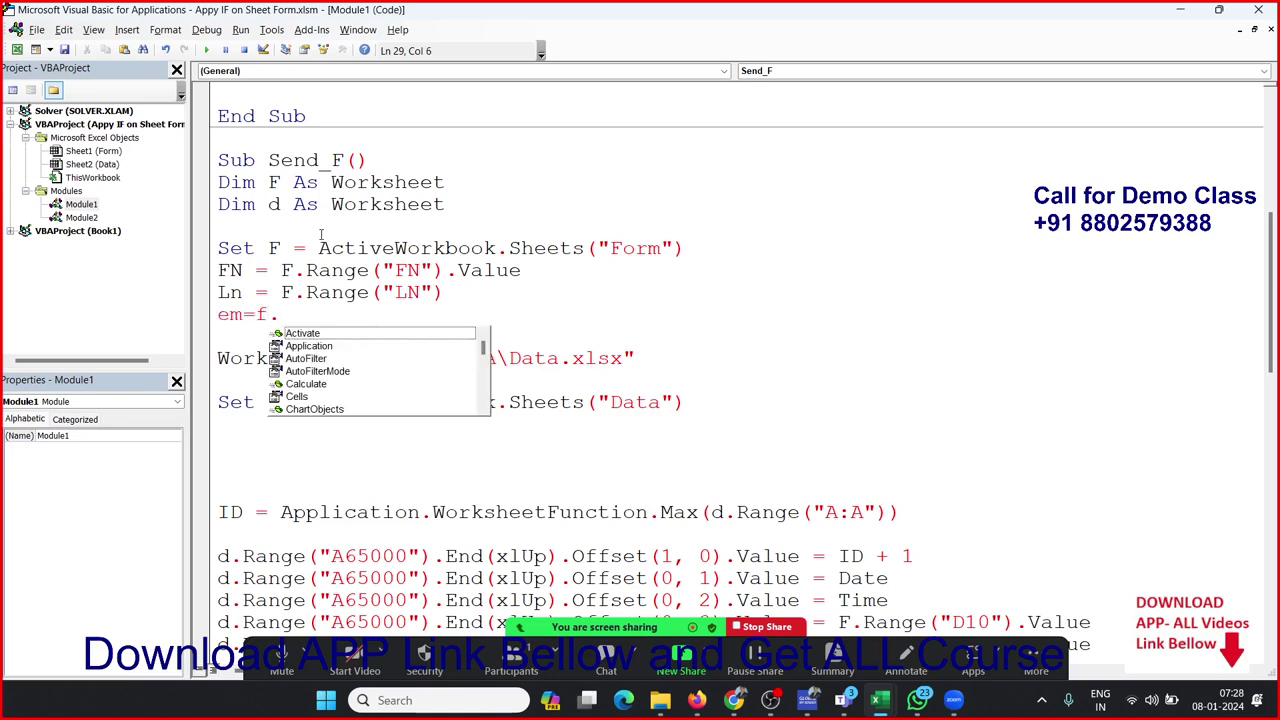
pyautogui.write('rang')
pyautogui.press('Tab')
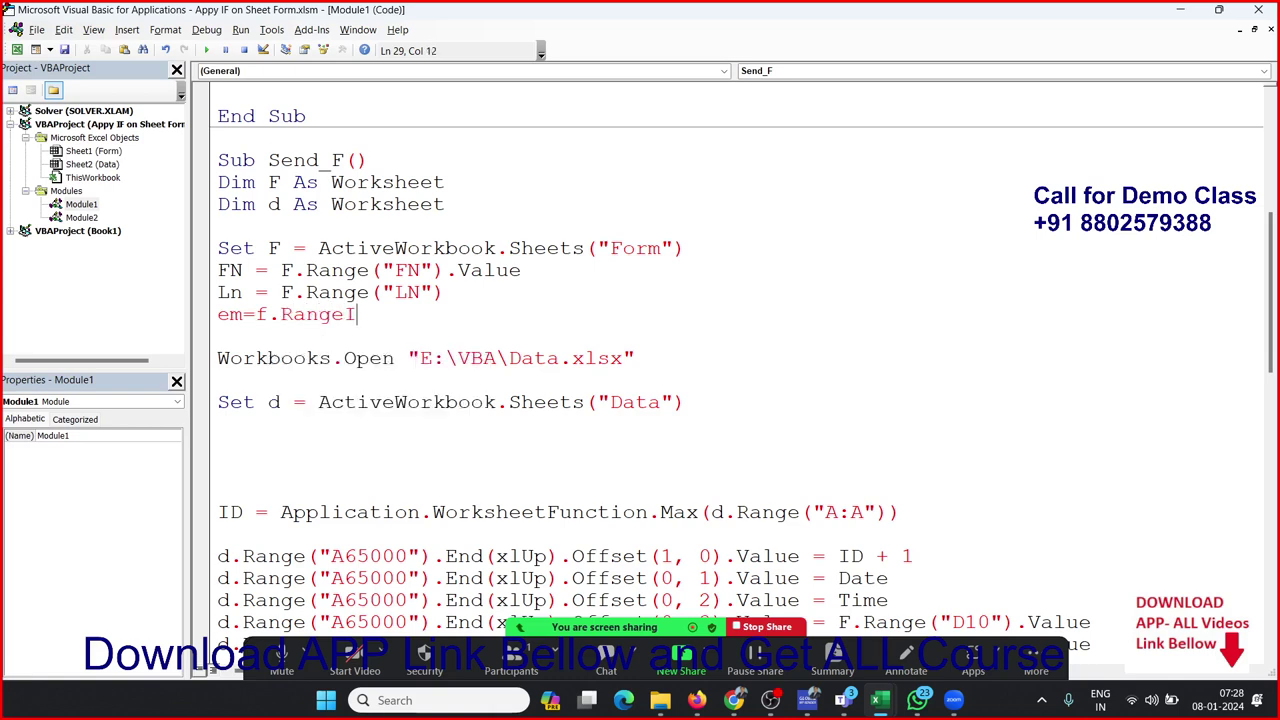
pyautogui.write('(')
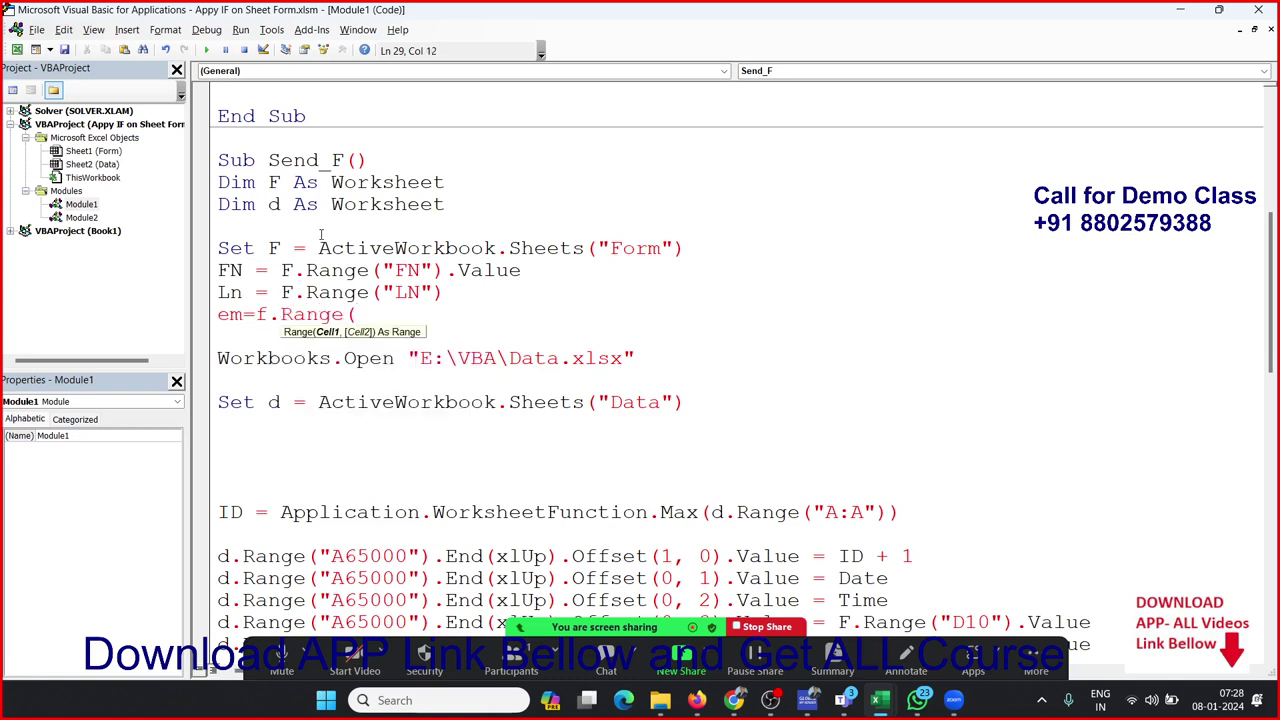
pyautogui.write('"Em')
pyautogui.press('BackSpace')
pyautogui.write('M")')
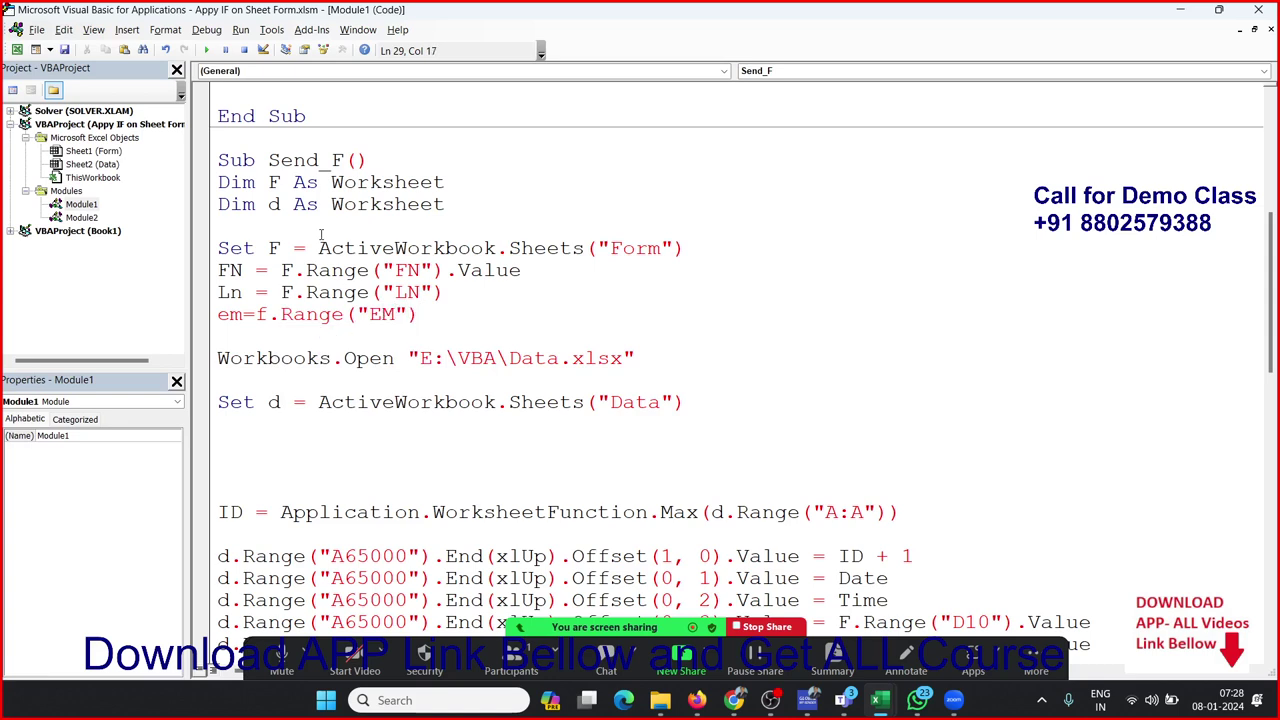
pyautogui.write('.v')
pyautogui.write('a')
pyautogui.press('Tab')
pyautogui.press('Return')
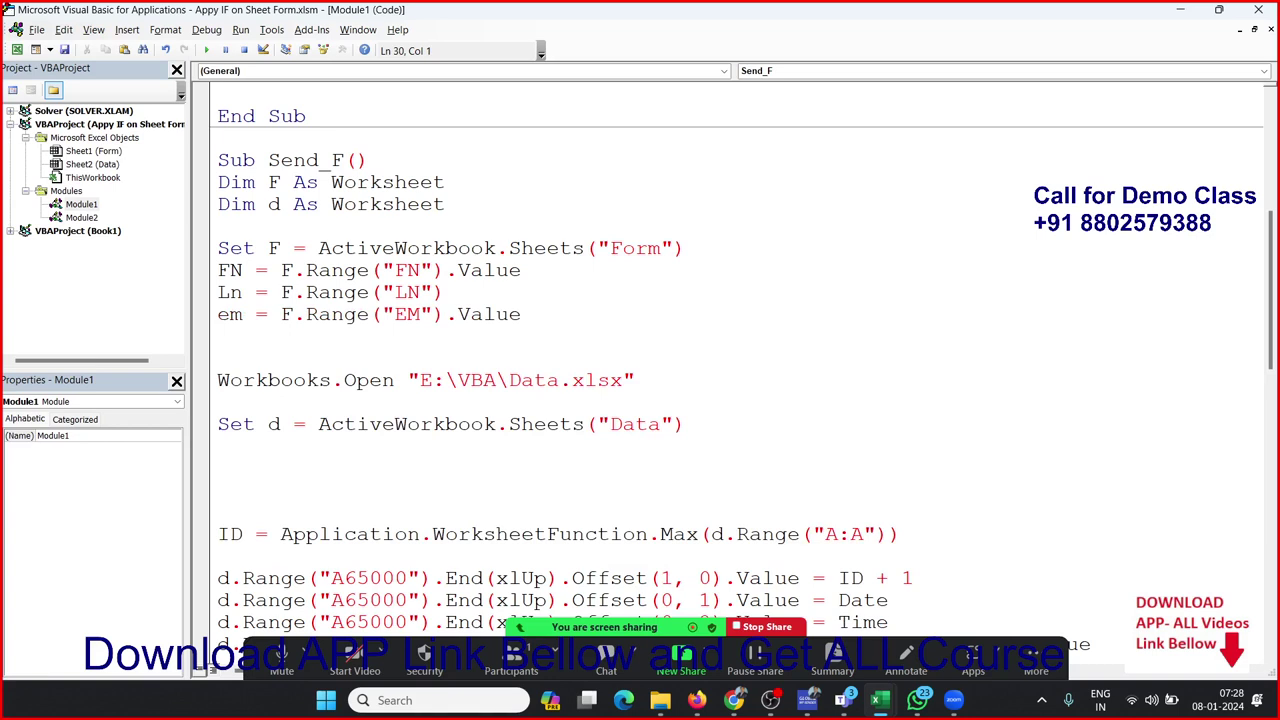
# Add the line PASS = F.Range("PASS").Value.
pyautogui.write('PASS')
pyautogui.write('=f')
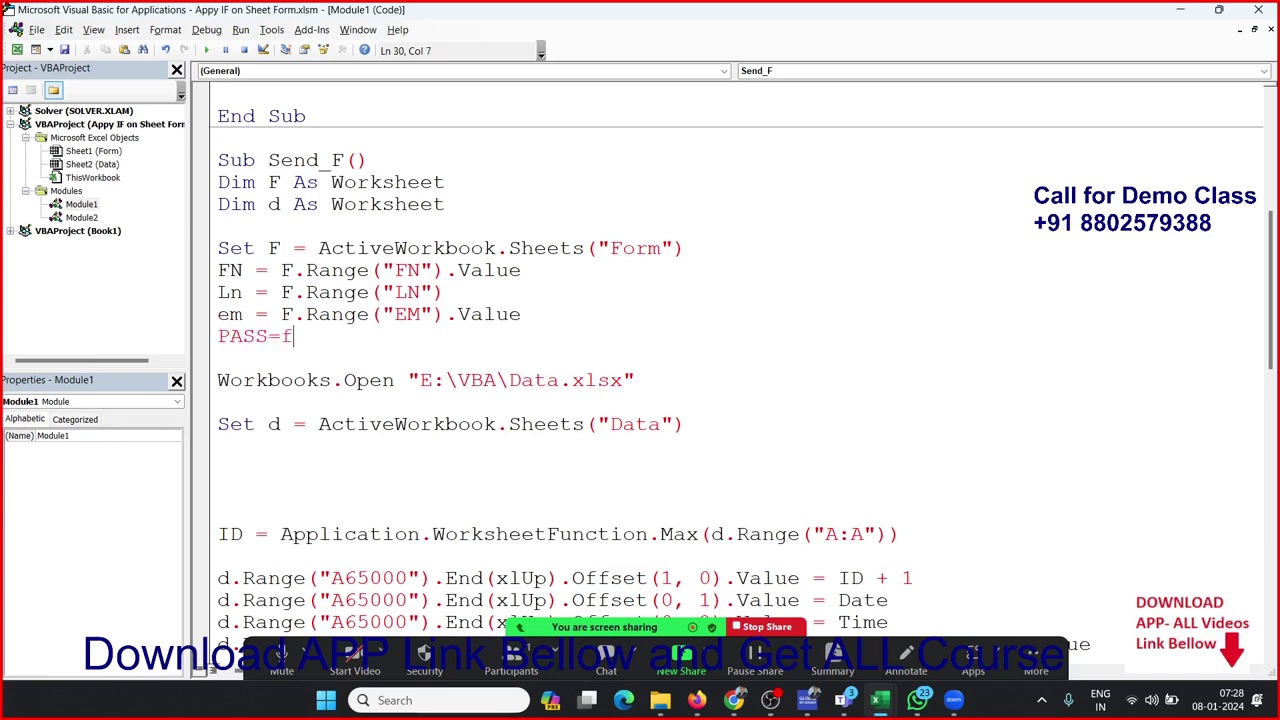
pyautogui.write('.r')
pyautogui.press('Tab')
pyautogui.write('(')
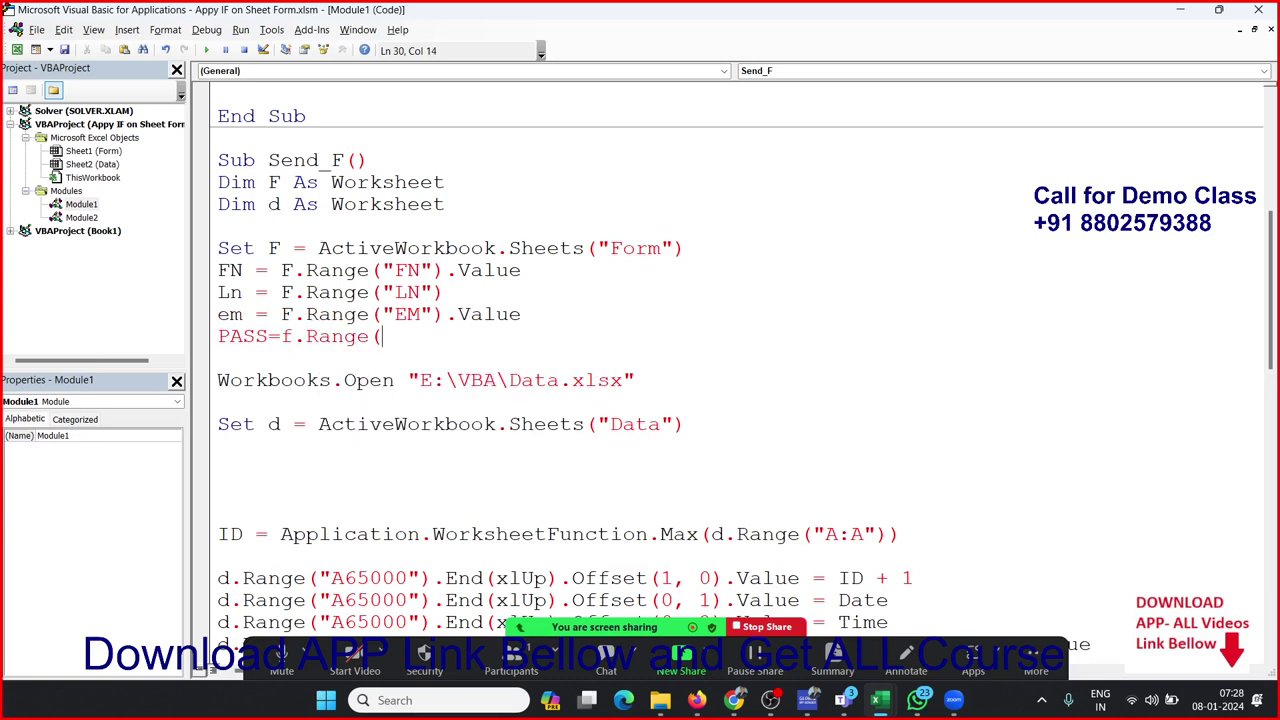
pyautogui.write('"PA')
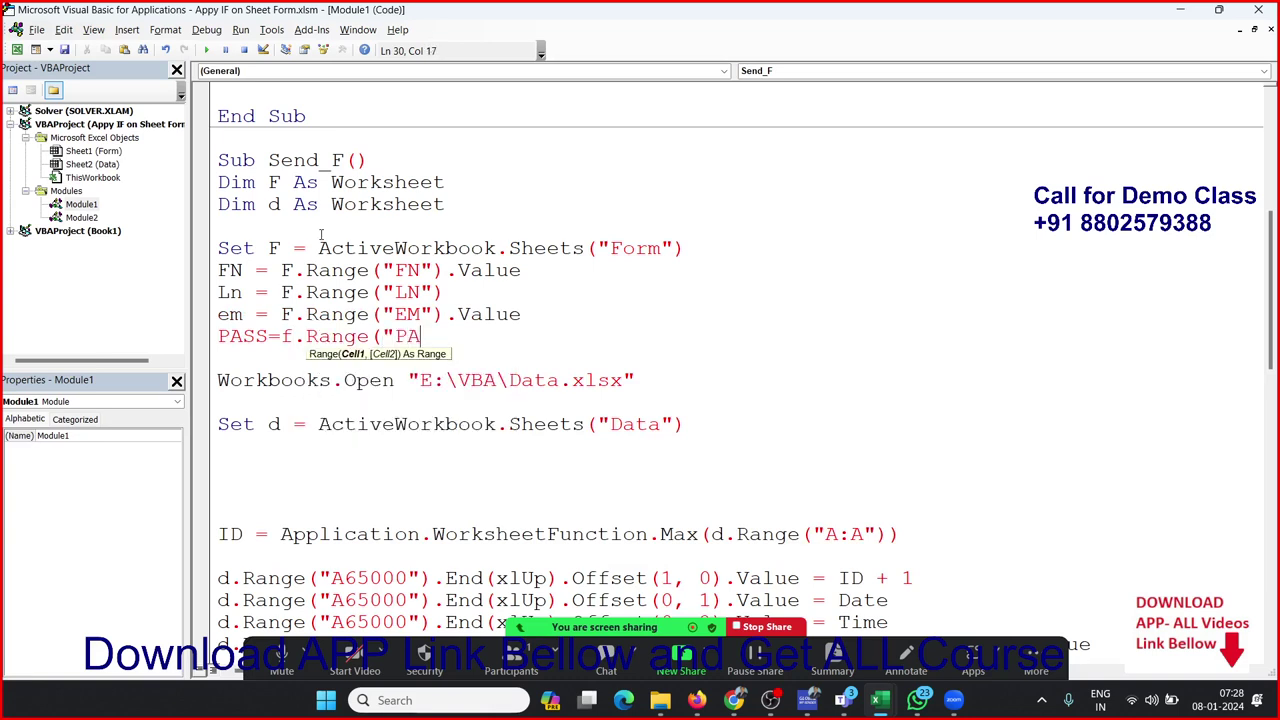
pyautogui.write('SS")')
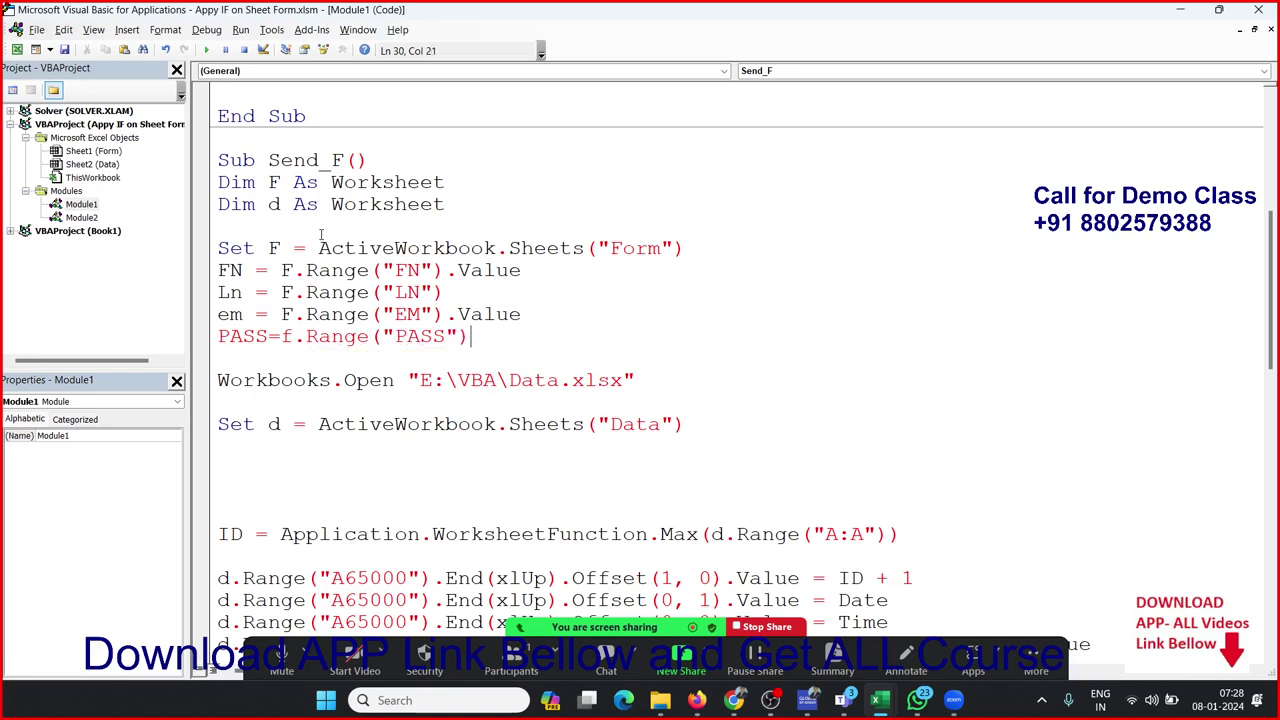
pyautogui.write('.v')
pyautogui.press('Down')
pyautogui.press('Return')
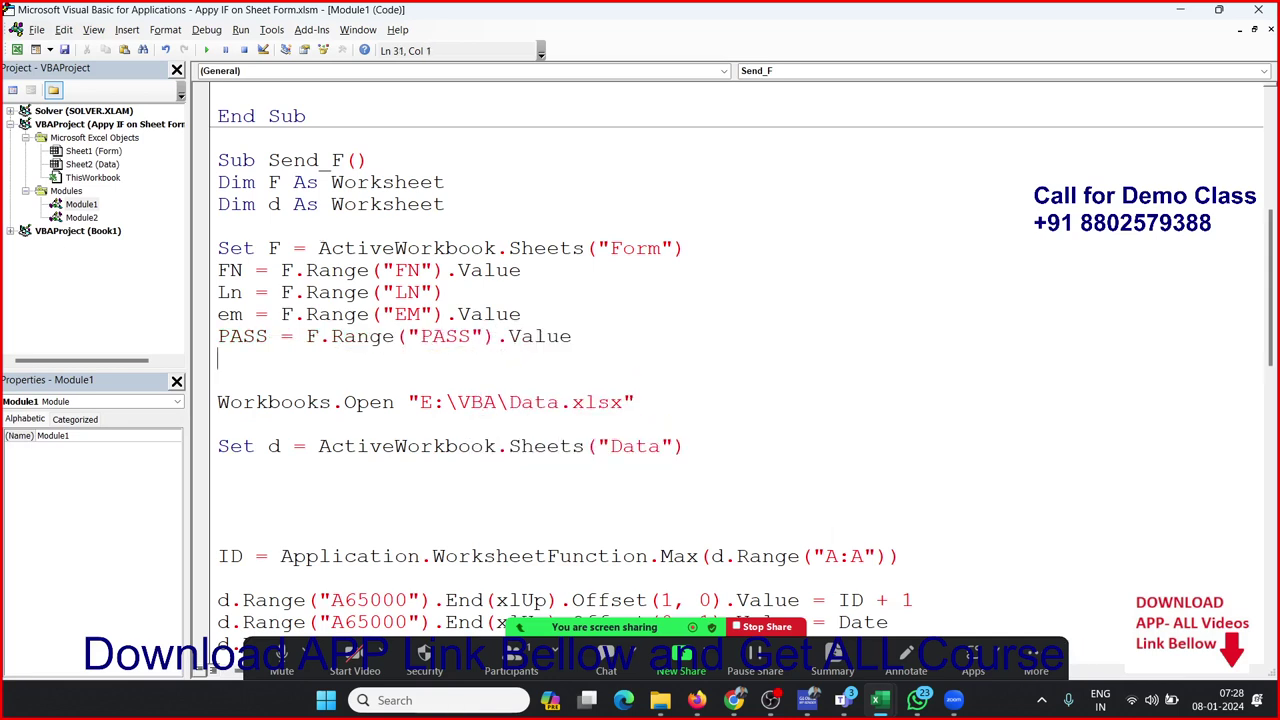
# Add CPASS = F.Range("CPASS").Value and append .Value to the Ln line.
pyautogui.write('P')
pyautogui.press('BackSpace')
pyautogui.write('C')
pyautogui.write('PASS')
pyautogui.write('=F')
pyautogui.write('.')
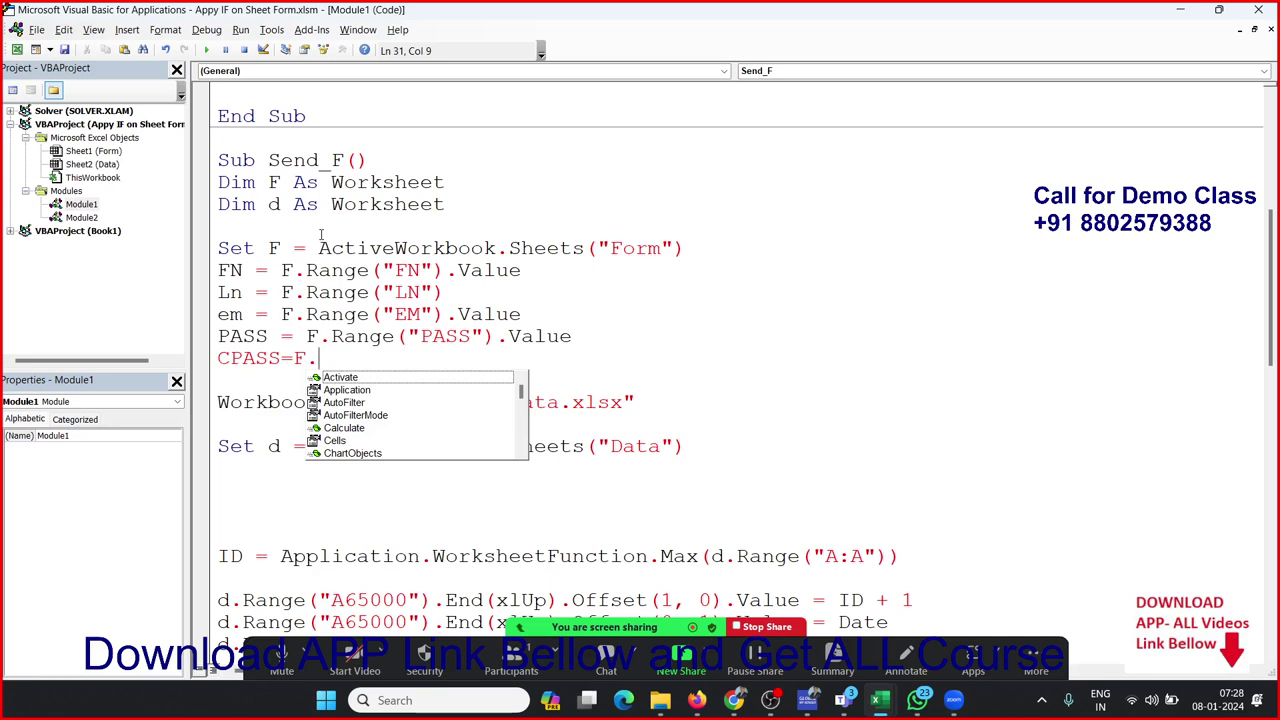
pyautogui.write('ra')
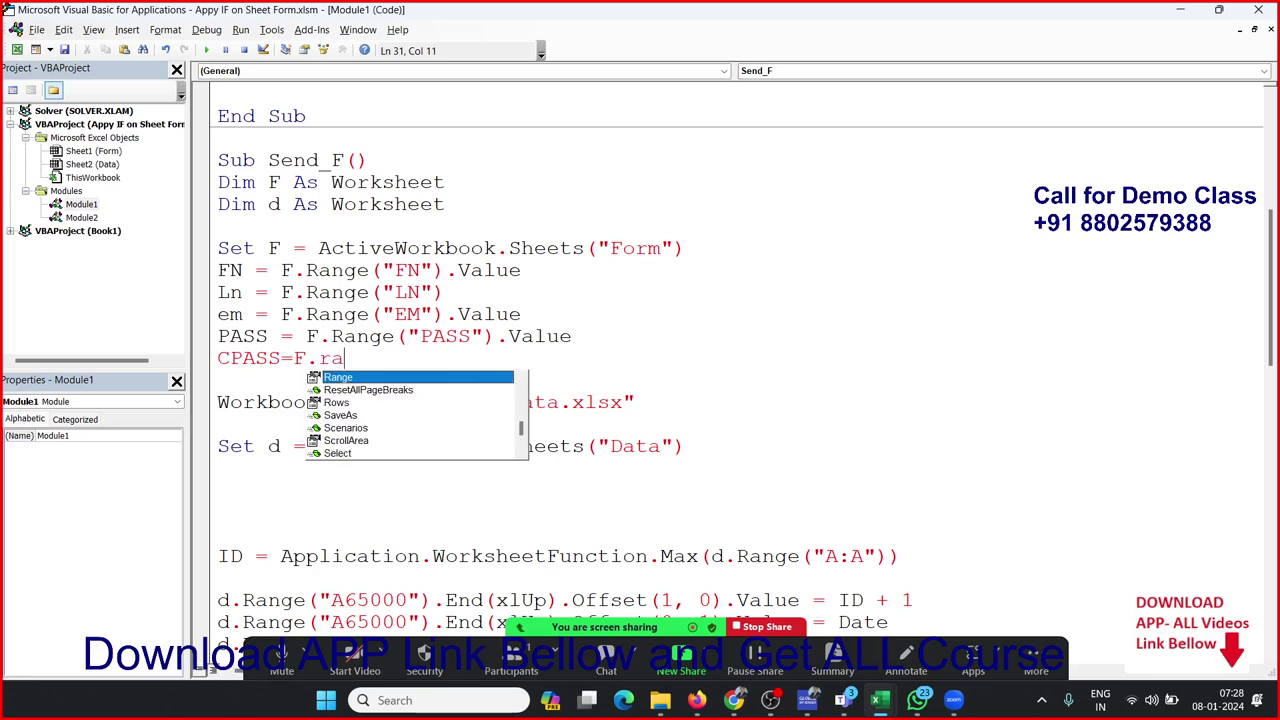
pyautogui.press('Tab')
pyautogui.write('(')
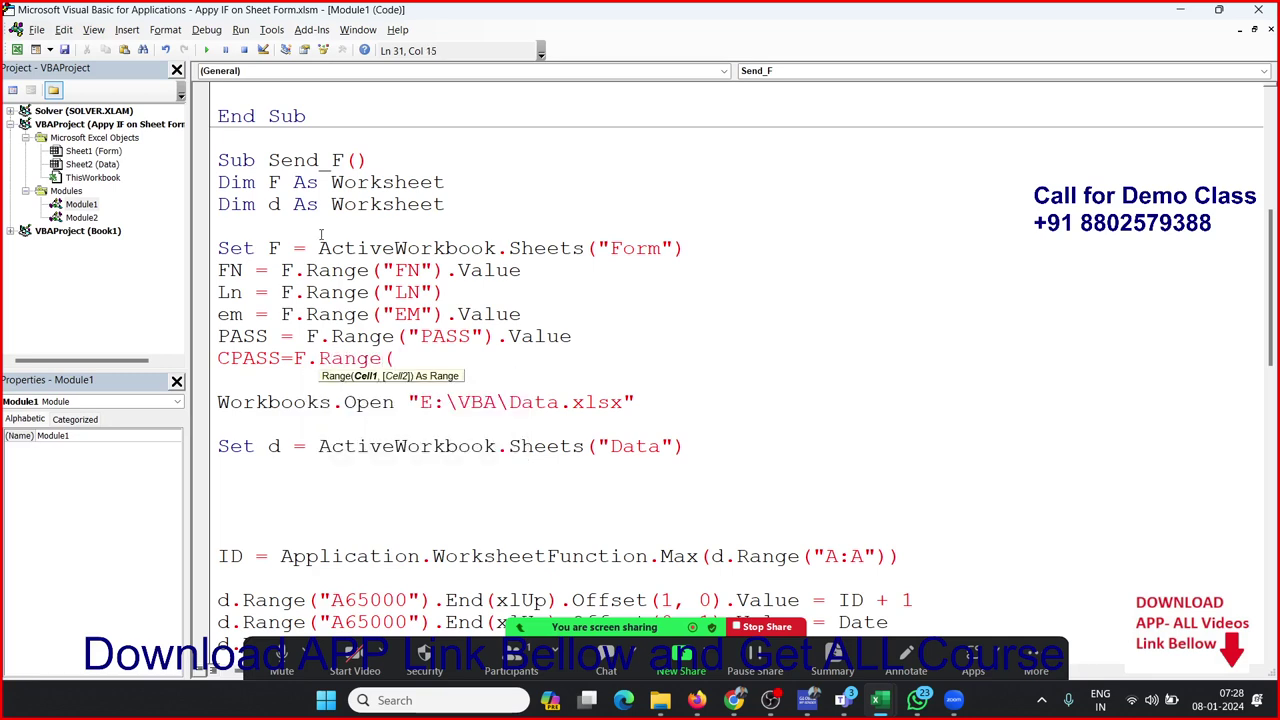
pyautogui.write('"CPASS')
pyautogui.write('").v')
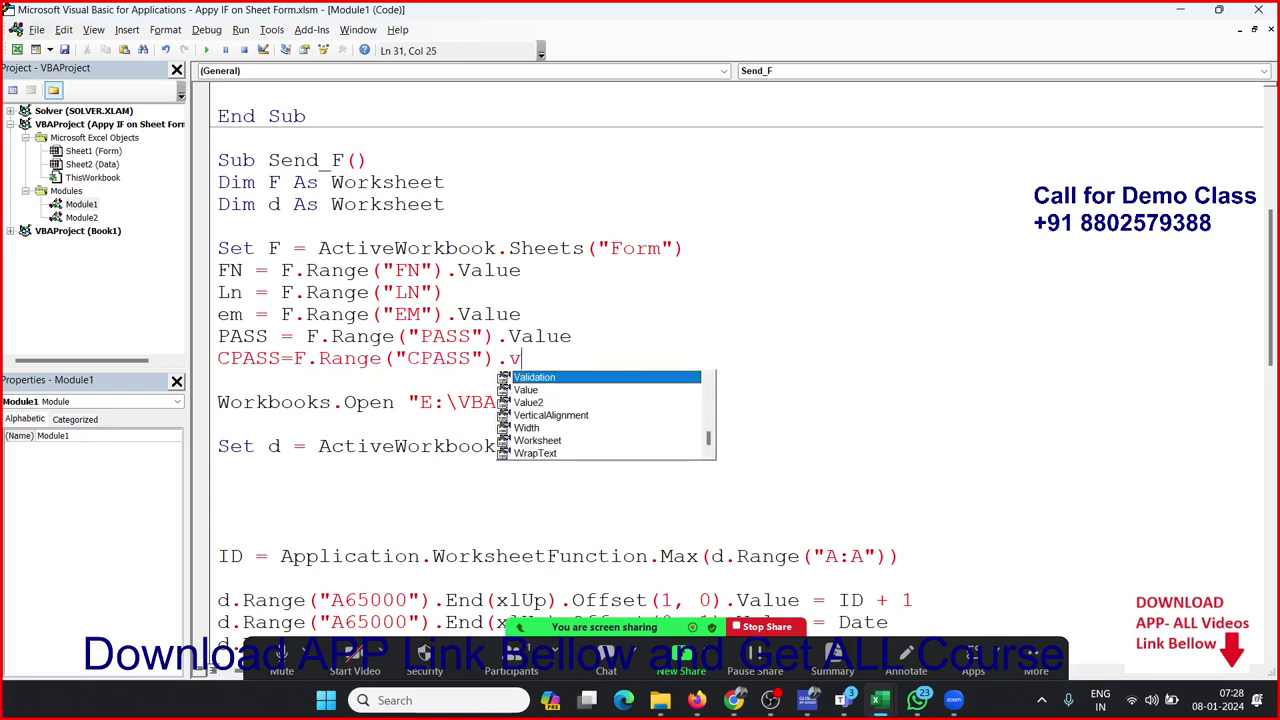
pyautogui.press('Escape')
pyautogui.press('Down')
pyautogui.click(557, 356)
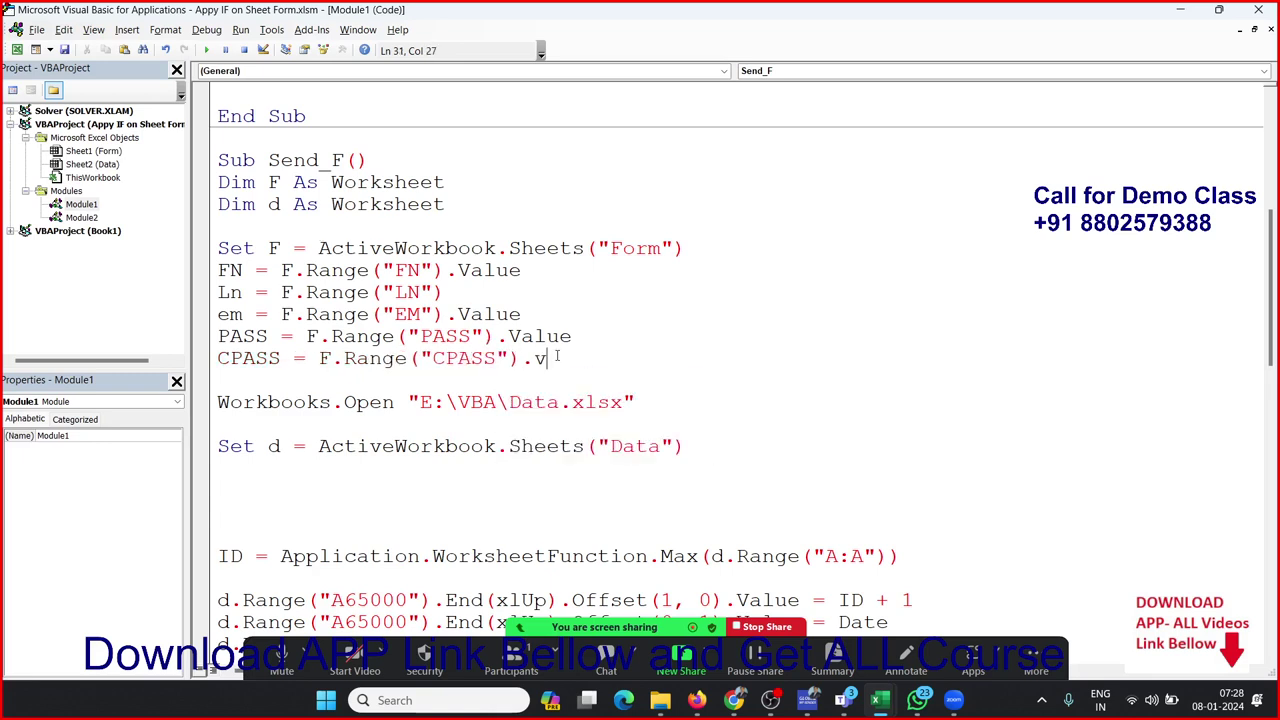
pyautogui.press('BackSpace')
pyautogui.write('Va')
pyautogui.write('lue')
pyautogui.click(469, 298)
pyautogui.write('.Va')
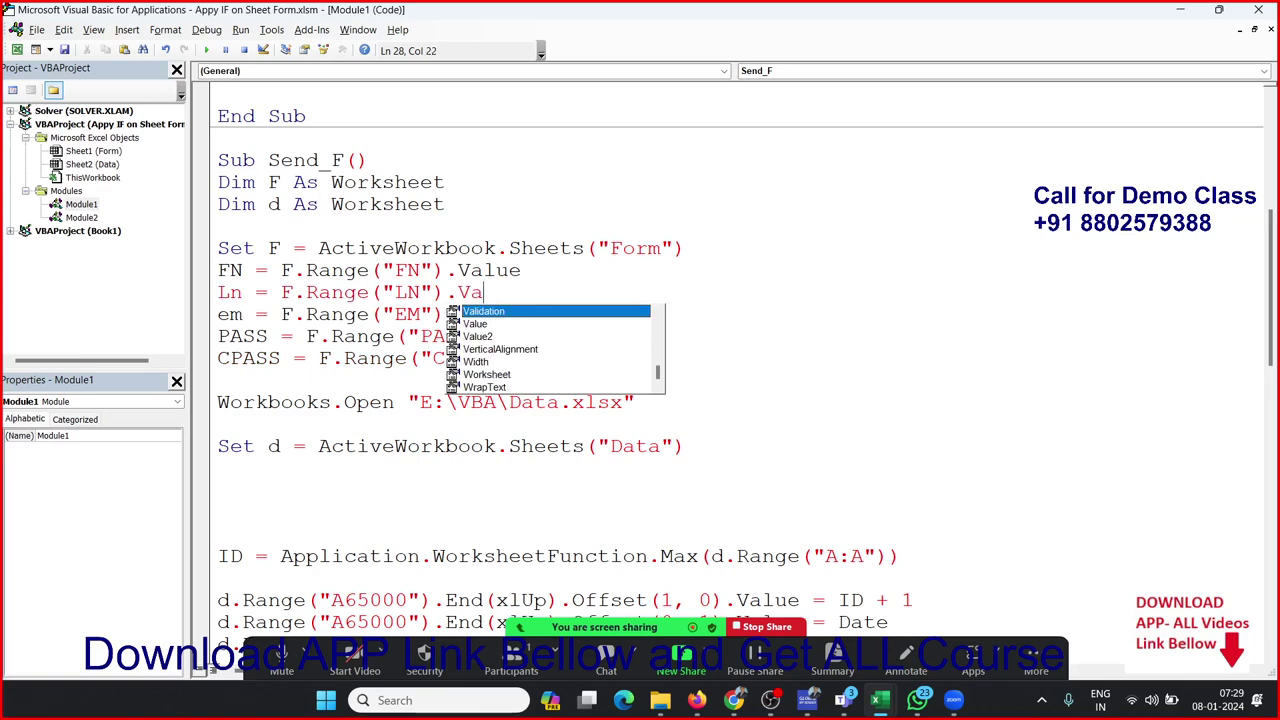
pyautogui.write('lue')
# Select the Set F through CPASS lines in Send_F and scroll up toward Sub Send().
pyautogui.click(350, 424)
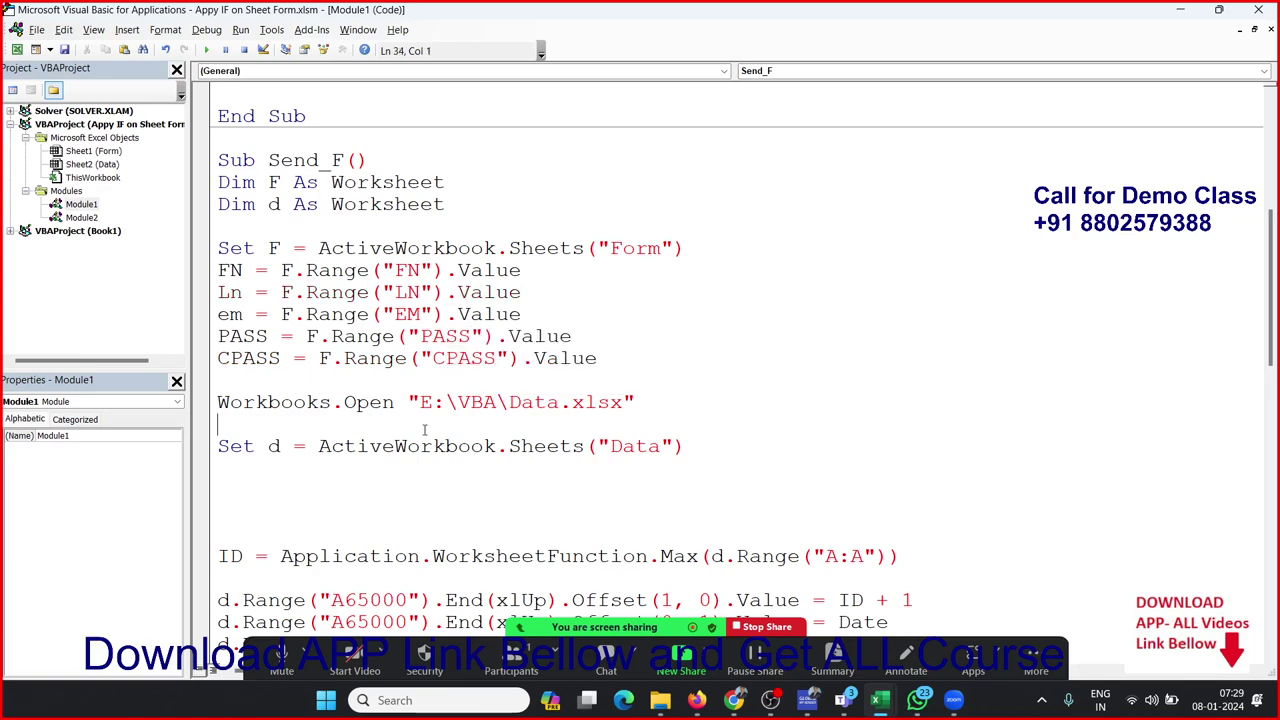
pyautogui.scroll(-1, 348, 424)
pyautogui.scroll(-3, 338, 432)
pyautogui.scroll(1, 334, 430)
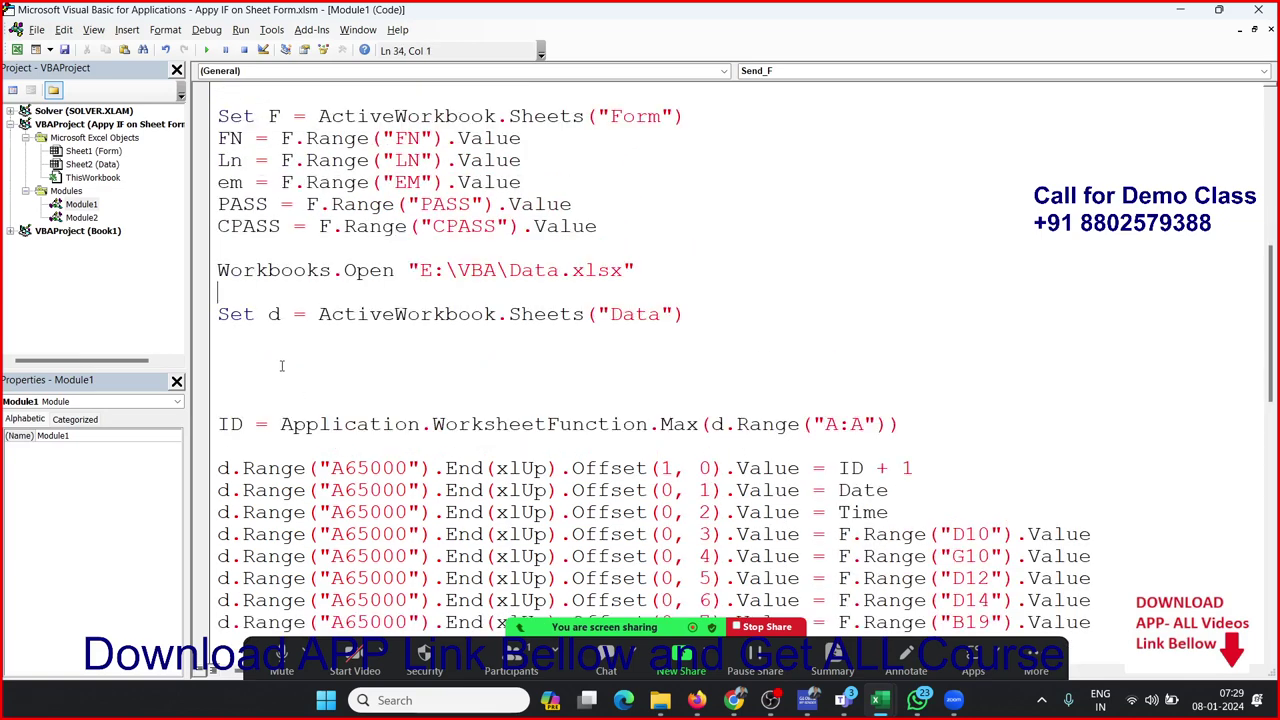
pyautogui.click(268, 270)
pyautogui.moveTo(598, 227); pyautogui.dragTo(218, 140)
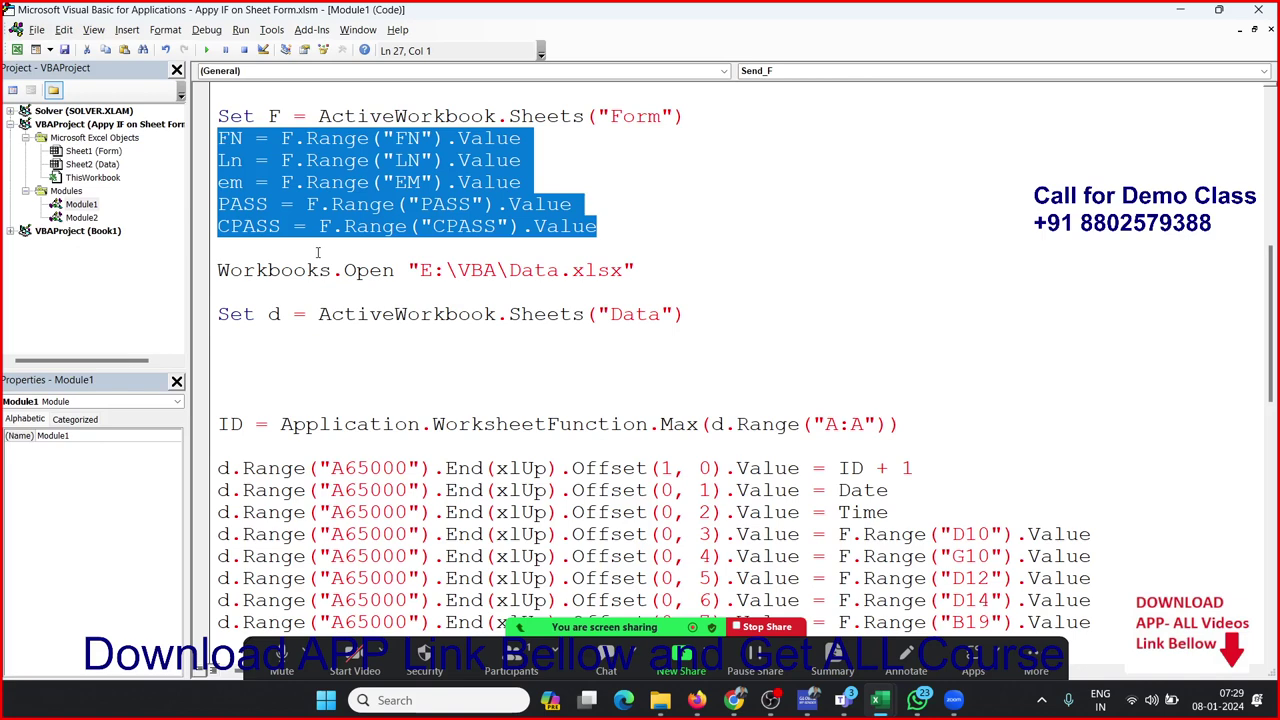
pyautogui.hotkey('shift', 'Up')
pyautogui.hotkey('ctrl', 'c')
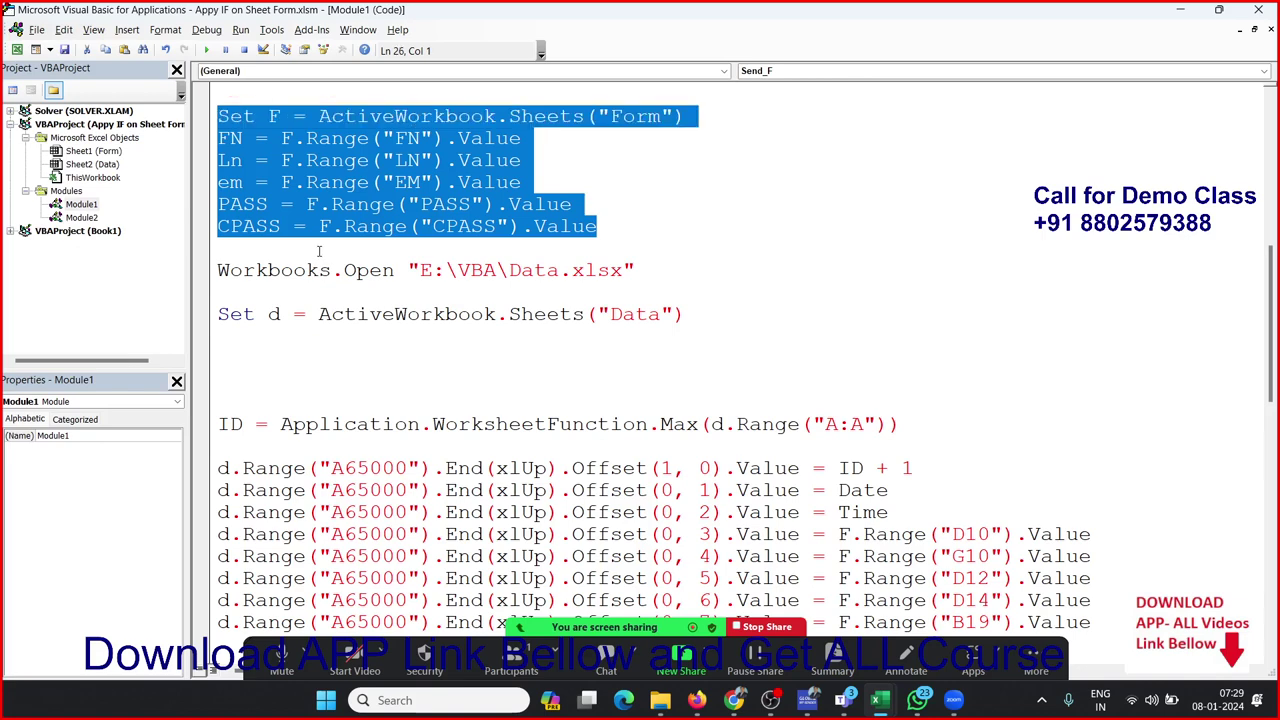
pyautogui.scroll(2, 319, 251)
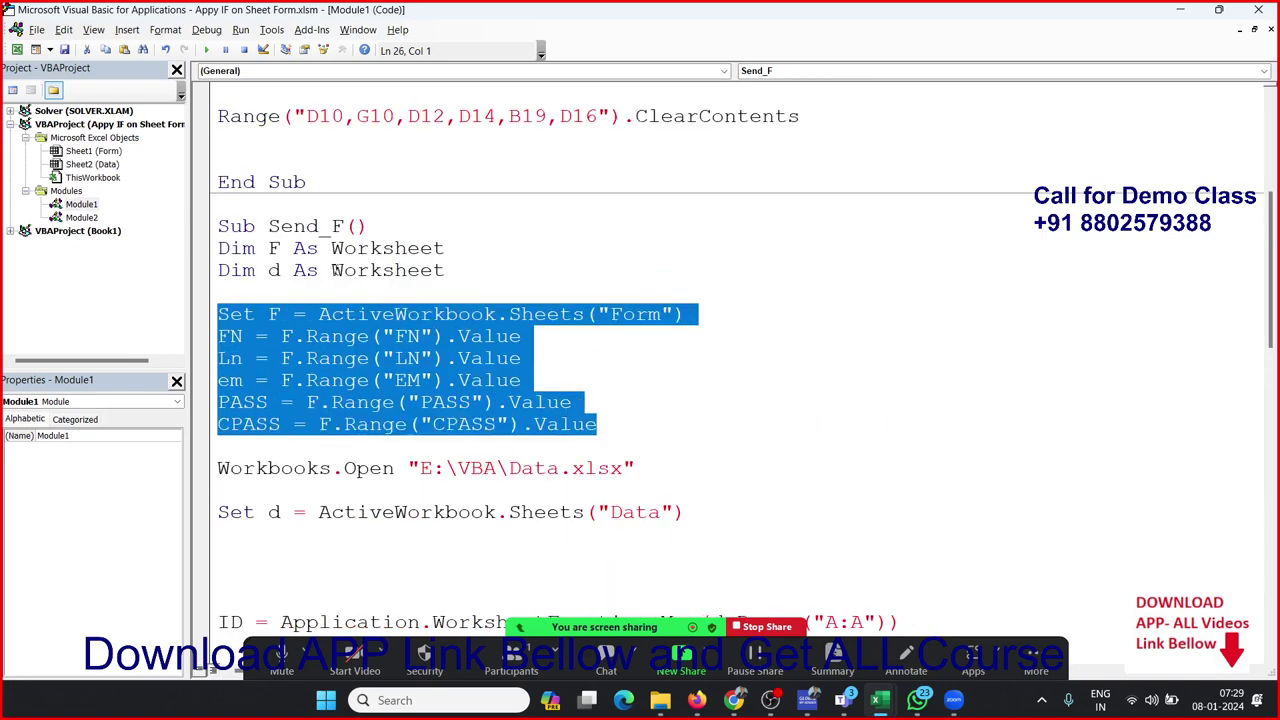
pyautogui.scroll(6, 330, 260)
# Paste the Set F and form-field lines into the blank lines under Sub Send().
pyautogui.click(228, 118)
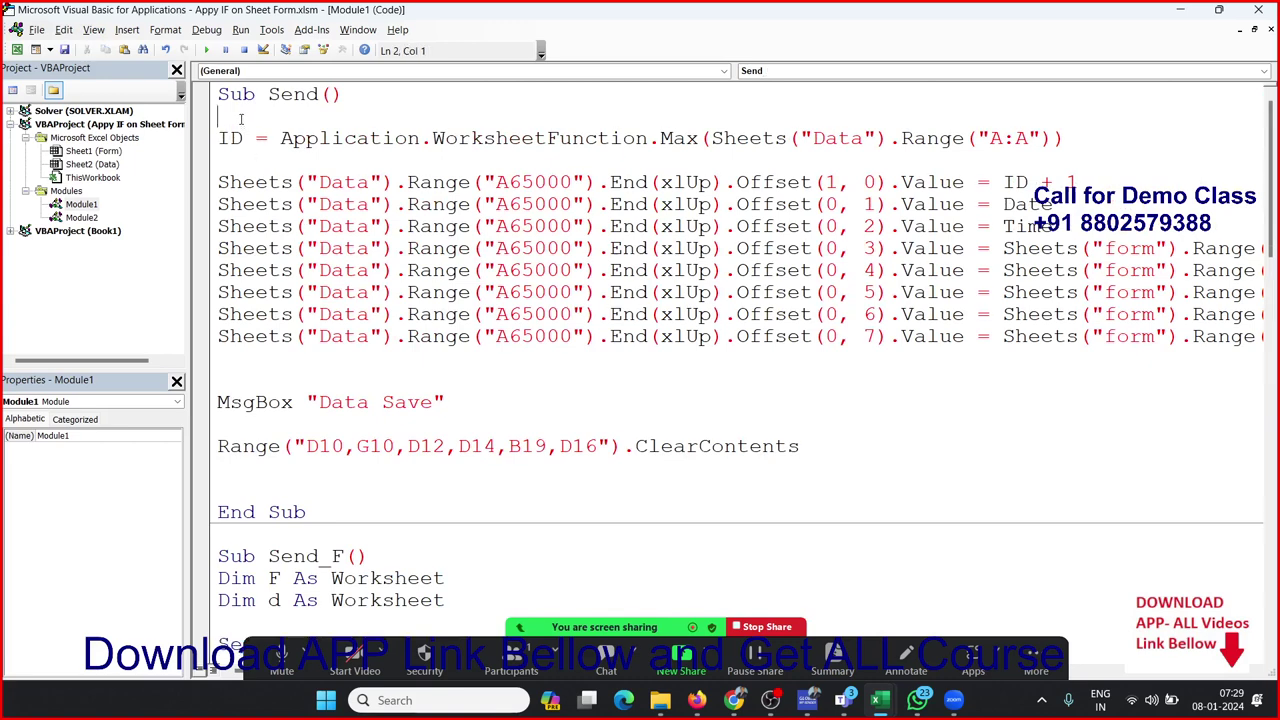
pyautogui.press('Return')
pyautogui.press('Return')
pyautogui.press('Up')
pyautogui.press('Up')
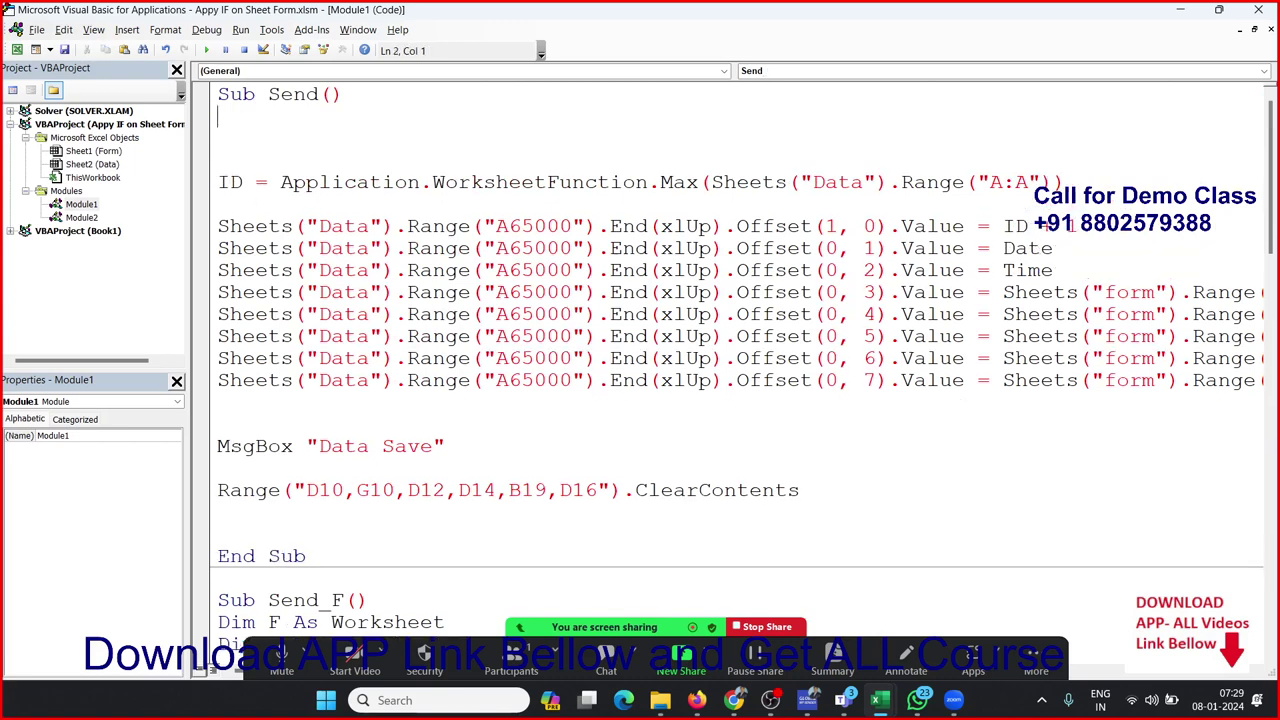
pyautogui.hotkey('ctrl', 'v')
pyautogui.hotkey('alt', 'F11')
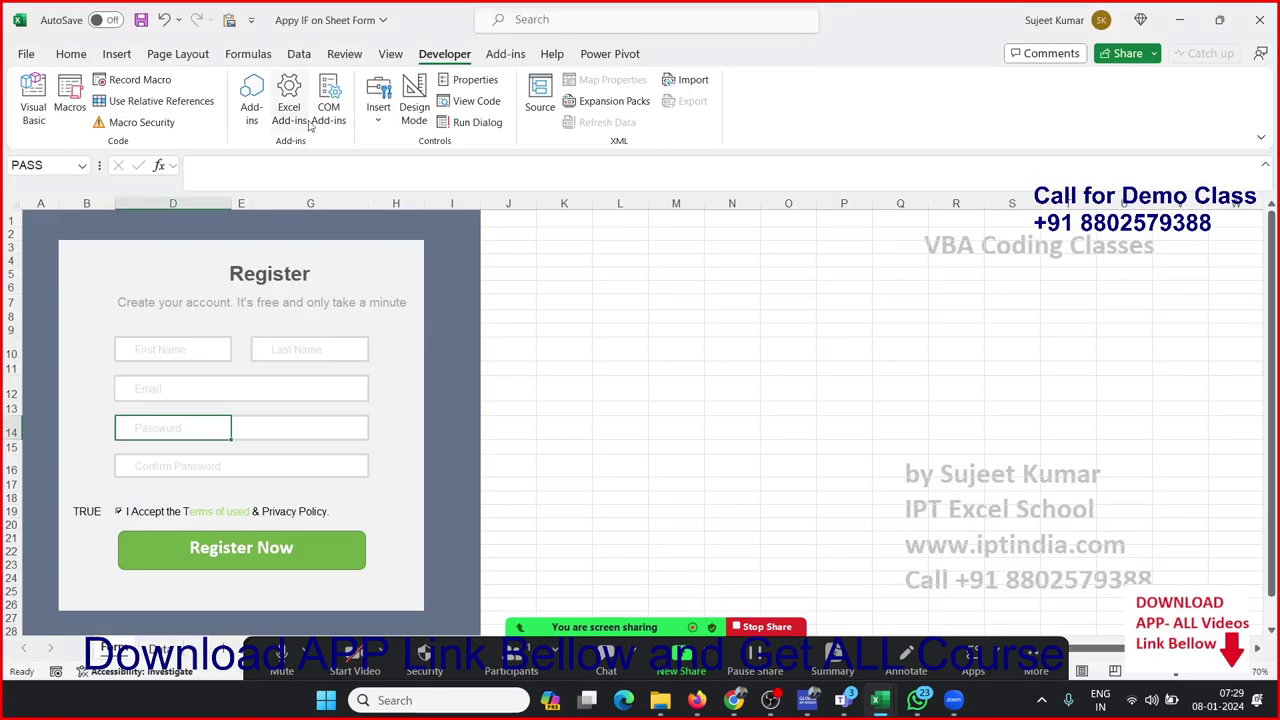
pyautogui.hotkey('alt', 'Tab')
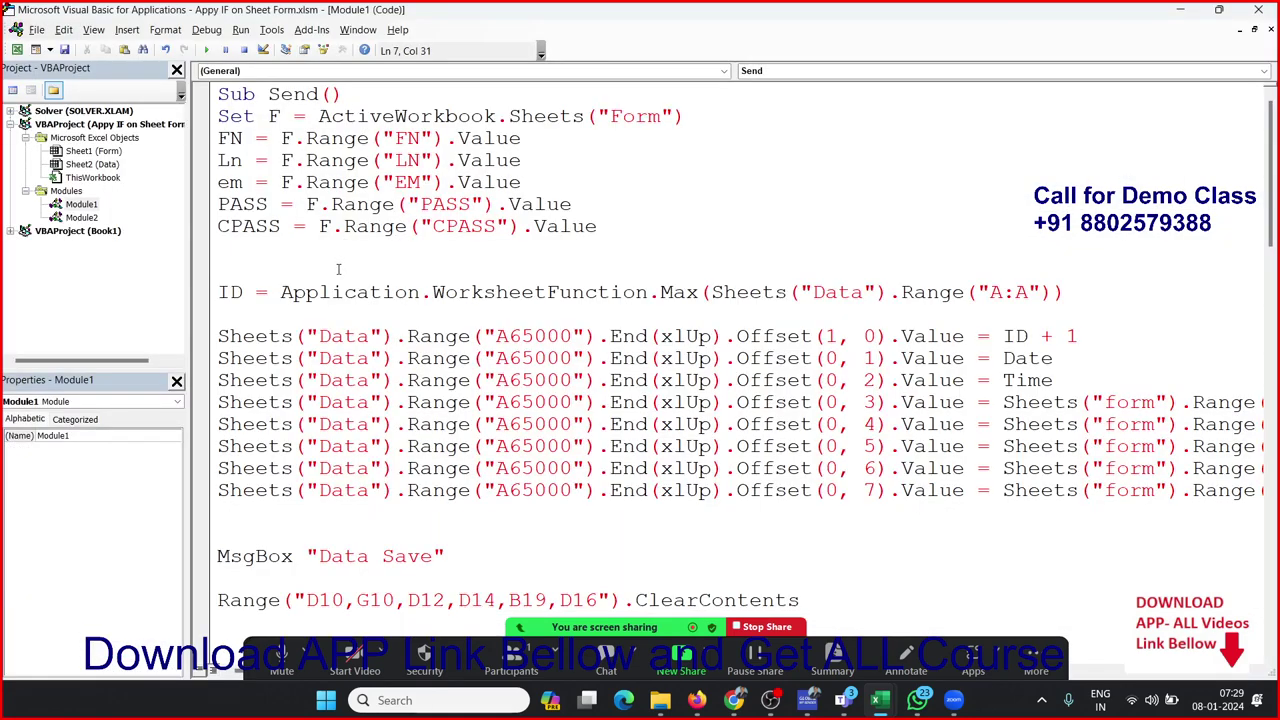
# Cut the FN through CPASS field-reading lines out of Send_F.
pyautogui.scroll(-3, 335, 285)
pyautogui.scroll(-4, 335, 285)
pyautogui.moveTo(610, 250)
pyautogui.mouseDown()
pyautogui.moveTo(185, 178)
pyautogui.moveTo(197, 165)
pyautogui.mouseUp()
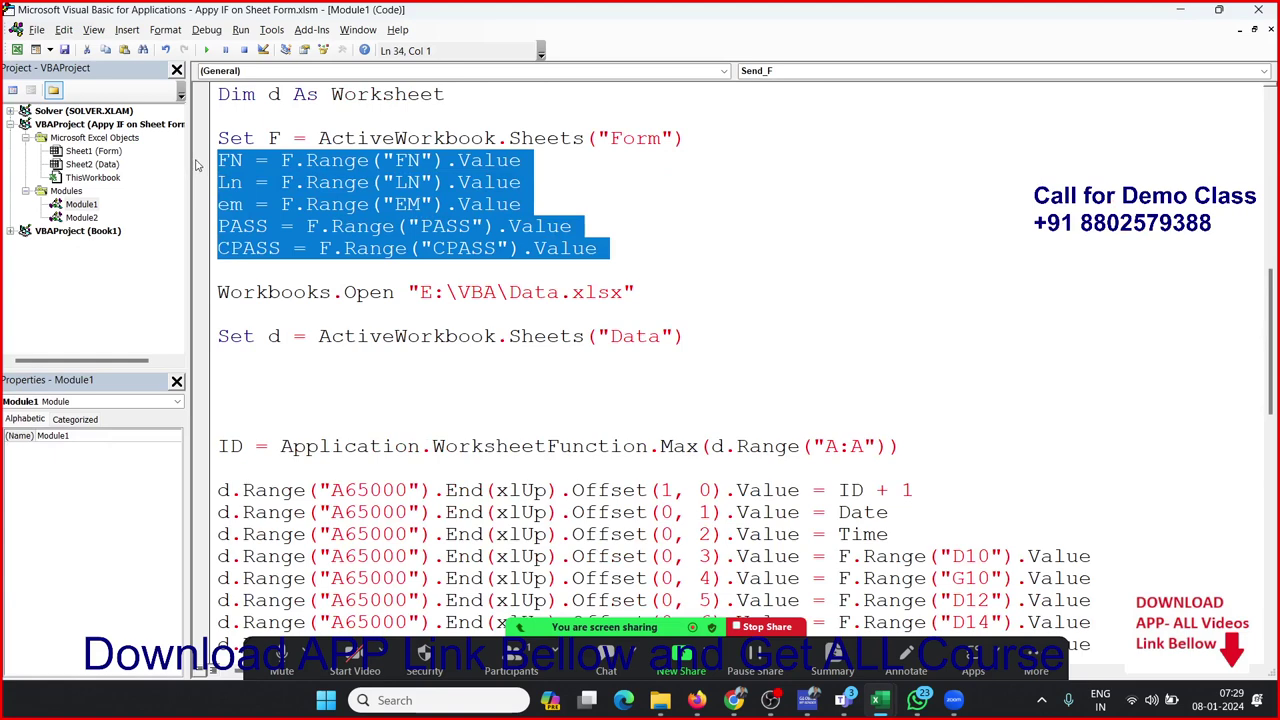
pyautogui.hotkey('ctrl', 'x')
# Insert an empty line above the Set F line at the top of Send.
pyautogui.click(323, 204)
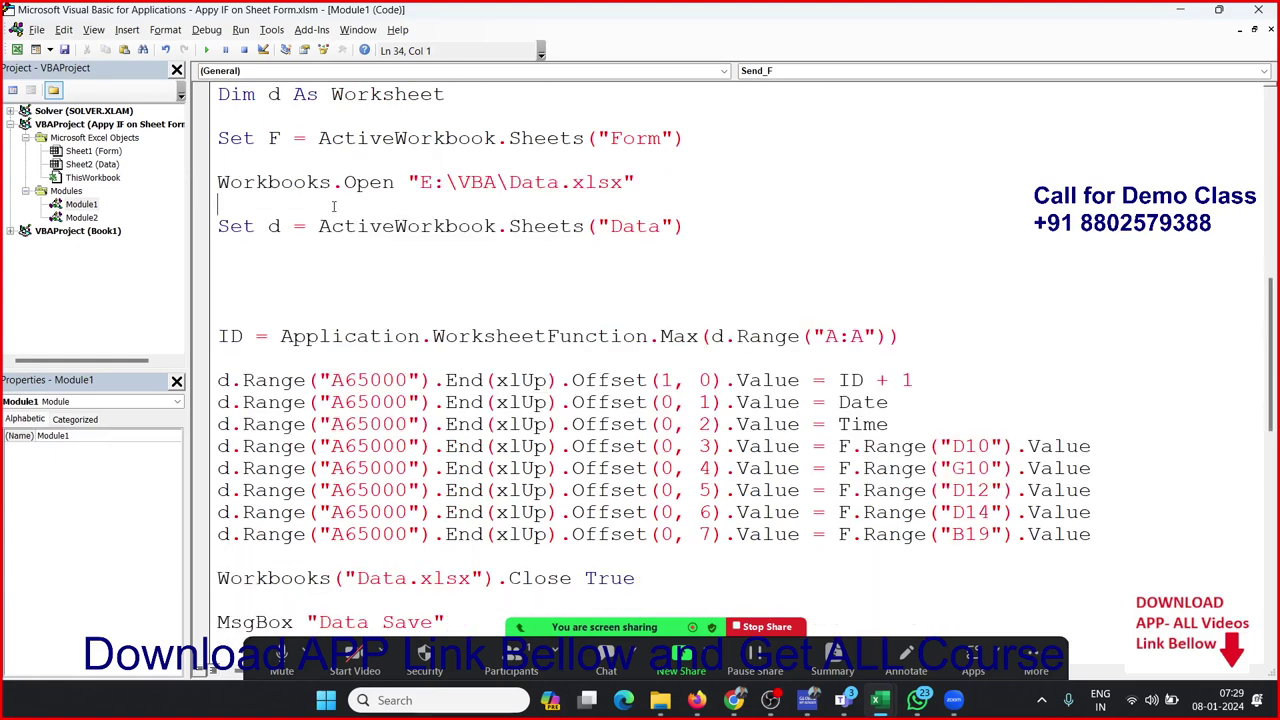
pyautogui.scroll(1, 352, 262)
pyautogui.scroll(7, 352, 262)
pyautogui.scroll(4, 352, 262)
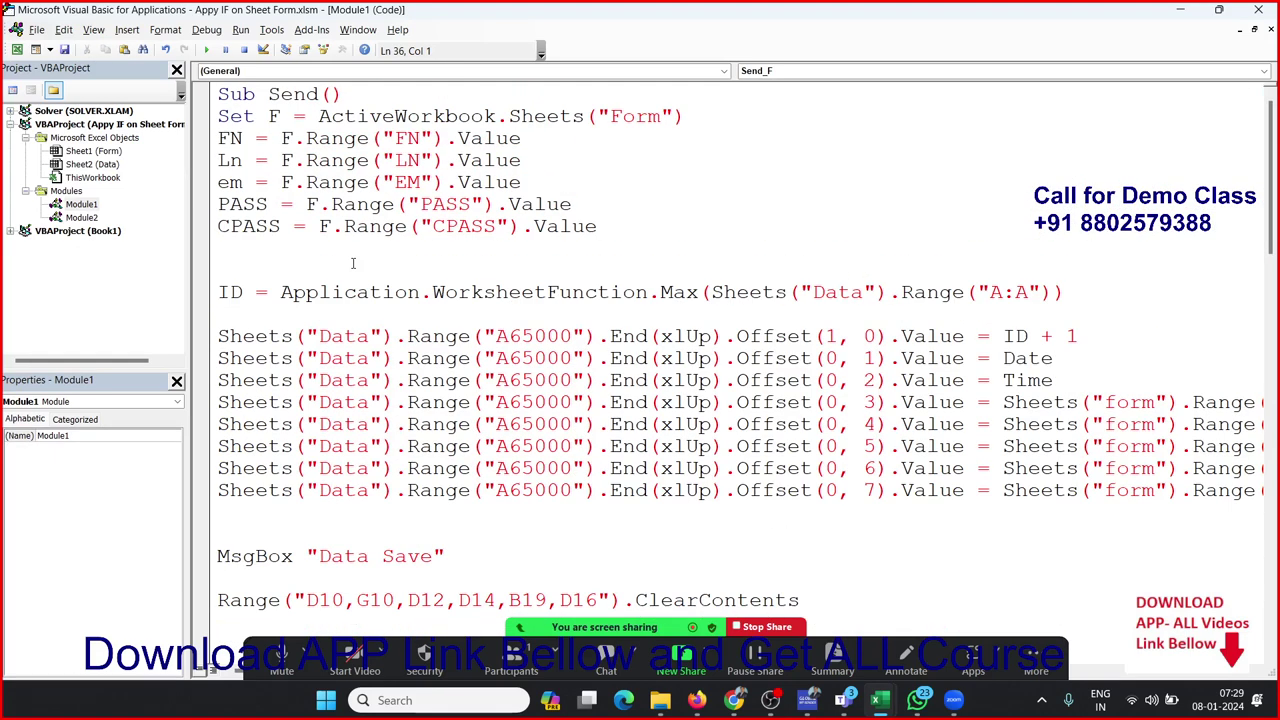
pyautogui.click(219, 116)
pyautogui.press('Return')
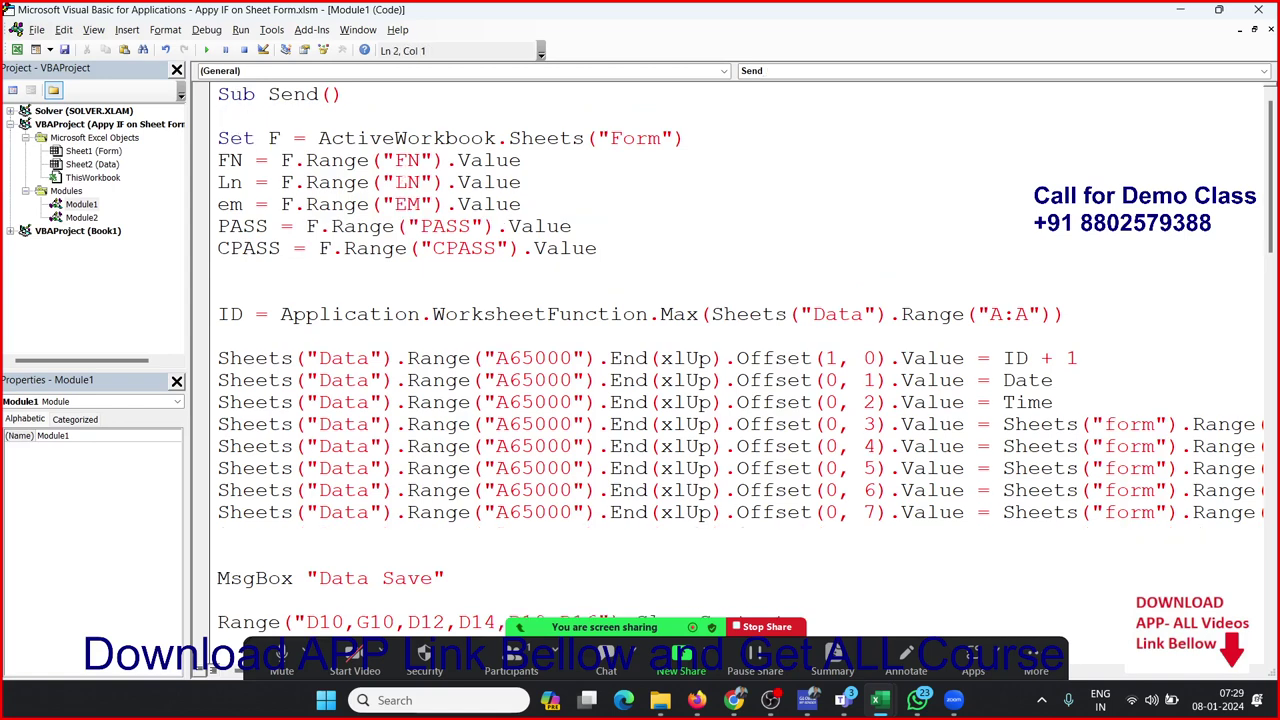
pyautogui.write('dim f ')
pyautogui.write('as wo')
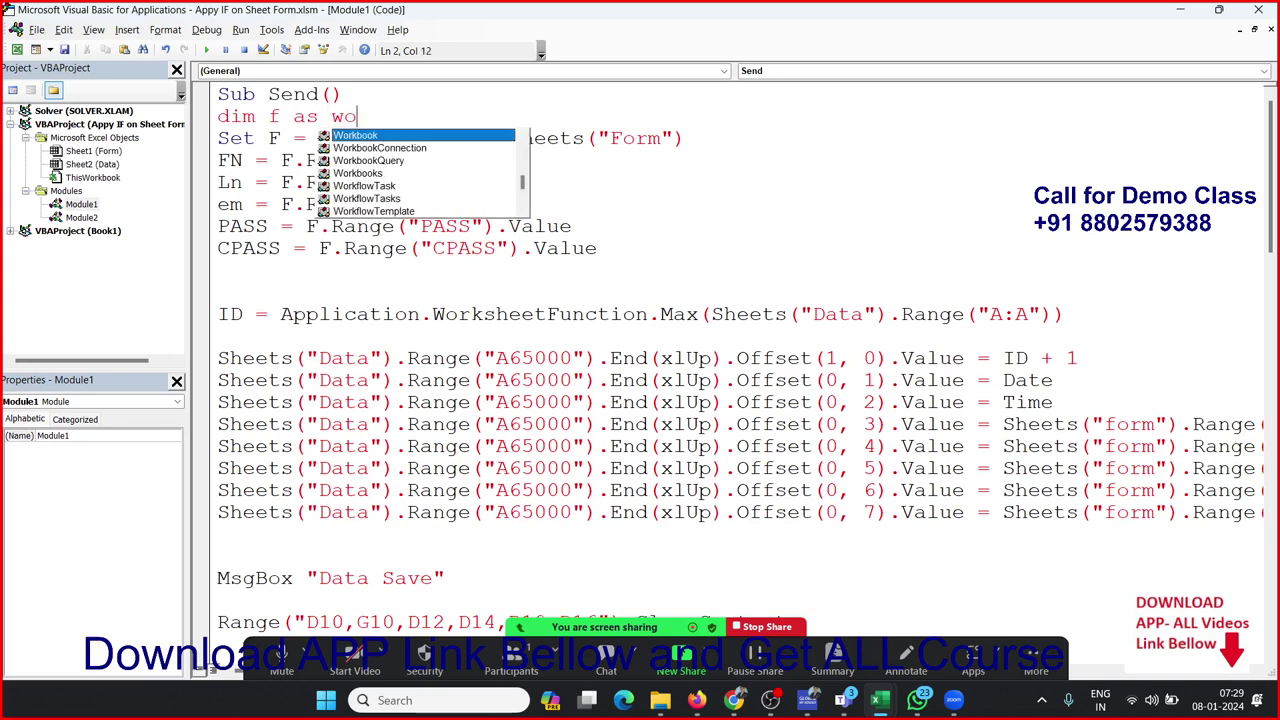
pyautogui.write('b')
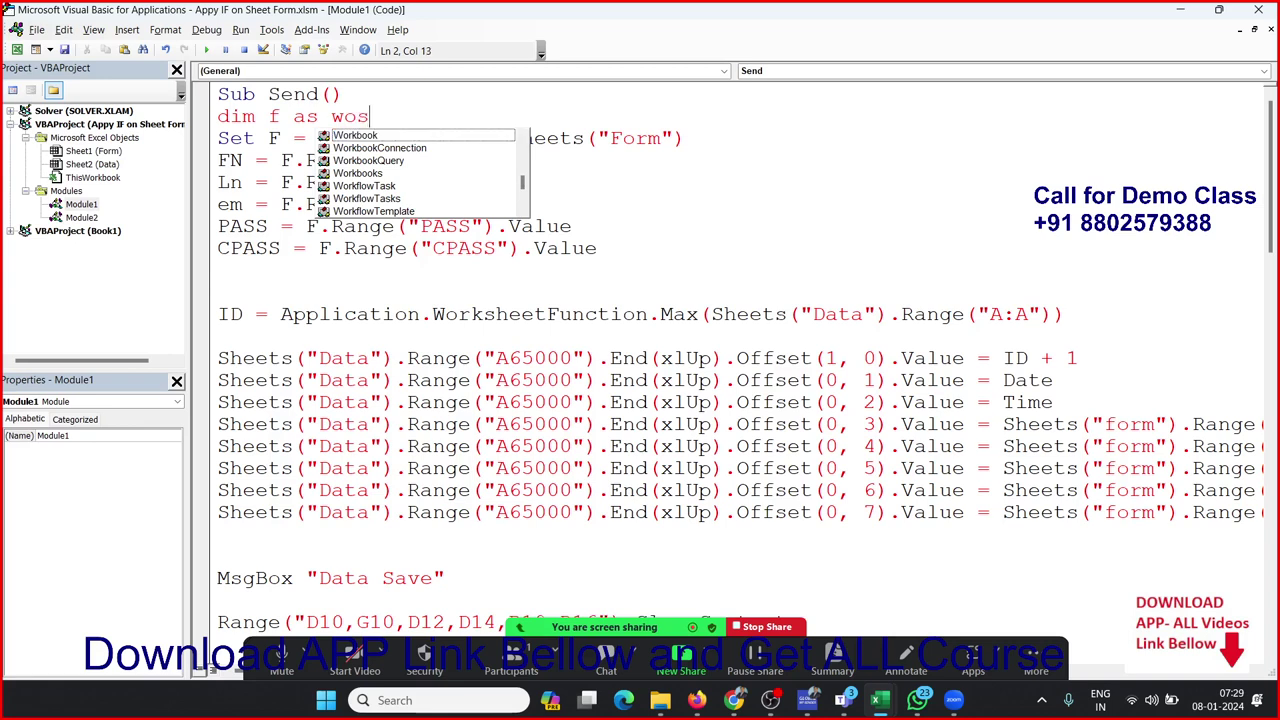
pyautogui.press('Escape')
pyautogui.press('BackSpace')
pyautogui.write('r')
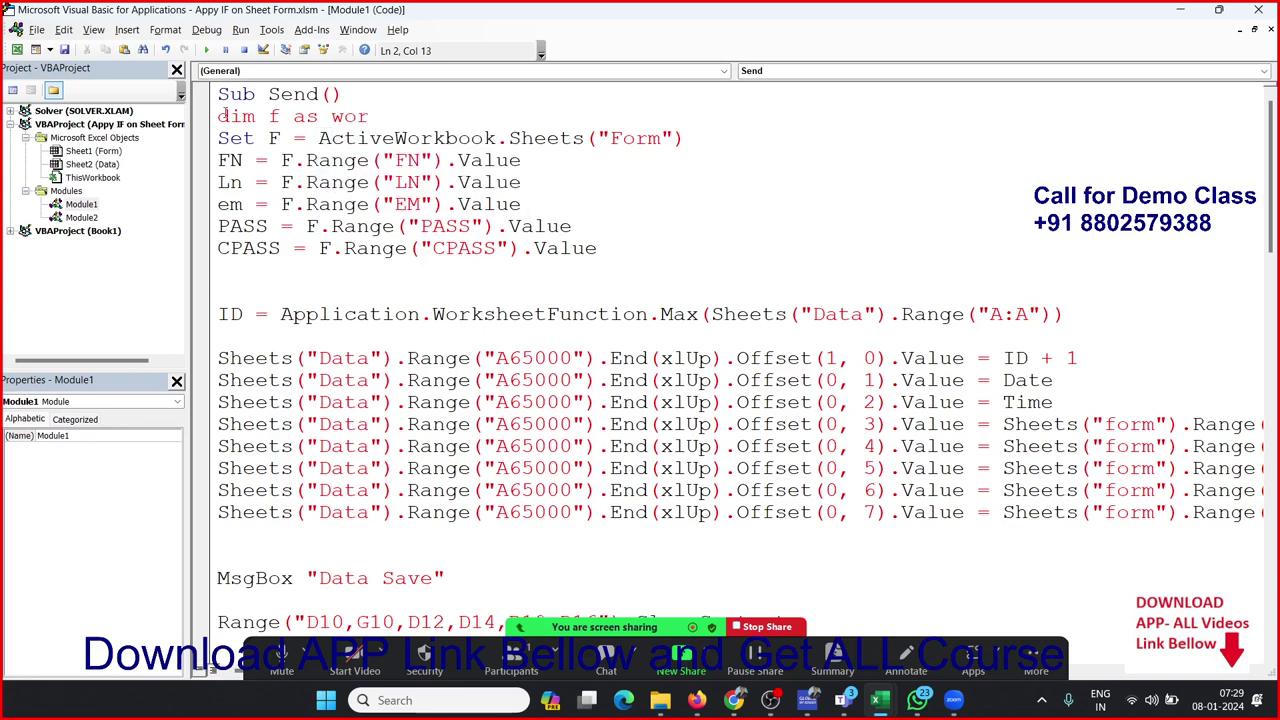
pyautogui.press('BackSpace')
pyautogui.write('r')
pyautogui.write('ksheet')
pyautogui.click(420, 248)
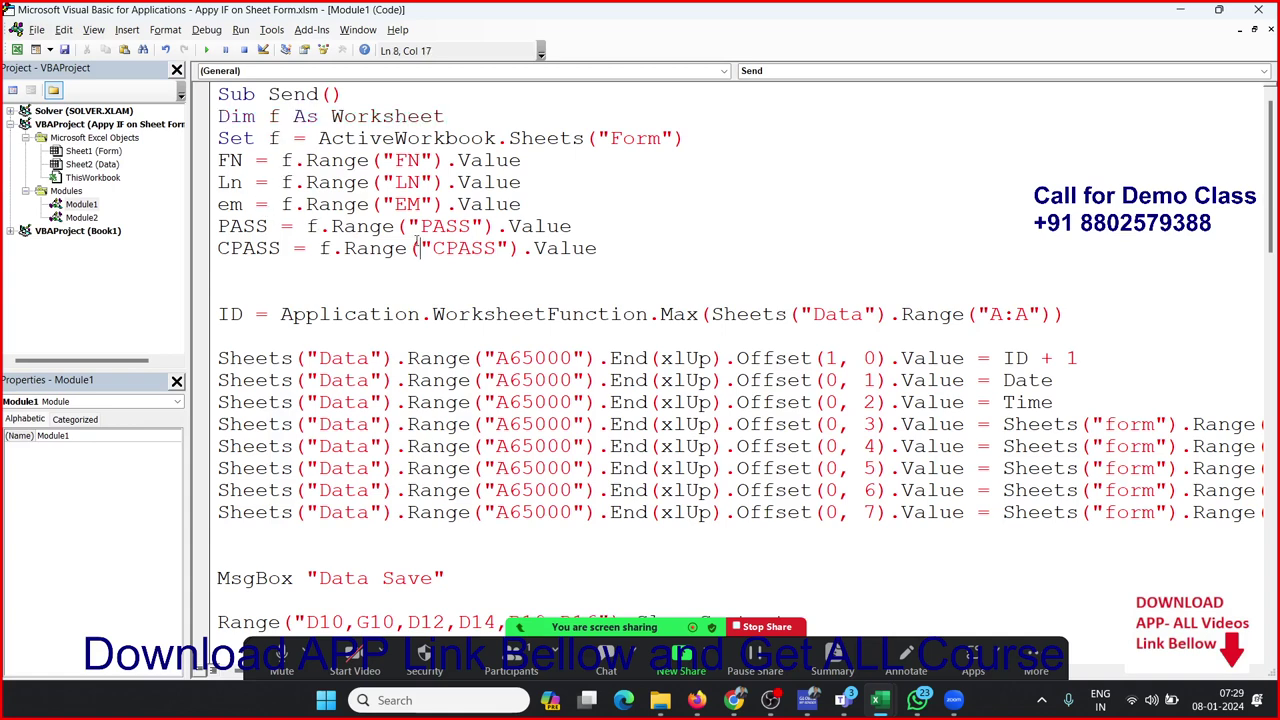
pyautogui.click(255, 138)
pyautogui.click(372, 140)
pyautogui.doubleClick(573, 140)
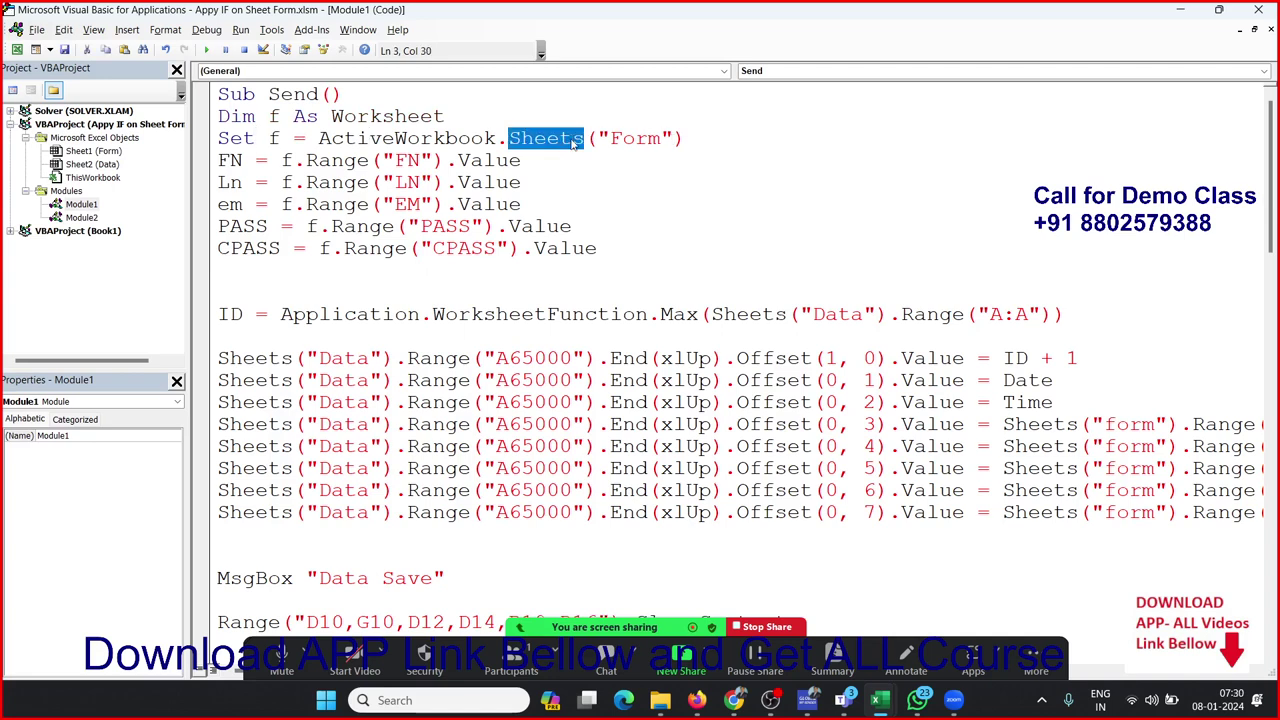
pyautogui.doubleClick(635, 146)
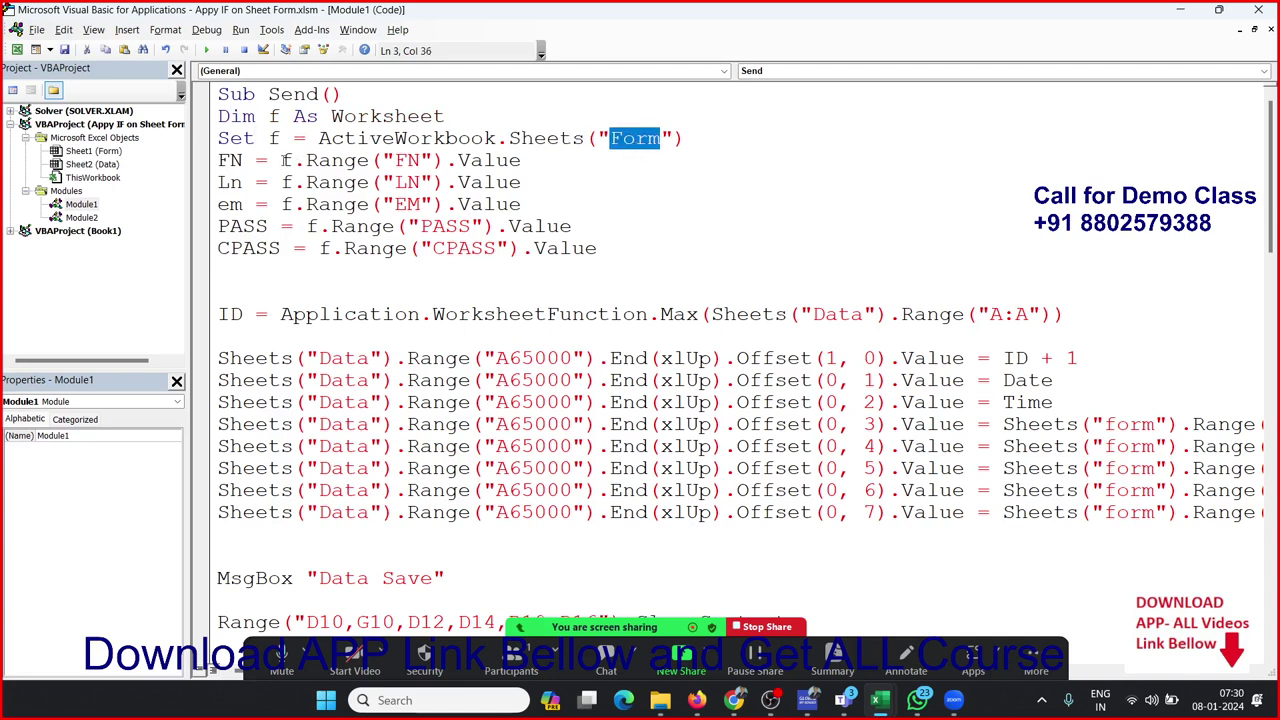
pyautogui.click(270, 140)
pyautogui.click(267, 204)
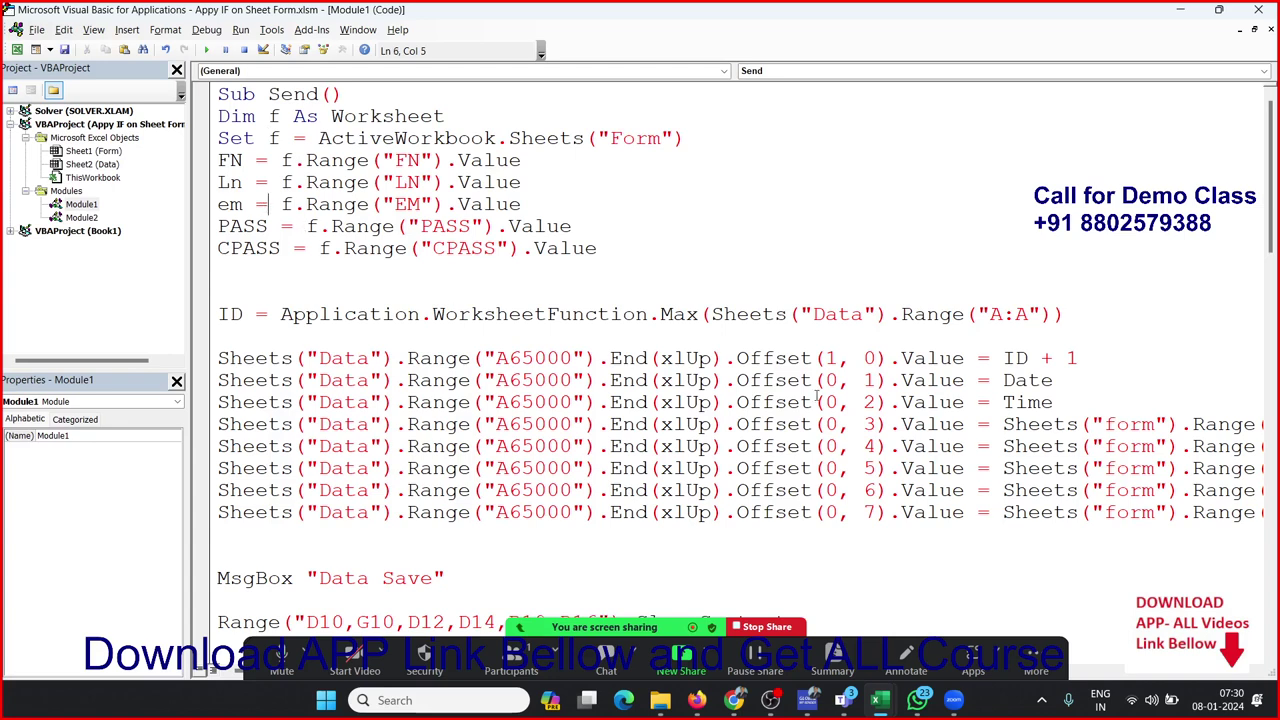
pyautogui.moveTo(1003, 424)
pyautogui.mouseDown()
pyautogui.moveTo(1261, 424)
pyautogui.moveTo(1238, 424)
pyautogui.mouseUp()
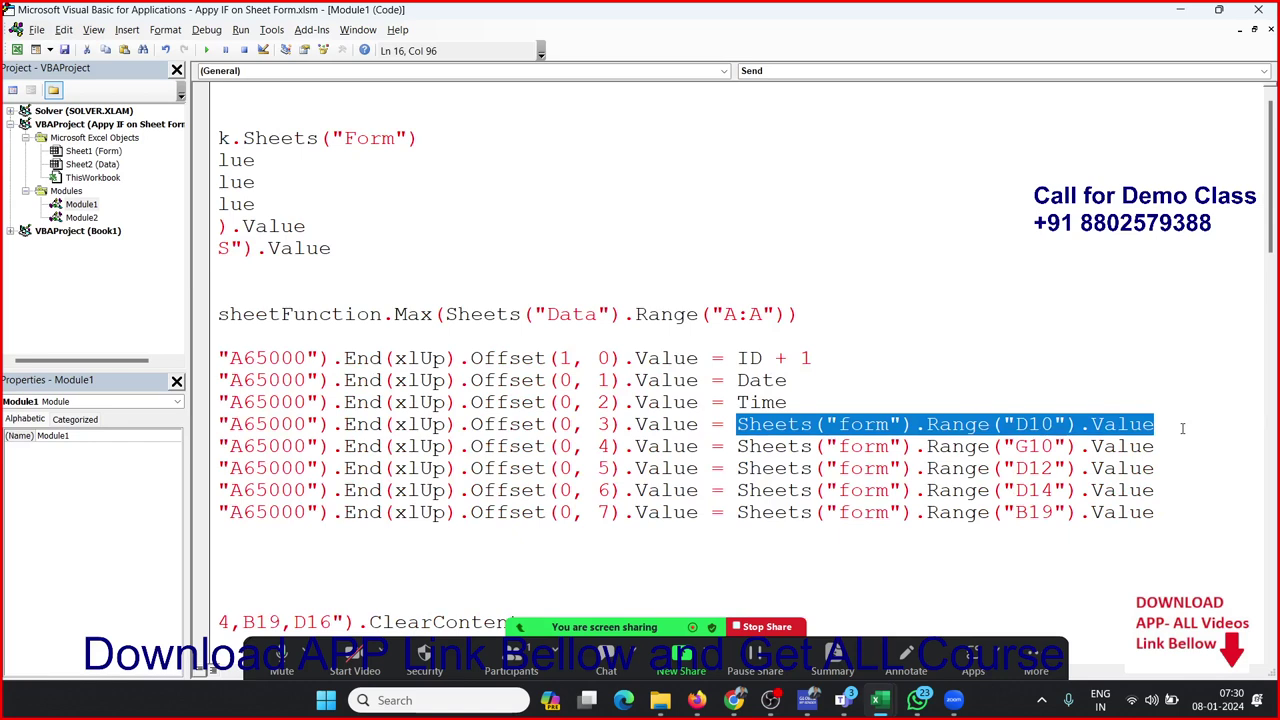
# Replace the Offset(0,3) and (0,4) form references with FN and LN, confirming the LN name in Excel.
pyautogui.write('FN')
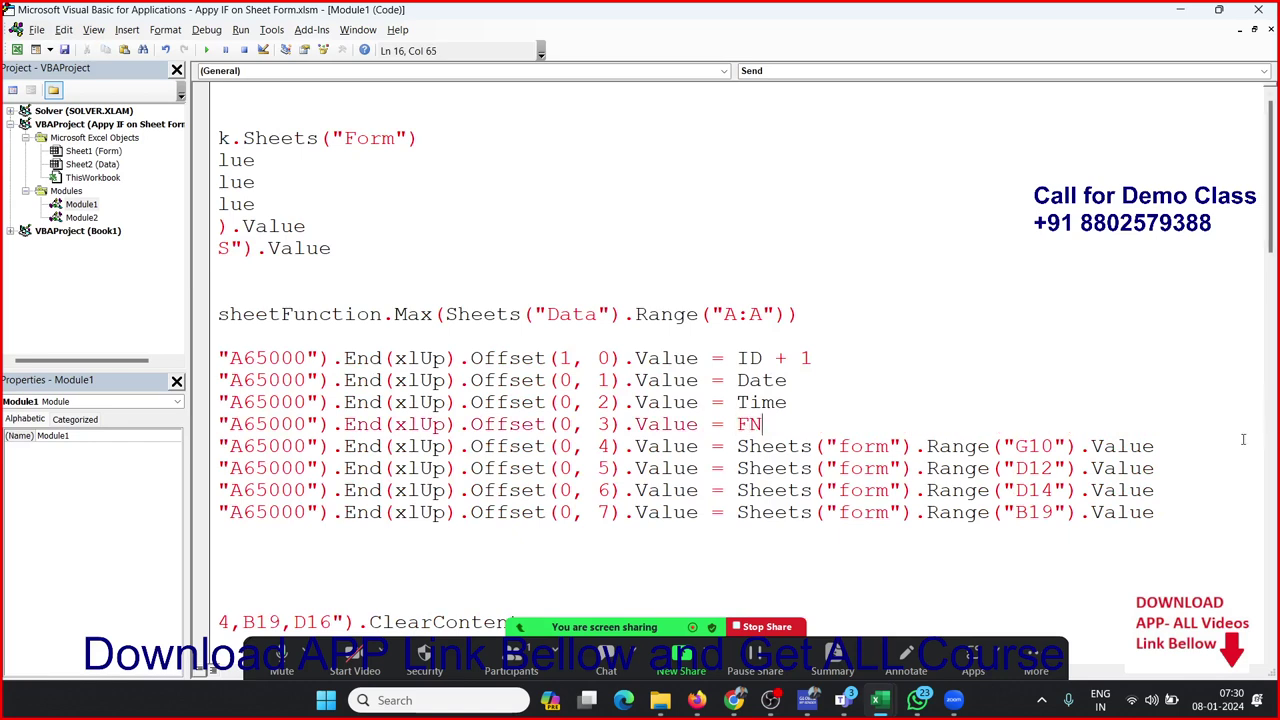
pyautogui.press('Down')
pyautogui.press('Down')
pyautogui.press('End')
pyautogui.moveTo(737, 446); pyautogui.dragTo(1161, 447)
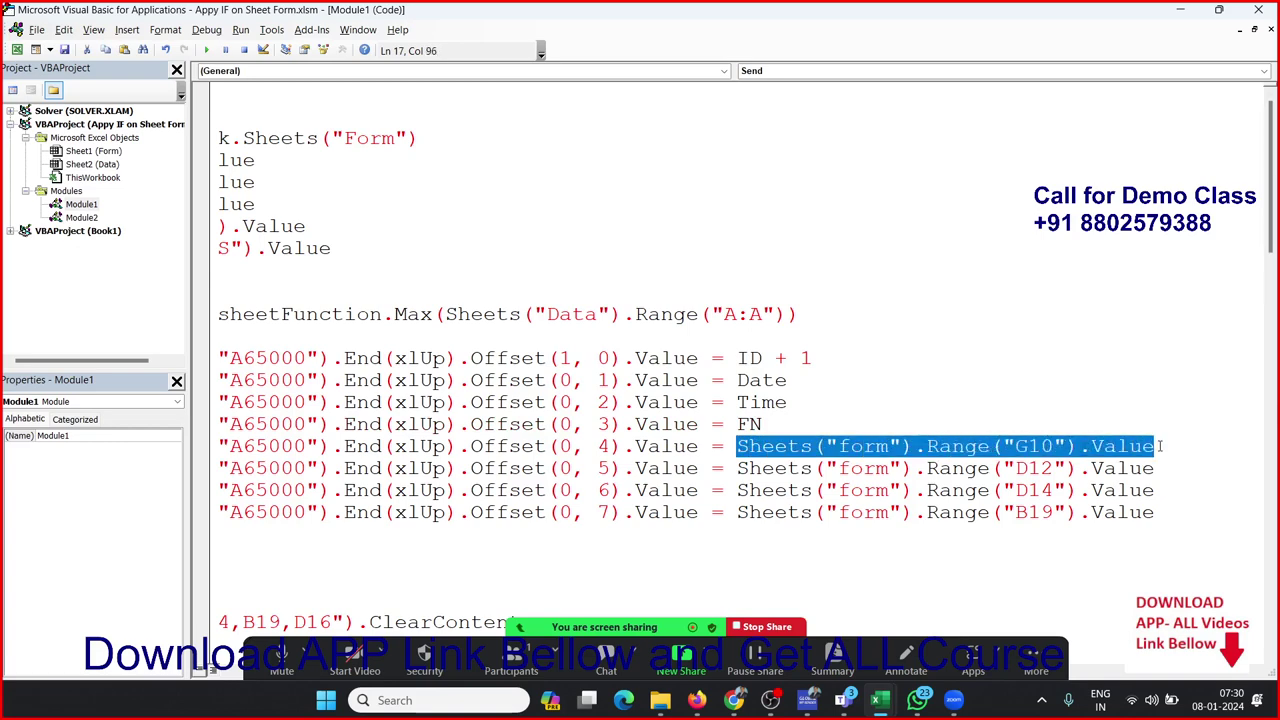
pyautogui.write('L')
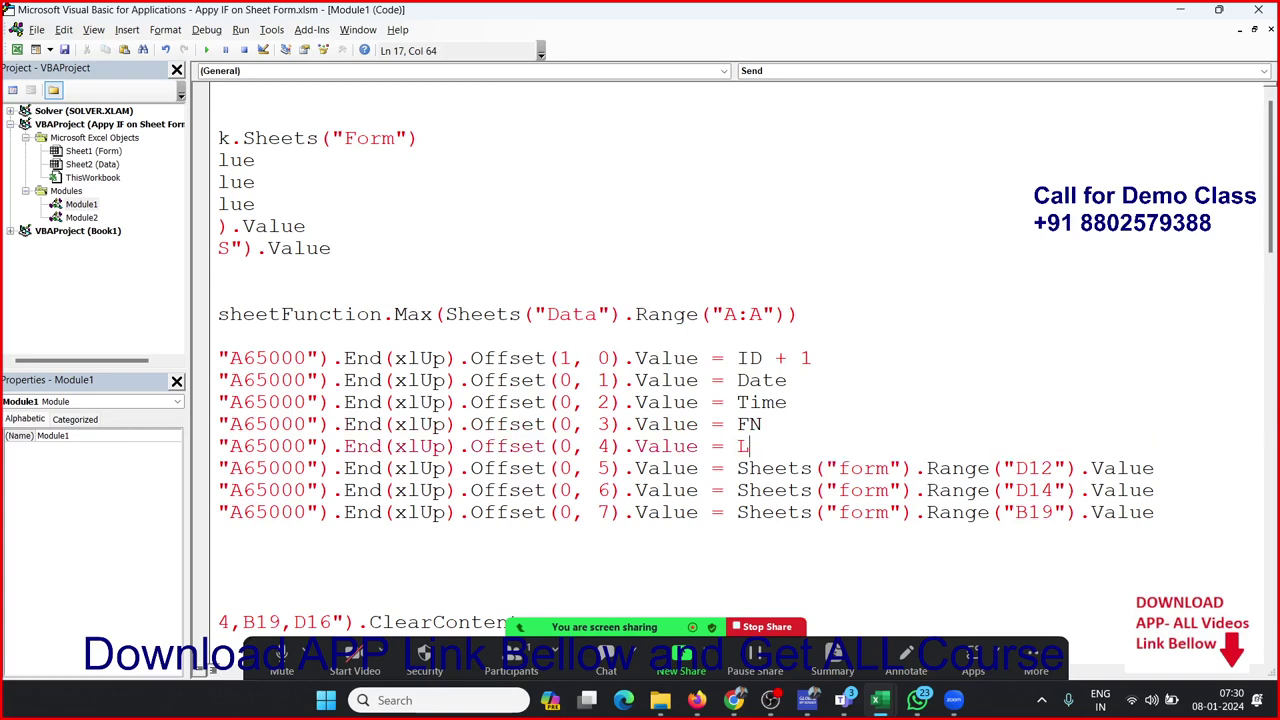
pyautogui.write('N')
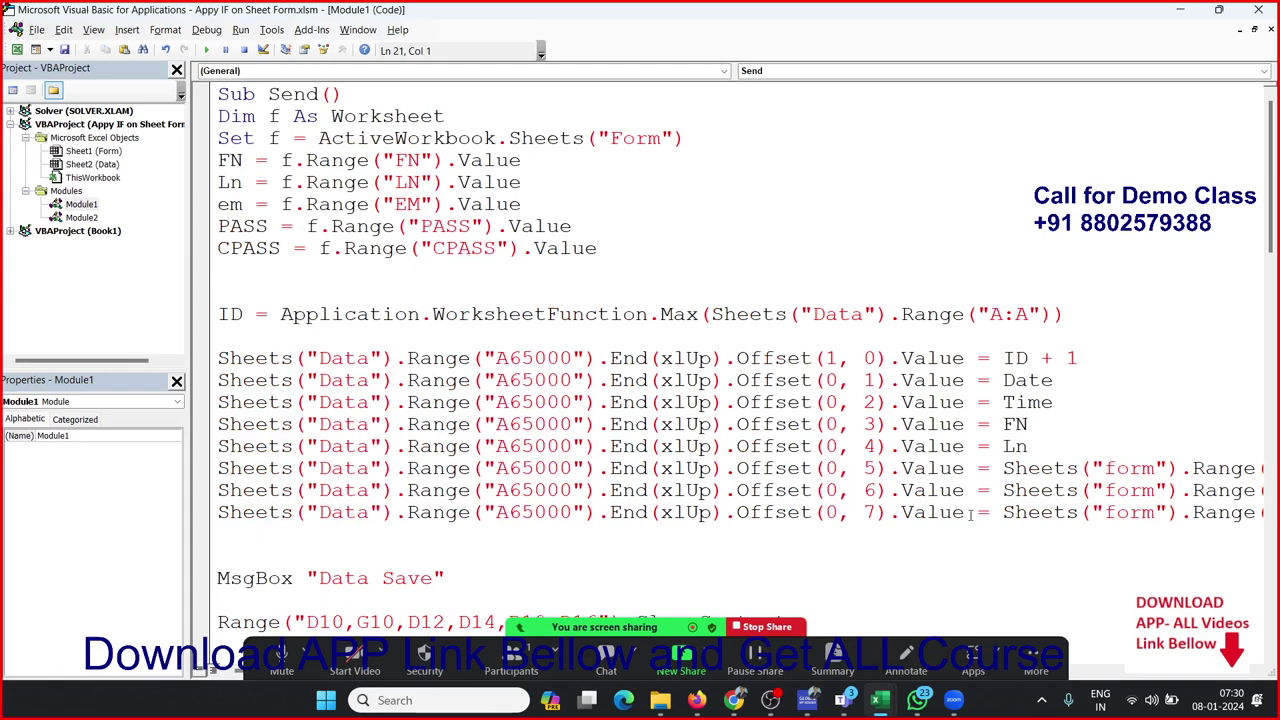
pyautogui.hotkey('alt', 'F11')
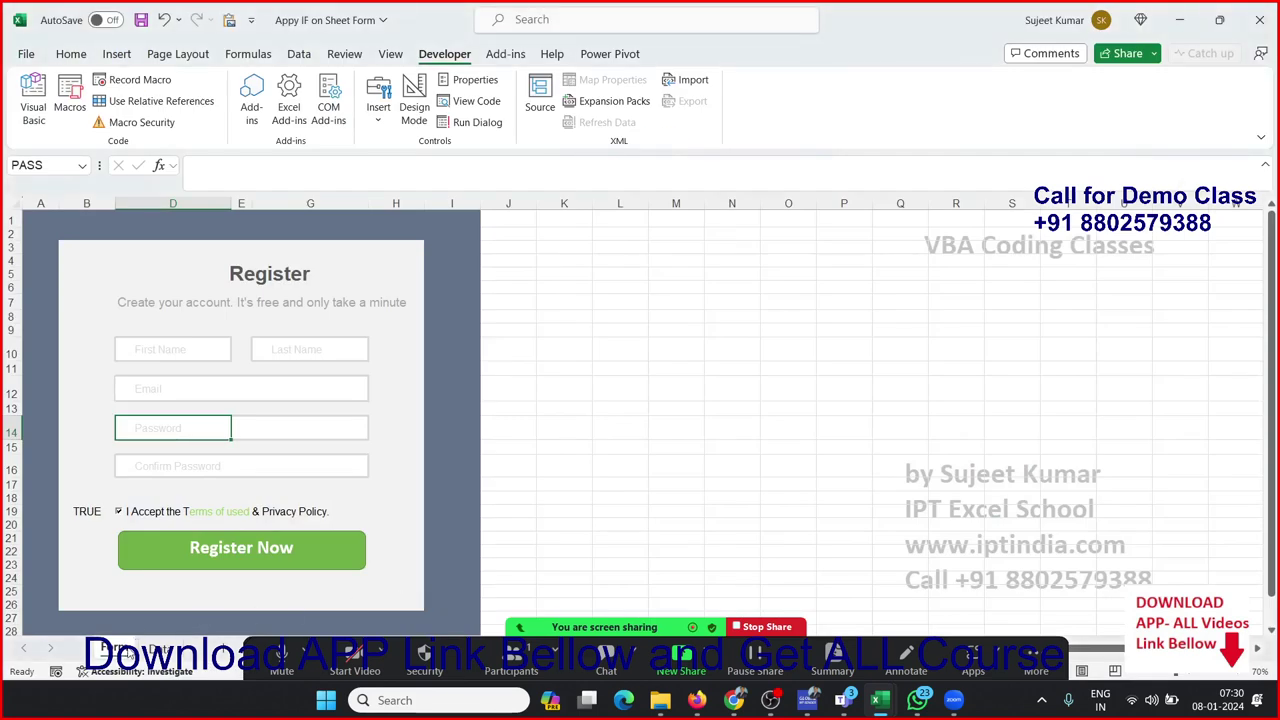
pyautogui.click(286, 346)
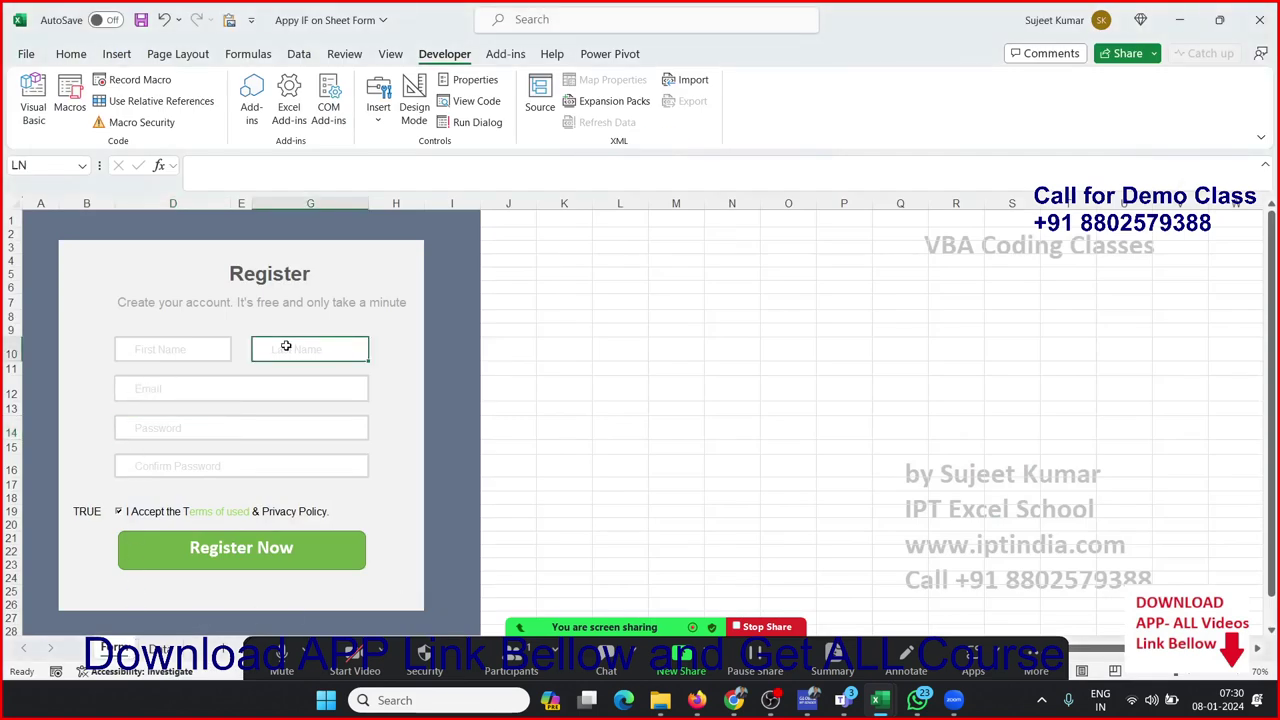
pyautogui.hotkey('alt', 'F11')
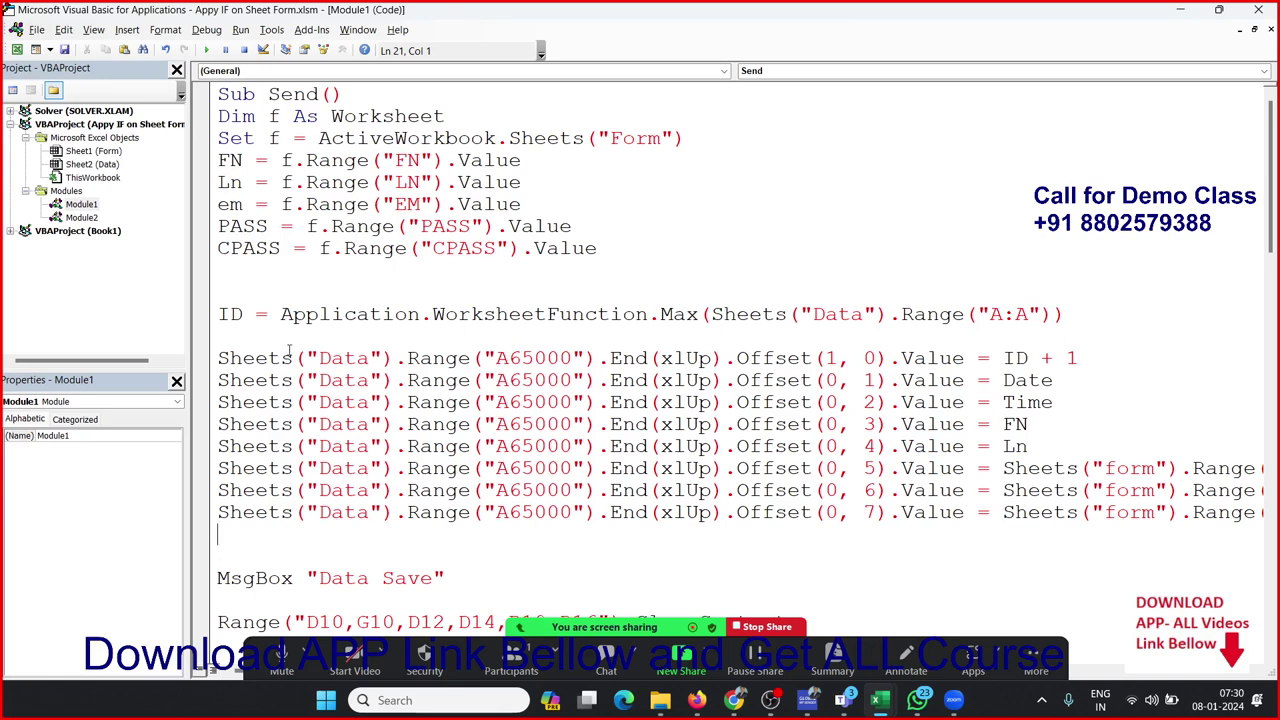
pyautogui.hotkey('ctrl', 'z')
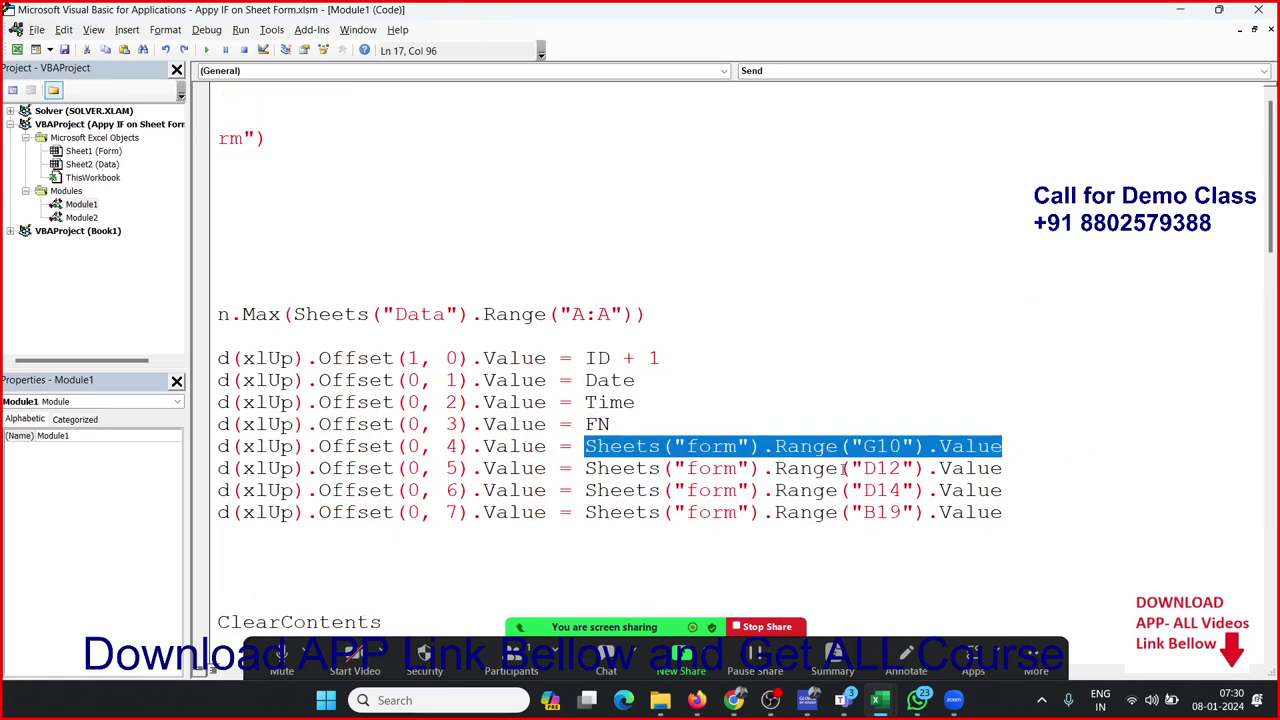
pyautogui.write('LN')
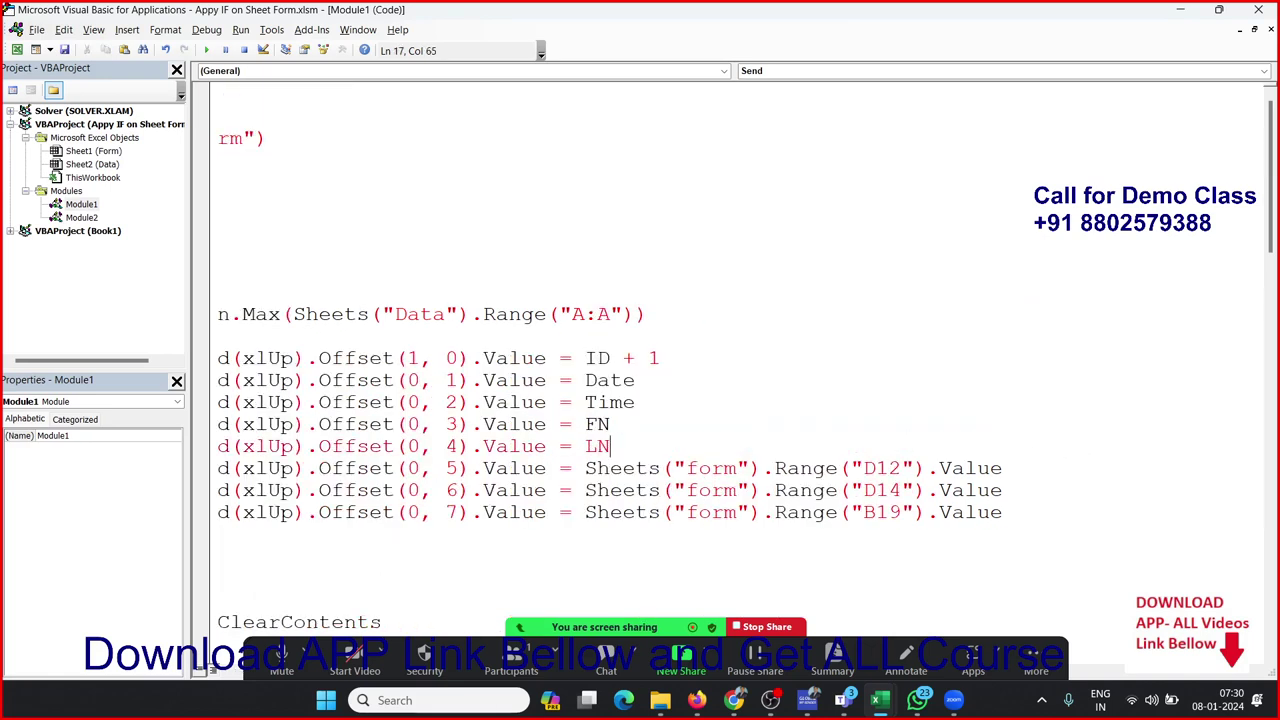
pyautogui.click(763, 490)
# Replace the Offset(0,5) and (0,6) form references with EM and PASS.
pyautogui.moveTo(587, 468); pyautogui.dragTo(1012, 468)
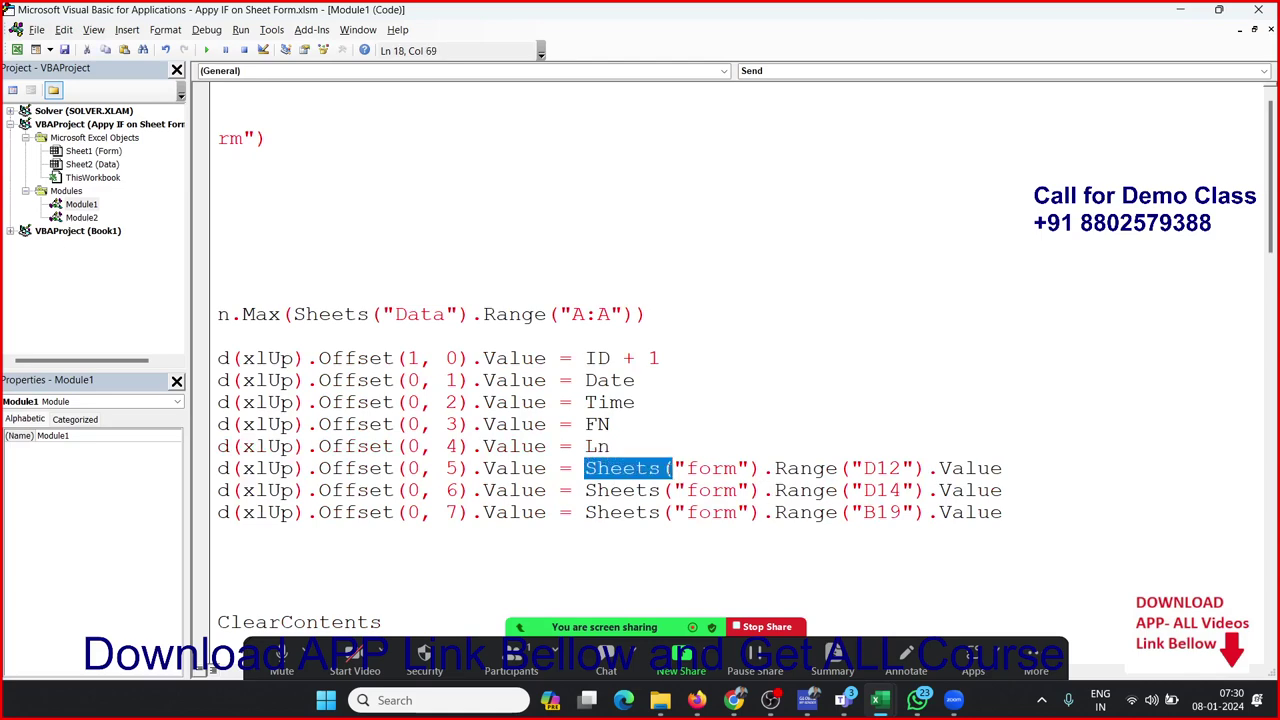
pyautogui.write('E')
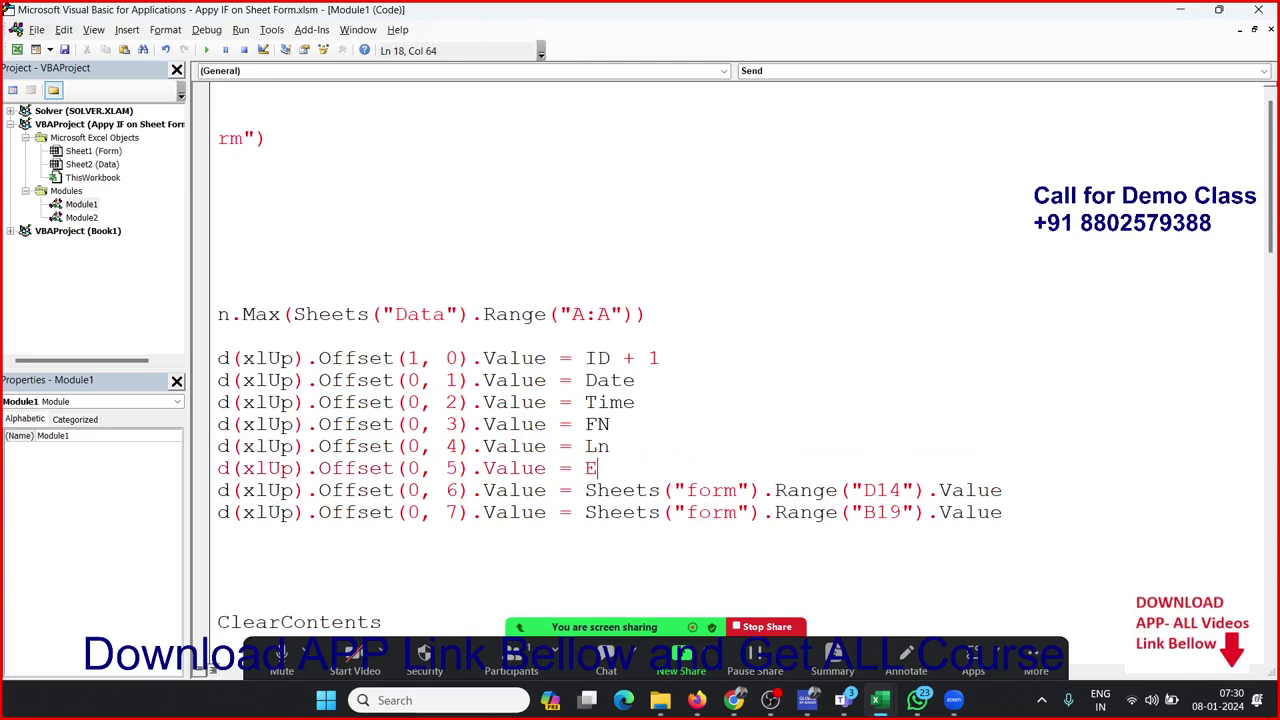
pyautogui.write('M')
pyautogui.click(811, 537)
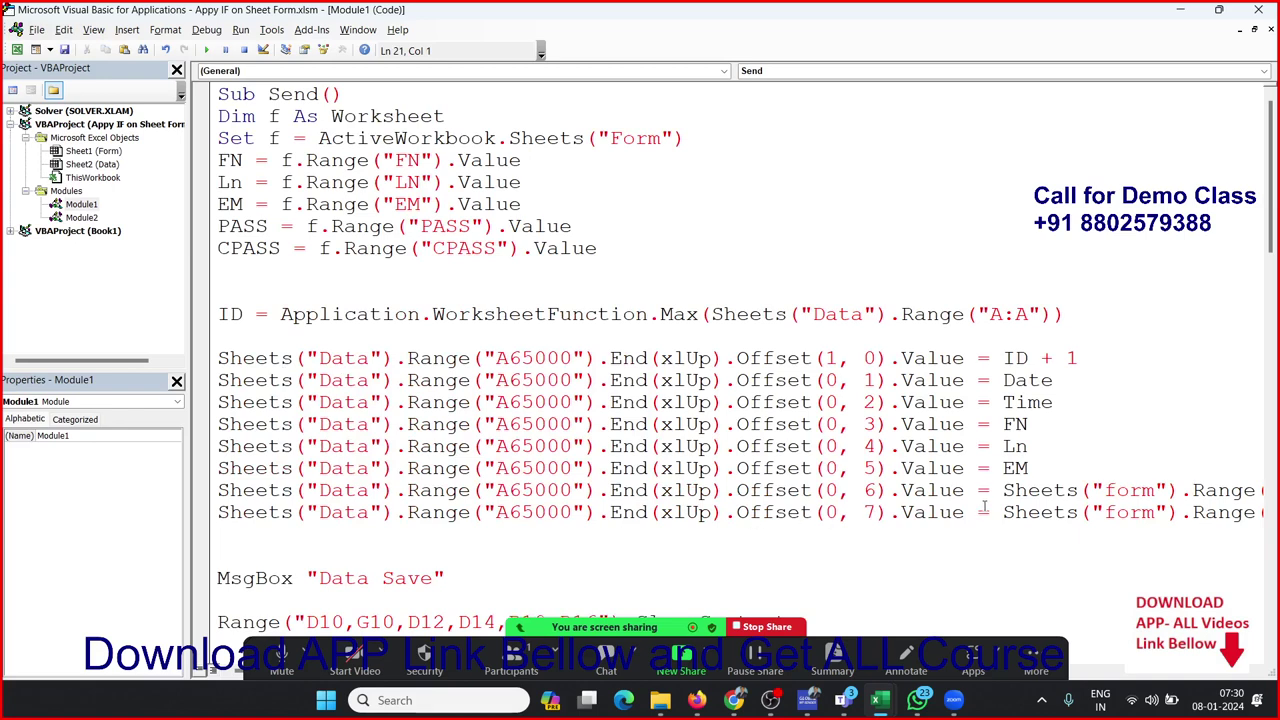
pyautogui.doubleClick(1014, 468)
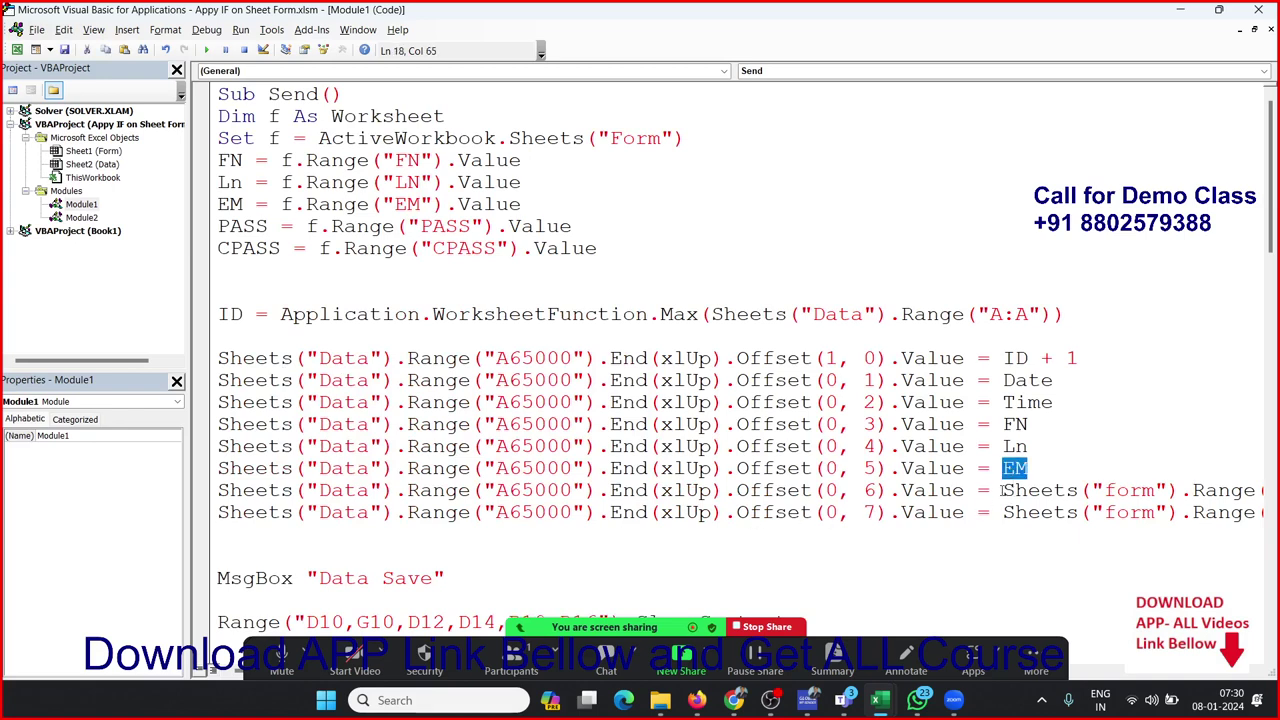
pyautogui.moveTo(1003, 490); pyautogui.dragTo(1249, 497)
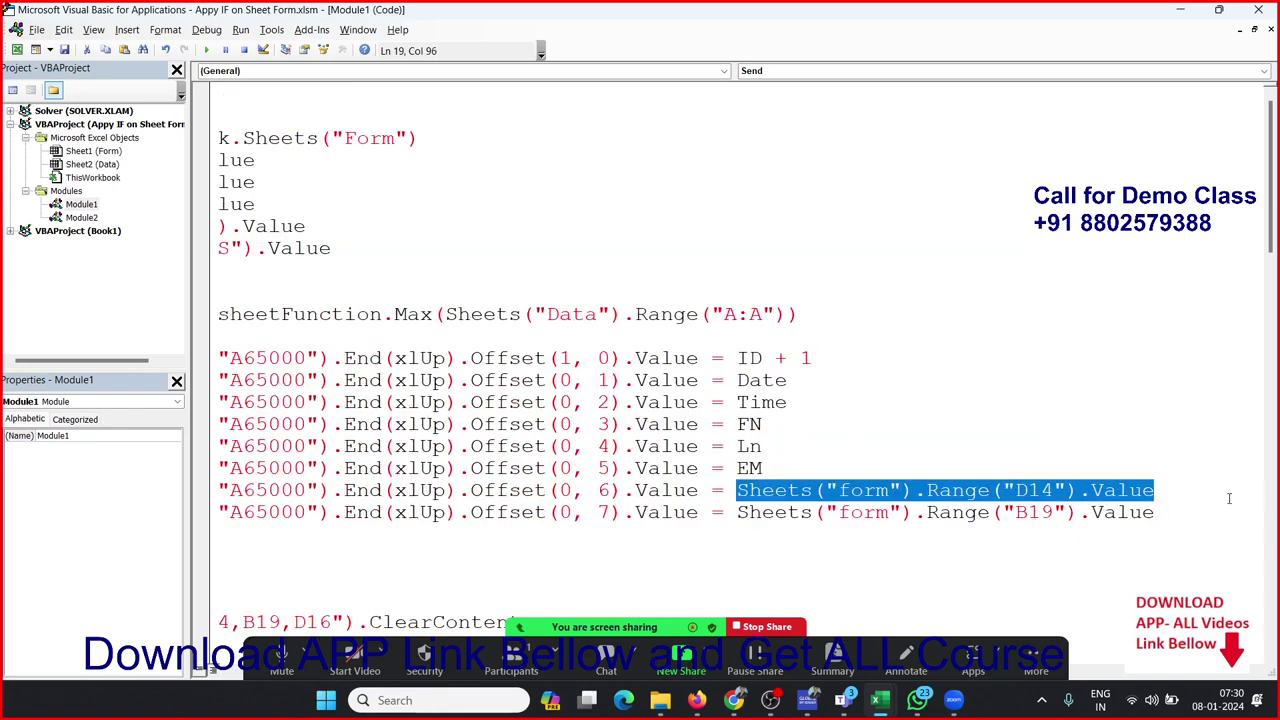
pyautogui.write('PASS')
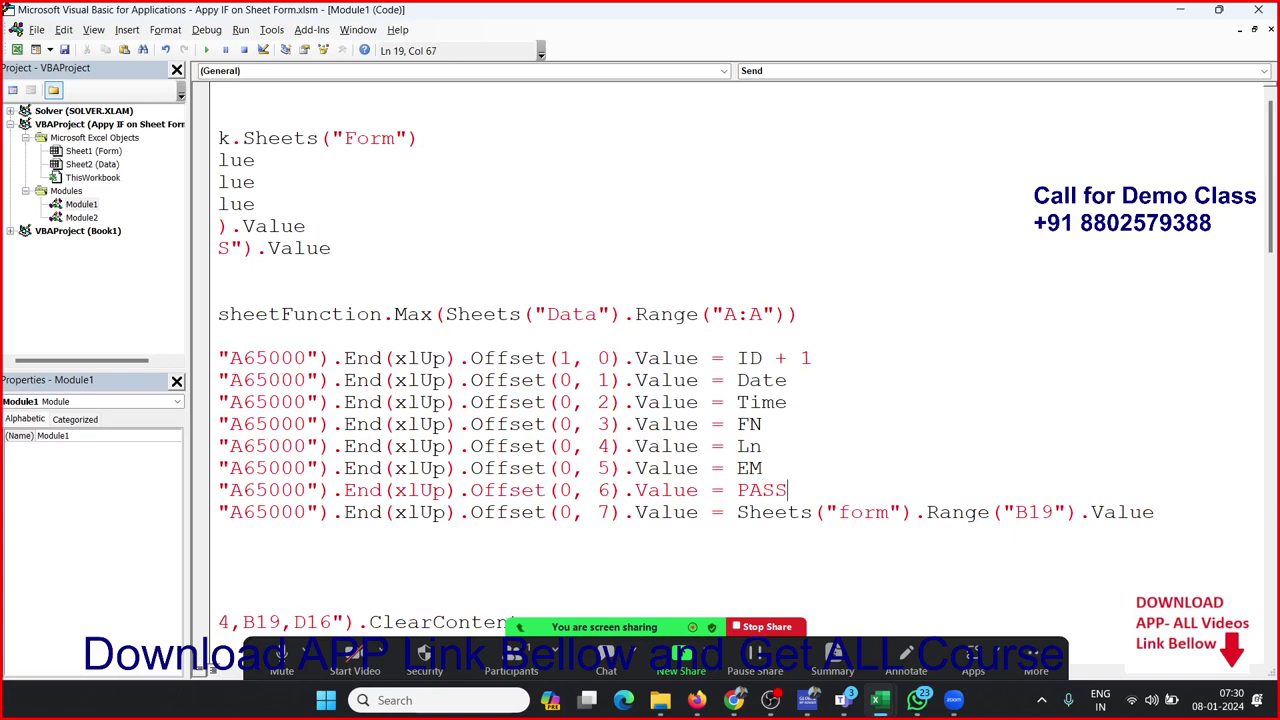
pyautogui.click(1100, 541)
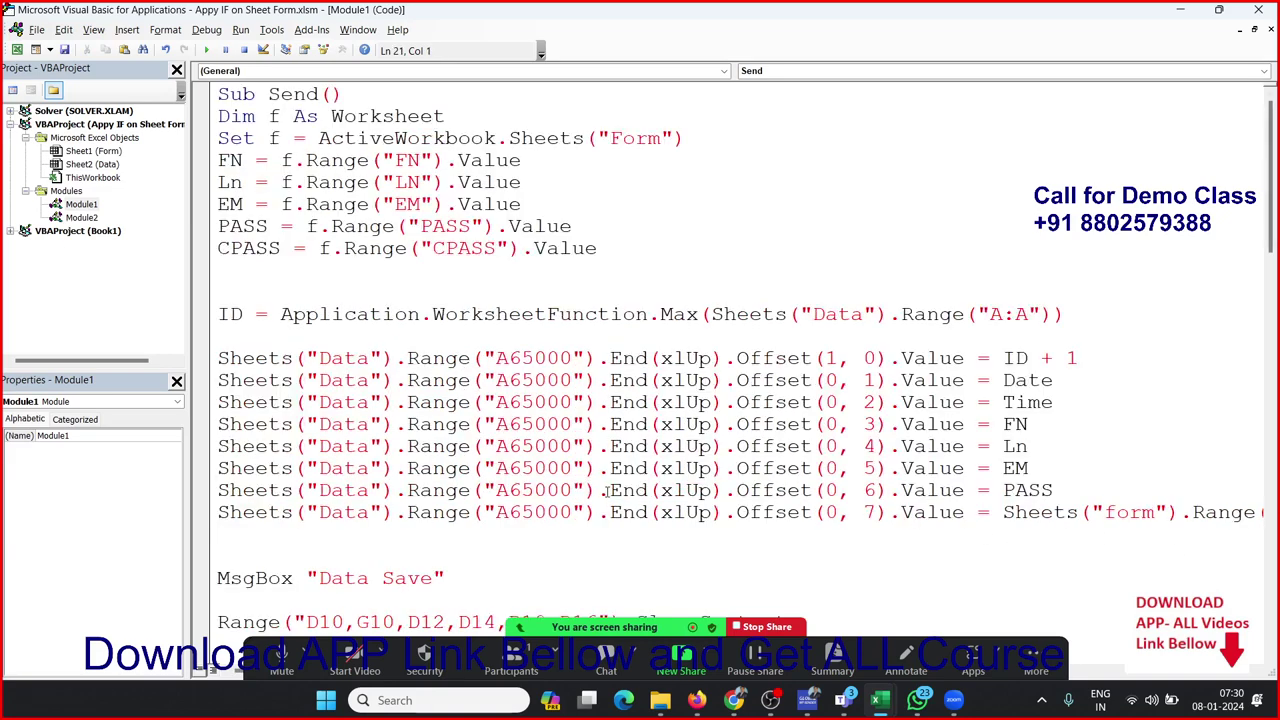
pyautogui.click(347, 262)
pyautogui.scroll(-1, 325, 307)
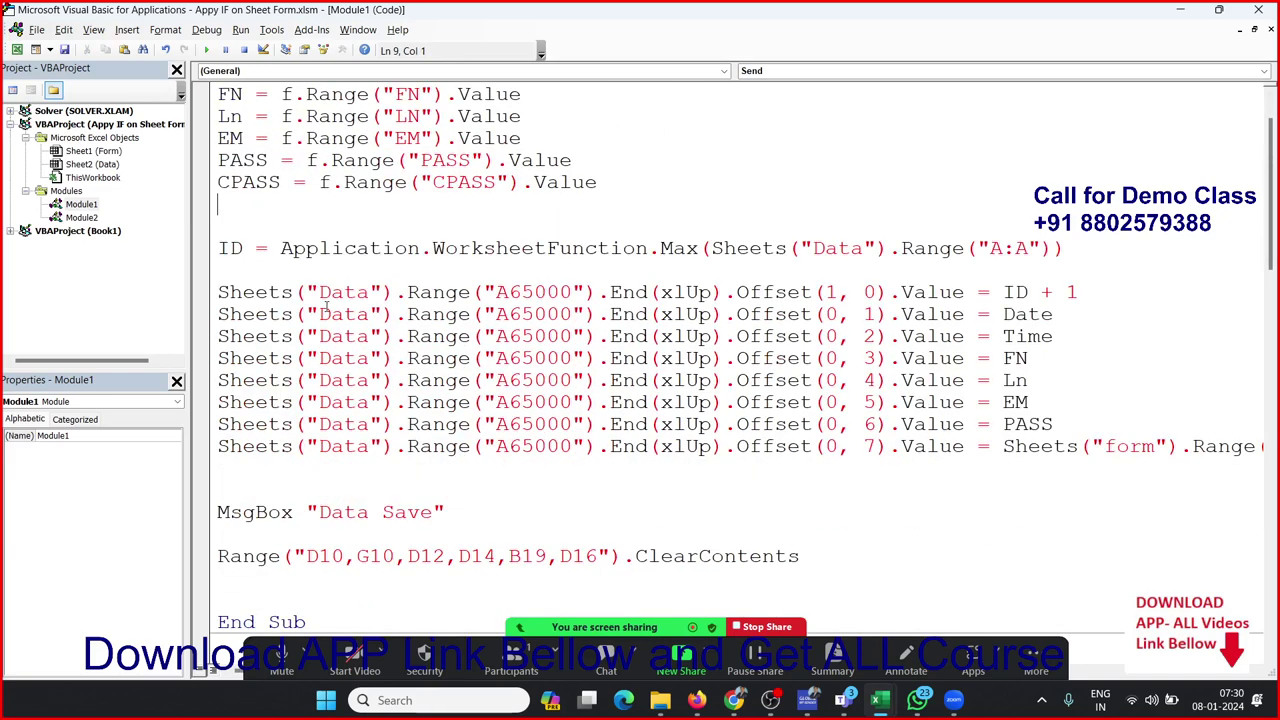
pyautogui.scroll(1, 325, 307)
# Type 'if fn<>' on a new line between the CPASS read and the ID calculation.
pyautogui.click(296, 292)
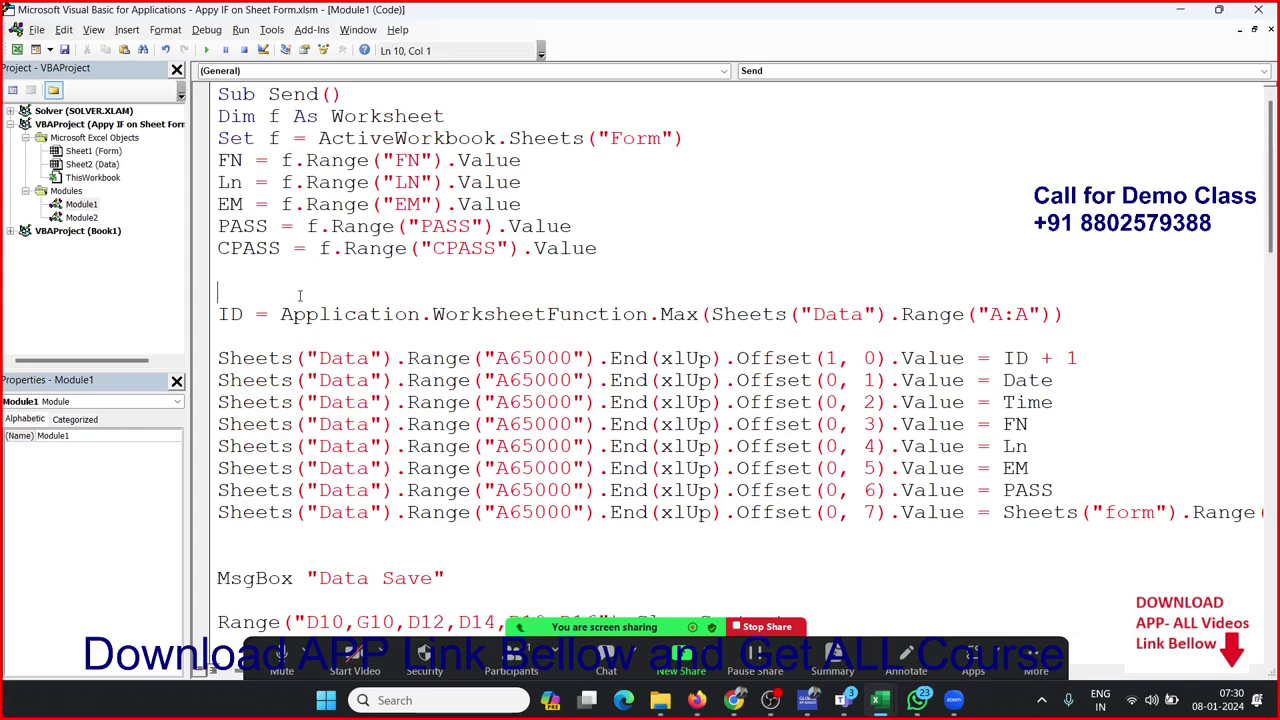
pyautogui.press('Return')
pyautogui.press('Return')
pyautogui.press('Up')
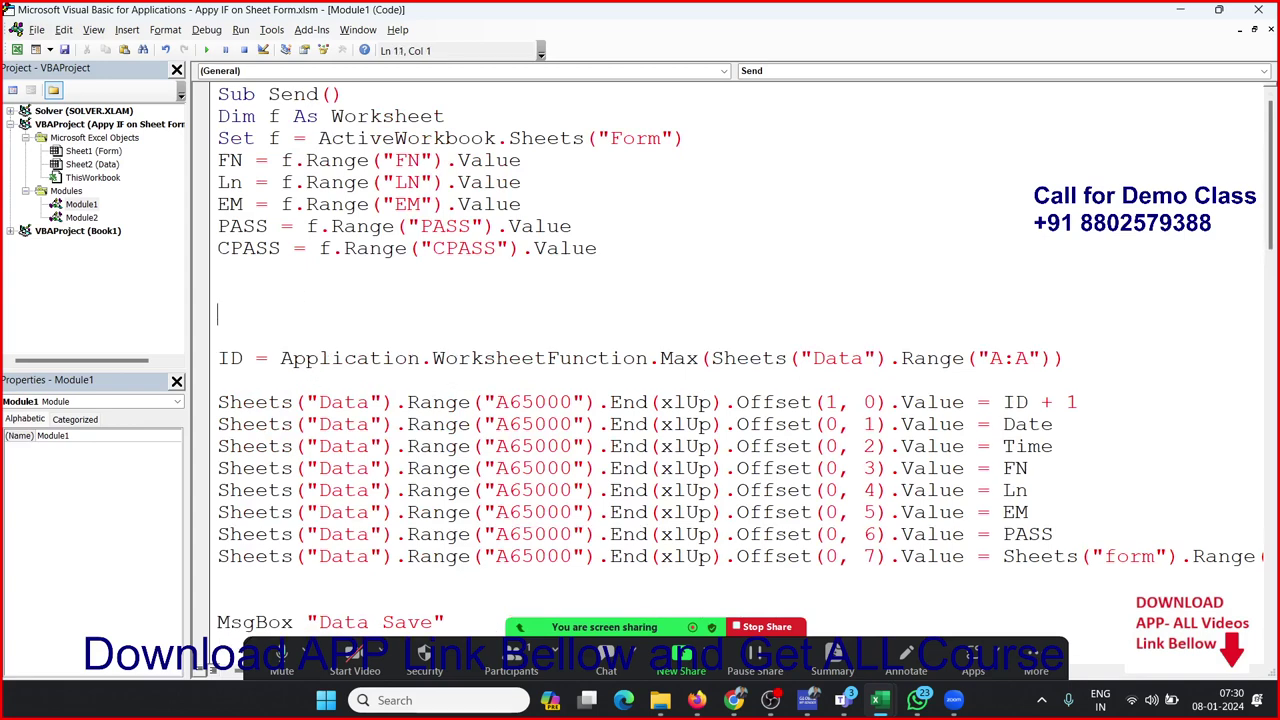
pyautogui.press('Up')
pyautogui.write('if ')
pyautogui.write('fn')
pyautogui.write('<>')
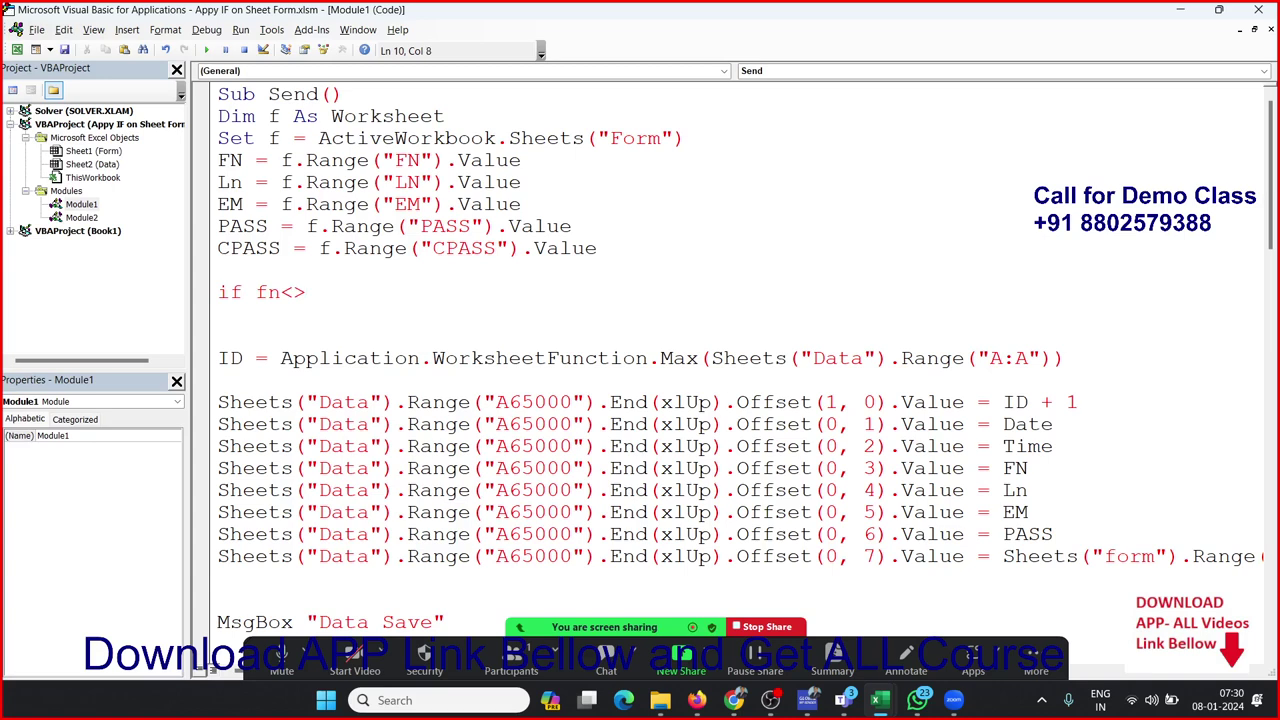
# Change the condition to If fn = 0 Or Ln = 0 Or em = 0 Or PASS = 0 Or CPASS = 0 Then, with MsgBox "Please Fill ALL Feilds".
pyautogui.press('BackSpace')
pyautogui.press('BackSpace')
pyautogui.write('=0')
pyautogui.write('or')
pyautogui.write('ln')
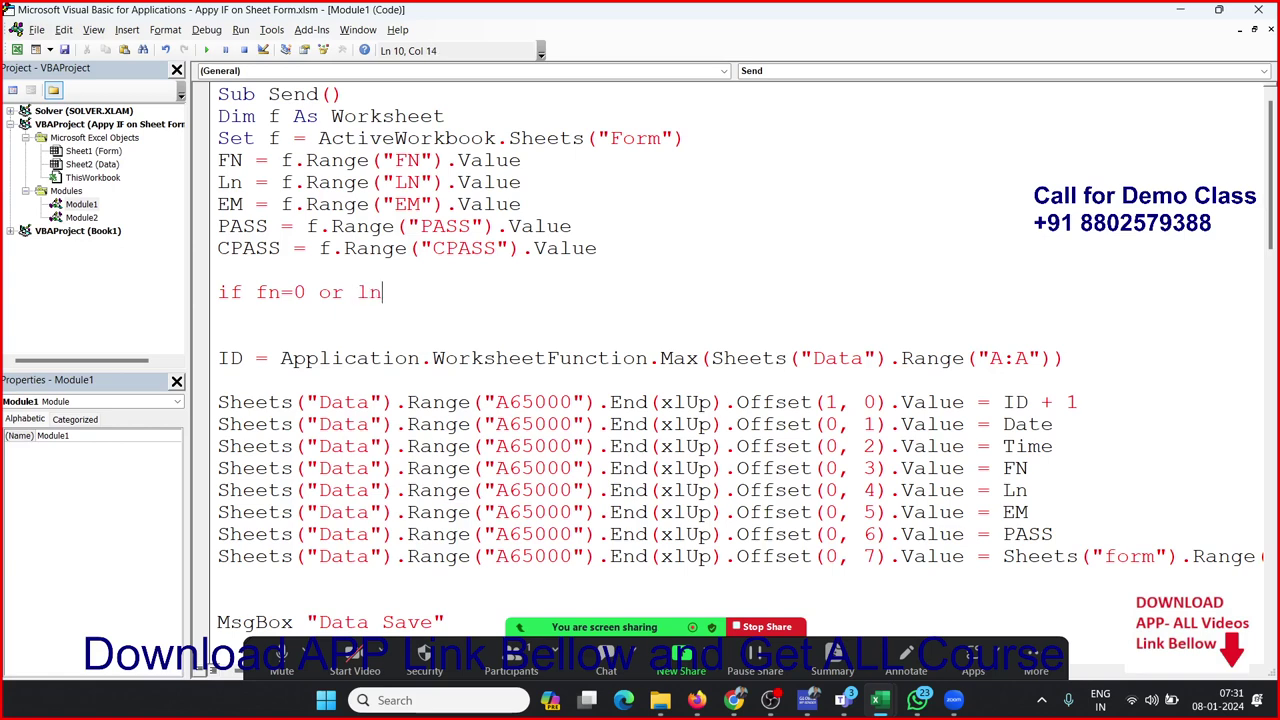
pyautogui.write('=0')
pyautogui.write('or ')
pyautogui.write('em')
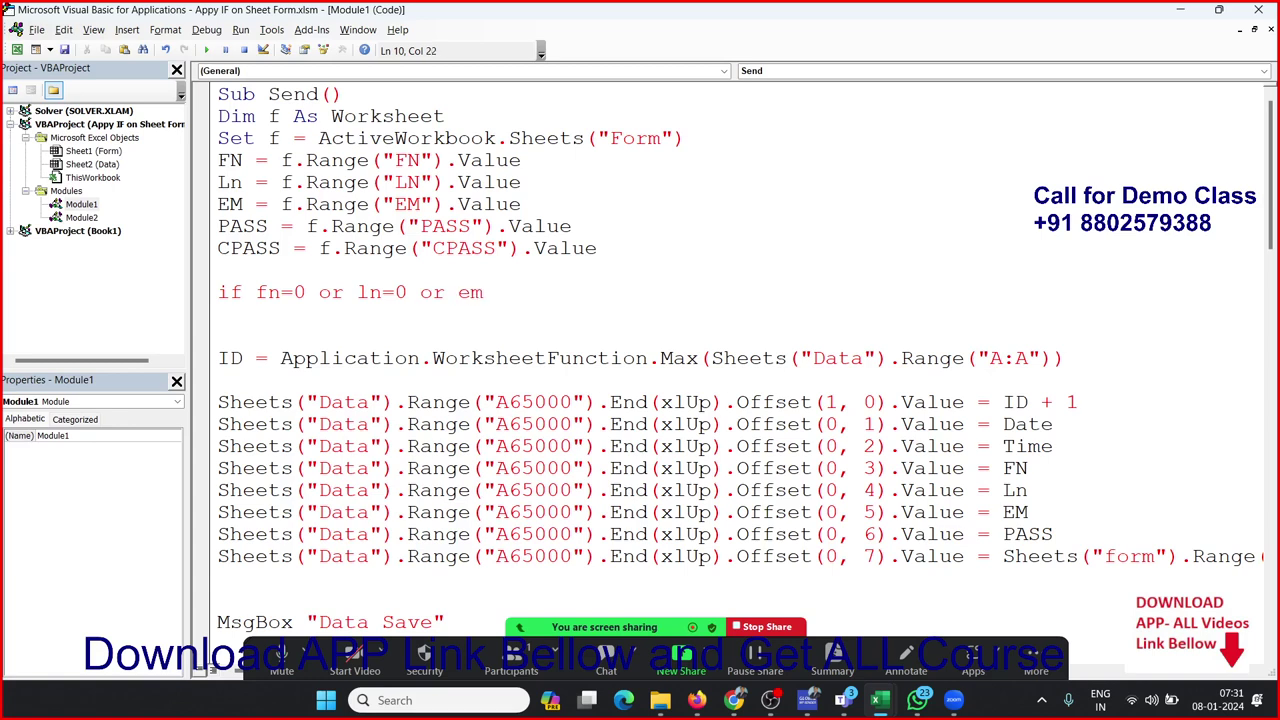
pyautogui.write('=0 ')
pyautogui.write('or ')
pyautogui.write('PAS')
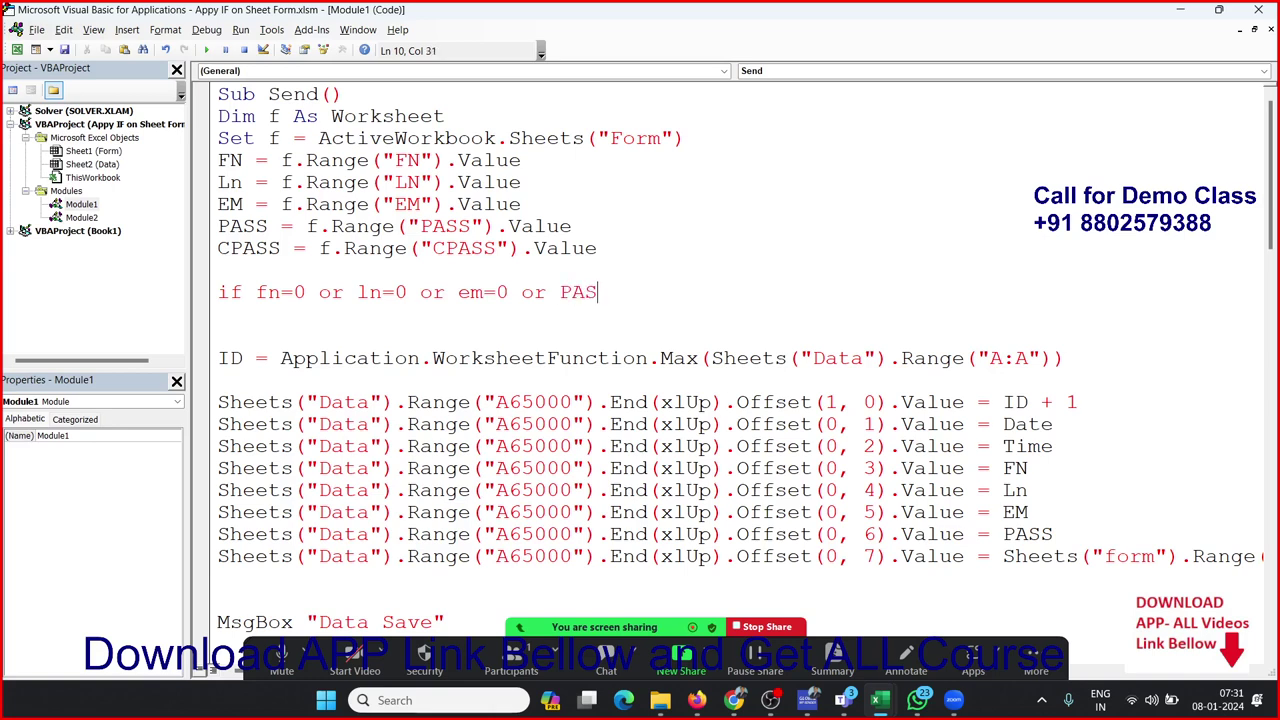
pyautogui.write('S=0 ')
pyautogui.write('or CP')
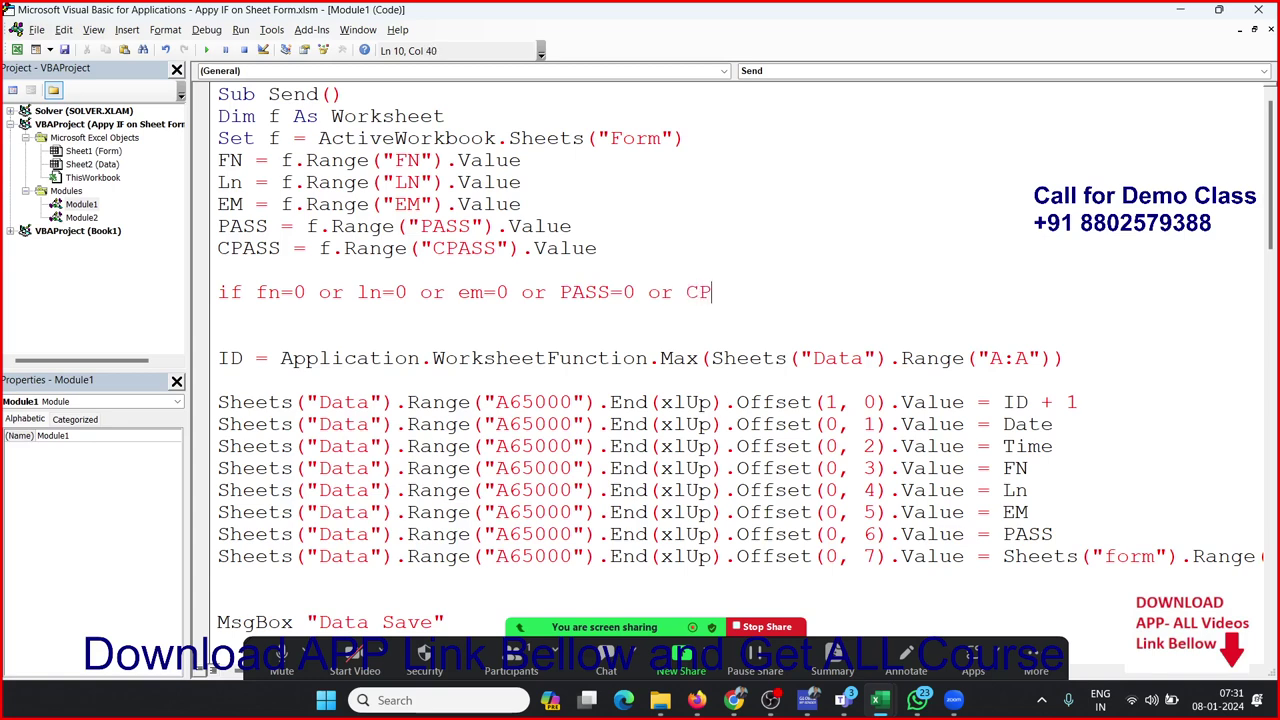
pyautogui.write('ASS')
pyautogui.write('0 t')
pyautogui.write(' he')
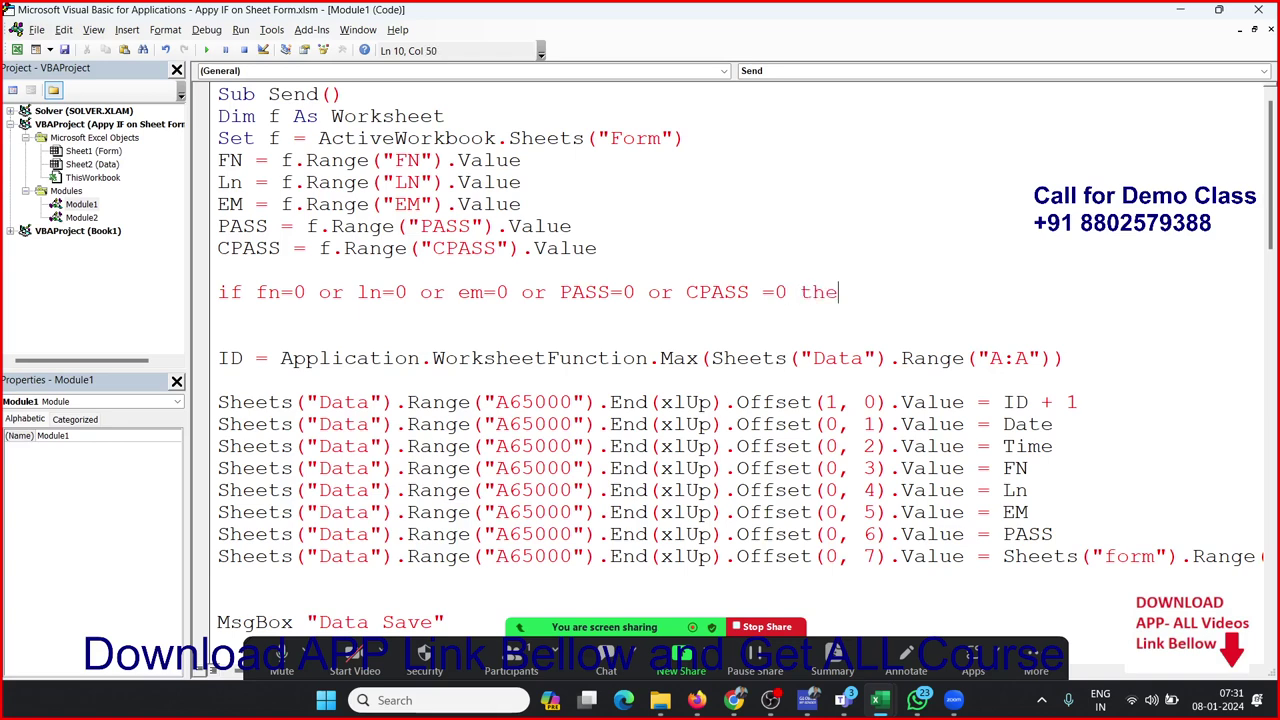
pyautogui.write('n')
pyautogui.press('Return')
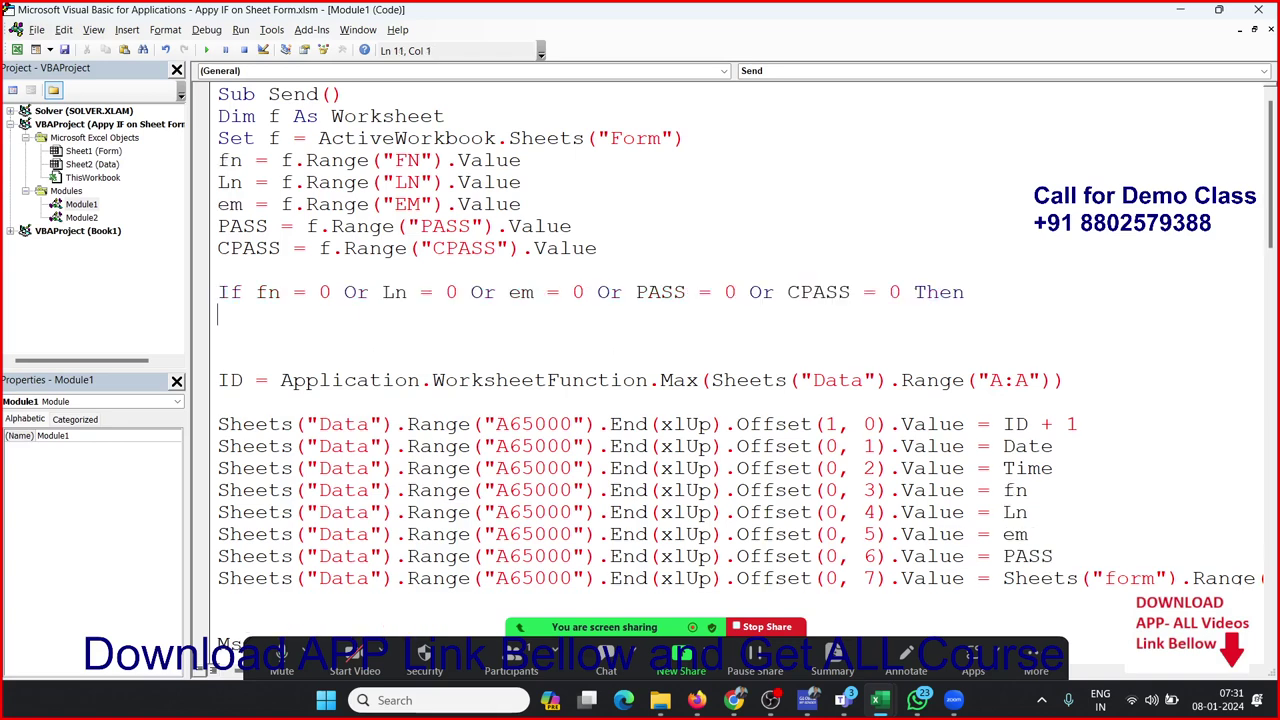
pyautogui.write('msg')
pyautogui.write('box "')
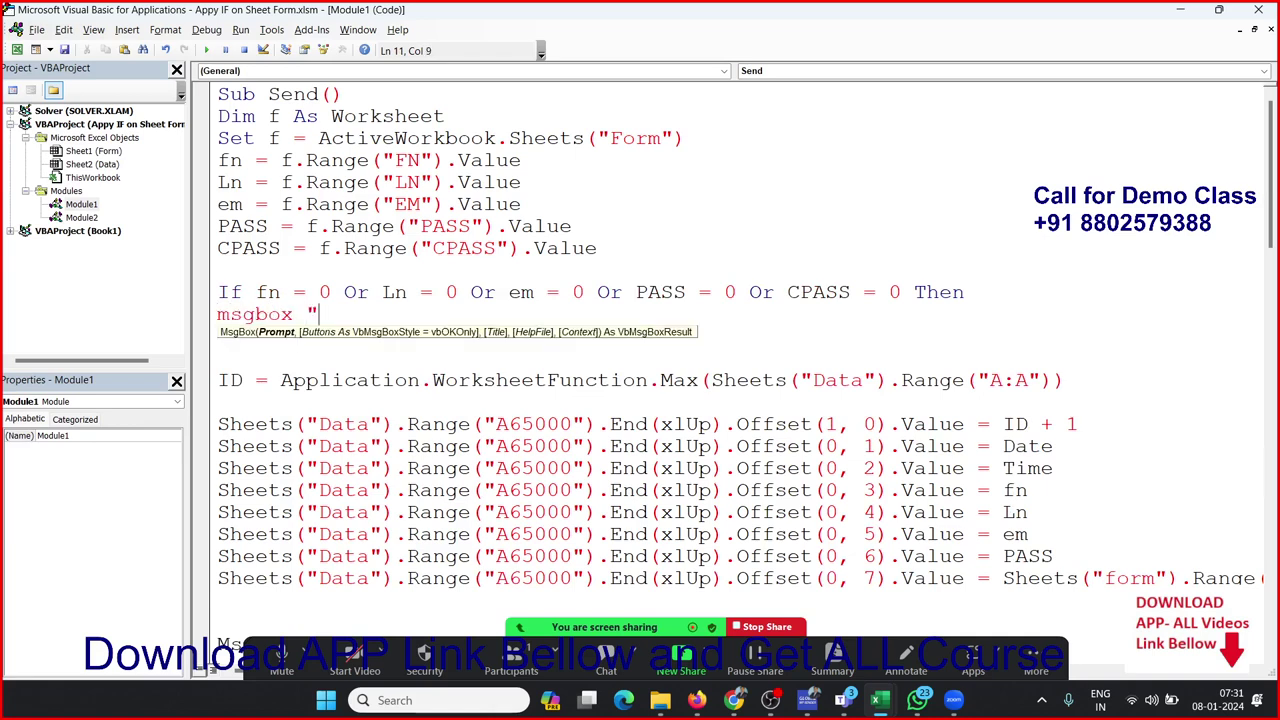
pyautogui.write('Please F')
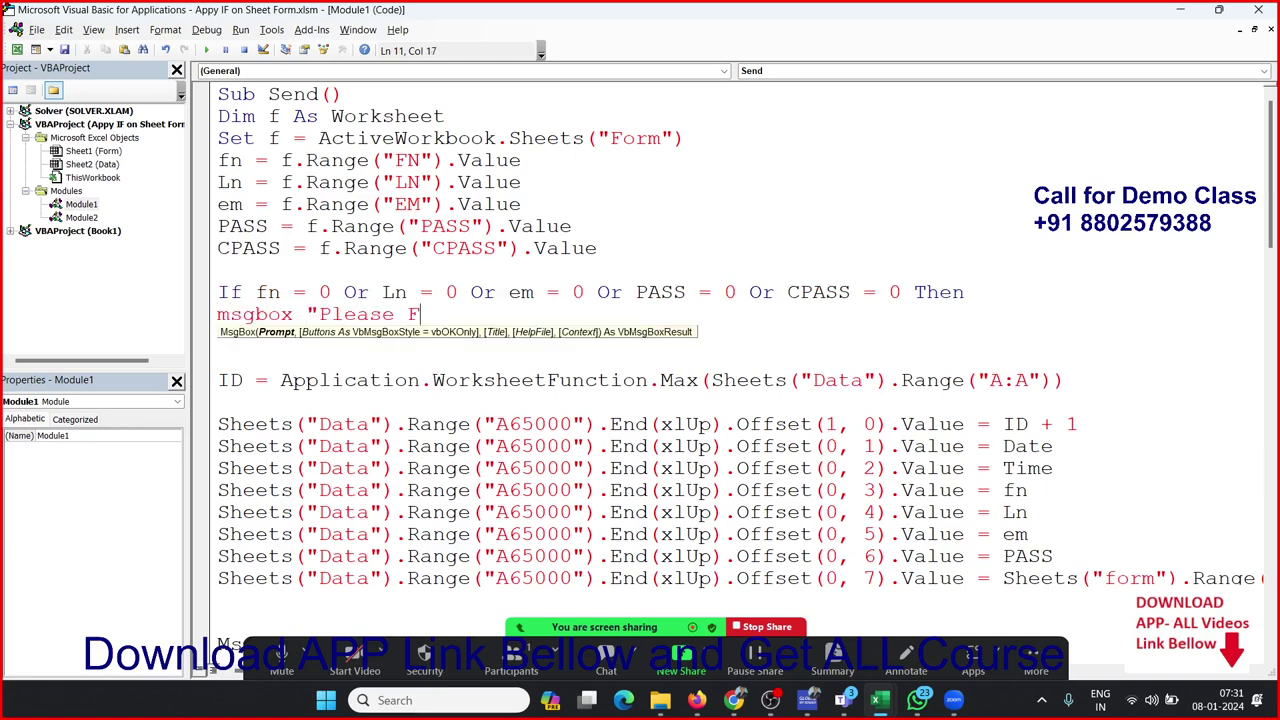
pyautogui.write('ill ALL ')
pyautogui.write('Fie')
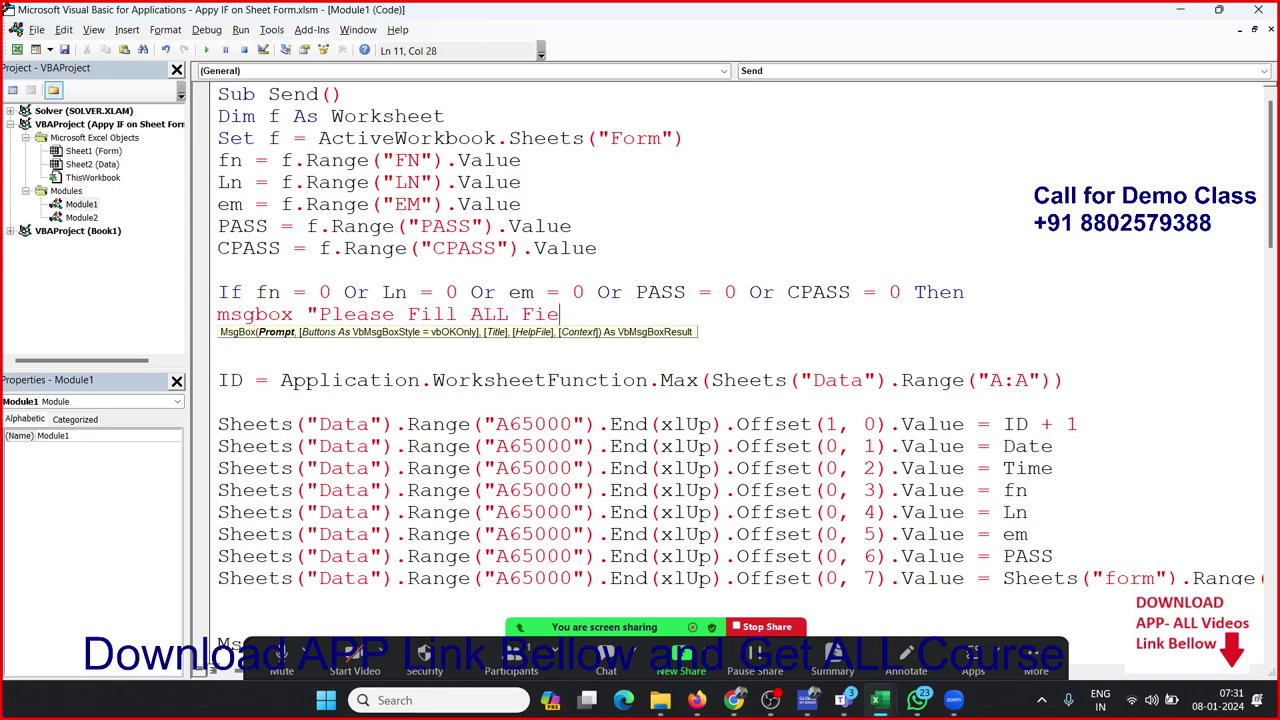
pyautogui.press('BackSpace')
pyautogui.press('BackSpace')
pyautogui.write('e')
pyautogui.write('ild')
pyautogui.write('s"')
pyautogui.press('Return')
# Add Exit Sub and End If to close the empty-field check.
pyautogui.write('e')
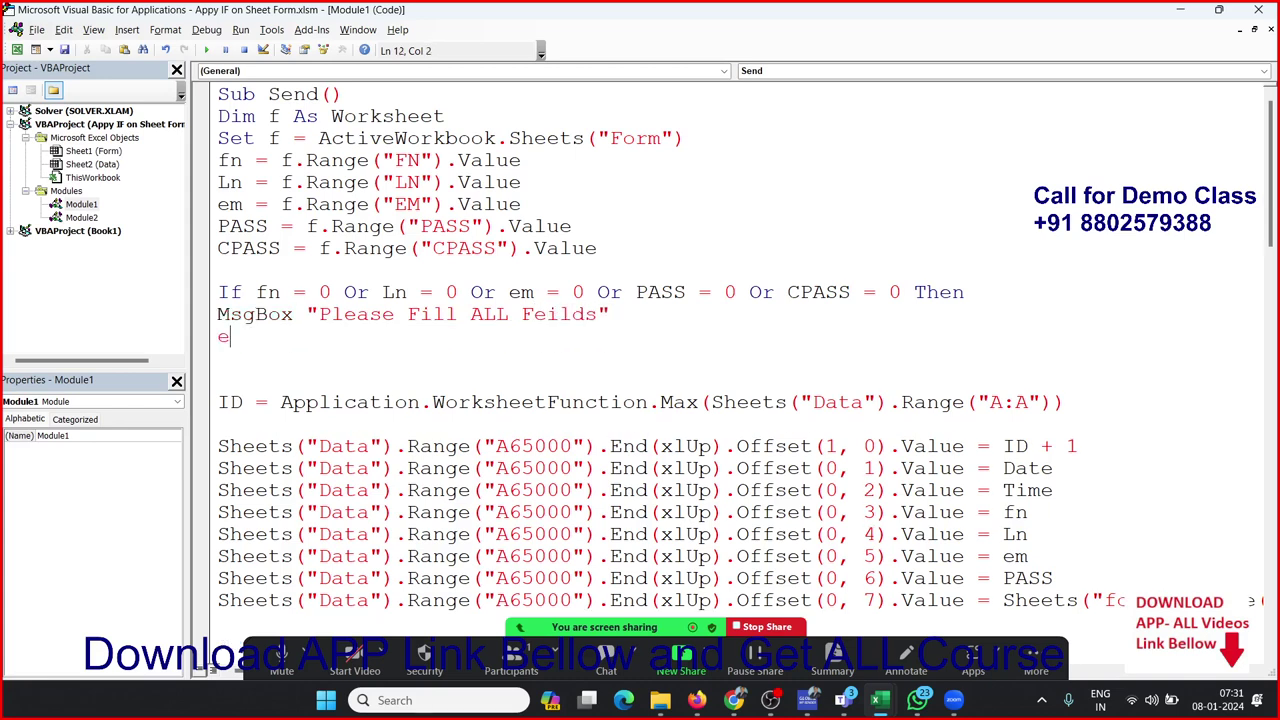
pyautogui.write('nd')
pyautogui.write('sub')
pyautogui.press('BackSpace')
pyautogui.press('BackSpace')
pyautogui.press('BackSpace')
pyautogui.press('BackSpace')
pyautogui.press('BackSpace')
pyautogui.press('BackSpace')
pyautogui.press('BackSpace')
pyautogui.write('exit ')
pyautogui.write('sub')
pyautogui.press('Return')
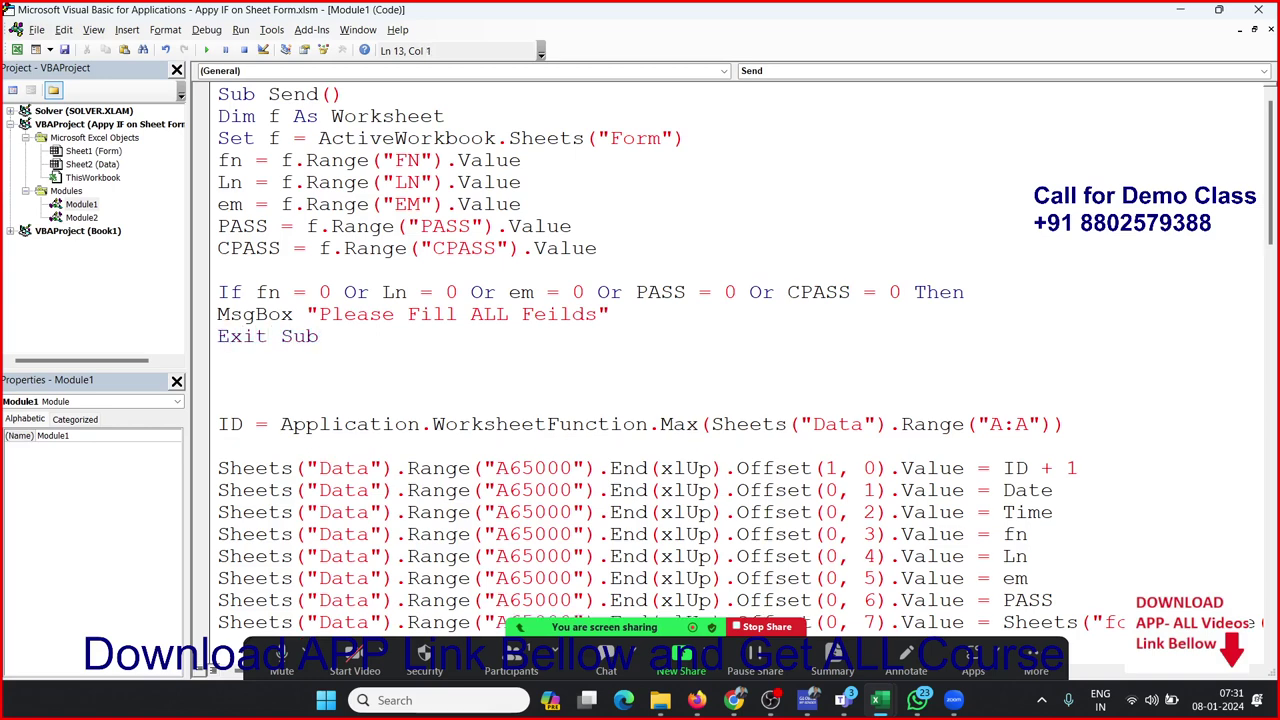
pyautogui.write('end if')
pyautogui.press('Down')
pyautogui.press('Down')
pyautogui.hotkey('shift', 'Down')
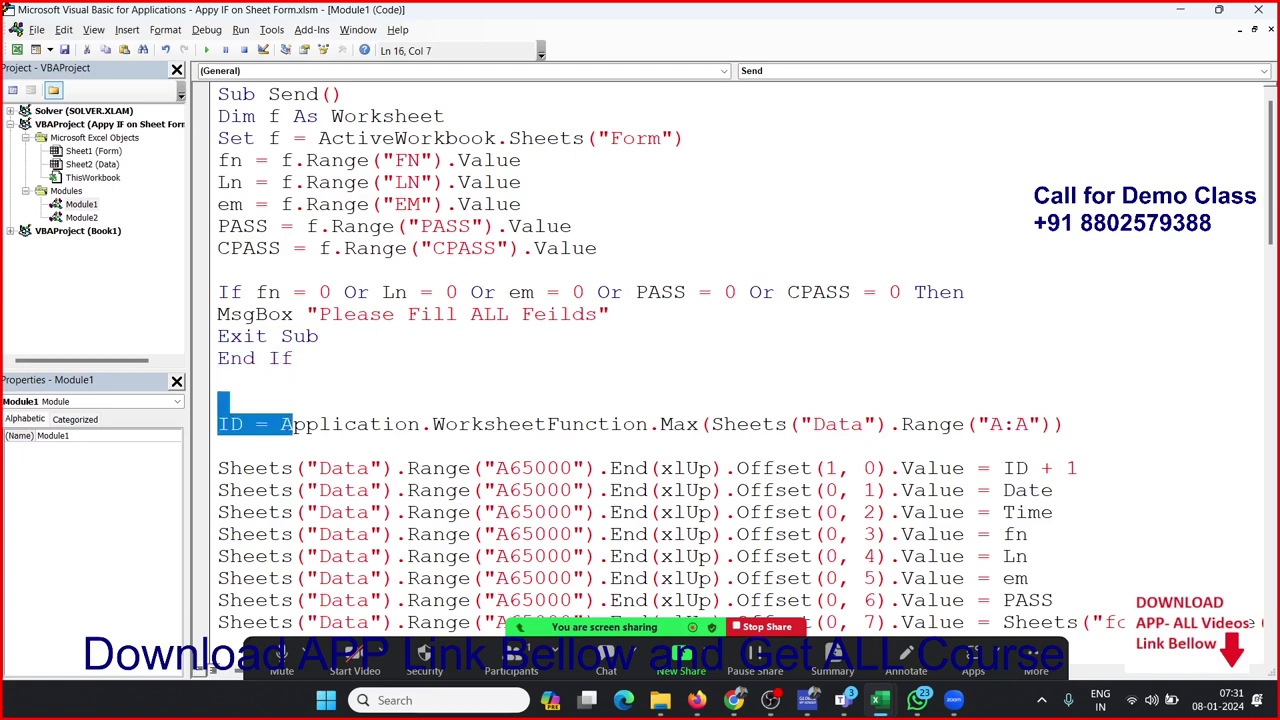
pyautogui.hotkey('shift', 'Down')
pyautogui.hotkey('shift', 'Down')
pyautogui.hotkey('shift', 'Down')
pyautogui.hotkey('shift', 'Down')
pyautogui.hotkey('shift', 'Down')
pyautogui.hotkey('shift', 'Down')
pyautogui.hotkey('shift', 'Down')
pyautogui.hotkey('shift', 'Down')
pyautogui.hotkey('shift', 'Down')
pyautogui.press('Up')
pyautogui.press('Up')
pyautogui.press('Up')
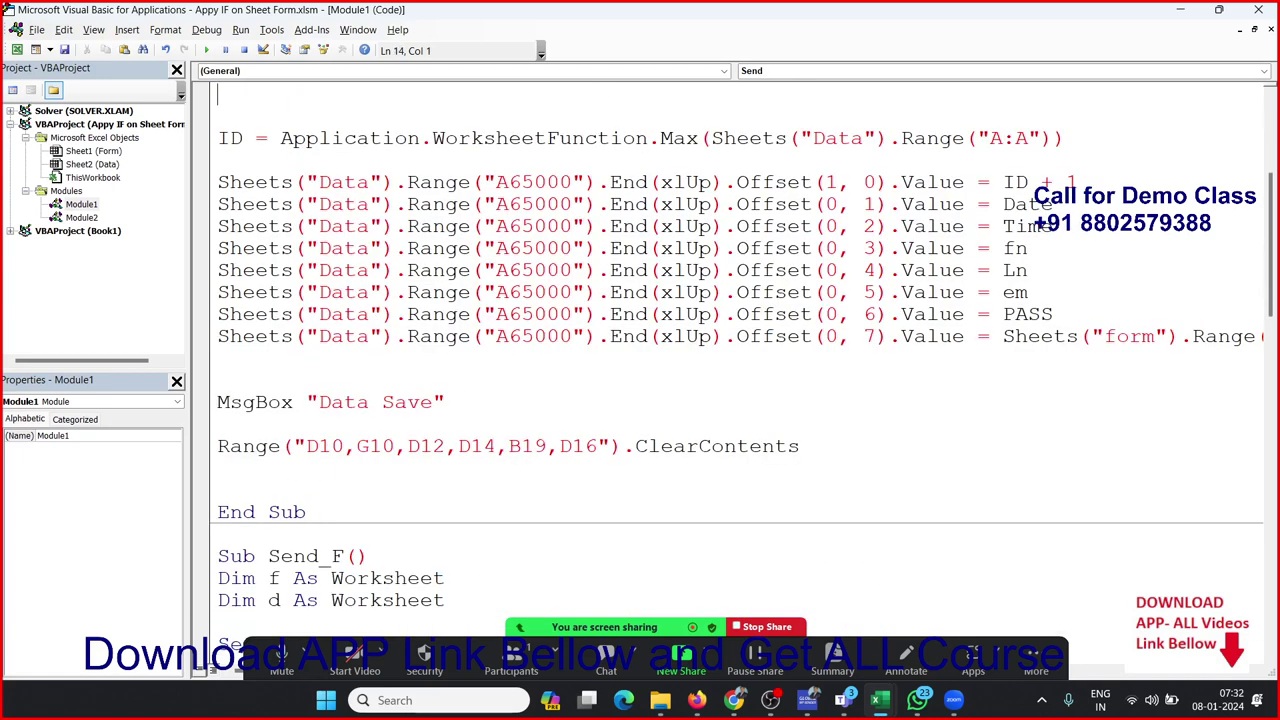
pyautogui.press('Up')
pyautogui.press('Up')
pyautogui.press('Up')
pyautogui.press('Up')
pyautogui.press('Up')
pyautogui.press('Up')
# Submit the Register form in Excel and dismiss the Data Save message.
pyautogui.hotkey('alt', 'F11')
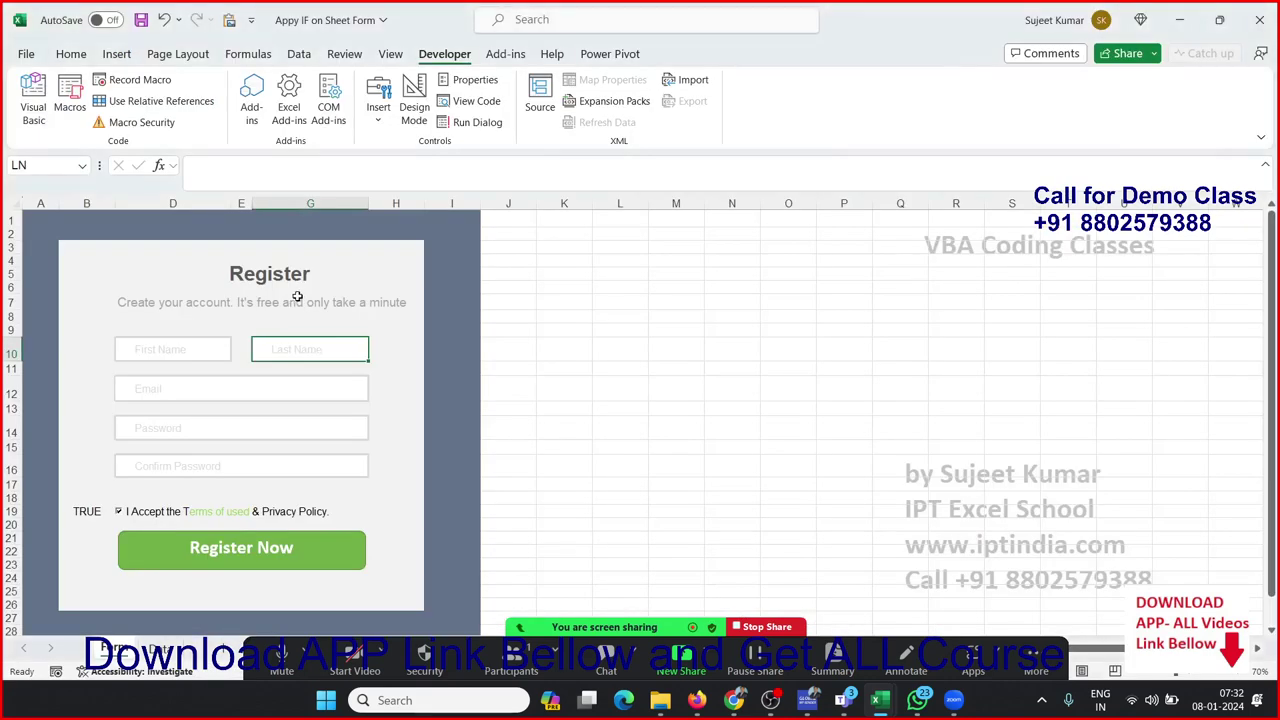
pyautogui.click(237, 547)
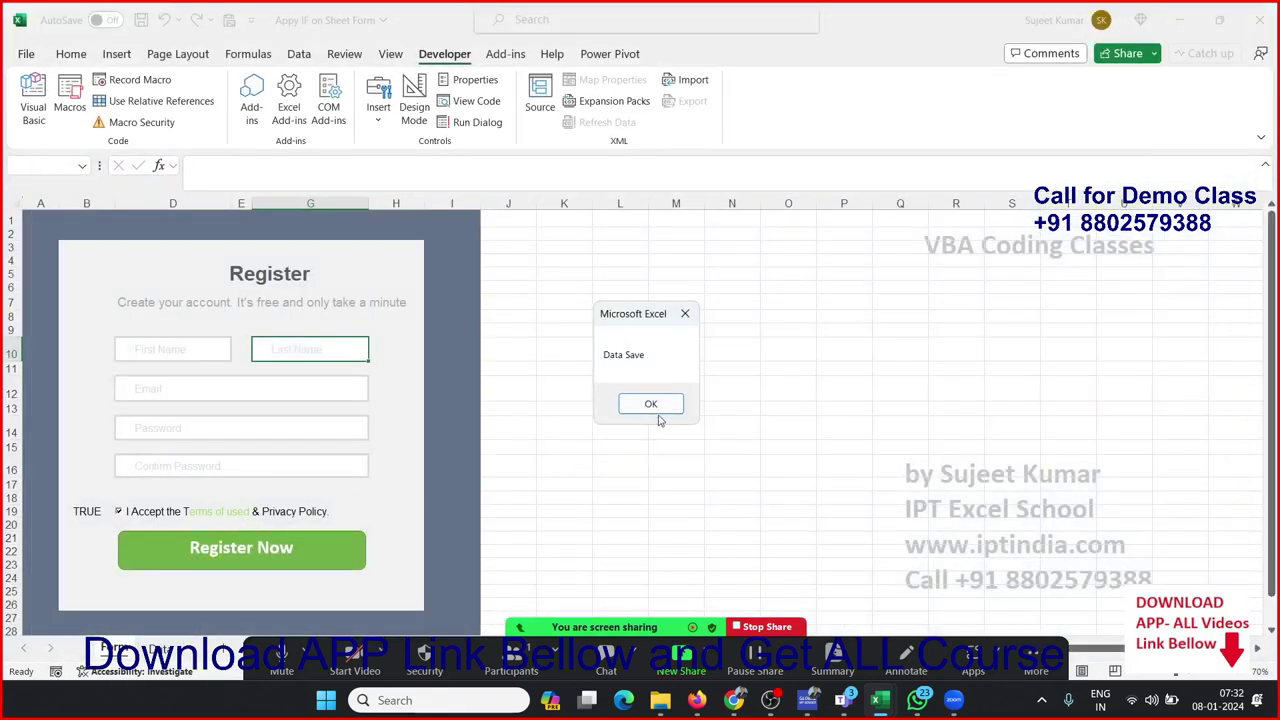
pyautogui.click(660, 414)
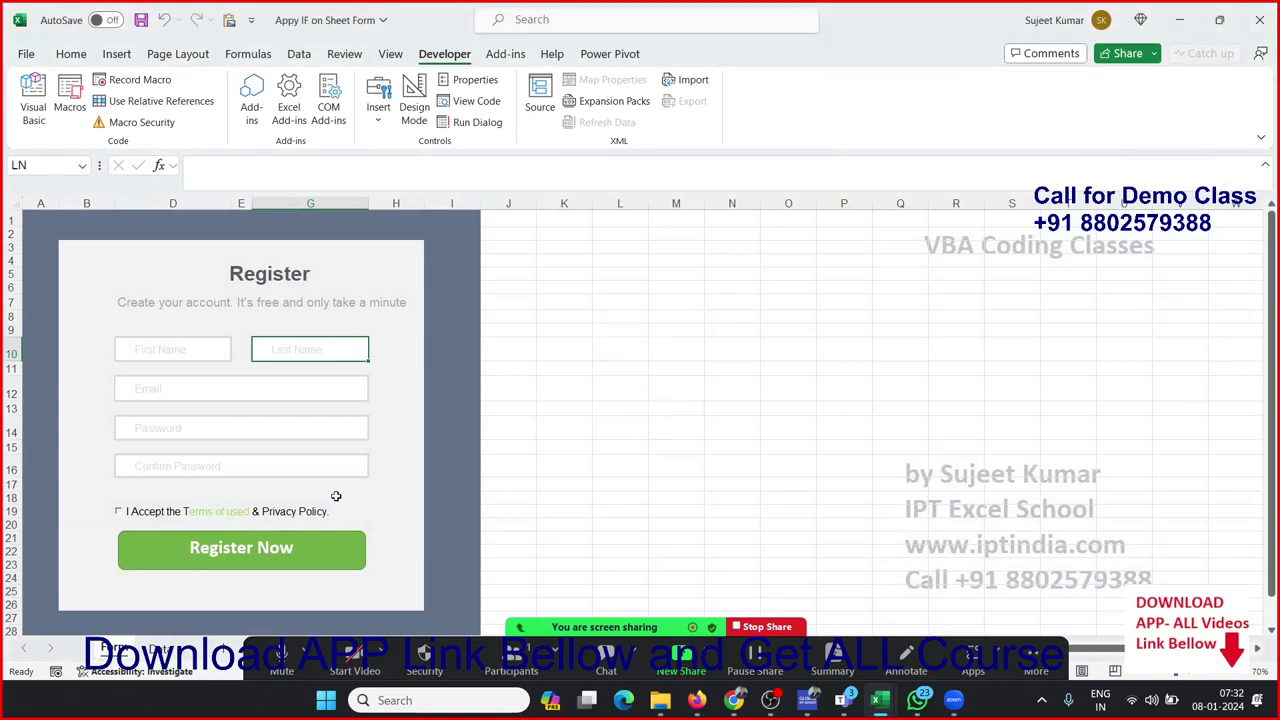
pyautogui.click(414, 514)
# Check the Register Now button's options, then go back to the VBA editor.
pyautogui.rightClick(335, 555)
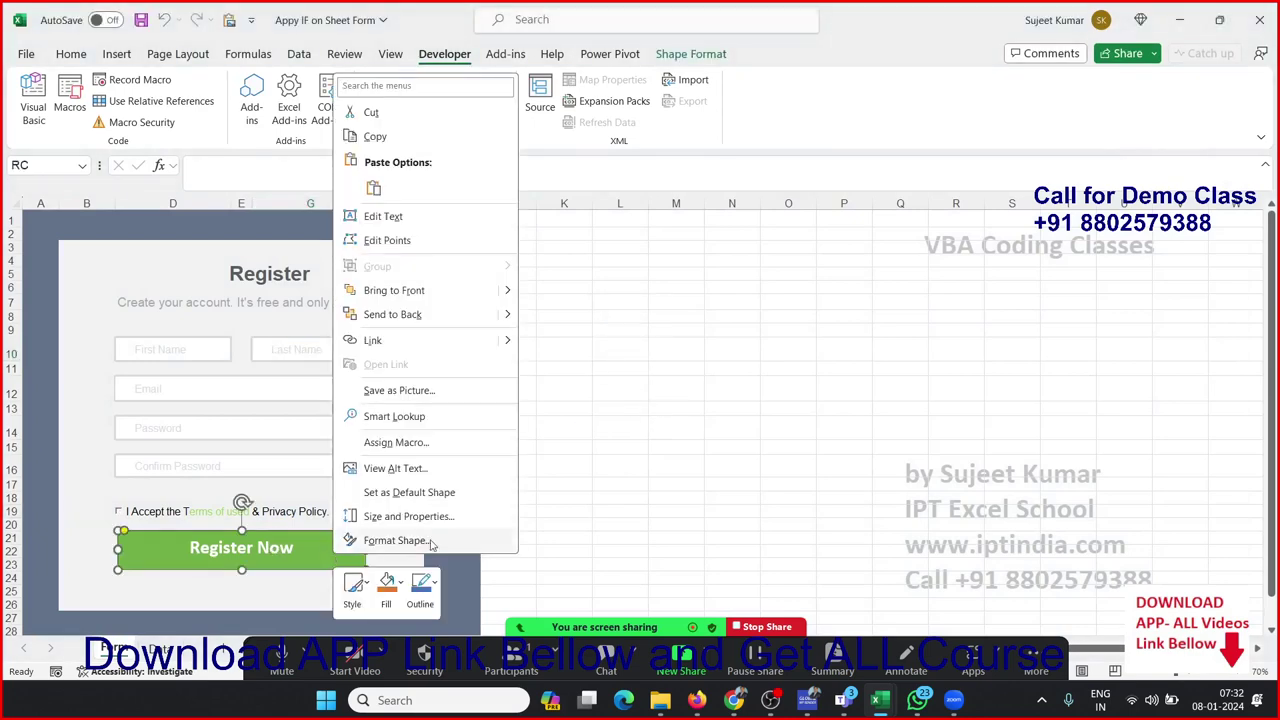
pyautogui.press('Escape')
pyautogui.hotkey('alt', 'F11')
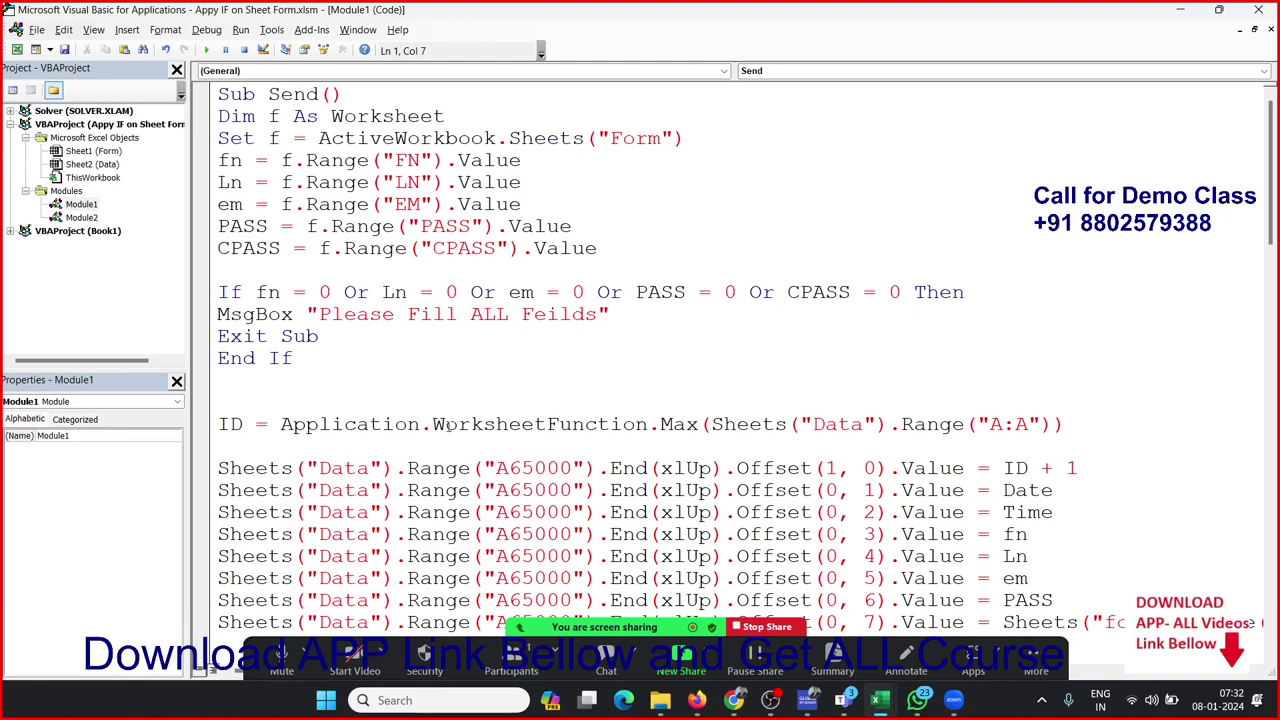
# Select and delete the whole Sub Send_F procedure in Module1, then go back to Excel.
pyautogui.scroll(-3, 447, 424)
pyautogui.scroll(-8, 443, 443)
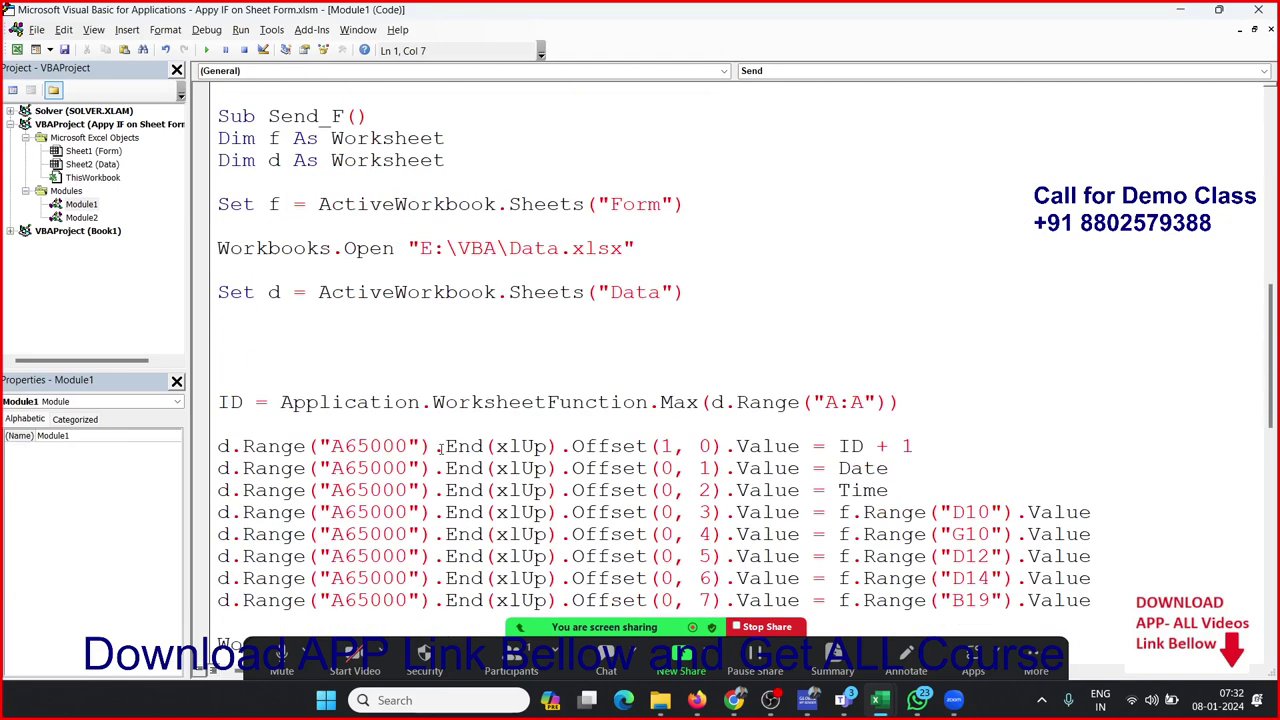
pyautogui.scroll(-4, 443, 443)
pyautogui.scroll(-3, 440, 449)
pyautogui.scroll(3, 440, 448)
pyautogui.scroll(-3, 440, 448)
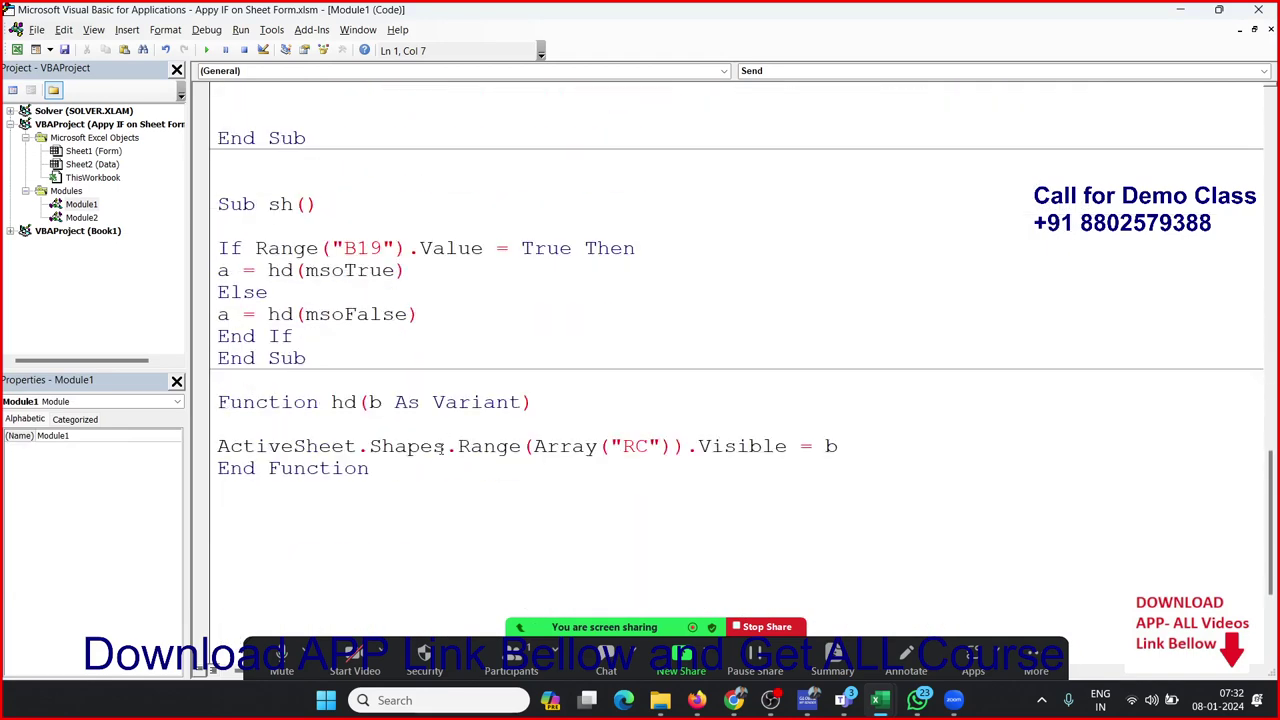
pyautogui.scroll(1, 440, 450)
pyautogui.scroll(3, 440, 449)
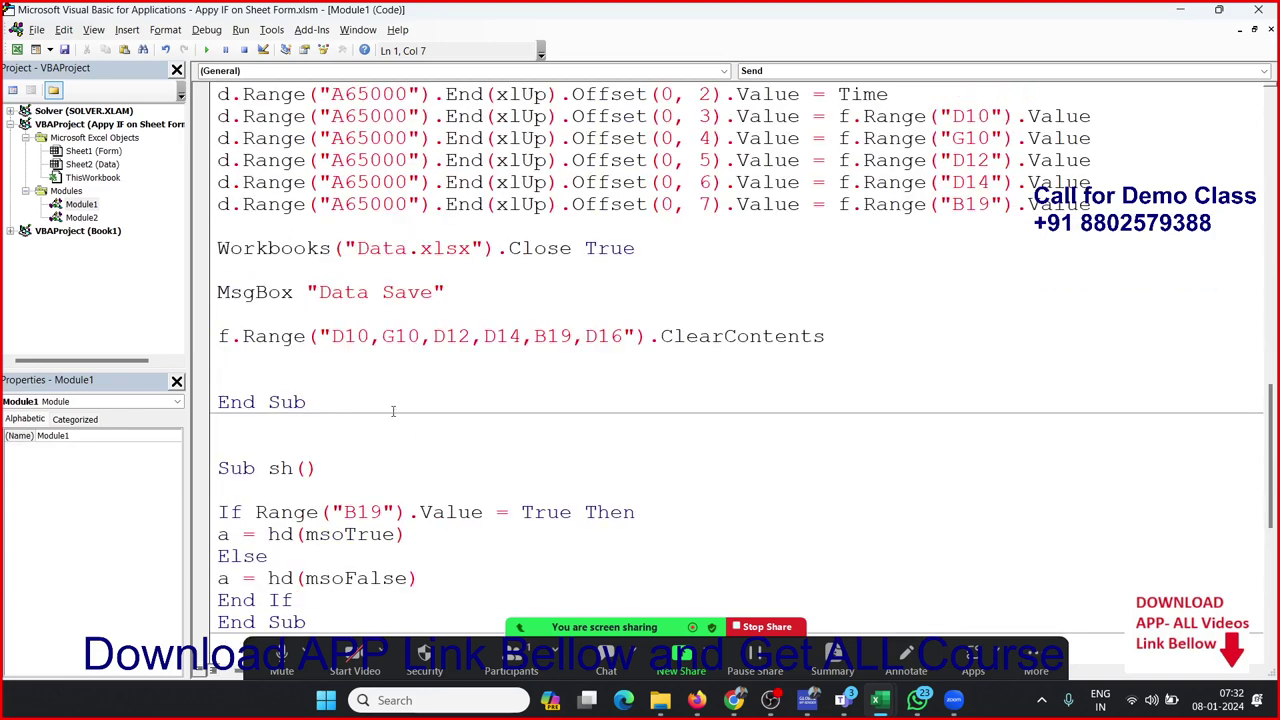
pyautogui.moveTo(351, 405); pyautogui.dragTo(279, 402)
pyautogui.scroll(4, 278, 395)
pyautogui.scroll(3, 278, 392)
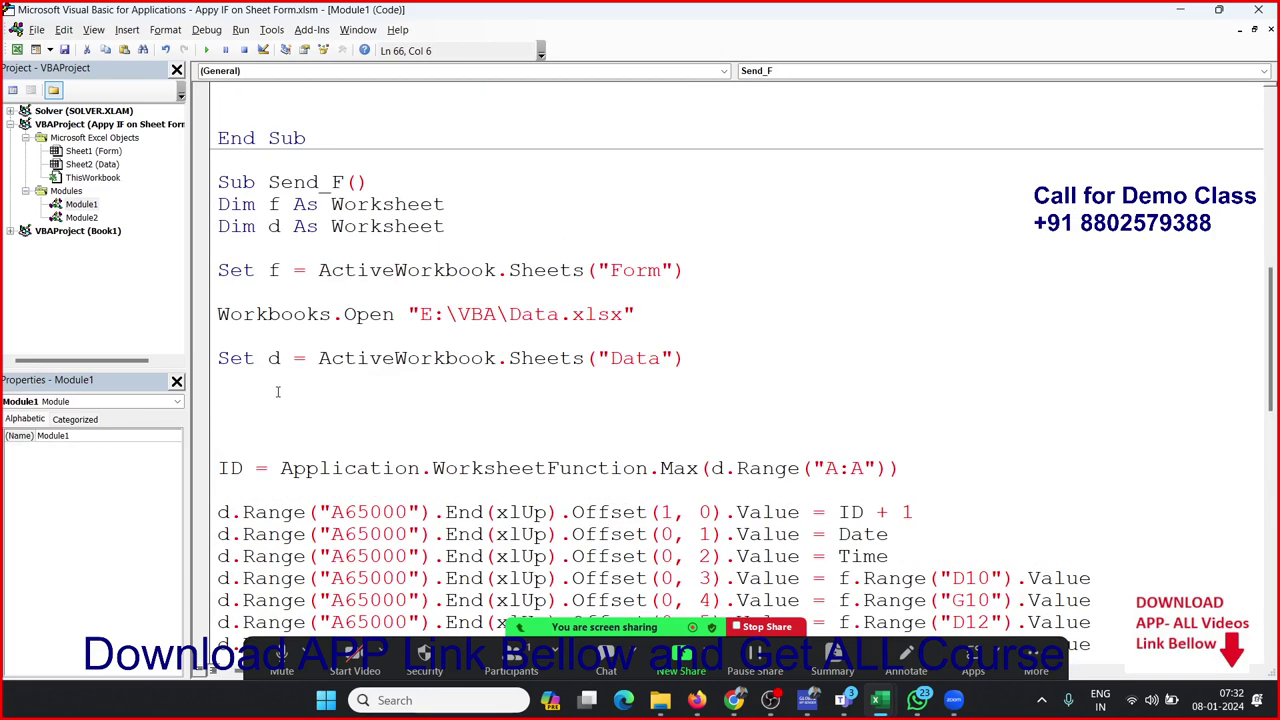
pyautogui.keyDown('shift'); pyautogui.click(220, 190); pyautogui.keyUp('shift')
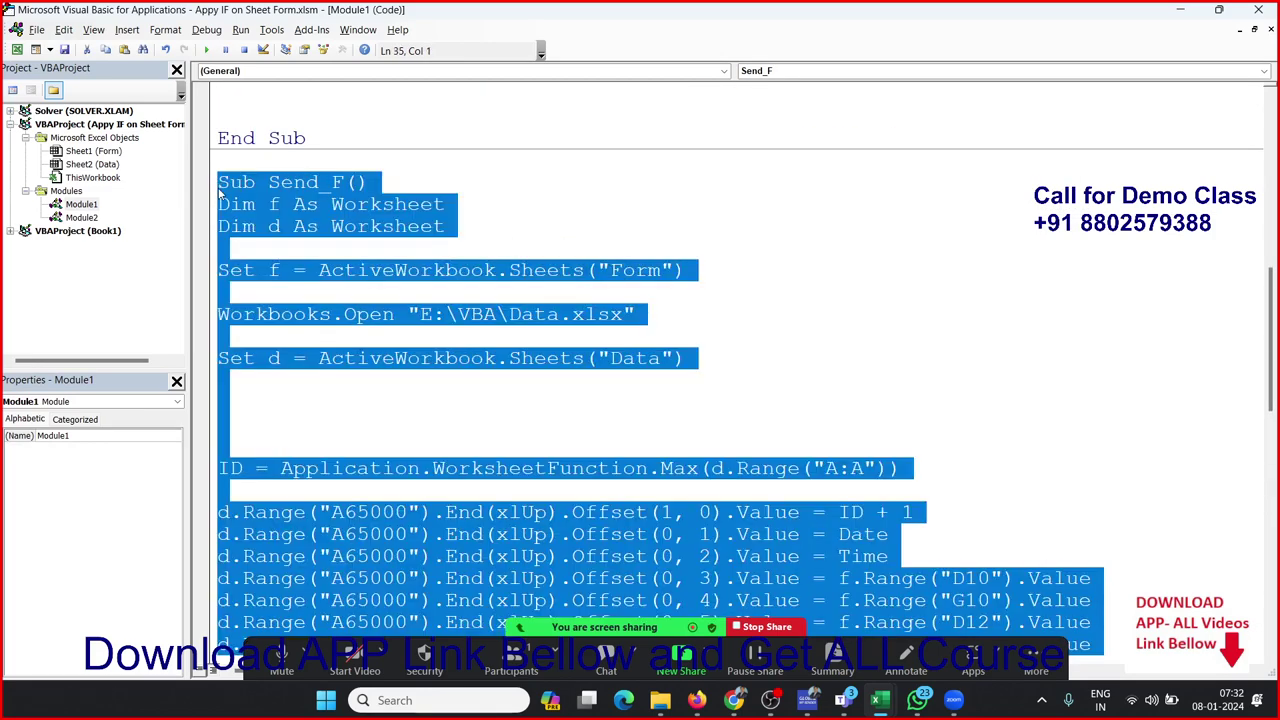
pyautogui.press('Delete')
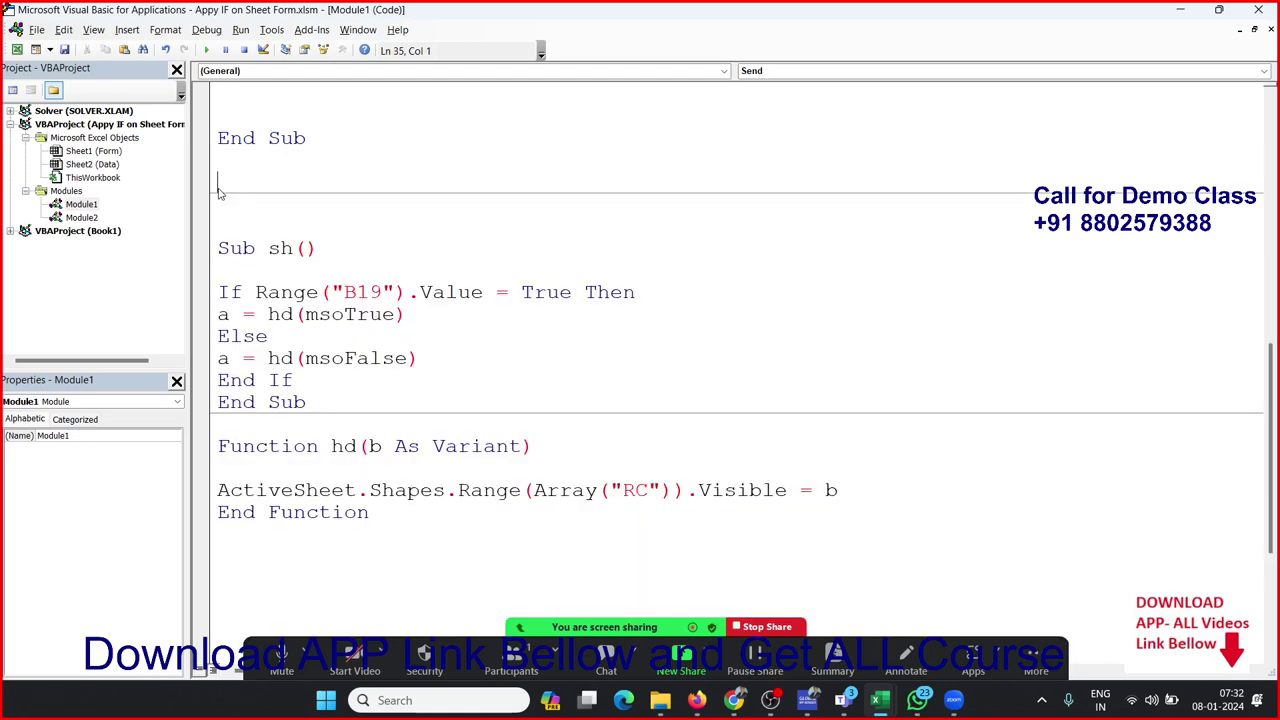
pyautogui.scroll(6, 272, 209)
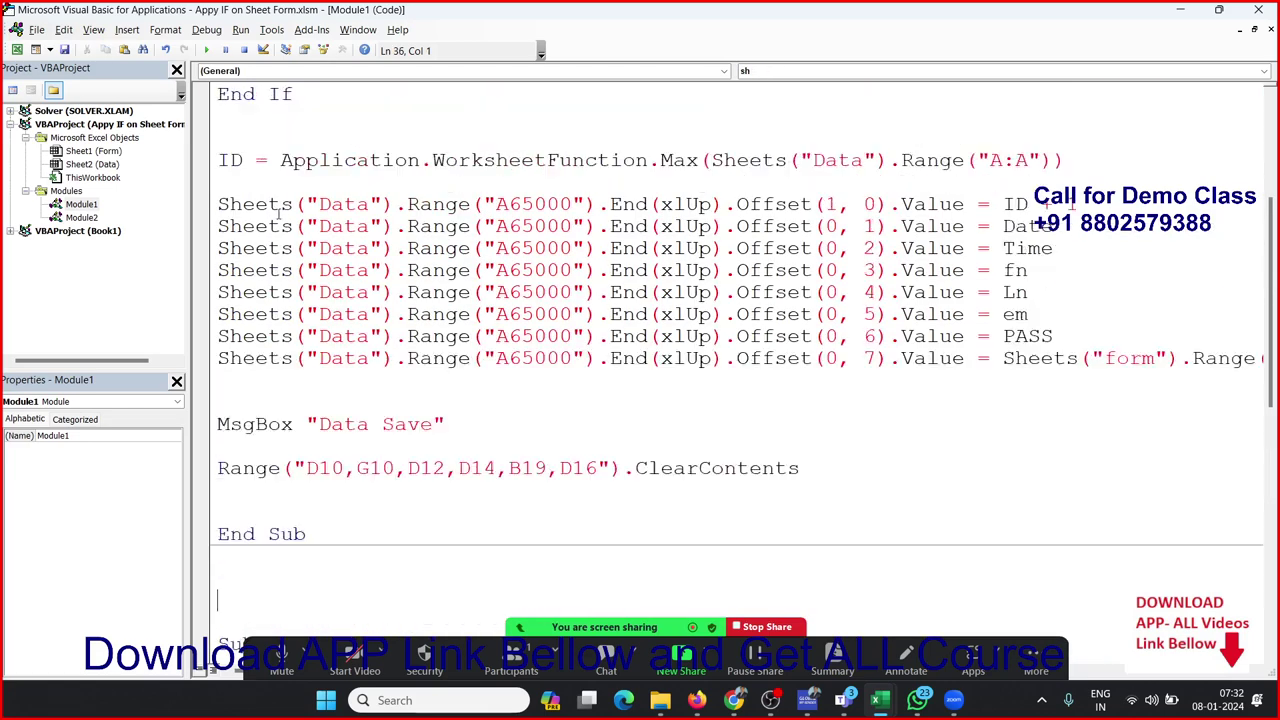
pyautogui.scroll(2, 275, 211)
pyautogui.scroll(2, 278, 213)
pyautogui.hotkey('alt', 'F11')
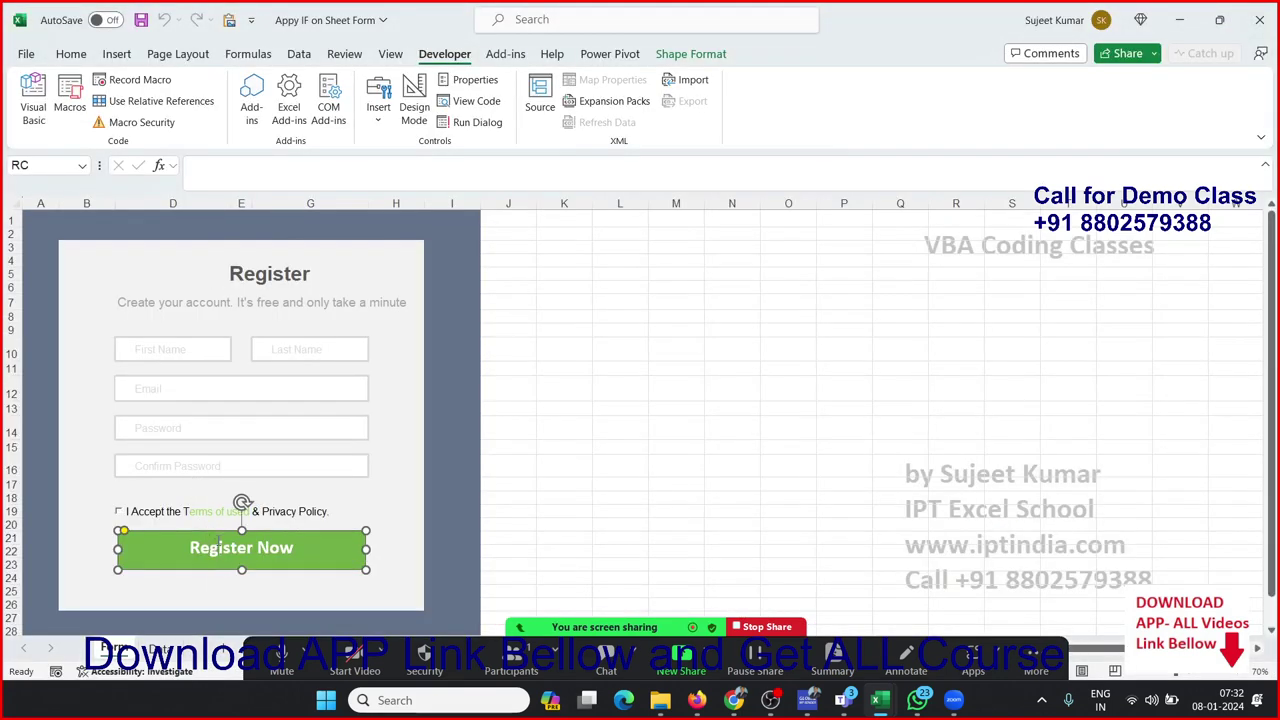
# Assign the Send macro to the Register Now button.
pyautogui.rightClick(218, 539)
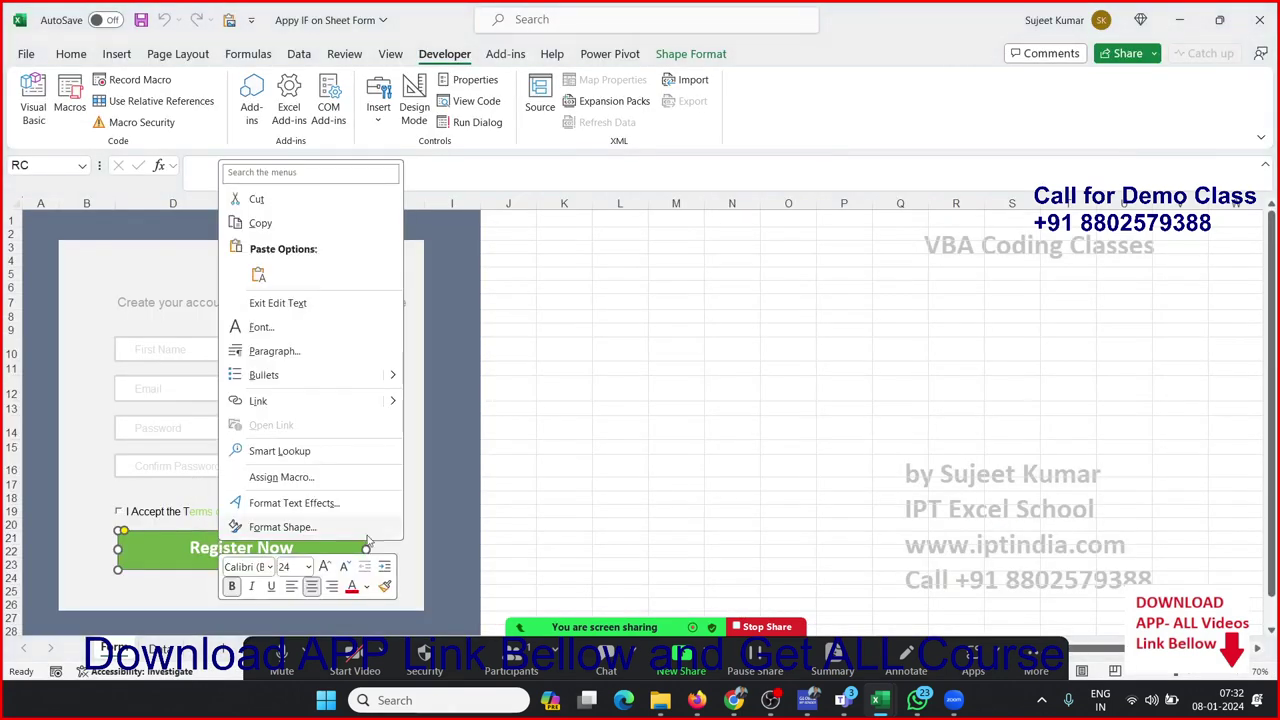
pyautogui.click(300, 479)
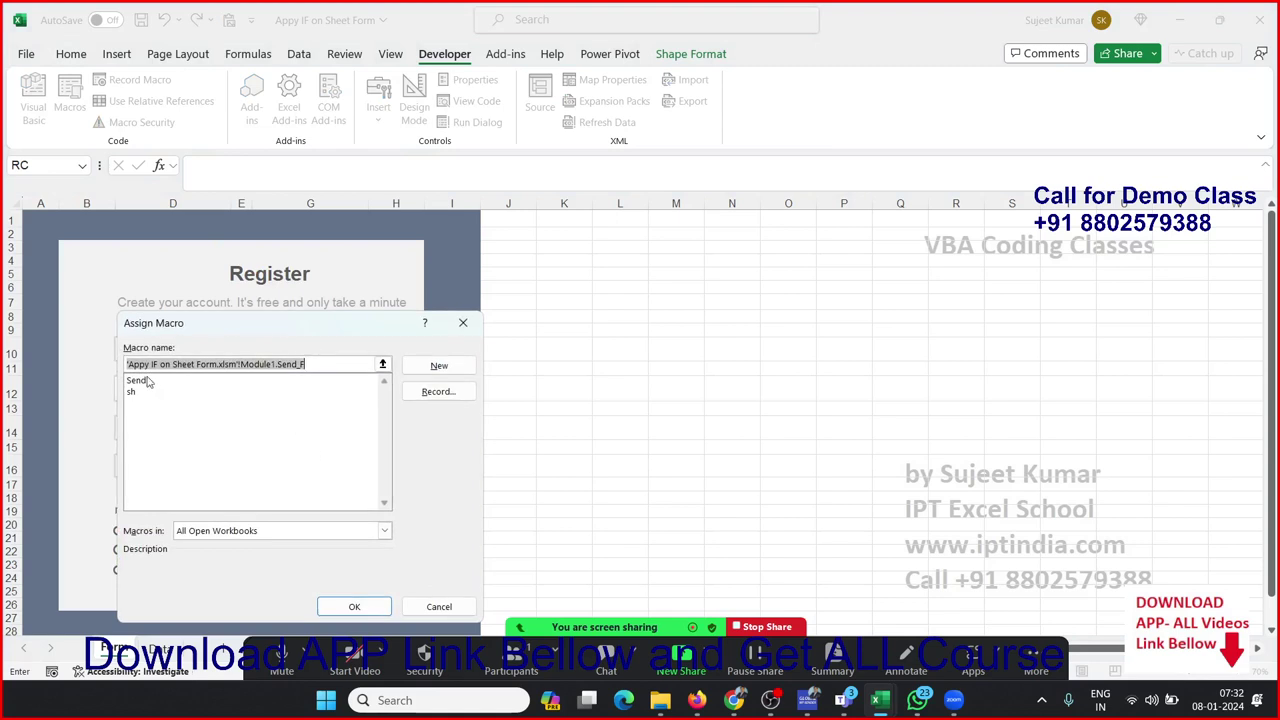
pyautogui.click(147, 381)
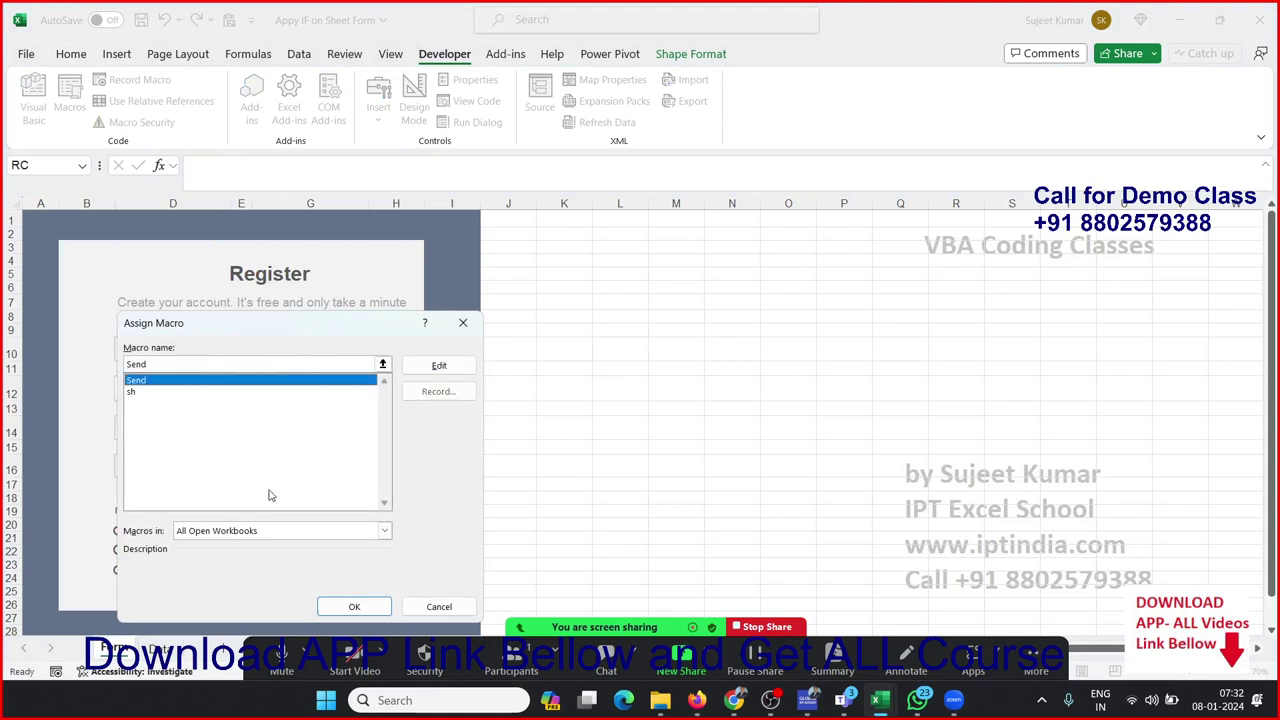
pyautogui.click(362, 607)
pyautogui.click(461, 455)
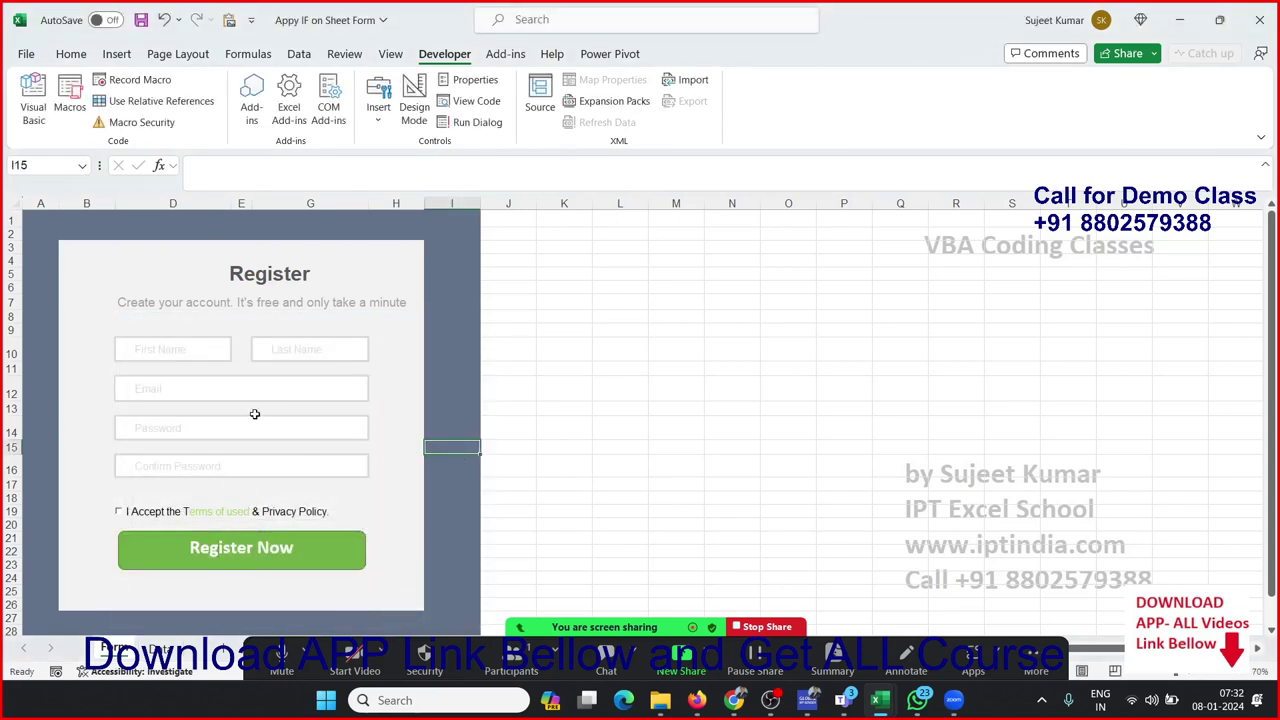
# Submit the blank form twice, dismissing the 'Please Fill ALL Feilds' warning each time.
pyautogui.click(218, 556)
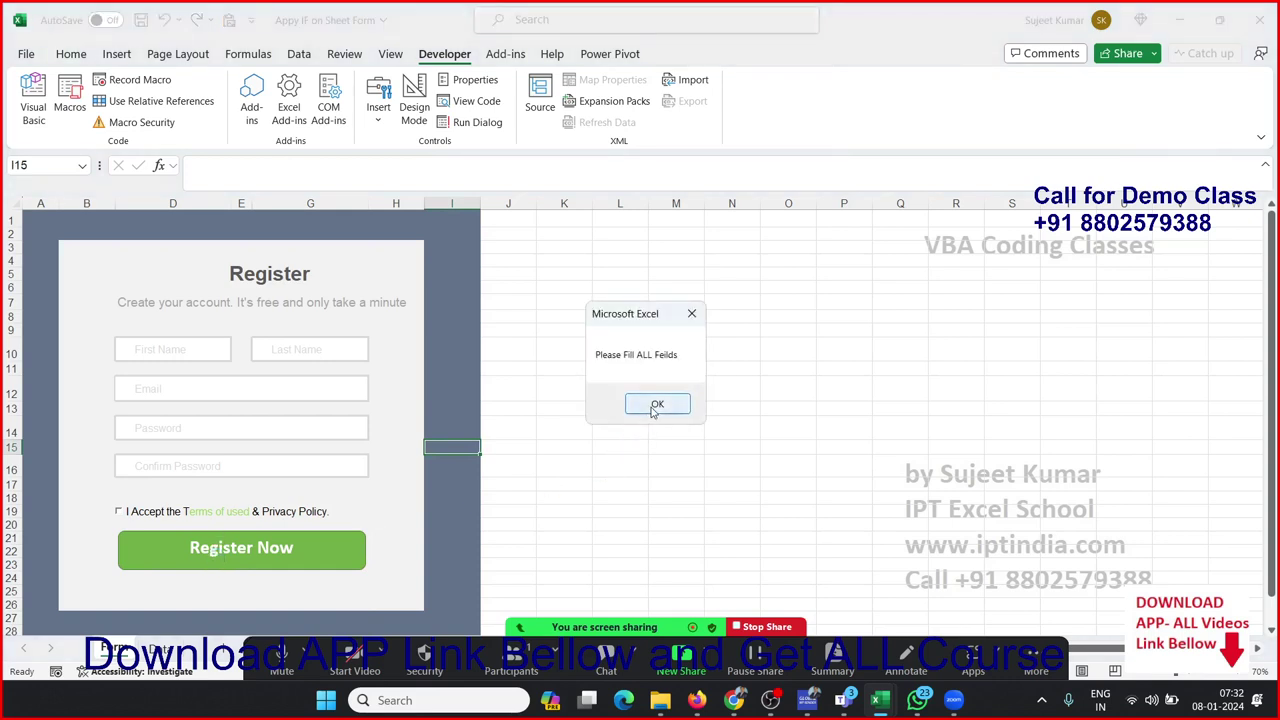
pyautogui.click(654, 406)
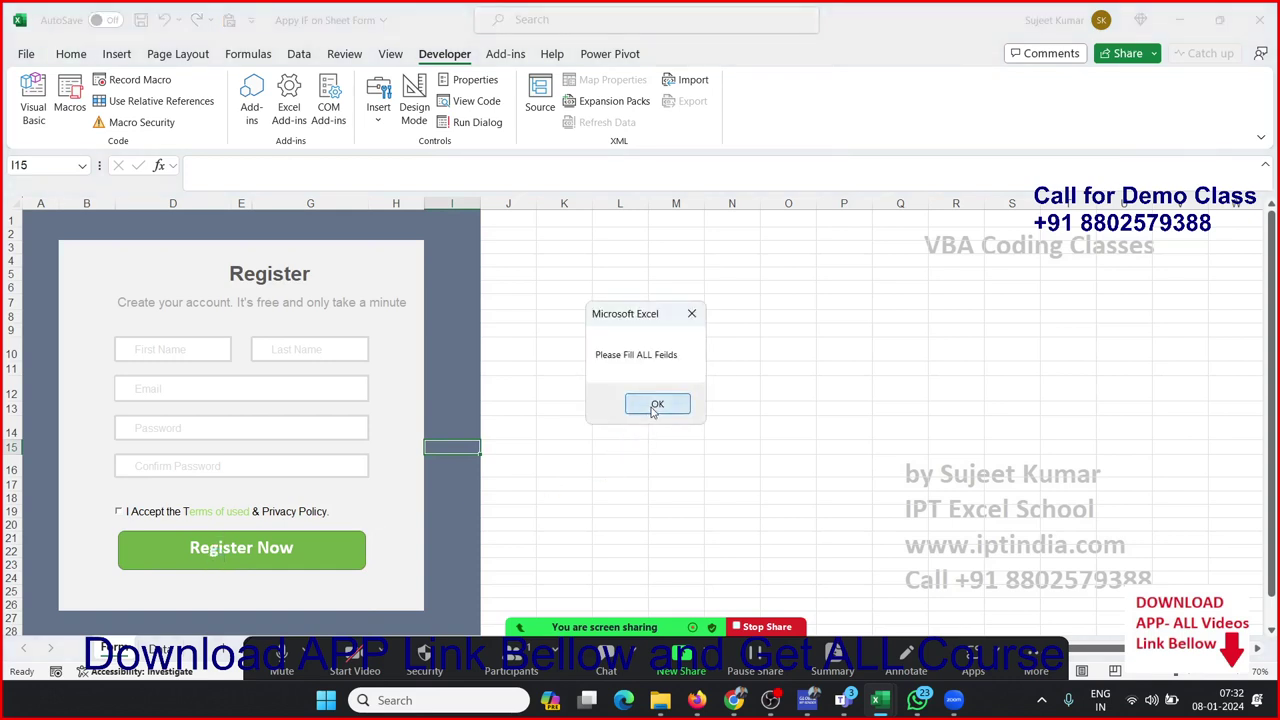
pyautogui.click(308, 558)
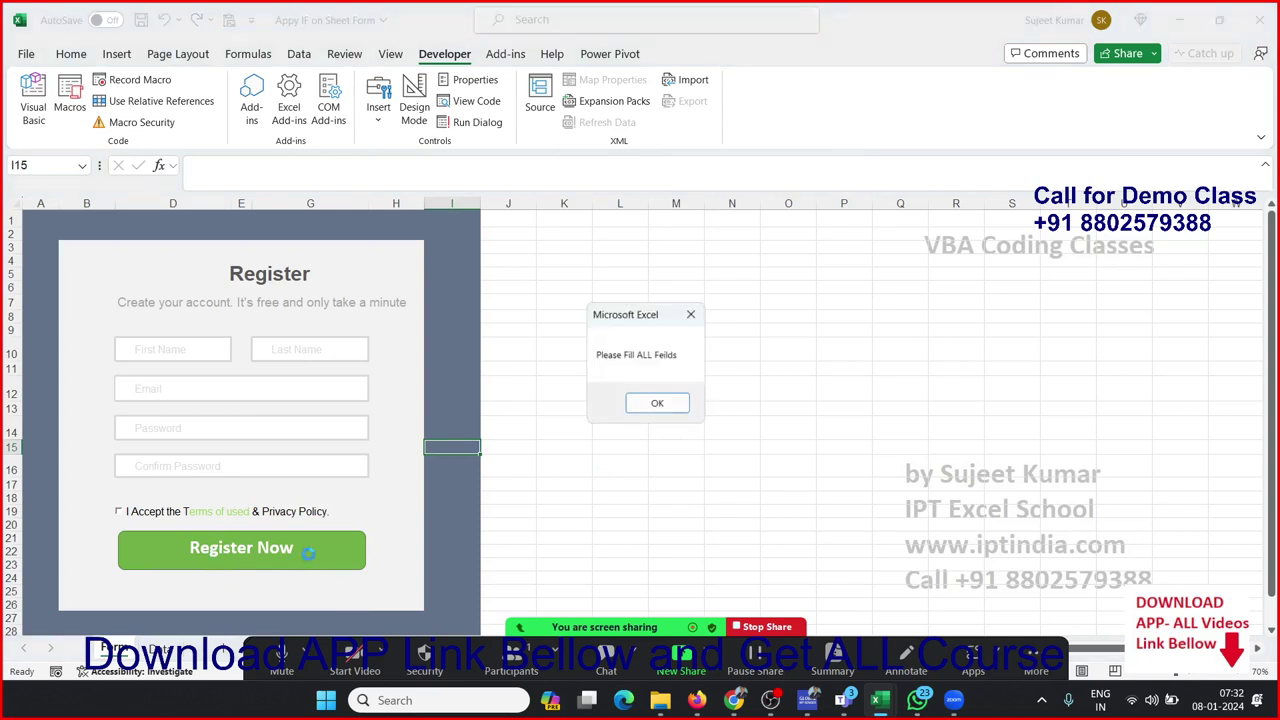
pyautogui.click(672, 406)
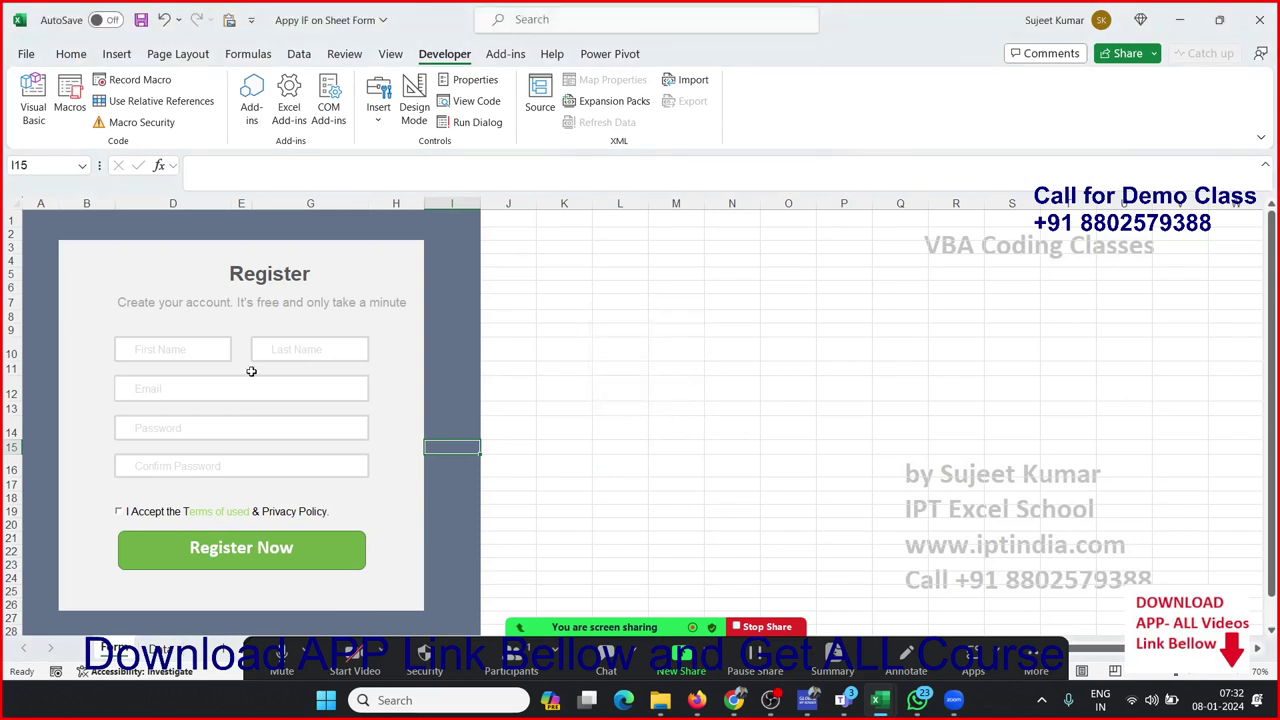
# Toggle the Terms checkbox to confirm Register Now hides when unticked, then return to the code.
pyautogui.click(119, 512)
pyautogui.click(119, 512)
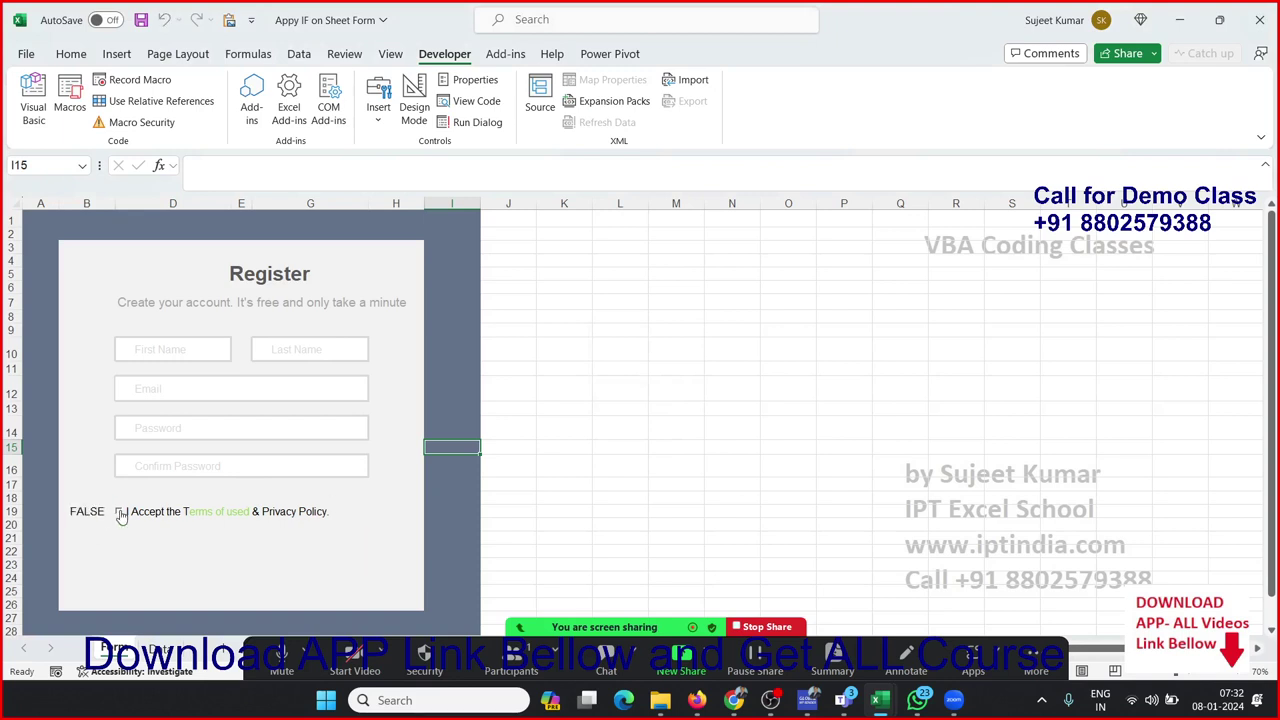
pyautogui.click(119, 512)
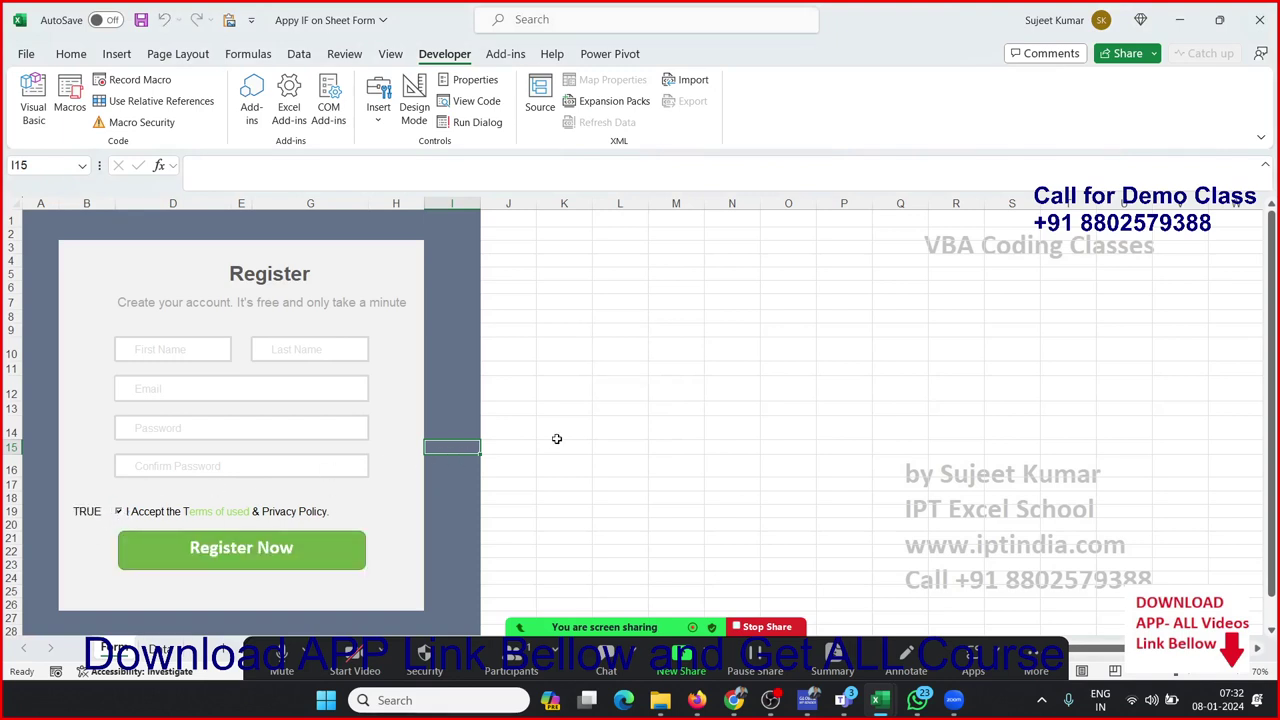
pyautogui.click(119, 512)
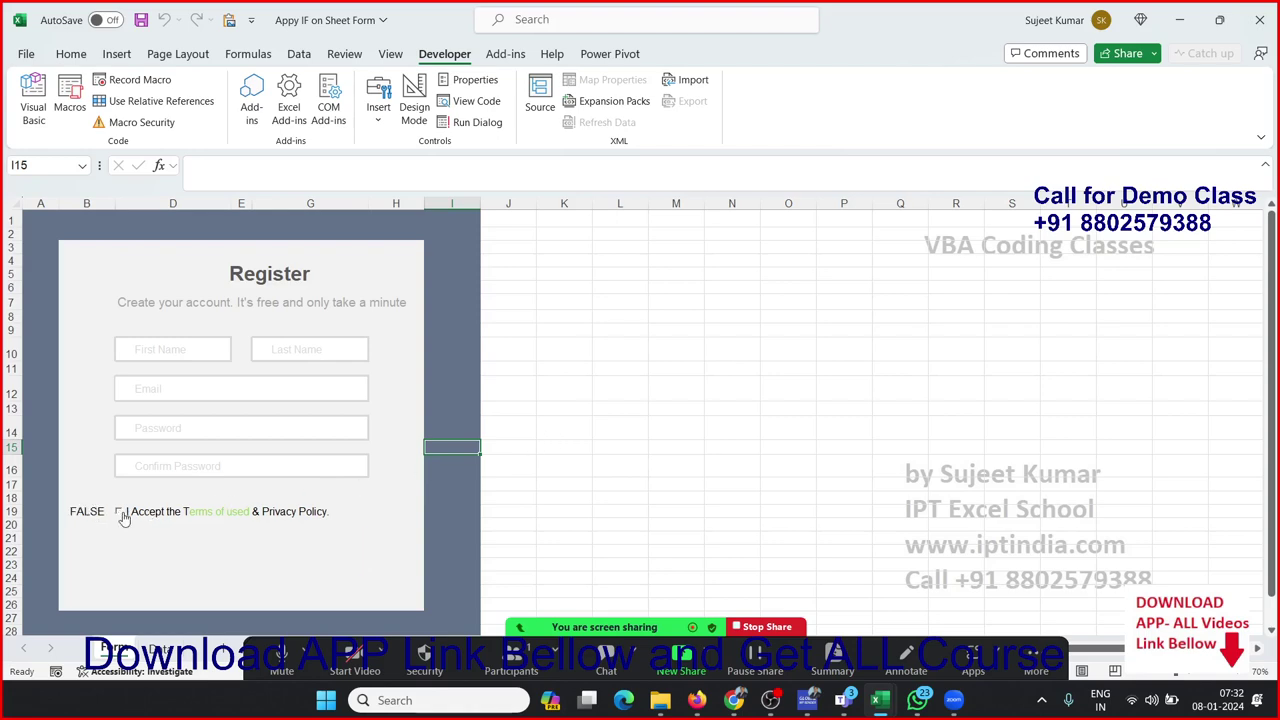
pyautogui.click(586, 434)
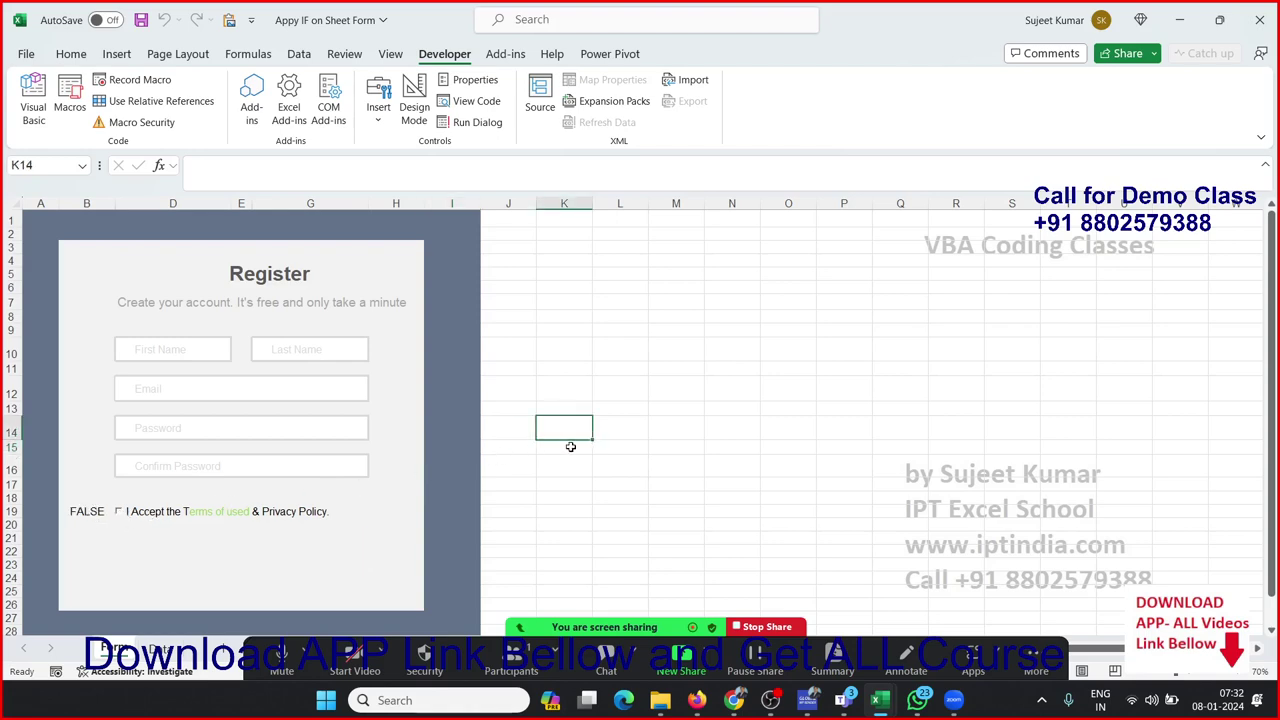
pyautogui.hotkey('alt', 'F11')
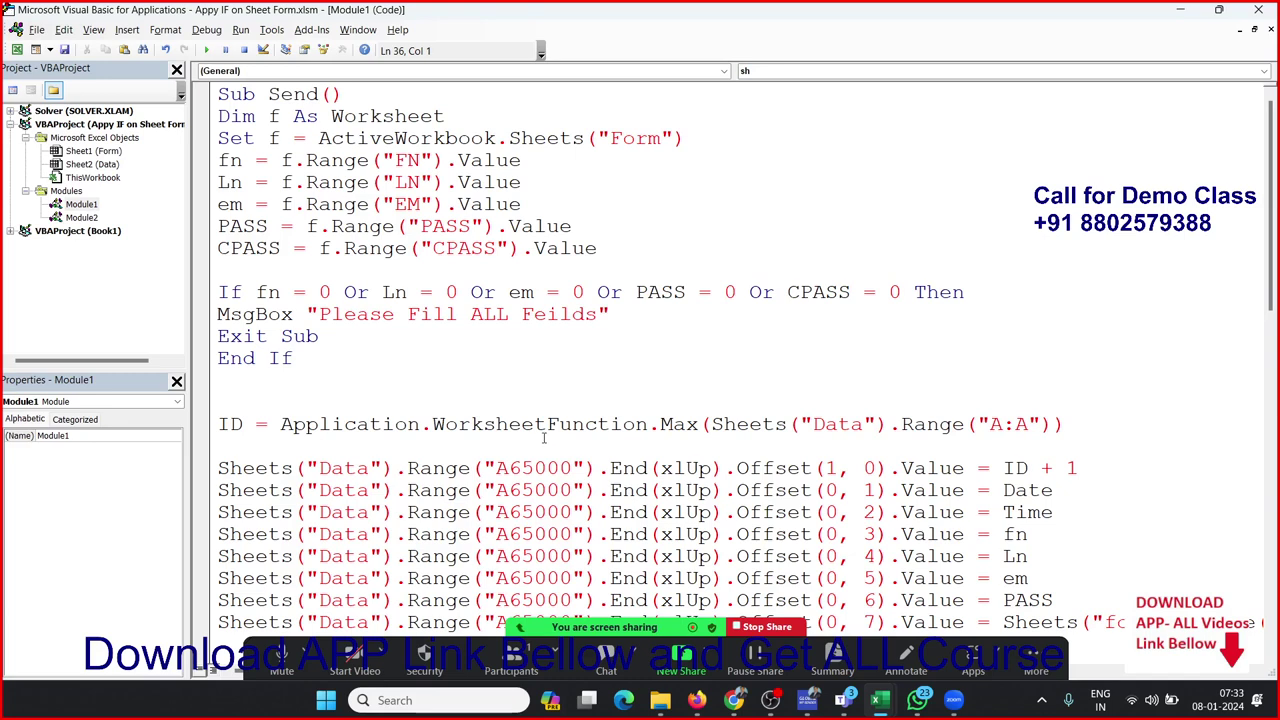
# Copy the ActiveSheet.Shapes.Range(Array("RC")).Visible statement from function hd.
pyautogui.scroll(-4, 543, 437)
pyautogui.scroll(-2, 543, 437)
pyautogui.scroll(-3, 543, 437)
pyautogui.scroll(-3, 543, 437)
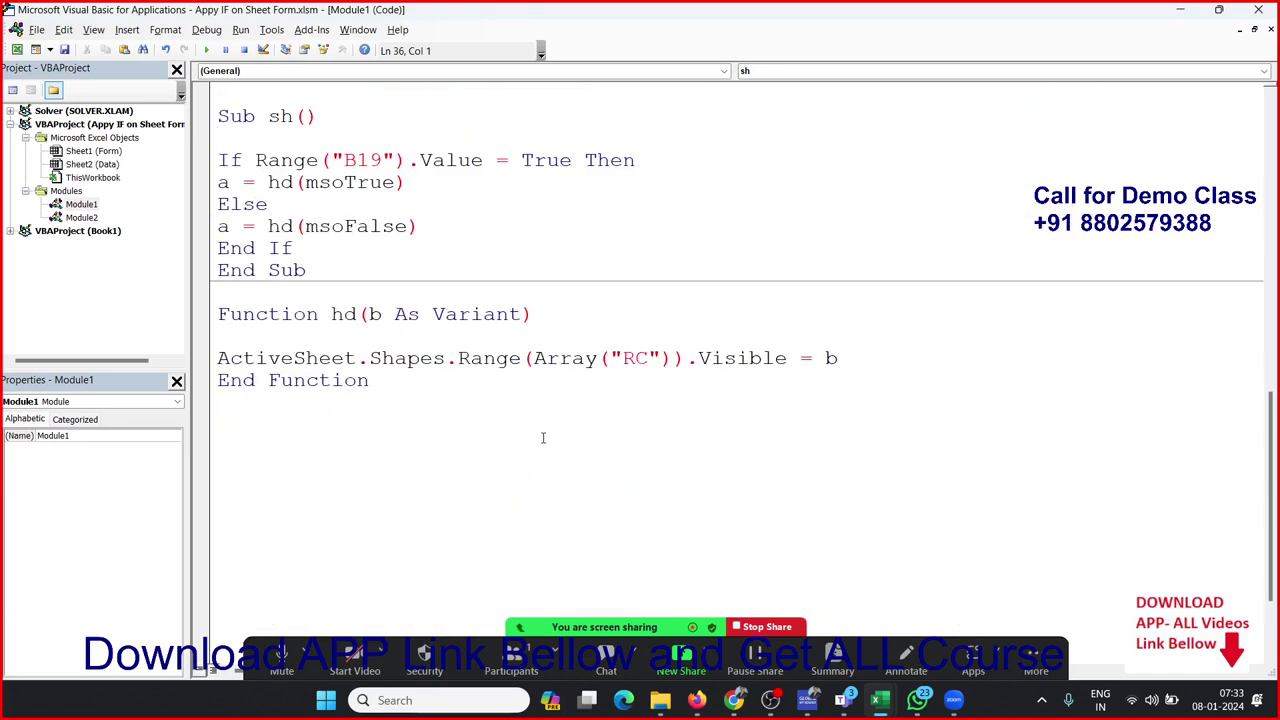
pyautogui.scroll(1, 543, 437)
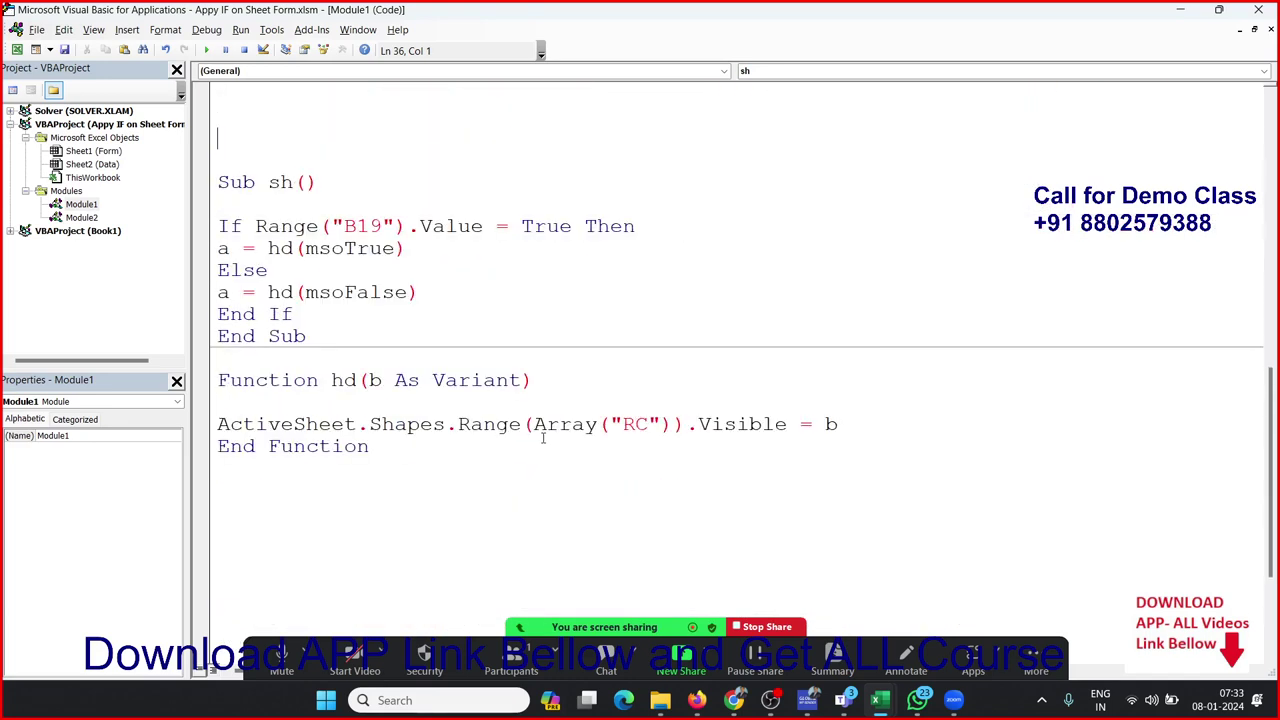
pyautogui.scroll(4, 543, 437)
pyautogui.scroll(-1, 543, 437)
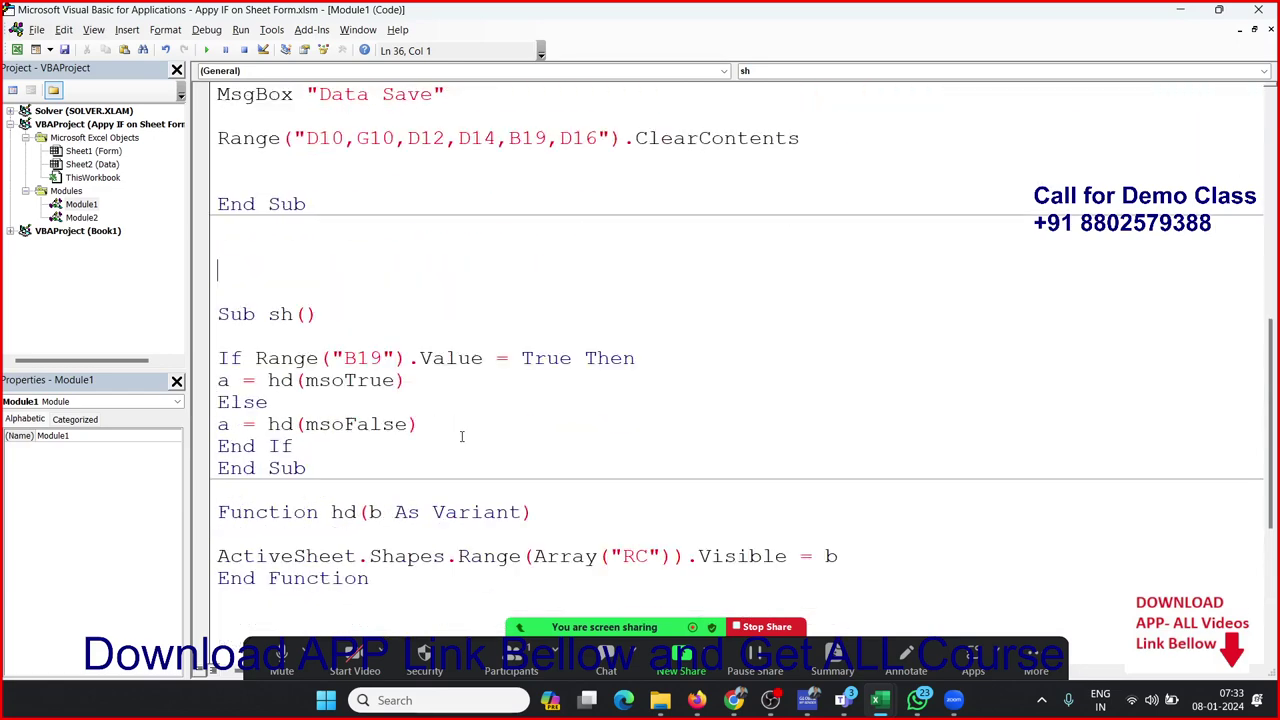
pyautogui.scroll(-2, 462, 437)
pyautogui.moveTo(216, 490); pyautogui.dragTo(786, 489)
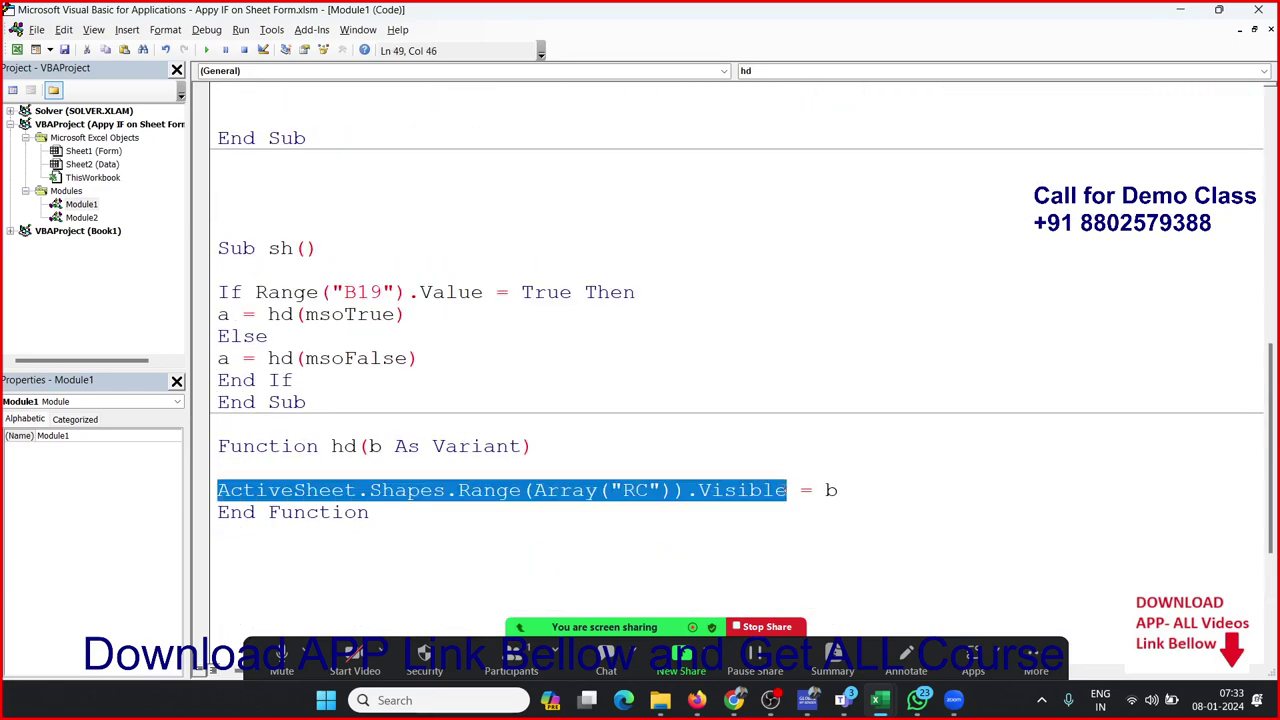
pyautogui.hotkey('ctrl', 'c')
# Paste it above End Sub in Send and complete it as Visible = msoFalse.
pyautogui.scroll(1, 323, 172)
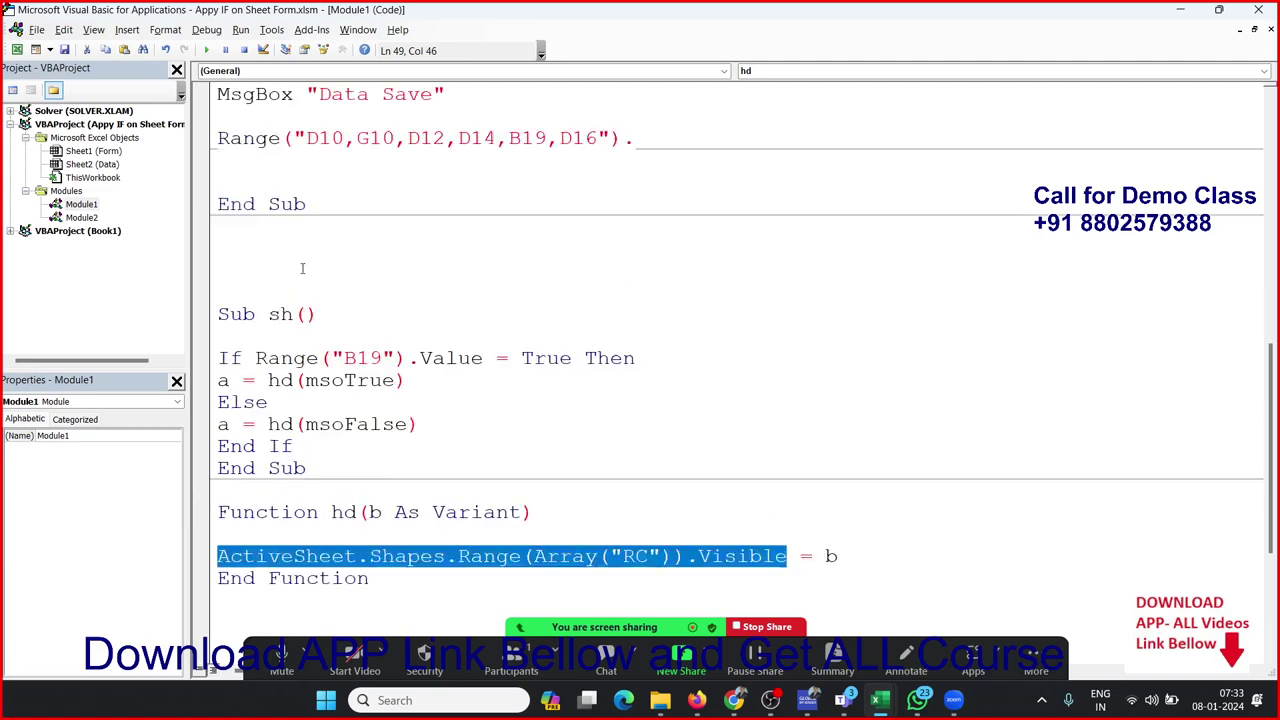
pyautogui.scroll(2, 323, 172)
pyautogui.click(258, 314)
pyautogui.hotkey('ctrl', 'v')
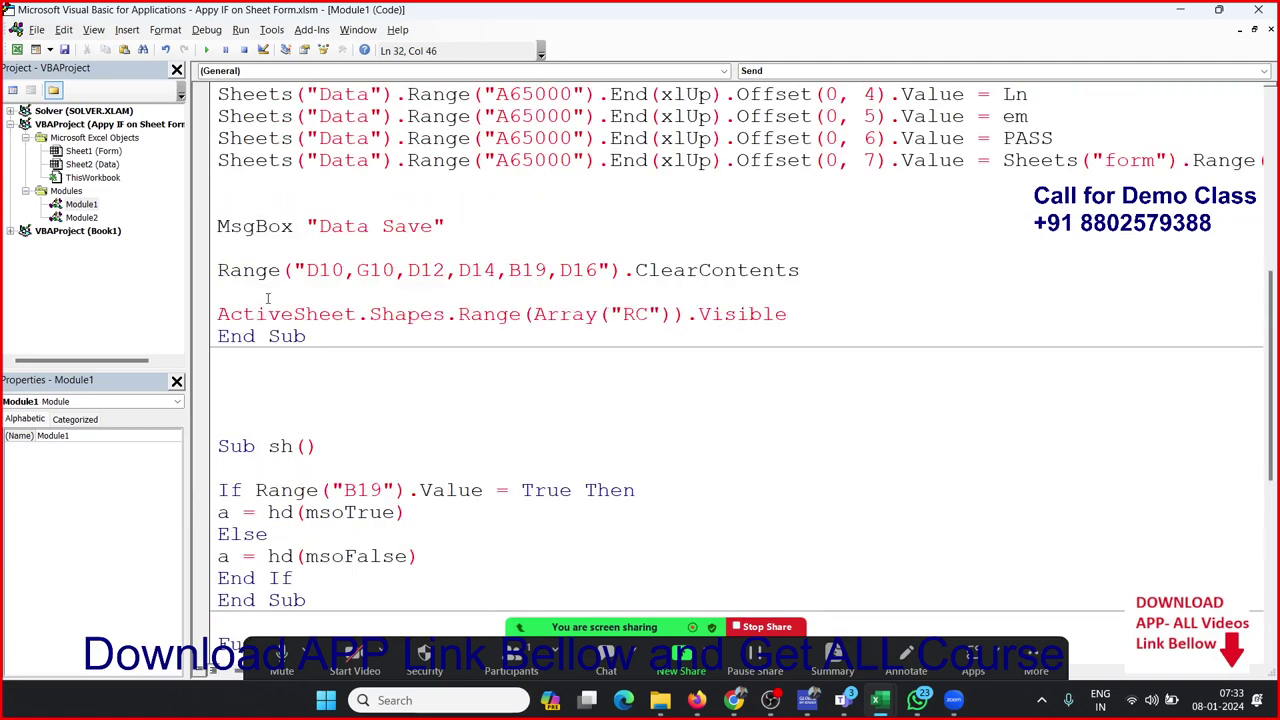
pyautogui.write('=ms')
pyautogui.write('o')
pyautogui.write('false')
pyautogui.press('Down')
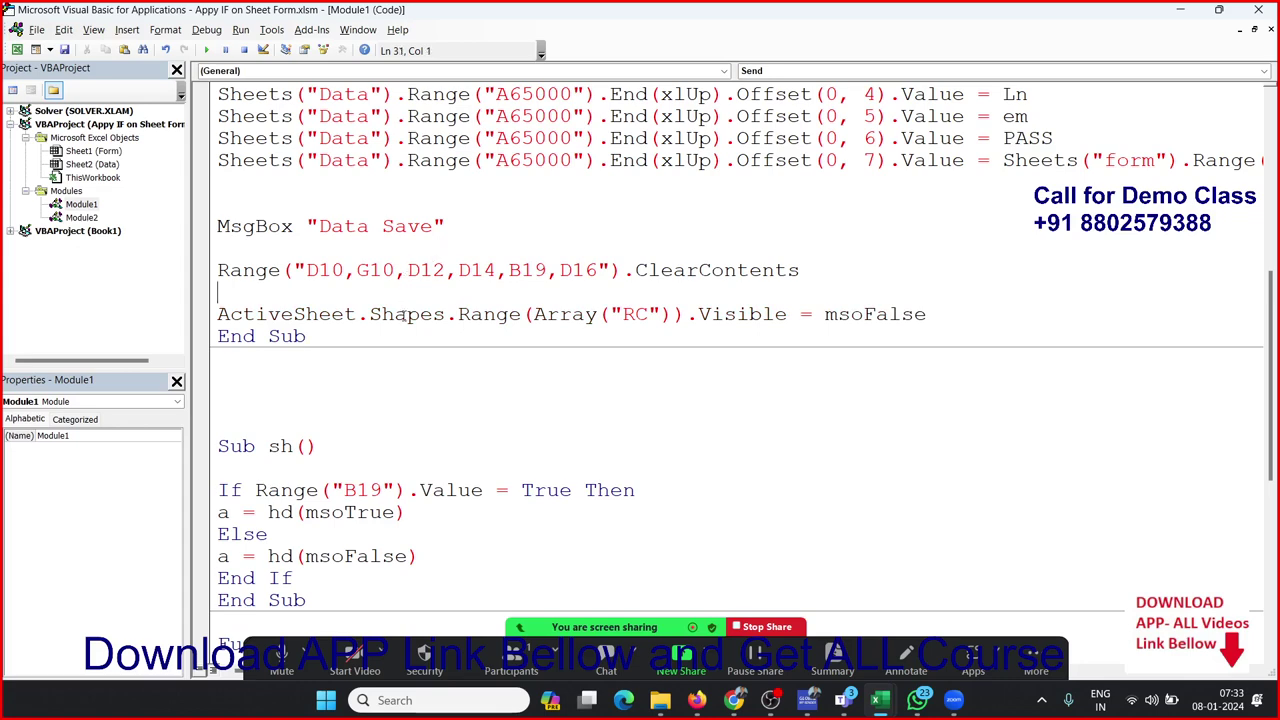
# Tick the terms, submit the empty form and dismiss the fill-all-fields warning.
pyautogui.hotkey('alt', 'F11')
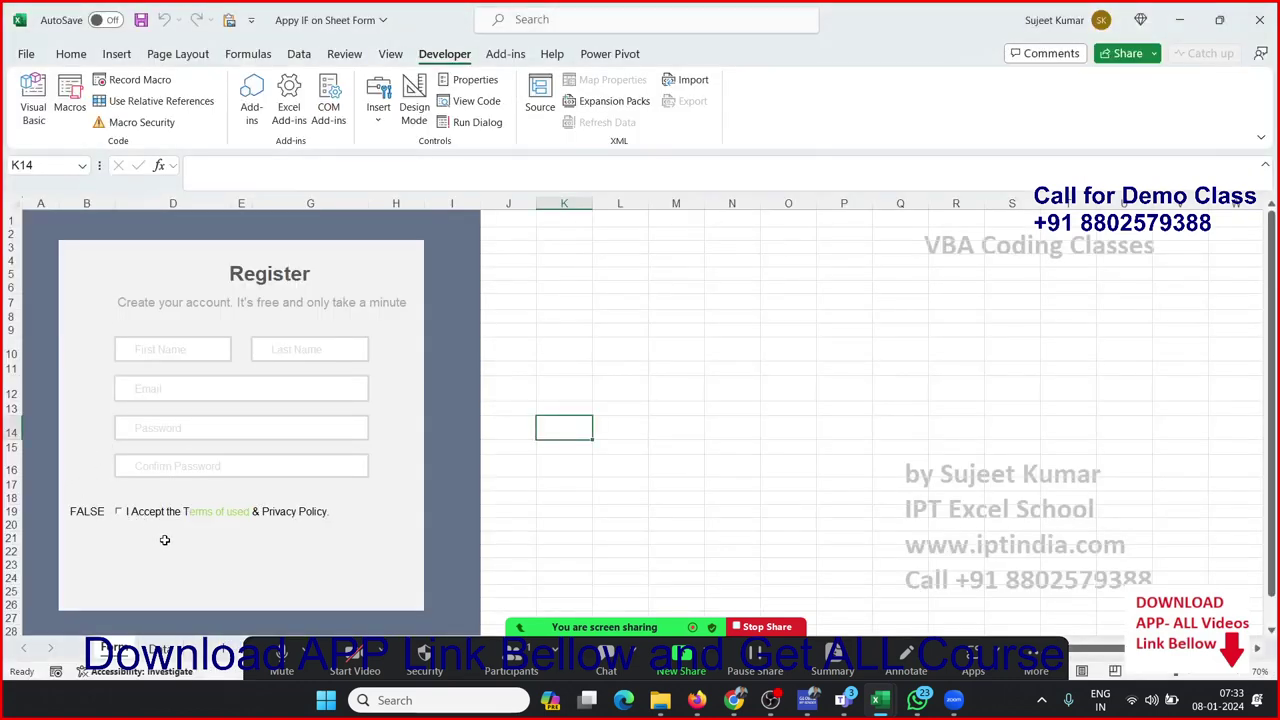
pyautogui.click(118, 512)
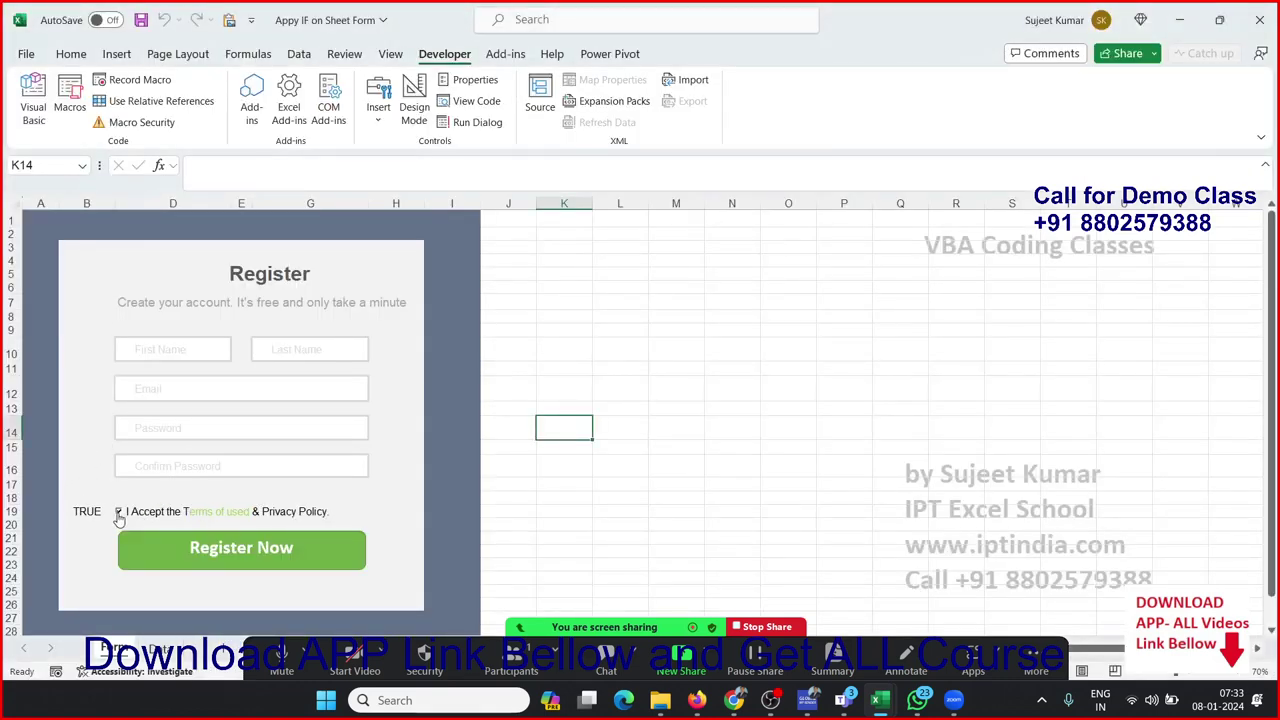
pyautogui.click(168, 552)
pyautogui.click(657, 403)
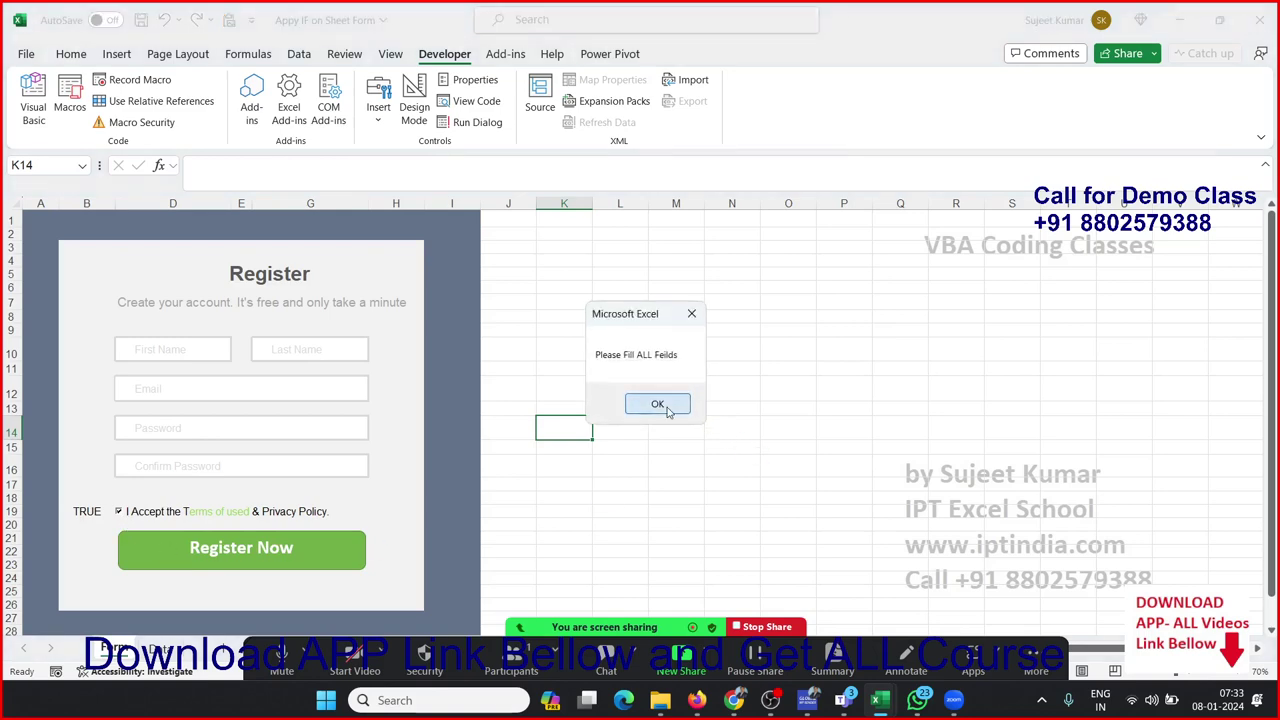
pyautogui.click(187, 352)
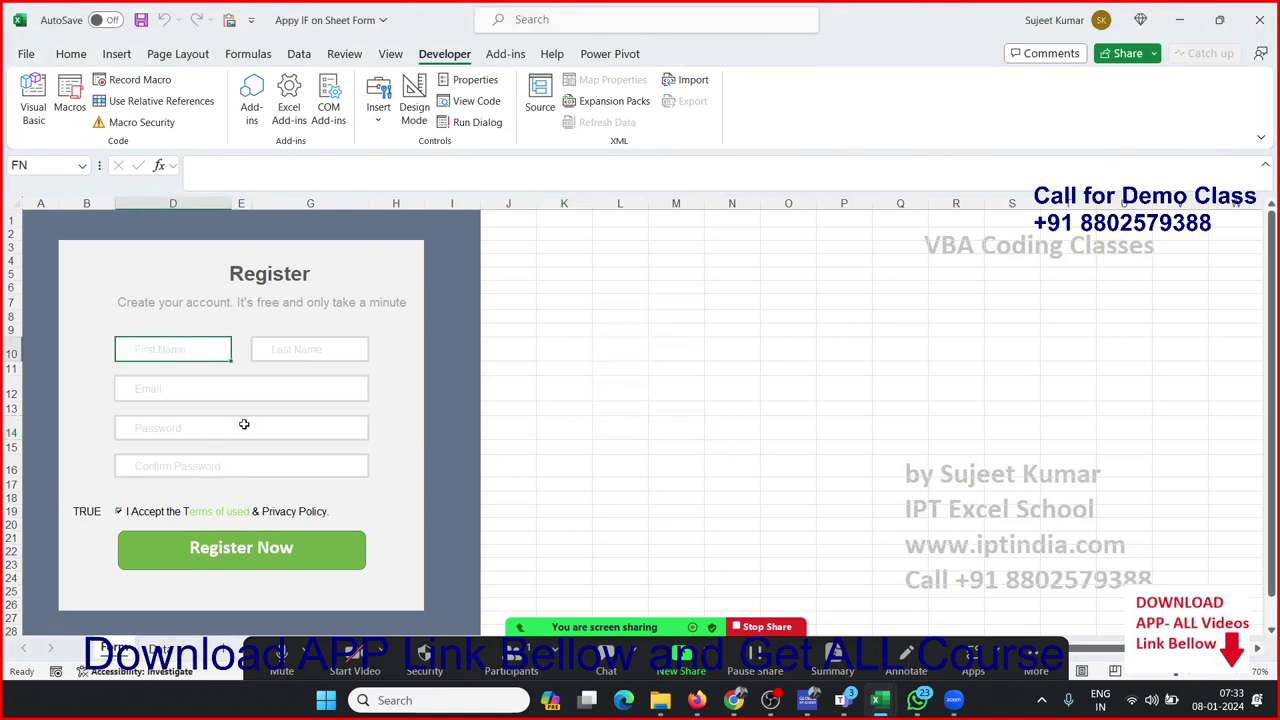
# Review the empty-field If validation block in the Send macro, then go back to Excel.
pyautogui.hotkey('alt', 'F11')
pyautogui.click(449, 314)
pyautogui.scroll(2, 448, 350)
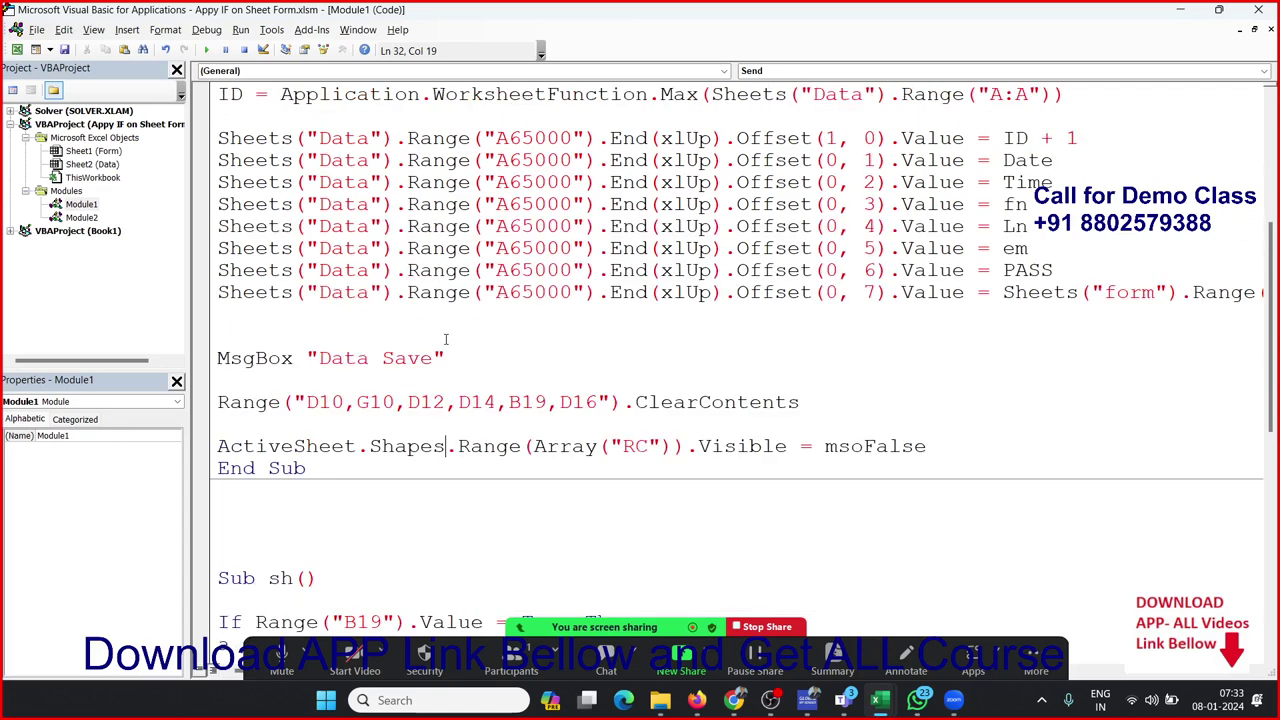
pyautogui.scroll(3, 448, 350)
pyautogui.scroll(1, 448, 350)
pyautogui.scroll(1, 448, 352)
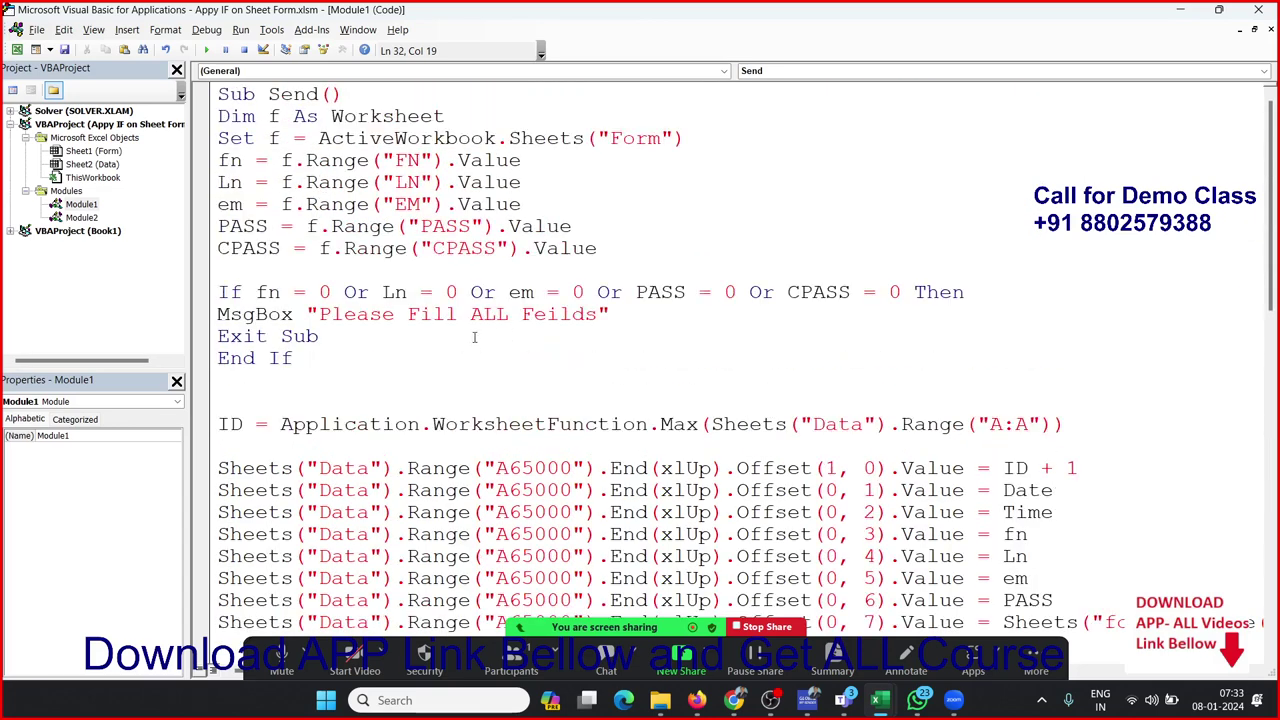
pyautogui.moveTo(293, 358); pyautogui.dragTo(218, 292)
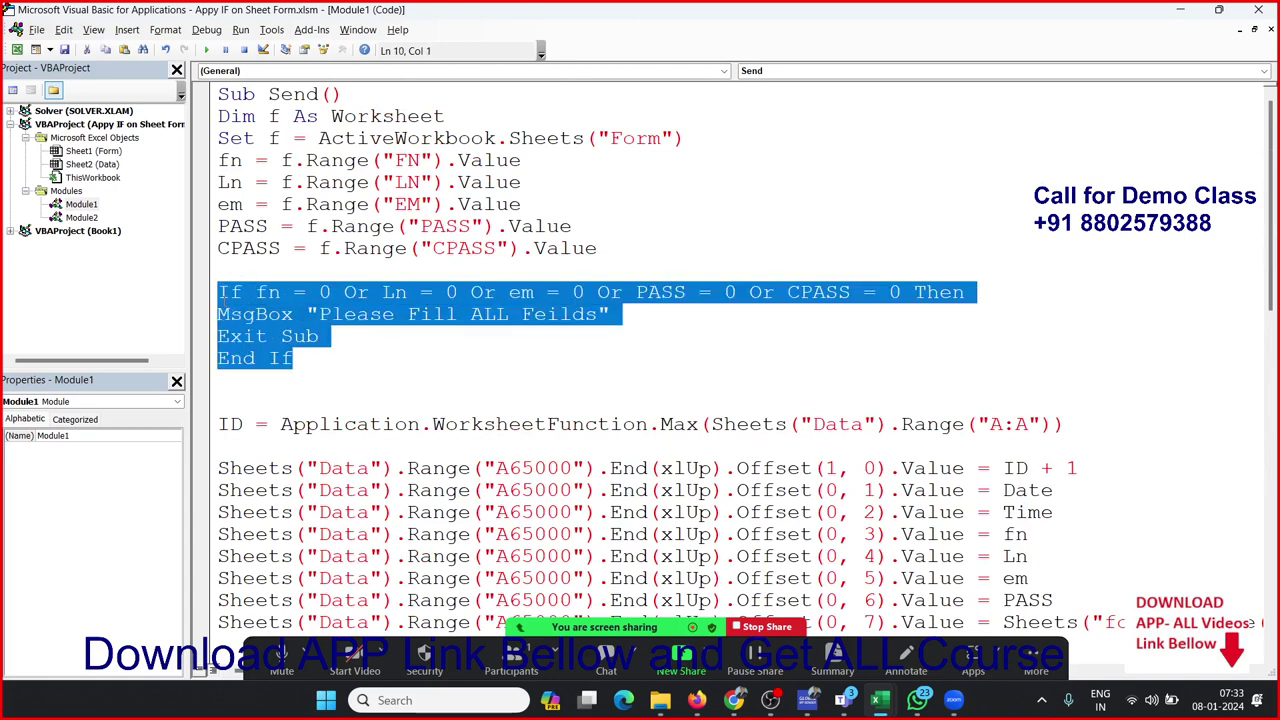
pyautogui.scroll(-2, 356, 387)
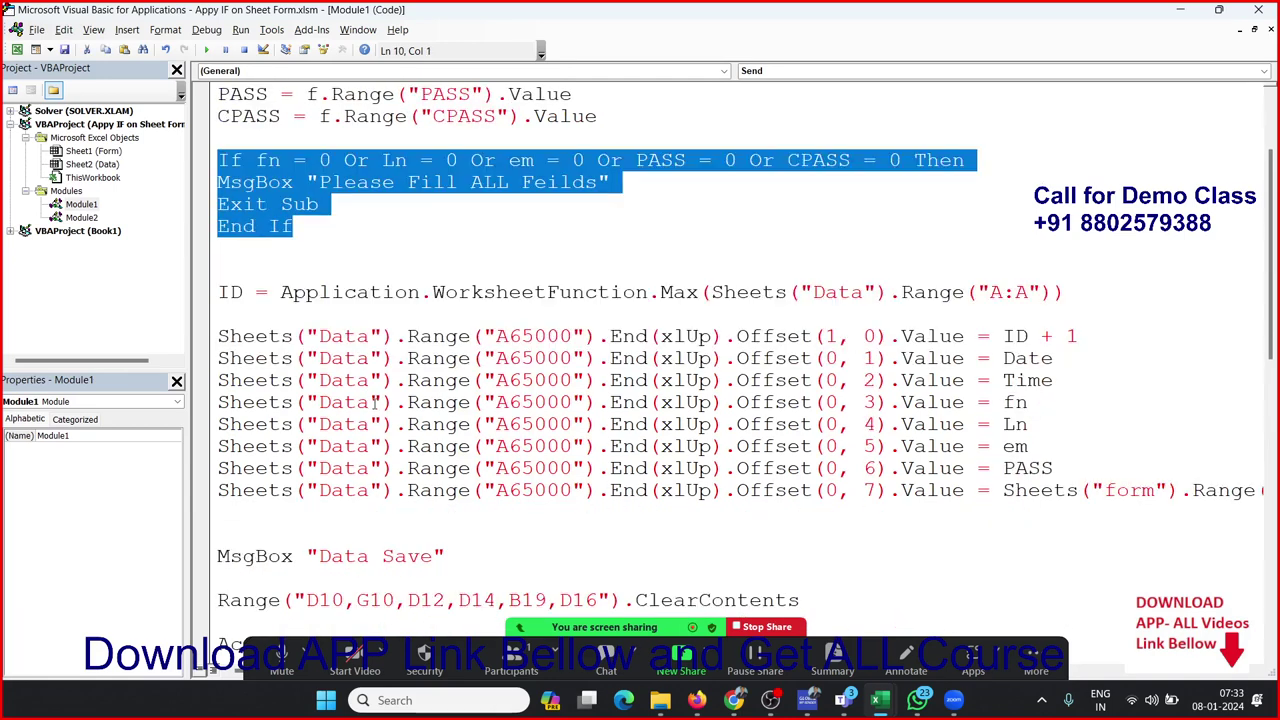
pyautogui.scroll(1, 374, 402)
pyautogui.hotkey('alt', 'F11')
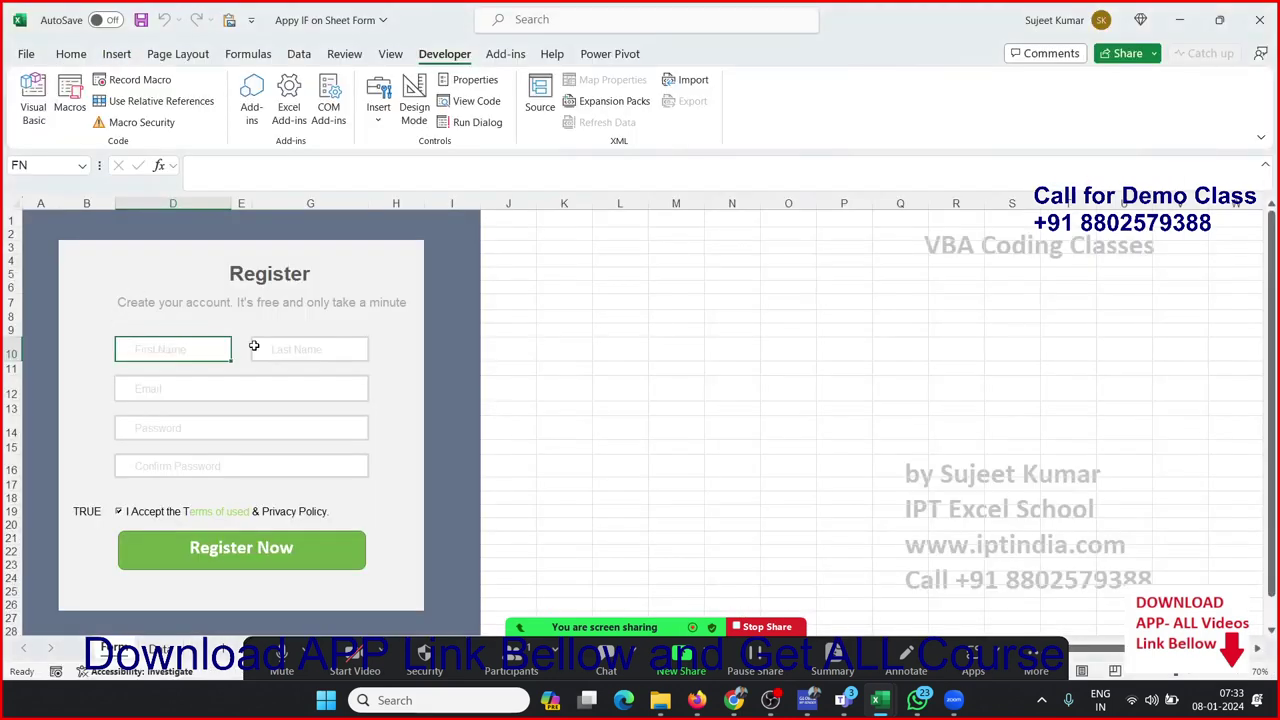
# Go through the form fields, then fill in the first and last name.
pyautogui.click(262, 349)
pyautogui.click(210, 389)
pyautogui.click(146, 440)
pyautogui.click(164, 468)
pyautogui.click(166, 482)
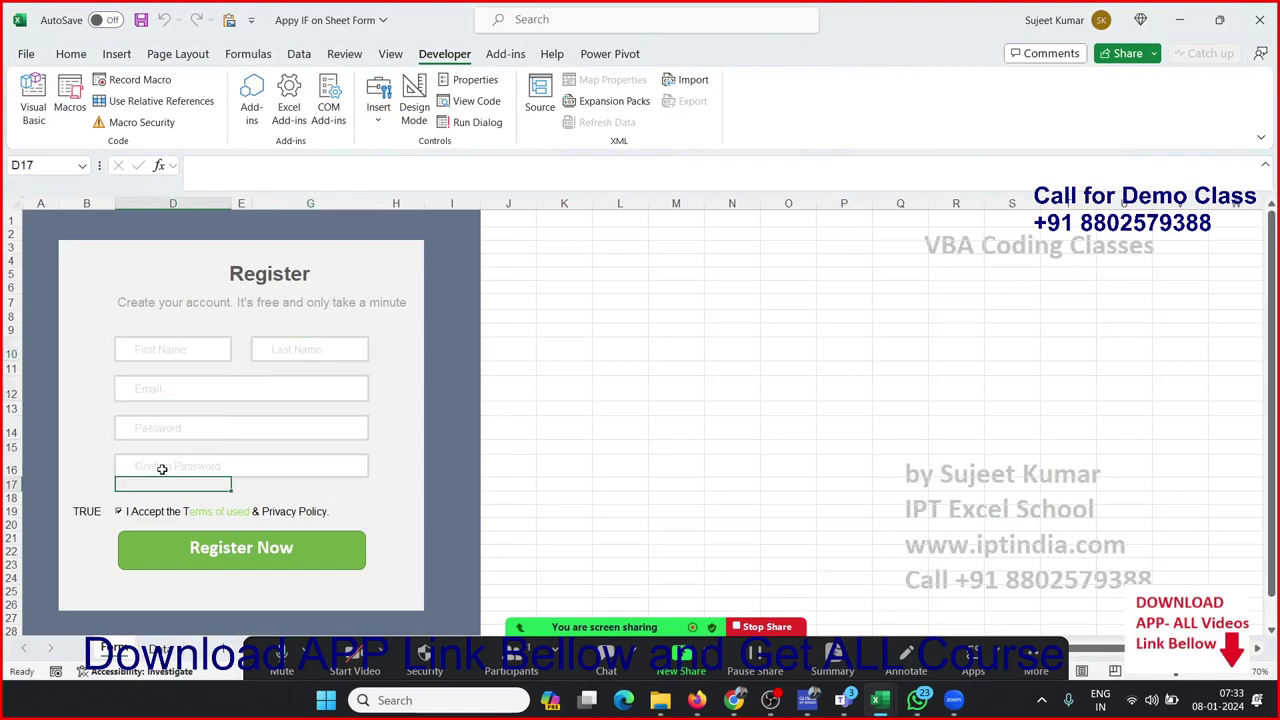
pyautogui.click(156, 360)
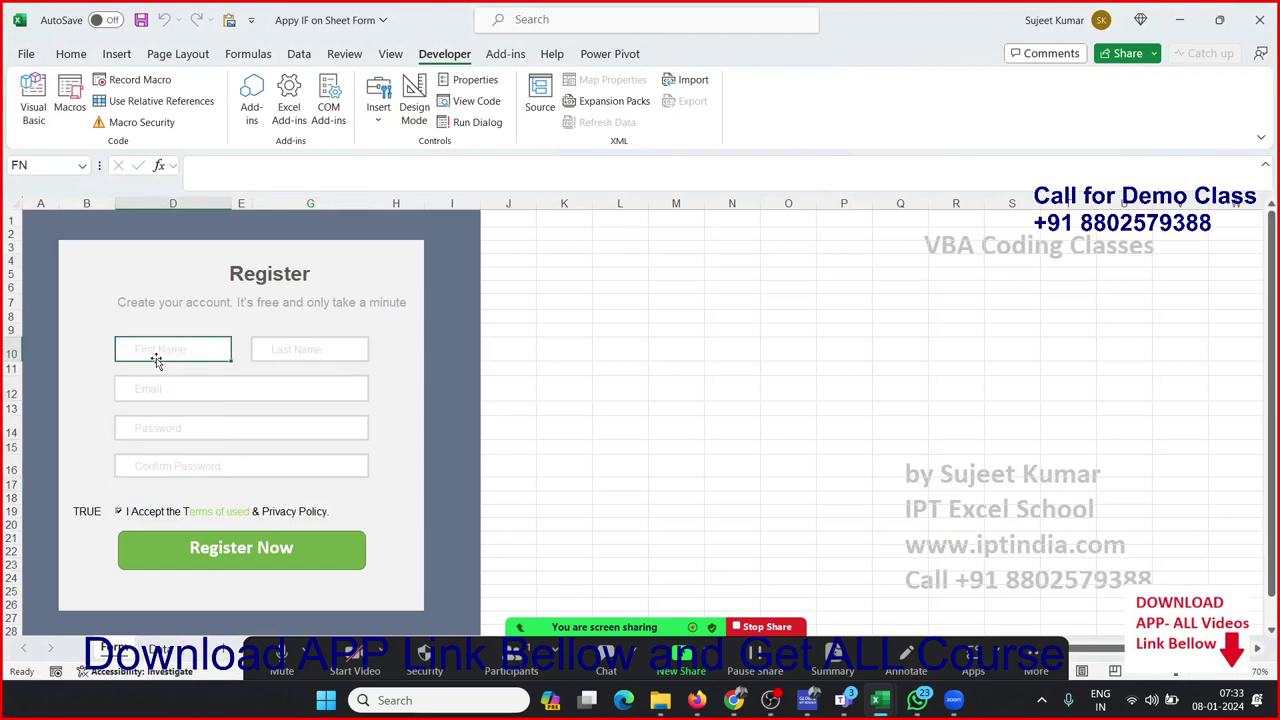
pyautogui.press('Tab')
pyautogui.press('Tab')
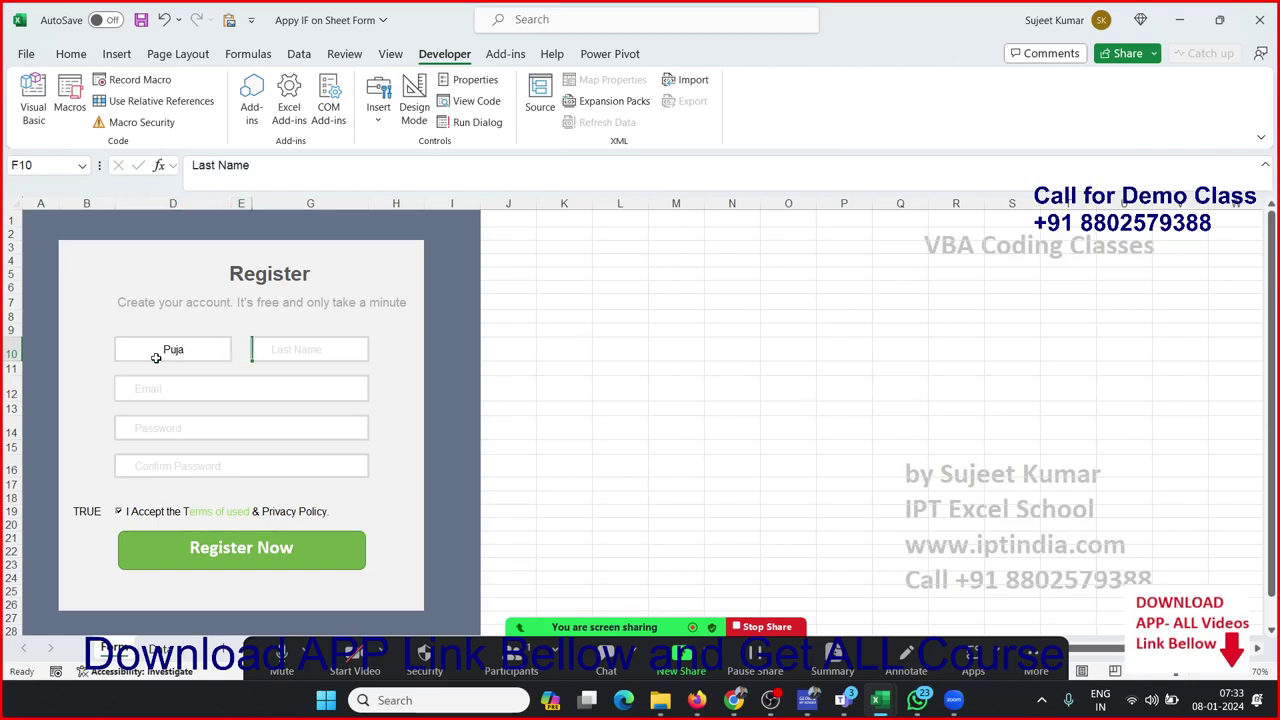
pyautogui.press('Tab')
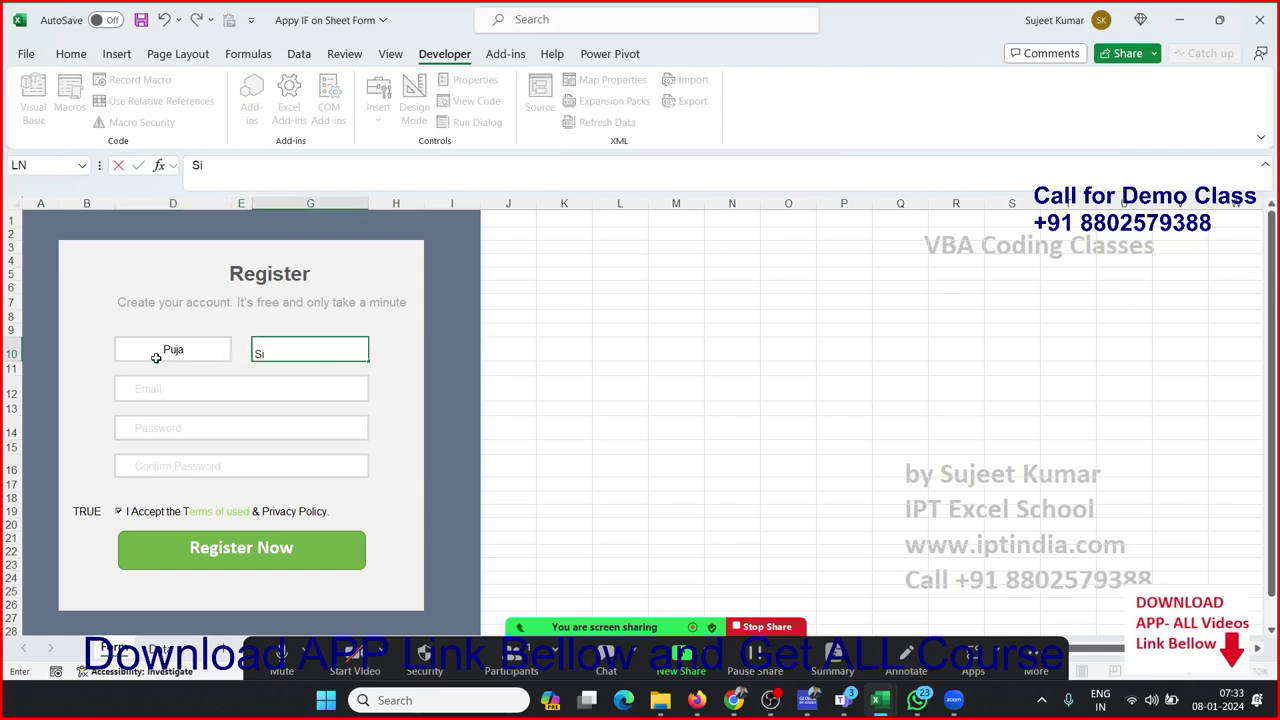
# Fill in the Email, Password and Confirm Password fields.
pyautogui.click(190, 388)
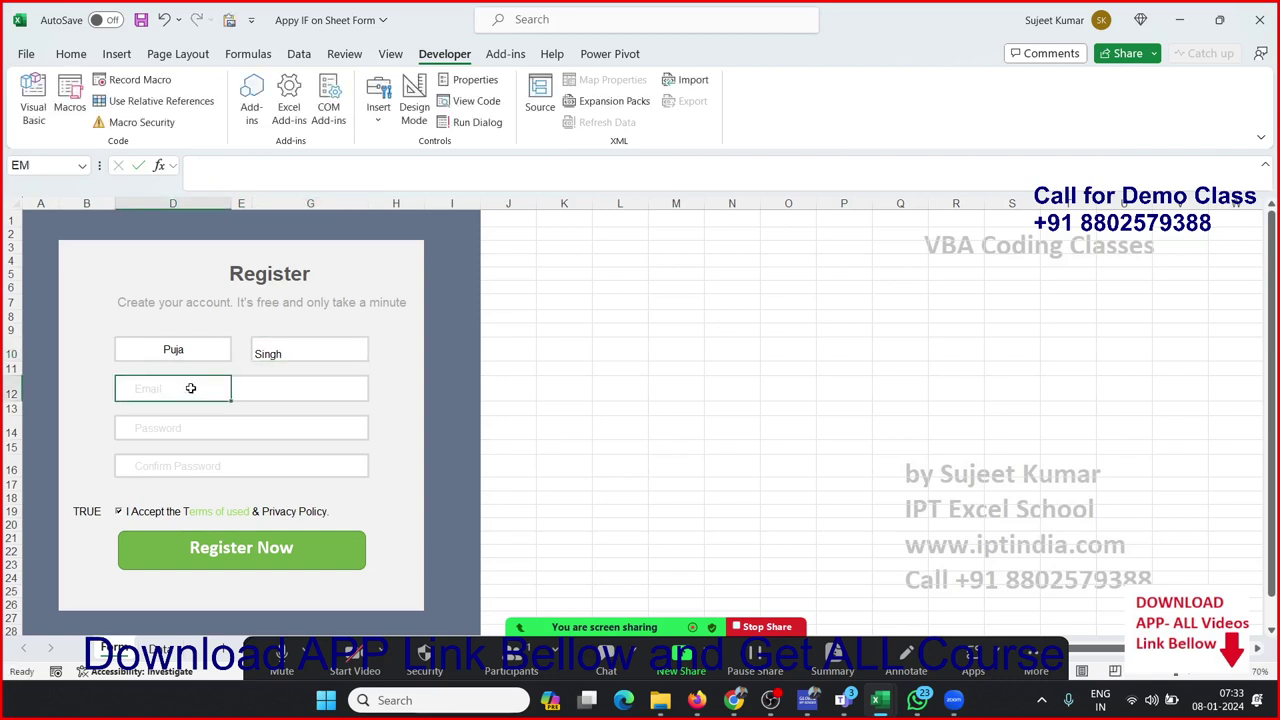
pyautogui.write('kkk')
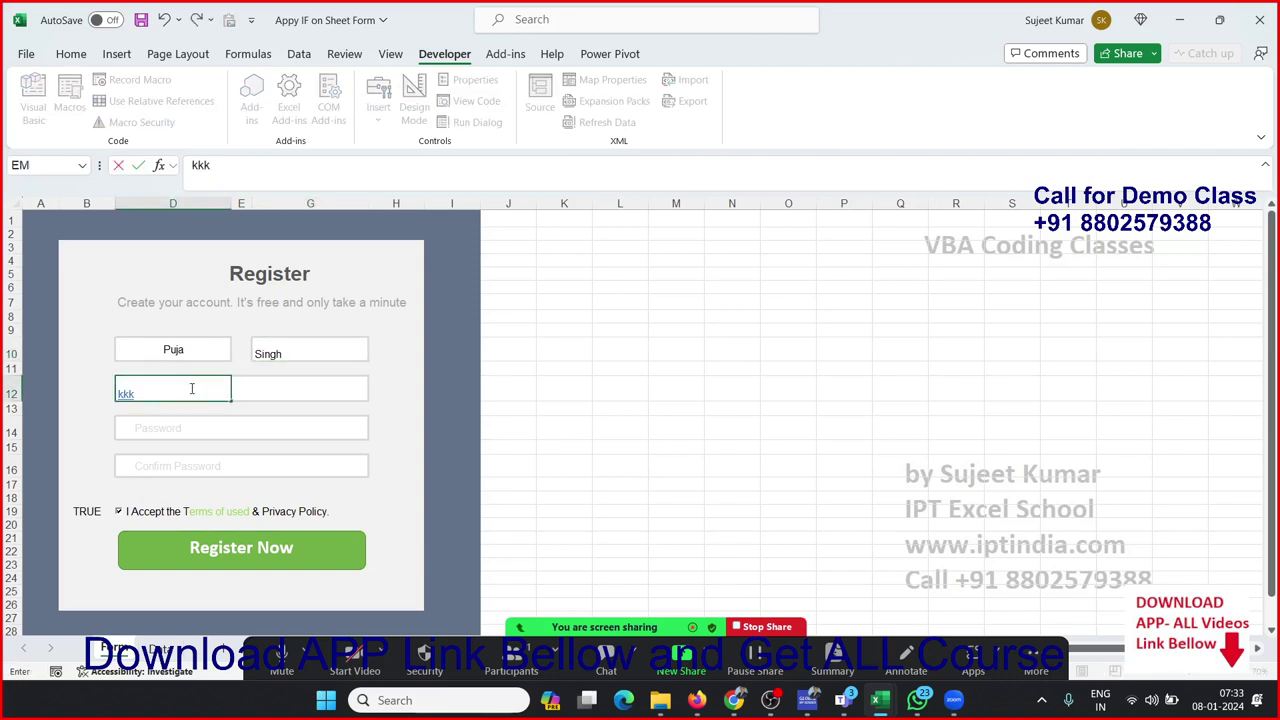
pyautogui.click(150, 436)
pyautogui.write('s')
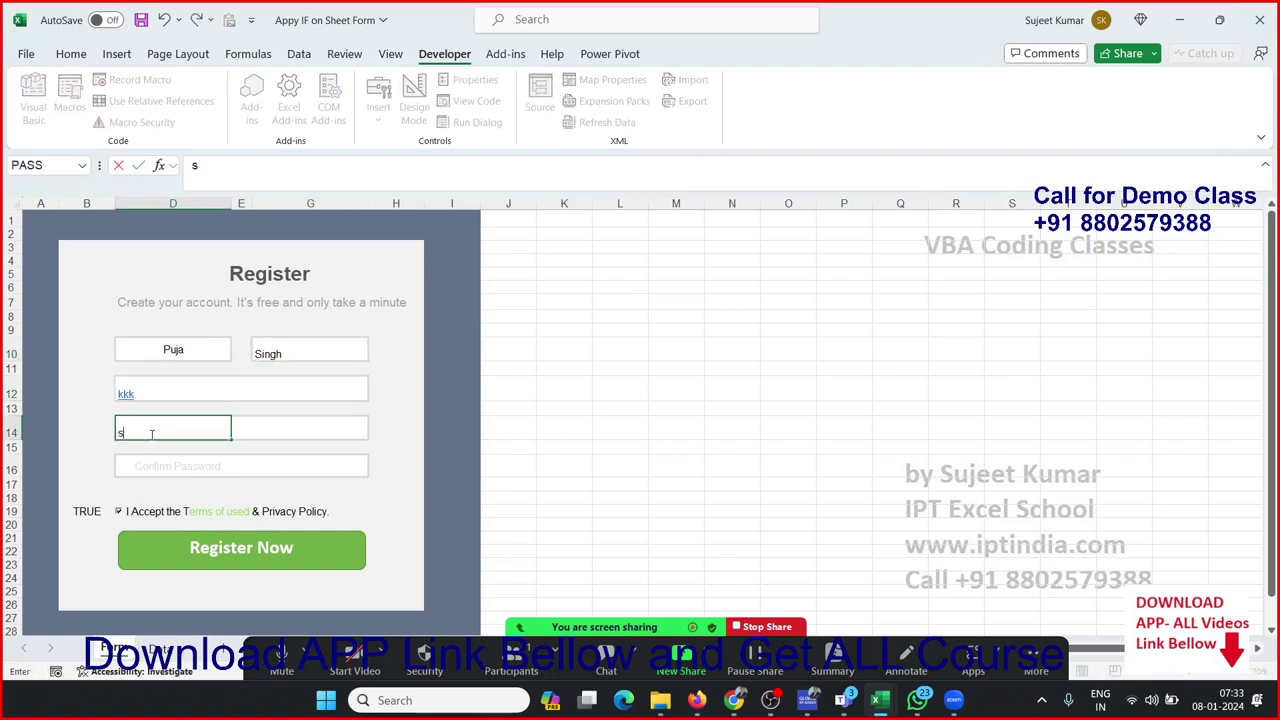
pyautogui.write('s')
pyautogui.click(149, 466)
pyautogui.write('ss')
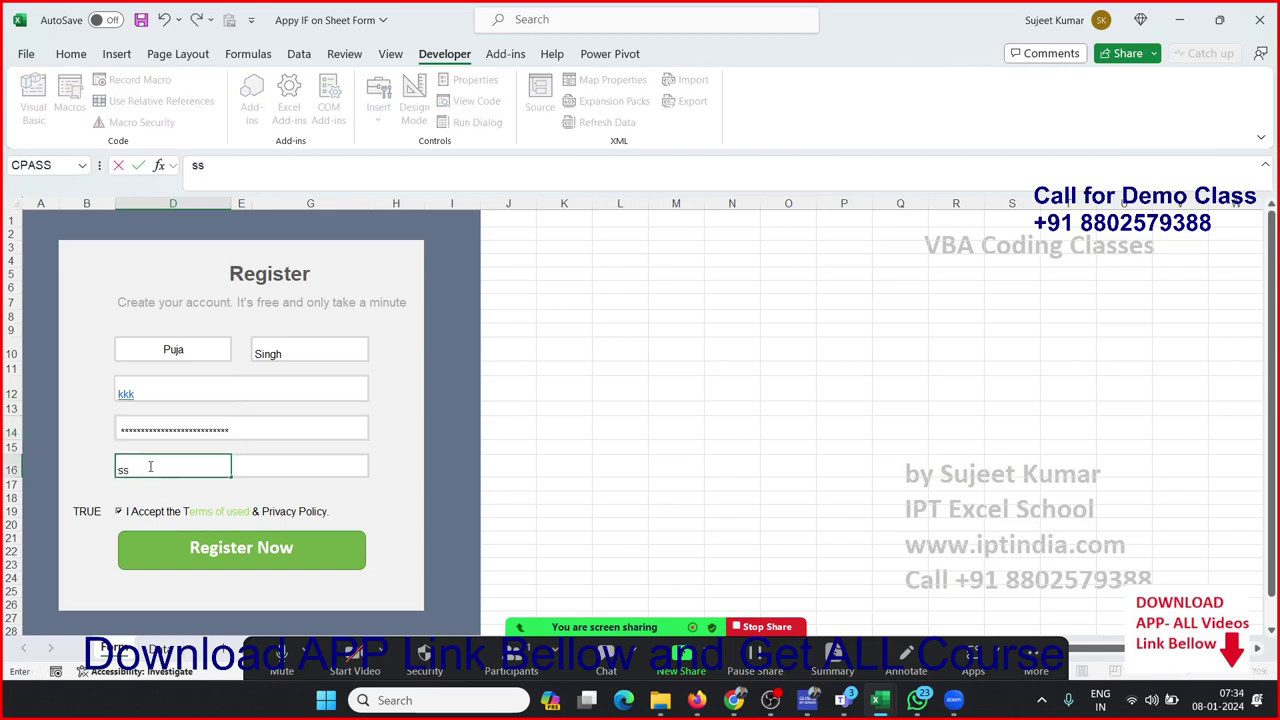
pyautogui.click(80, 466)
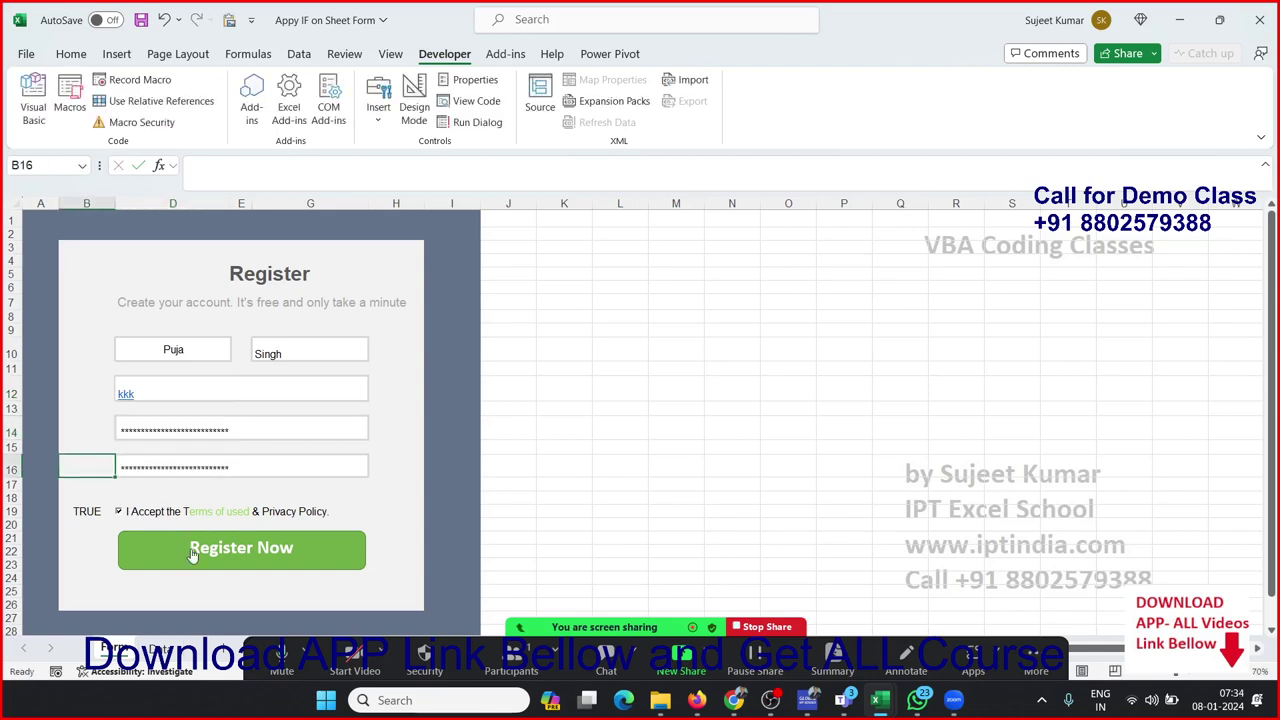
# Re-tick I Accept, submit with Register Now and dismiss the Data Save message.
pyautogui.click(120, 512)
pyautogui.click(120, 512)
pyautogui.click(188, 547)
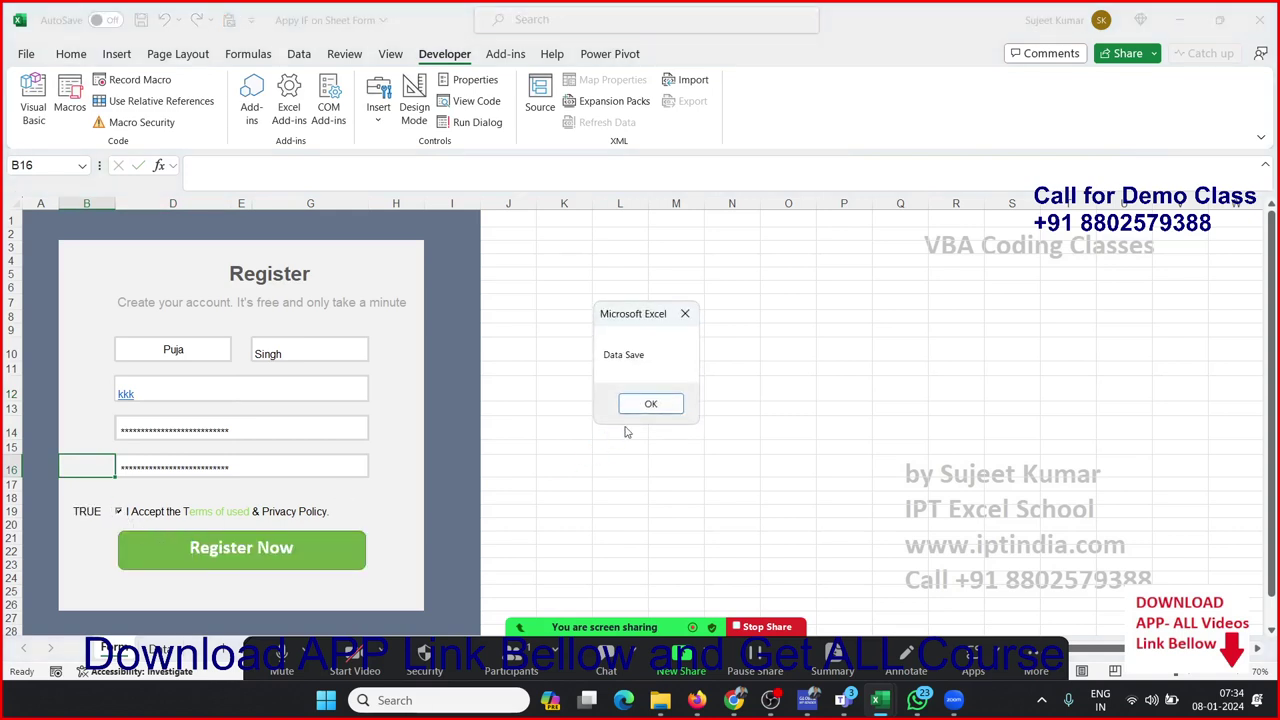
pyautogui.click(650, 404)
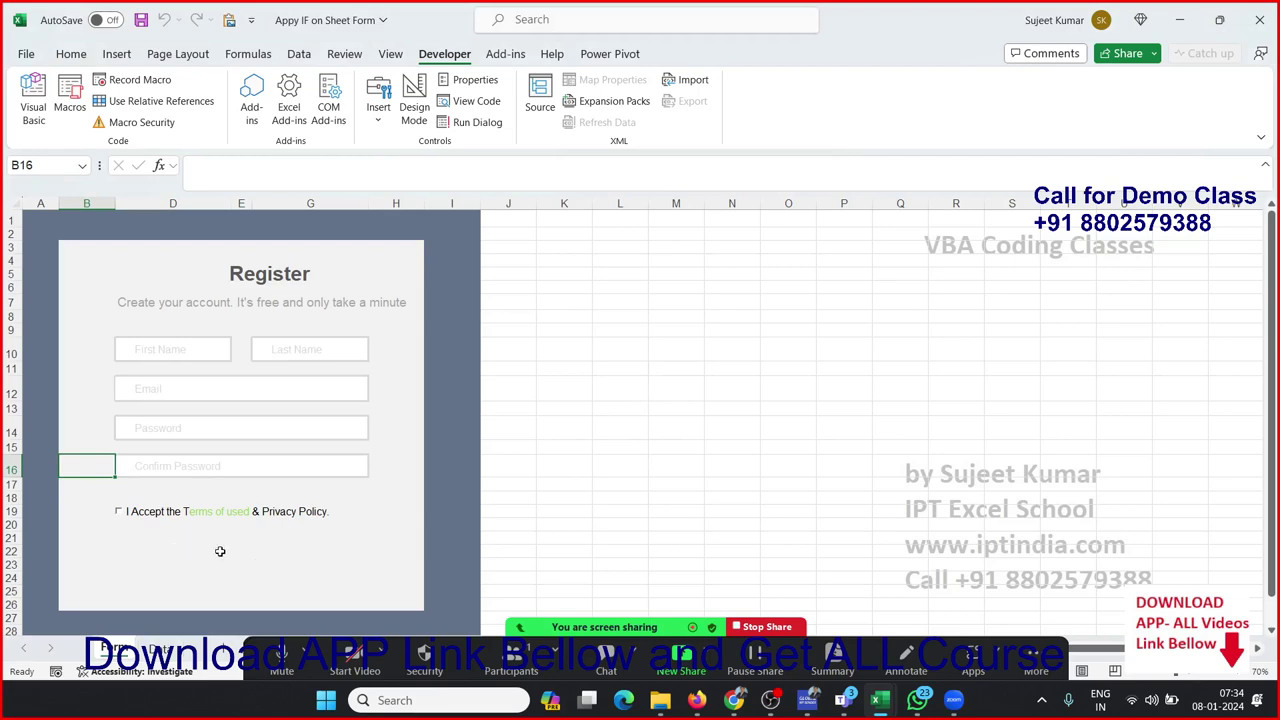
# Reopen the VBA editor and highlight terms in the Send macro's If fn = 0 Or ... condition.
pyautogui.hotkey('alt', 'F11')
pyautogui.scroll(-4, 390, 486)
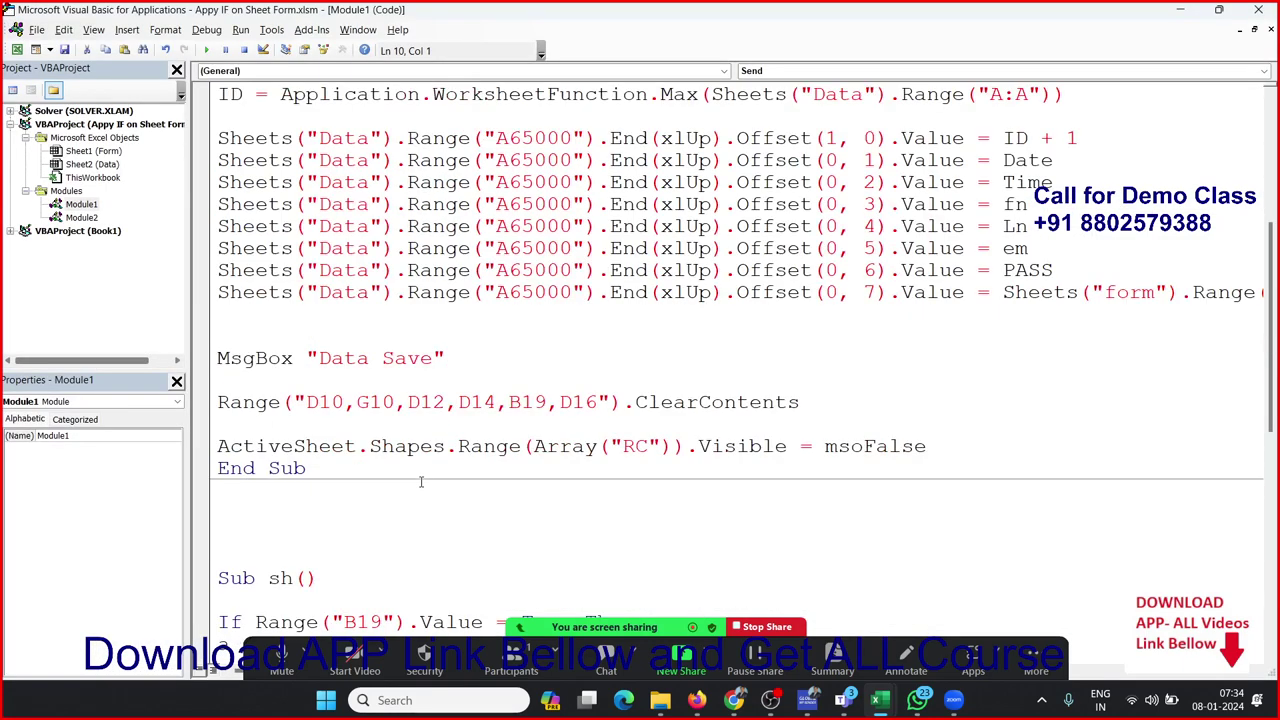
pyautogui.moveTo(294, 446); pyautogui.dragTo(217, 446)
pyautogui.hotkey('alt', 'F11')
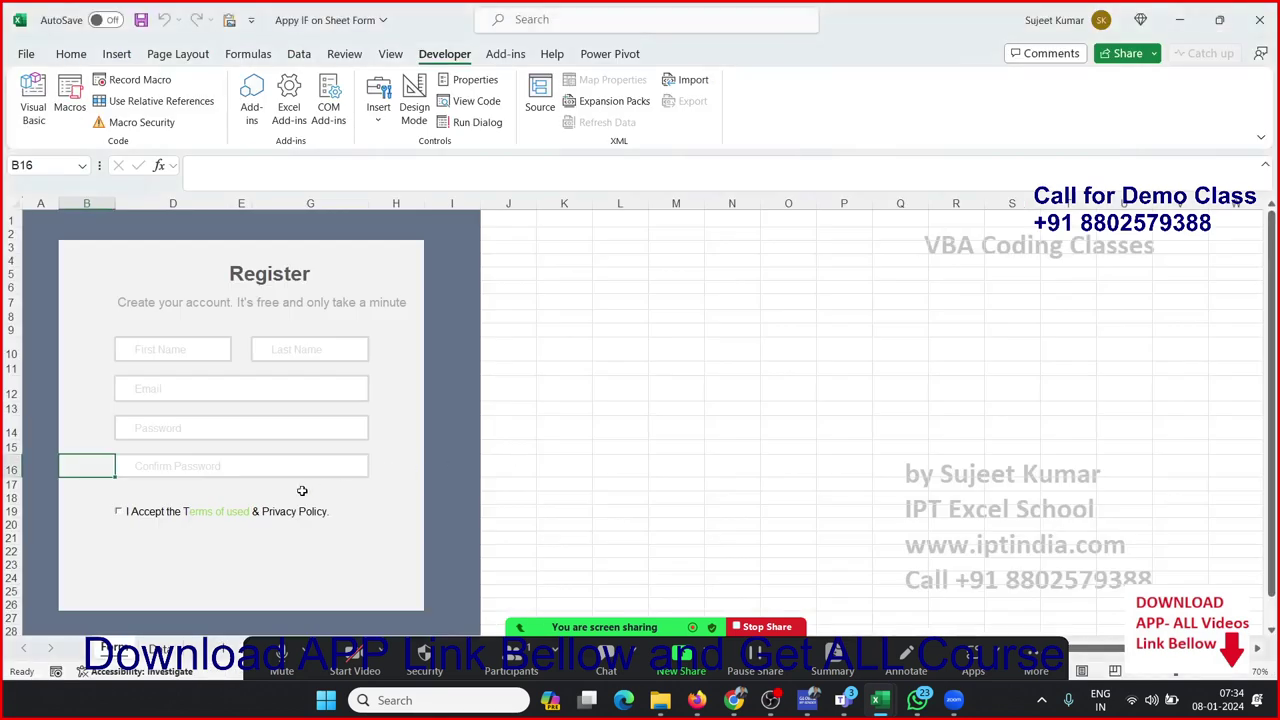
pyautogui.hotkey('alt', 'F11')
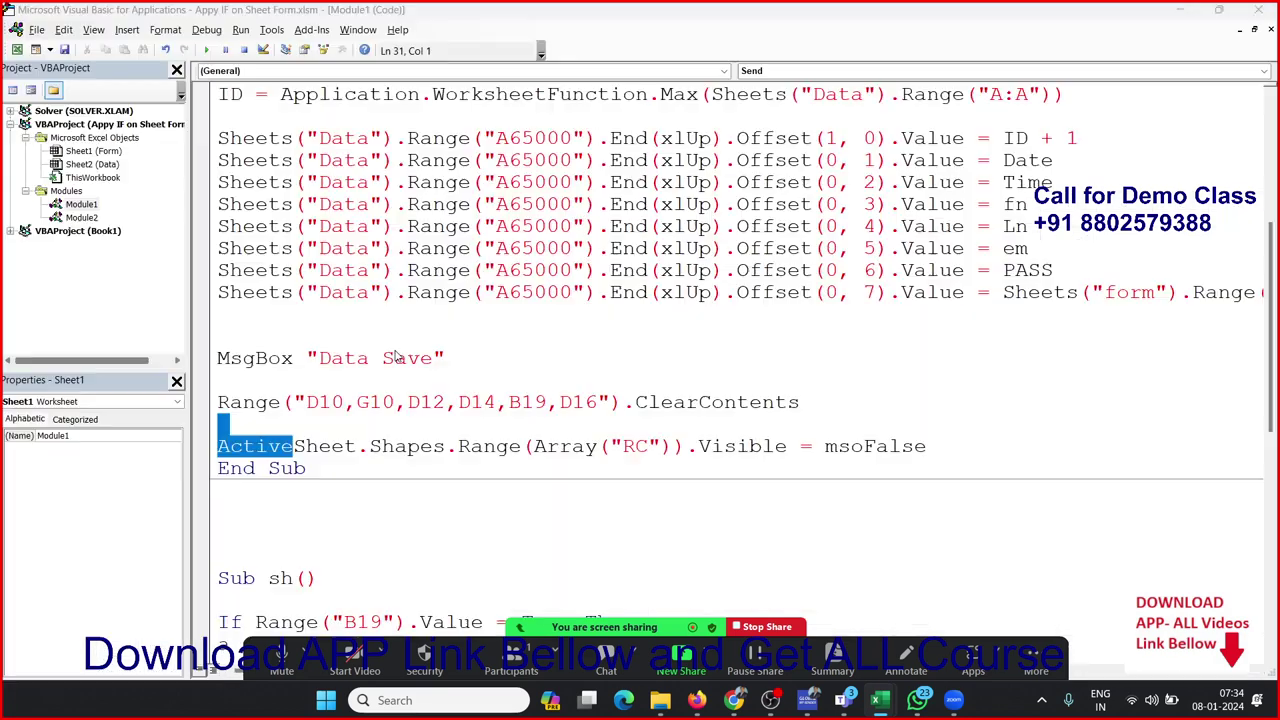
pyautogui.click(825, 424)
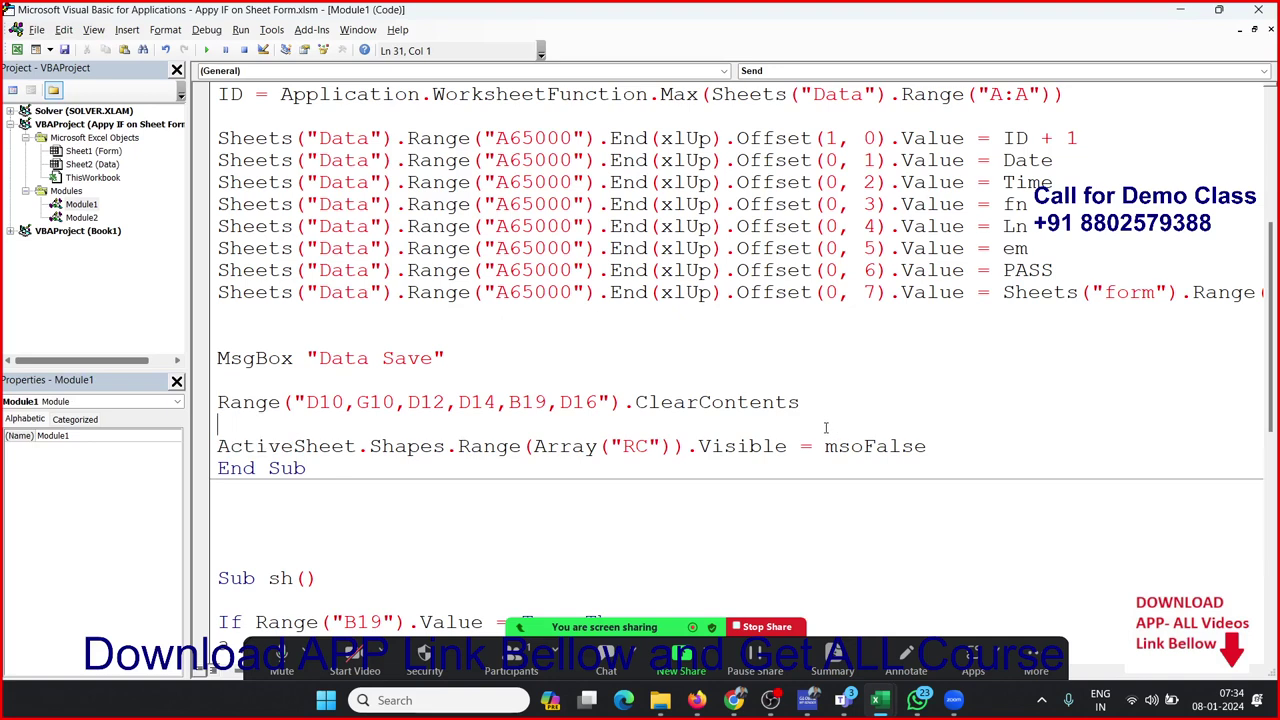
pyautogui.scroll(3, 824, 424)
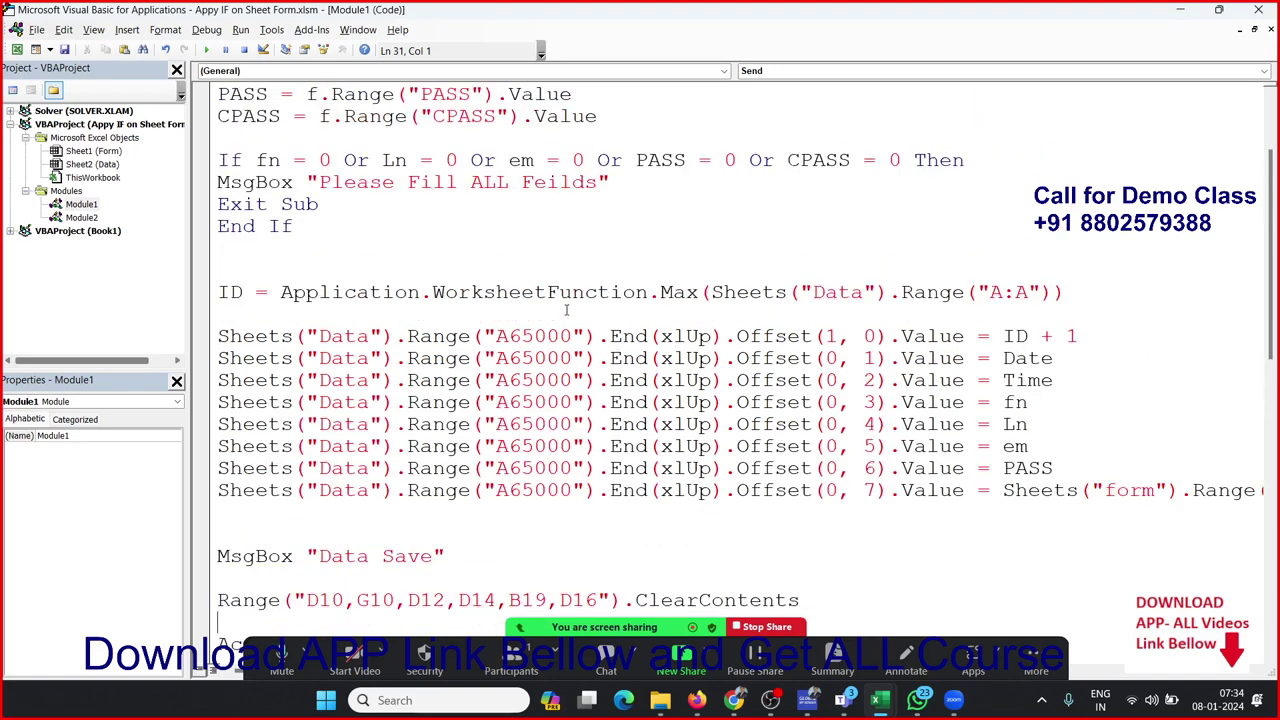
pyautogui.doubleClick(395, 160)
pyautogui.doubleClick(551, 160)
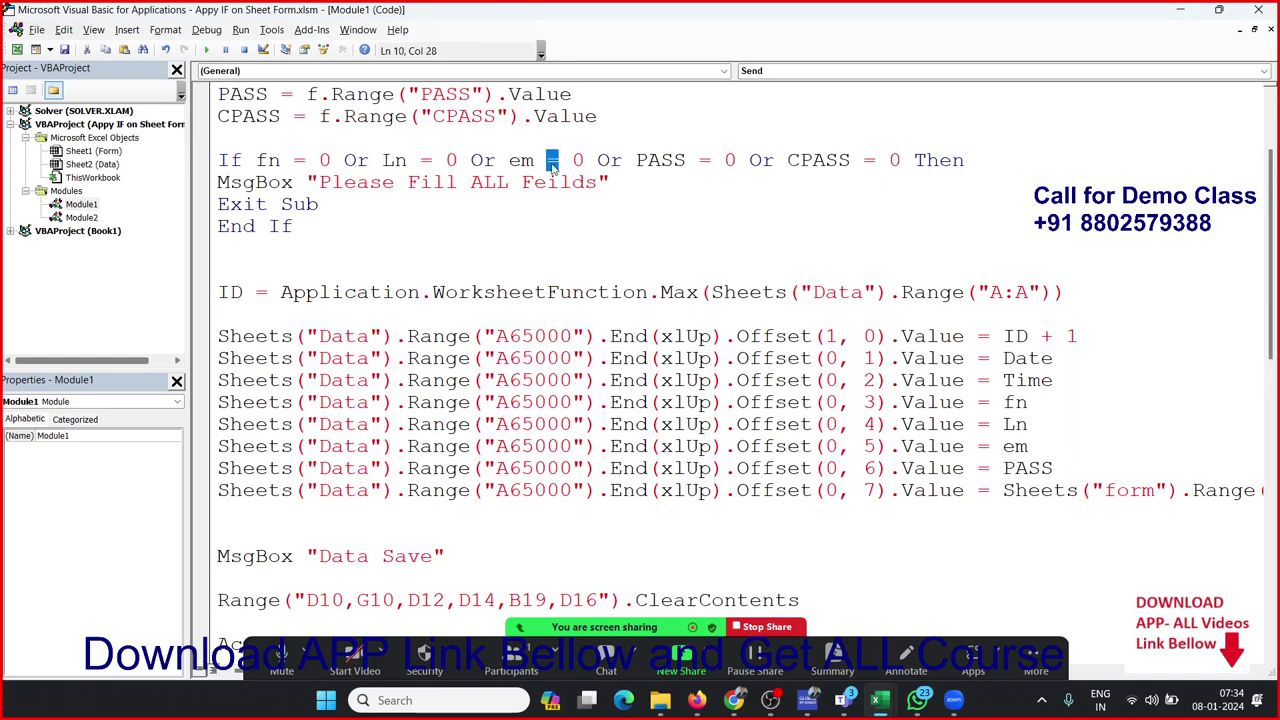
pyautogui.doubleClick(482, 160)
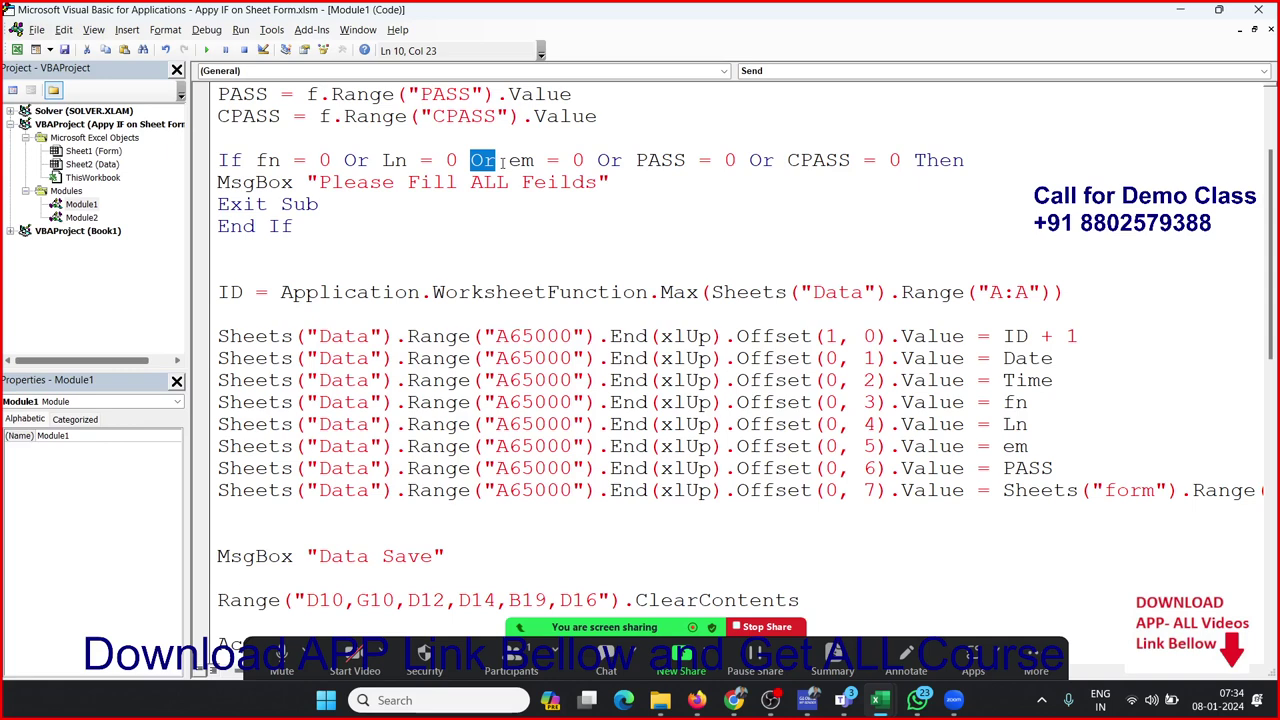
# Insert an 'If PASS = CPASS Then' line after the existing End If.
pyautogui.click(278, 244)
pyautogui.press('Return')
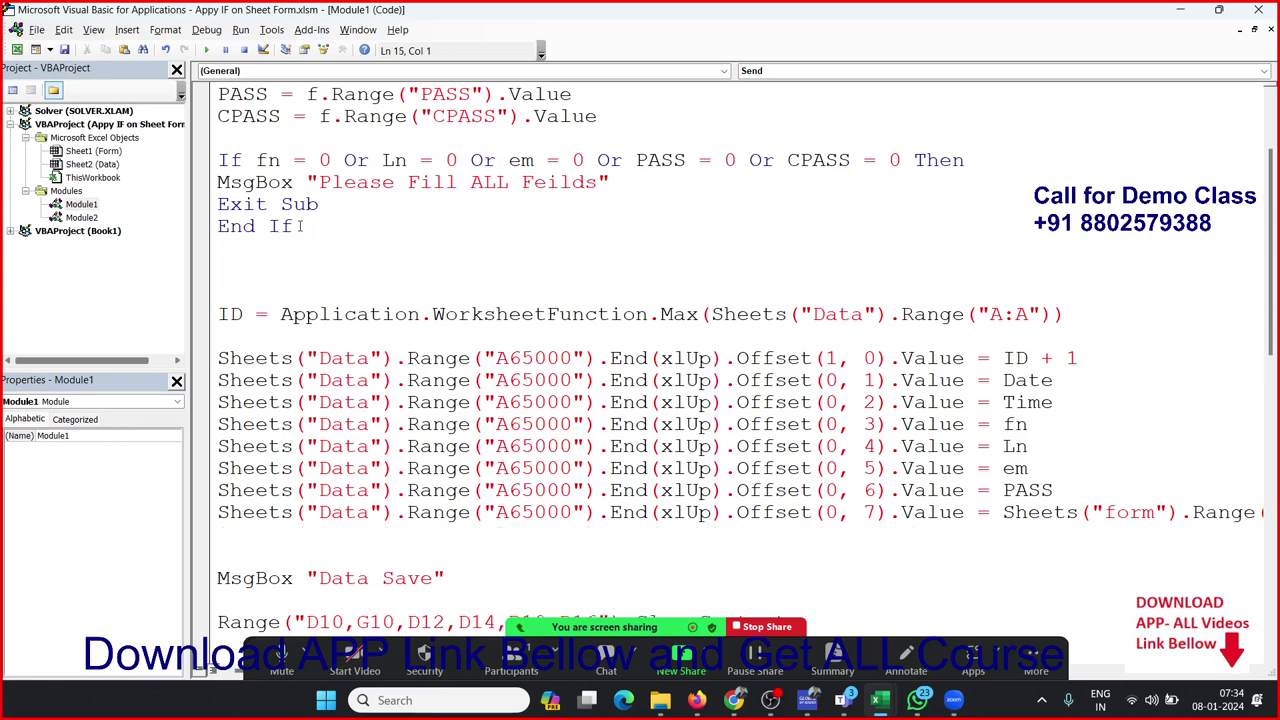
pyautogui.write('if ')
pyautogui.write('PAS')
pyautogui.write('S= ')
pyautogui.write('CPASS ')
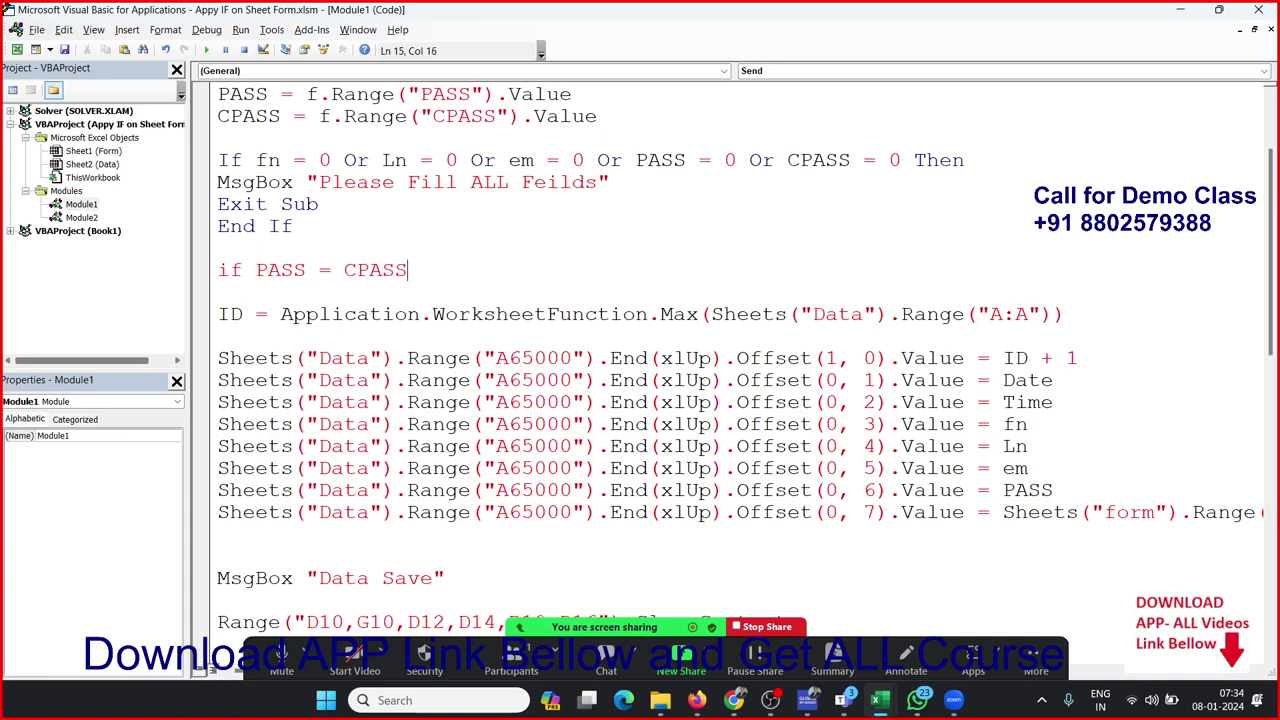
pyautogui.write('then')
pyautogui.press('Return')
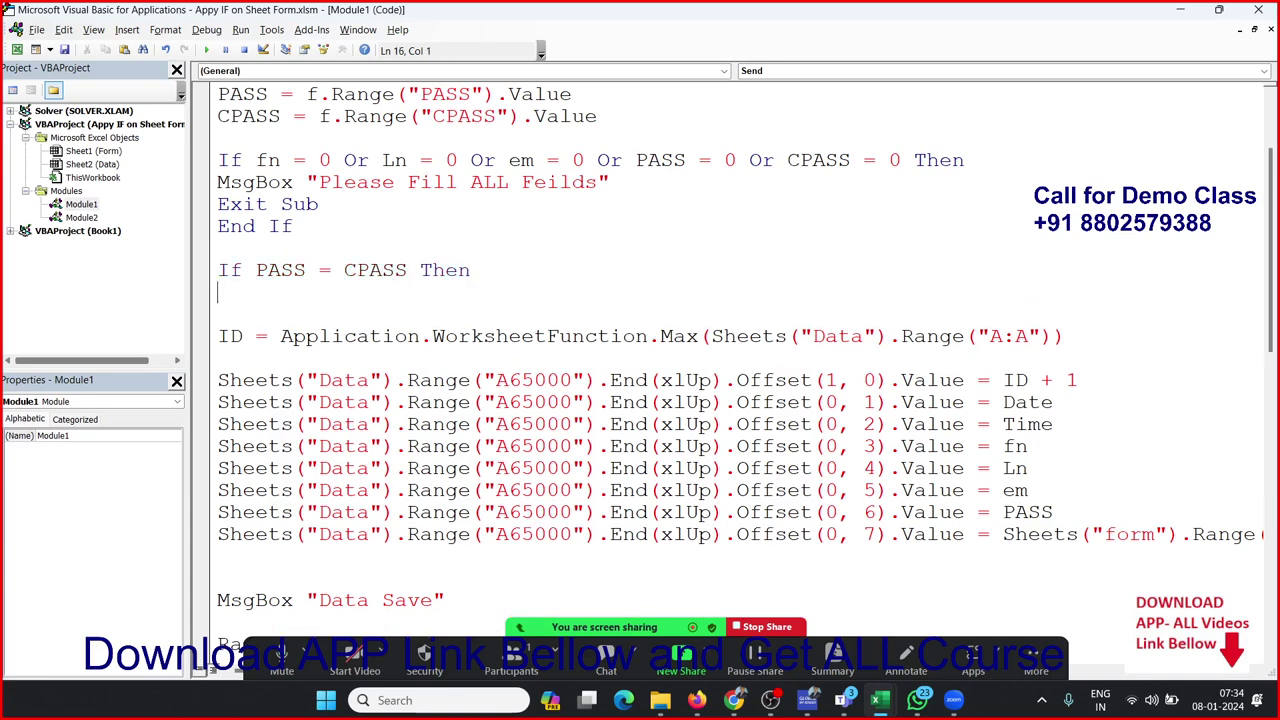
pyautogui.press('Return')
pyautogui.press('Return')
pyautogui.press('Up')
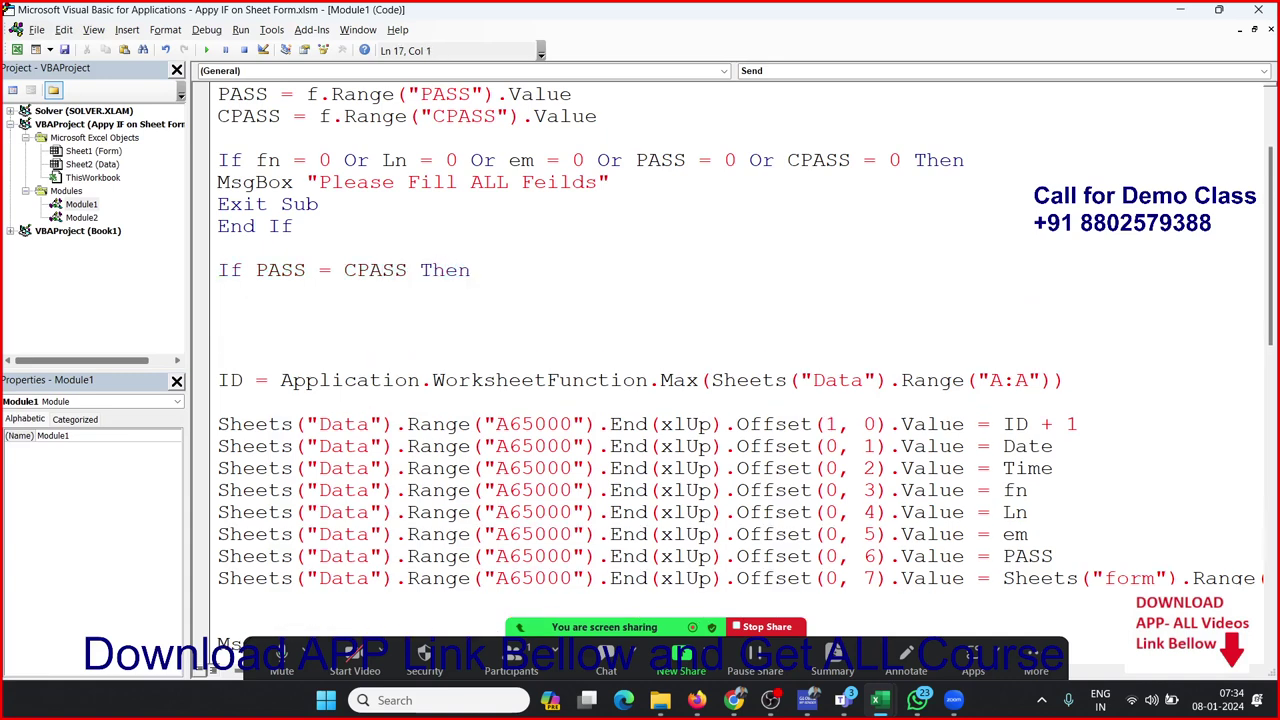
pyautogui.press('Up')
# Add MsgBox "youe Password and Confirm Confirm Password Not Match" with its parentheses removed.
pyautogui.write('msg')
pyautogui.write('box')
pyautogui.write('("')
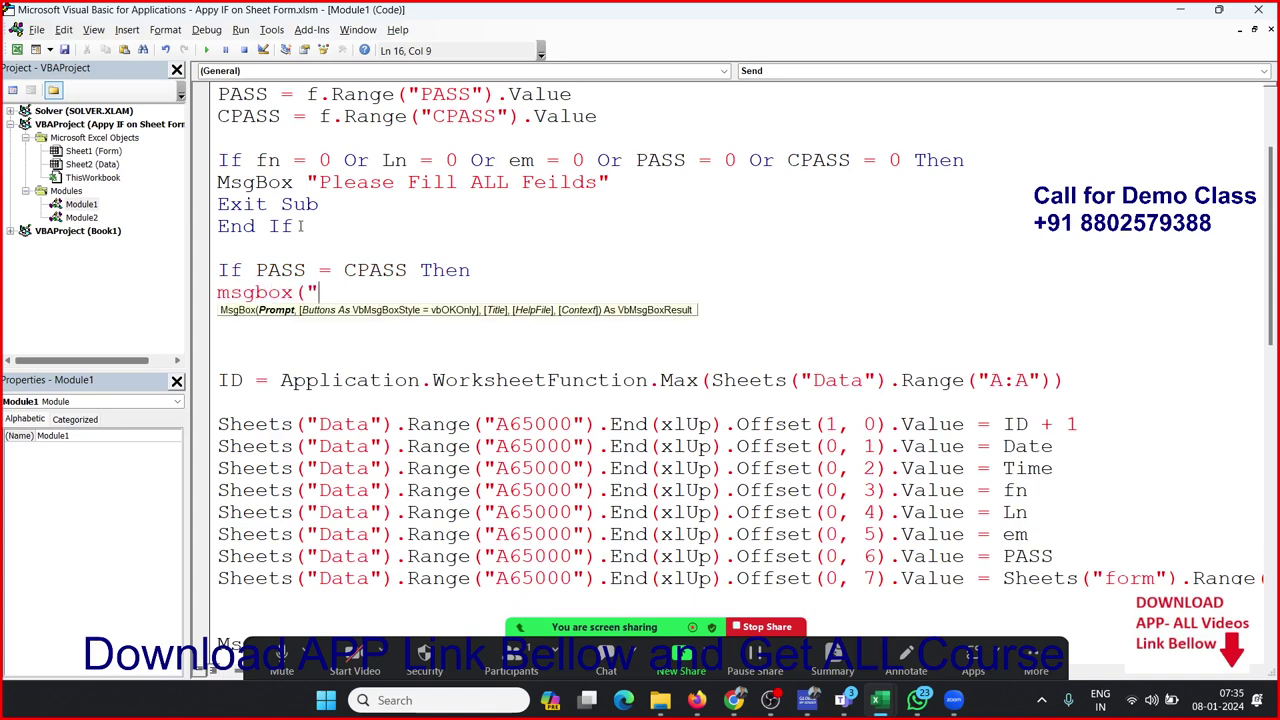
pyautogui.write('you')
pyautogui.write('e Pass')
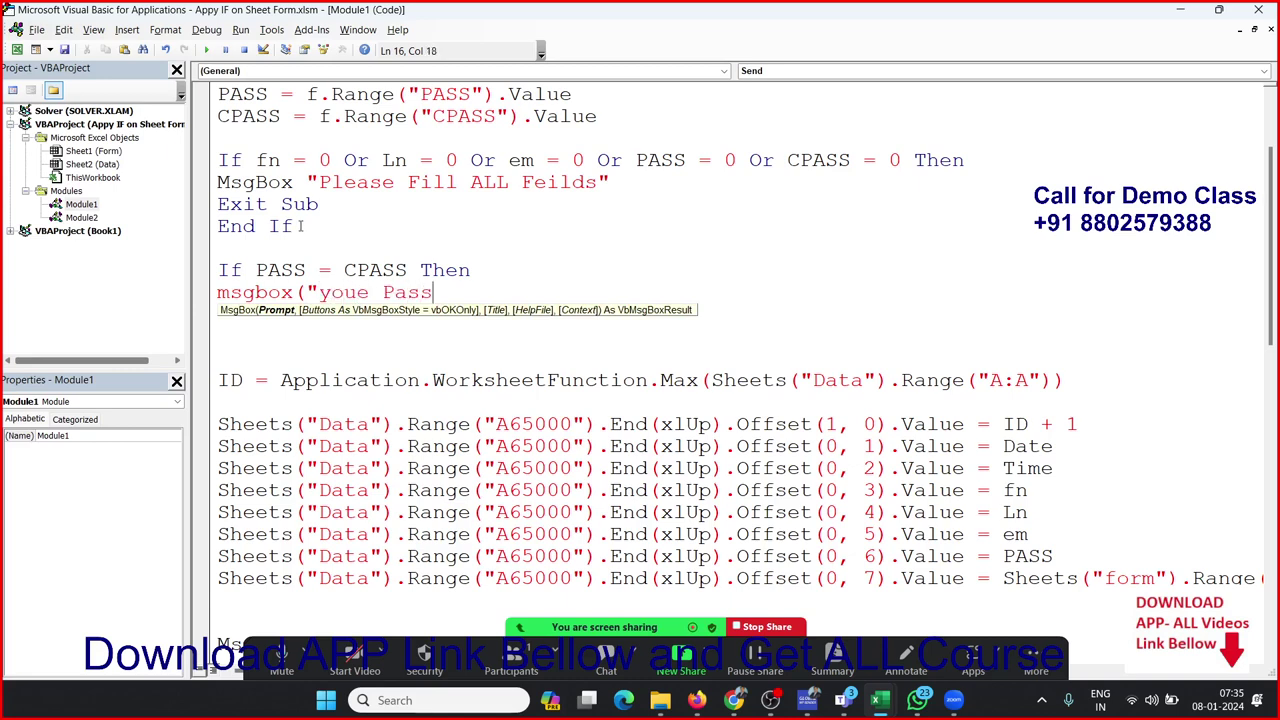
pyautogui.write('word and ')
pyautogui.write('Con')
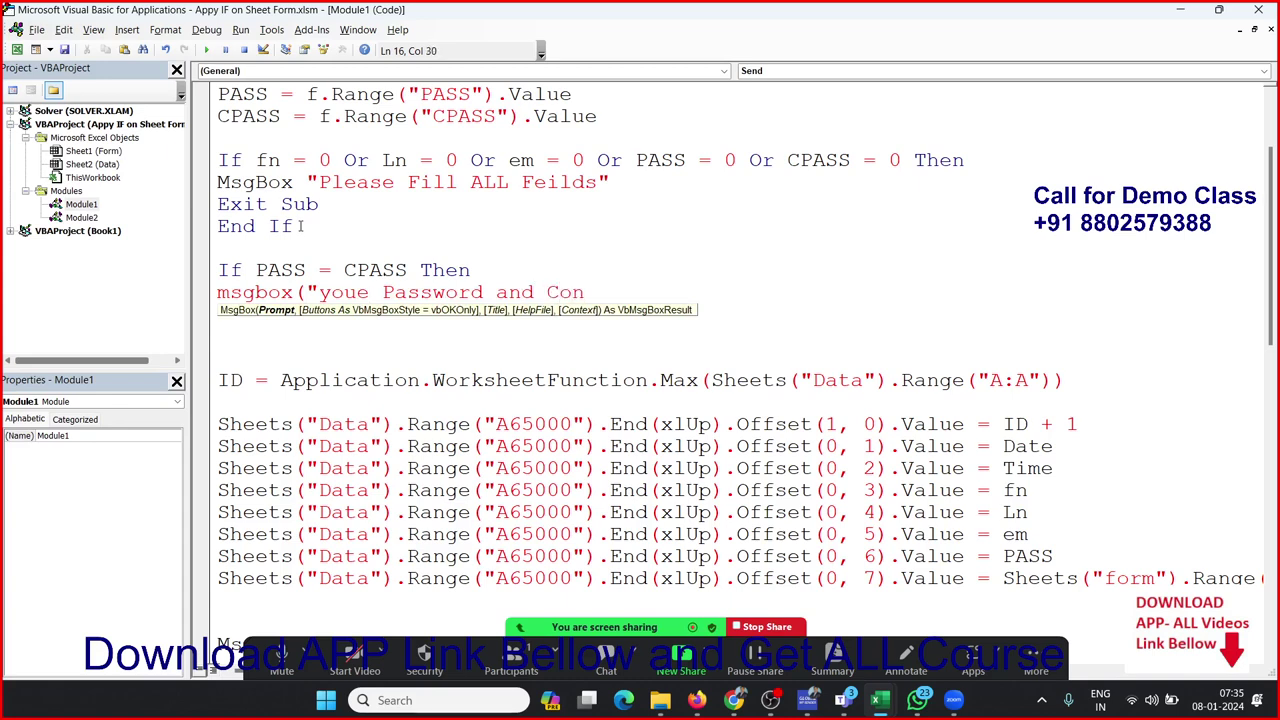
pyautogui.write('firm ')
pyautogui.write('Ca')
pyautogui.press('BackSpace')
pyautogui.press('BackSpace')
pyautogui.write('C')
pyautogui.write('onfirm ')
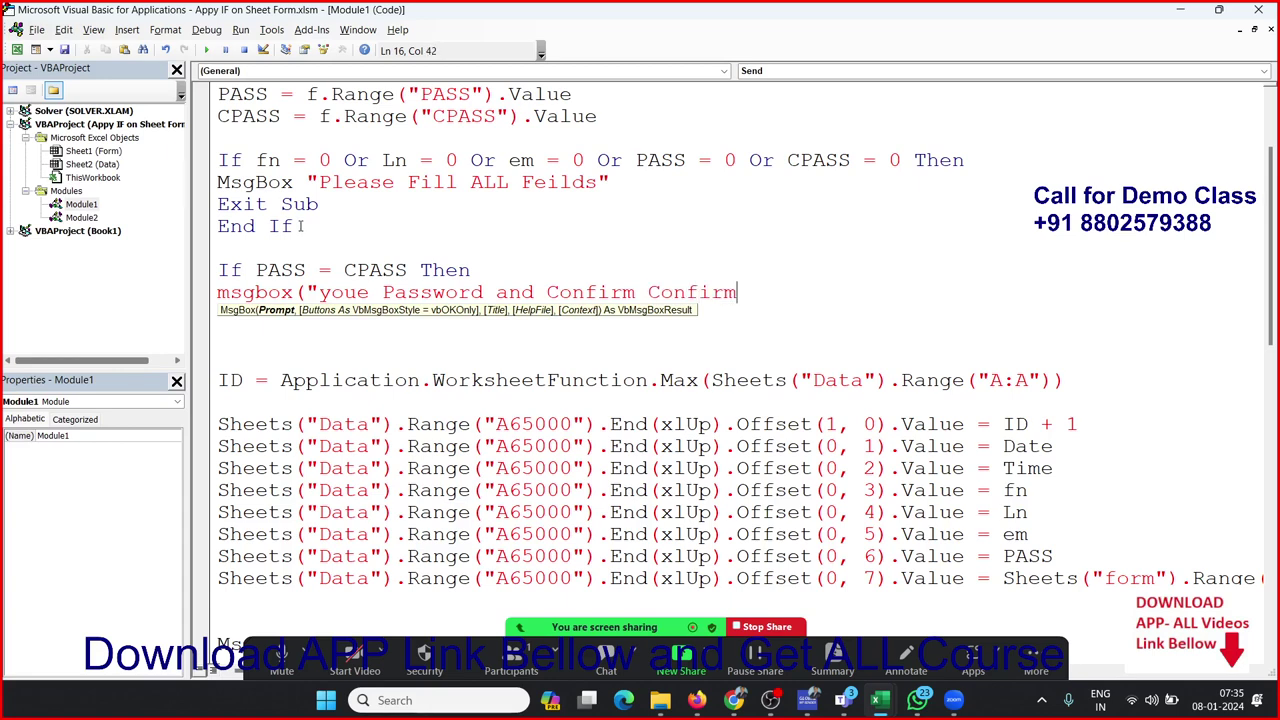
pyautogui.write('Pass')
pyautogui.write('word N')
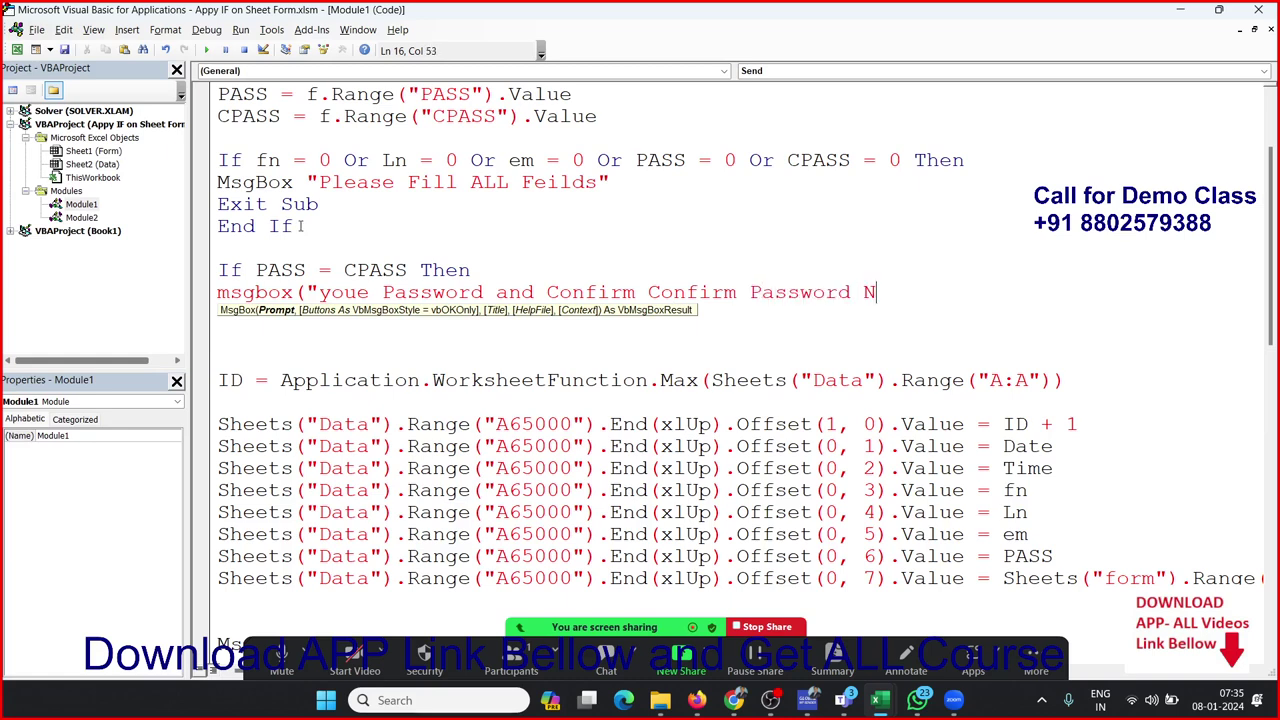
pyautogui.write('ot Ma')
pyautogui.write('tch"')
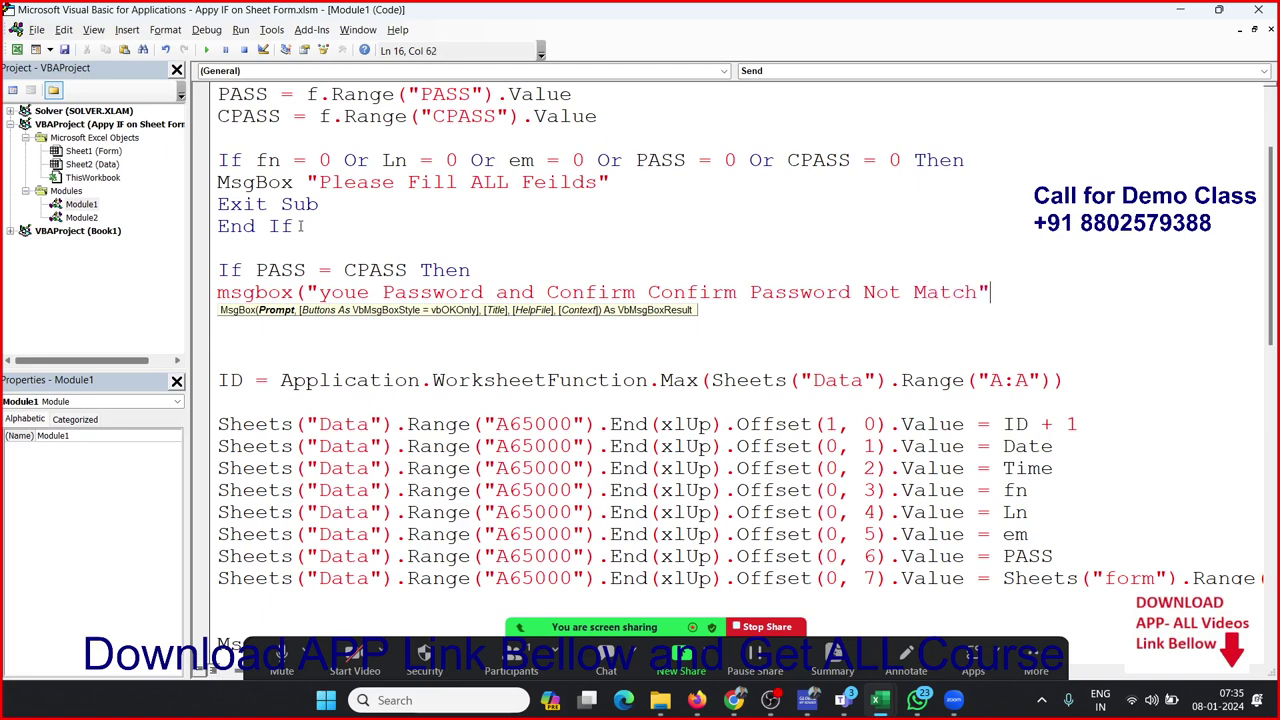
pyautogui.press('Return')
pyautogui.press('Return')
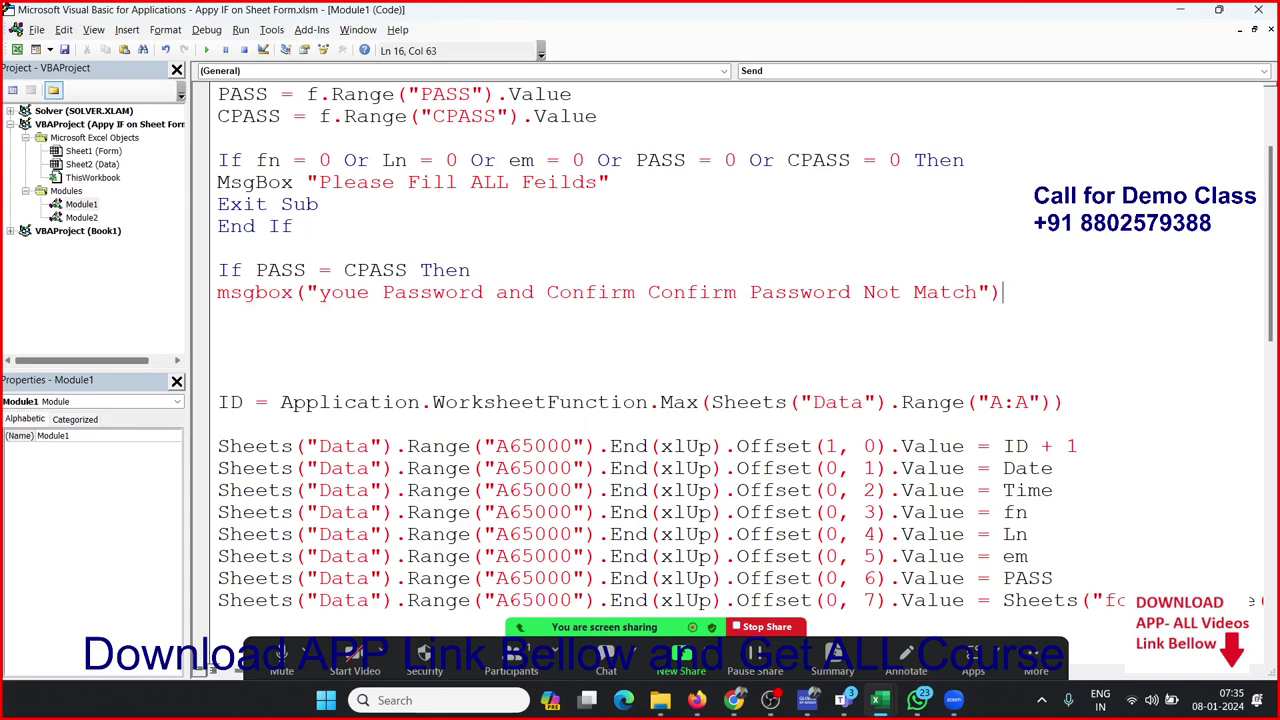
pyautogui.press('Return')
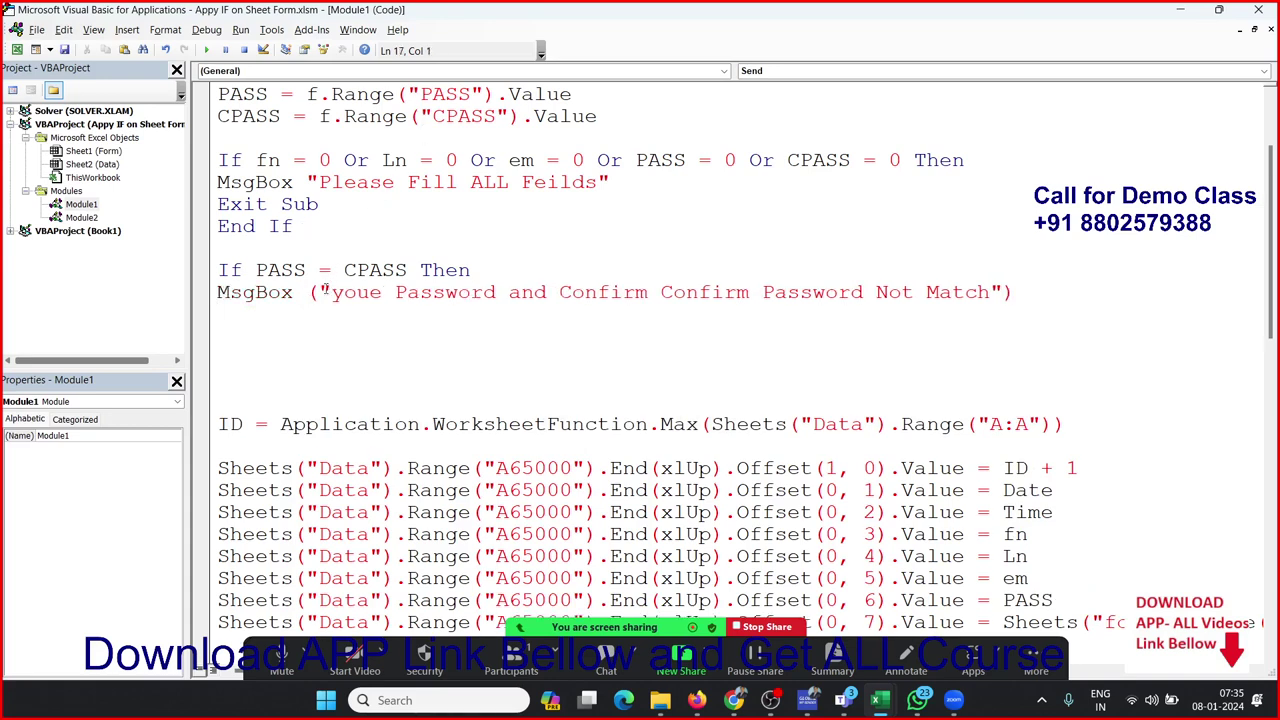
pyautogui.click(322, 291)
pyautogui.press('BackSpace')
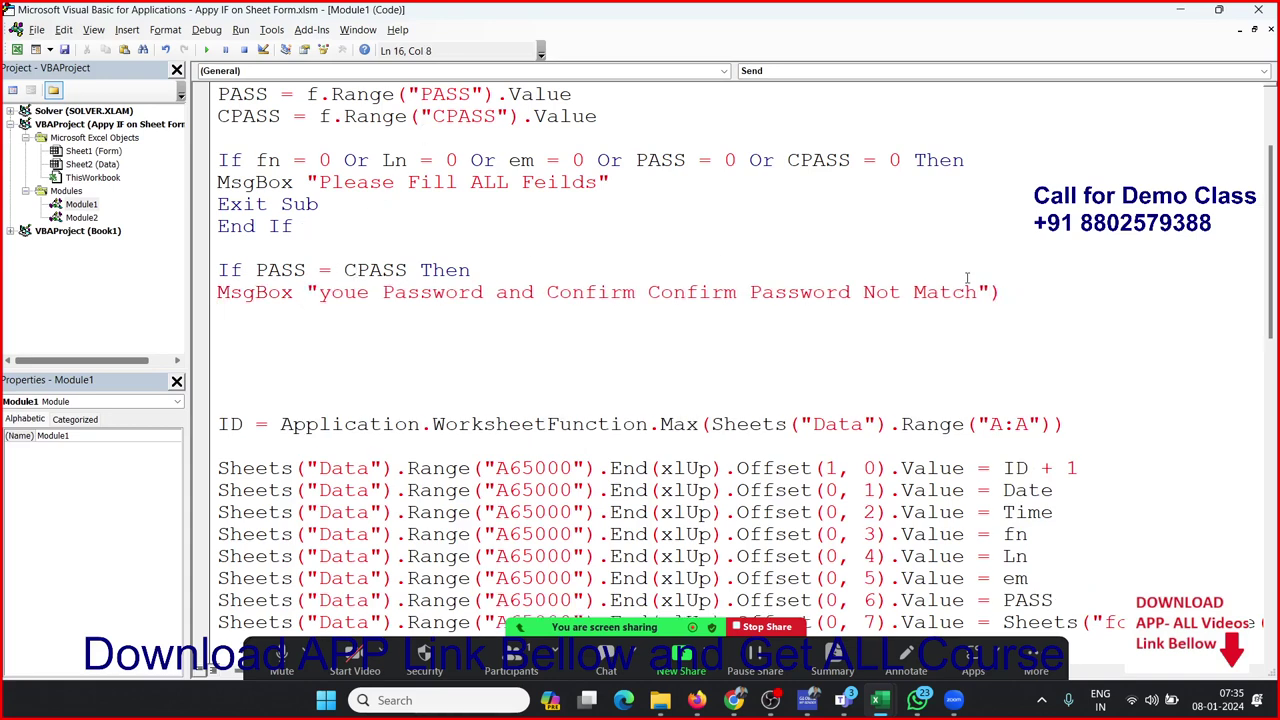
pyautogui.click(1013, 295)
pyautogui.press('BackSpace')
# Add Exit Sub and End If, and change the condition to PASS <> CPASS.
pyautogui.press('Return')
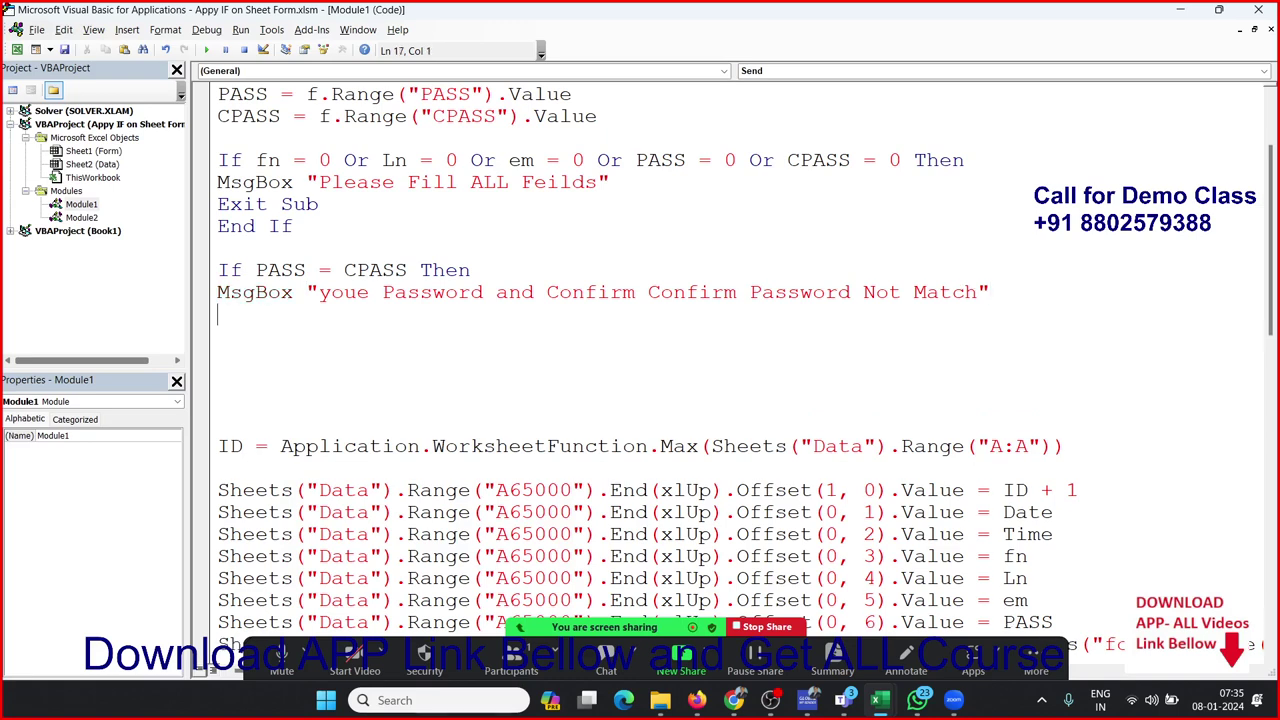
pyautogui.write('ex')
pyautogui.write('it su')
pyautogui.write('b')
pyautogui.press('BackSpace')
pyautogui.write('b')
pyautogui.press('Return')
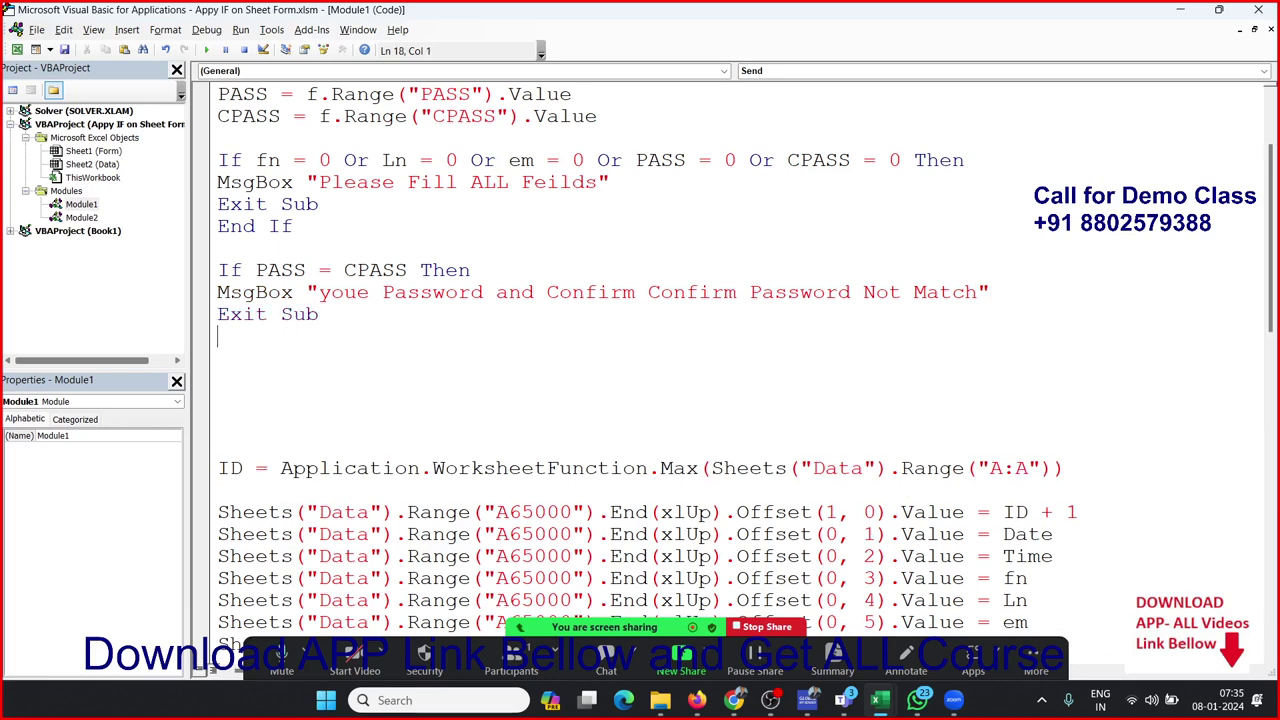
pyautogui.write('end')
pyautogui.write(' if')
pyautogui.doubleClick(324, 272)
pyautogui.write('<>')
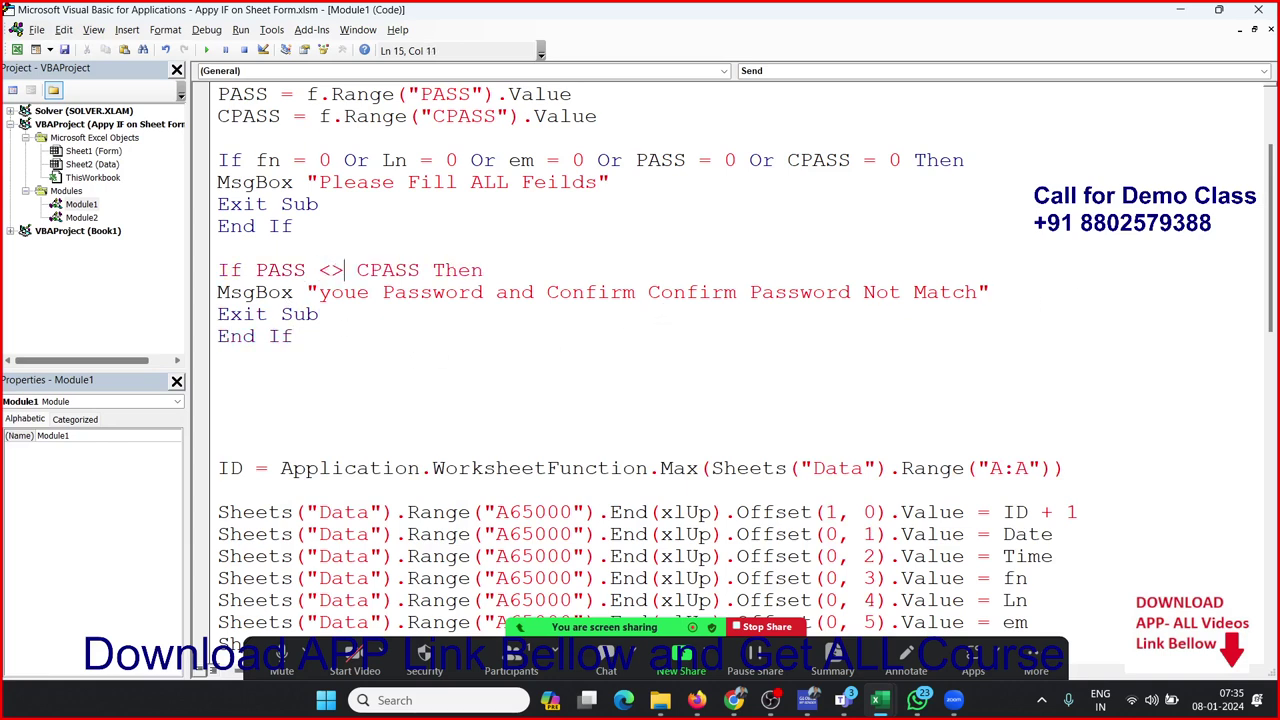
pyautogui.click(365, 340)
# On the Register form, enter a first name, a last name and an email value.
pyautogui.hotkey('alt', 'F11')
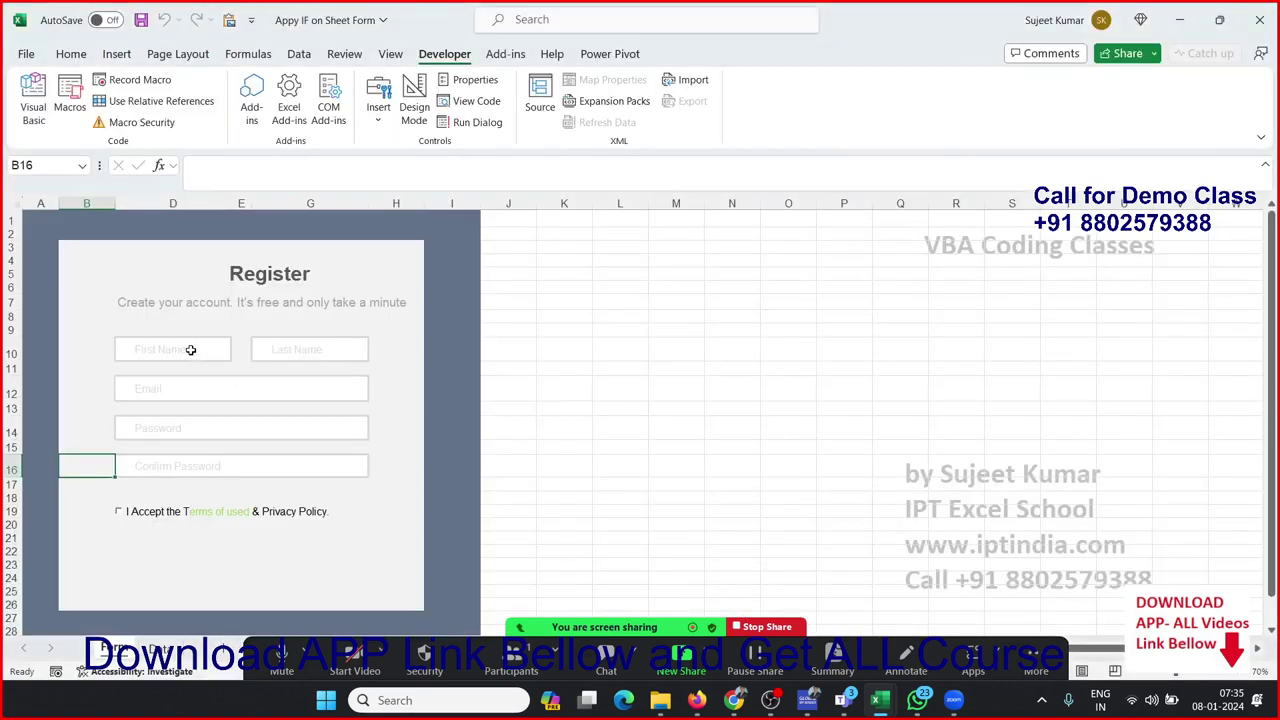
pyautogui.click(191, 350)
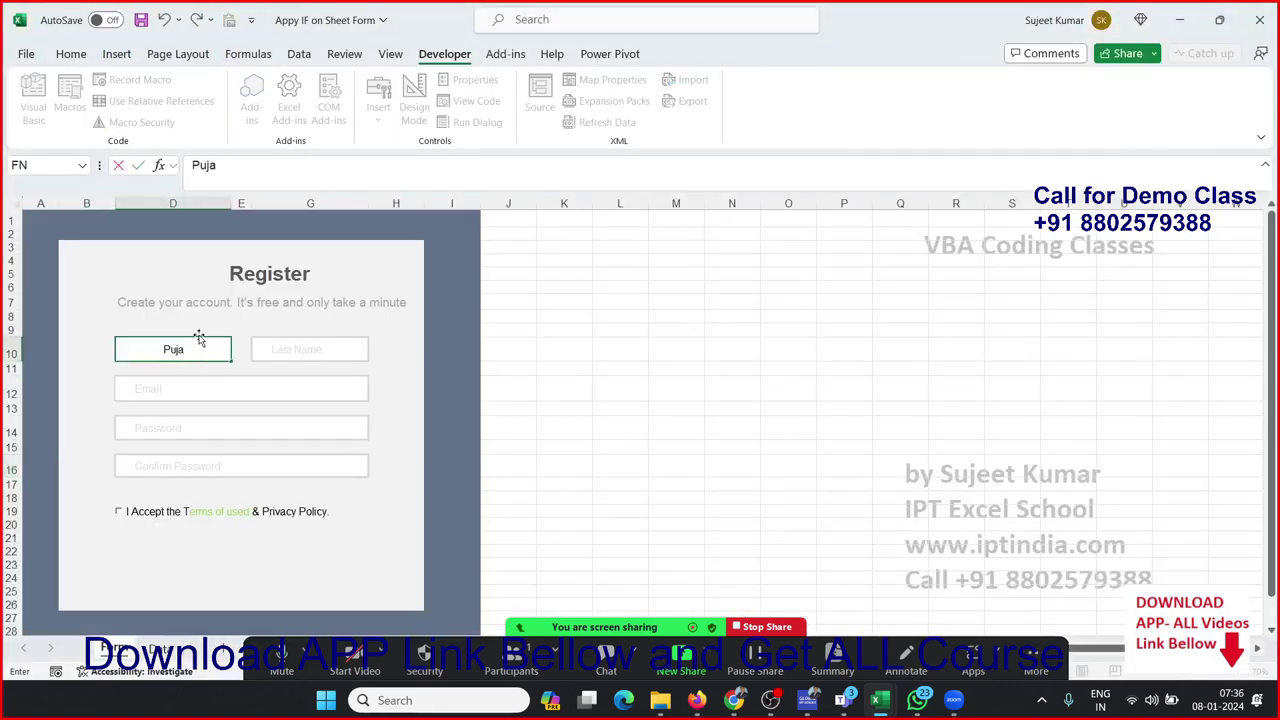
pyautogui.click(345, 335)
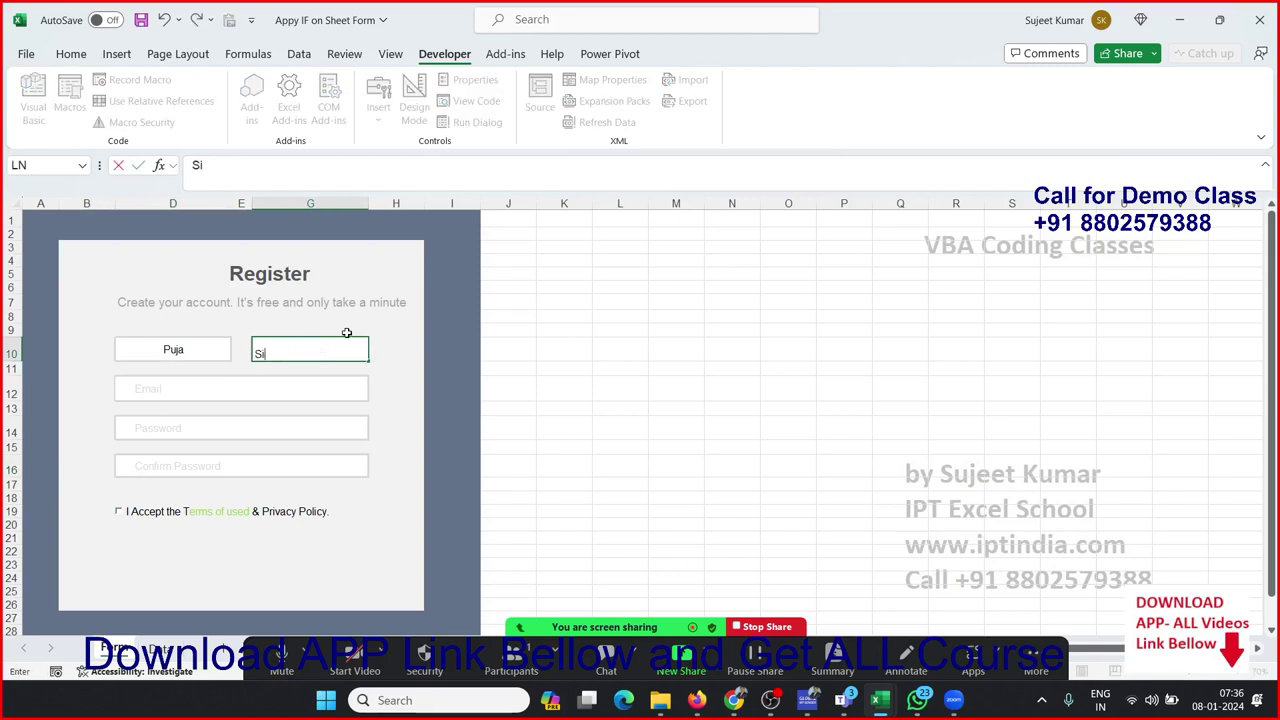
pyautogui.click(185, 398)
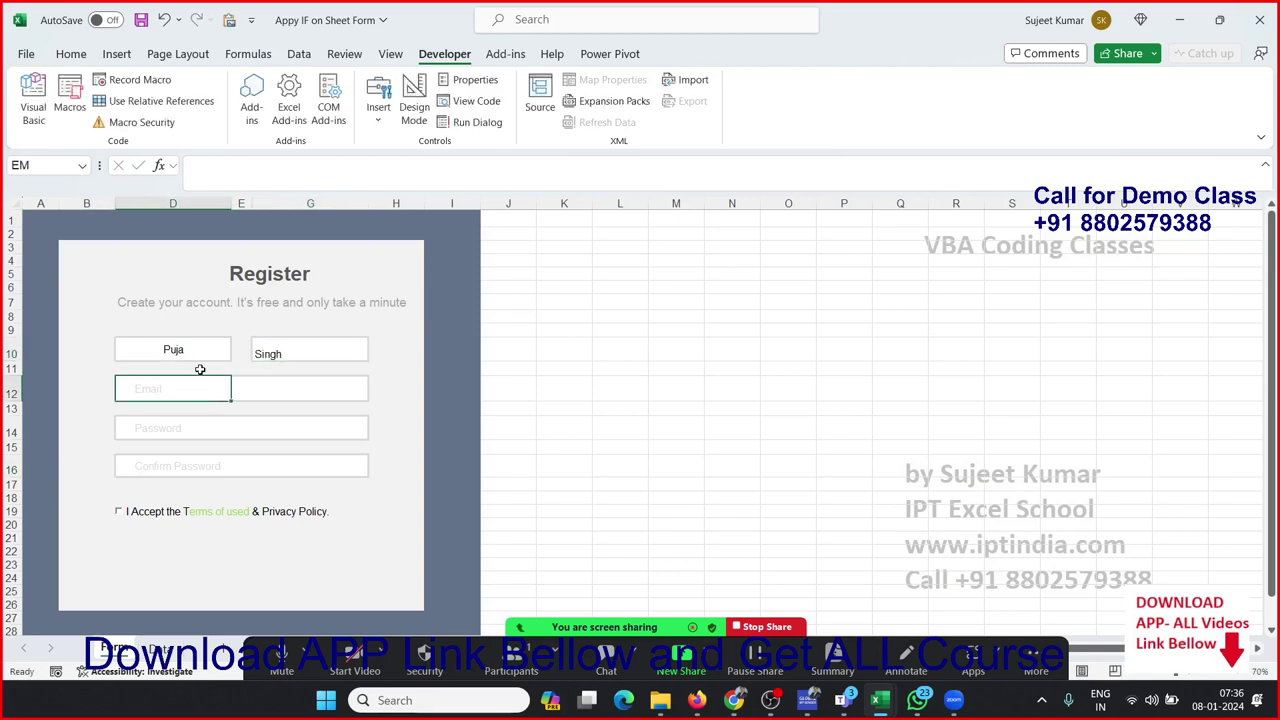
pyautogui.write('em')
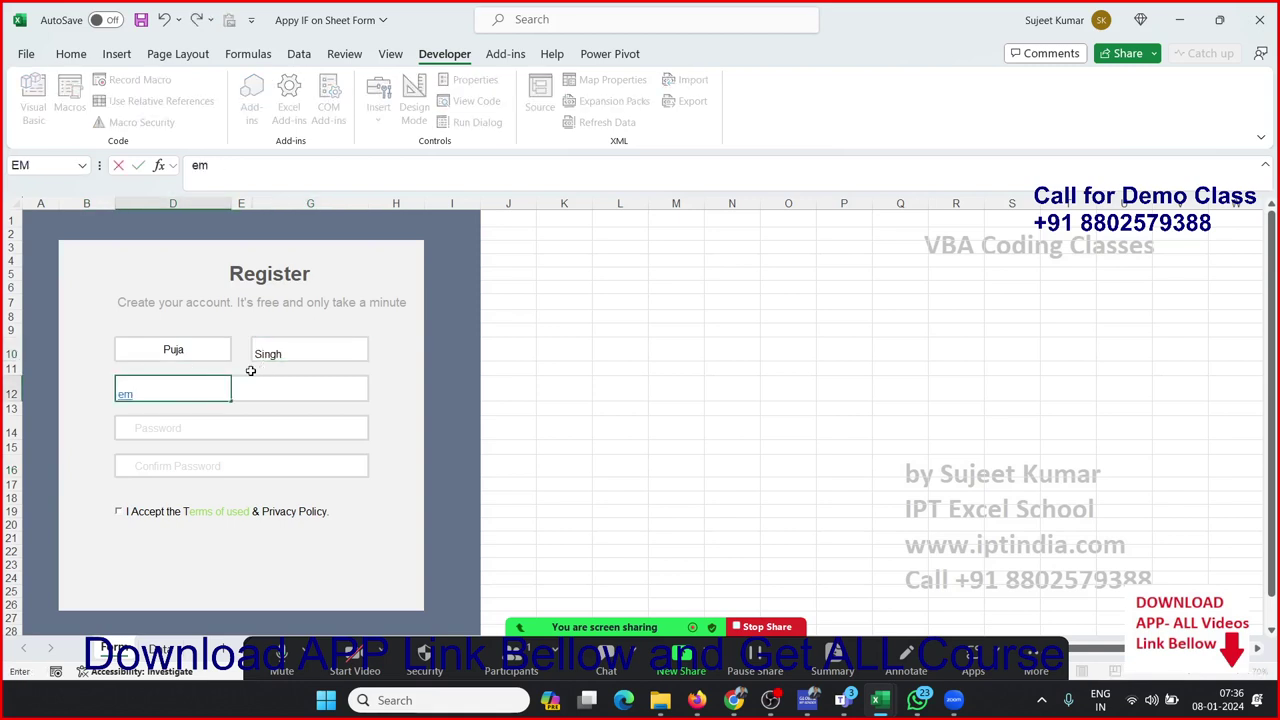
# Enter the password and confirmation, accept the terms, register, and dismiss the mismatch warning.
pyautogui.click(144, 424)
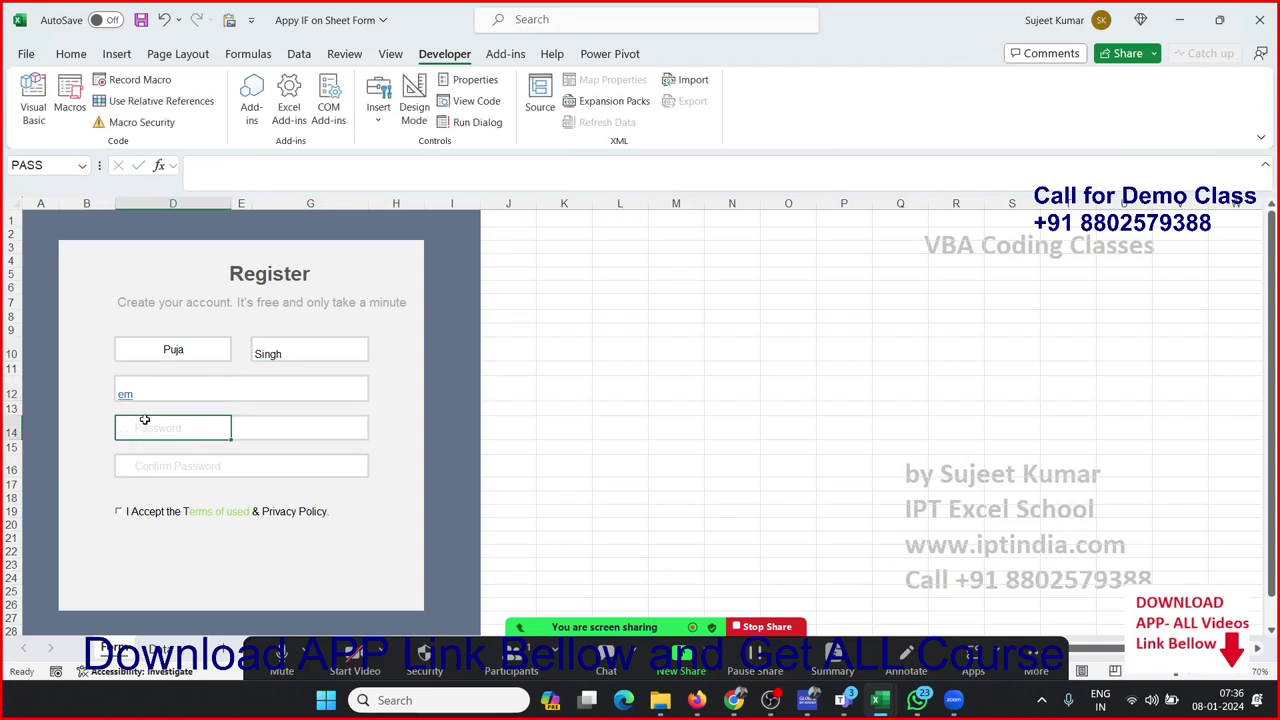
pyautogui.write('ss')
pyautogui.click(148, 462)
pyautogui.write('ss')
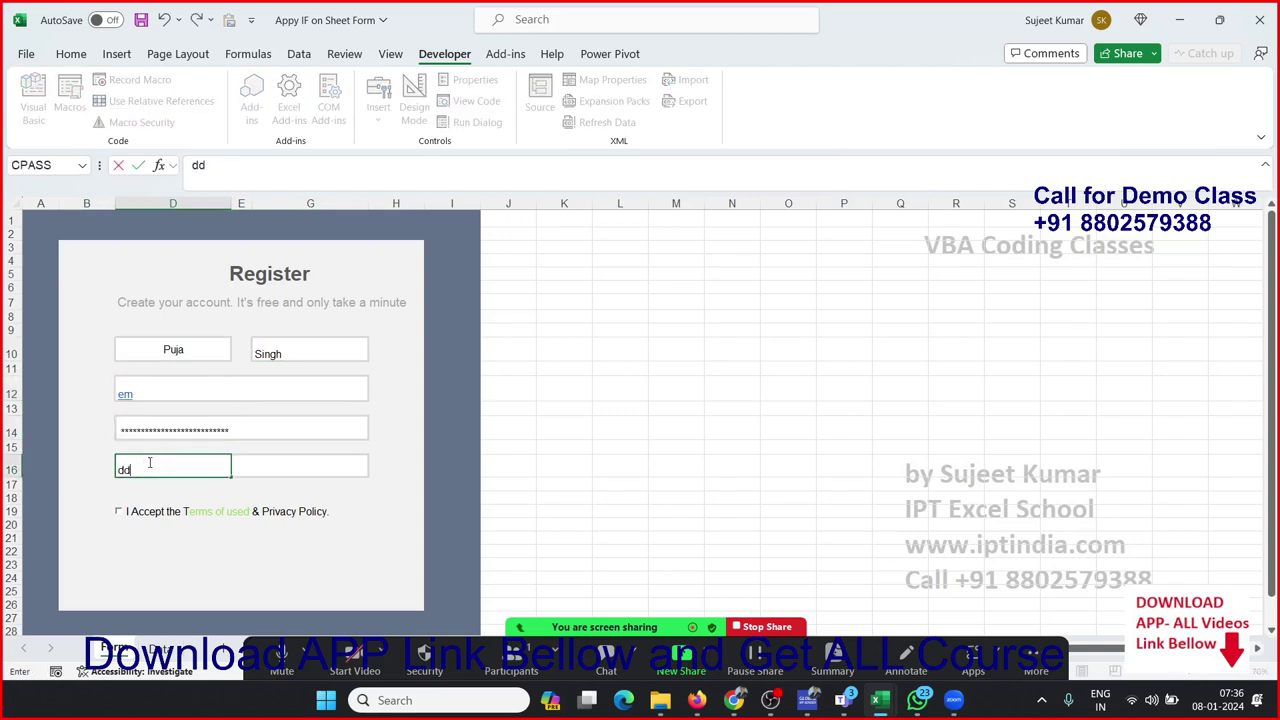
pyautogui.click(90, 490)
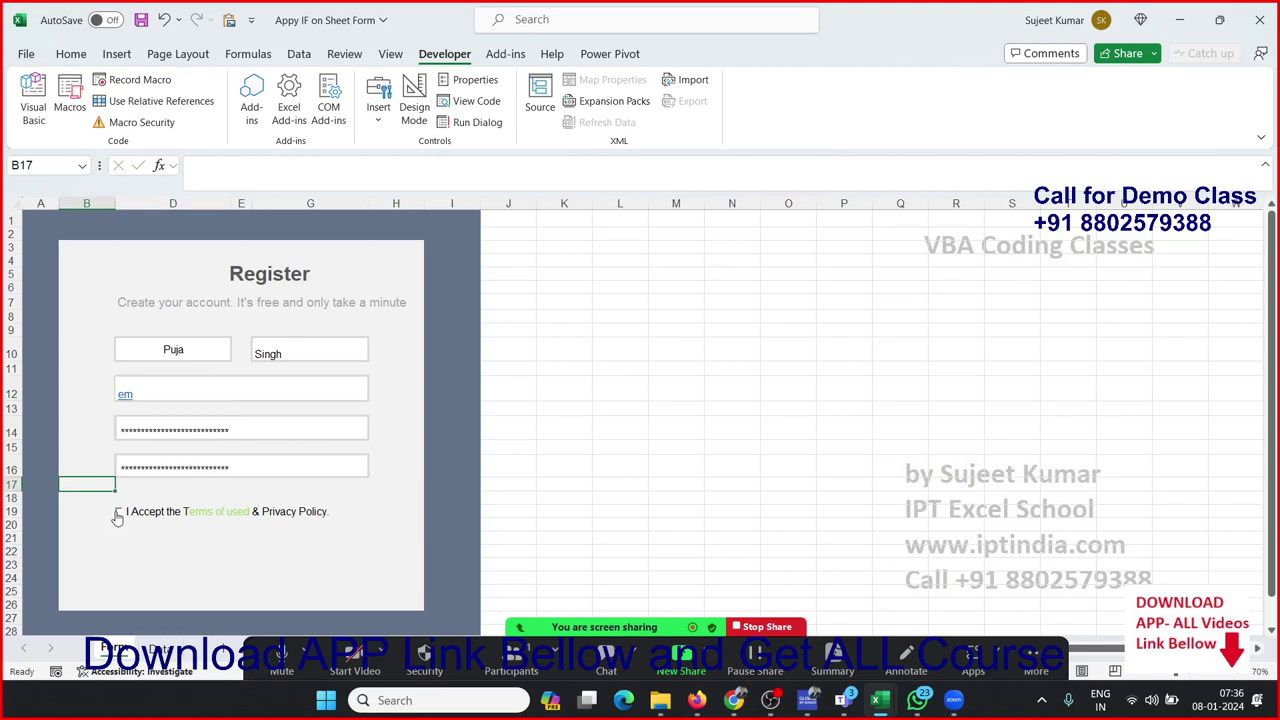
pyautogui.click(118, 512)
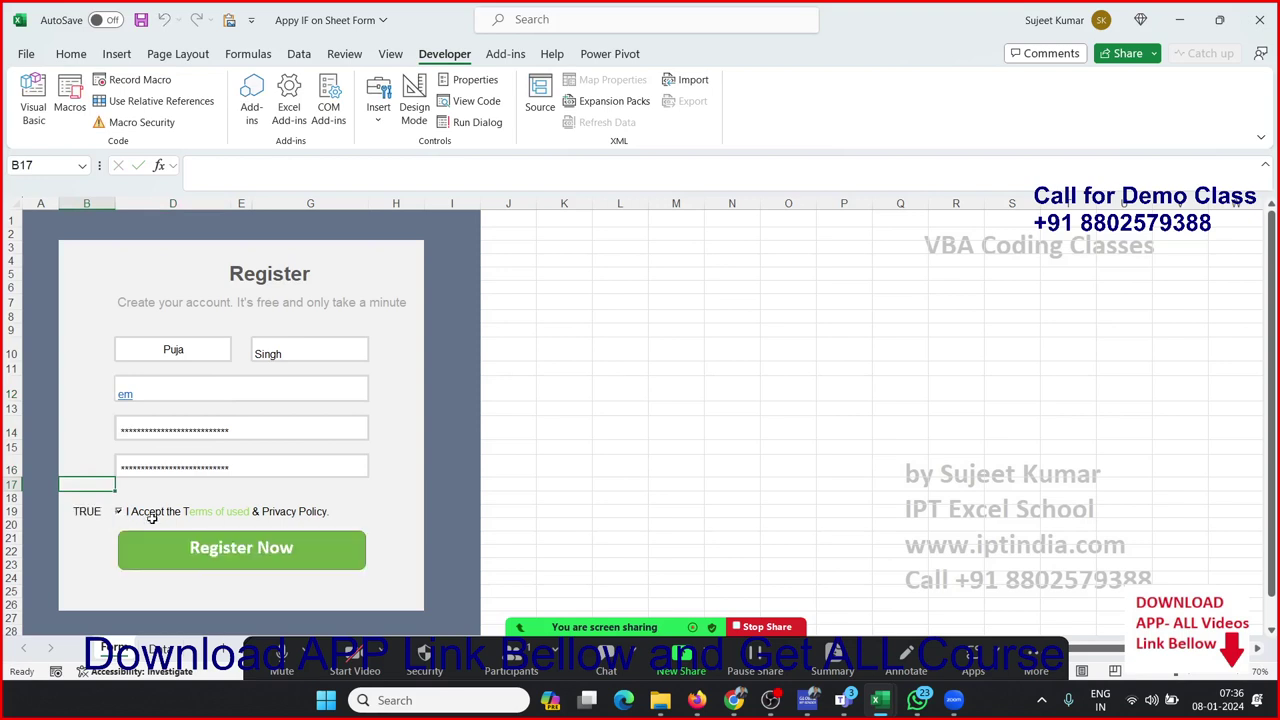
pyautogui.click(200, 558)
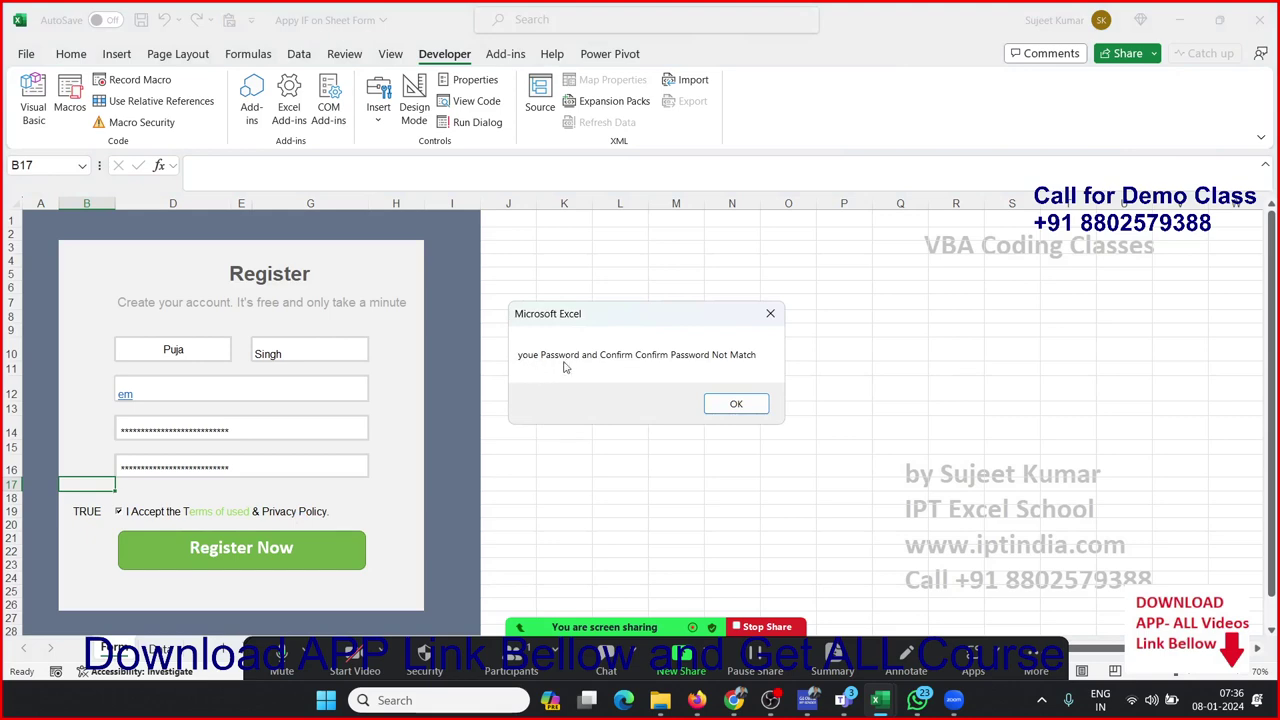
pyautogui.click(731, 401)
# Correct 'youe' to 'your' in the password-mismatch message.
pyautogui.hotkey('alt', 'F11')
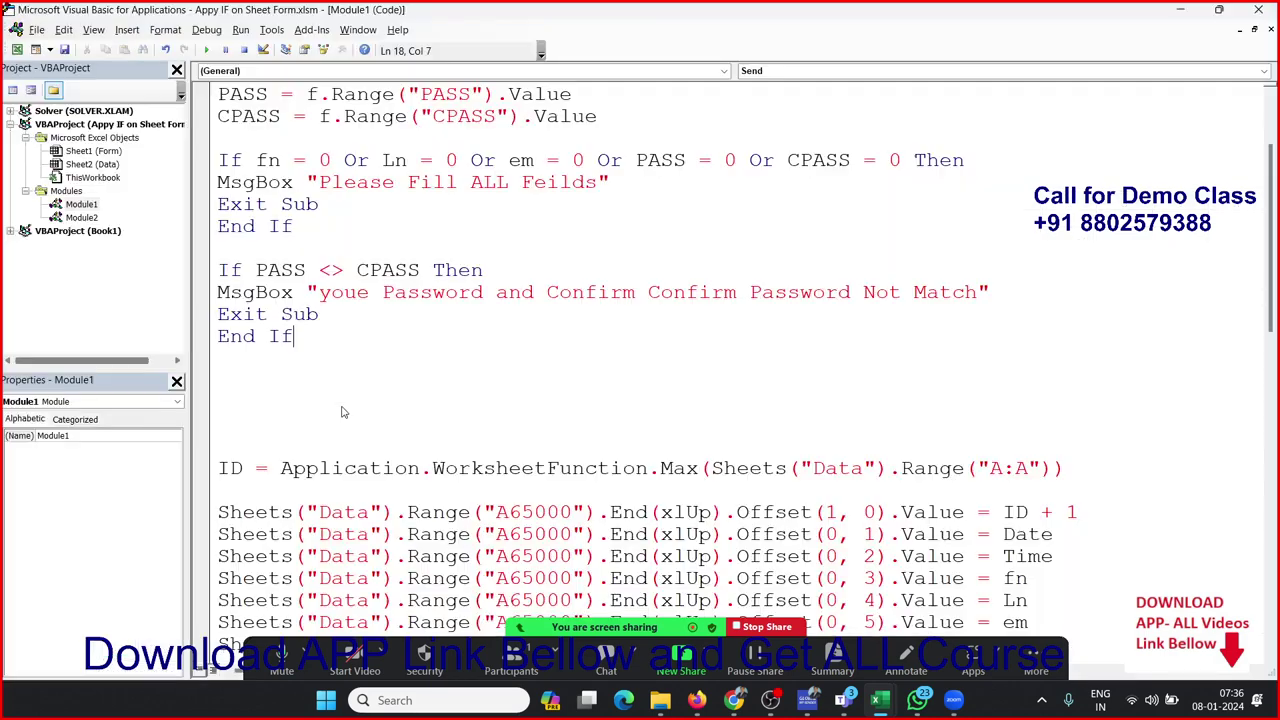
pyautogui.click(357, 292)
pyautogui.press('Delete')
pyautogui.write('r')
# Add a blank line after the password check, glance at the sheet, and return to it.
pyautogui.click(368, 328)
pyautogui.press('Return')
pyautogui.press('Return')
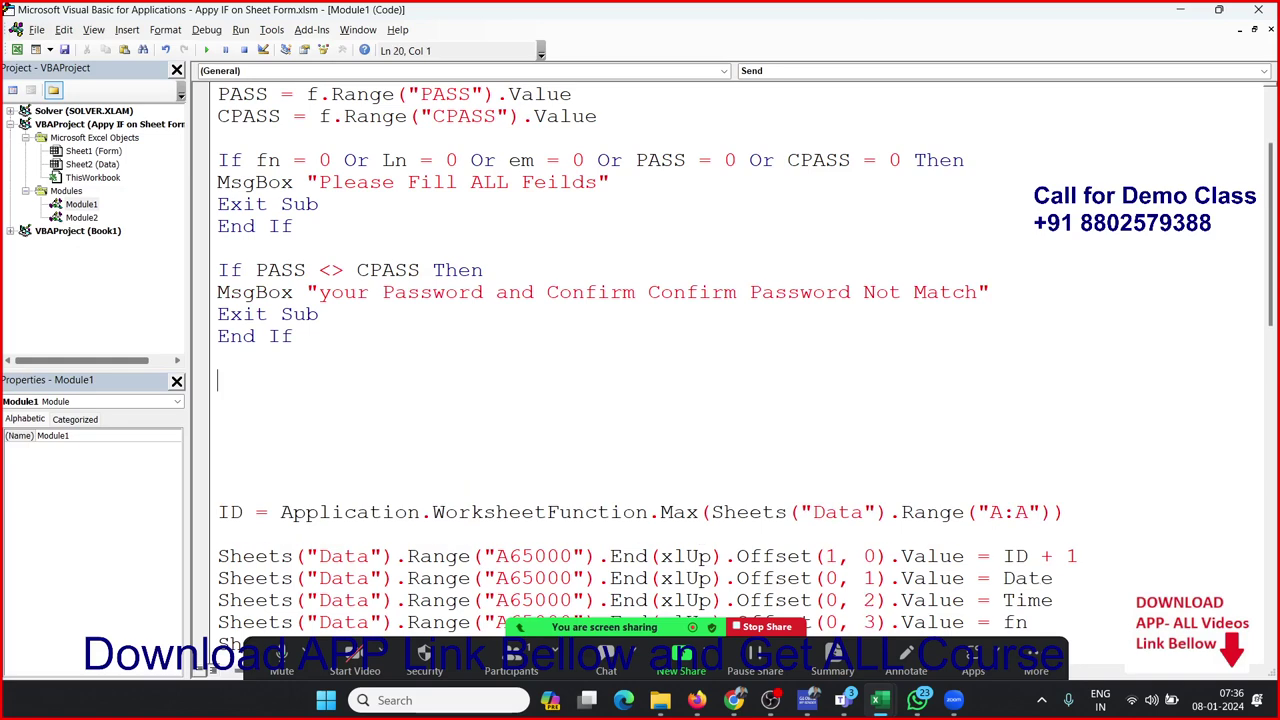
pyautogui.hotkey('alt', 'F11')
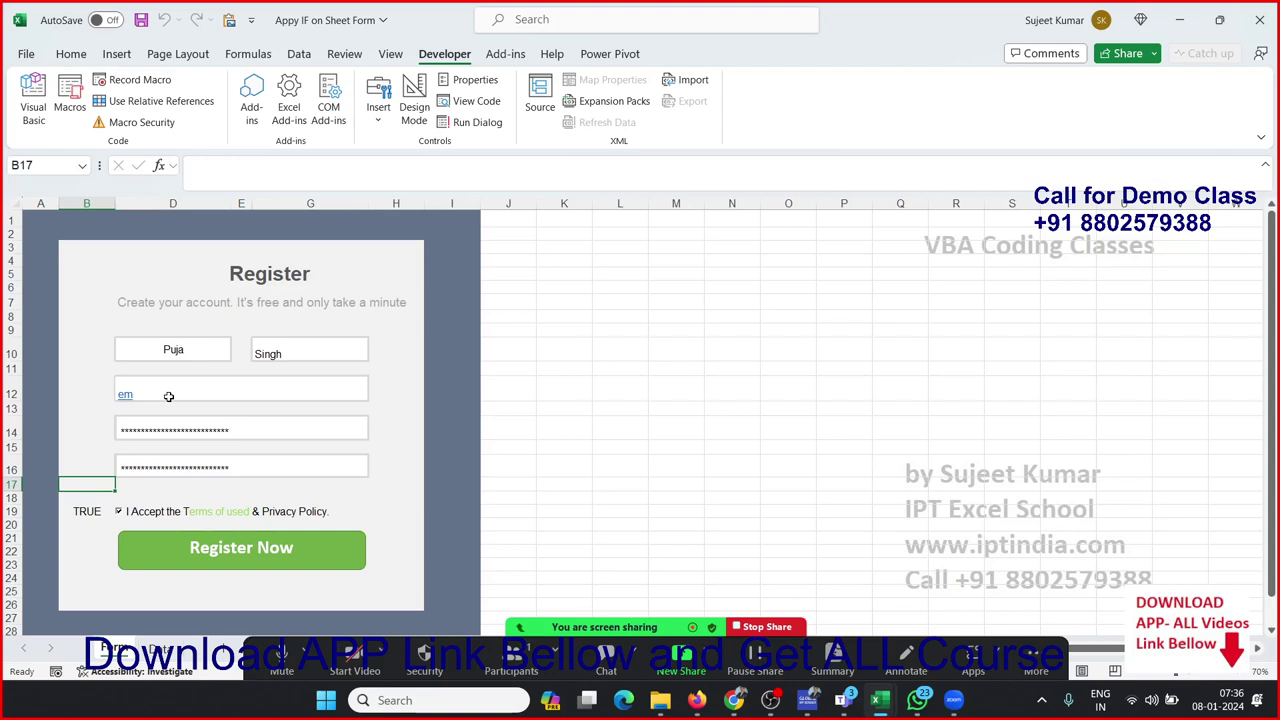
pyautogui.hotkey('alt', 'F11')
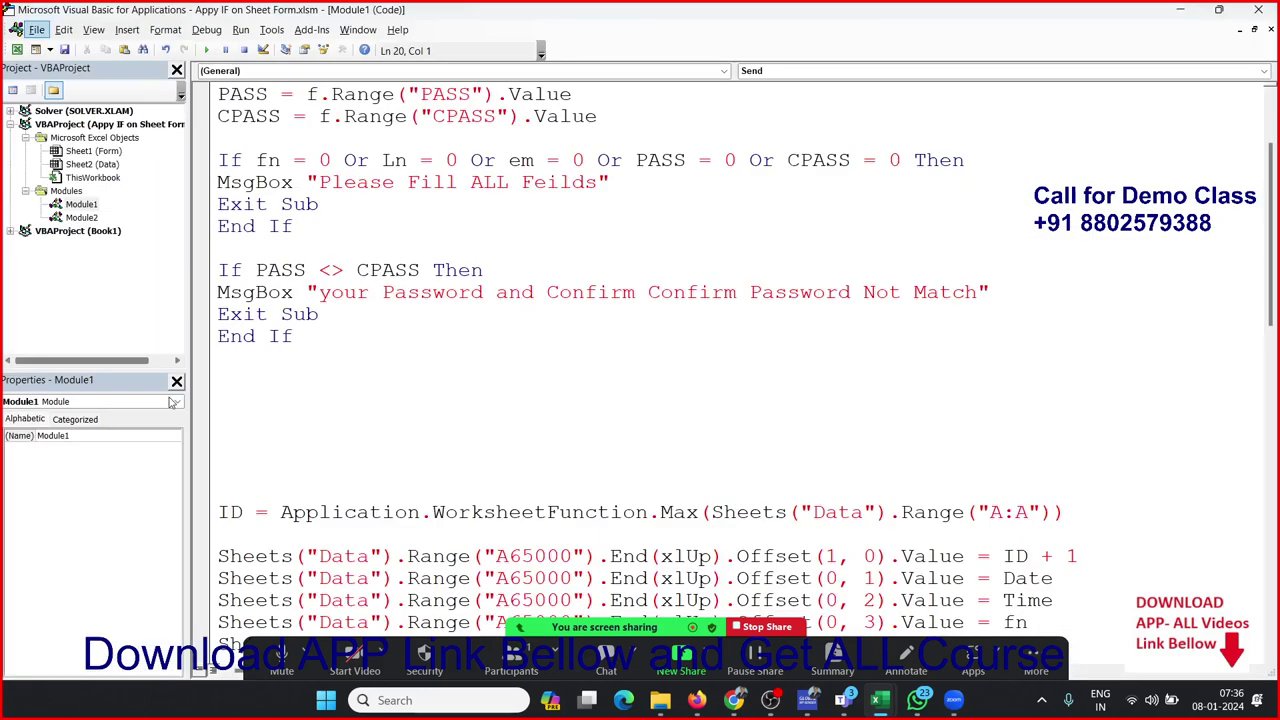
pyautogui.hotkey('alt', 'f')
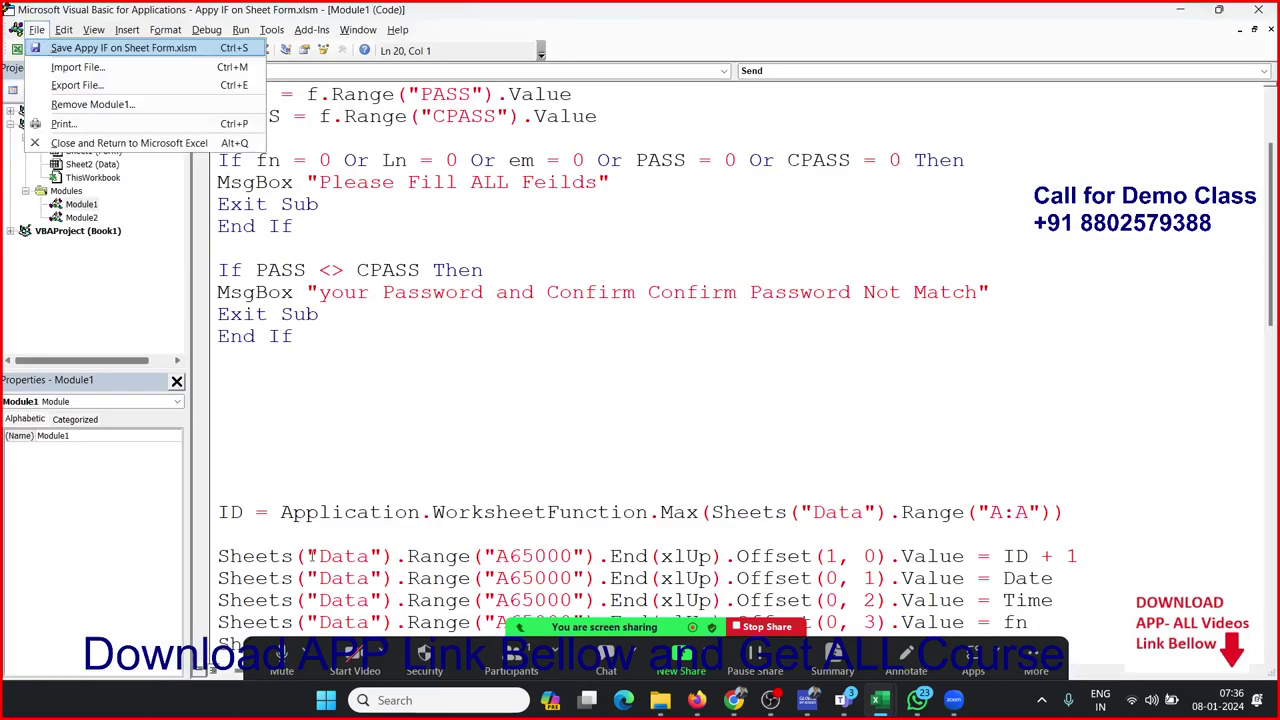
pyautogui.click(281, 403)
pyautogui.click(258, 378)
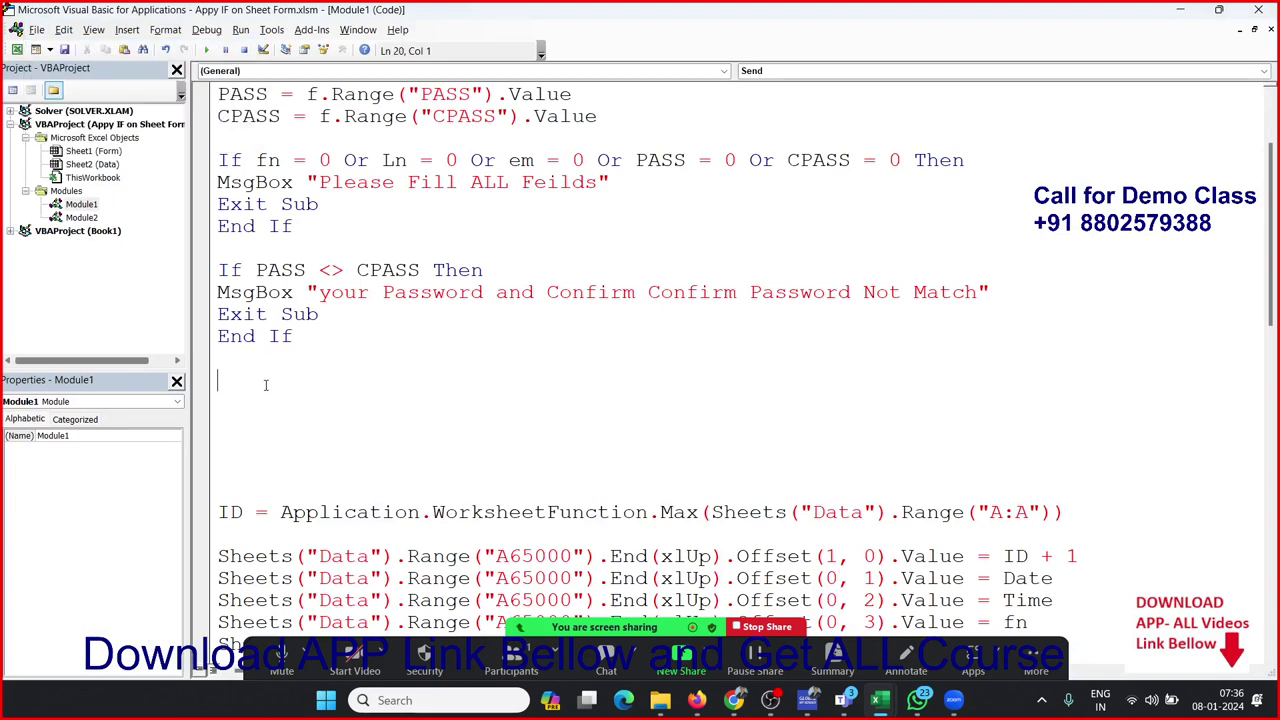
# Write c = InStr(1, em, "@") on the blank line below the password check.
pyautogui.write('c')
pyautogui.write('=ins')
pyautogui.write('tr')
pyautogui.write('(')
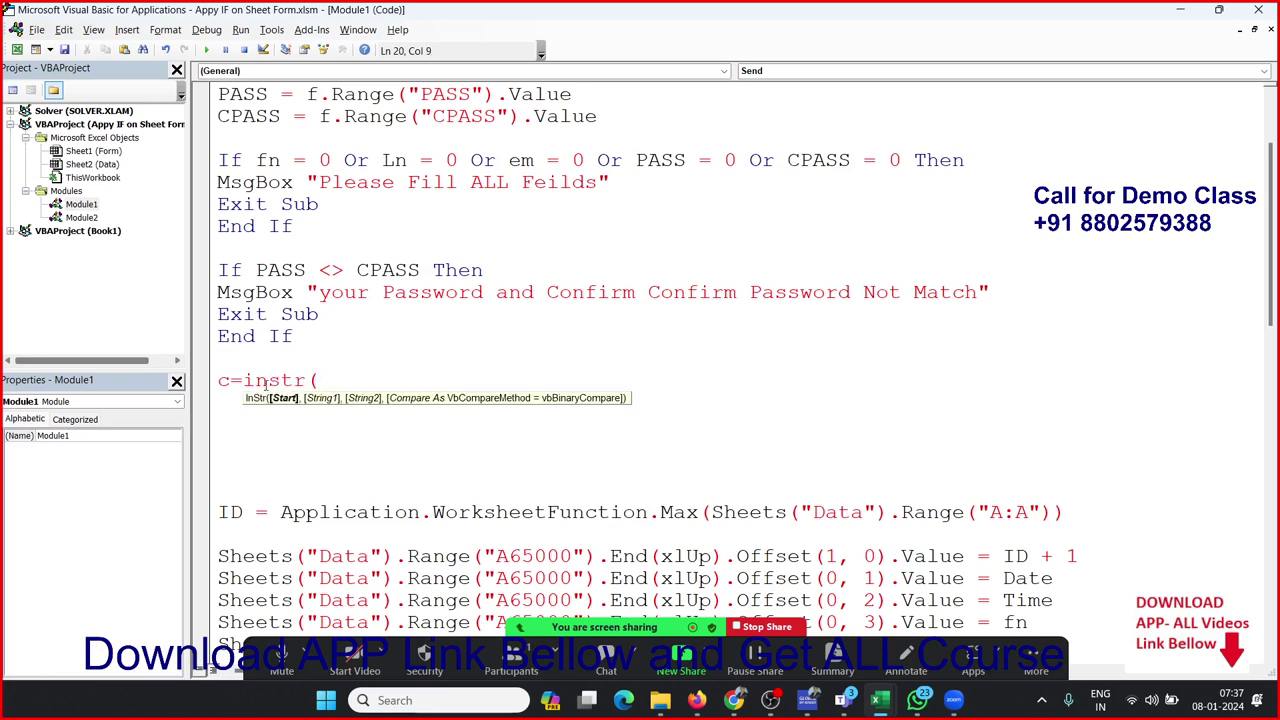
pyautogui.write('1,')
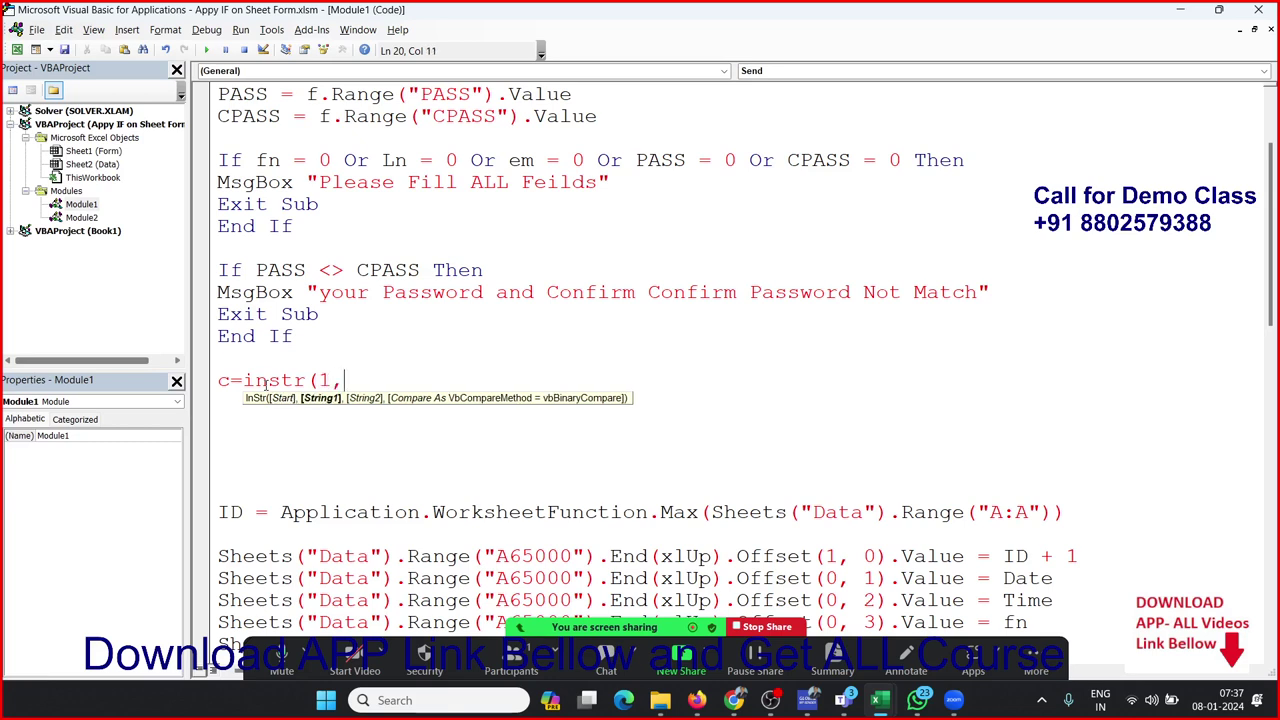
pyautogui.write('"')
pyautogui.write('@')
pyautogui.press('BackSpace')
pyautogui.press('BackSpace')
pyautogui.write('em')
pyautogui.write(',"P')
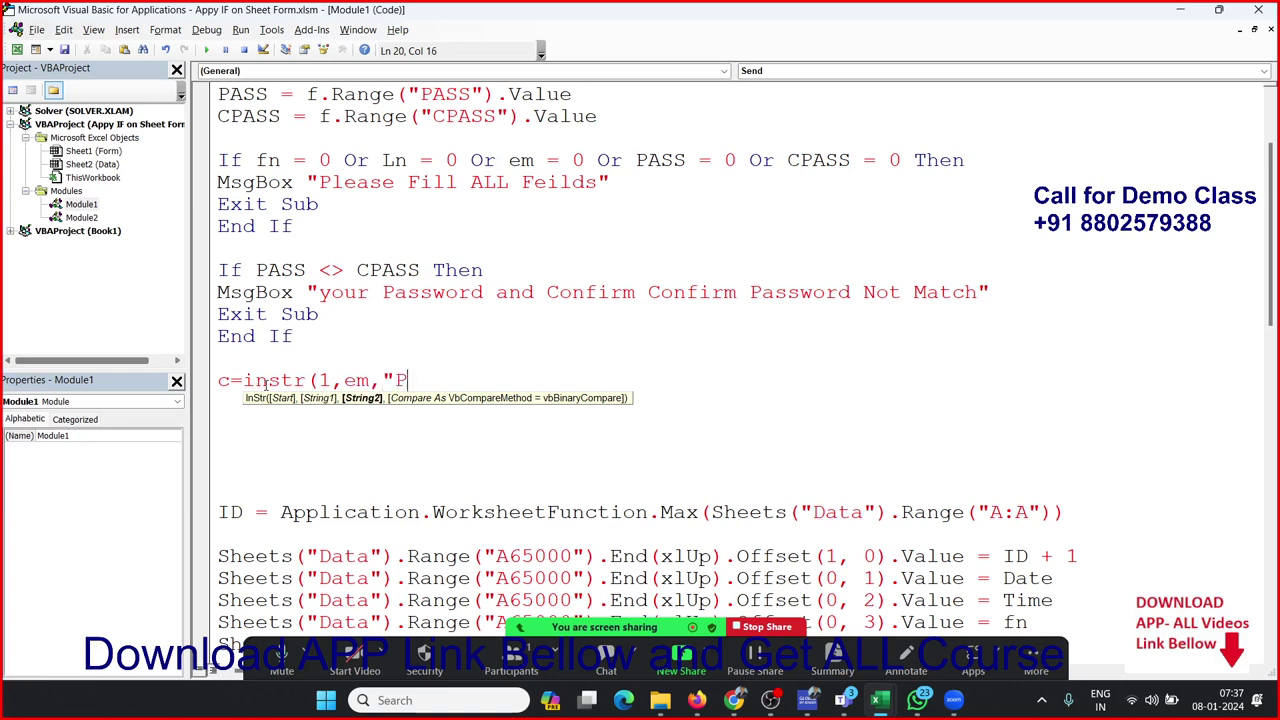
pyautogui.write('ASS')
pyautogui.write('"')
pyautogui.press('BackSpace')
pyautogui.press('BackSpace')
pyautogui.press('BackSpace')
pyautogui.press('BackSpace')
pyautogui.press('BackSpace')
pyautogui.write('@')
pyautogui.press('Return')
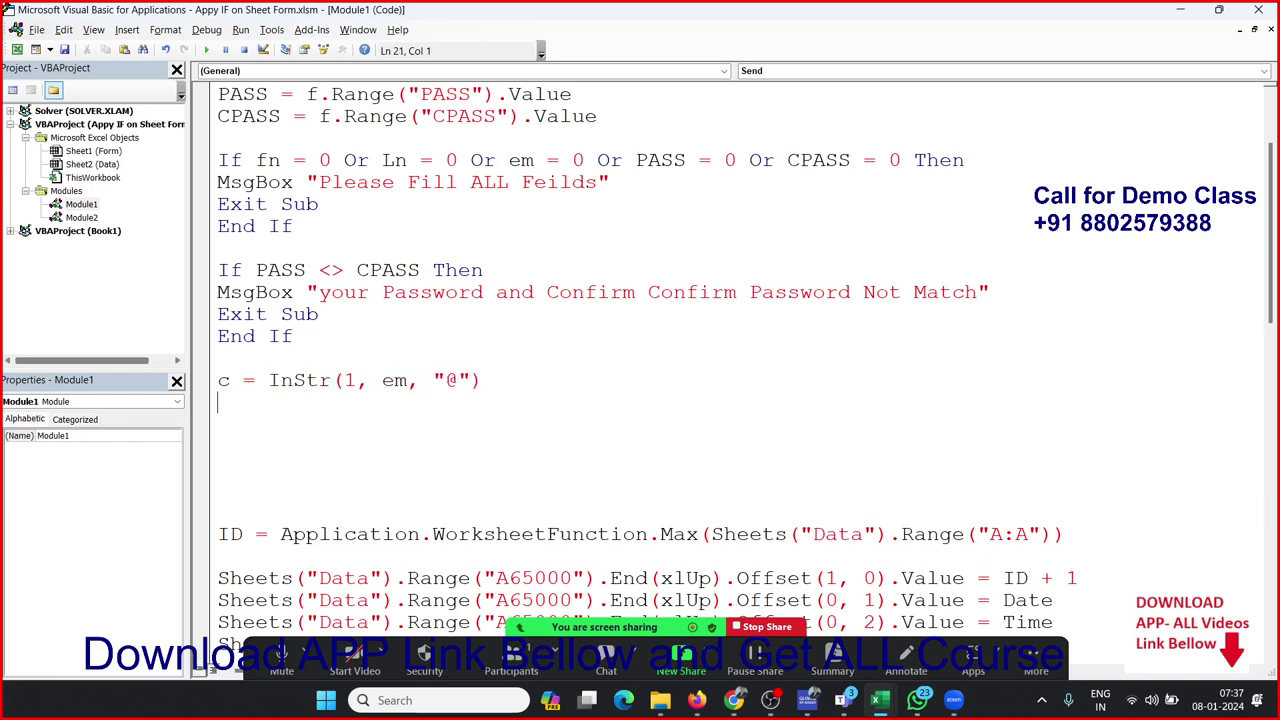
# Add d = InStr(c+1, em, ".") to find the dot after the @.
pyautogui.write('d=')
pyautogui.write('inst')
pyautogui.write('r(')
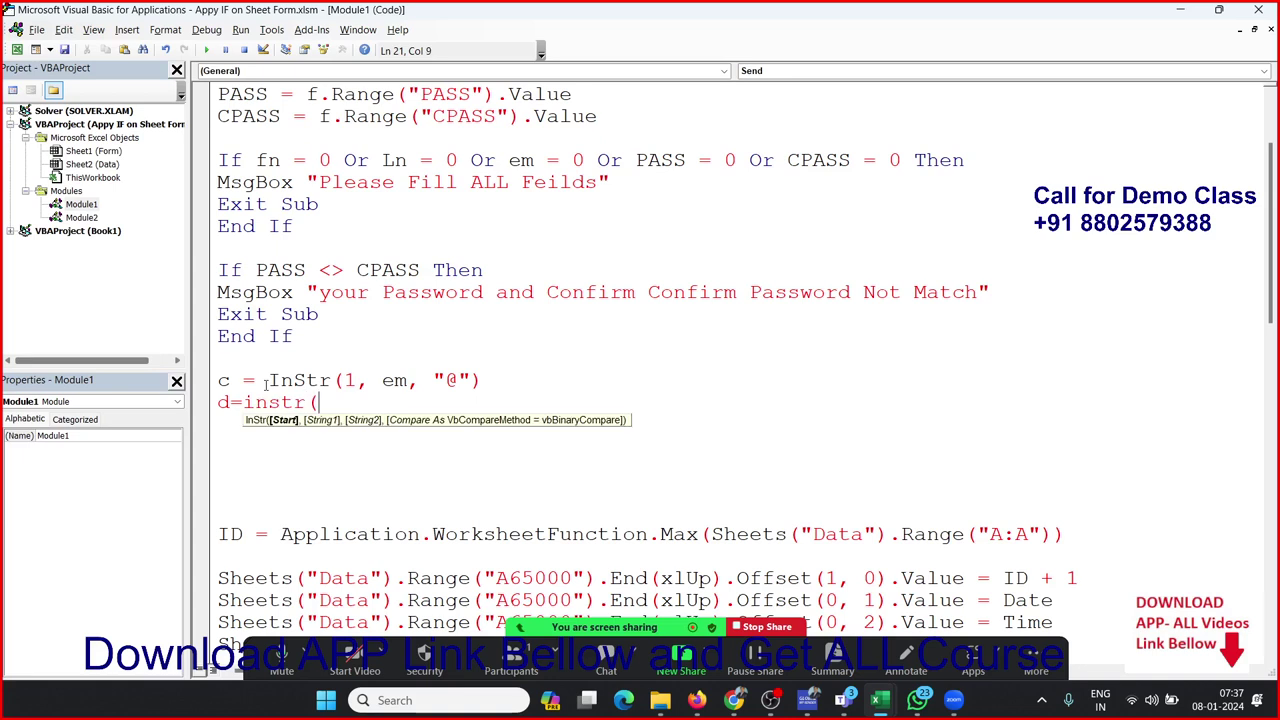
pyautogui.write('1')
pyautogui.write(',e')
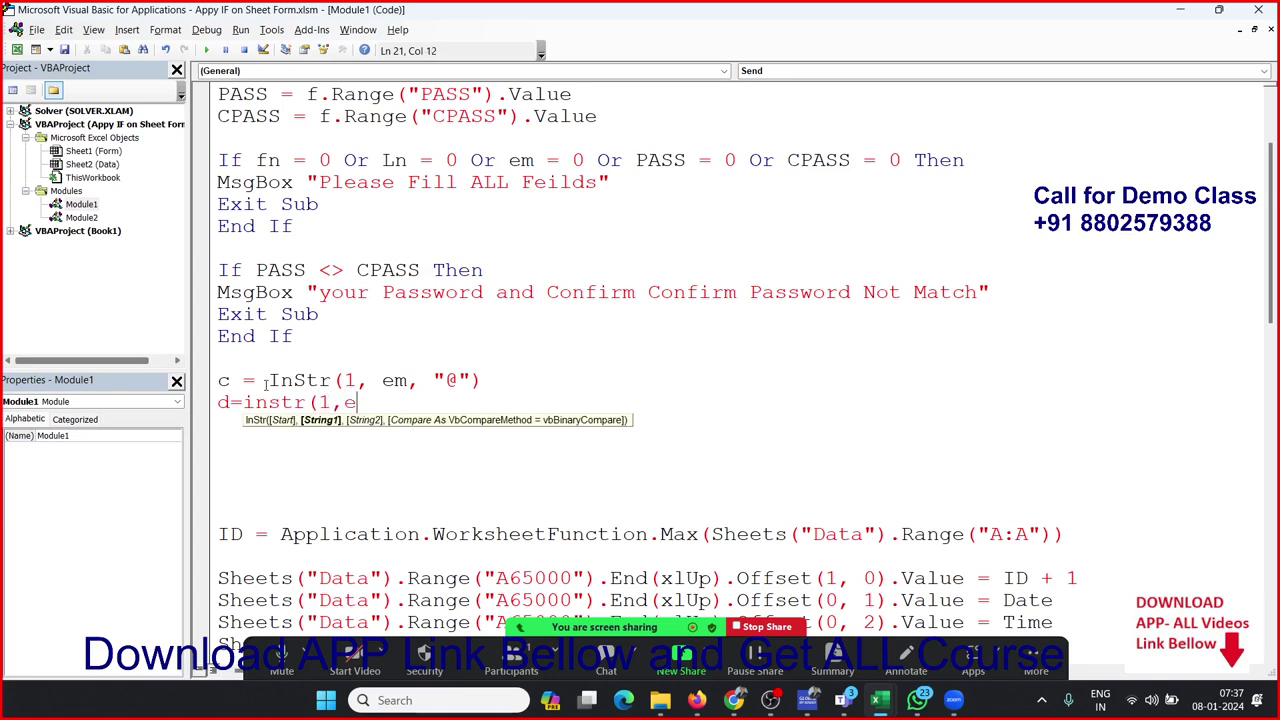
pyautogui.write('m,')
pyautogui.write('".')
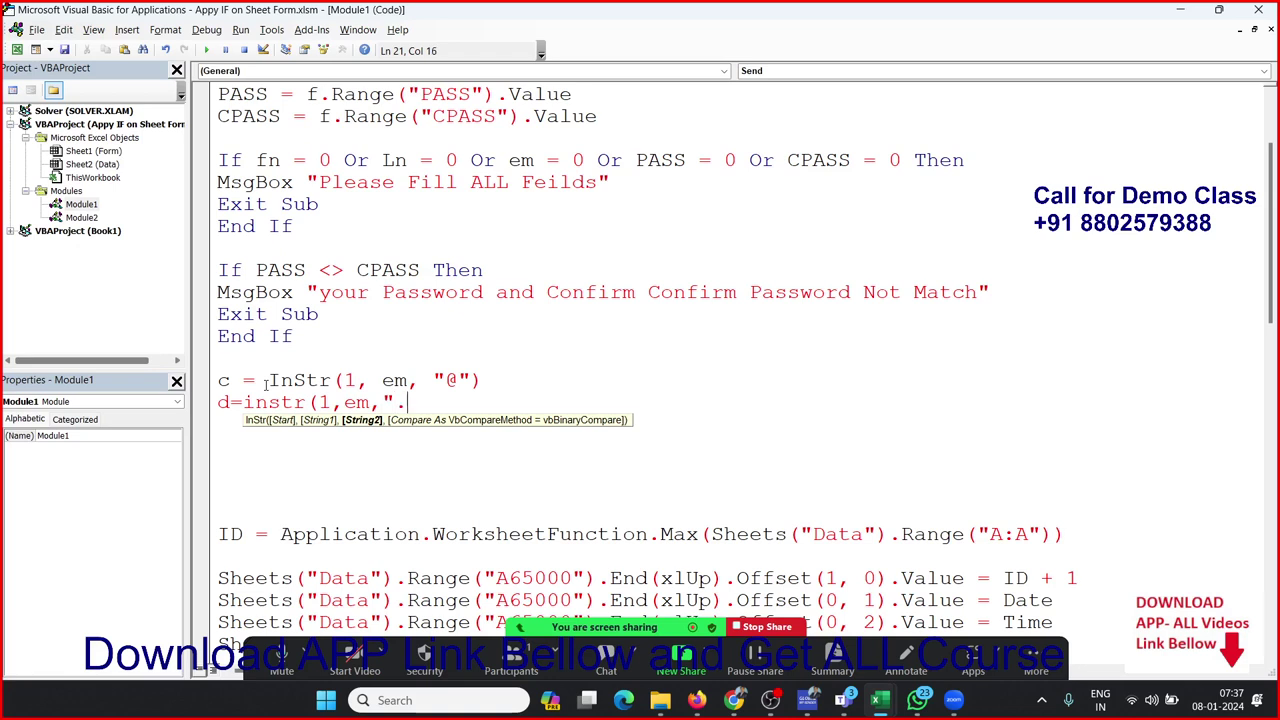
pyautogui.click(267, 383)
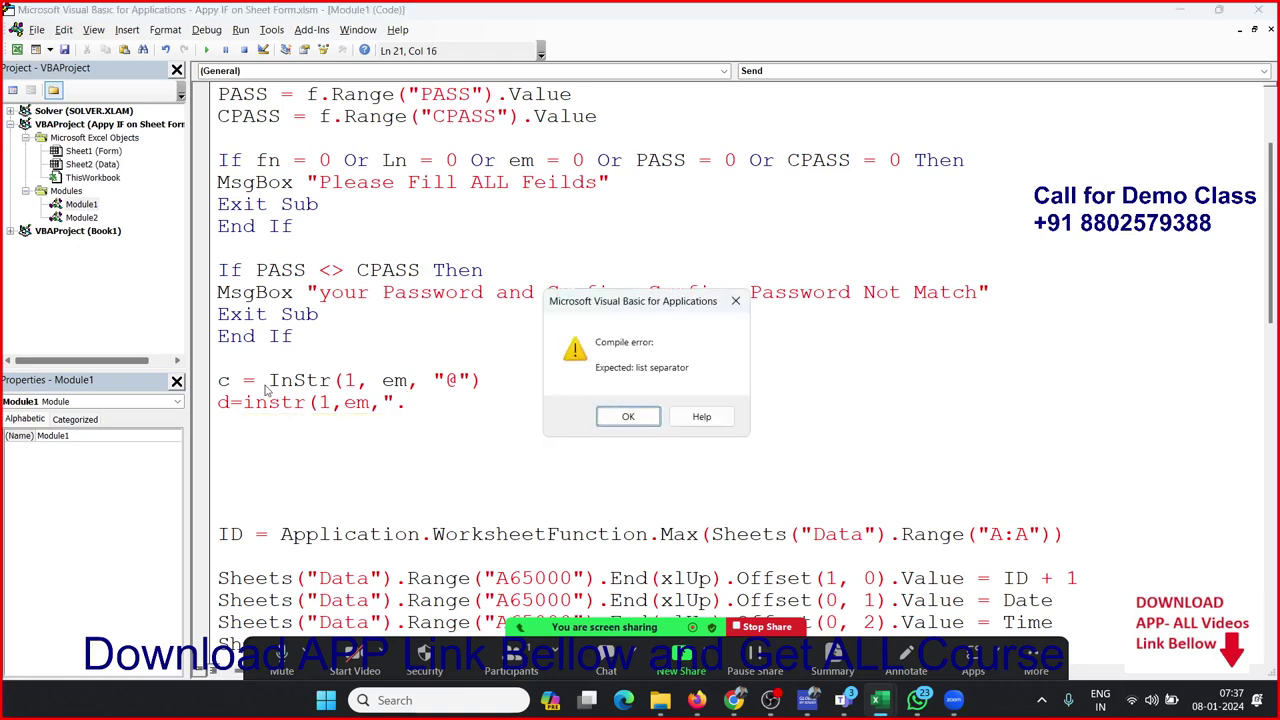
pyautogui.press('Return')
pyautogui.write('")')
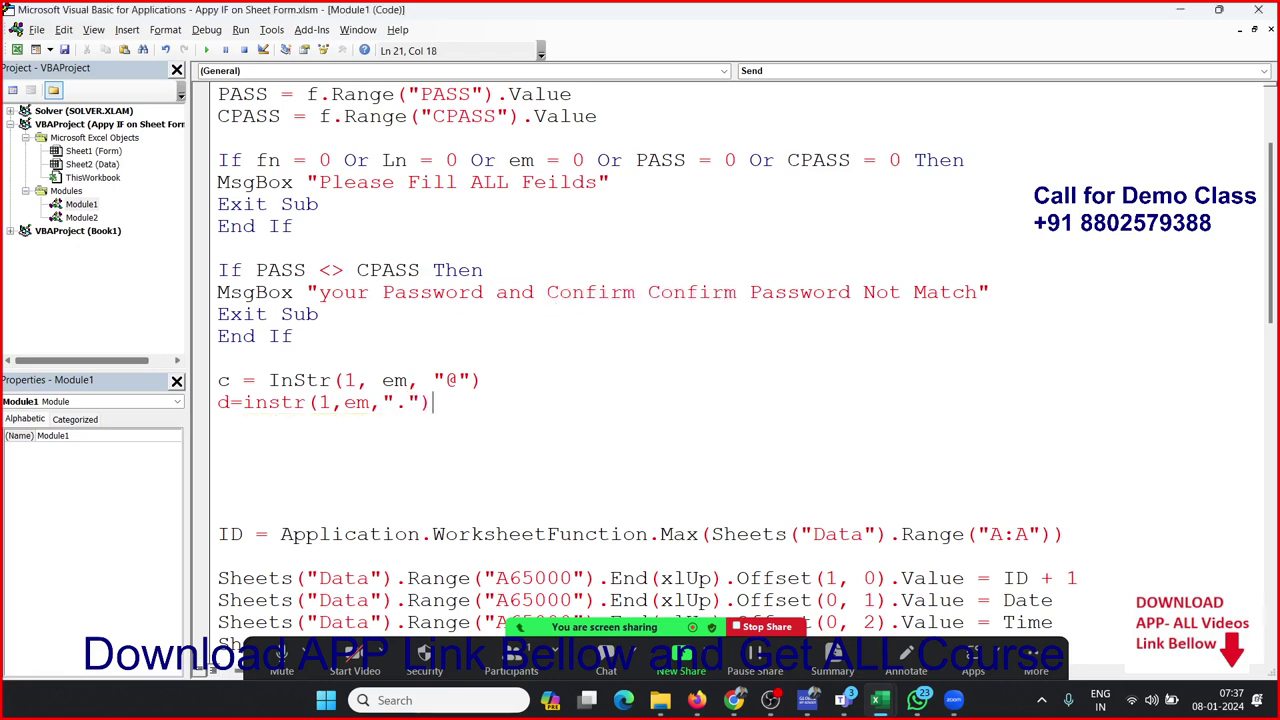
pyautogui.doubleClick(323, 402)
pyautogui.write('c+1')
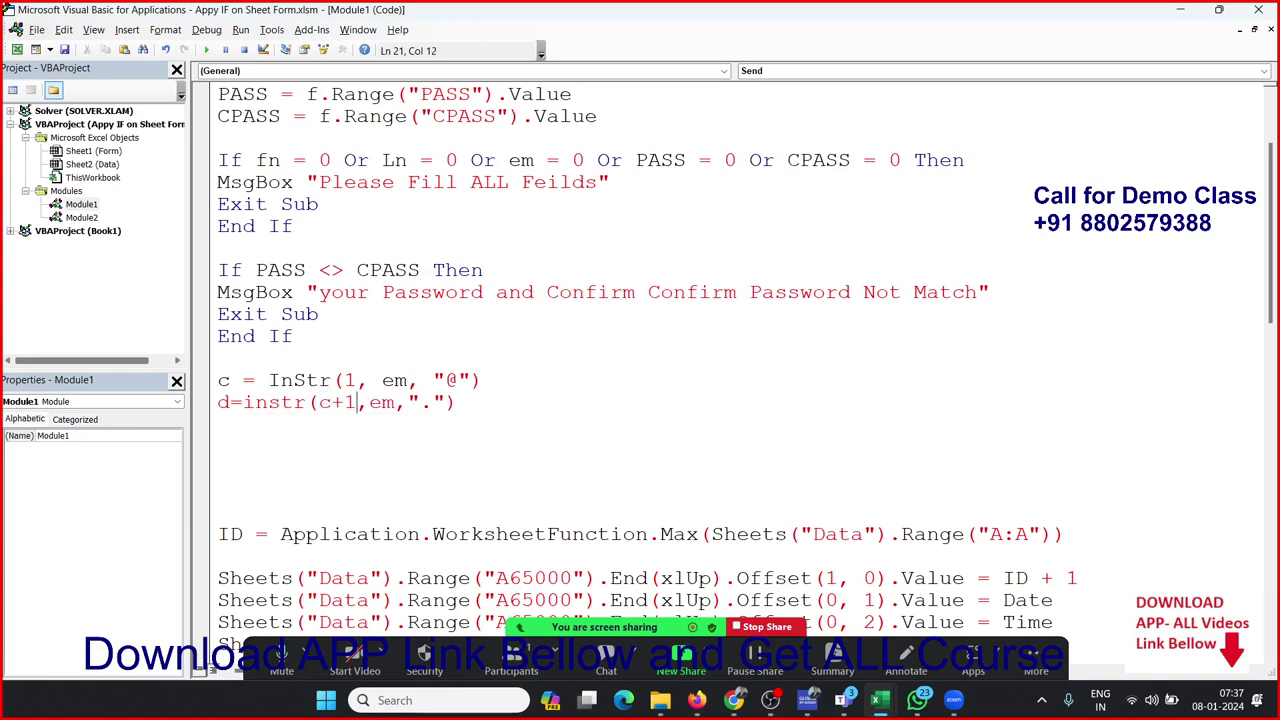
pyautogui.click(403, 421)
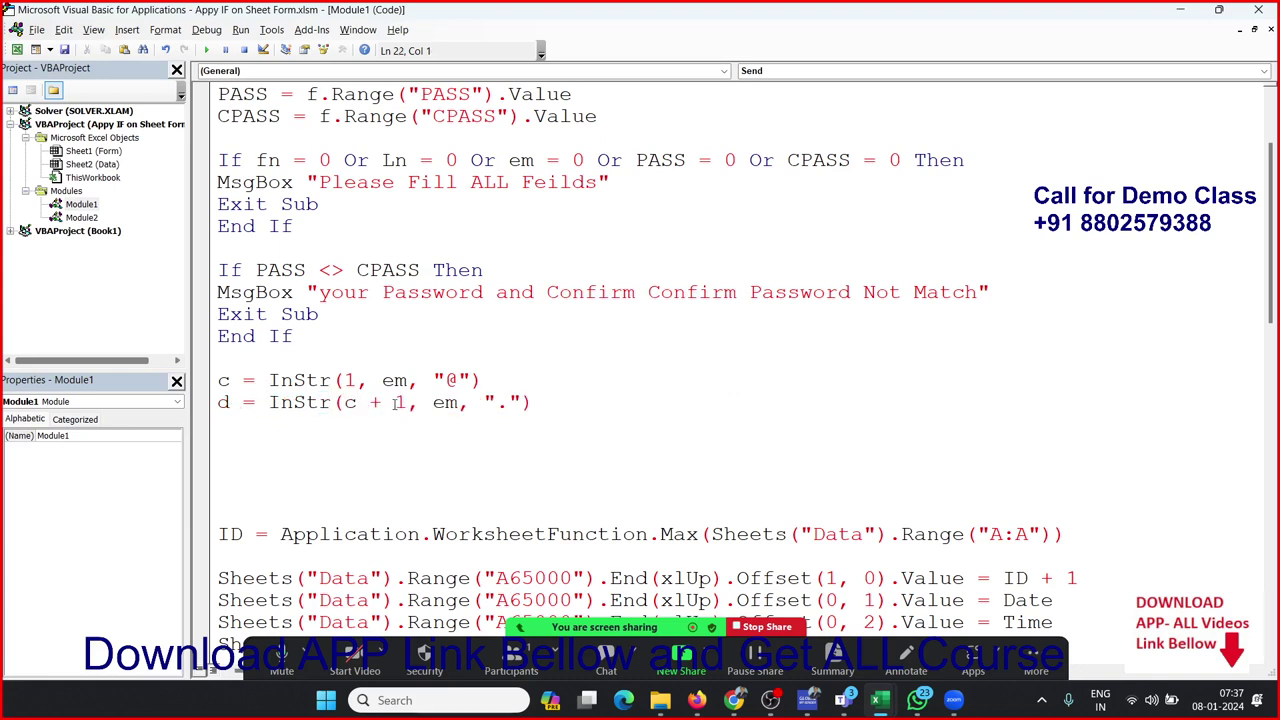
pyautogui.press('Return')
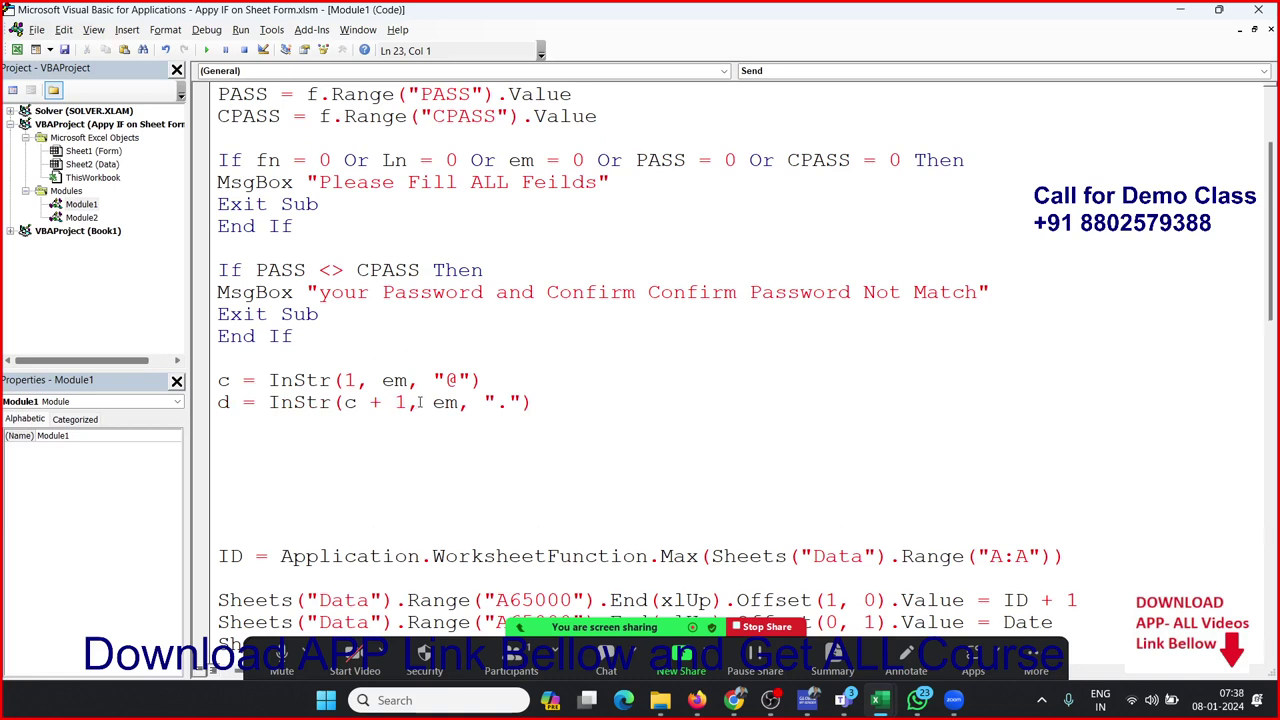
# Add If c=0 Or d=0 Then with MsgBox "Please Enter Correct Email id".
pyautogui.write('if ')
pyautogui.write('c')
pyautogui.write('=0 ro ')
pyautogui.write('d=0')
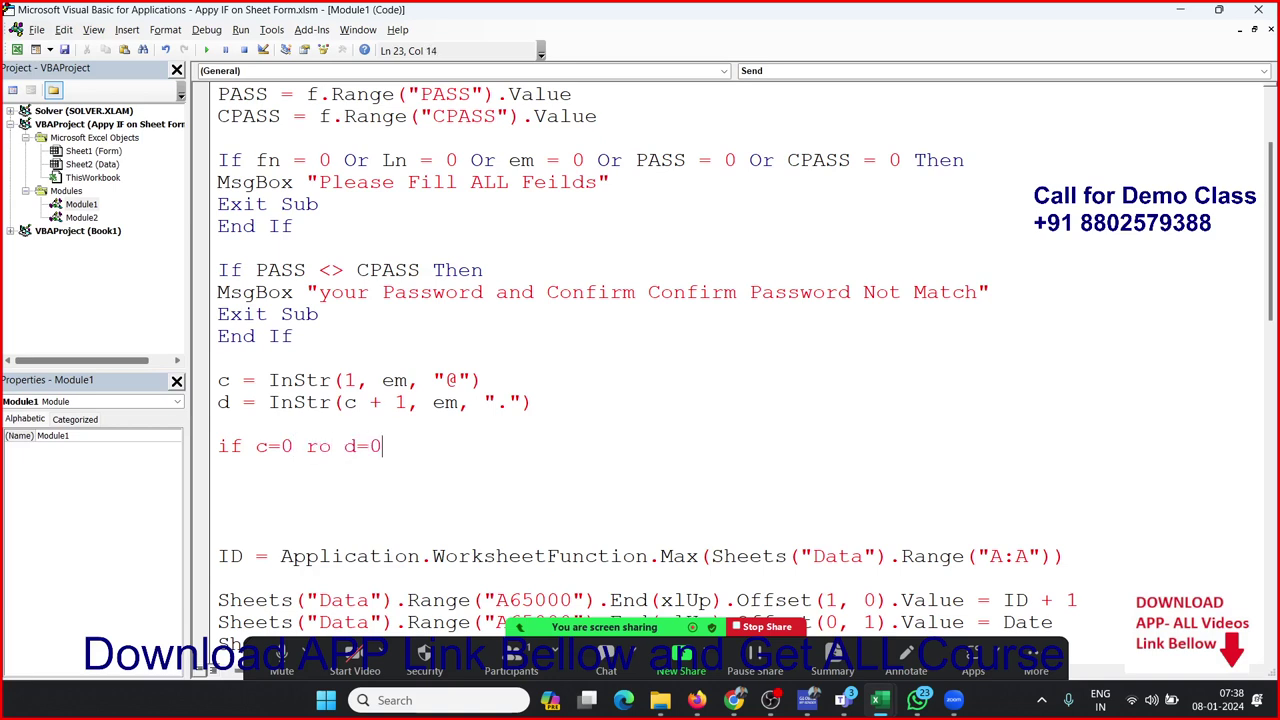
pyautogui.write(' then')
pyautogui.press('Return')
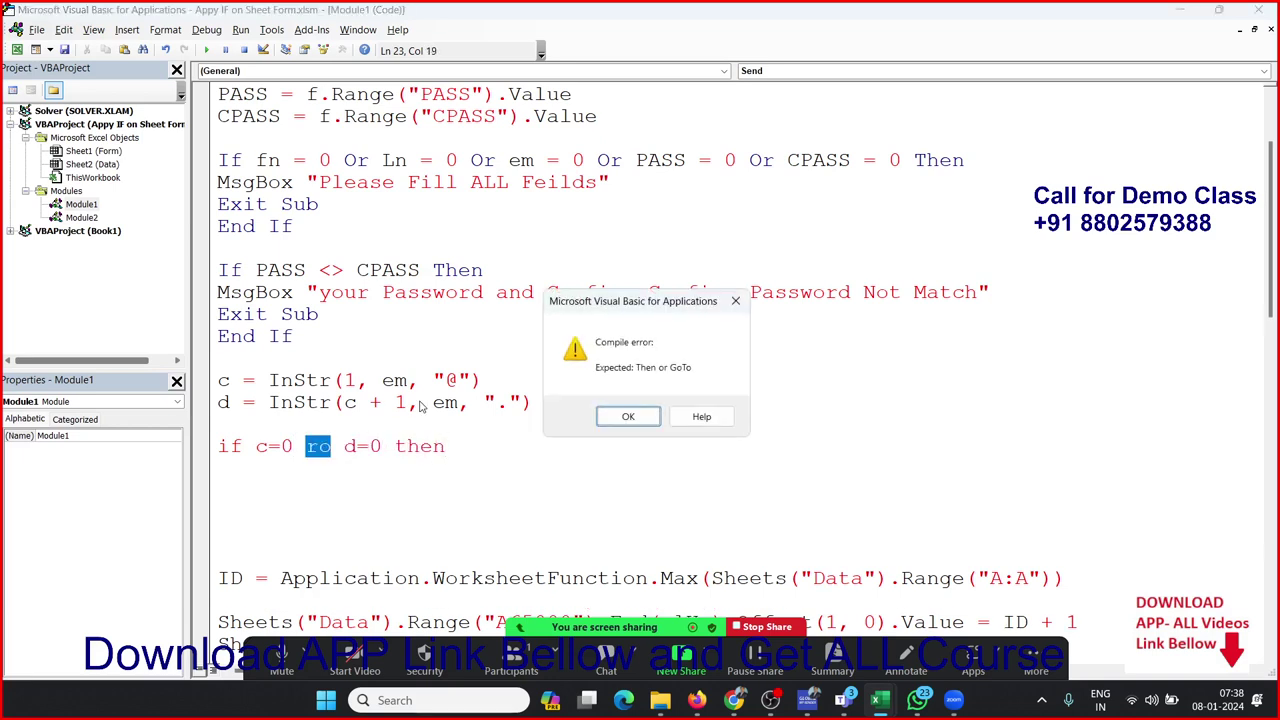
pyautogui.press('Return')
pyautogui.write('or')
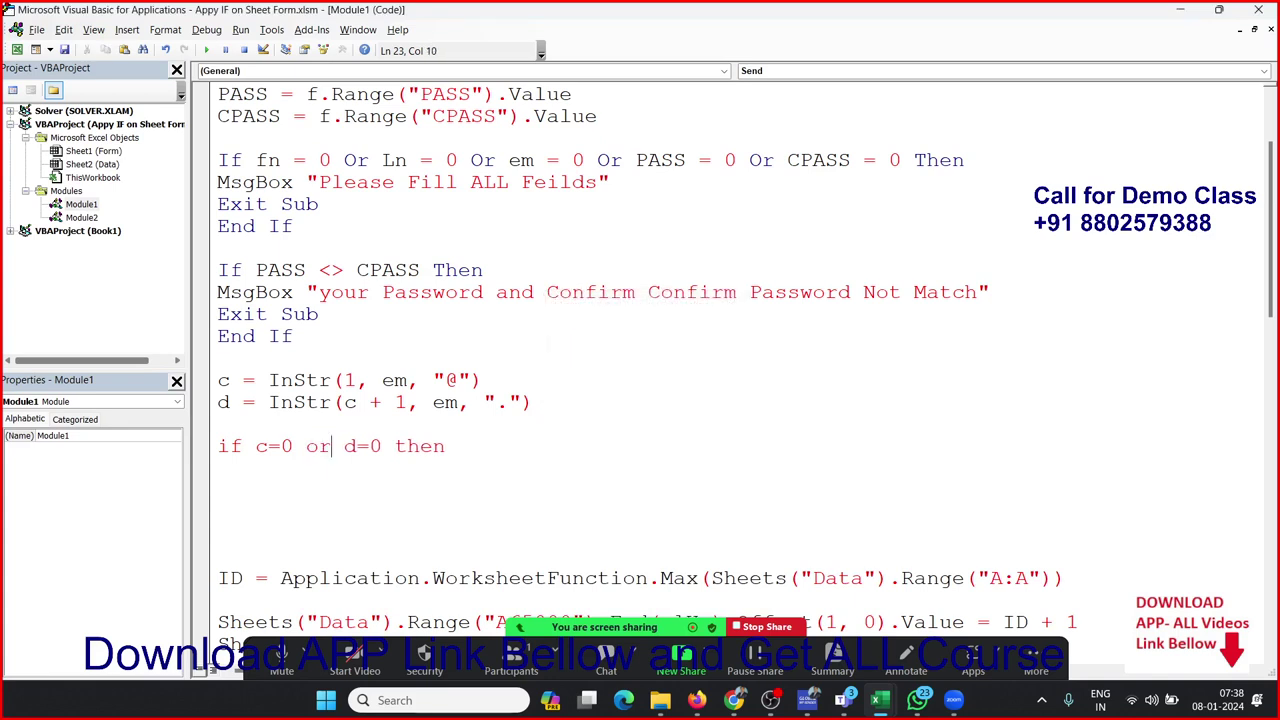
pyautogui.press('Return')
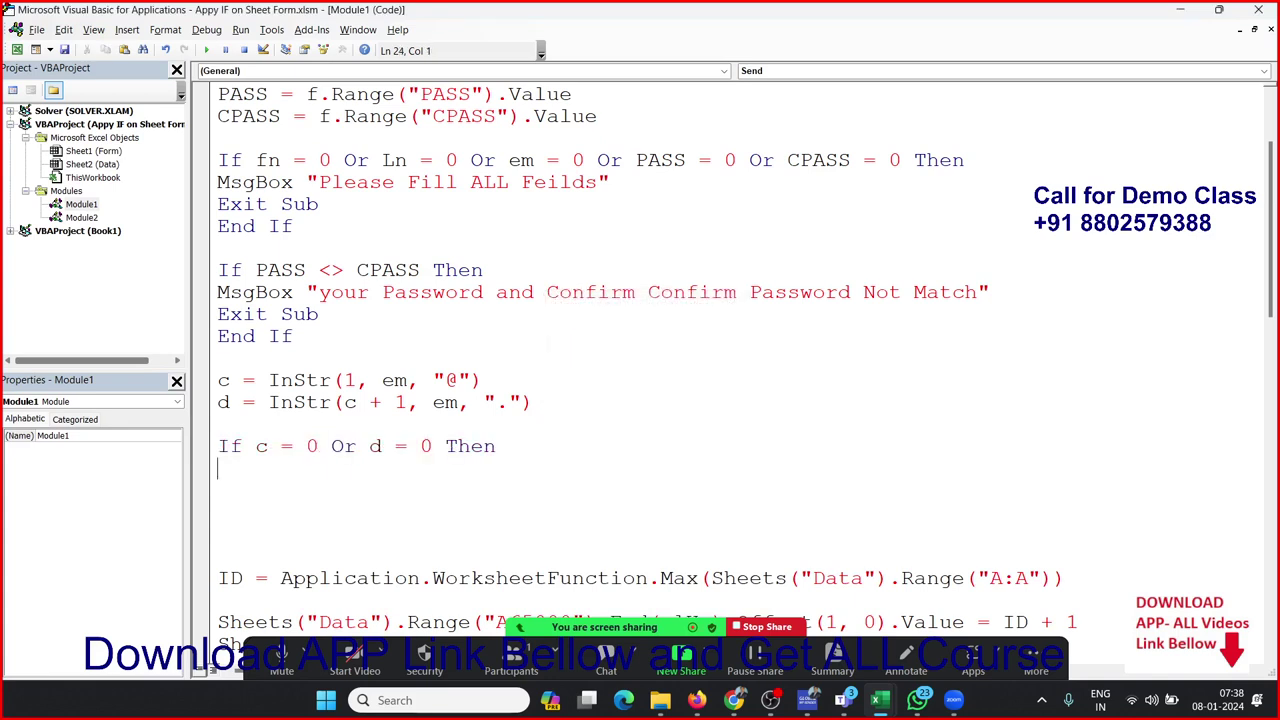
pyautogui.write('msgb')
pyautogui.write('ox "')
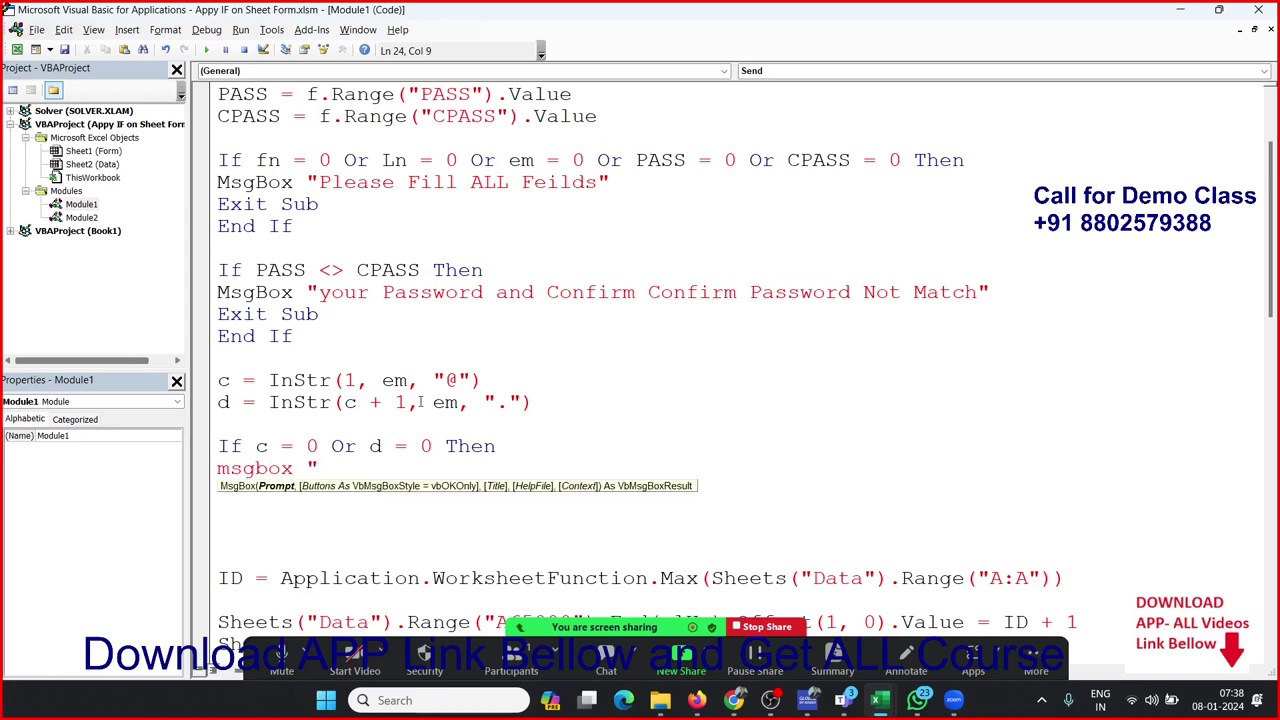
pyautogui.write('Please En')
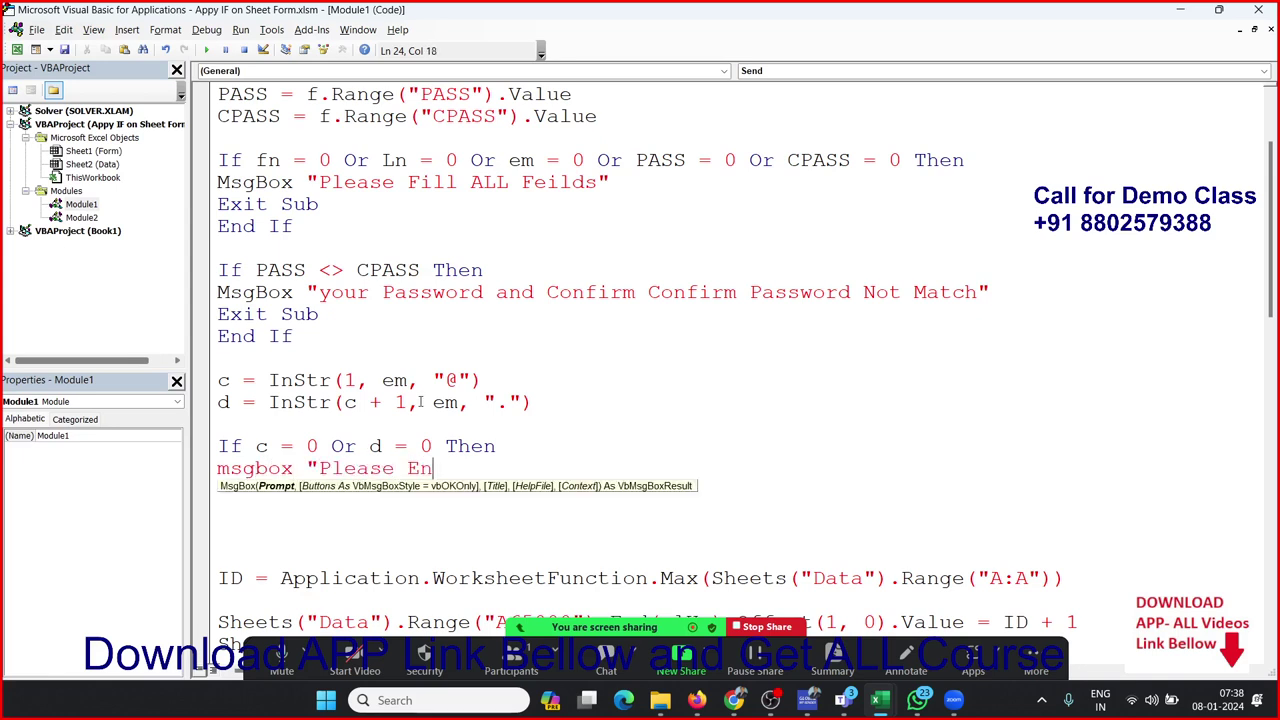
pyautogui.write('ter Corr')
pyautogui.write('ect Ema')
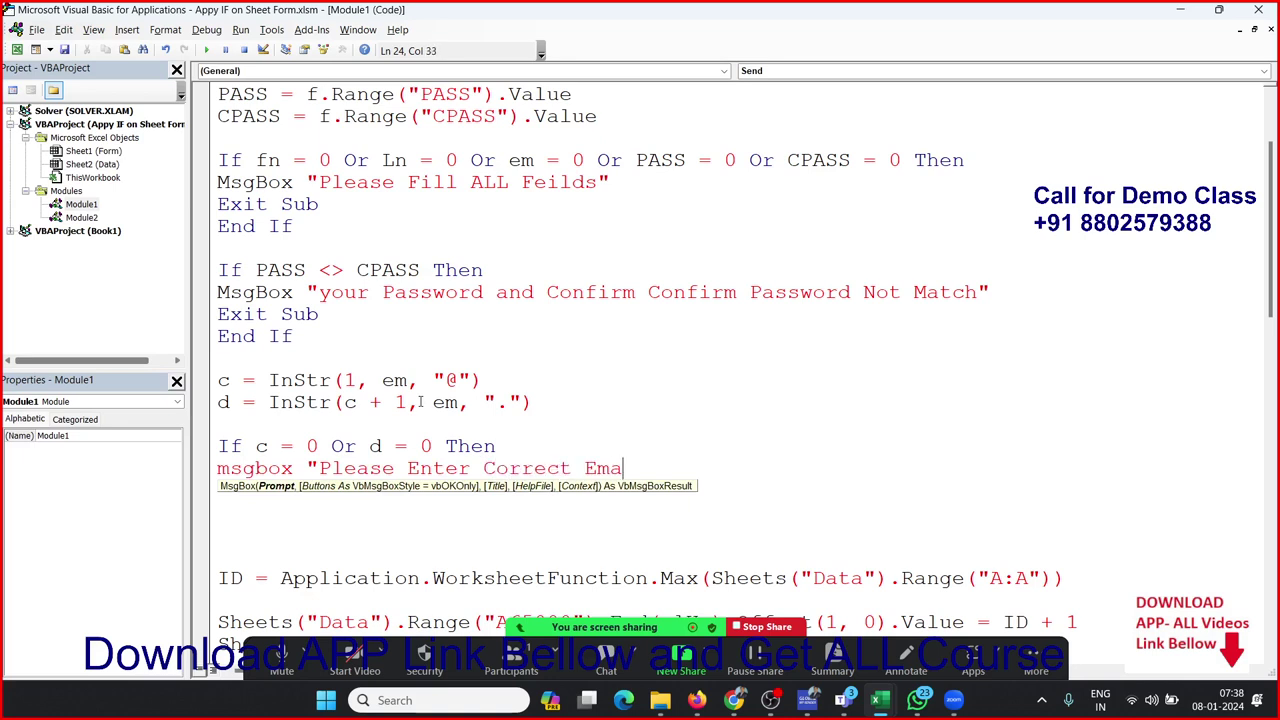
pyautogui.write('il')
pyautogui.write(' id"')
pyautogui.press('Return')
# Close the email check with Exit Sub and End If.
pyautogui.write('end ')
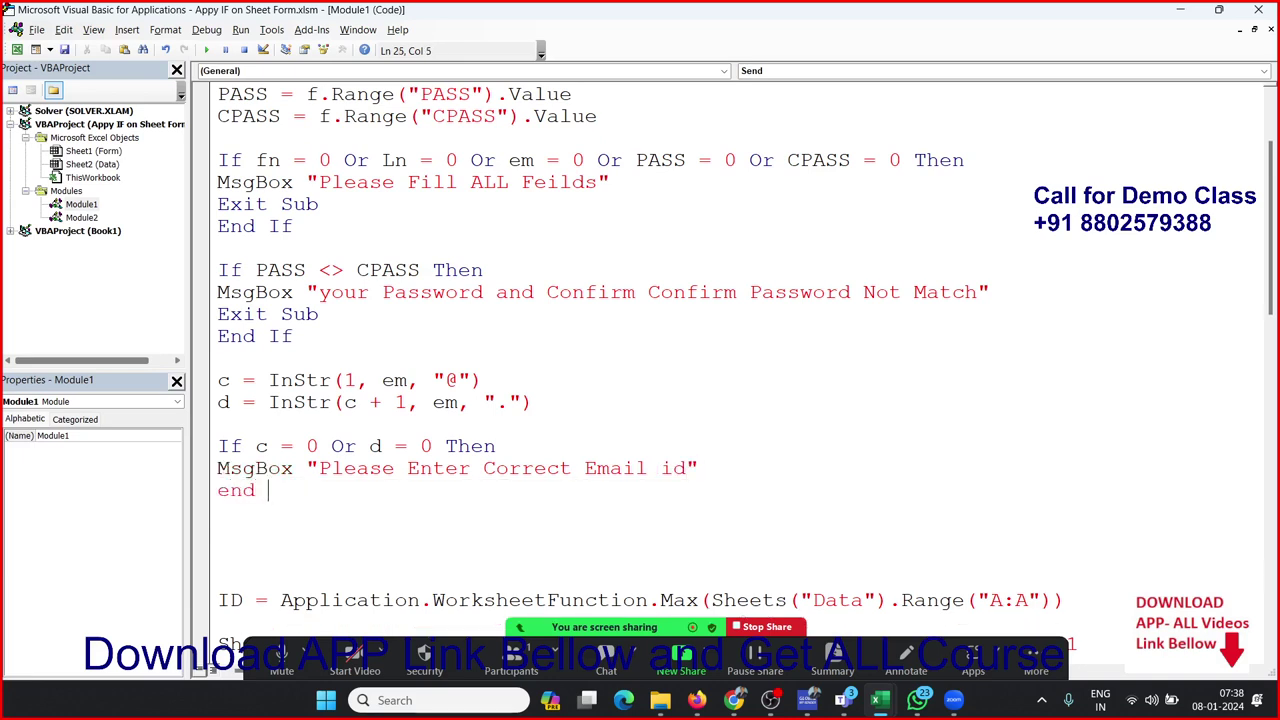
pyautogui.write('if')
pyautogui.press('Up')
pyautogui.press('Left')
pyautogui.press('Left')
pyautogui.press('Left')
pyautogui.press('Left')
pyautogui.press('Left')
pyautogui.press('Return')
pyautogui.press('Up')
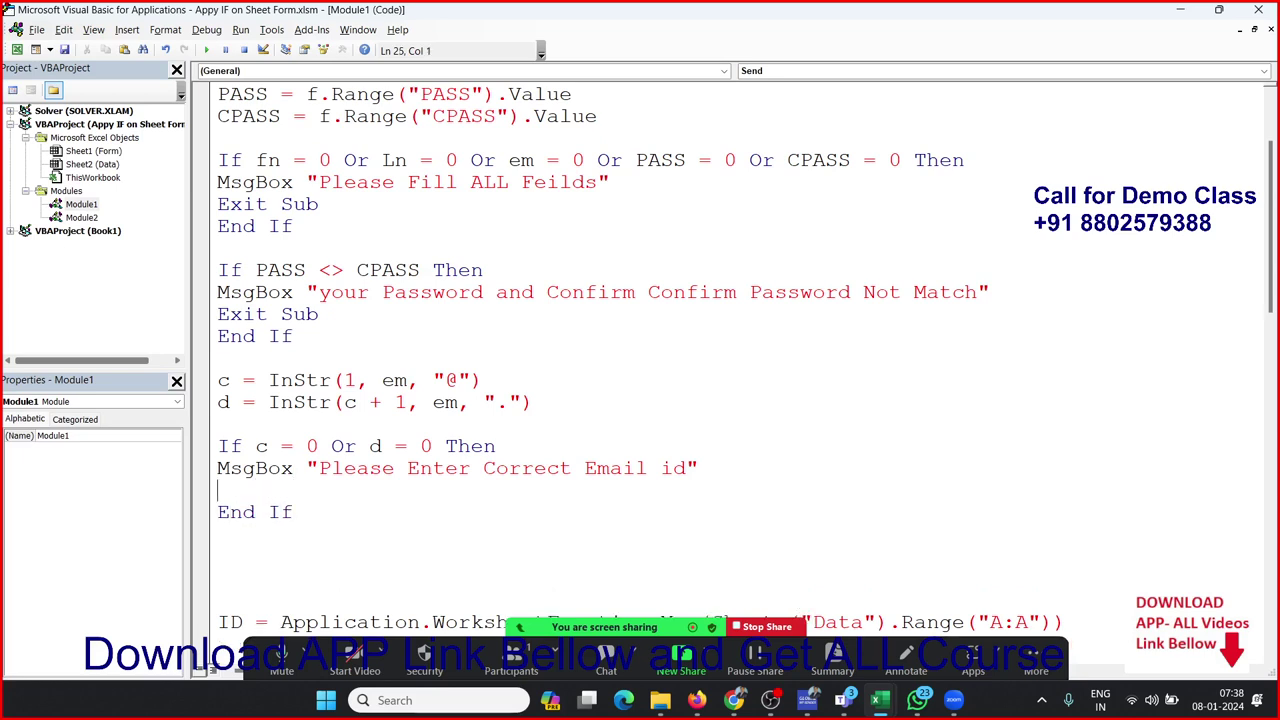
pyautogui.write('exit')
pyautogui.write(' sub')
pyautogui.click(293, 512)
pyautogui.scroll(-2, 439, 413)
pyautogui.click(418, 440)
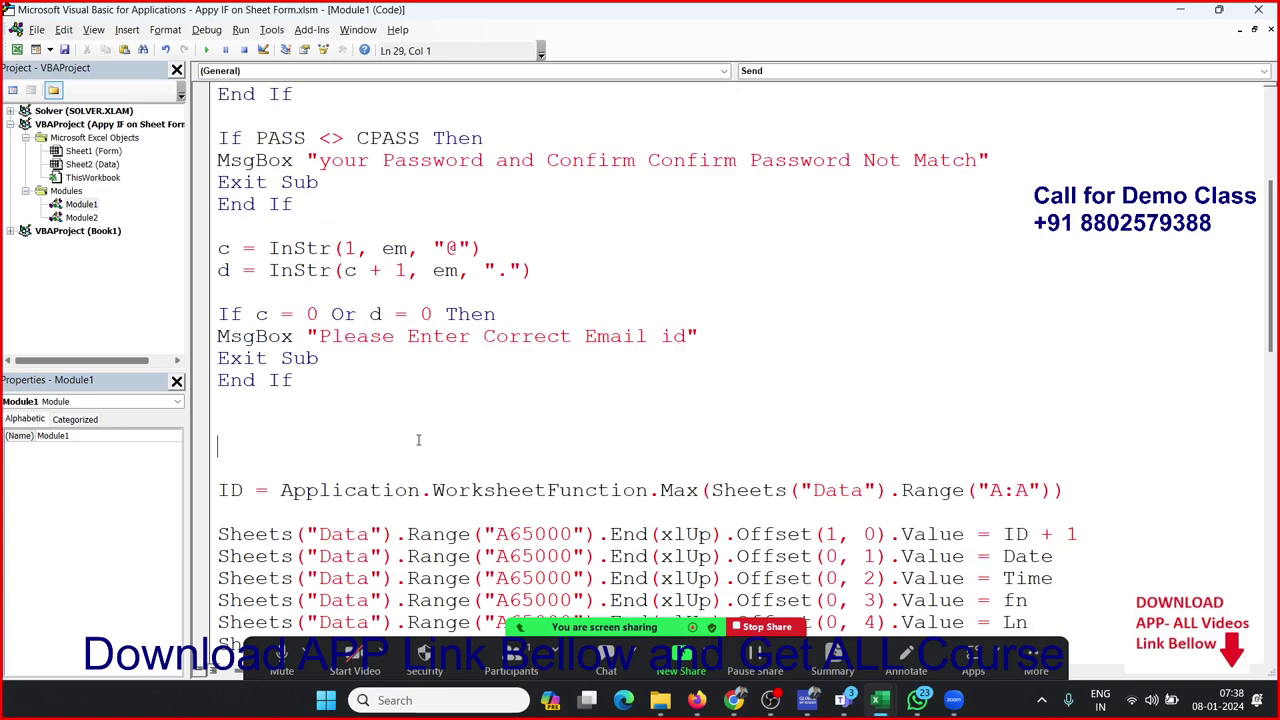
# Test registering, then re-enter matching passwords and resubmit, getting the incorrect-email message.
pyautogui.hotkey('alt', 'F11')
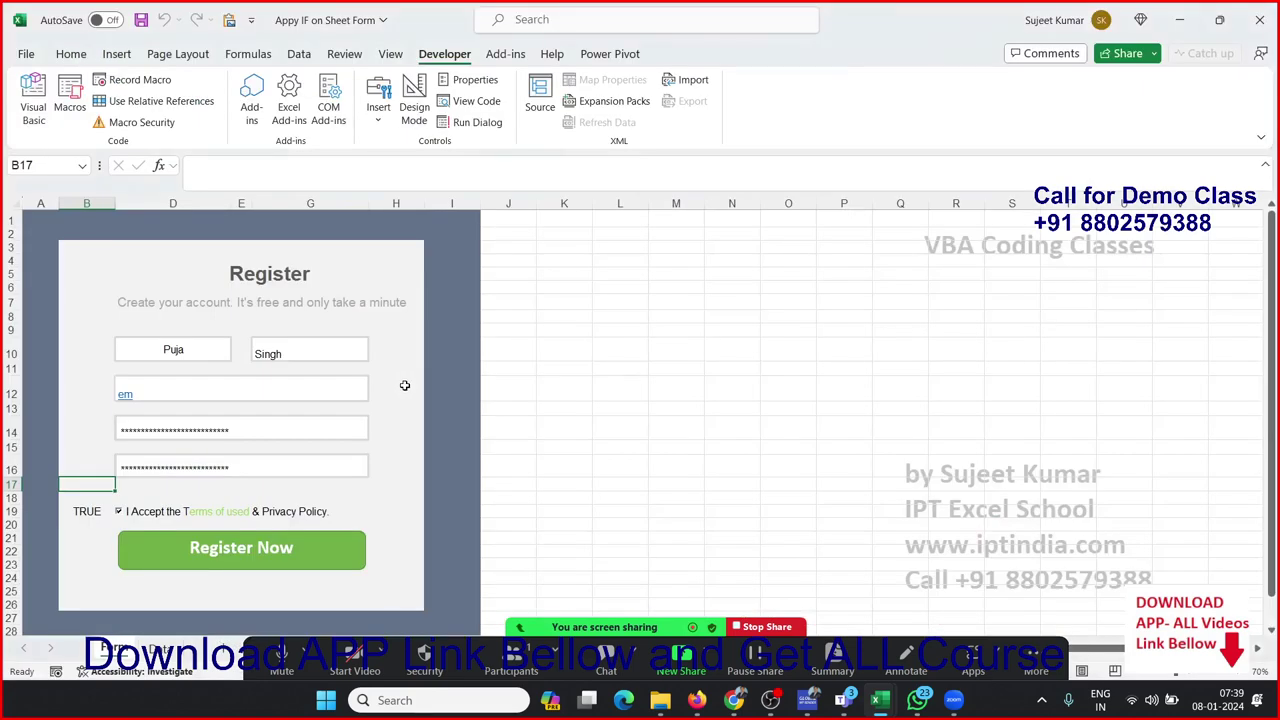
pyautogui.click(485, 486)
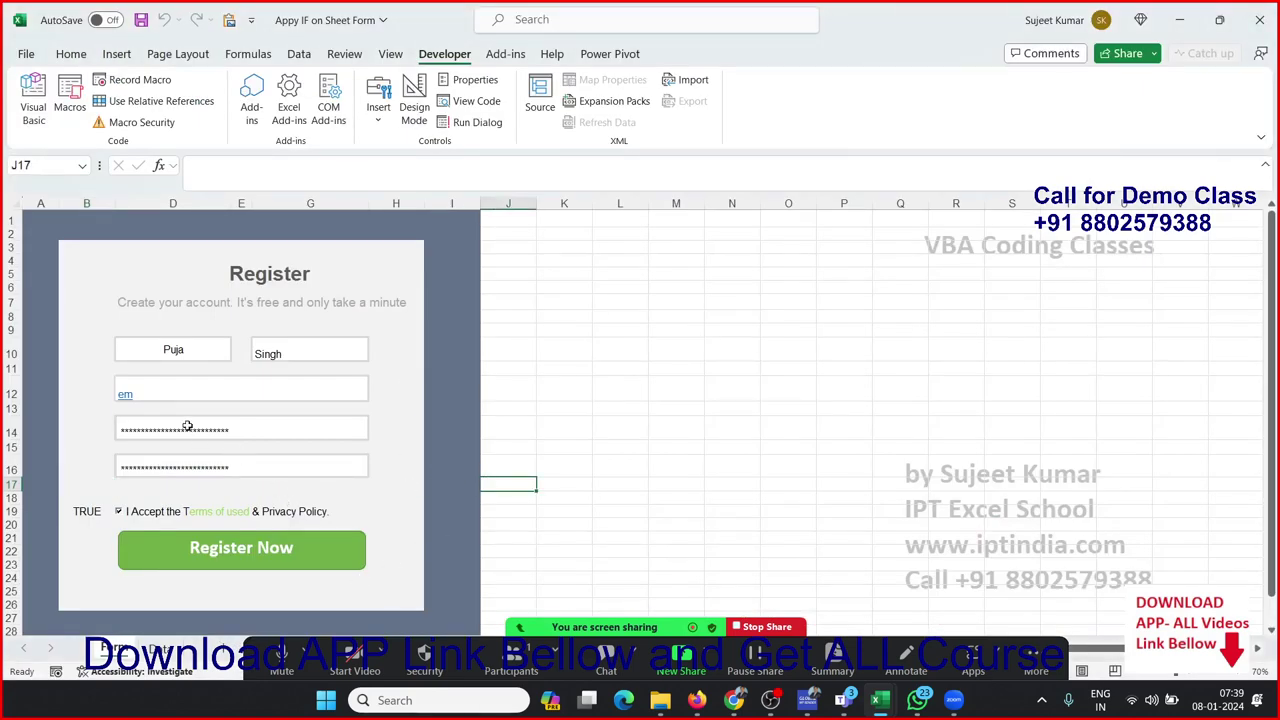
pyautogui.click(195, 545)
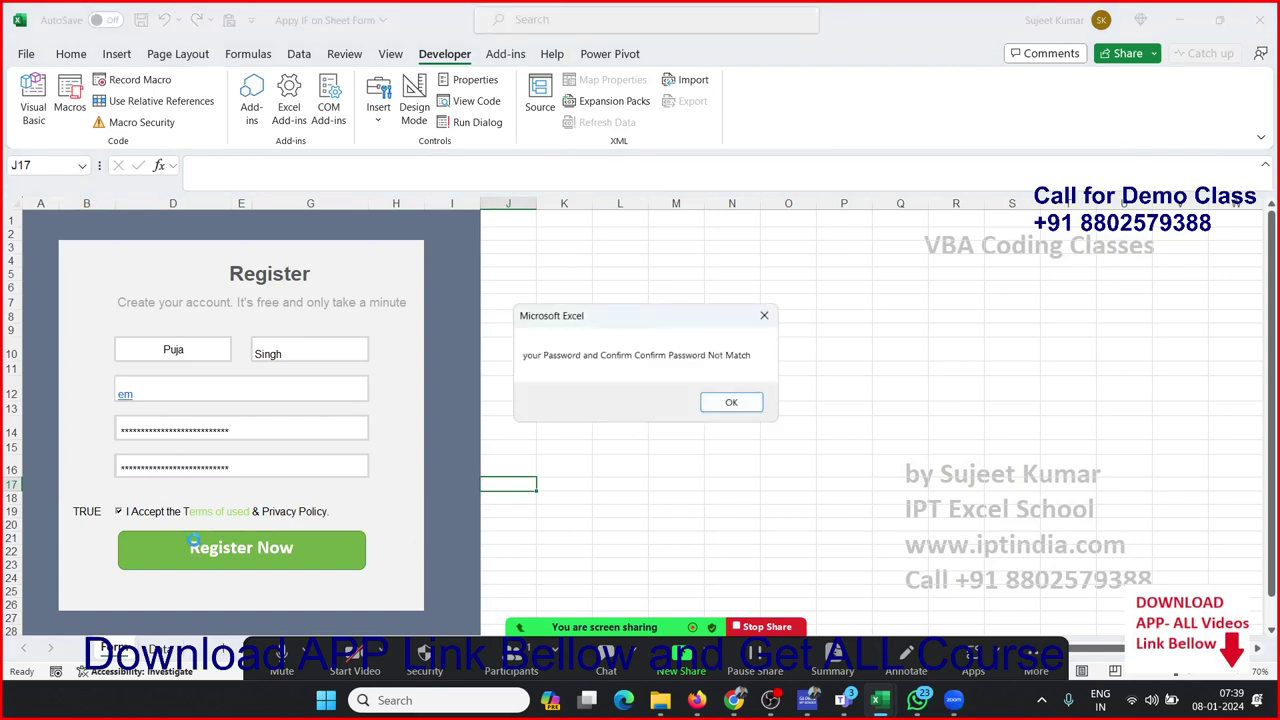
pyautogui.click(737, 403)
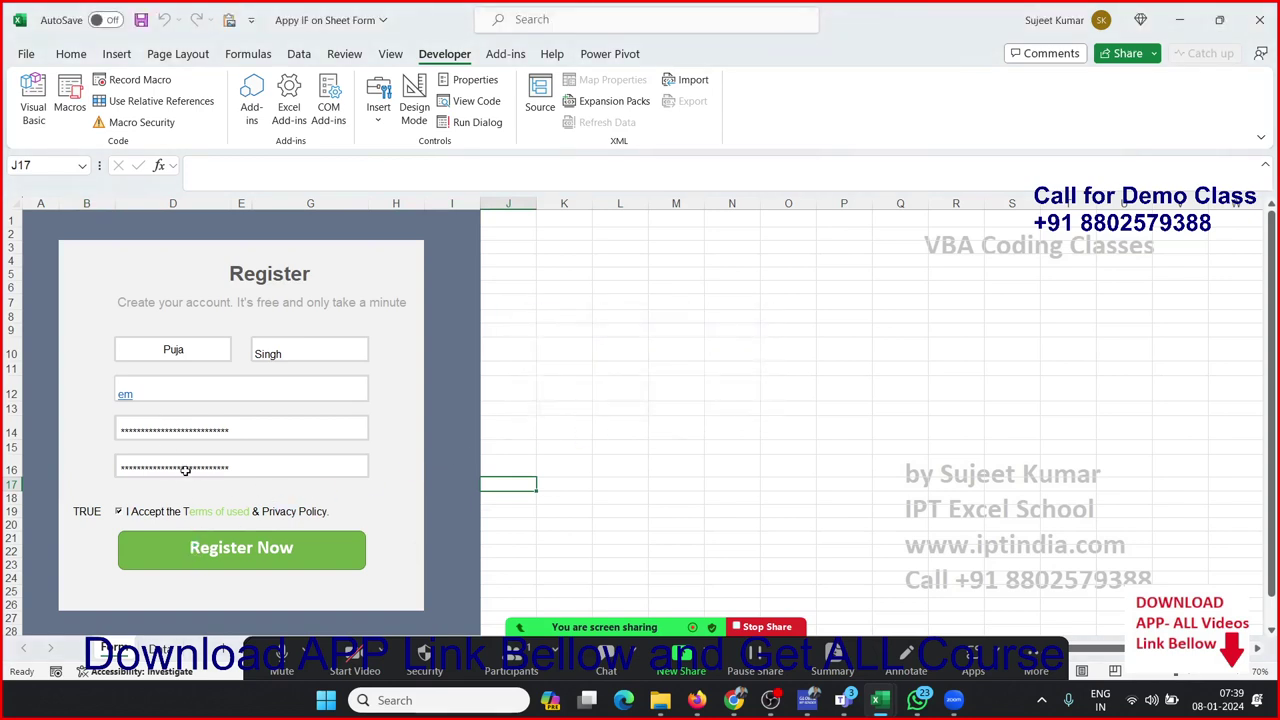
pyautogui.click(134, 432)
pyautogui.write('dd')
pyautogui.click(133, 466)
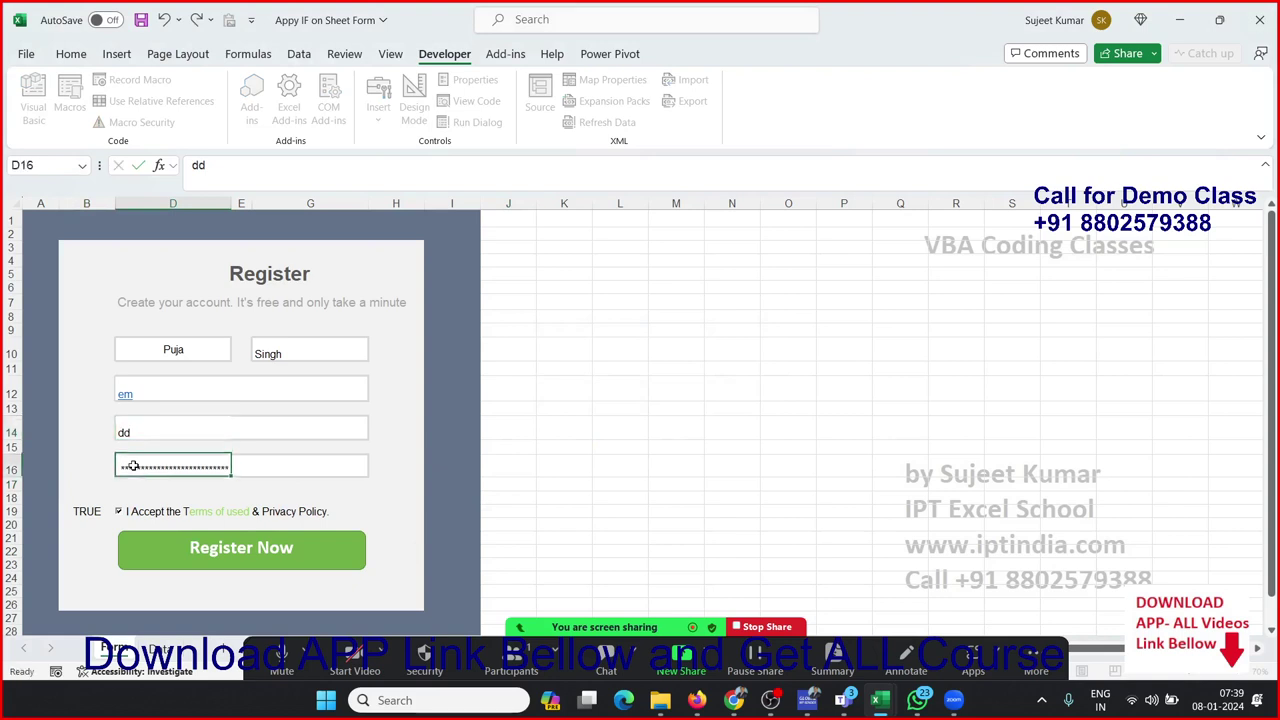
pyautogui.write('dd')
pyautogui.click(288, 438)
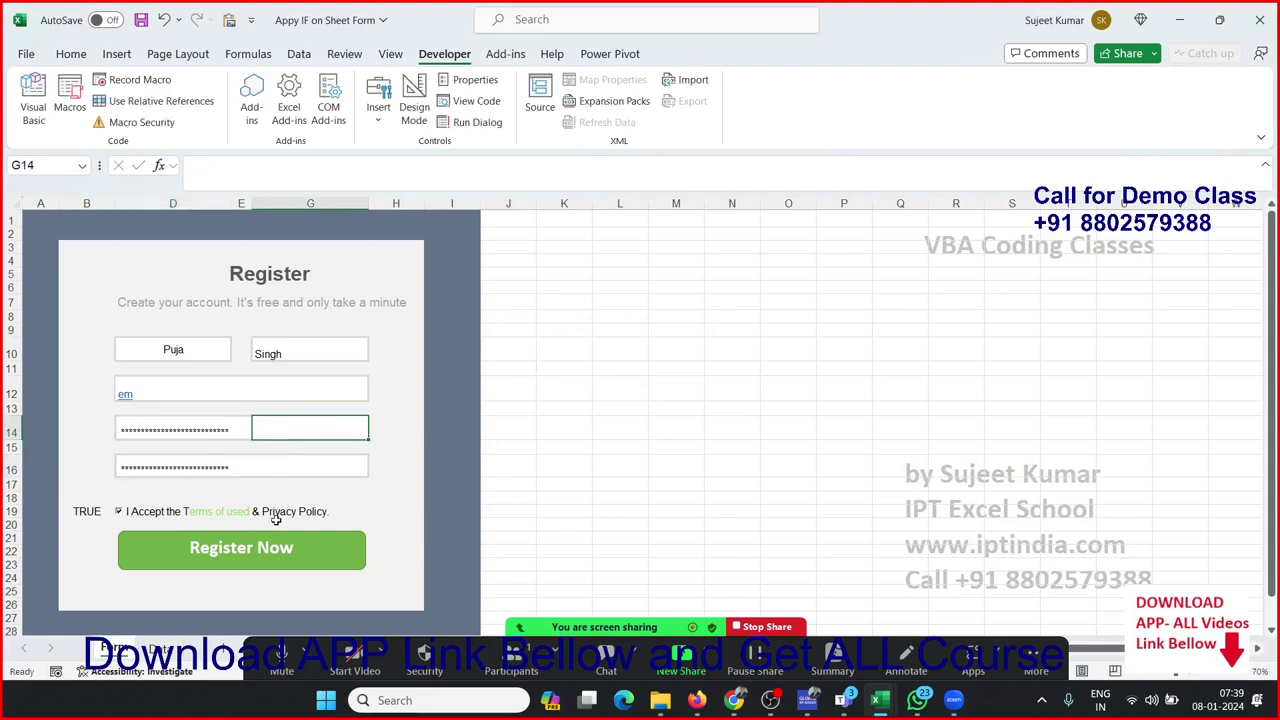
pyautogui.click(277, 552)
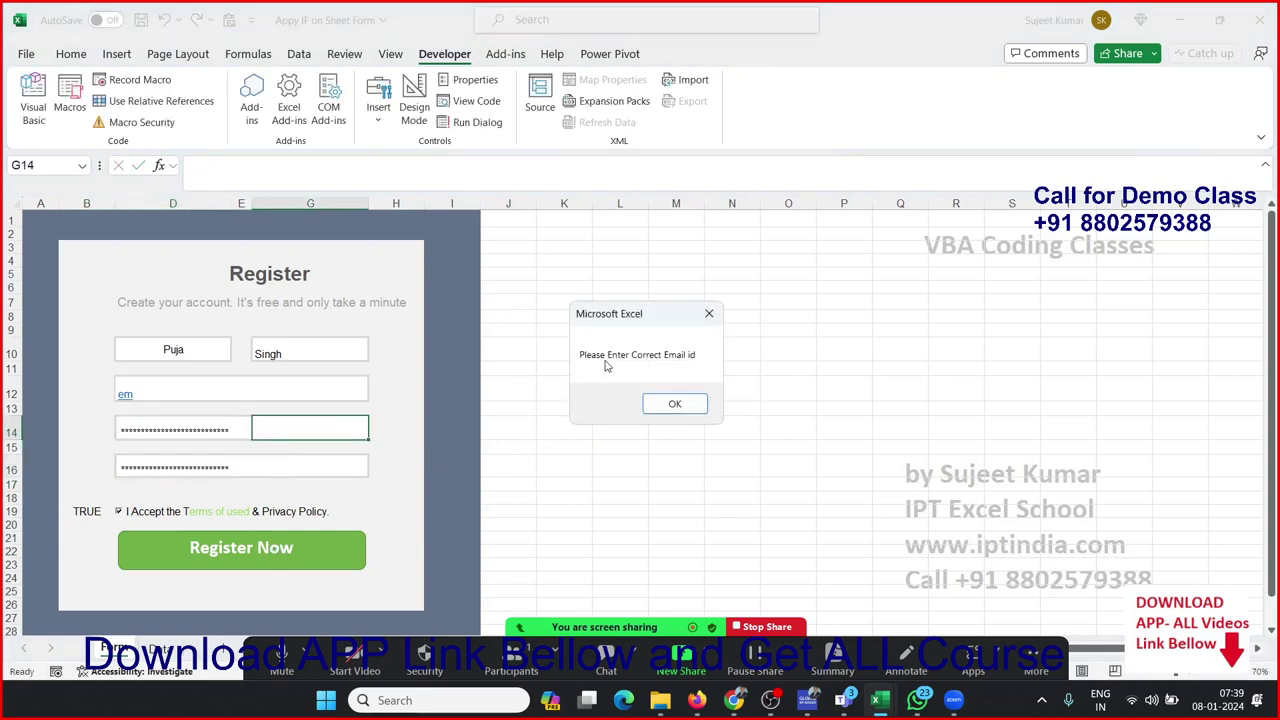
pyautogui.click(678, 410)
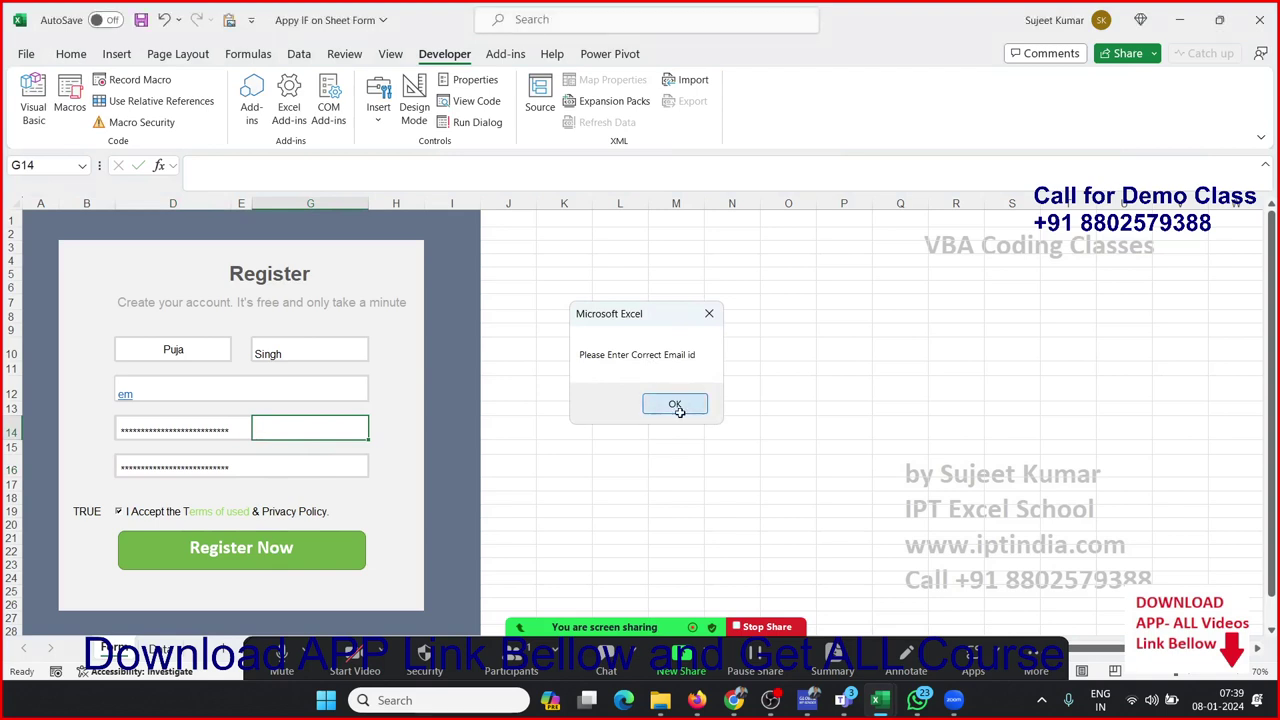
pyautogui.click(205, 402)
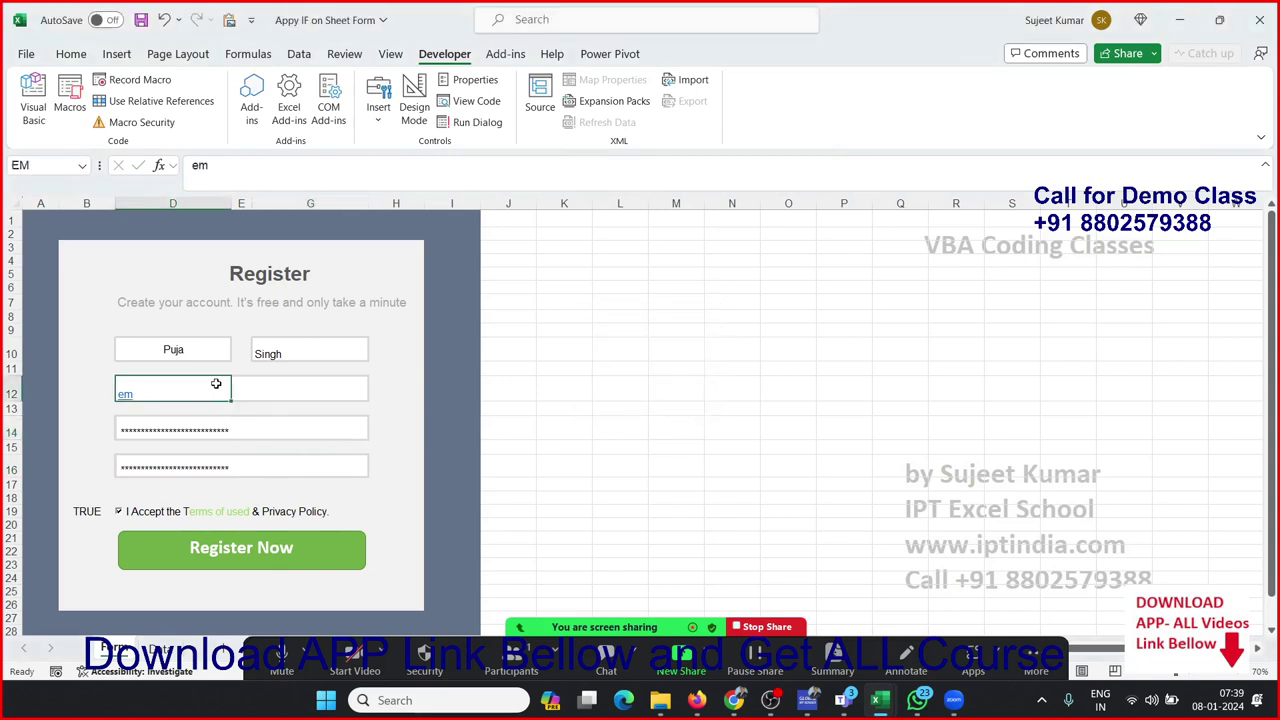
pyautogui.write('em')
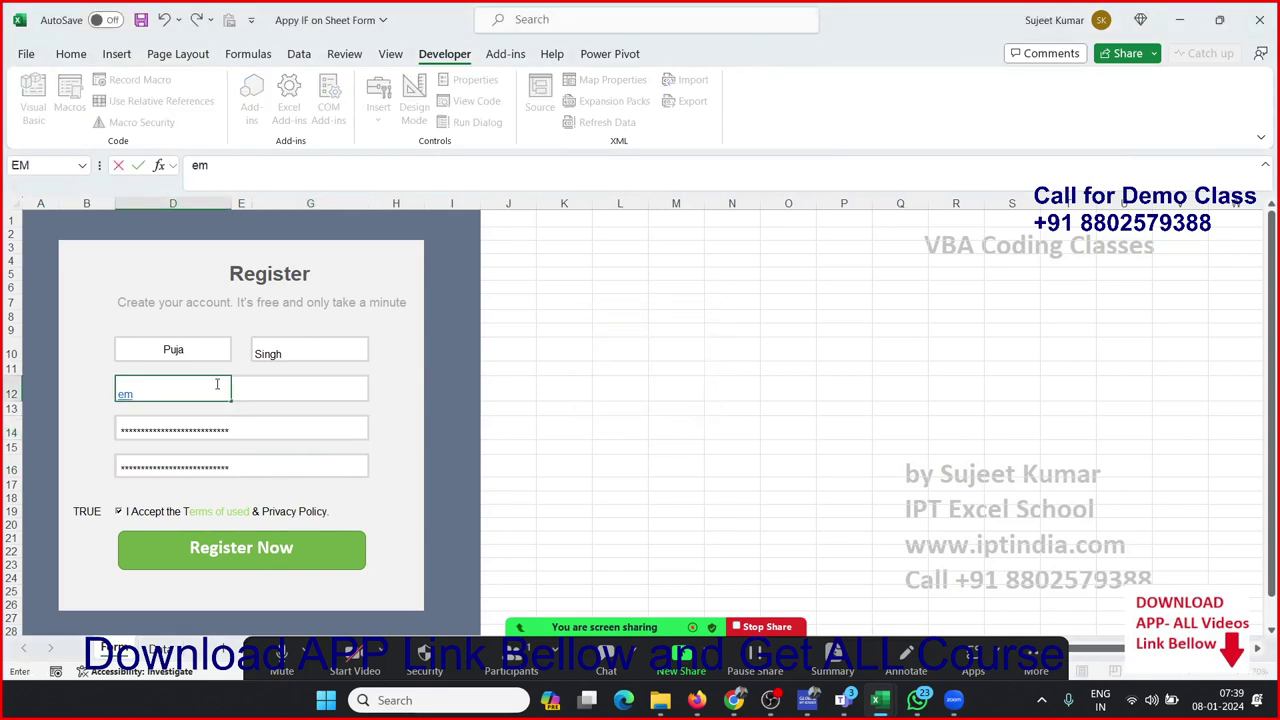
pyautogui.write('&')
pyautogui.press('BackSpace')
pyautogui.write('@')
pyautogui.write('yaho')
pyautogui.write('o')
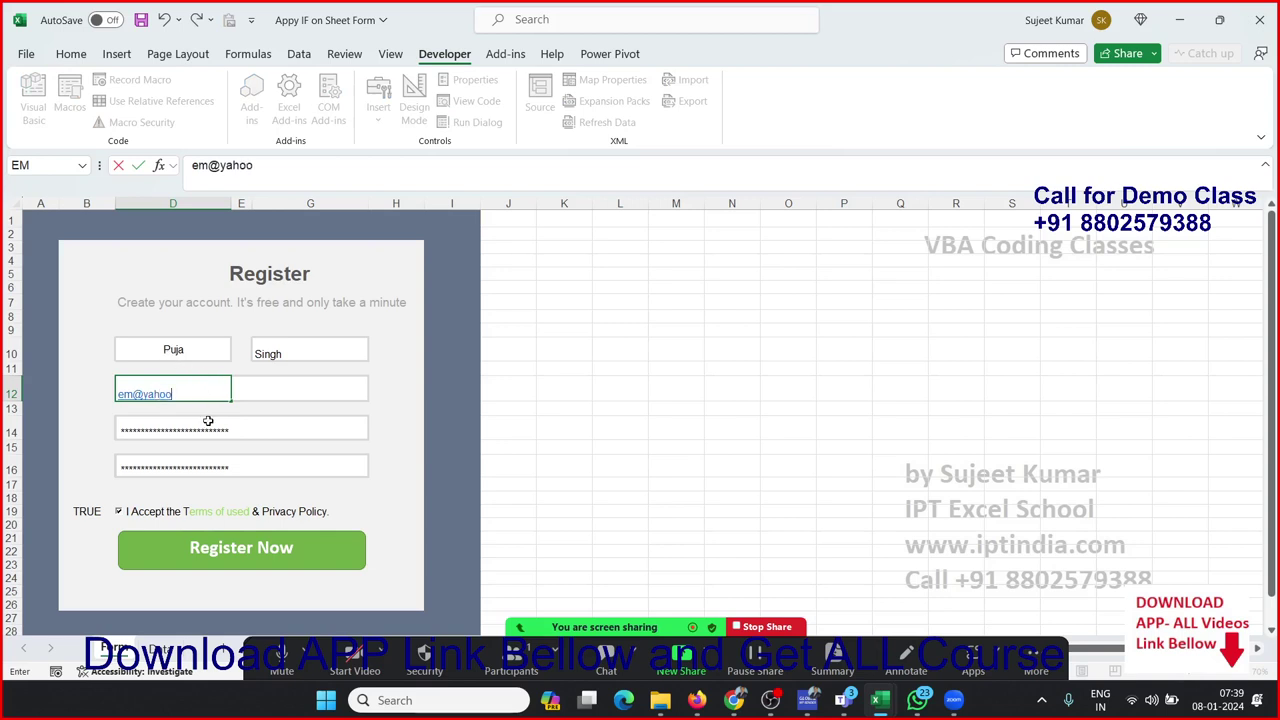
pyautogui.click(244, 424)
pyautogui.click(262, 556)
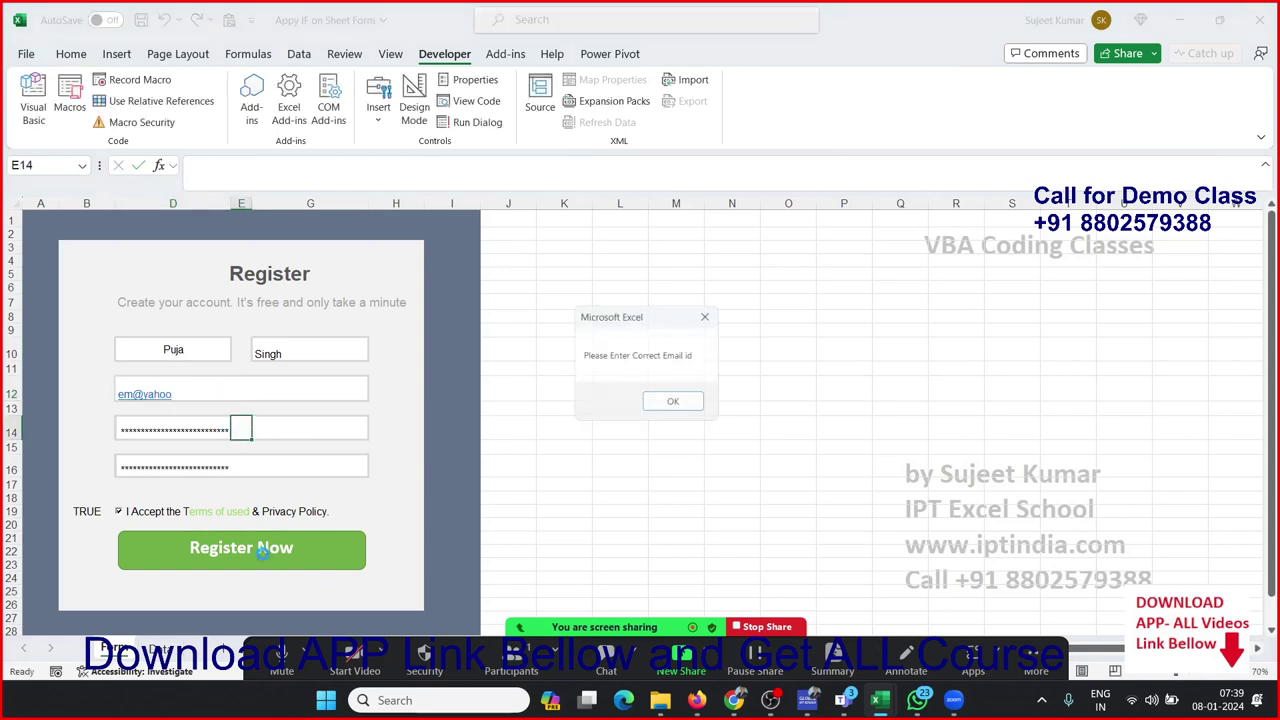
pyautogui.click(666, 404)
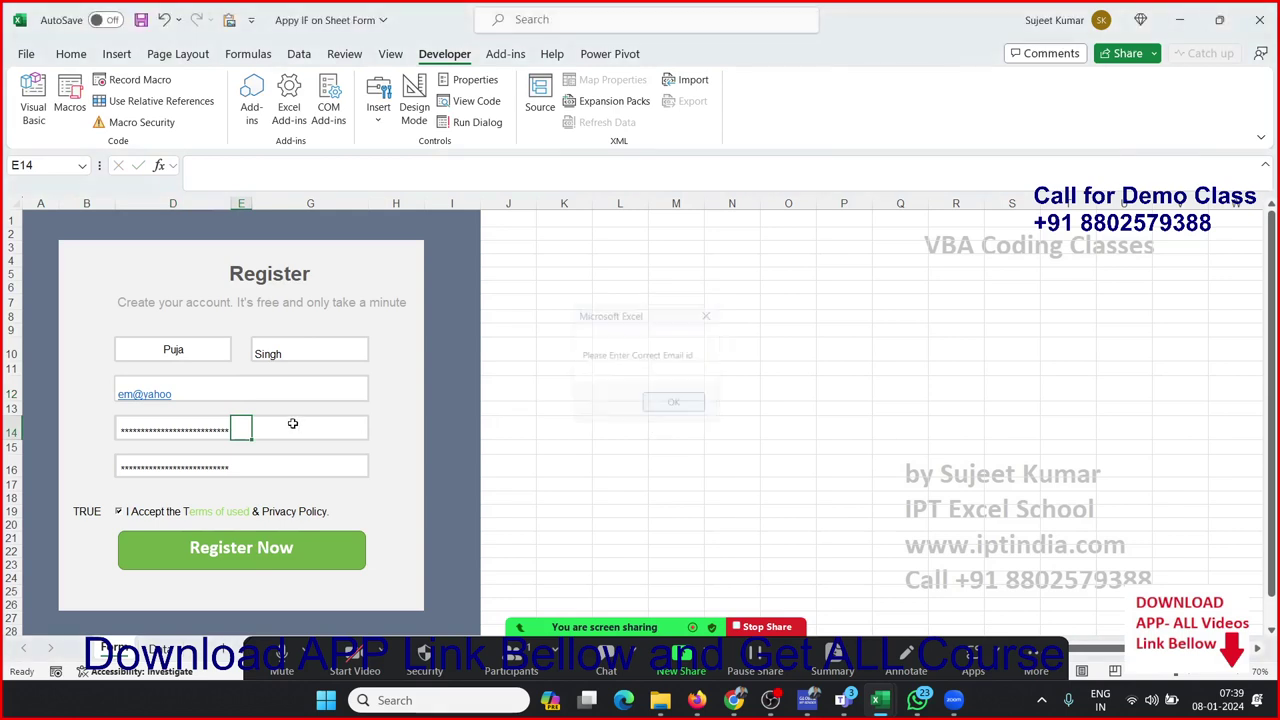
# Complete the email with .com, register, and acknowledge the Data Save confirmation.
pyautogui.click(197, 394)
pyautogui.doubleClick(197, 394)
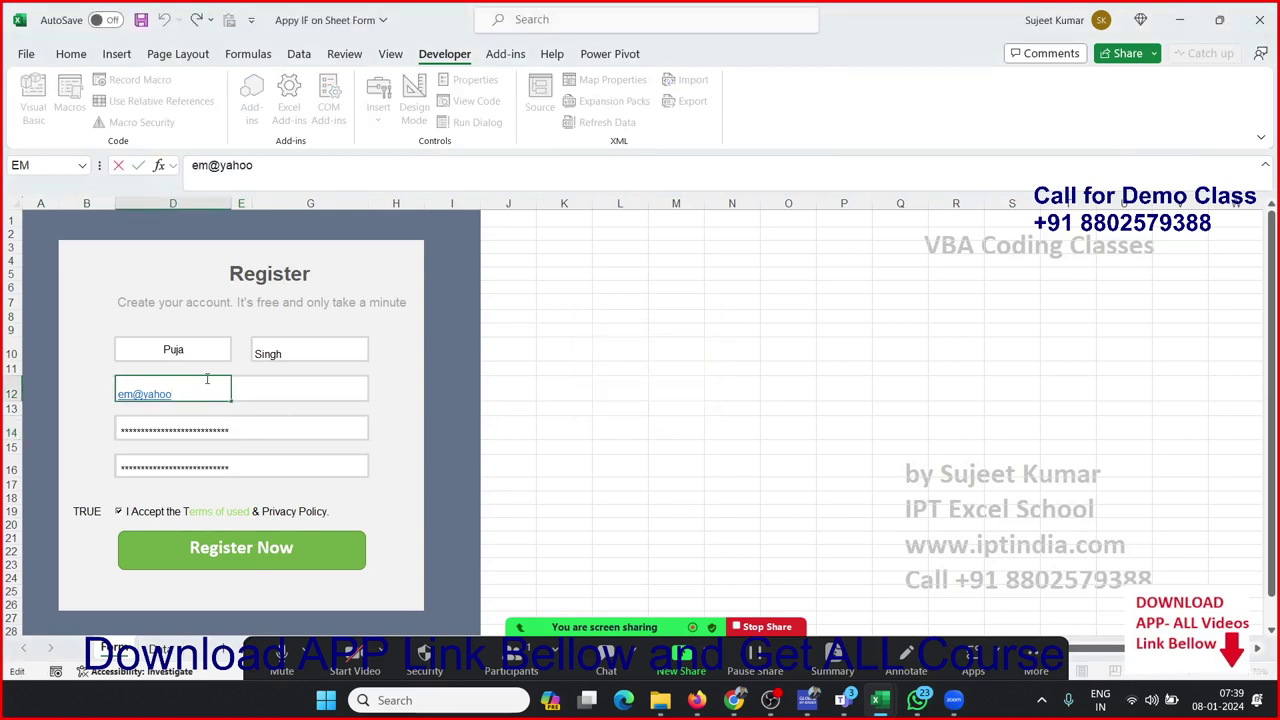
pyautogui.write('.com')
pyautogui.click(281, 381)
pyautogui.click(312, 558)
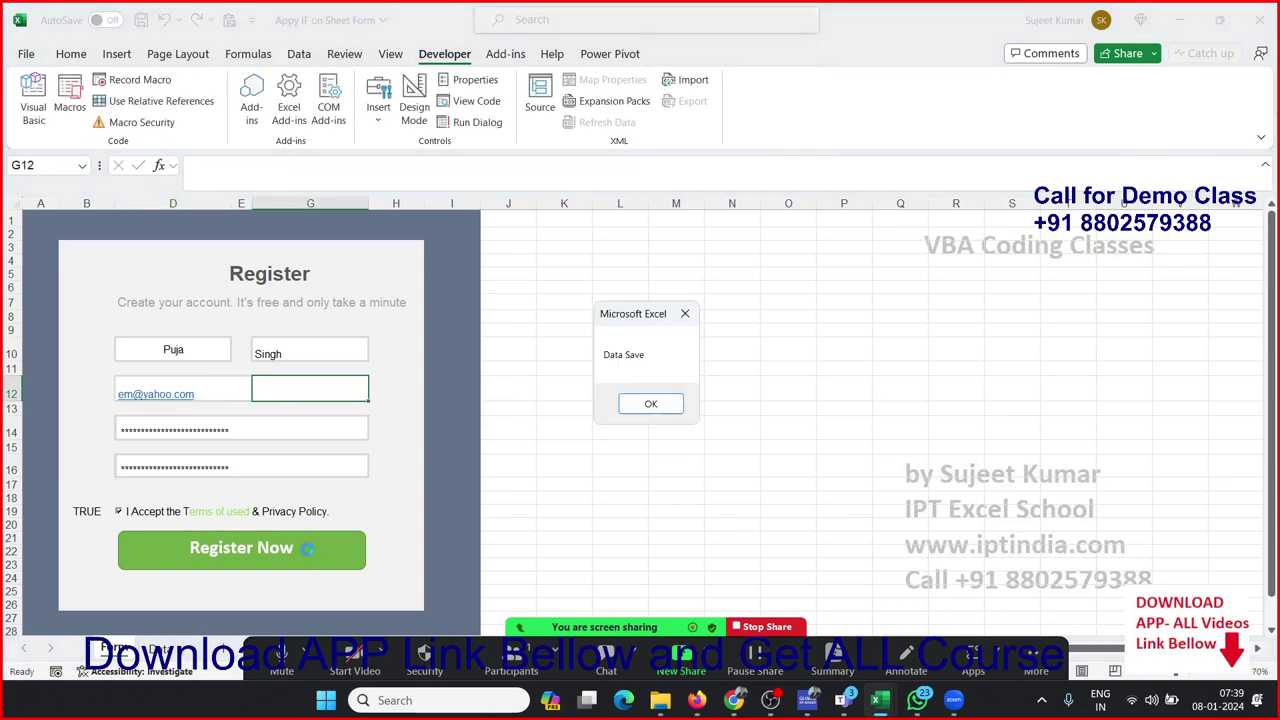
pyautogui.click(633, 408)
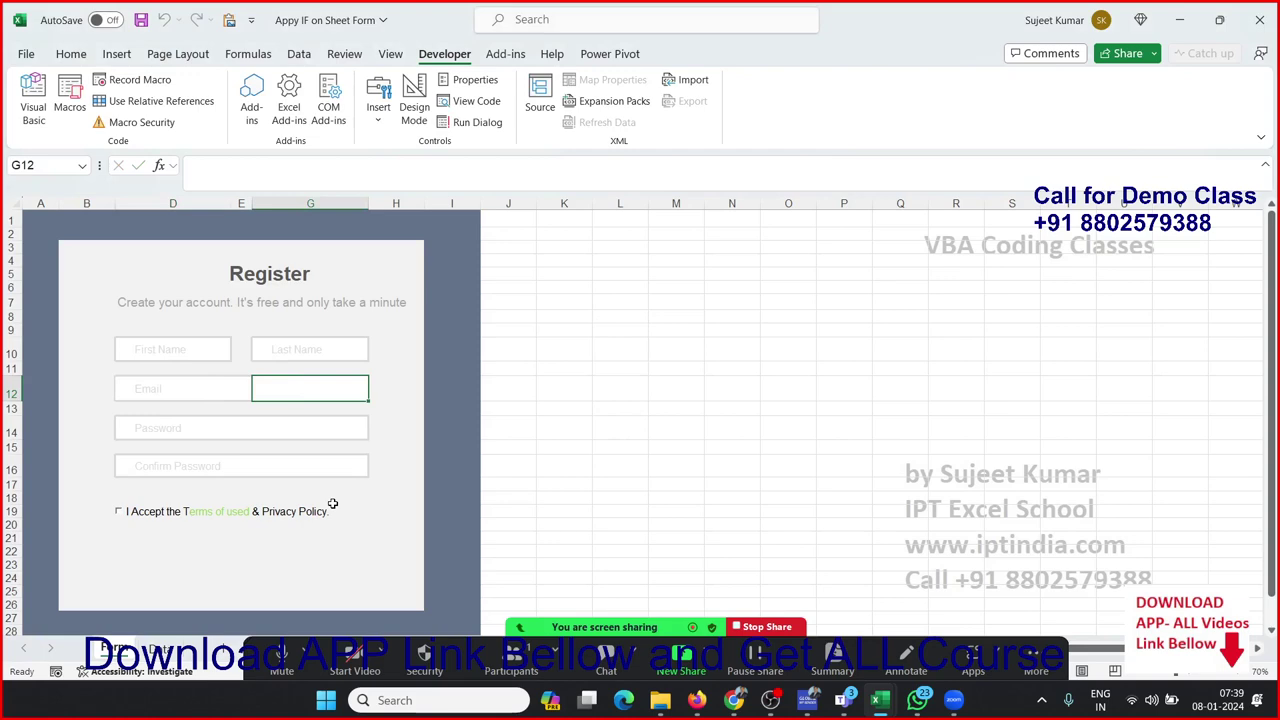
pyautogui.hotkey('alt', 'F11')
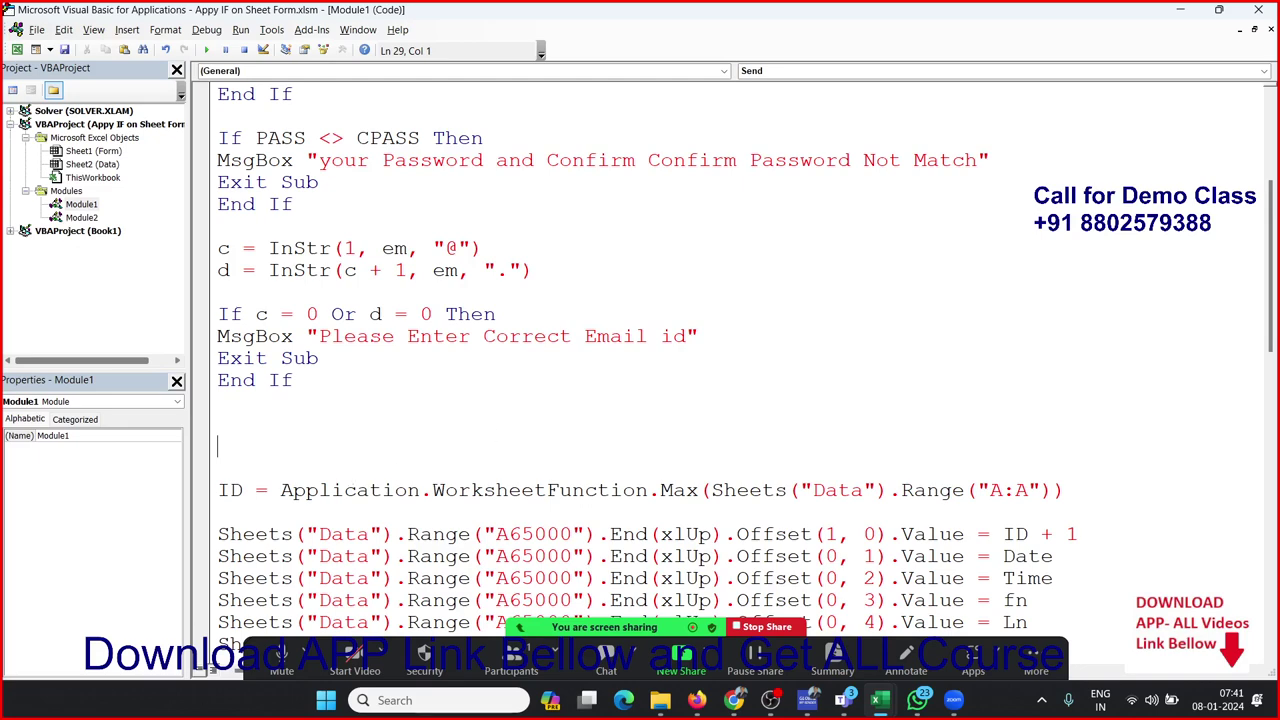
# Scroll through the Send macro to review the empty-field, password and email checks.
pyautogui.scroll(1, 350, 479)
pyautogui.scroll(-4, 330, 480)
pyautogui.scroll(-2, 311, 480)
pyautogui.scroll(-2, 311, 480)
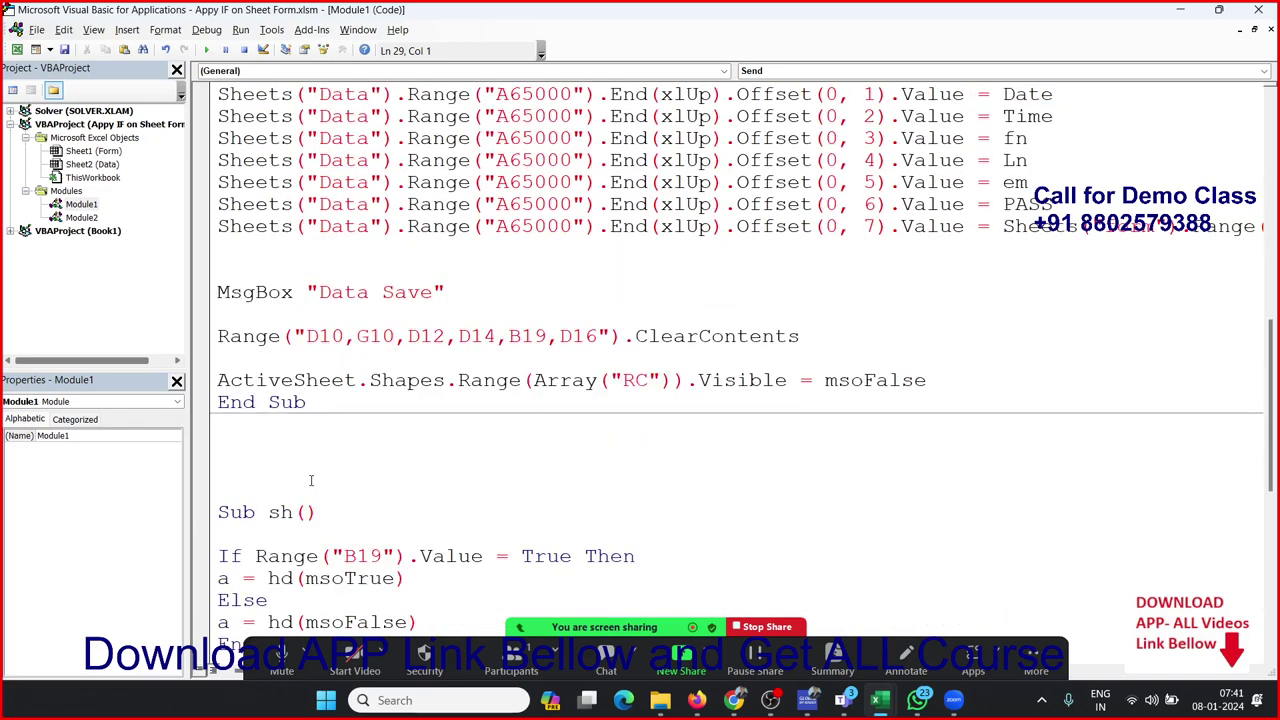
pyautogui.scroll(2, 311, 480)
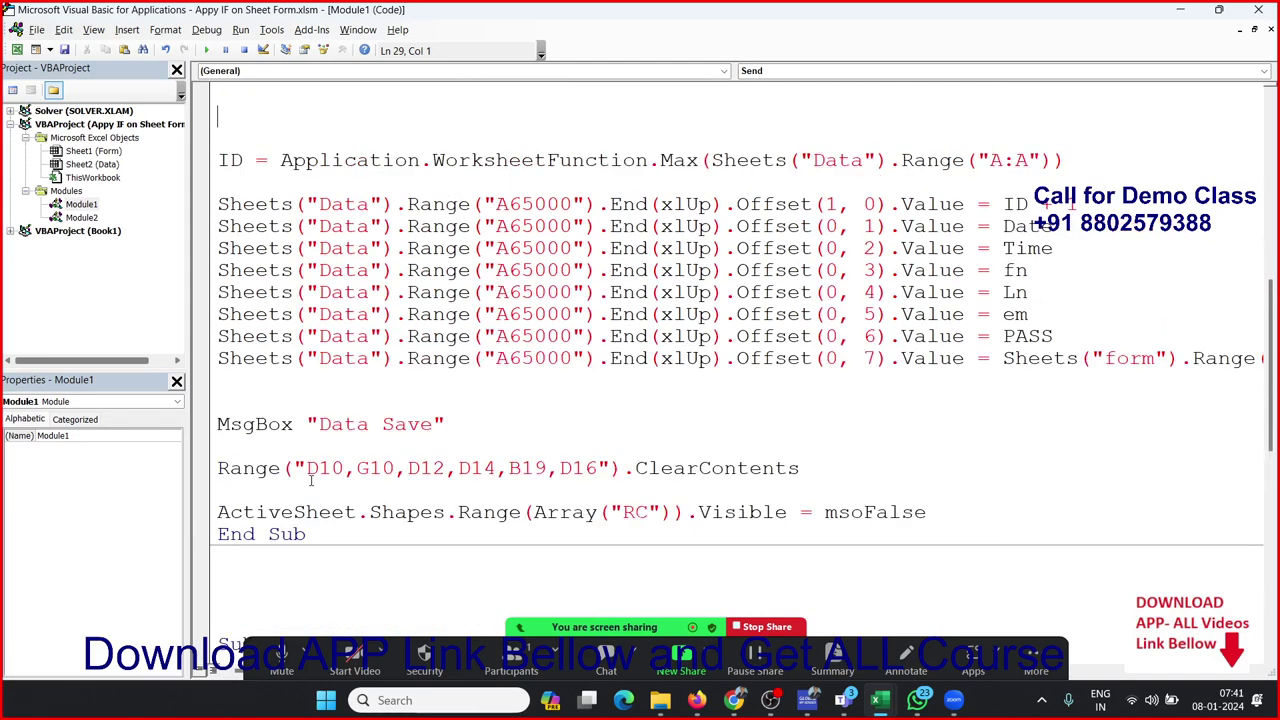
pyautogui.scroll(4, 311, 480)
pyautogui.scroll(3, 311, 480)
pyautogui.scroll(-3, 311, 480)
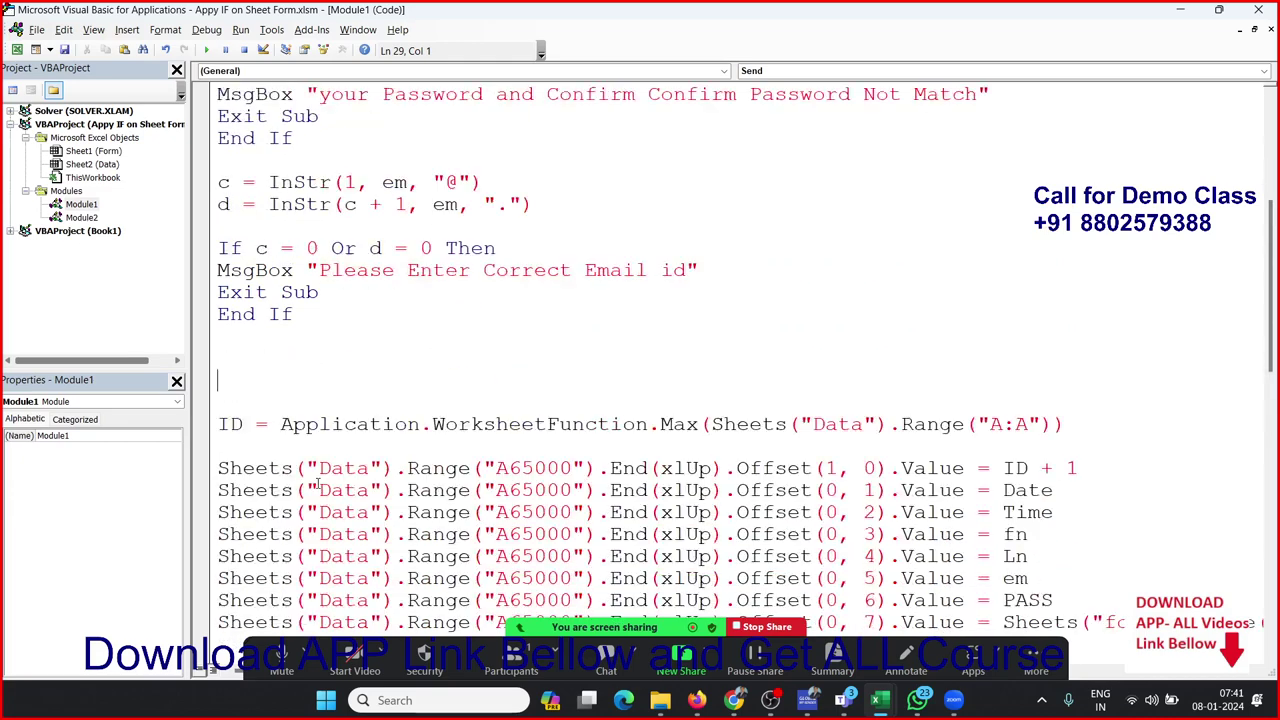
pyautogui.scroll(-3, 317, 482)
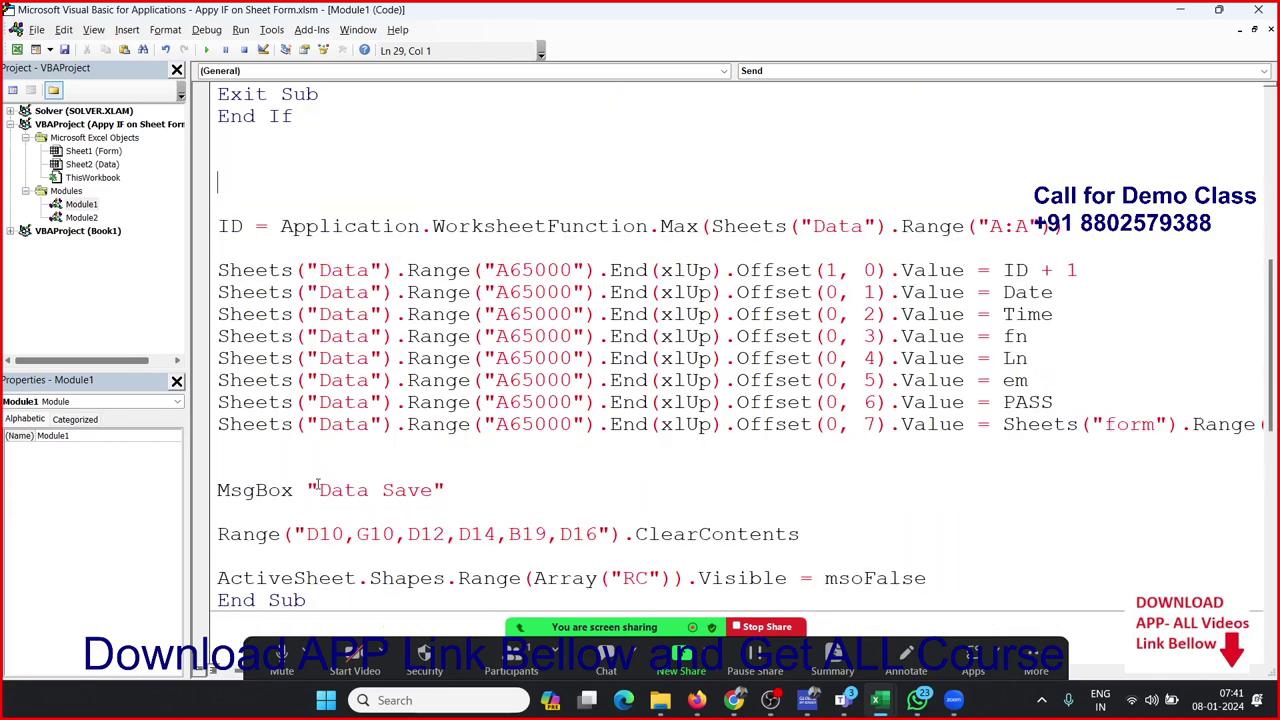
pyautogui.scroll(4, 302, 447)
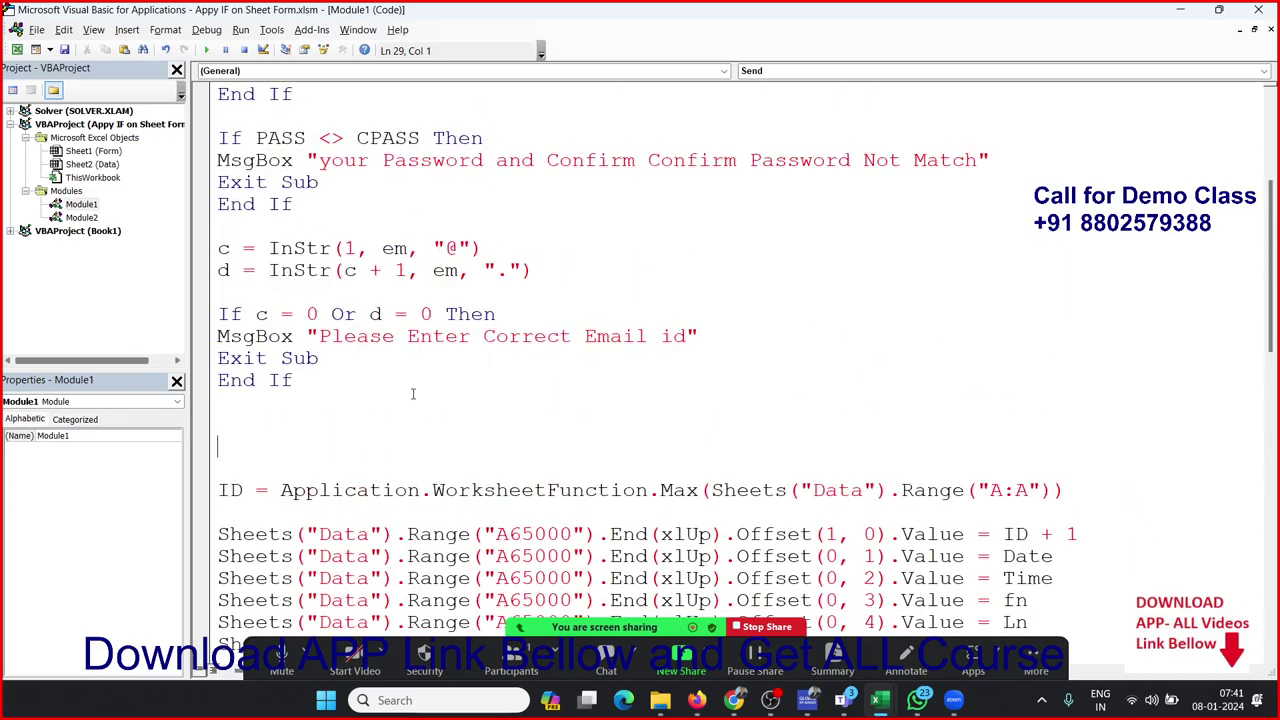
pyautogui.click(410, 400)
pyautogui.scroll(3, 407, 397)
pyautogui.scroll(1, 407, 397)
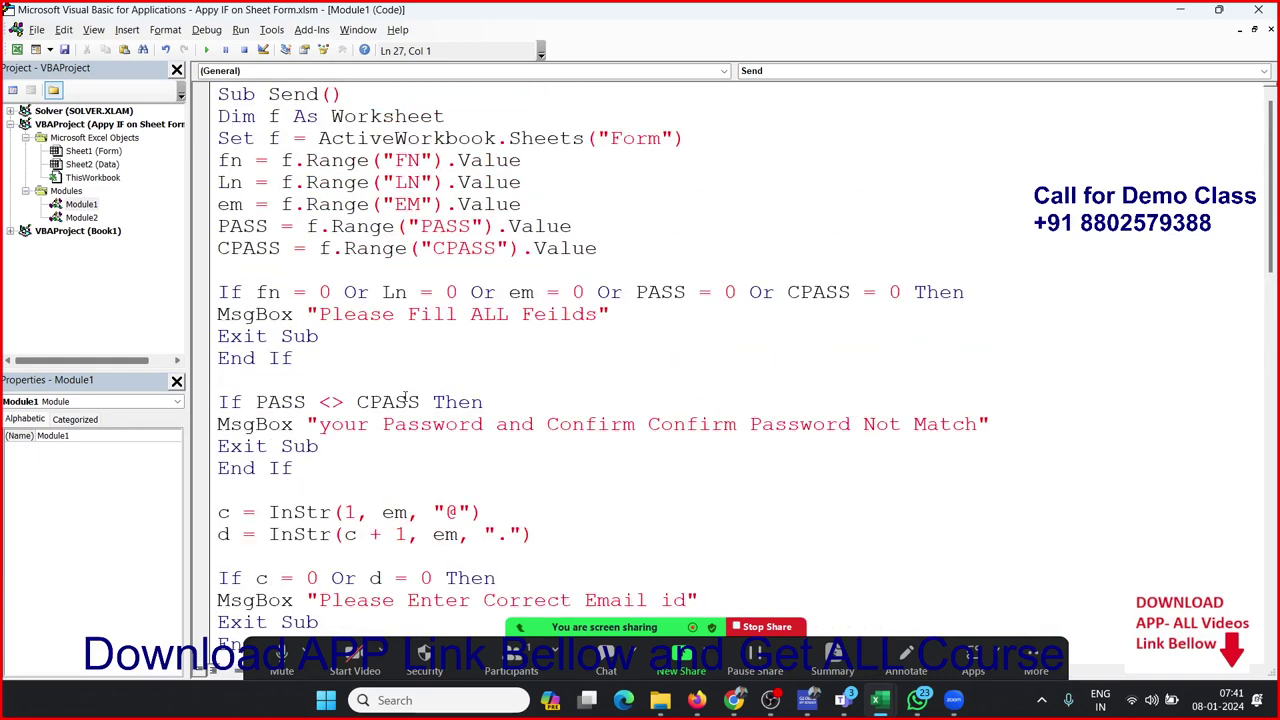
pyautogui.scroll(-3, 401, 391)
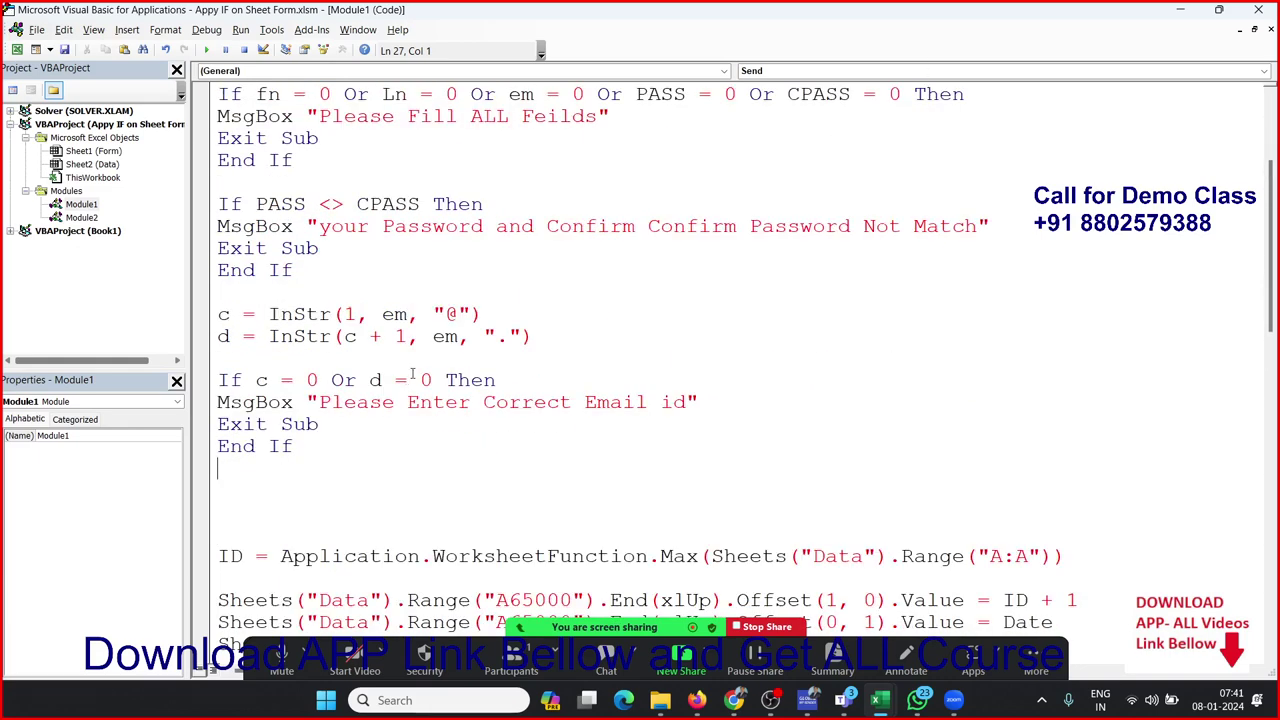
pyautogui.click(1183, 10)
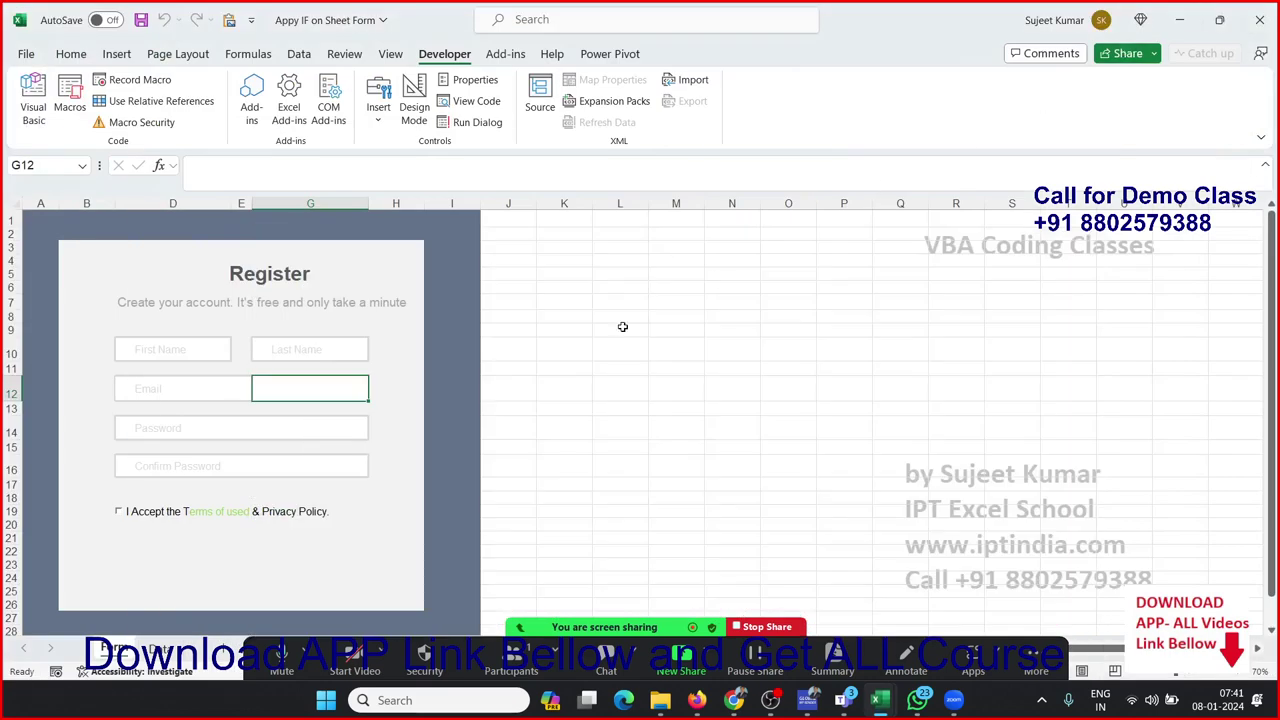
pyautogui.click(153, 393)
pyautogui.click(153, 393)
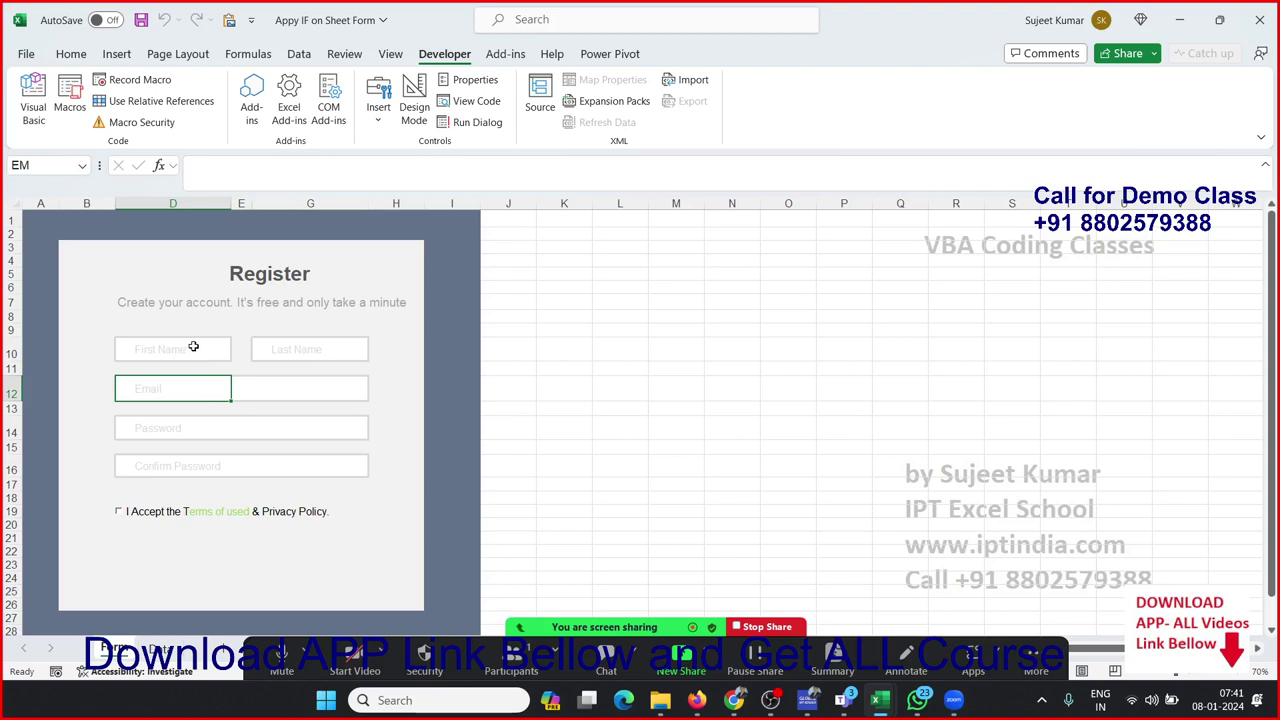
pyautogui.click(193, 346)
pyautogui.click(184, 380)
pyautogui.click(175, 650)
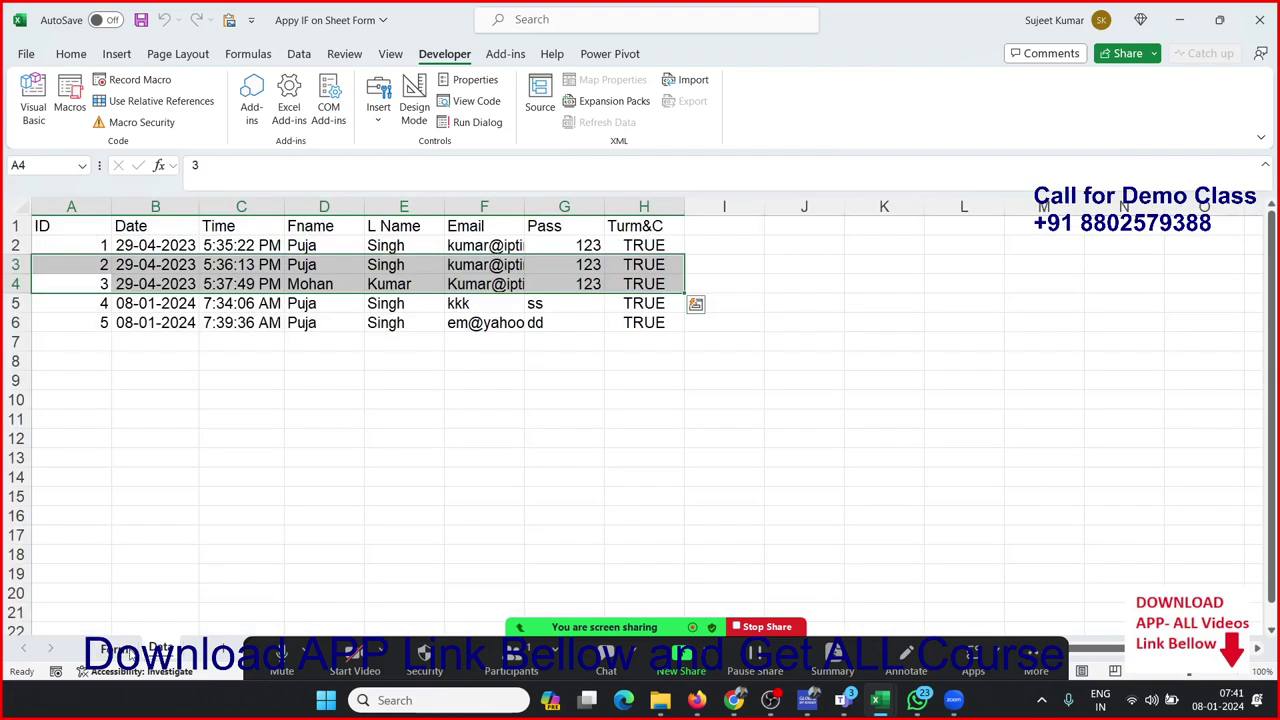
pyautogui.click(128, 650)
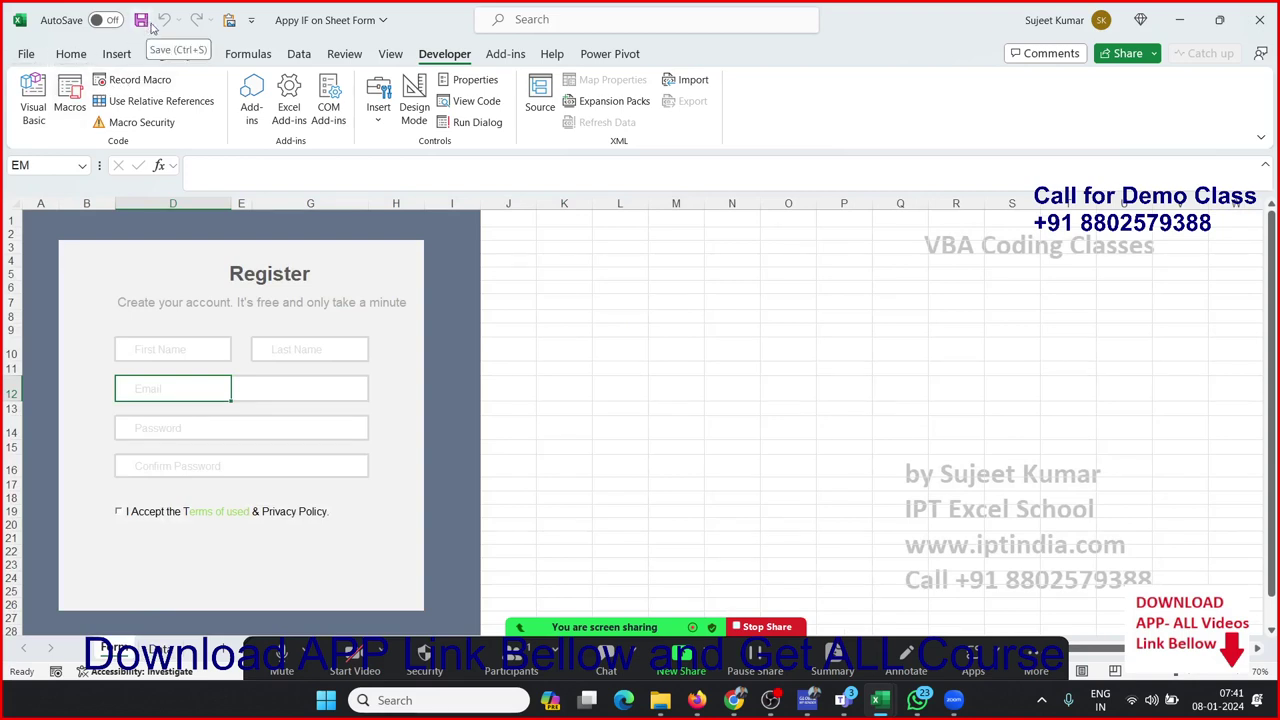
pyautogui.click(1036, 658)
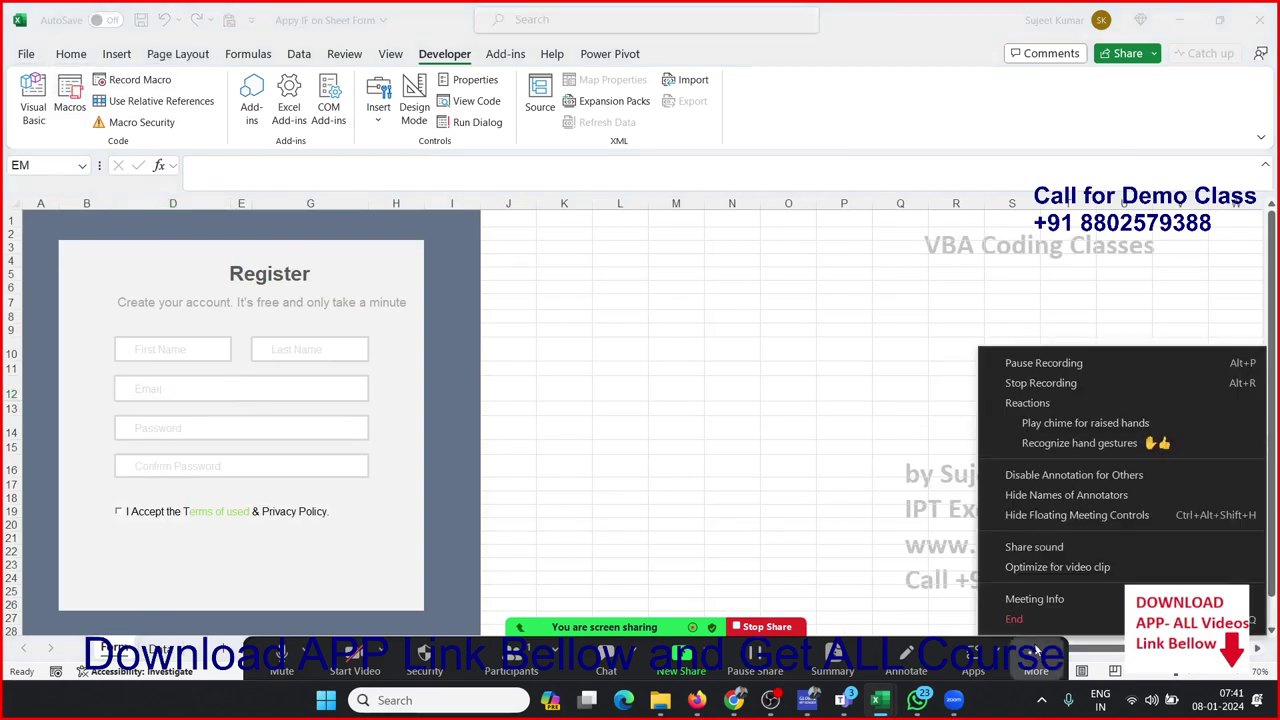
pyautogui.click(1026, 387)
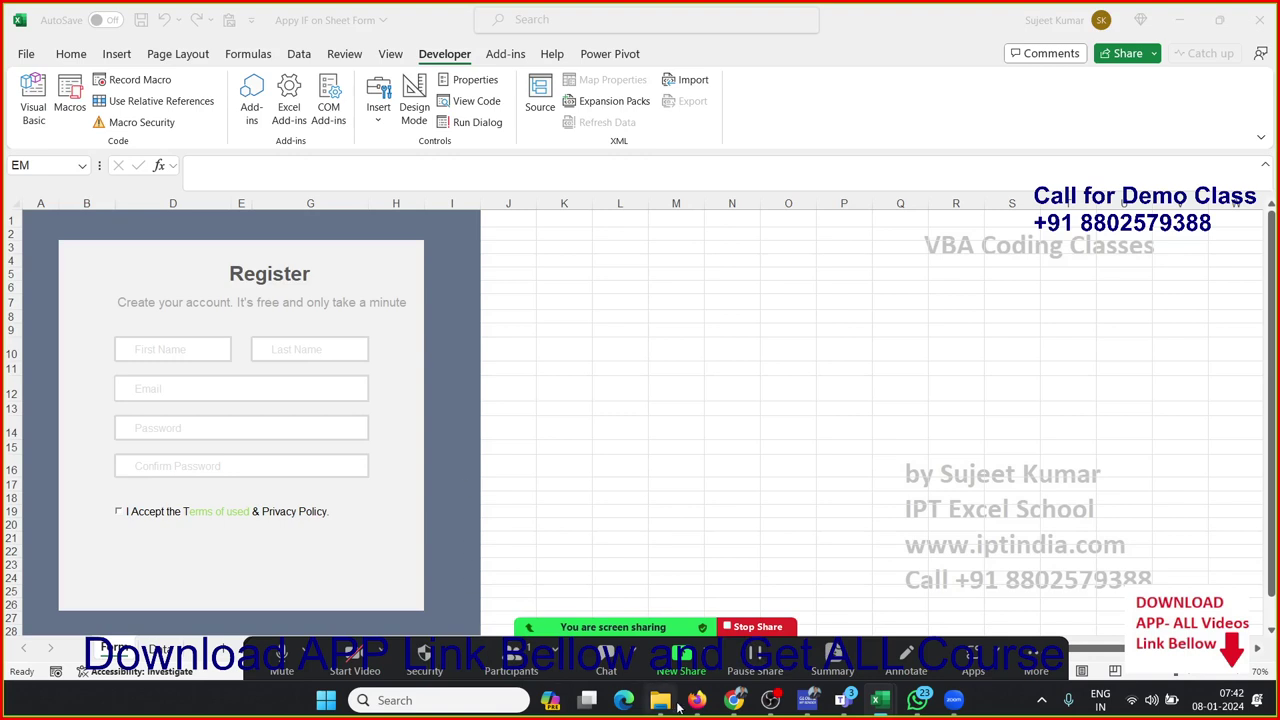
pyautogui.moveTo(817, 704)
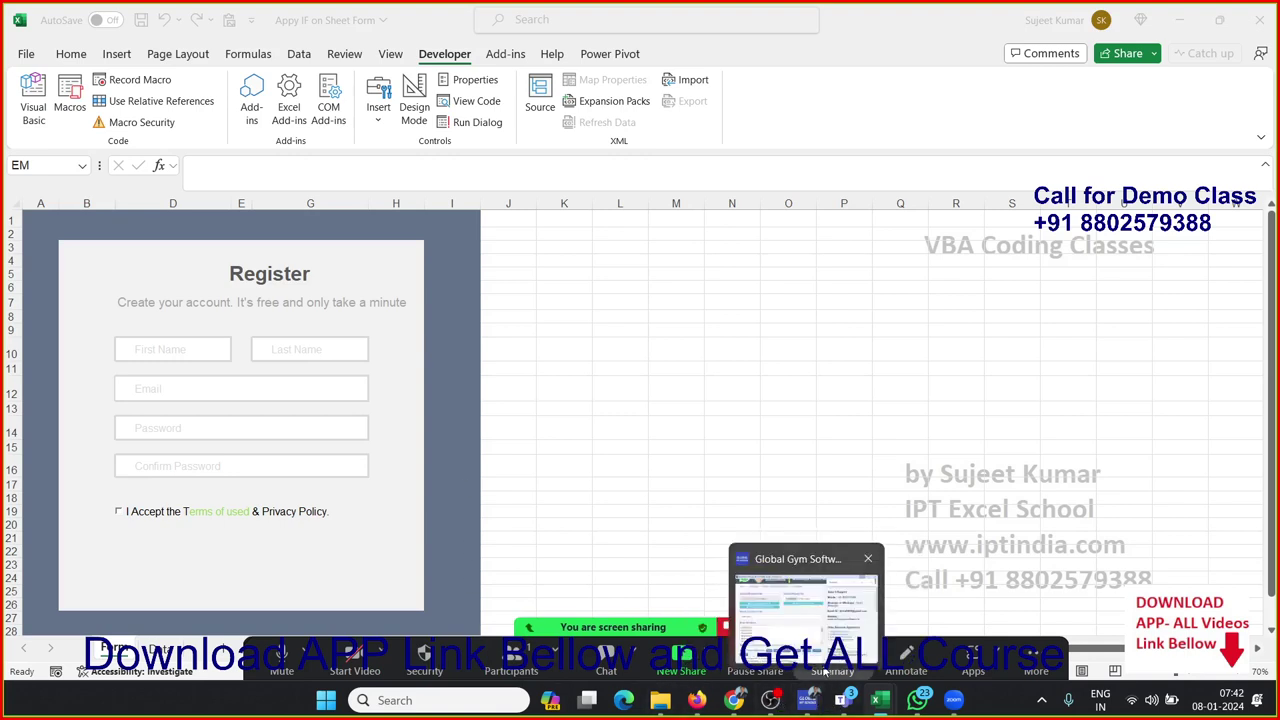